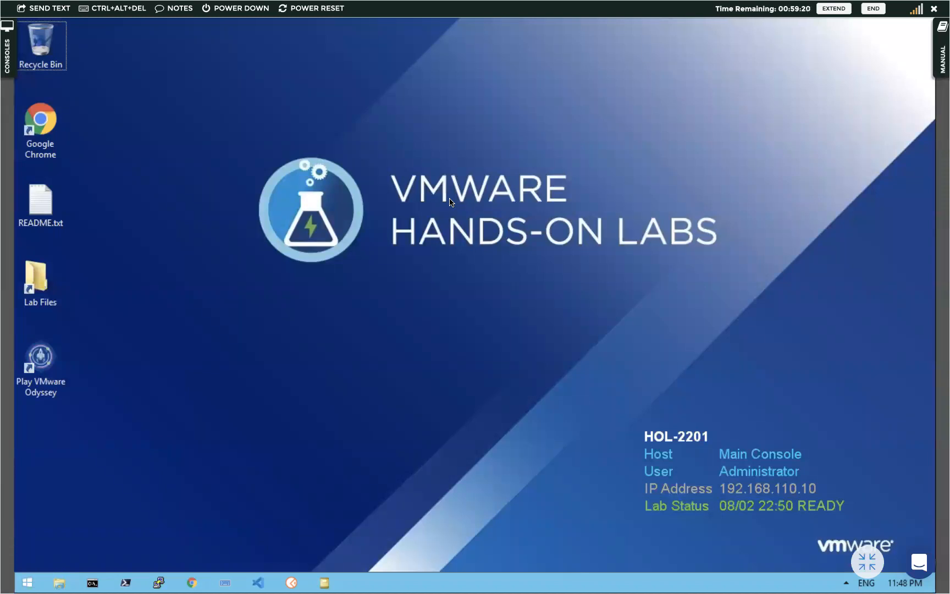
Launch Chrome and open the vRealize Operations login page from its bookmark
click(43, 126)
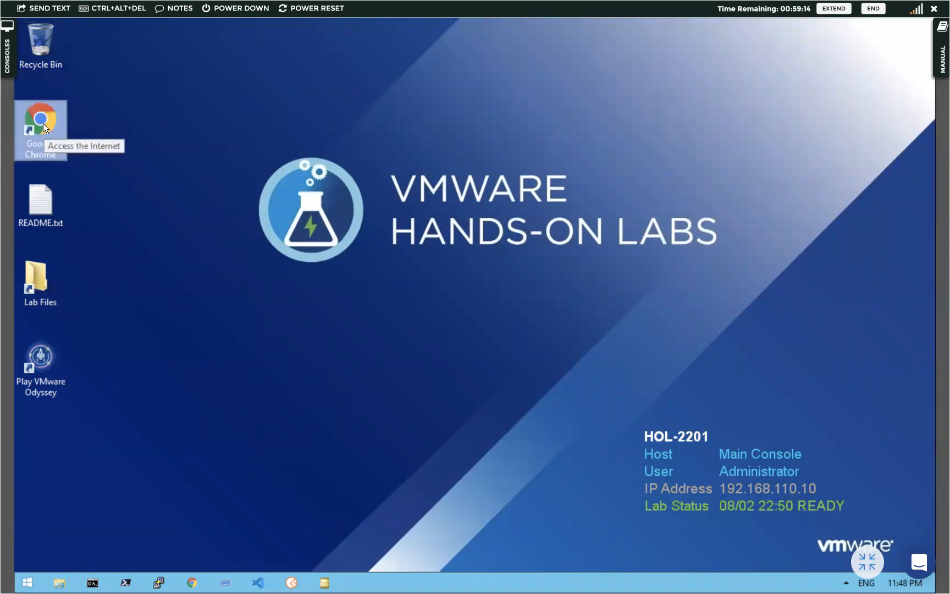
double_click(43, 124)
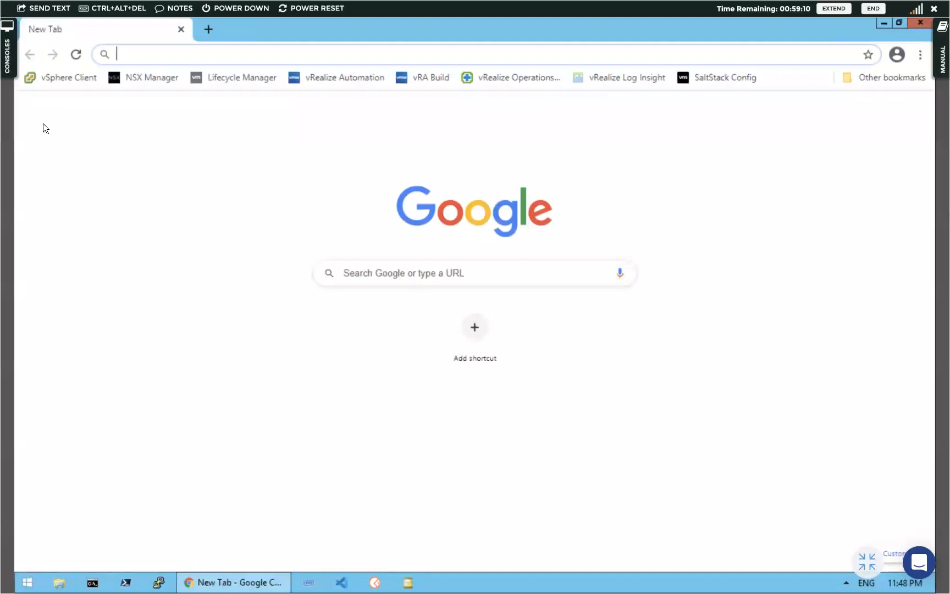
click(514, 77)
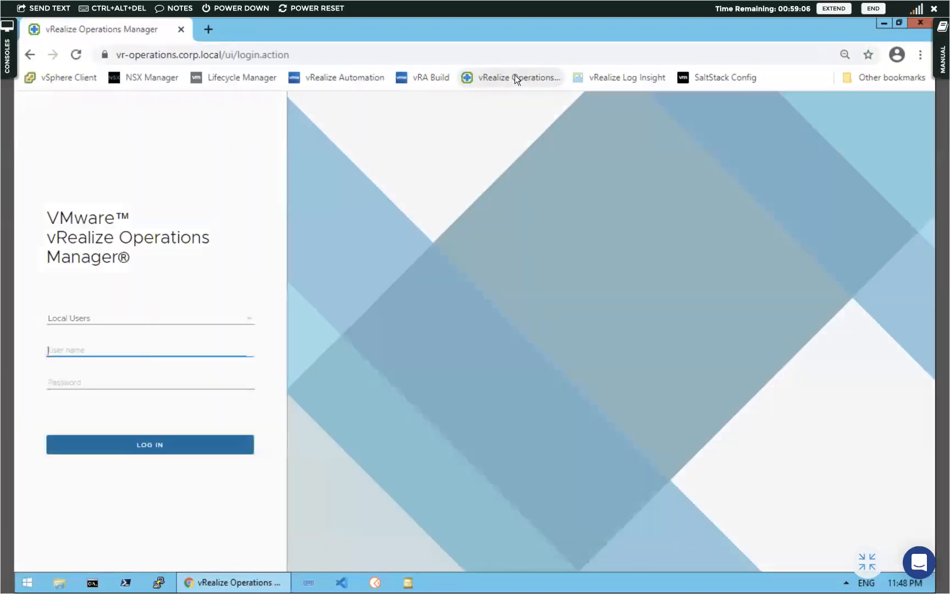
Sign in with the local admin user name and its password
click(61, 351)
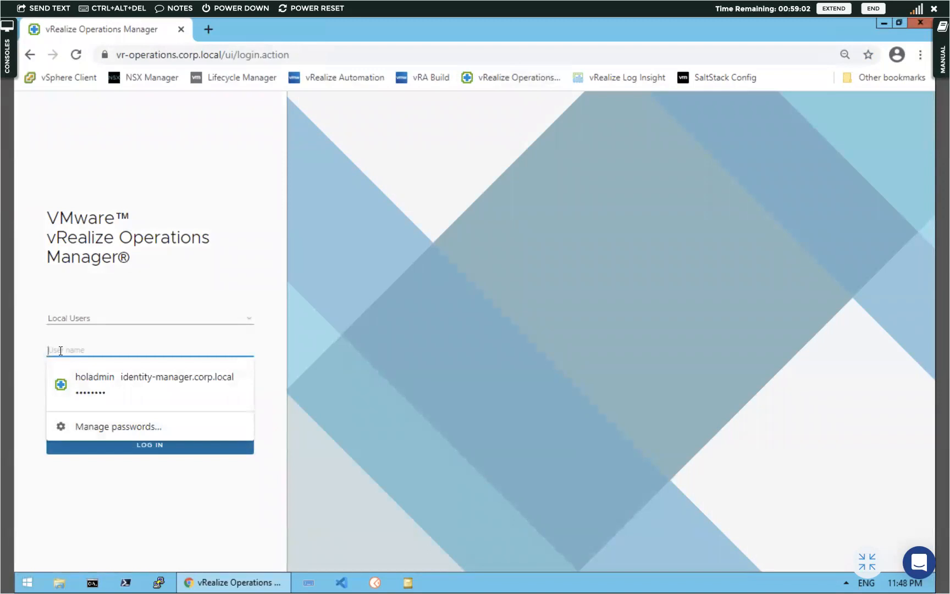
text(admin)
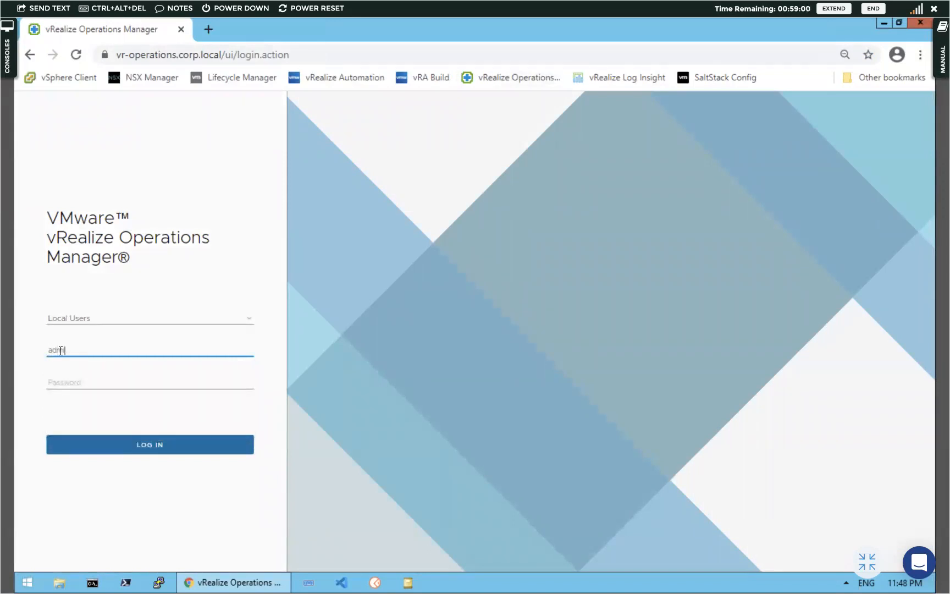
click(66, 382)
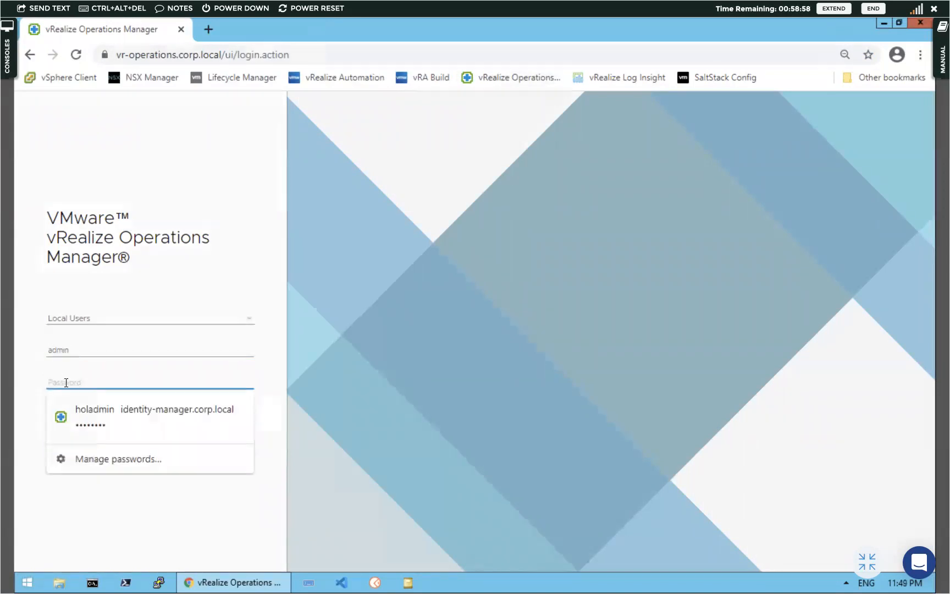
text(••••••••)
key(Return)
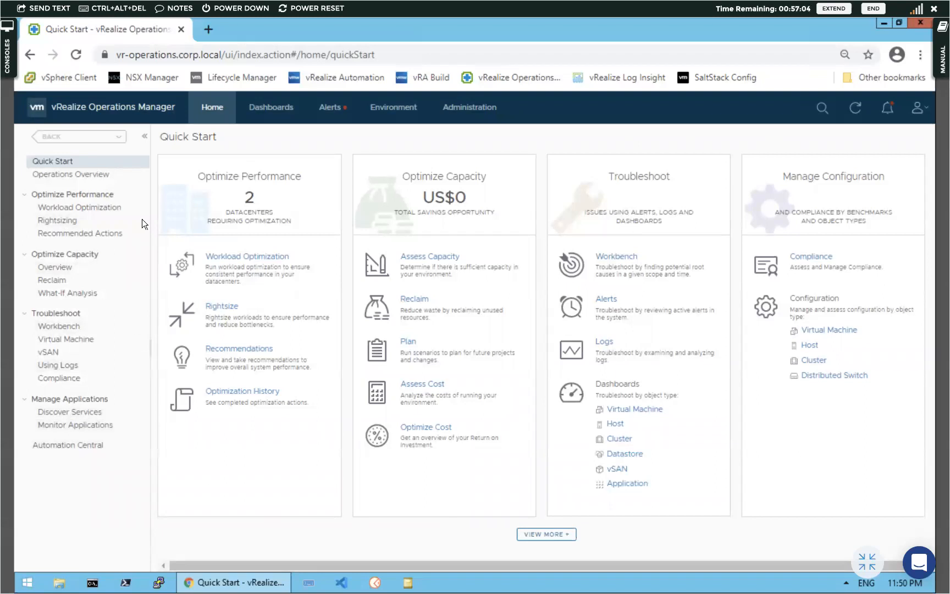
Create a new blank dashboard from the Dashboards menu
click(268, 114)
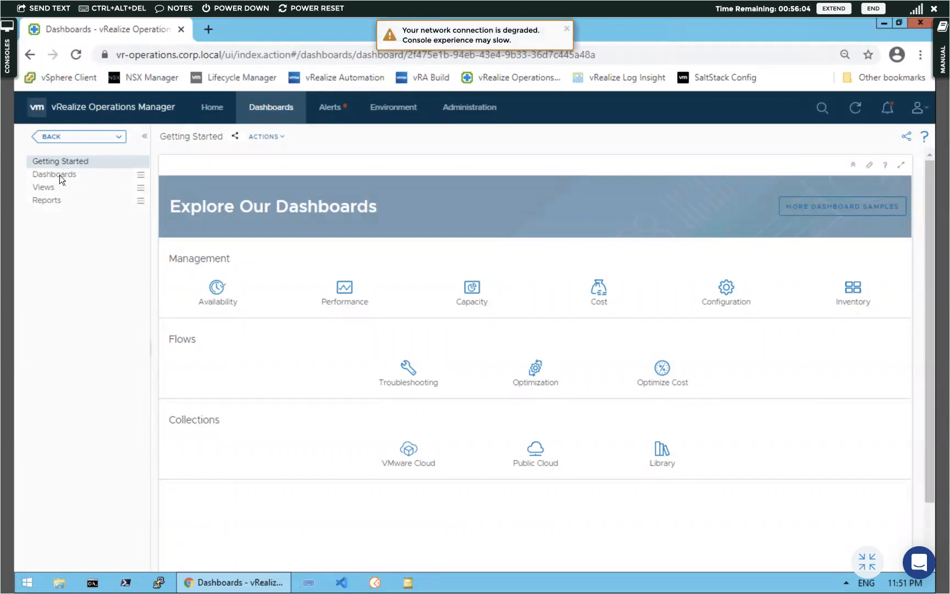
click(60, 176)
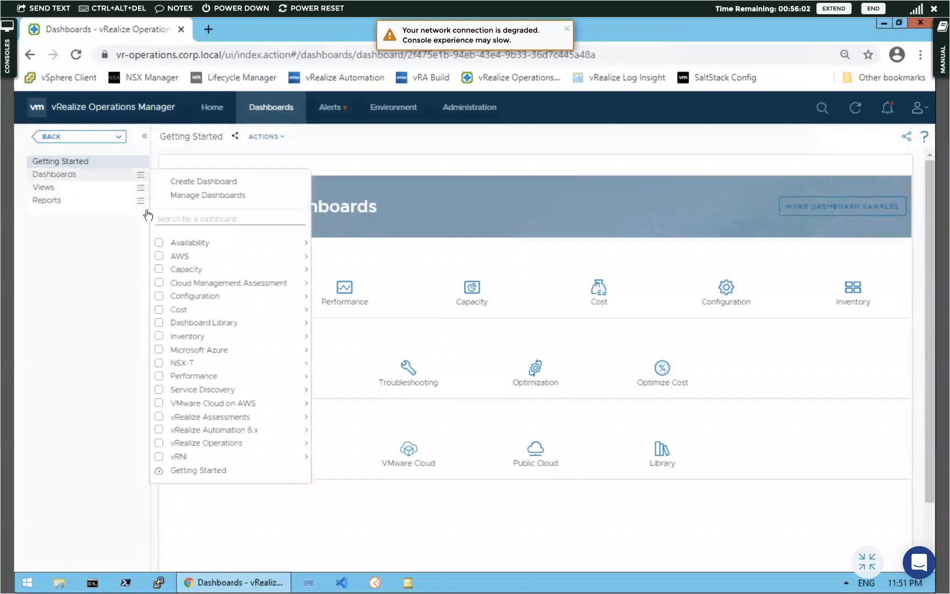
click(209, 182)
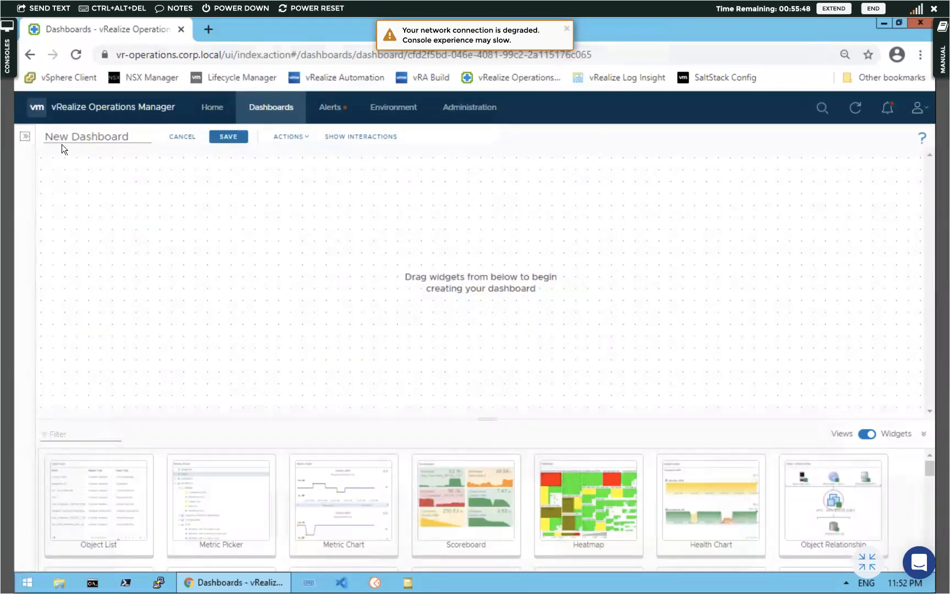
Try Object List and Metric Picker widgets, discard the unsaved dashboard, and go to Cloud Accounts
drag(81, 487, 202, 481)
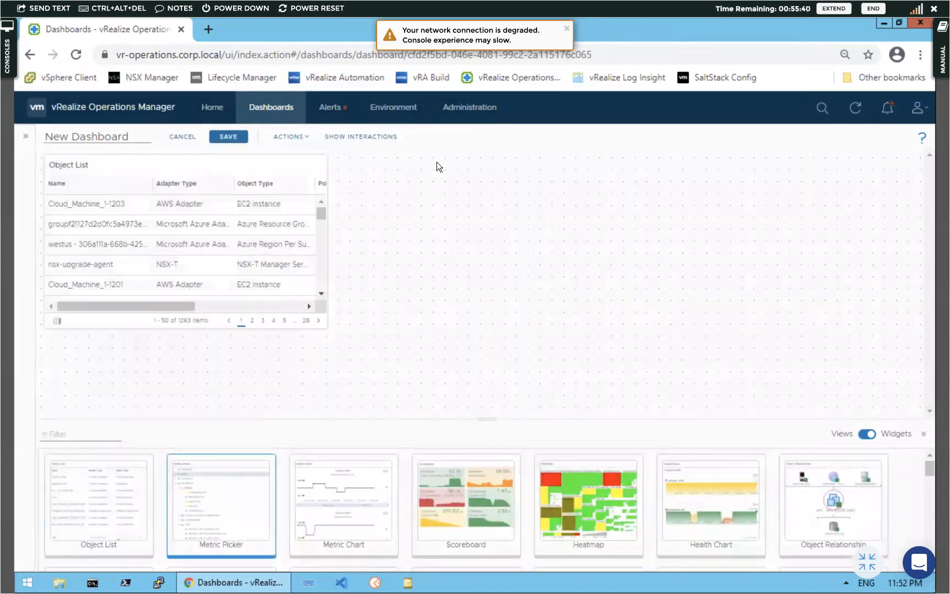
drag(205, 486, 437, 162)
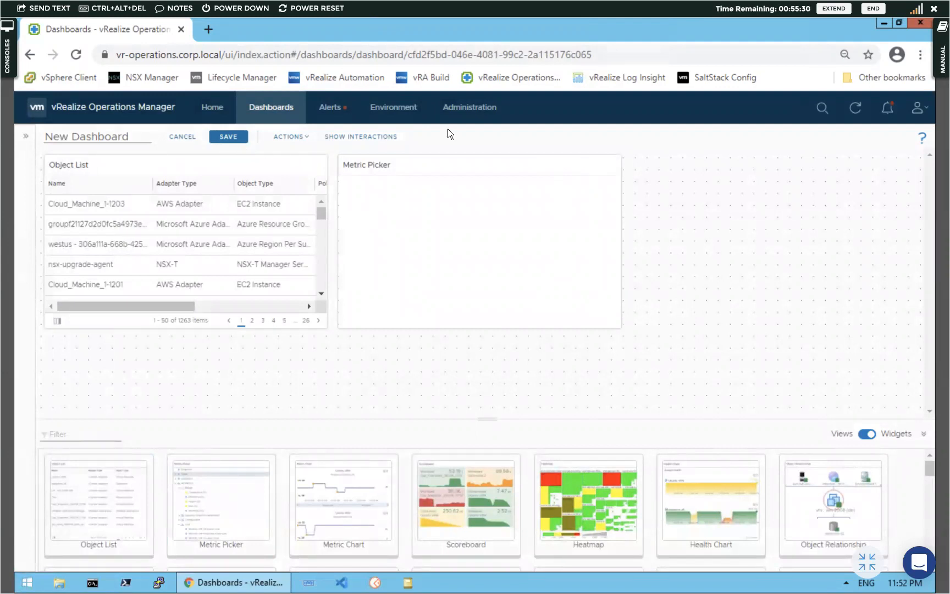
click(178, 137)
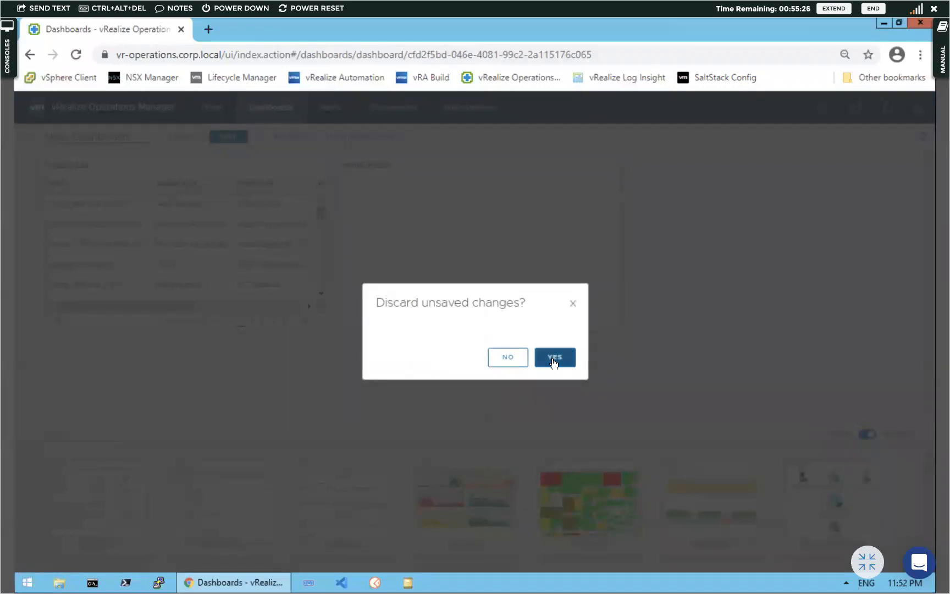
click(554, 358)
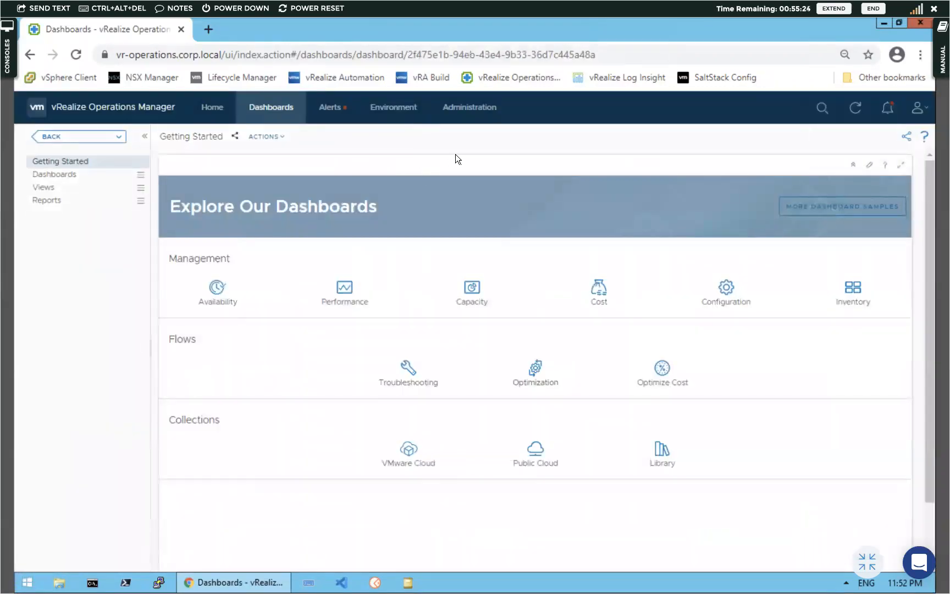
click(461, 110)
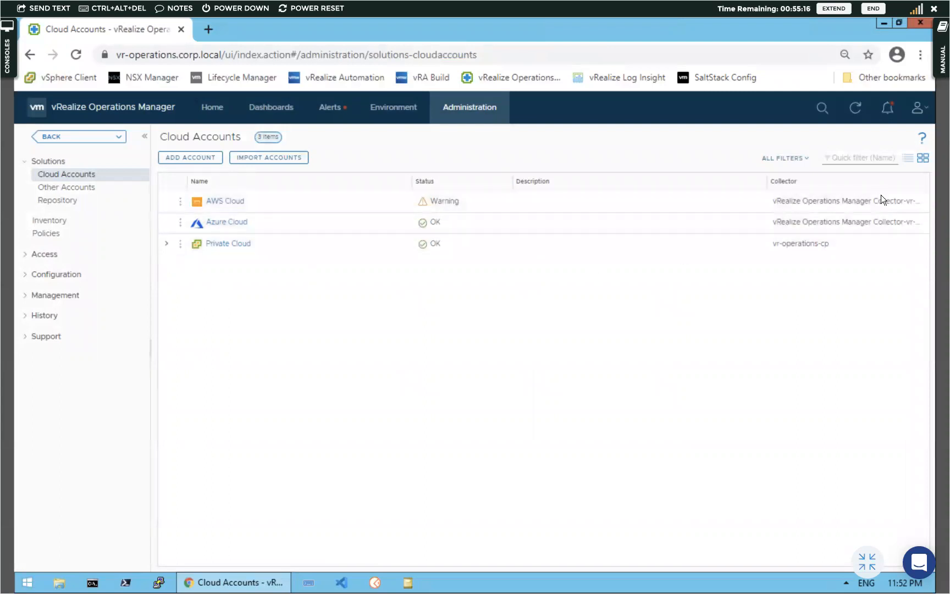
Check the product version in the About box, then open the Private Cloud account's actions
click(923, 110)
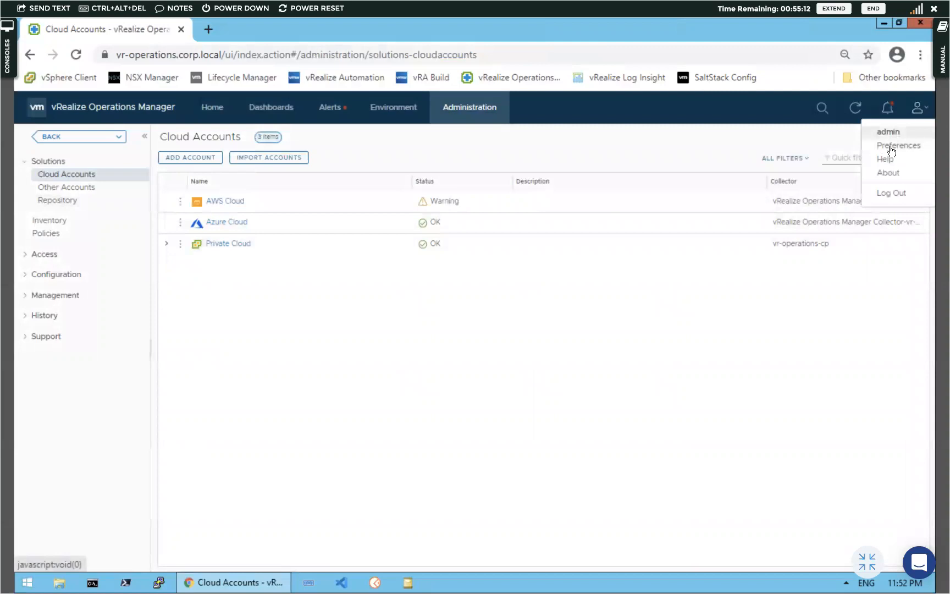
click(891, 174)
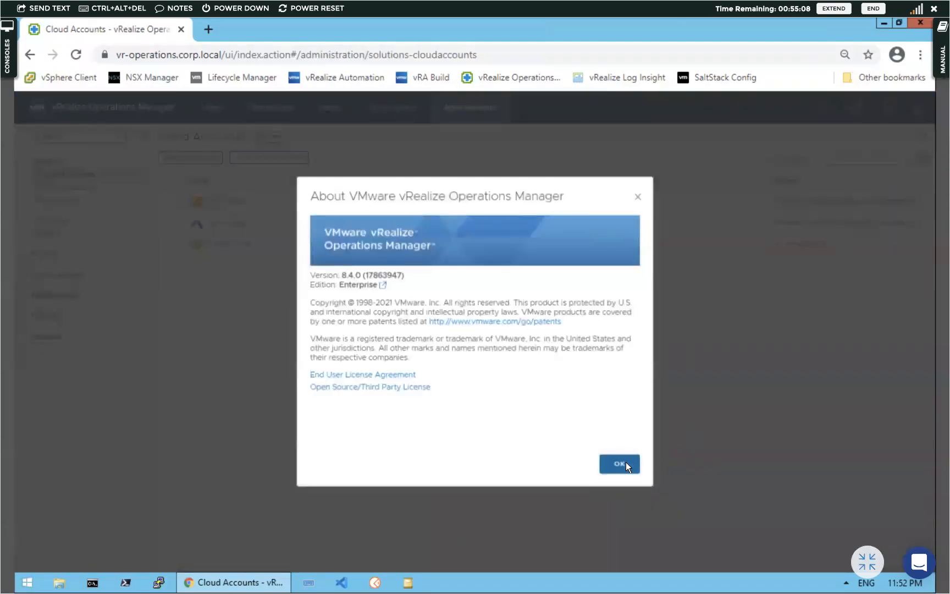
click(626, 464)
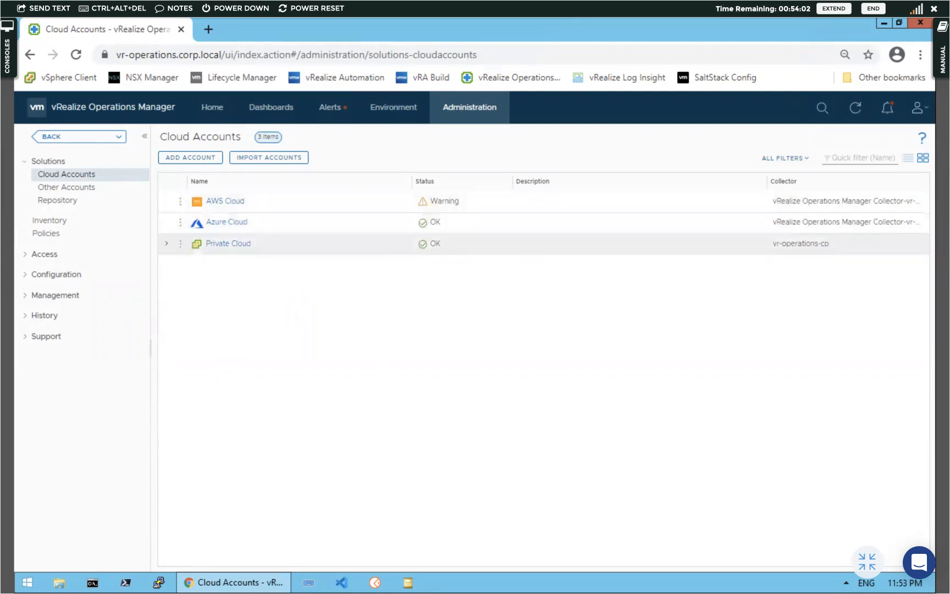
click(180, 245)
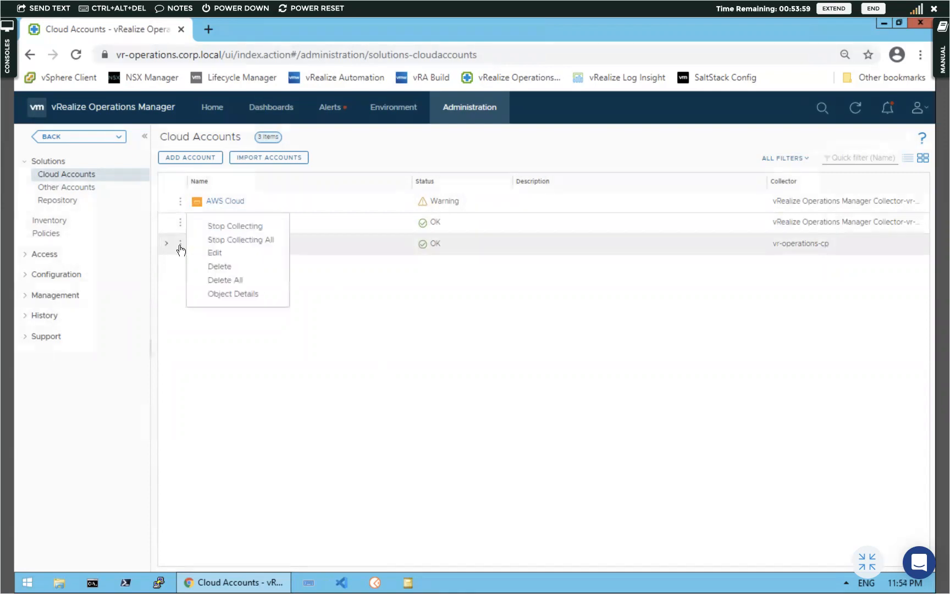
Edit the Private Cloud account, validate its vCenter connection successfully, and save
click(215, 253)
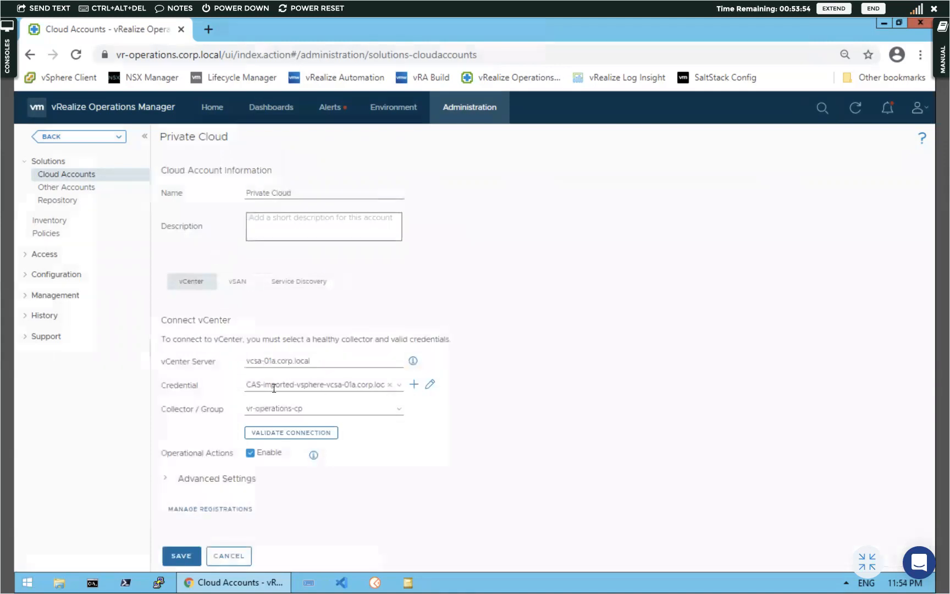
click(292, 433)
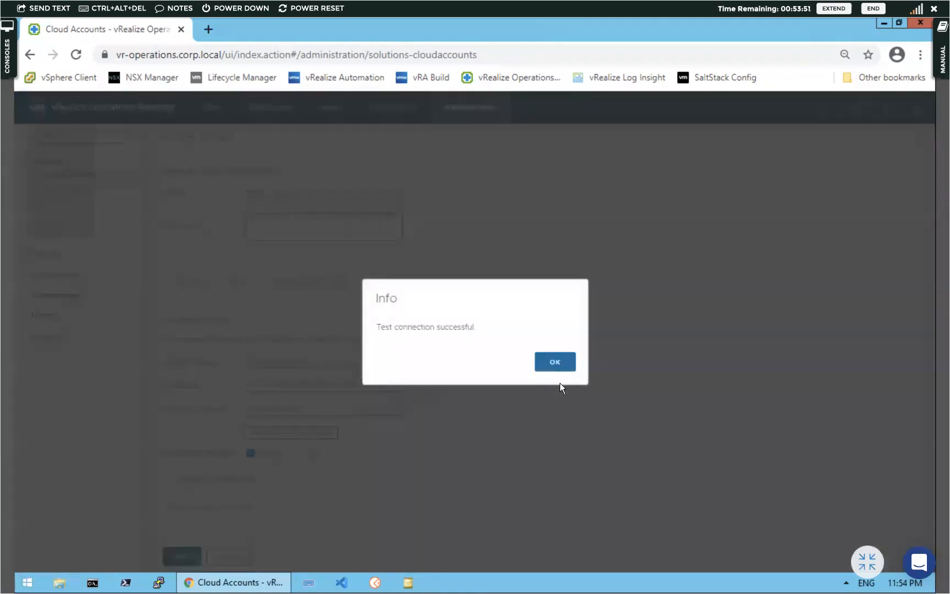
click(552, 363)
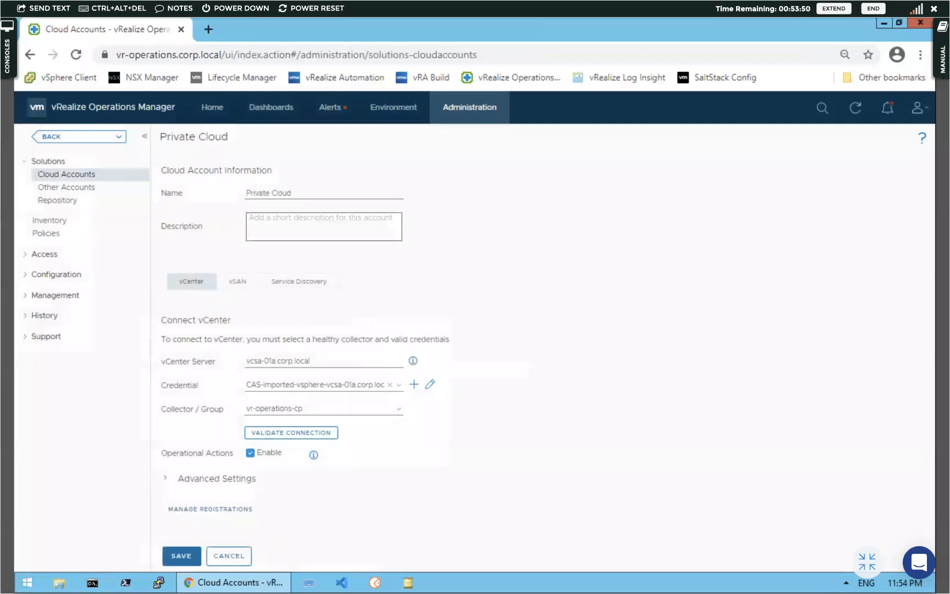
click(178, 559)
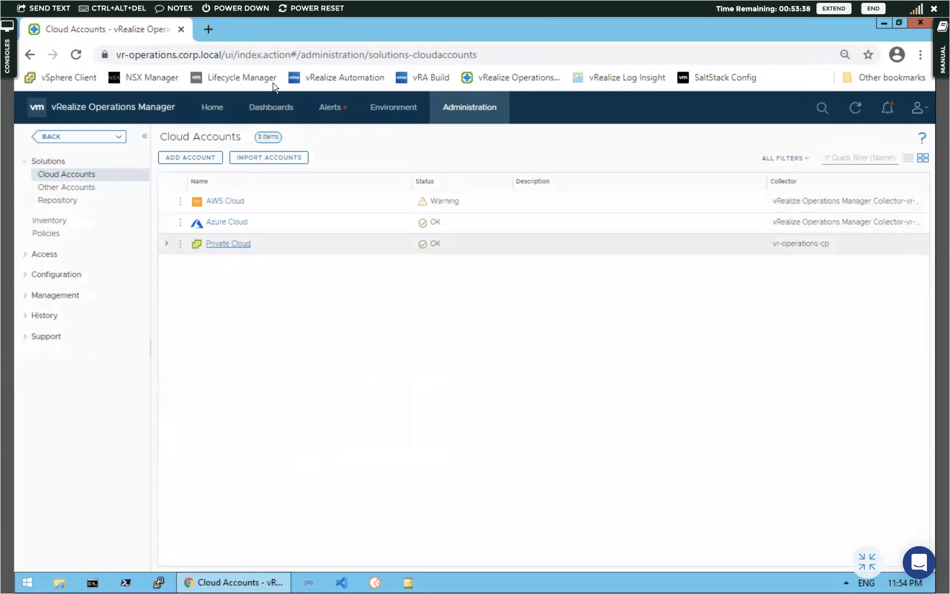
Start another new dashboard from the Dashboards menu
click(265, 112)
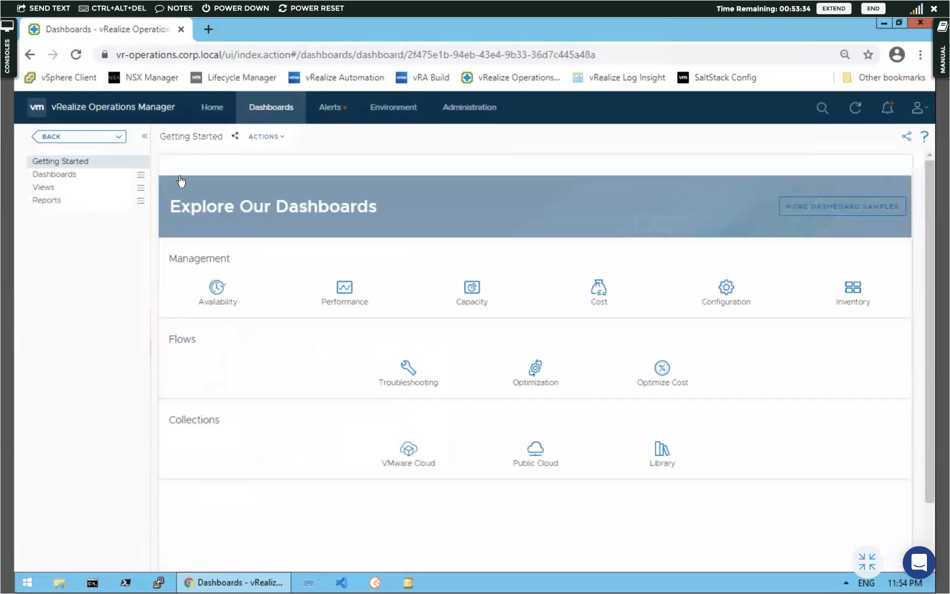
click(53, 175)
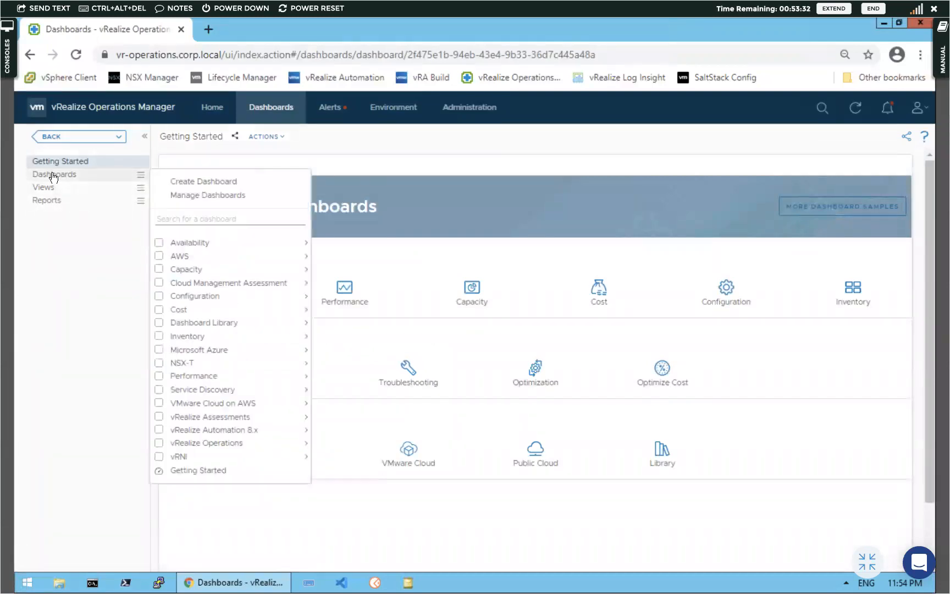
click(208, 182)
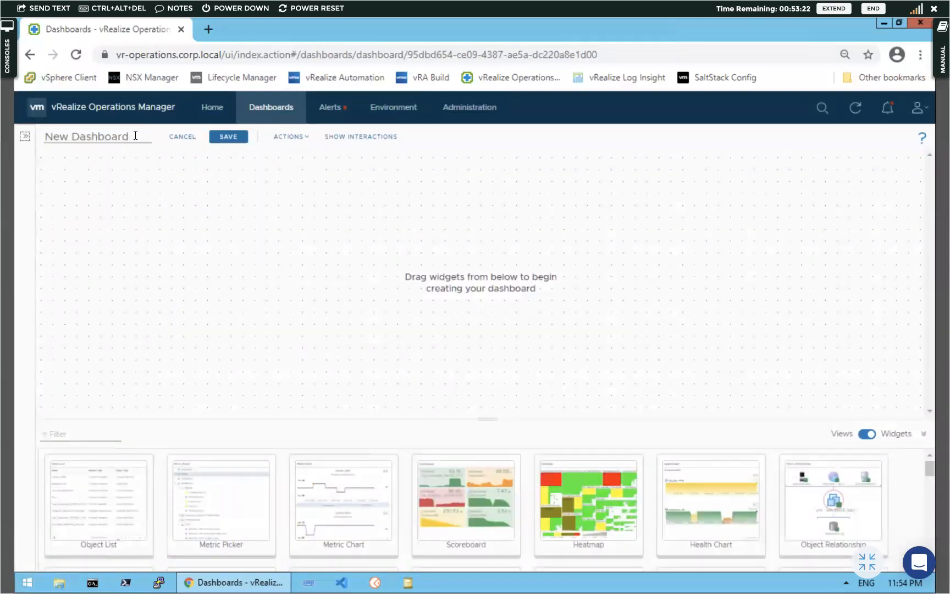
Name the new dashboard 'Private Cloud Dashboard'
triple_click(135, 135)
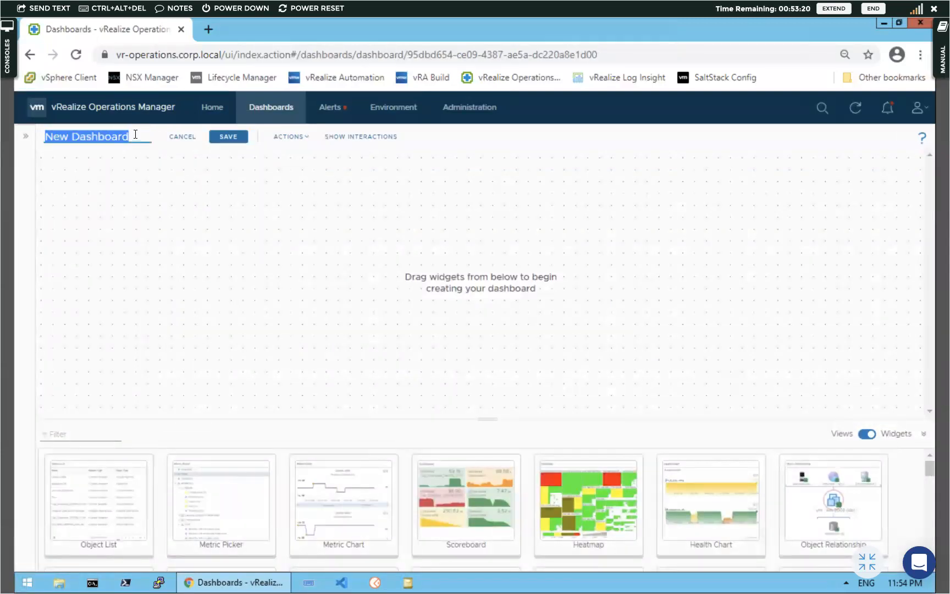
text(P)
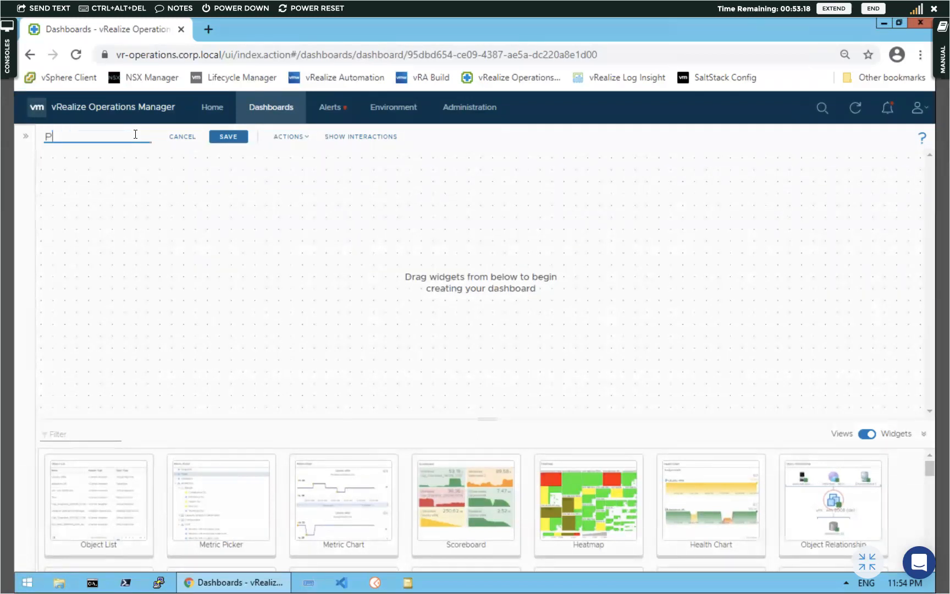
text(rivate Cloud Das)
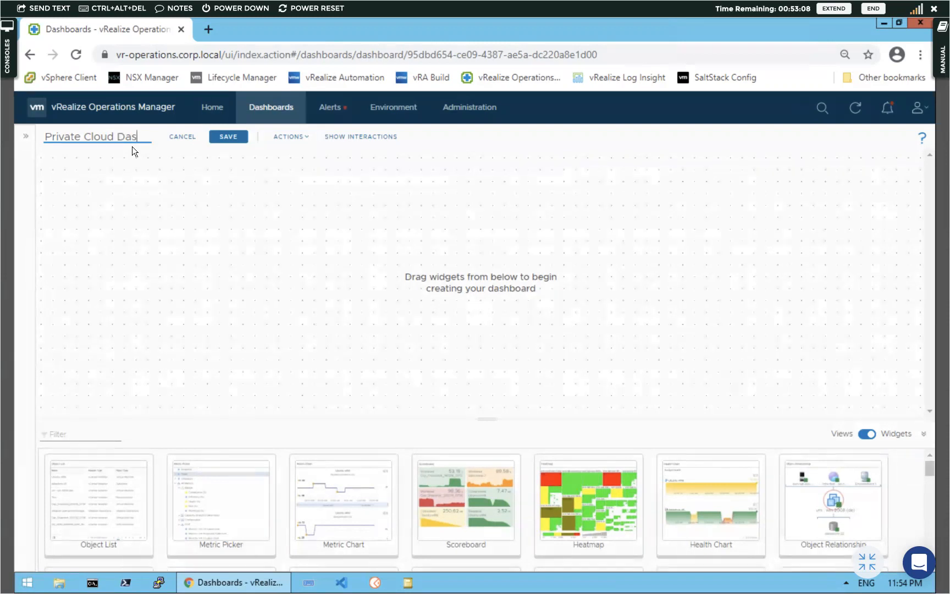
text(hb)
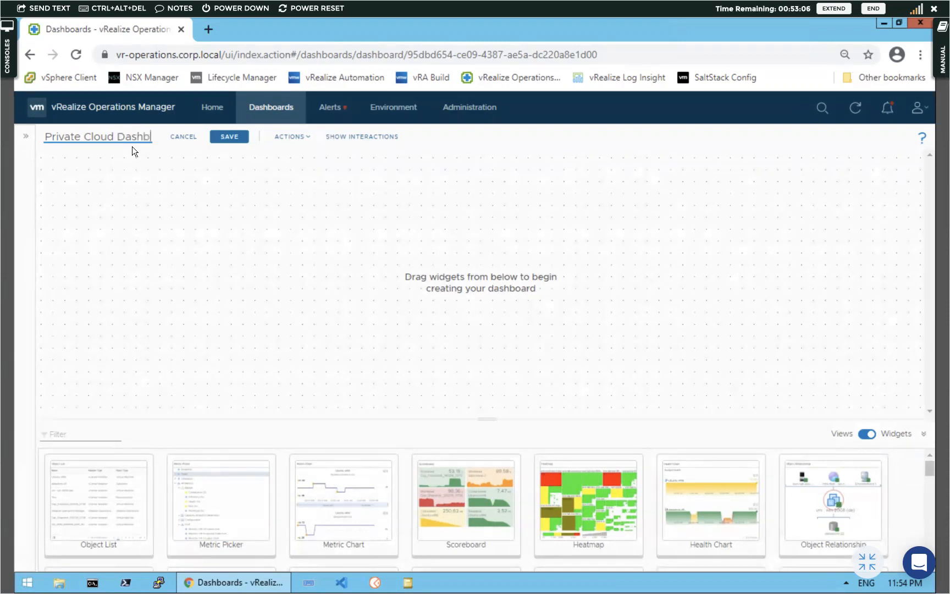
text(o)
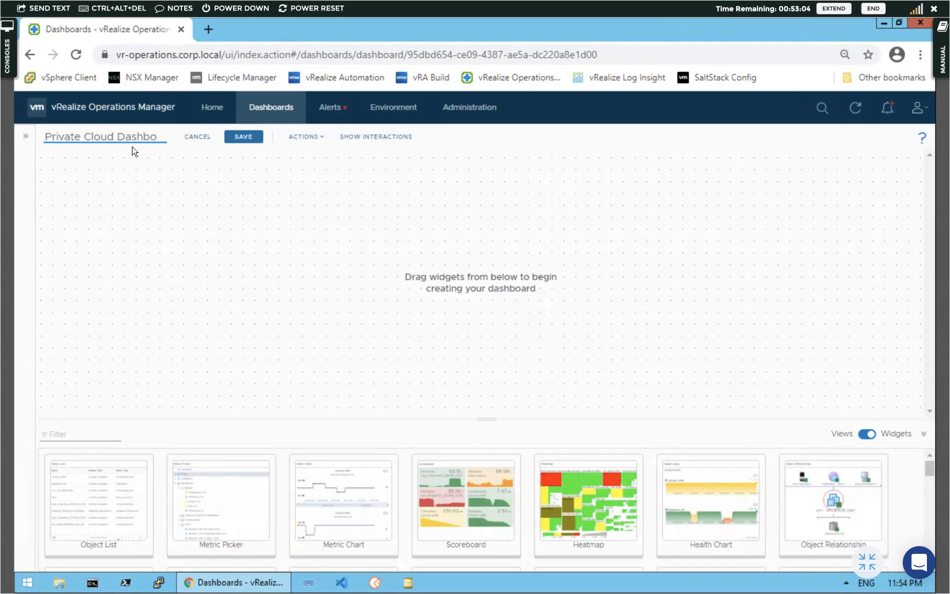
text(ard)
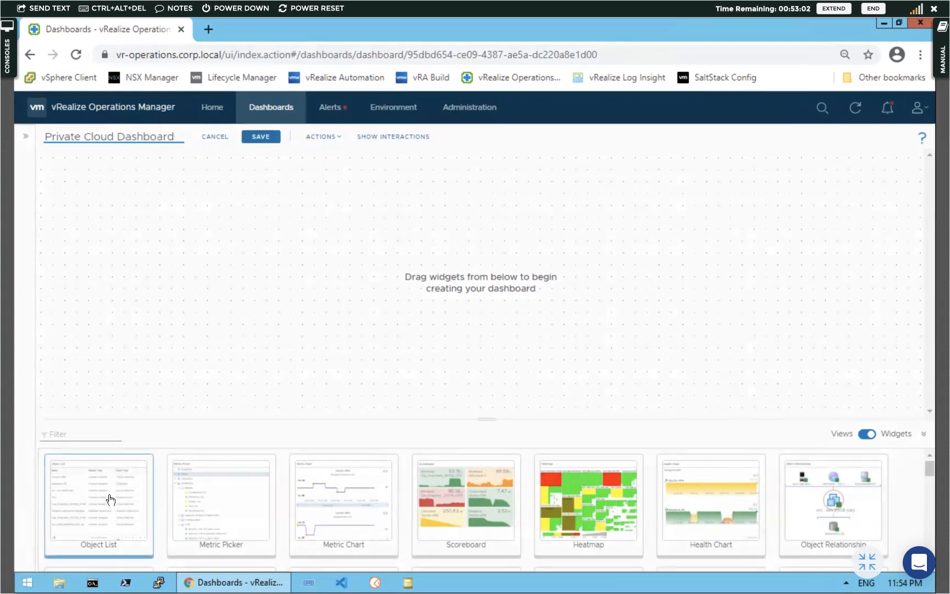
drag(106, 503, 89, 176)
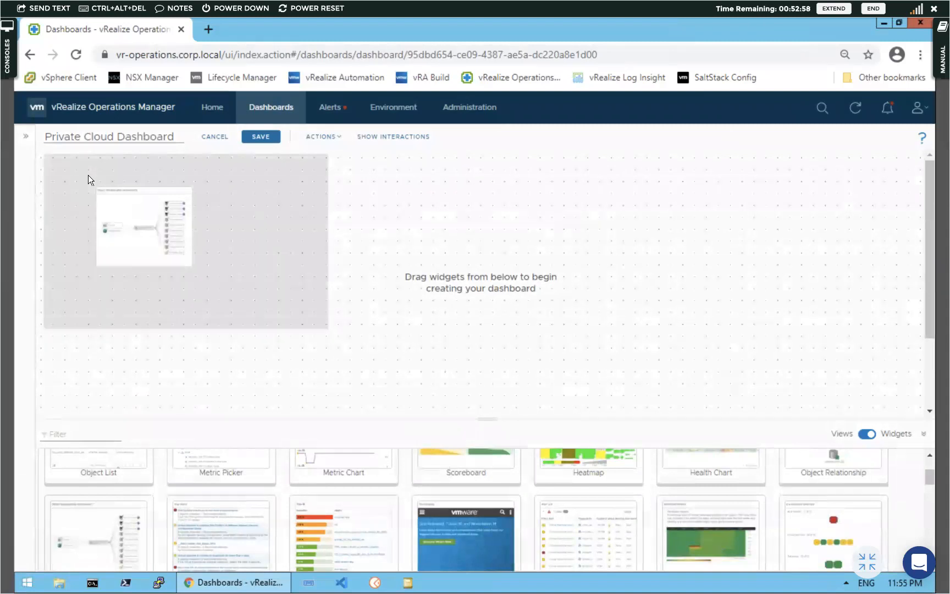
Remove the wrongly added Object Relationship widget and place Object List at the canvas top-left
drag(76, 512, 76, 524)
double_click(67, 522)
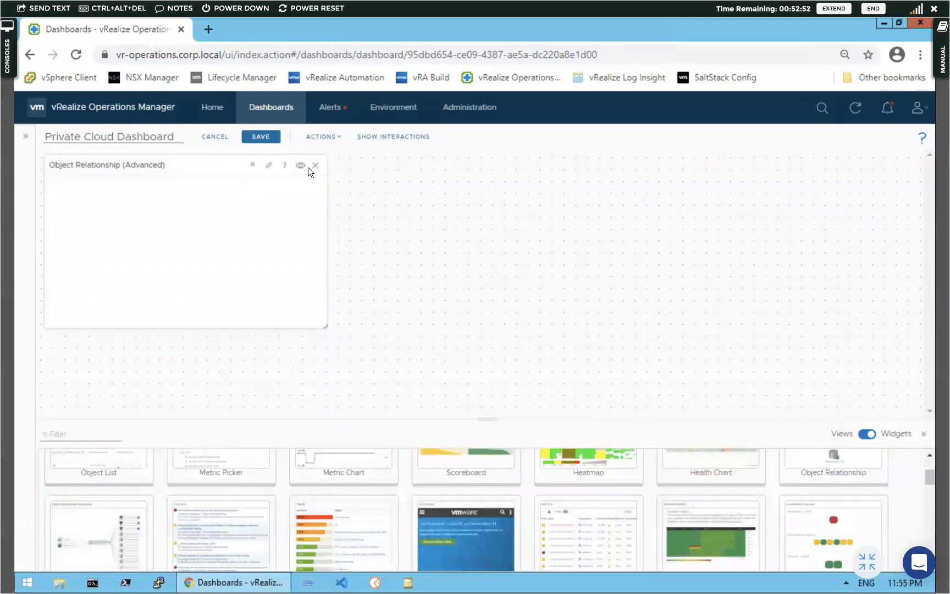
click(316, 166)
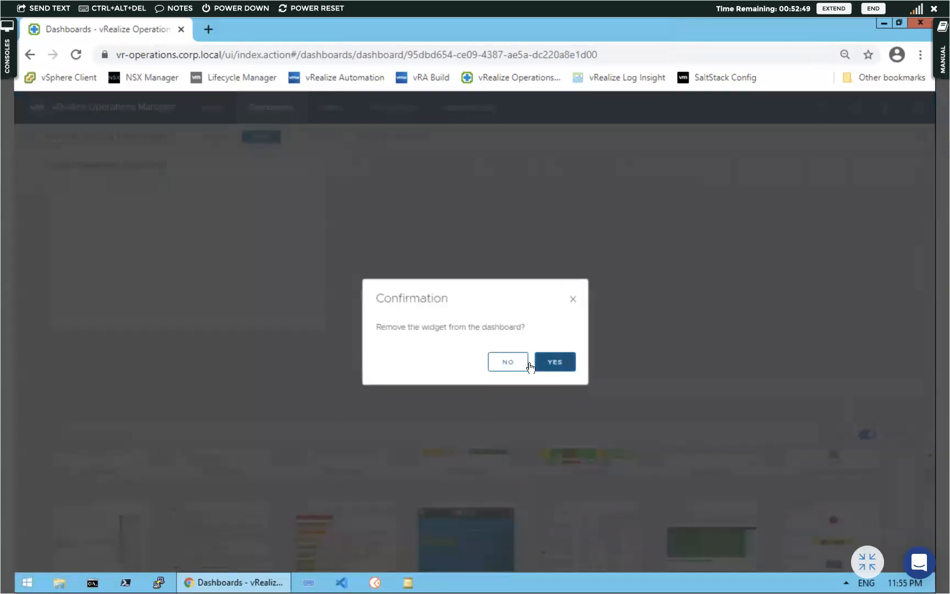
click(559, 363)
drag(76, 469, 72, 198)
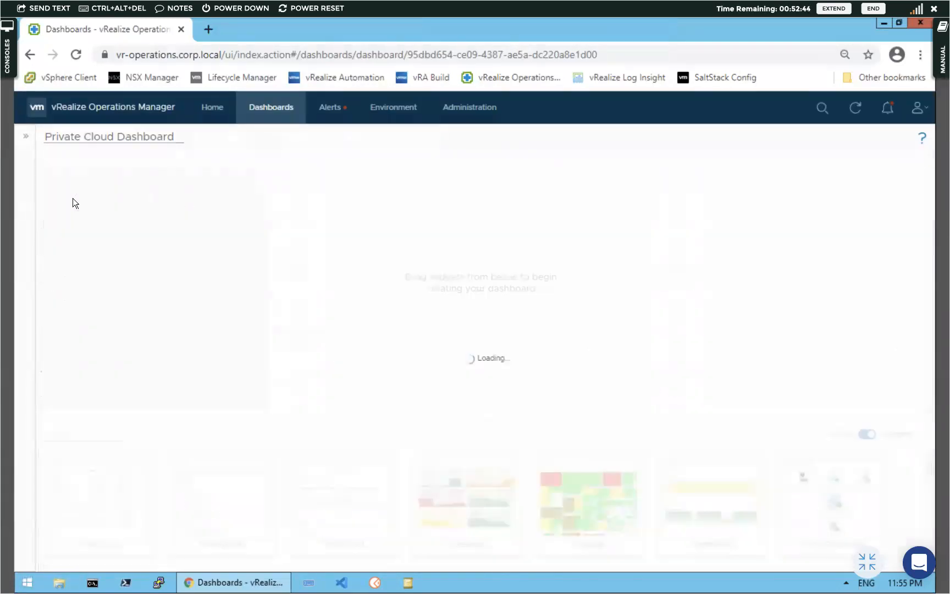
scroll(141, 208, down, 3)
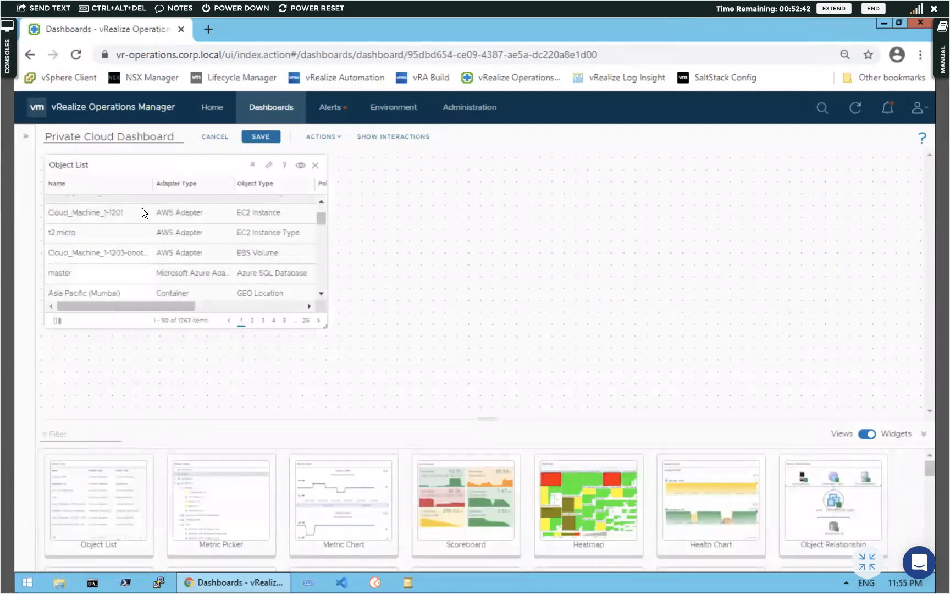
click(269, 166)
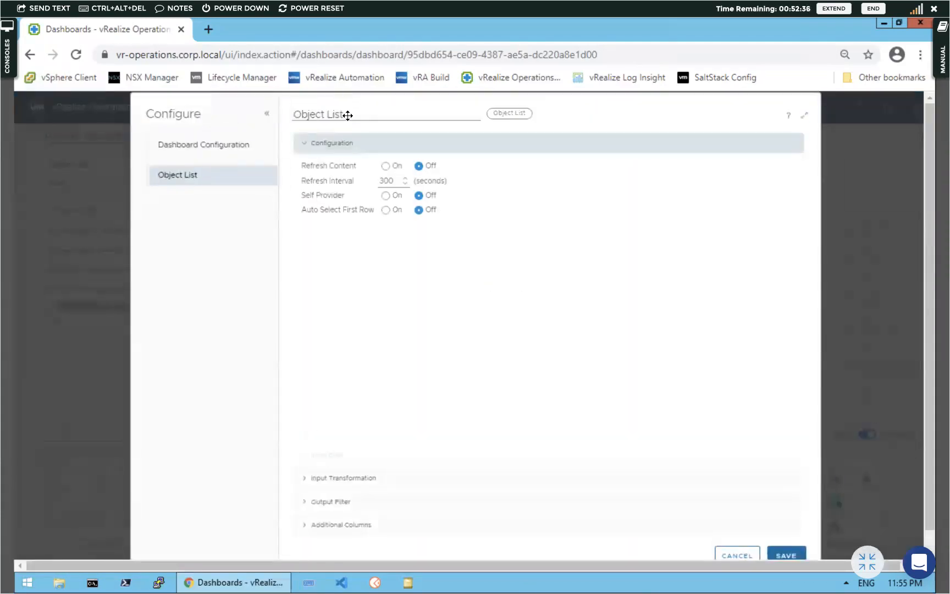
Turn on Refresh Content, Self Provider and Auto Select First Row, and set Input Data to Objects
click(384, 165)
scroll(381, 163, down, 1)
click(385, 178)
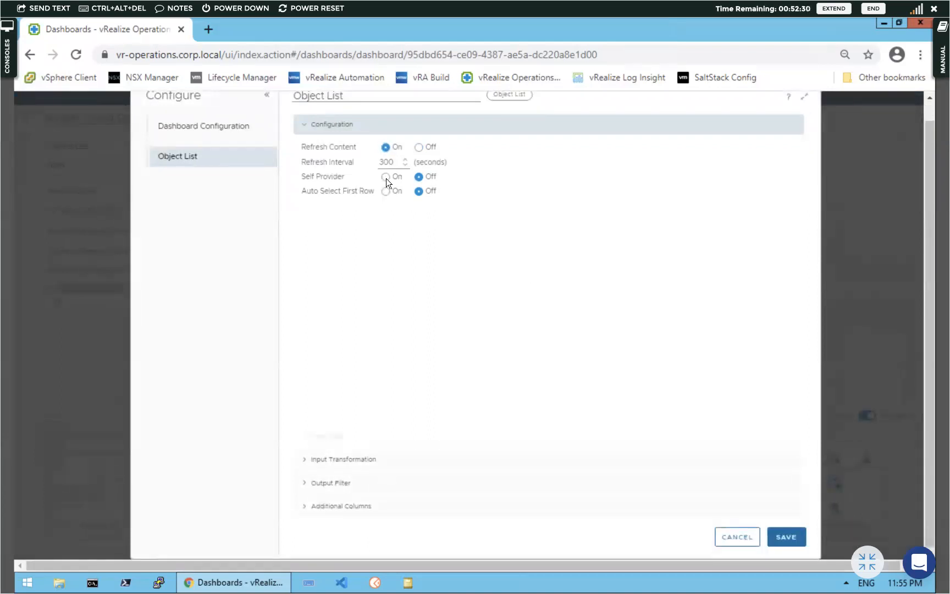
click(386, 191)
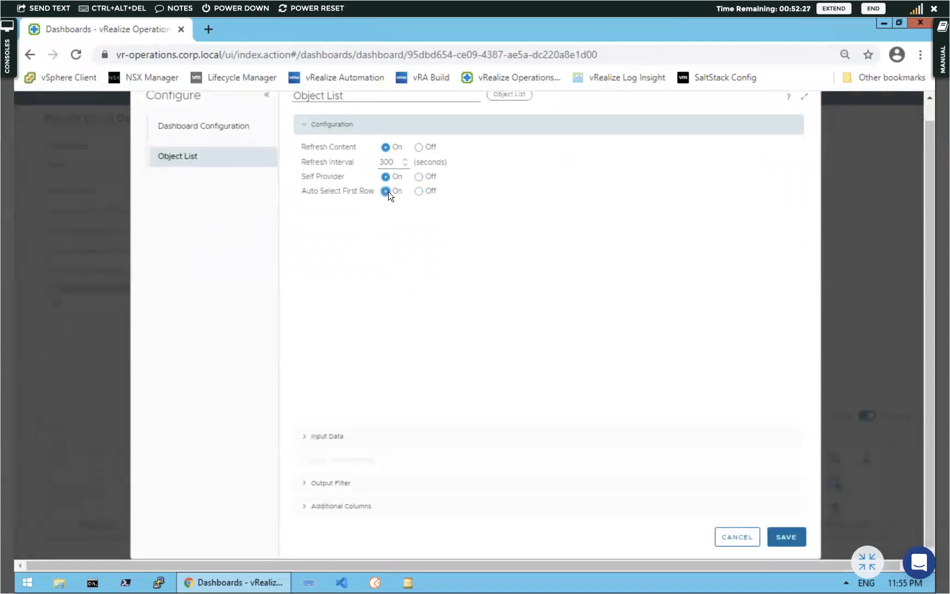
click(305, 436)
click(306, 169)
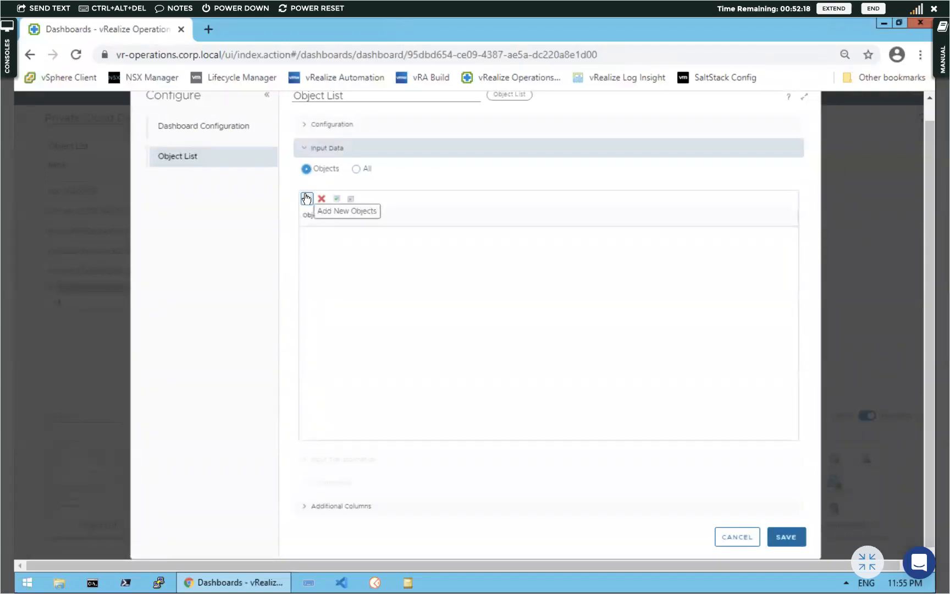
click(306, 198)
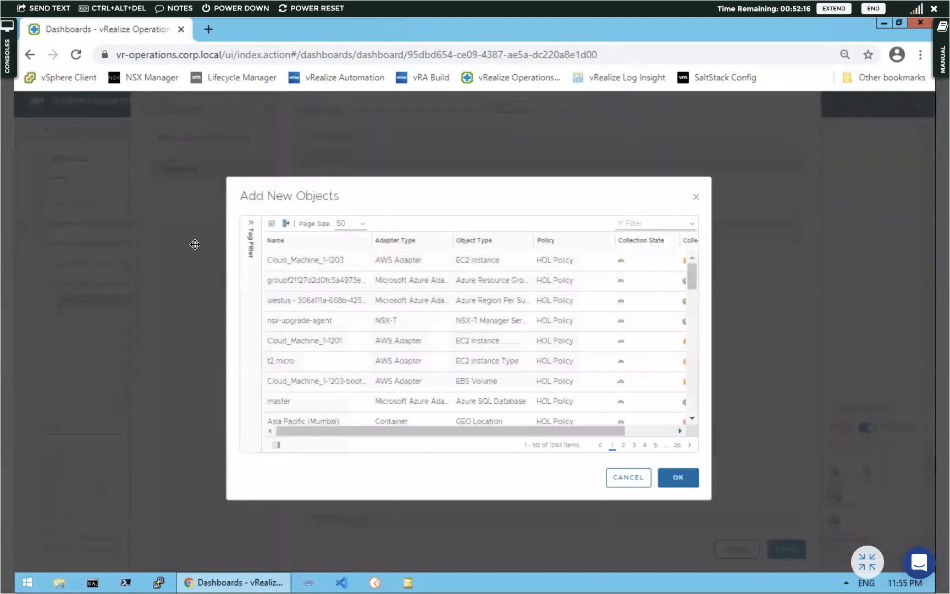
Filter the object picker by Tag Filter > Object Types to Host System
click(252, 225)
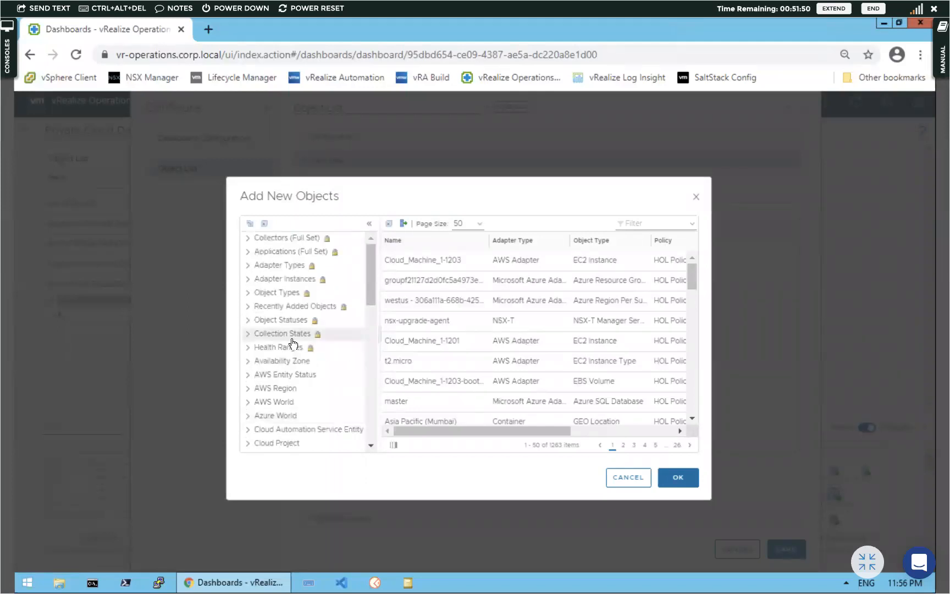
click(248, 294)
scroll(267, 343, down, 3)
scroll(267, 343, down, 10)
scroll(268, 343, down, 10)
scroll(267, 342, down, 10)
scroll(268, 342, down, 5)
scroll(268, 342, down, 5)
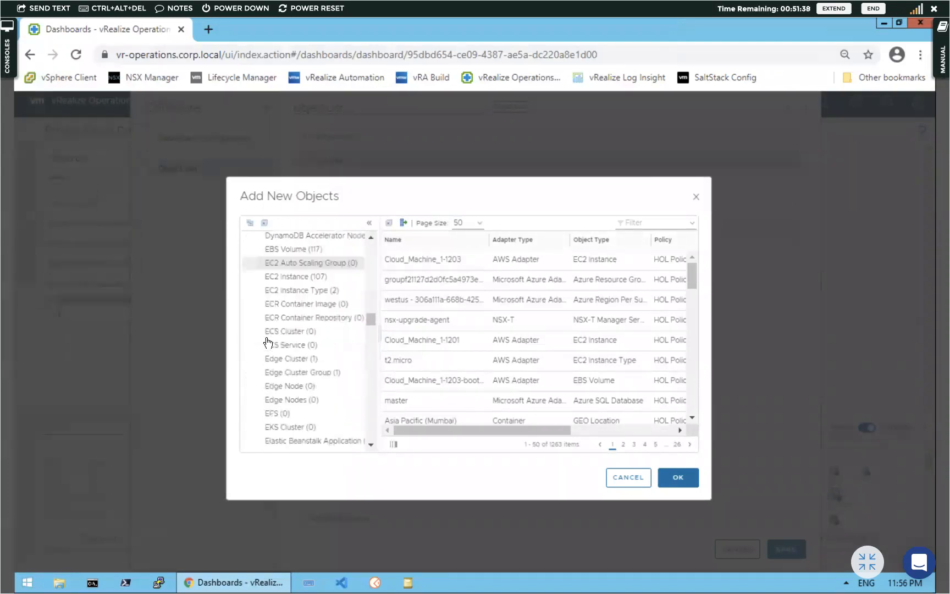
scroll(268, 342, down, 15)
scroll(268, 342, down, 3)
scroll(267, 342, up, 3)
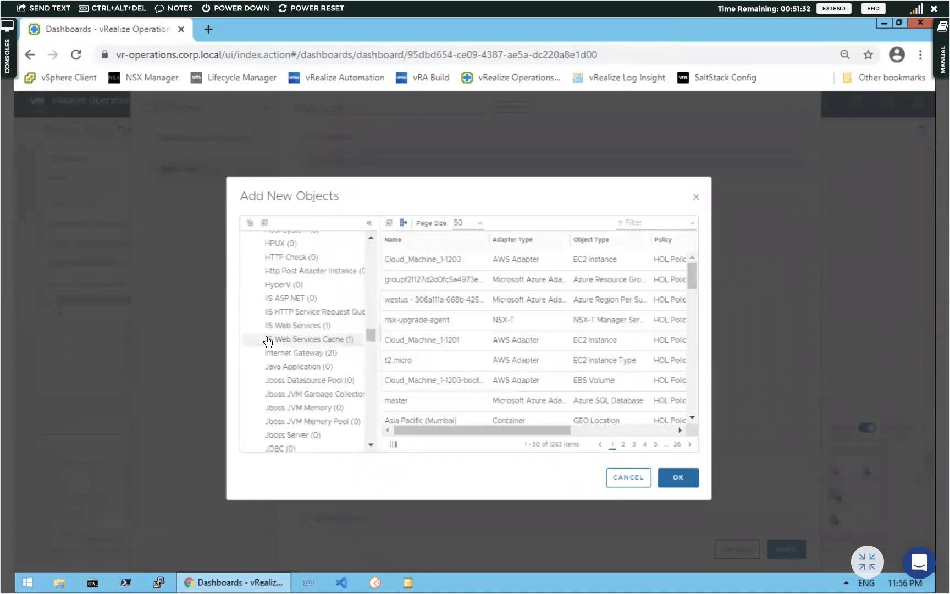
scroll(267, 340, up, 3)
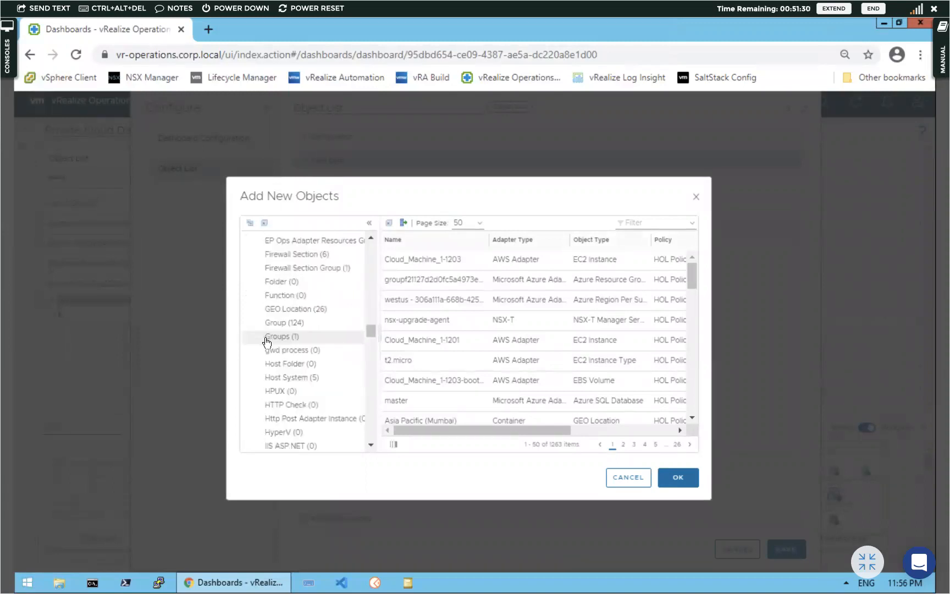
scroll(266, 342, down, 6)
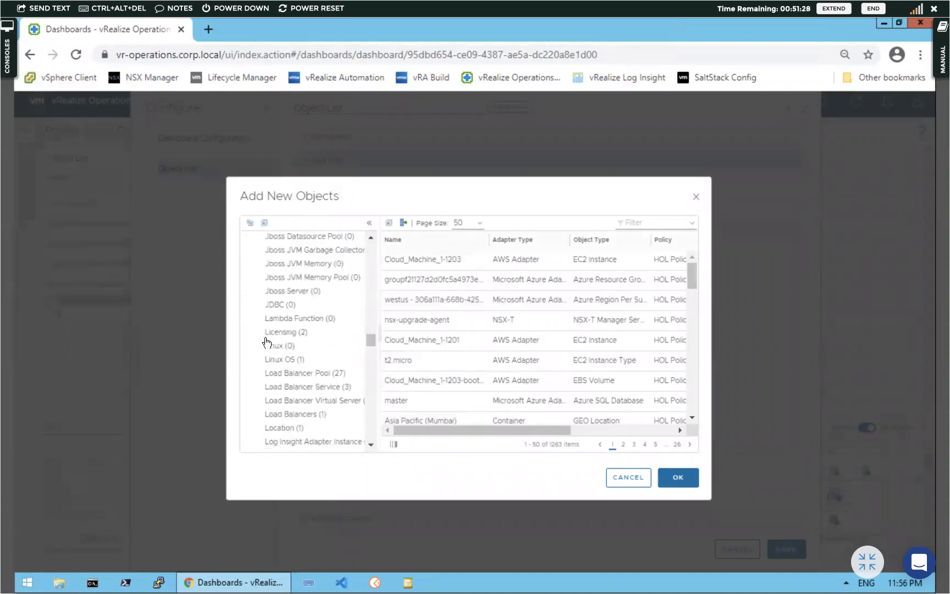
scroll(267, 342, up, 2)
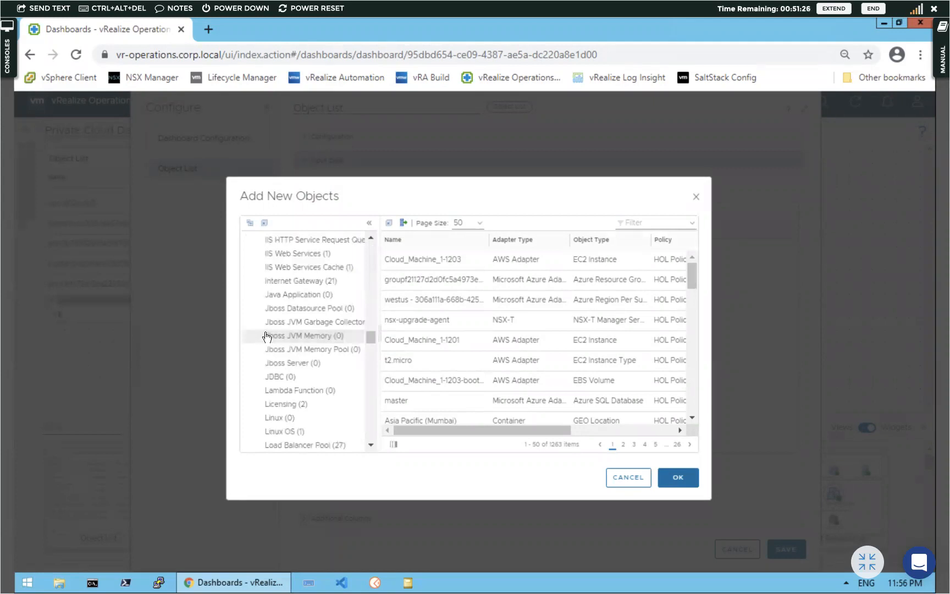
scroll(271, 328, up, 7)
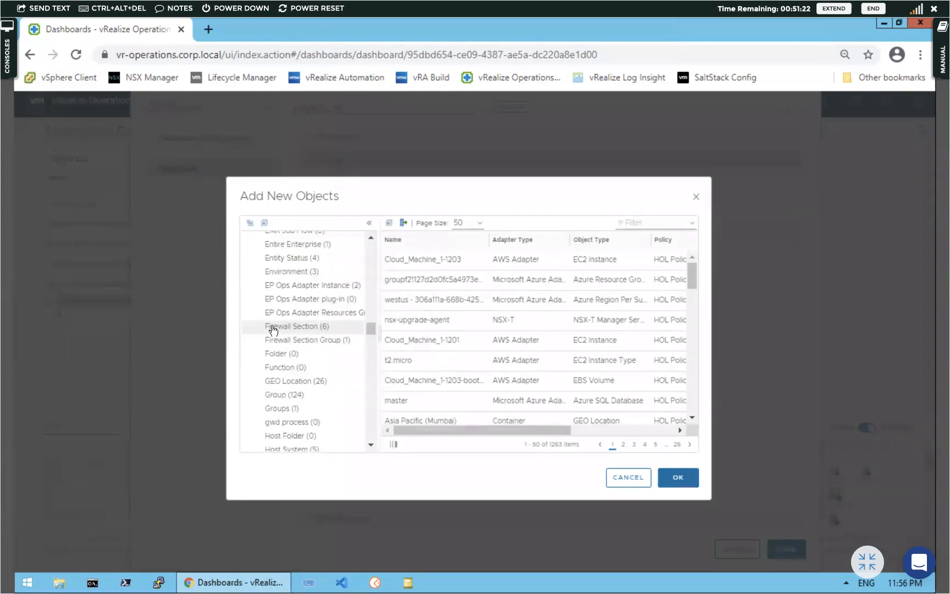
scroll(271, 329, down, 7)
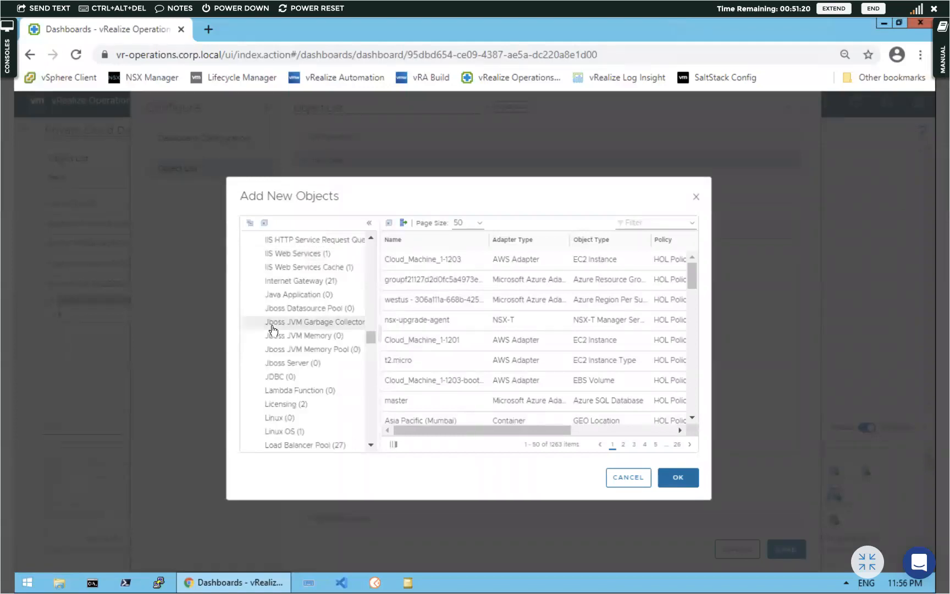
scroll(272, 329, up, 3)
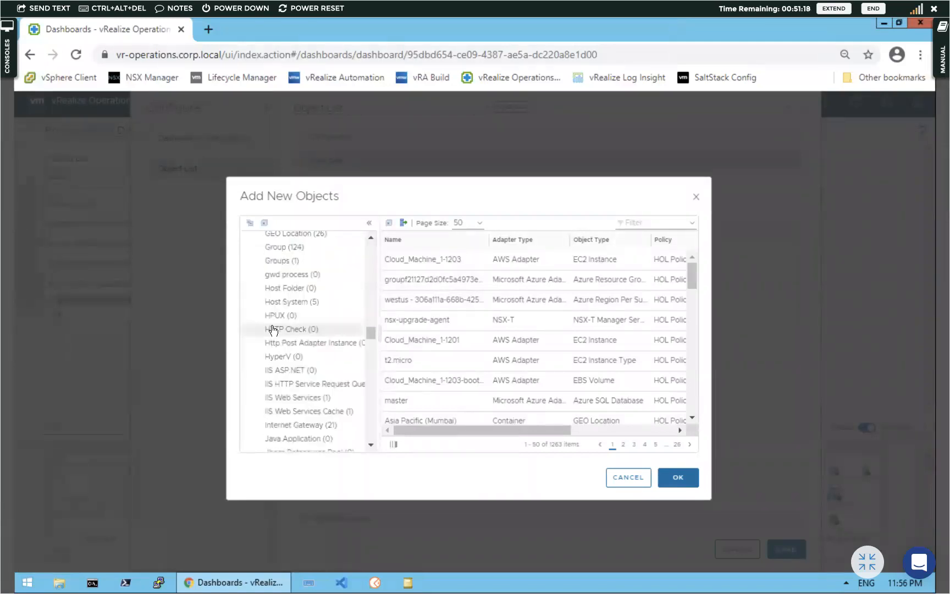
click(289, 305)
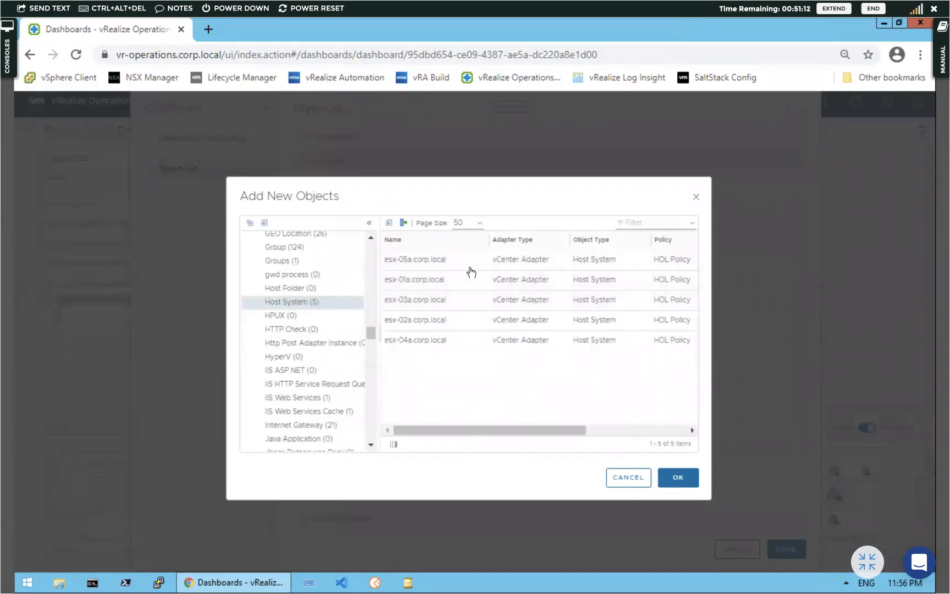
Select all five esx hosts, esx-01a through esx-05a, and add them as input
click(452, 264)
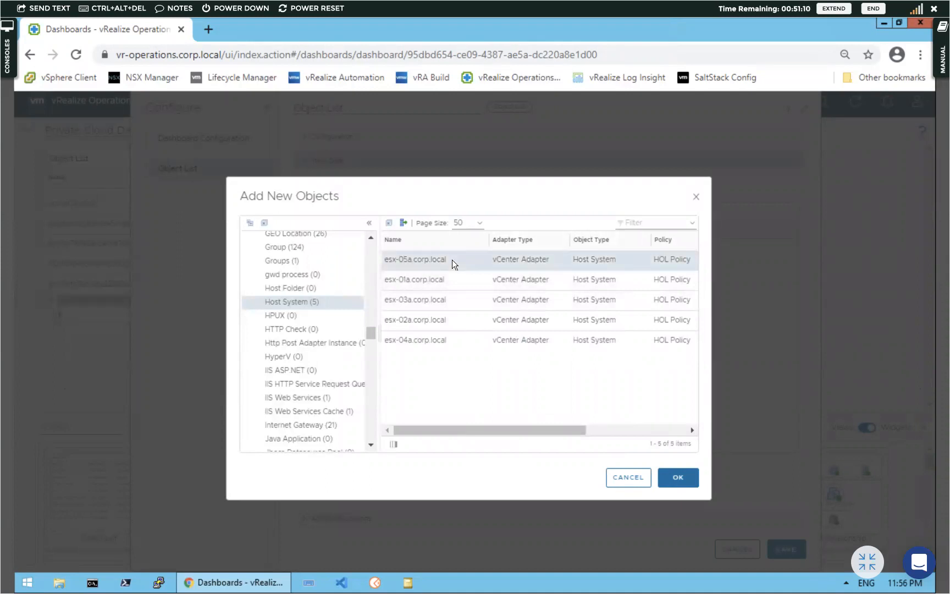
key(super+a)
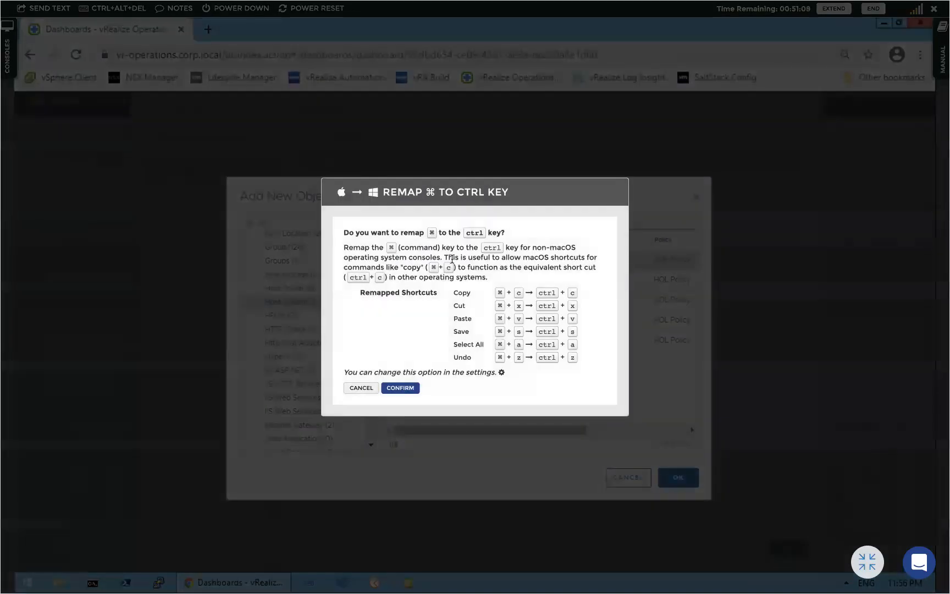
click(397, 388)
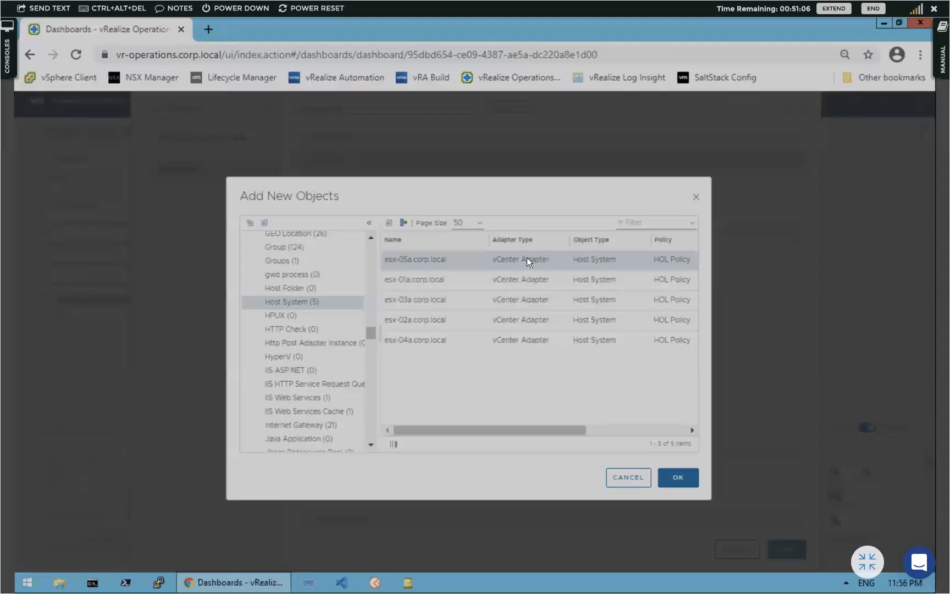
key(ctrl+a)
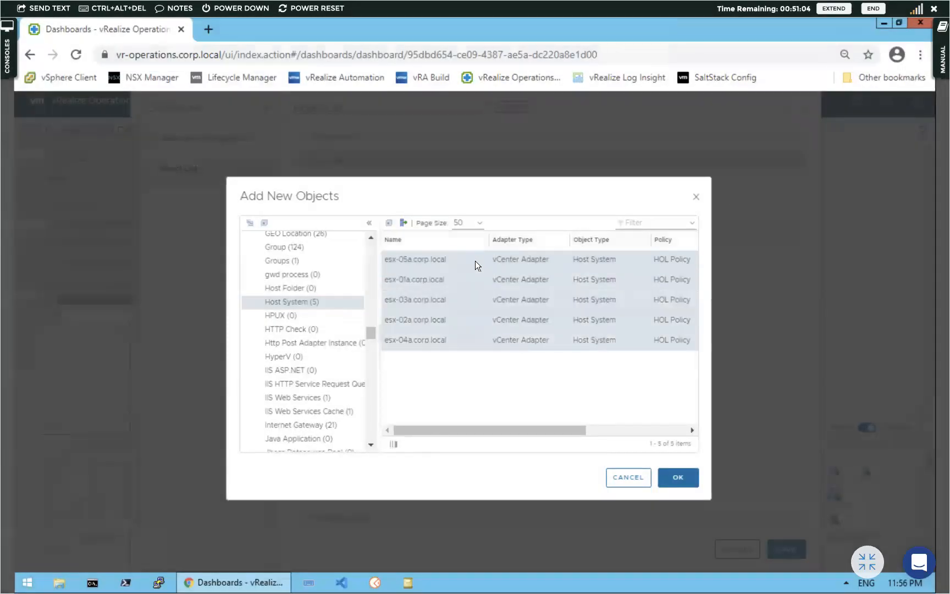
click(677, 483)
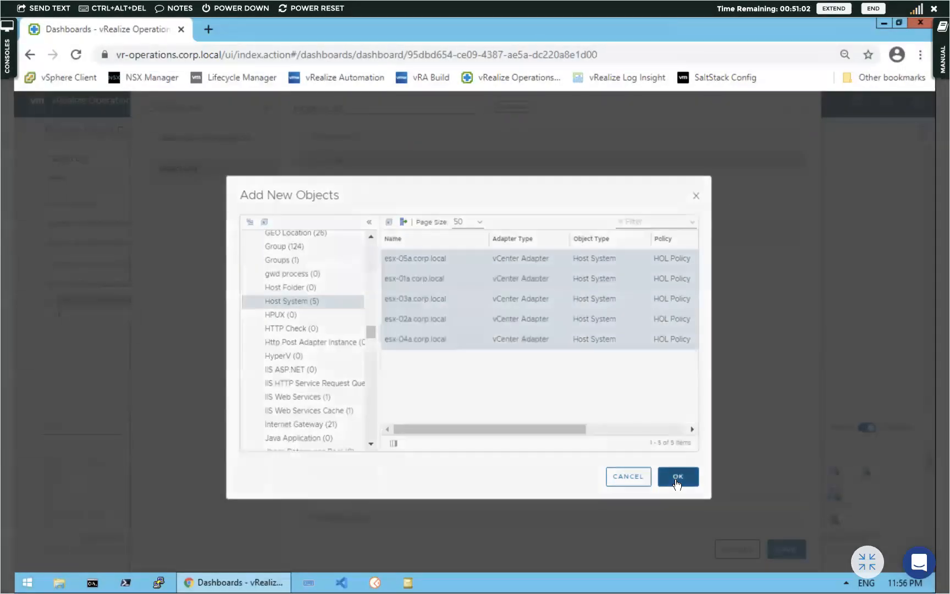
Expand the Input Transformation, Output Filter and Additional Columns sections
scroll(620, 454, down, 1)
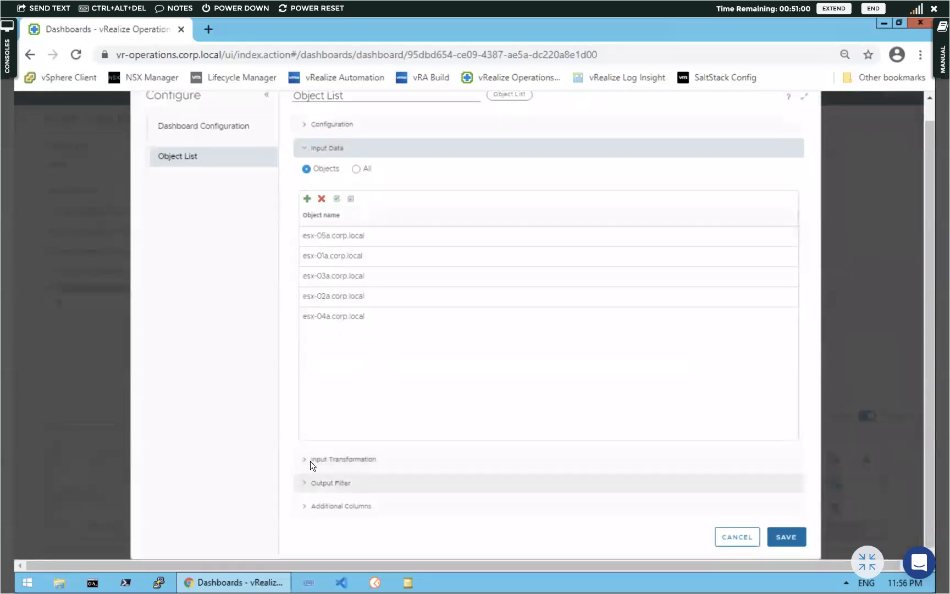
click(309, 459)
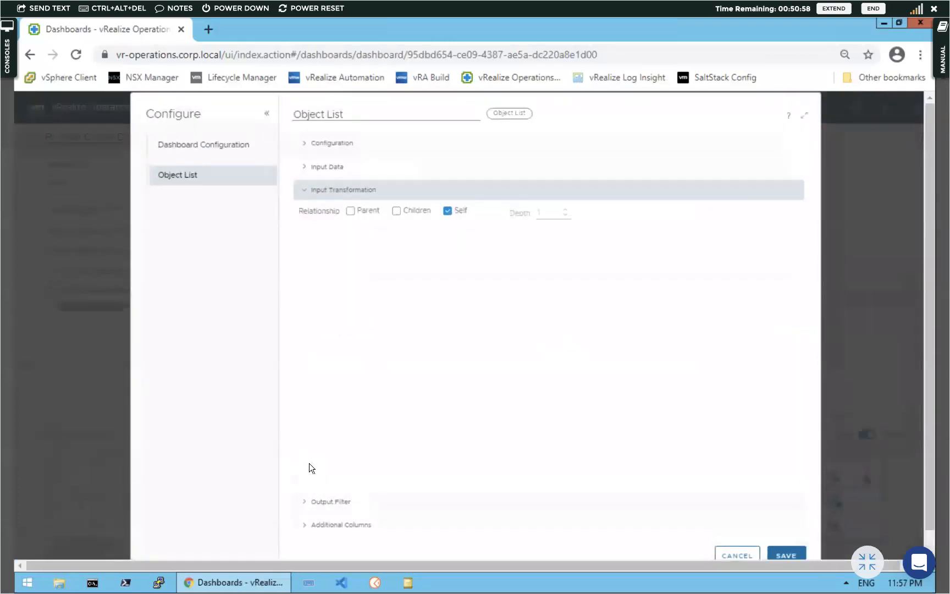
click(306, 500)
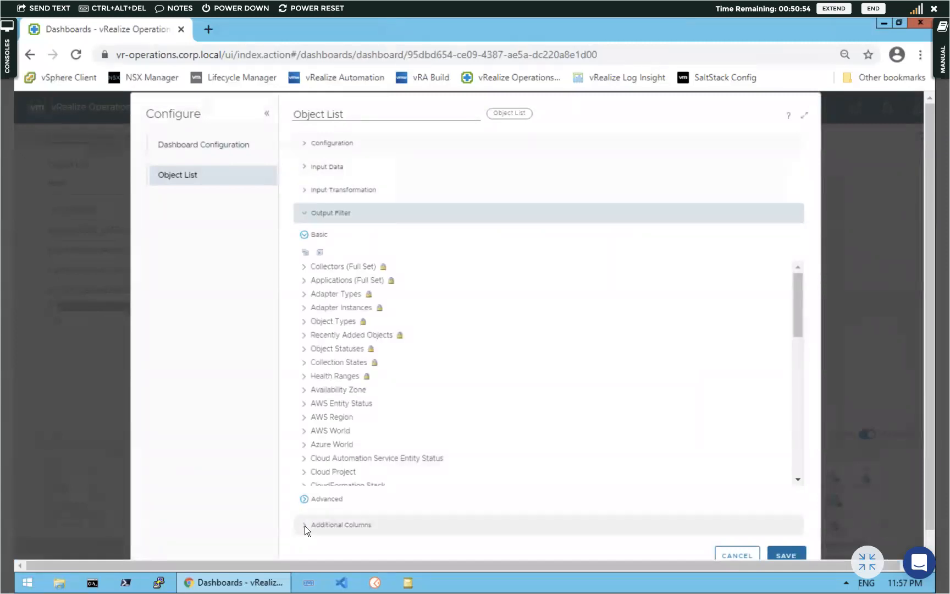
click(306, 526)
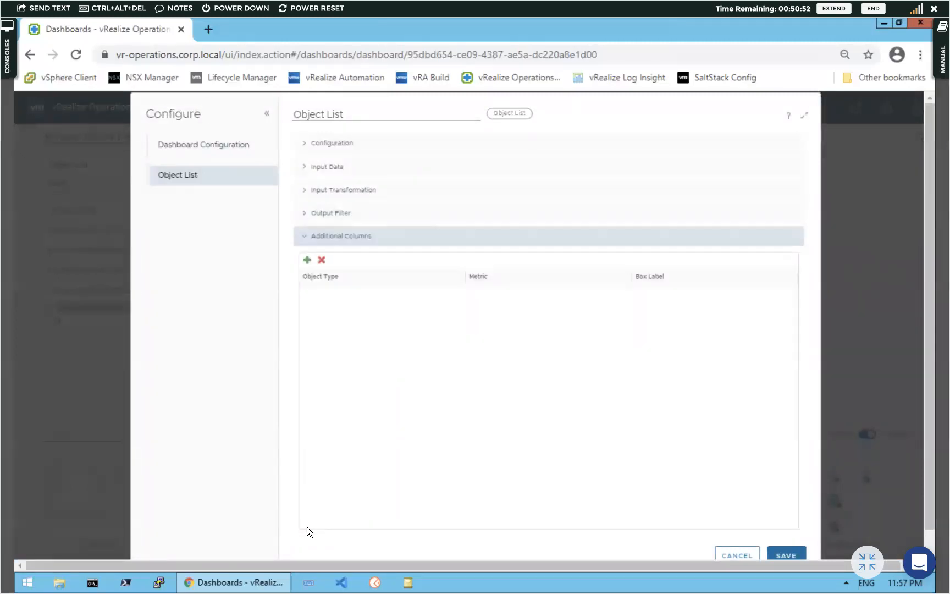
Replace the widget title 'Object List' with 'Host List'
click(357, 115)
click(355, 114)
click(344, 112)
click(344, 112)
drag(349, 112, 276, 115)
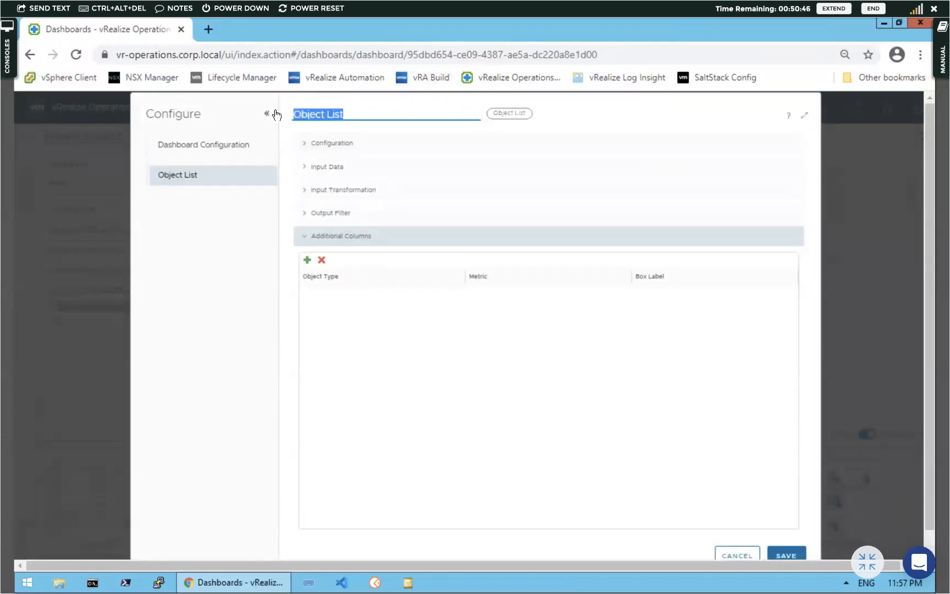
text(Host)
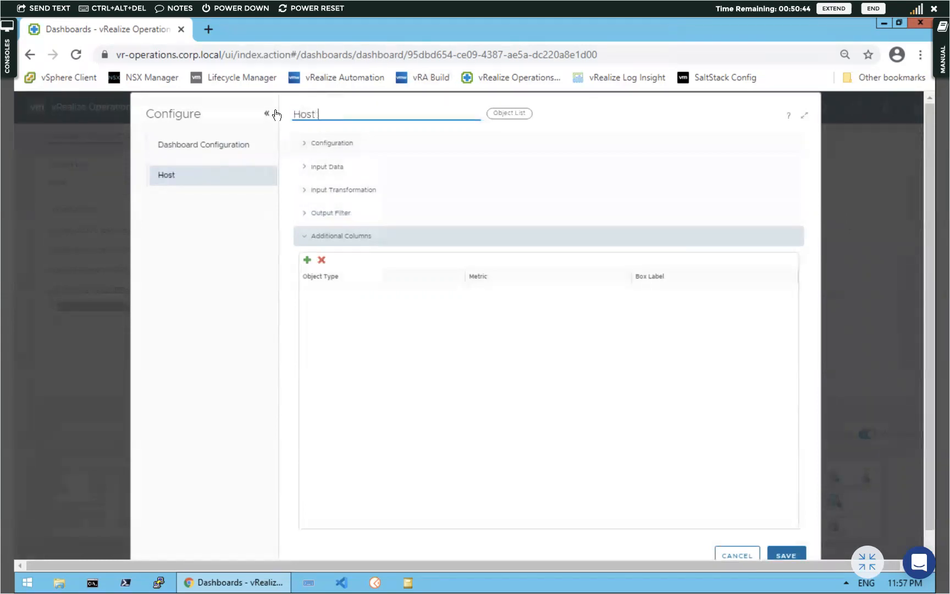
text( List)
Save the Host List widget and place an Object List widget (1263 items) beside it
click(789, 556)
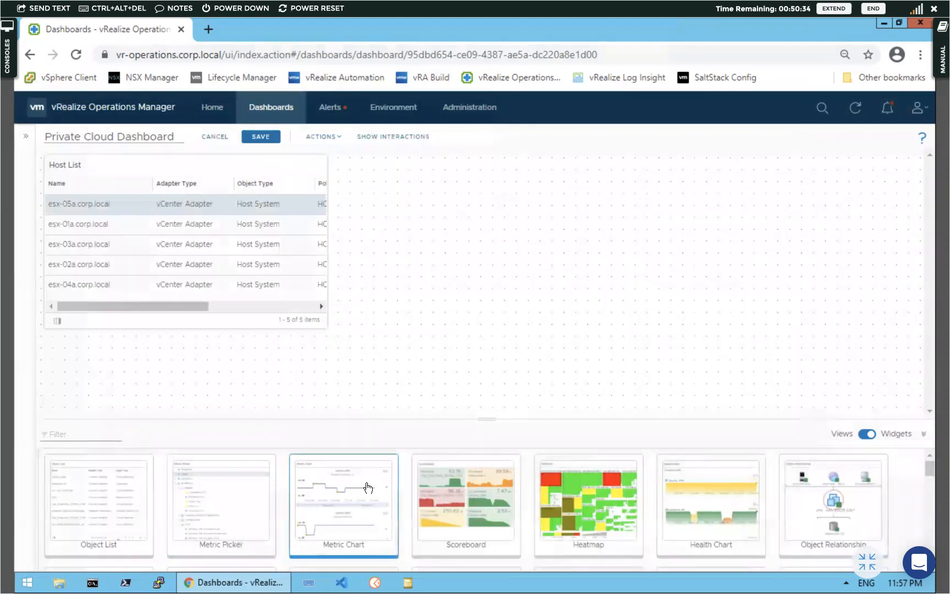
drag(79, 521, 443, 214)
drag(425, 378, 426, 375)
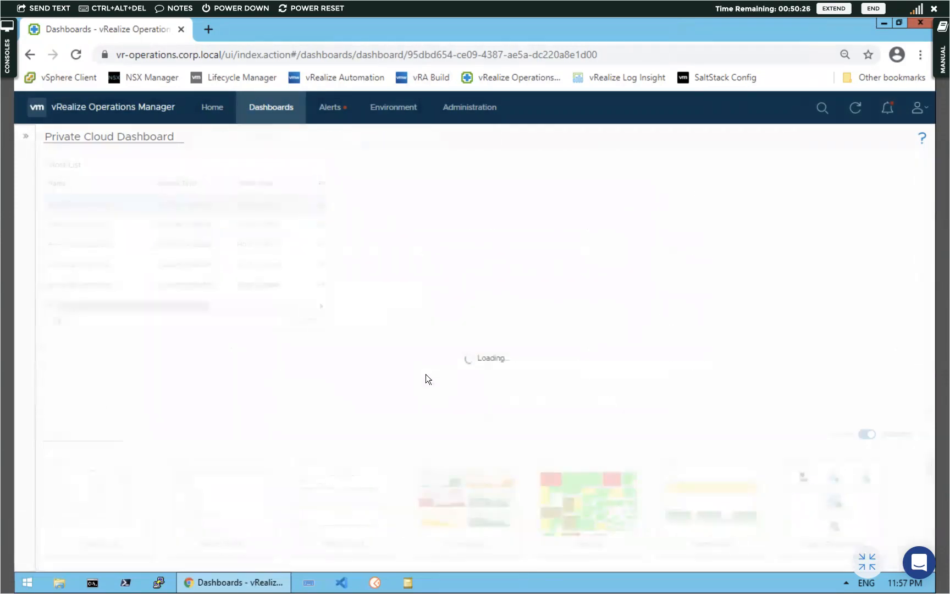
scroll(441, 495, down, 5)
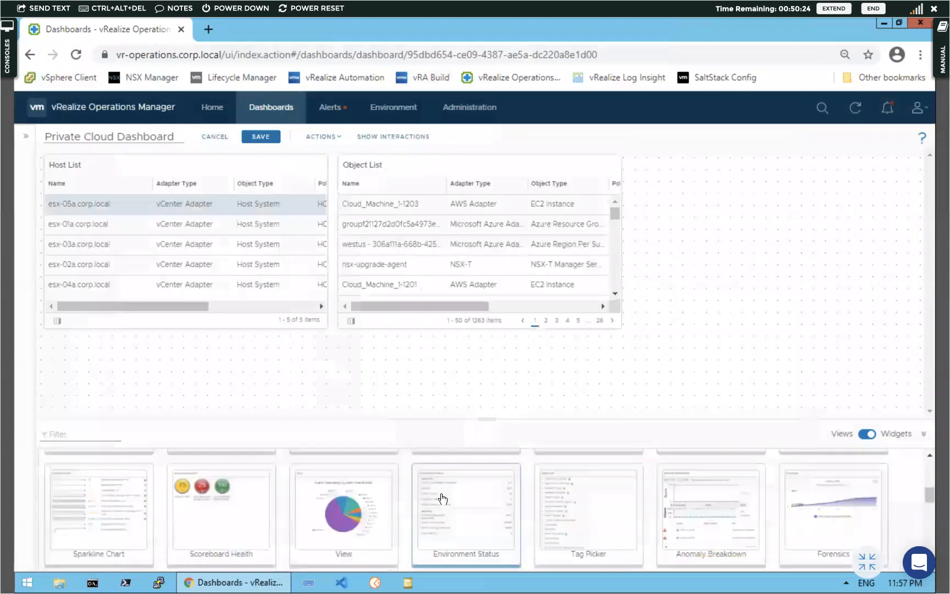
scroll(441, 498, up, 5)
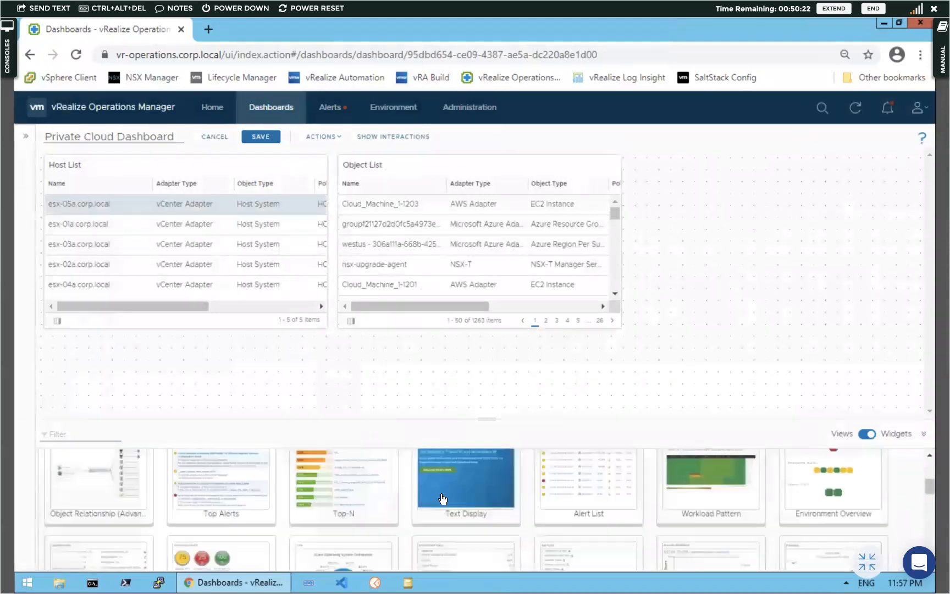
scroll(442, 499, up, 2)
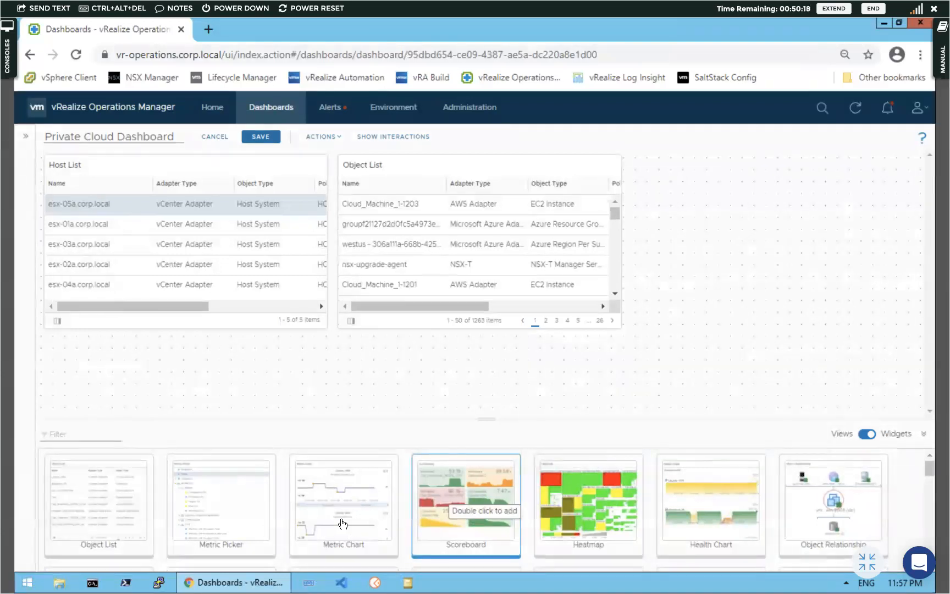
scroll(342, 523, down, 3)
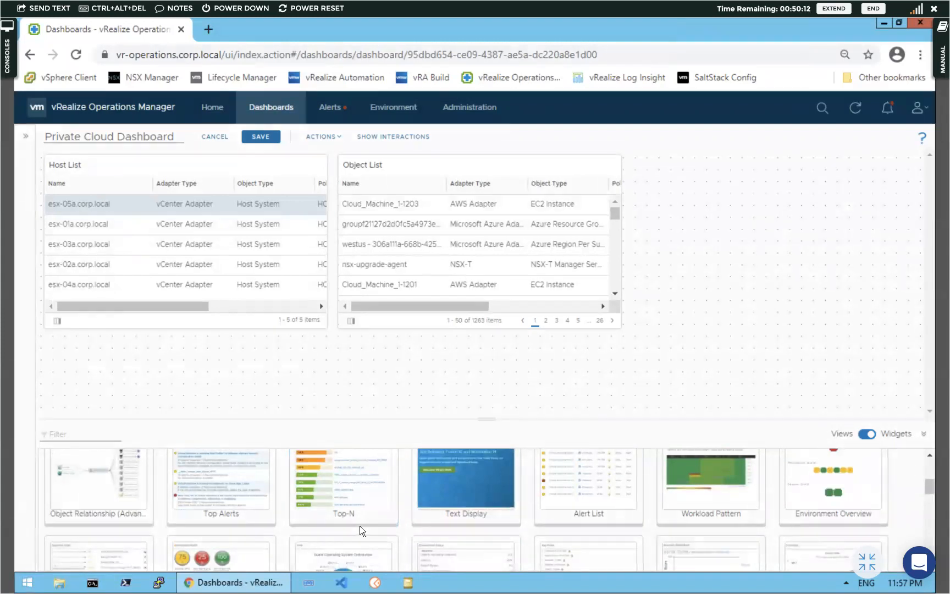
scroll(359, 525, down, 6)
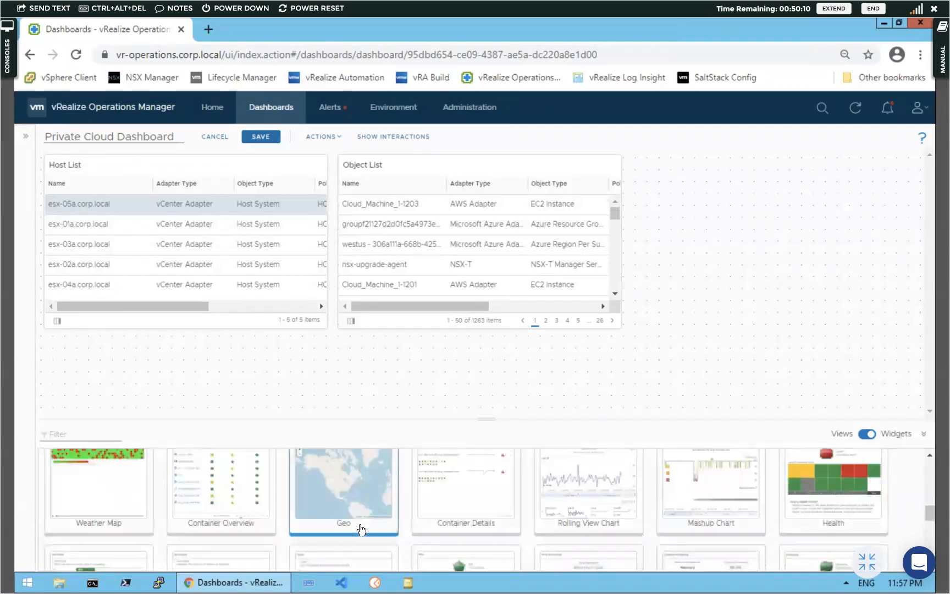
scroll(361, 529, up, 3)
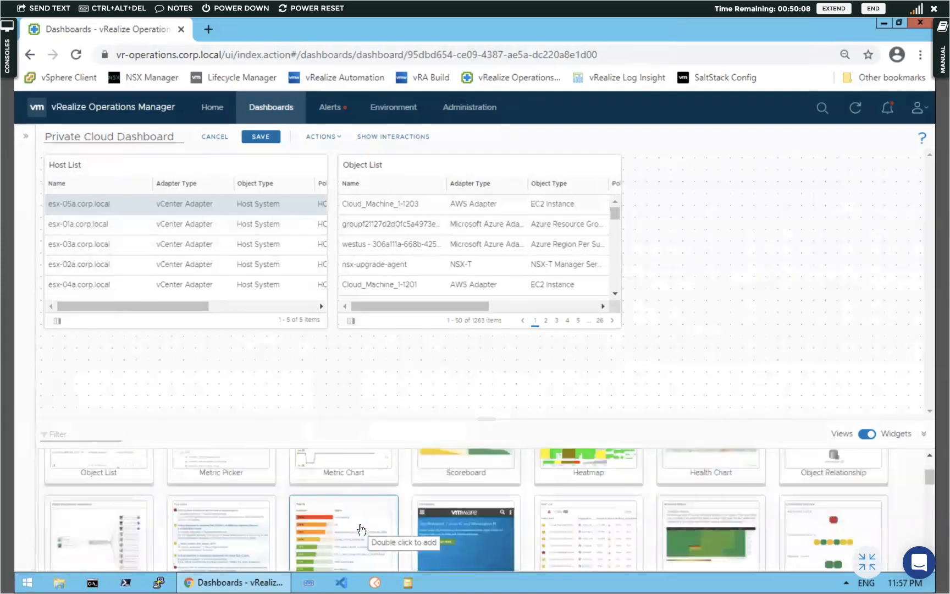
scroll(361, 530, up, 1)
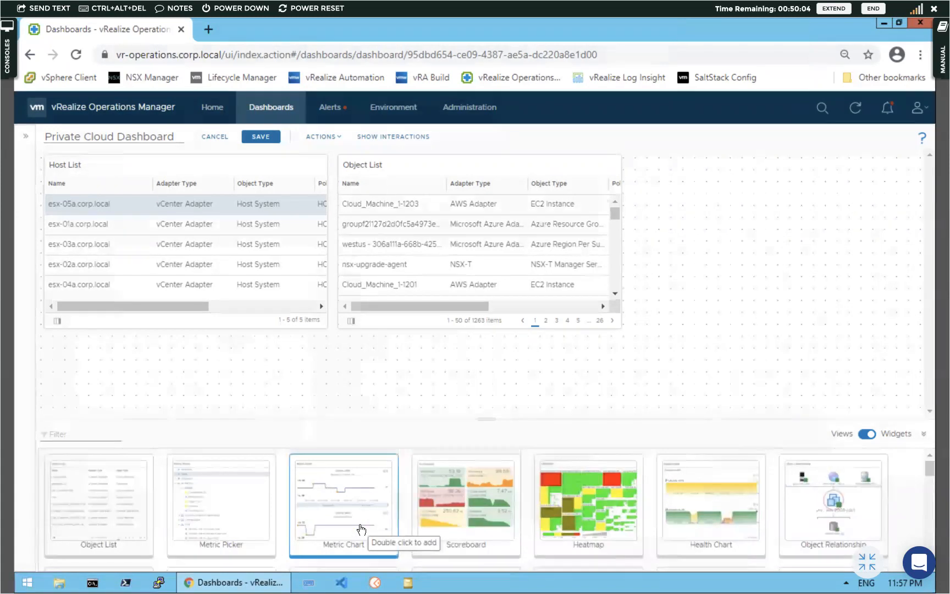
mouse_move(450, 164)
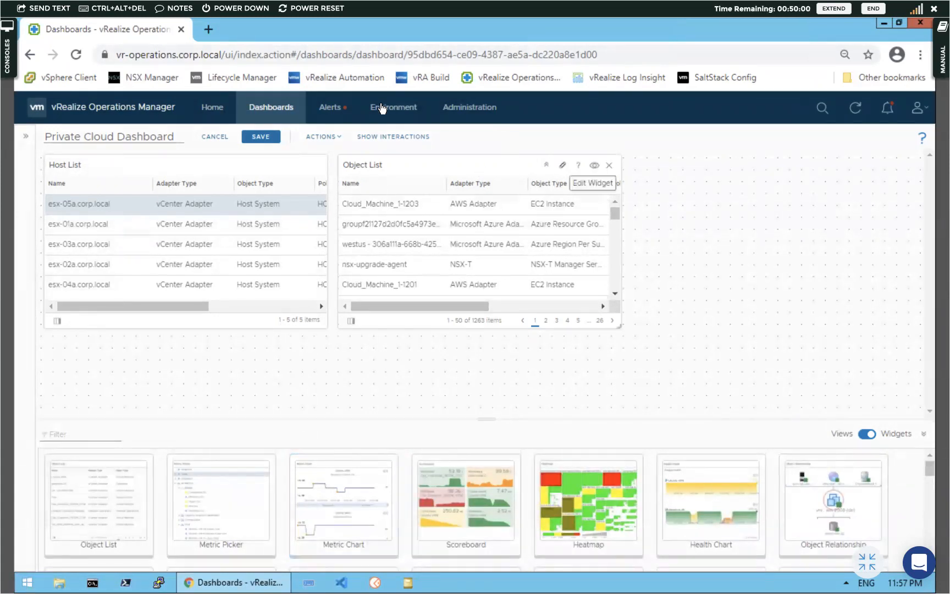
Connect Host List's output node to the Object List widget's input node
click(389, 136)
click(213, 220)
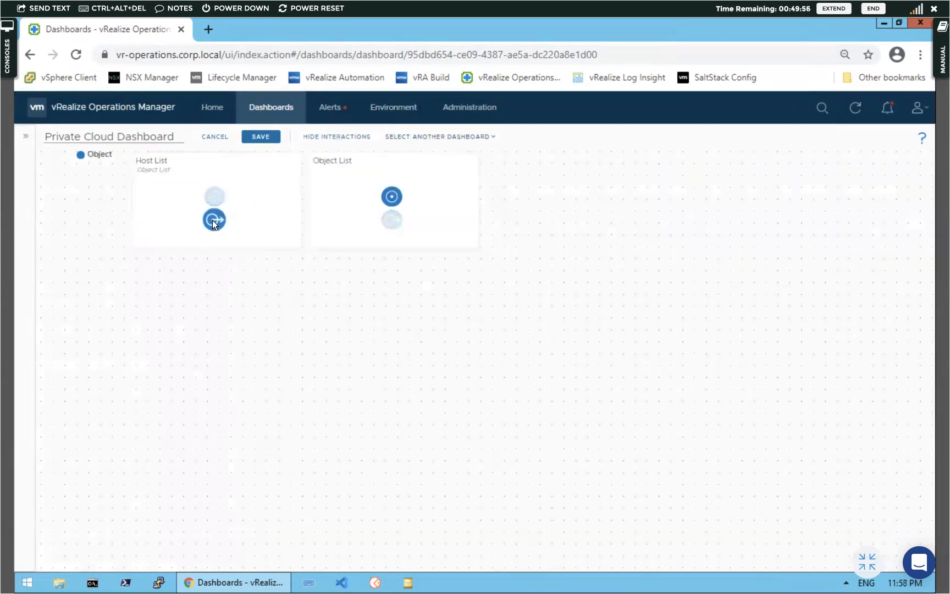
click(388, 197)
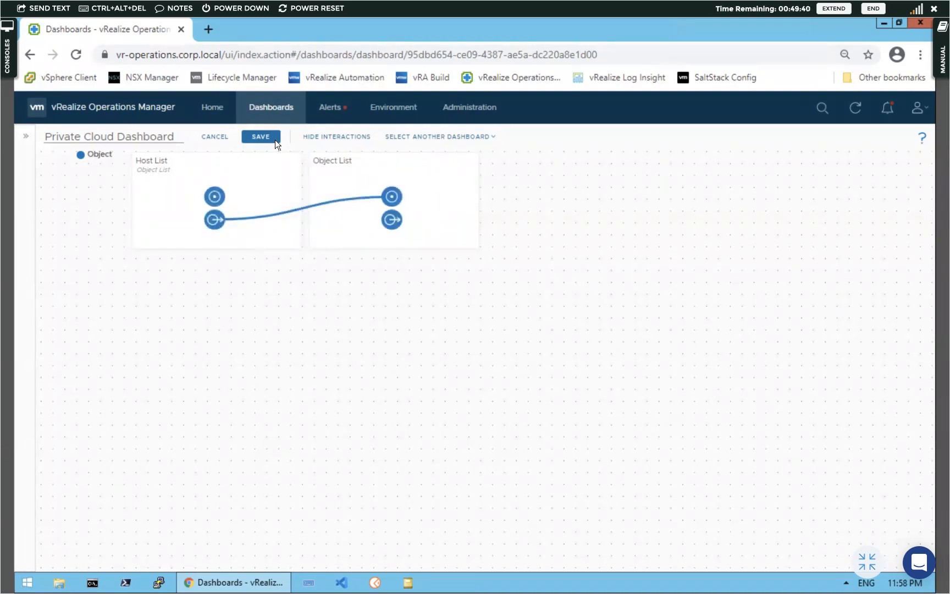
click(351, 140)
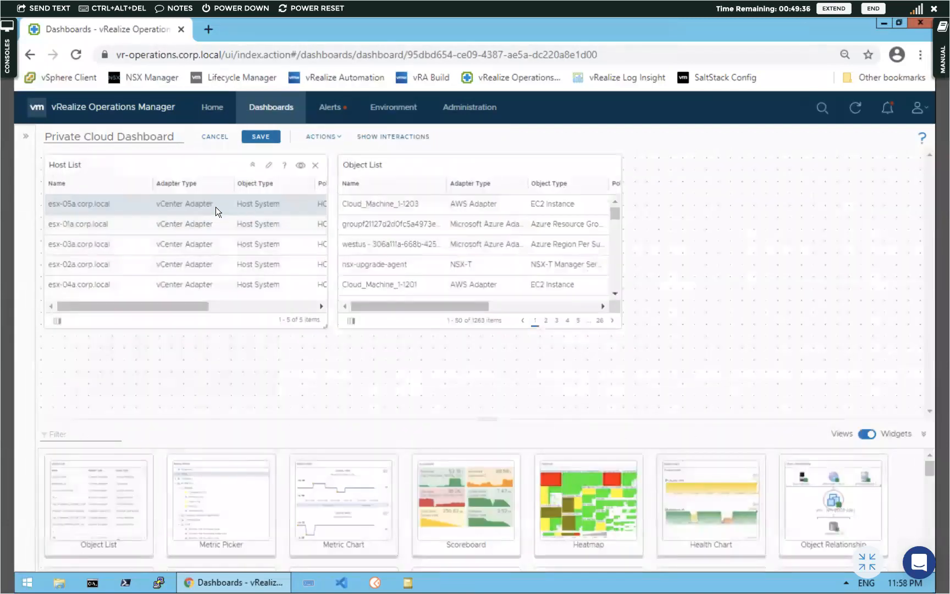
Retitle the Object List widget 'VM list' with Refresh Content and Auto Select First Row on
mouse_move(366, 169)
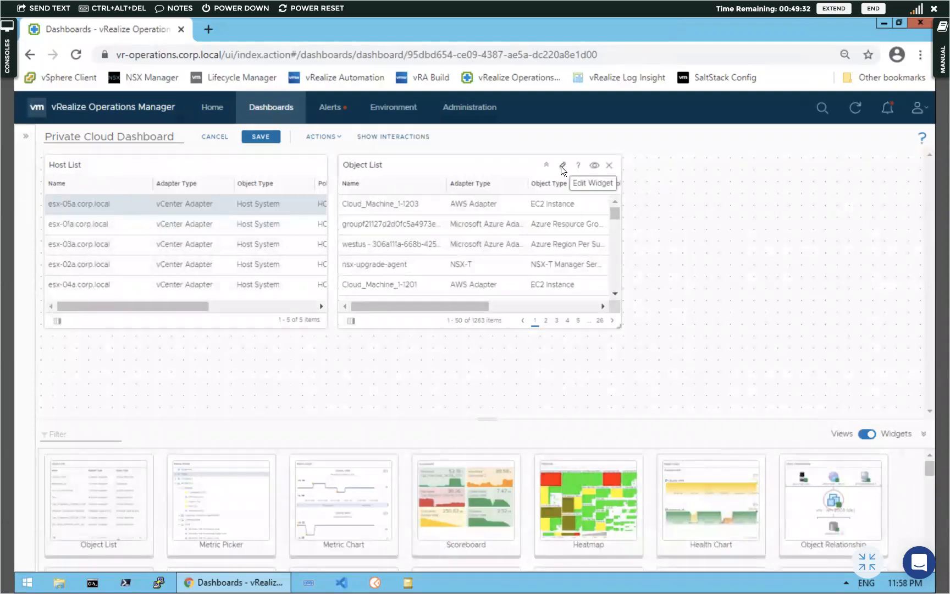
click(561, 166)
click(385, 165)
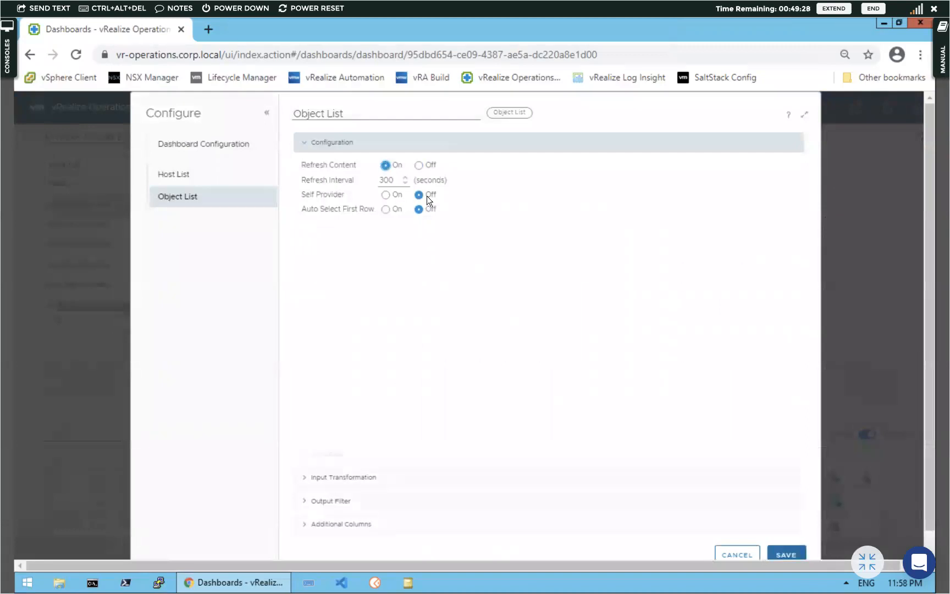
click(353, 114)
drag(304, 113, 277, 116)
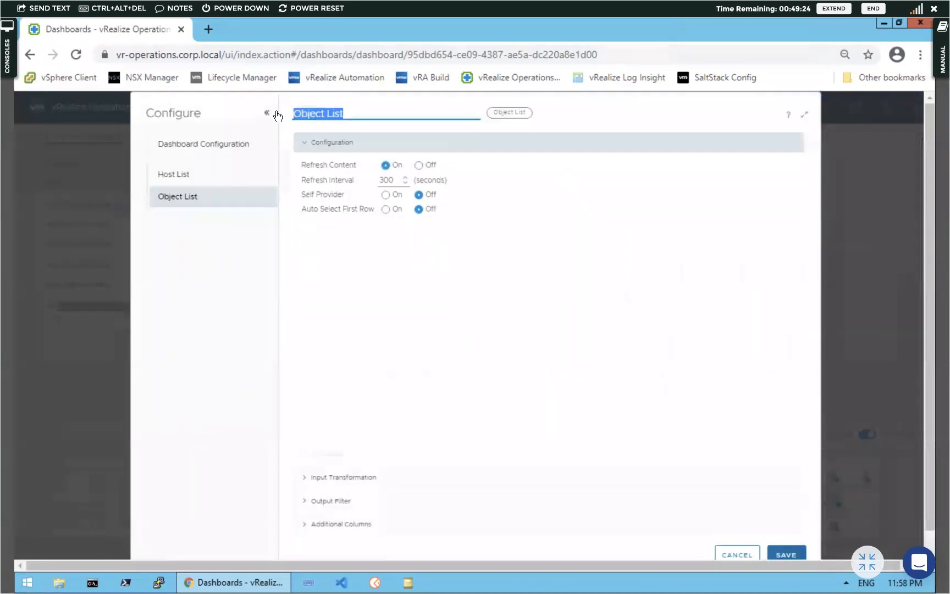
key(BackSpace)
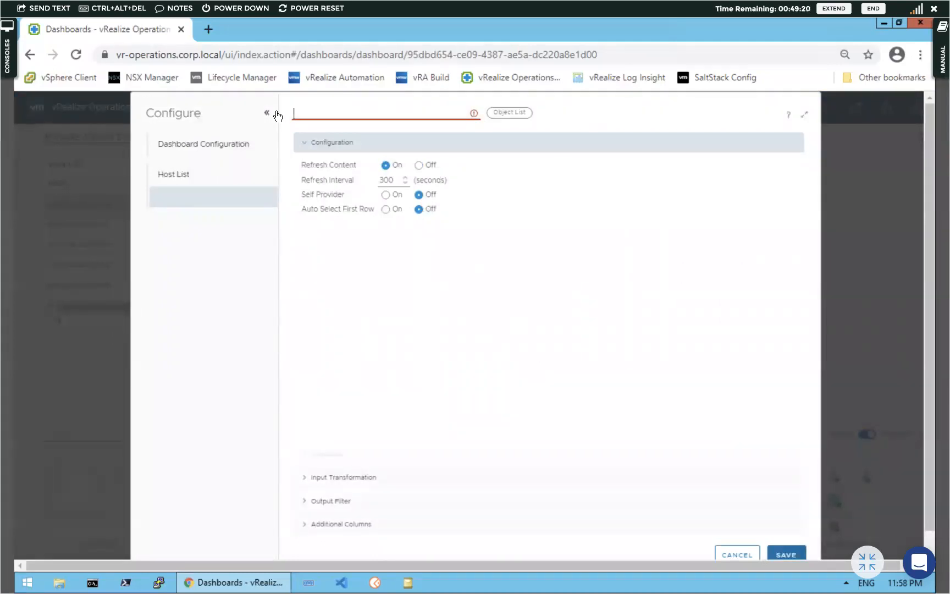
text(VM )
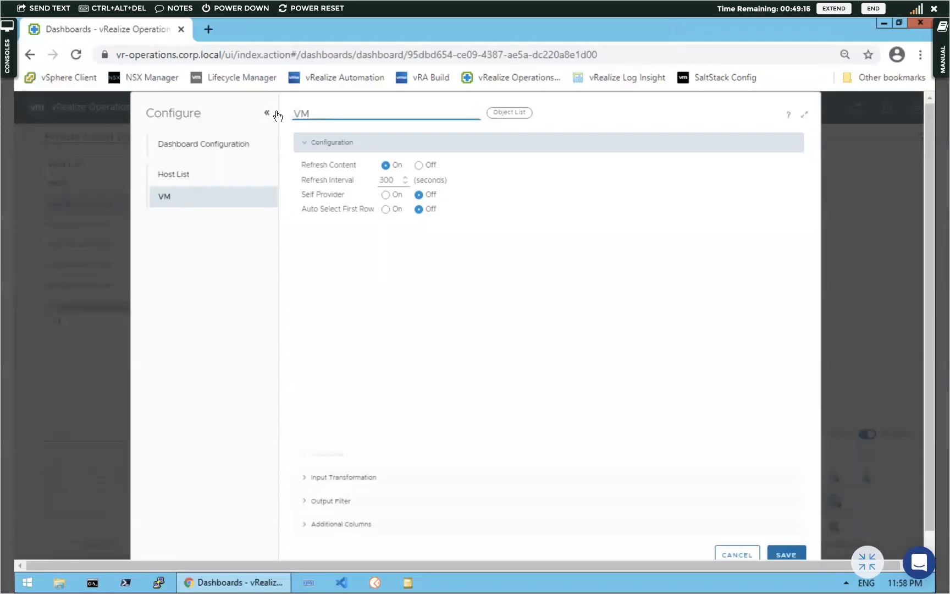
text(list)
click(386, 209)
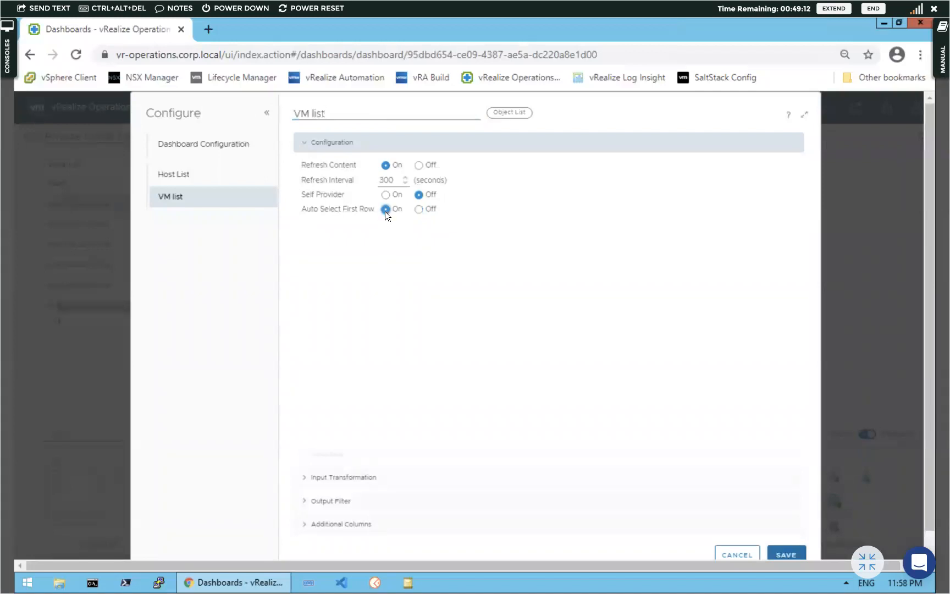
click(308, 476)
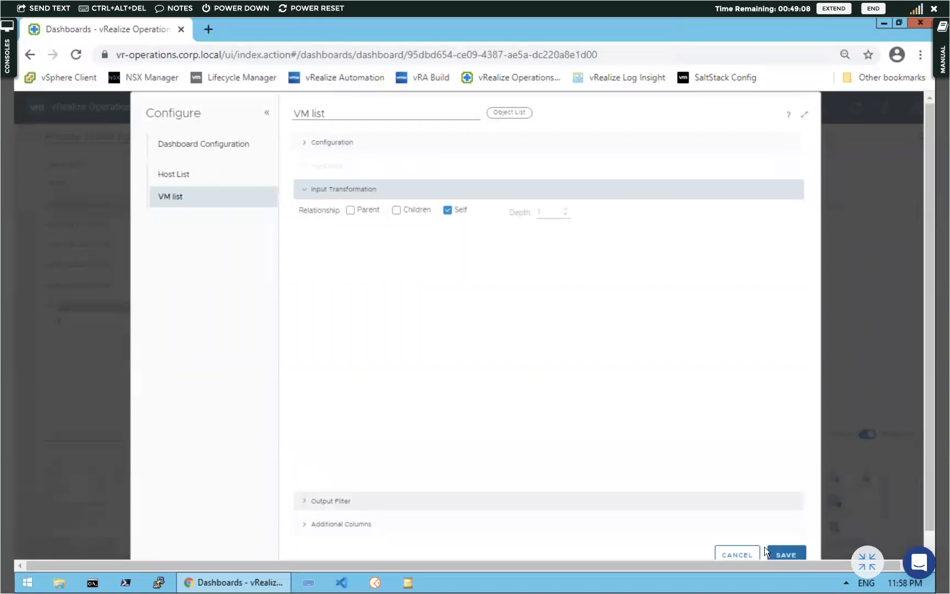
click(787, 554)
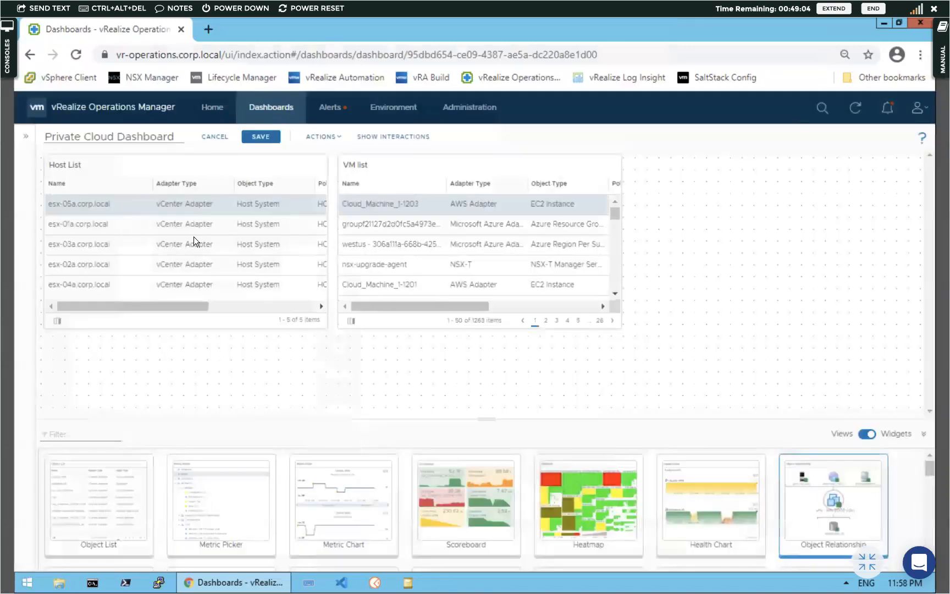
Check VM list updates for esx-01a, esx-03a and esx-05a, then reopen its Input Transformation settings
click(193, 227)
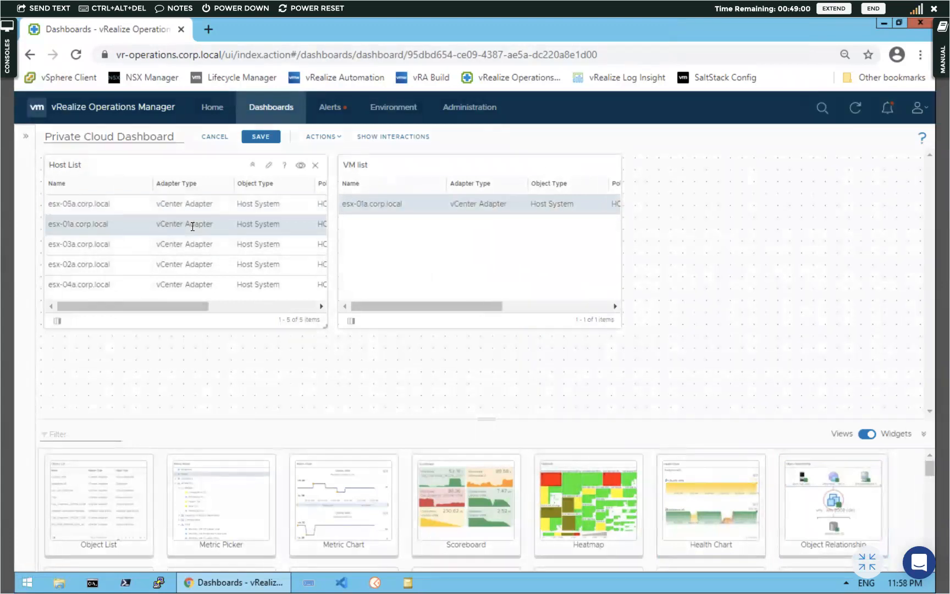
click(185, 247)
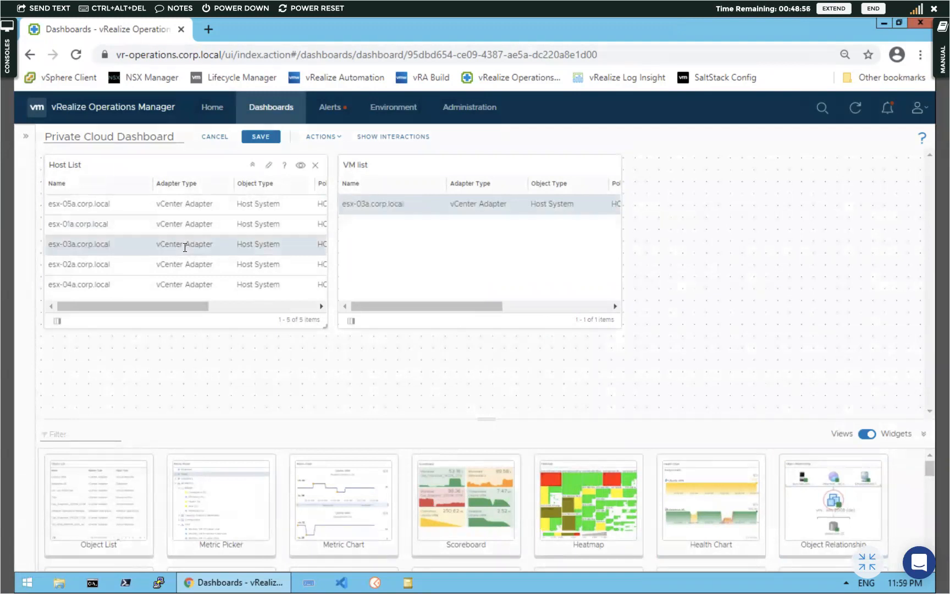
click(182, 205)
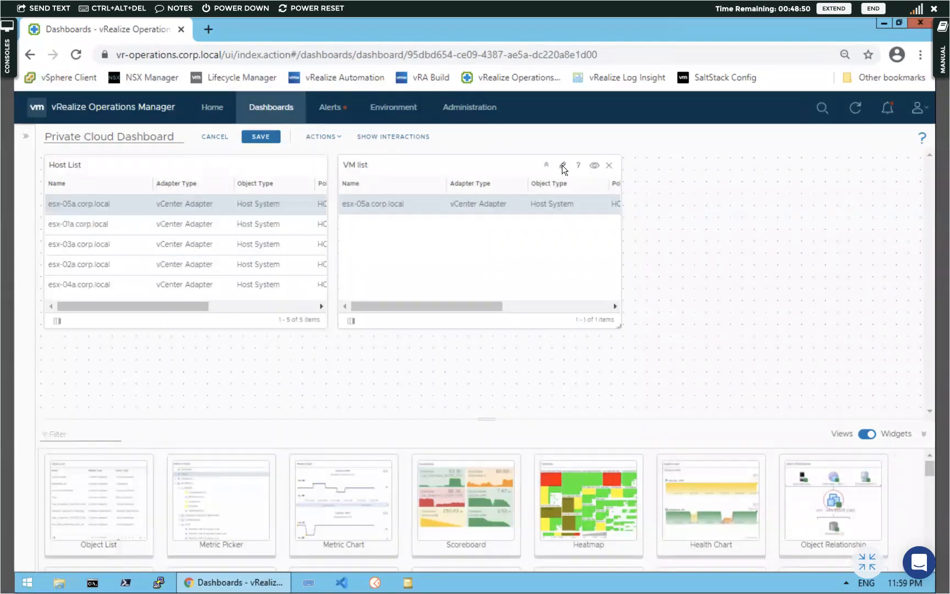
click(562, 167)
click(306, 476)
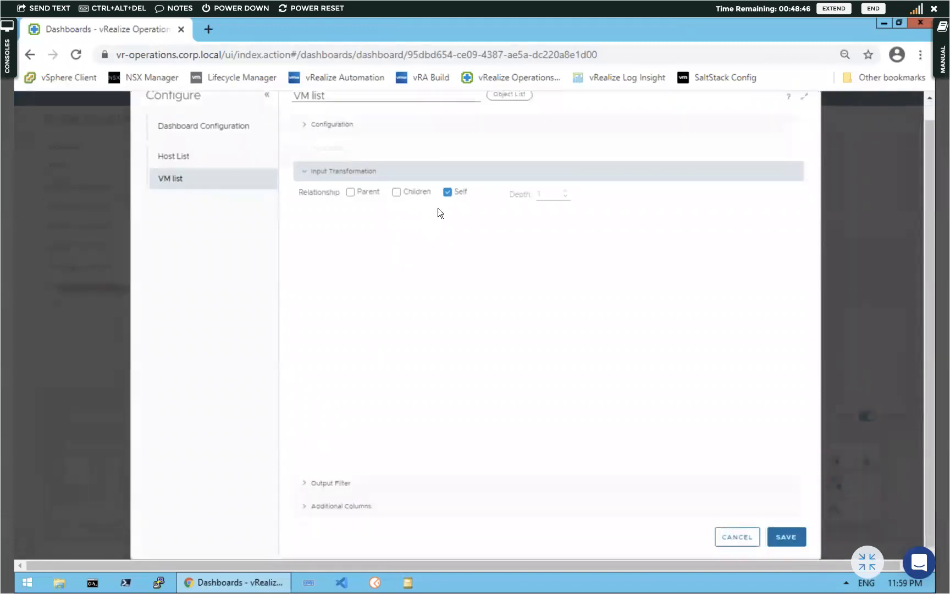
Set VM list's Input Transformation to Children only at depth 2 and save
scroll(447, 209, down, 1)
click(350, 191)
click(565, 191)
click(396, 192)
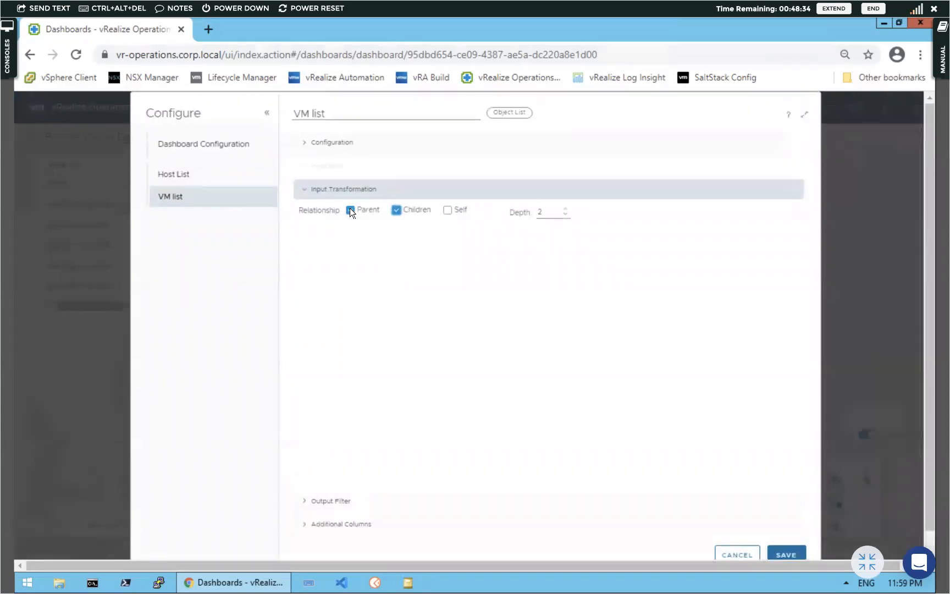
click(350, 210)
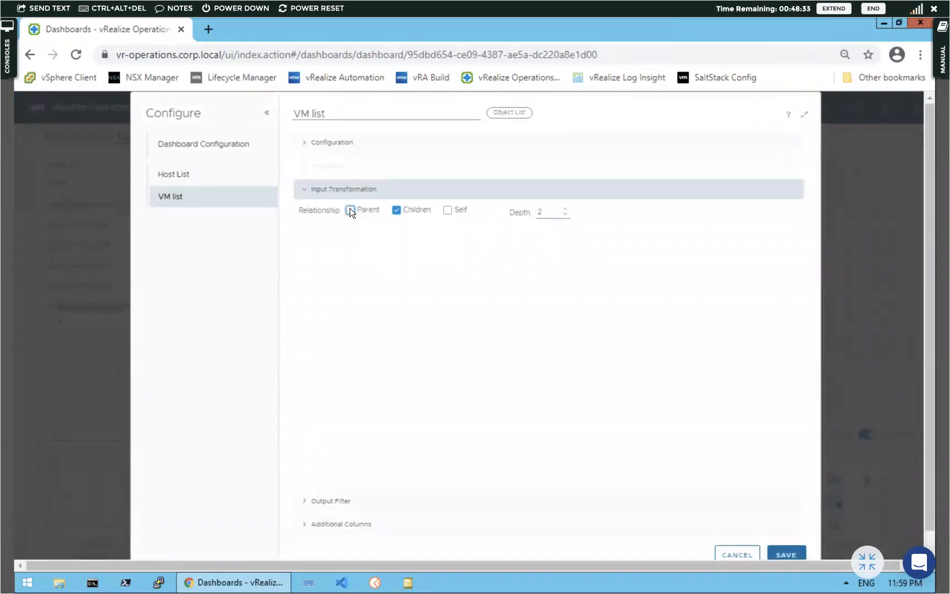
click(783, 551)
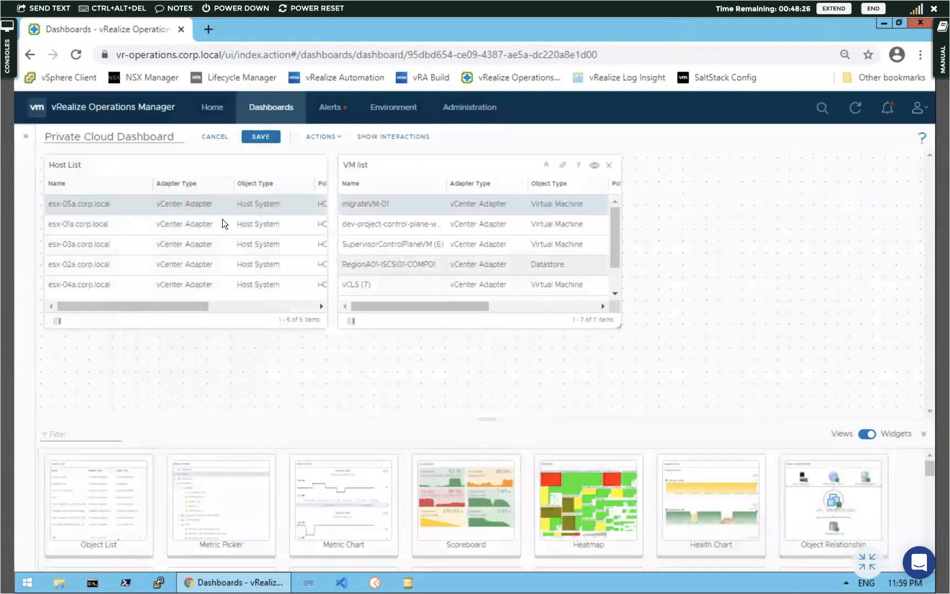
Pick esx-01a then esx-03a in Host List and review VM list's column choices unchanged
click(126, 225)
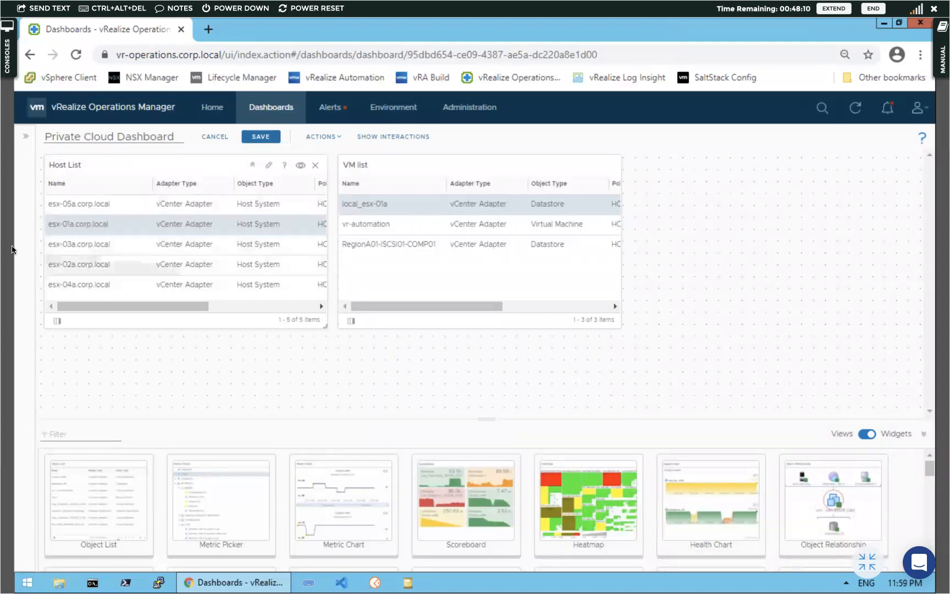
click(110, 246)
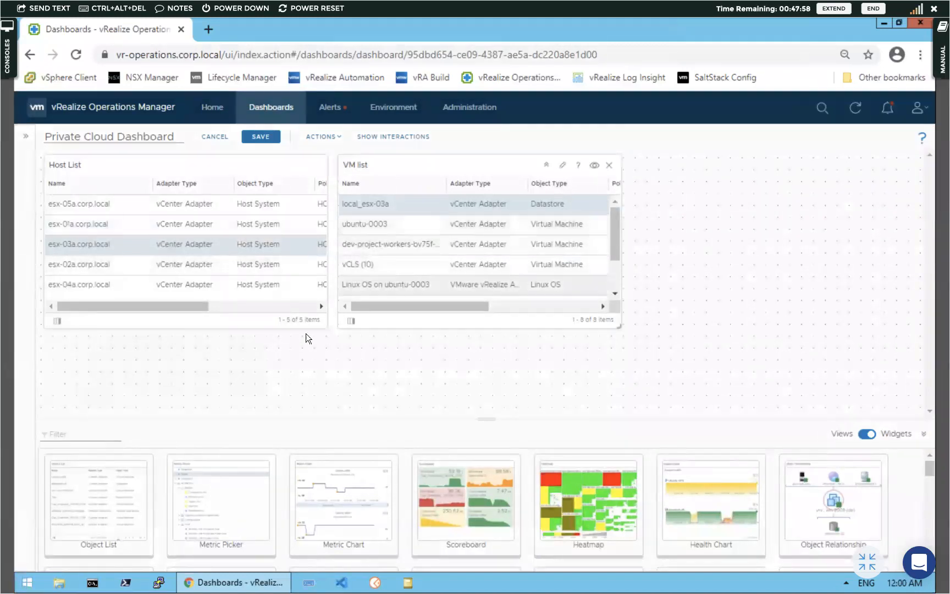
click(350, 321)
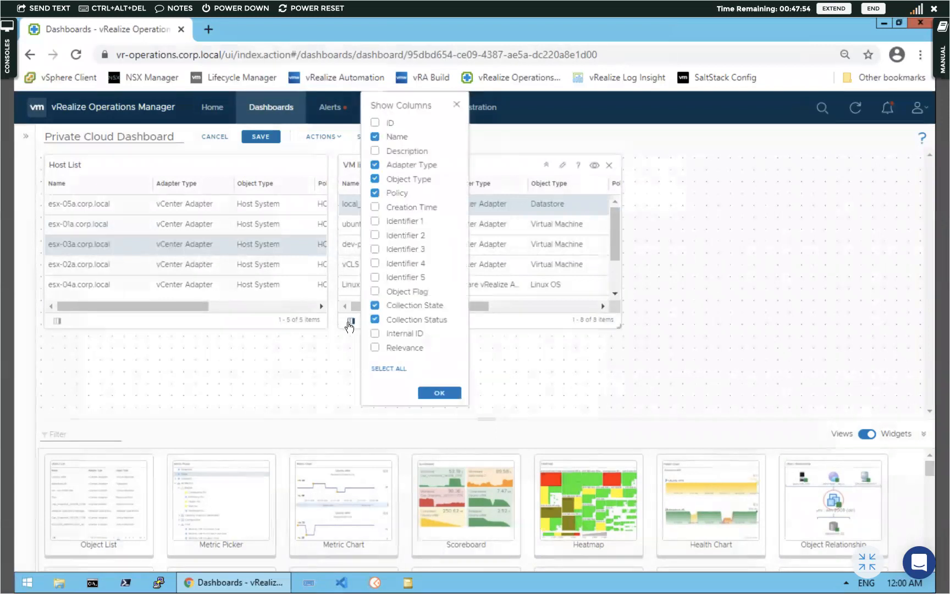
click(449, 395)
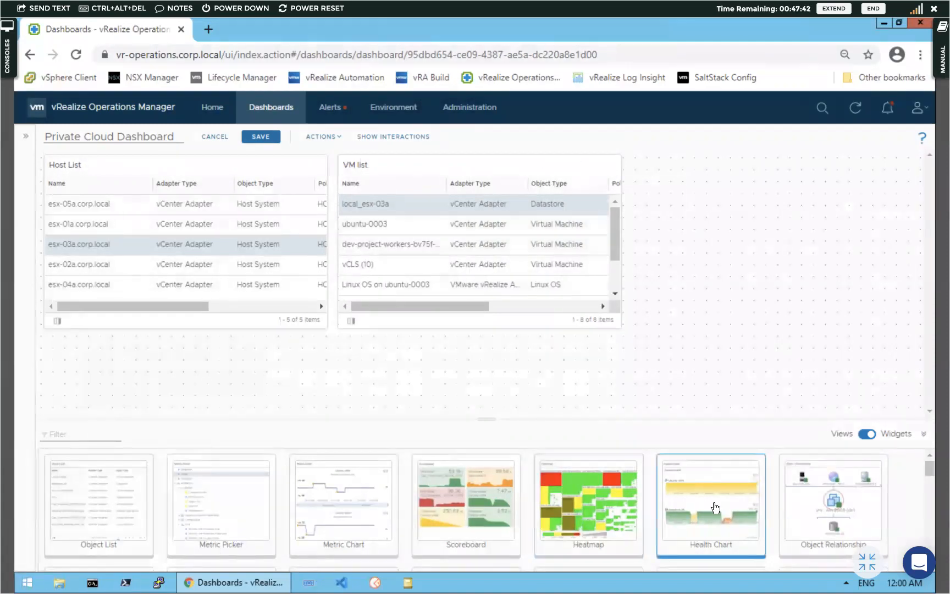
Add a Health Chart widget and retitle the VM list widget 'Child list'
mouse_move(715, 507)
mouse_down()
mouse_move(756, 284)
mouse_move(753, 212)
mouse_up()
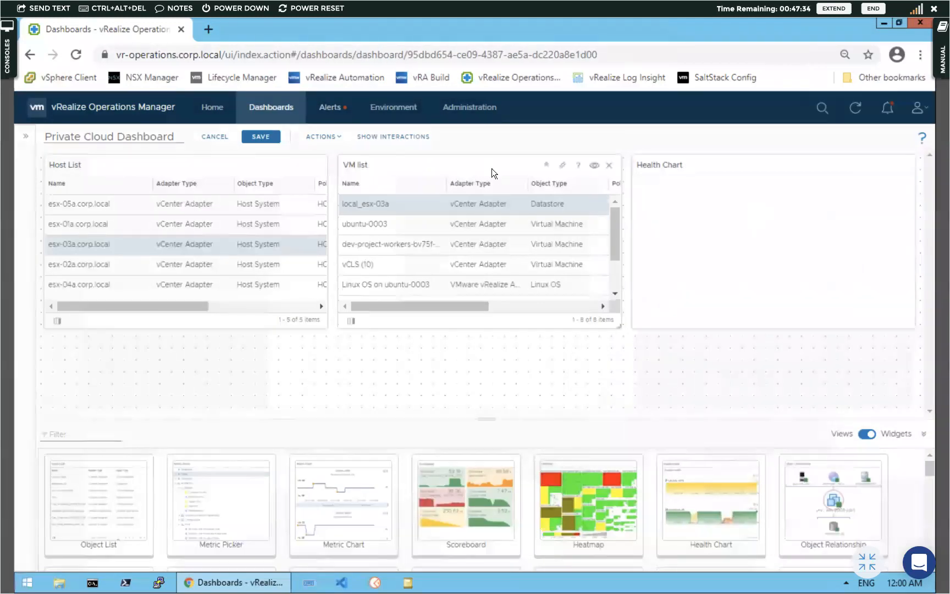
click(563, 166)
click(292, 108)
key(ctrl+a)
key(BackSpace)
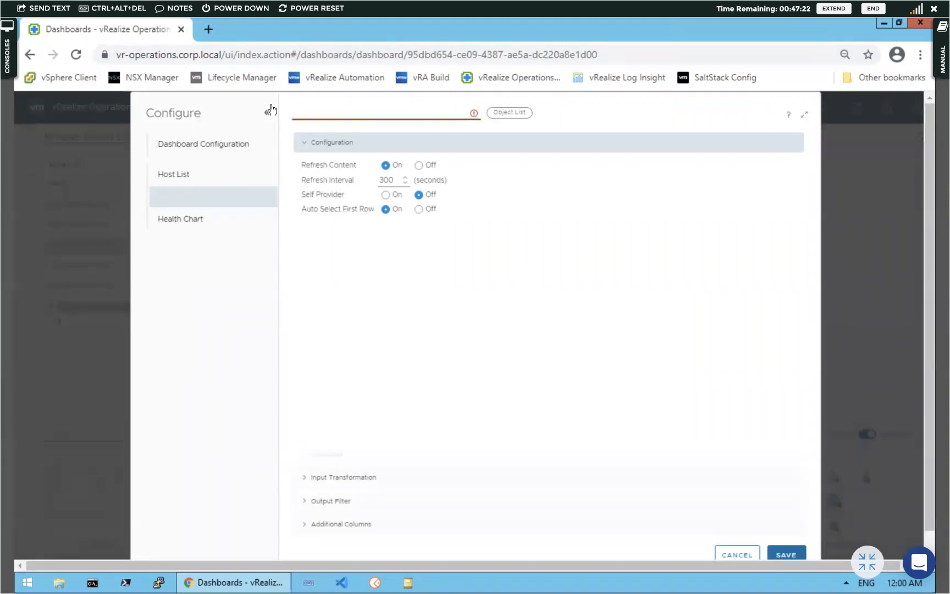
text(Child )
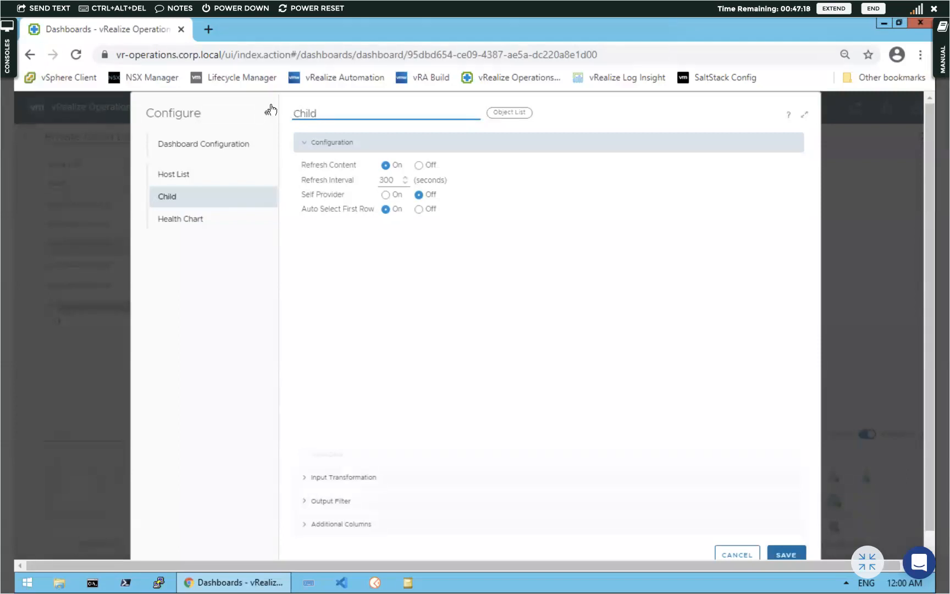
text(list)
click(793, 549)
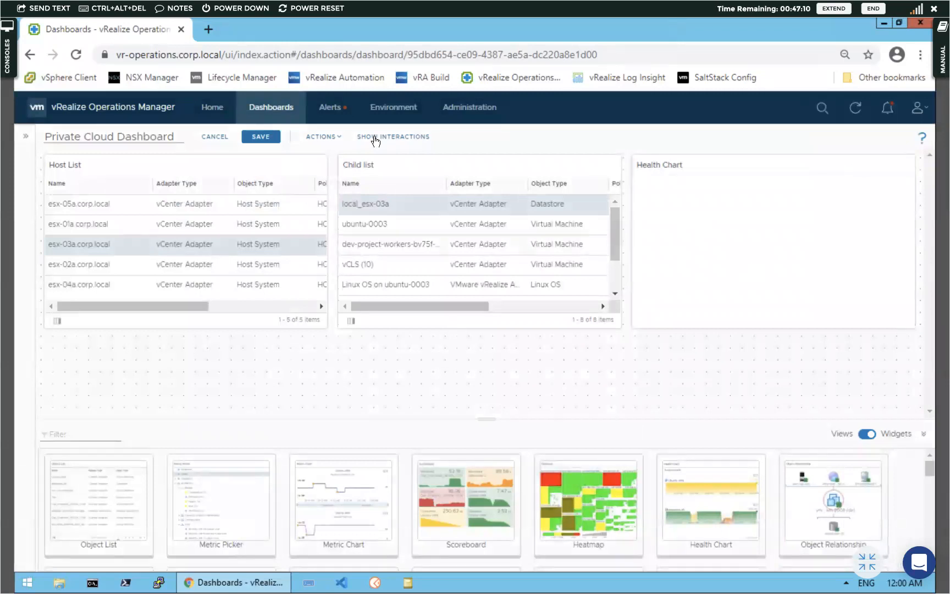
Link Child list's output node to the Health Chart's input node
click(376, 138)
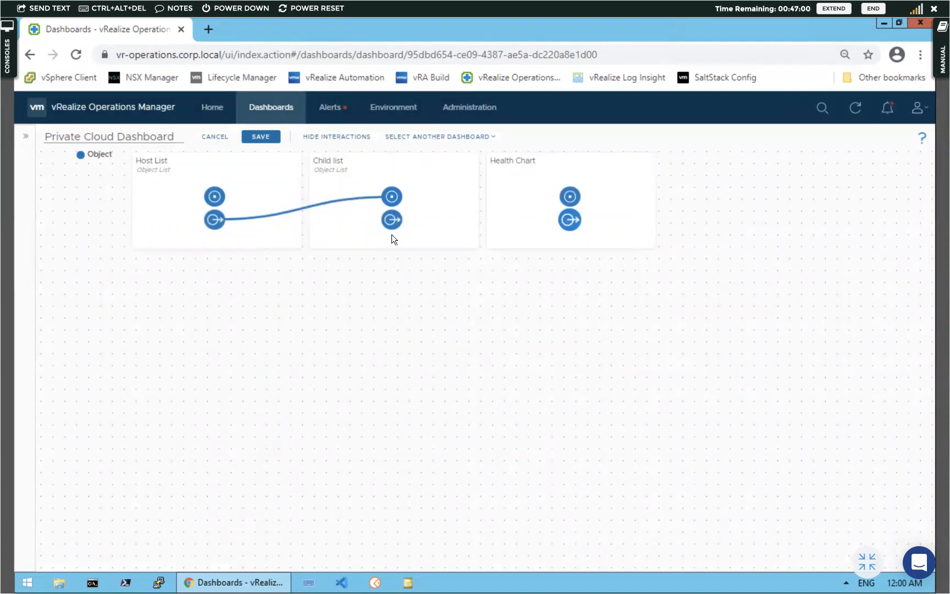
mouse_move(396, 223)
mouse_down()
mouse_move(553, 222)
mouse_move(565, 217)
mouse_move(563, 200)
mouse_up()
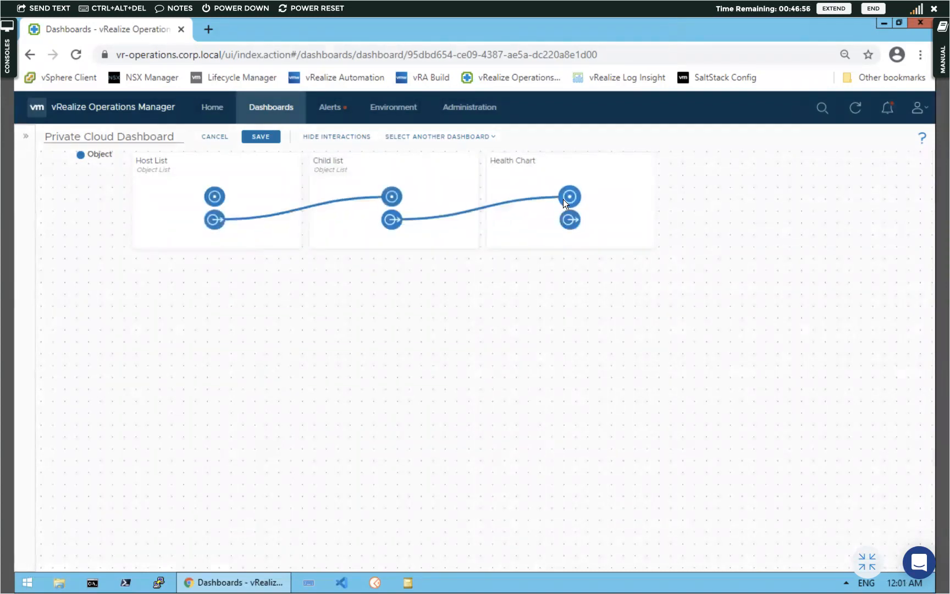
click(324, 139)
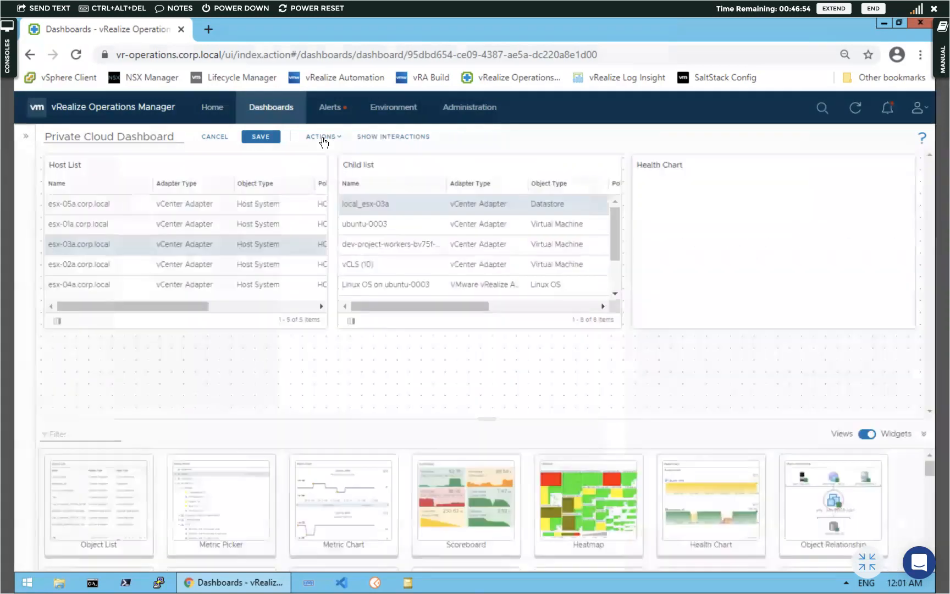
Select ubuntu-0003 in Child list and turn on Health Chart's Refresh Content
click(411, 229)
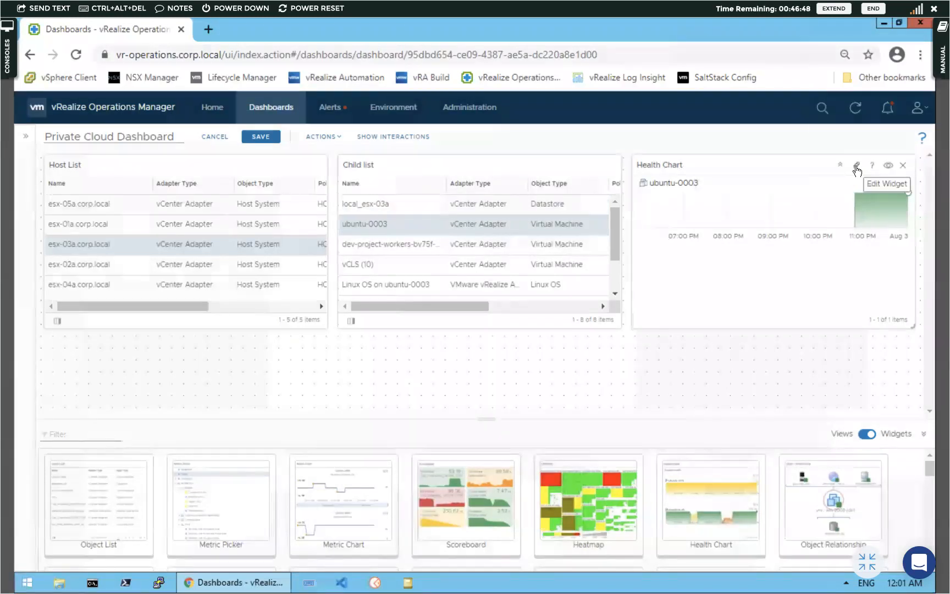
click(856, 166)
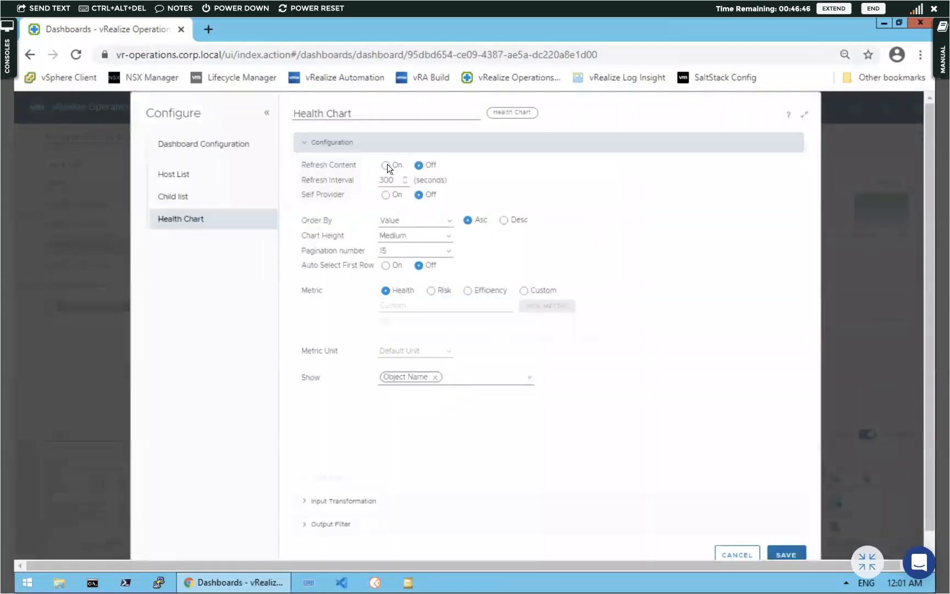
click(386, 164)
Keep the Health metric without a Metric Label and save the Health Chart settings
click(526, 290)
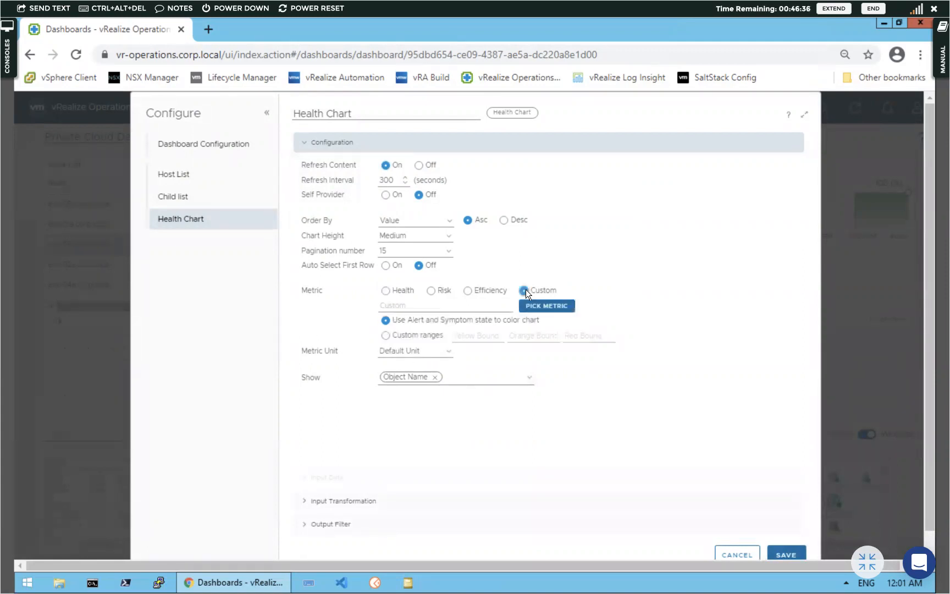
click(386, 291)
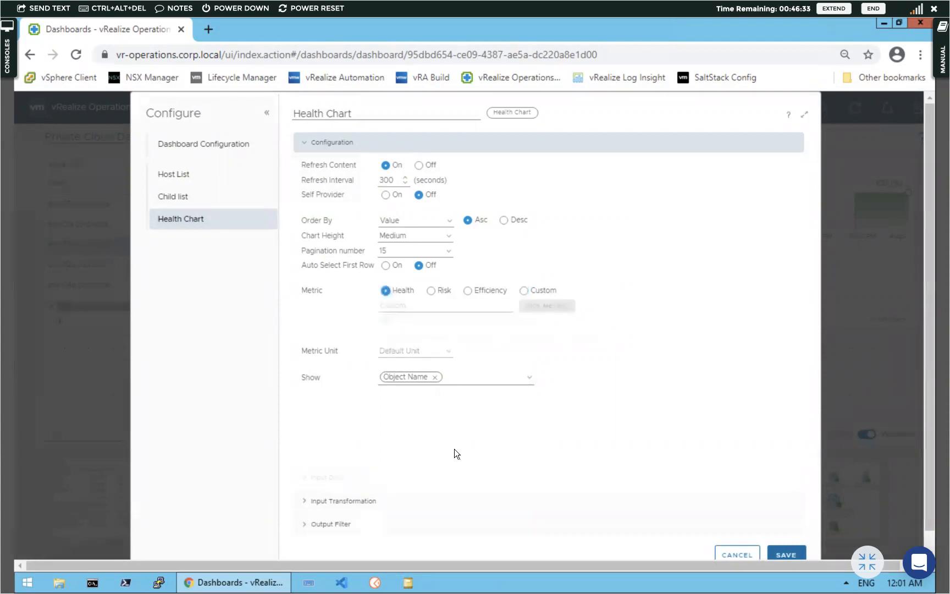
click(527, 378)
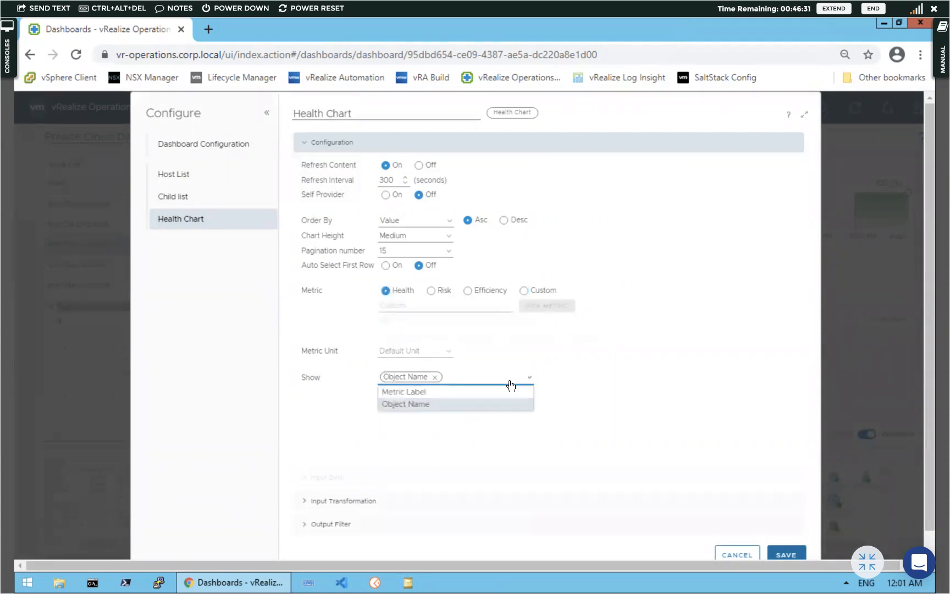
click(432, 393)
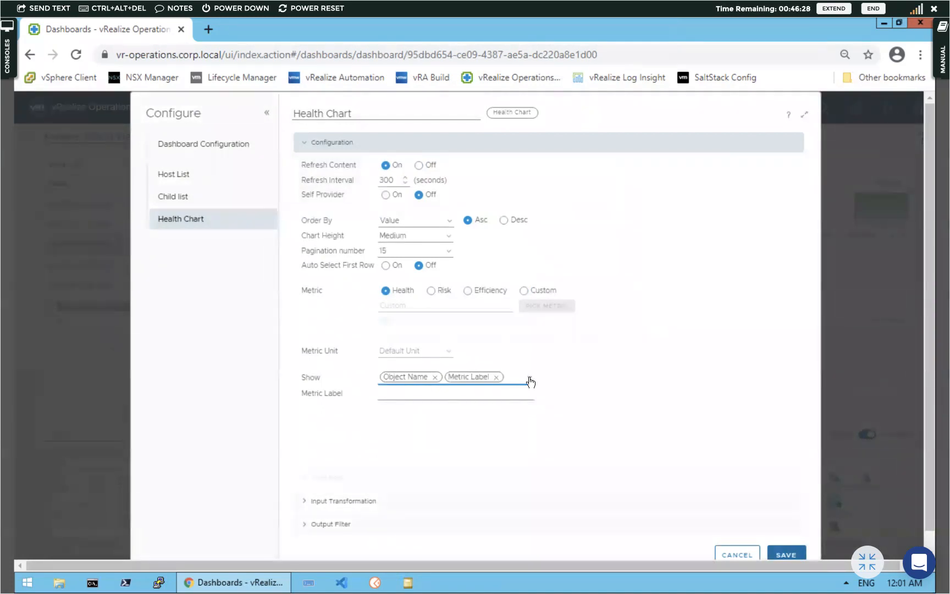
click(496, 378)
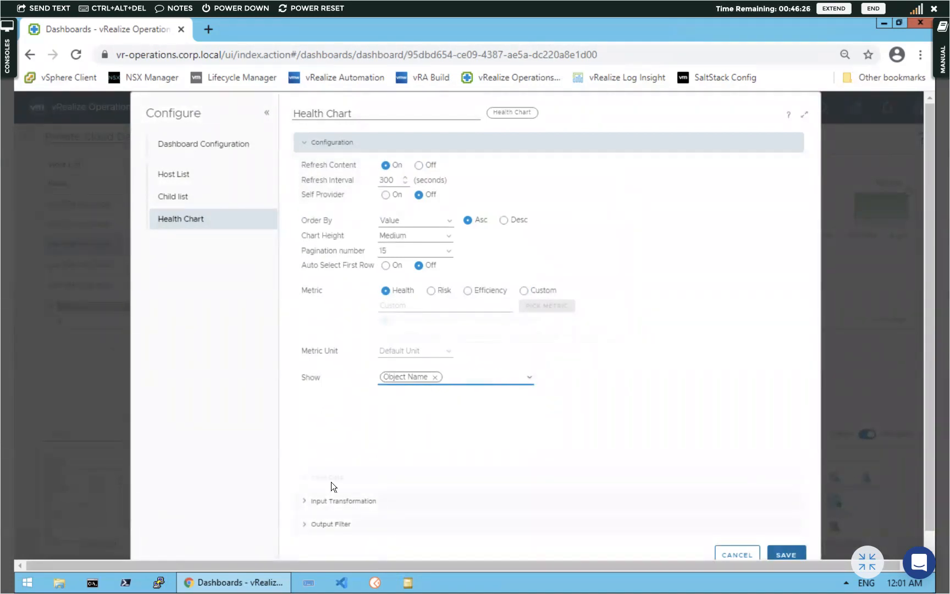
click(306, 503)
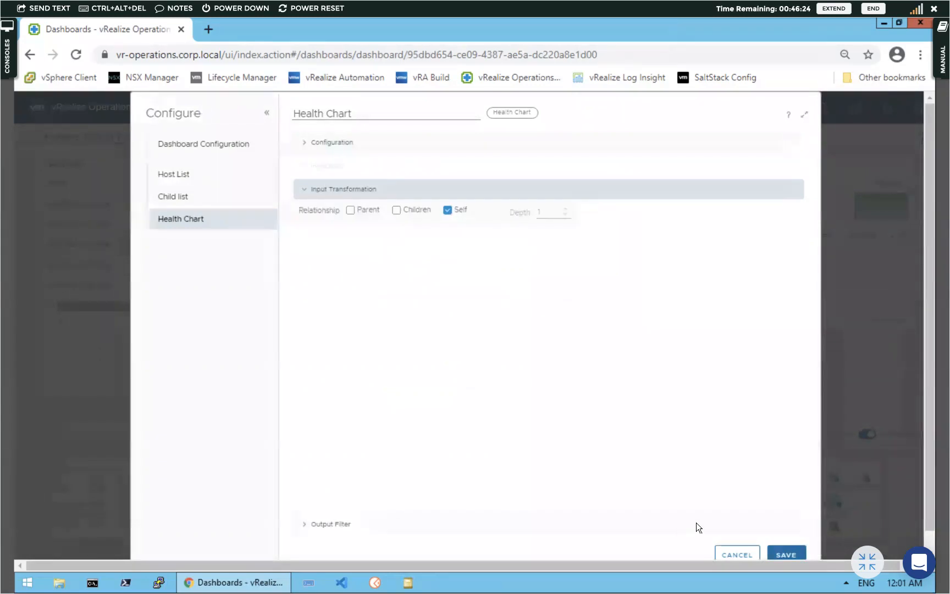
click(787, 554)
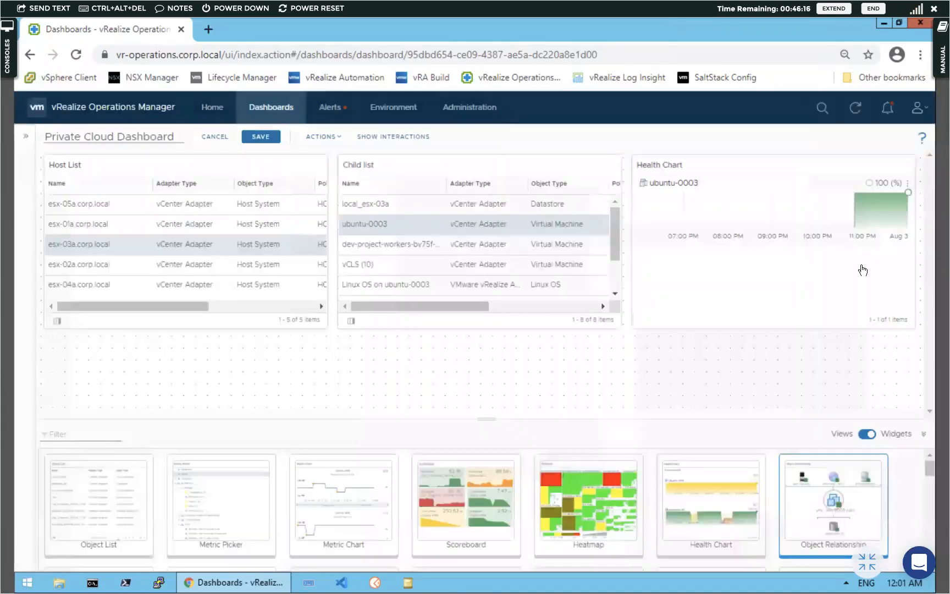
Chart vCLS (10) then local_esx-03a from Child list, then add a Top-N widget below Host List
click(411, 265)
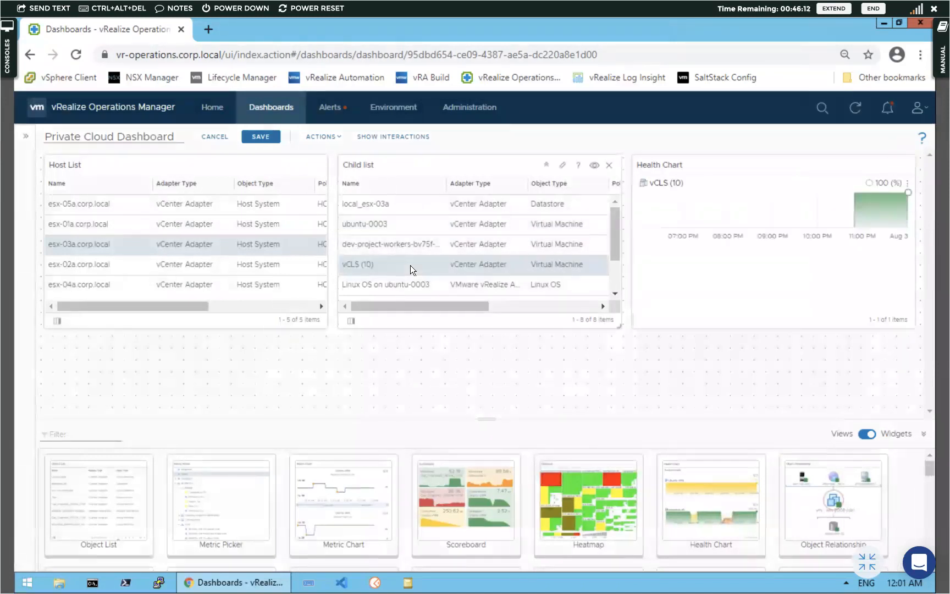
click(400, 203)
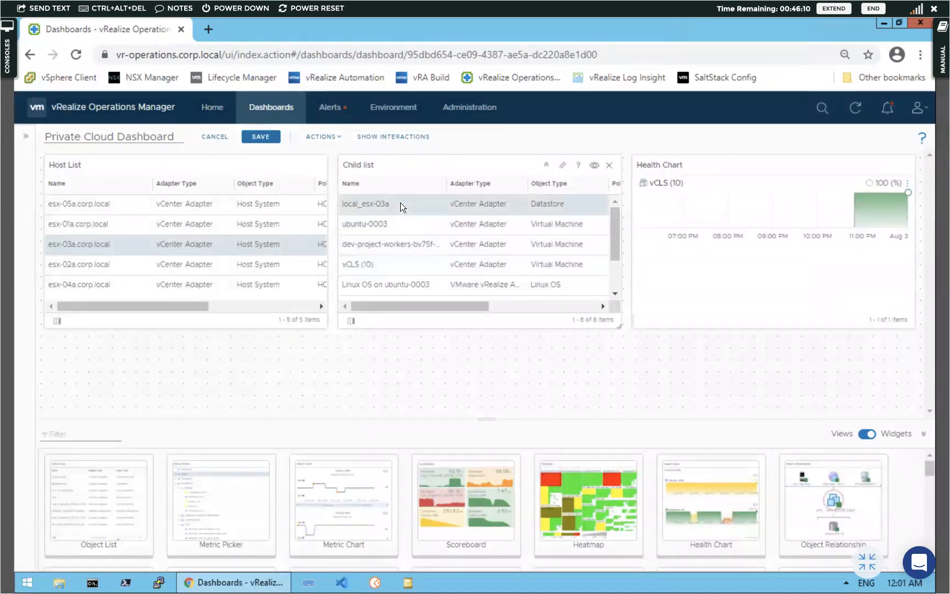
scroll(401, 203, down, 1)
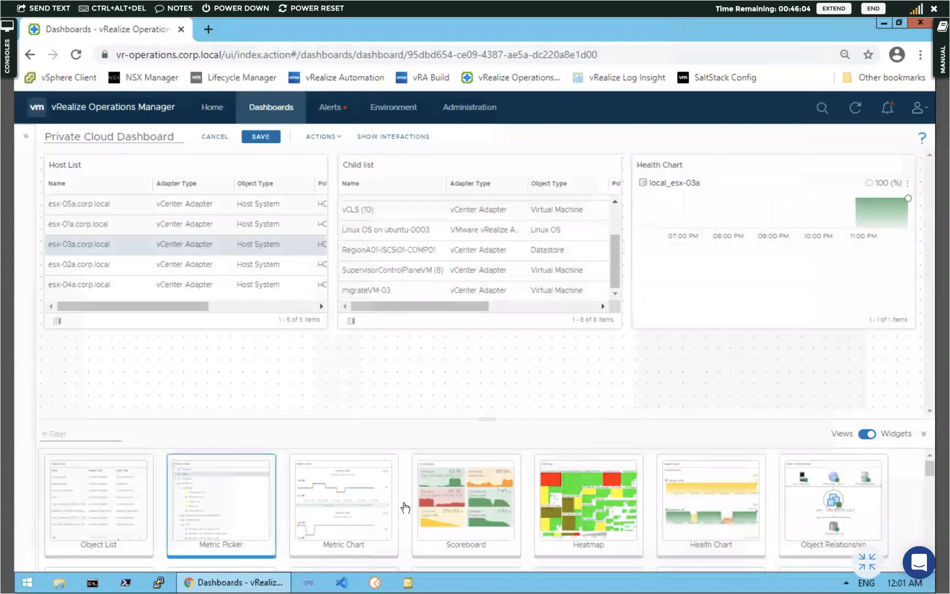
scroll(477, 536, down, 3)
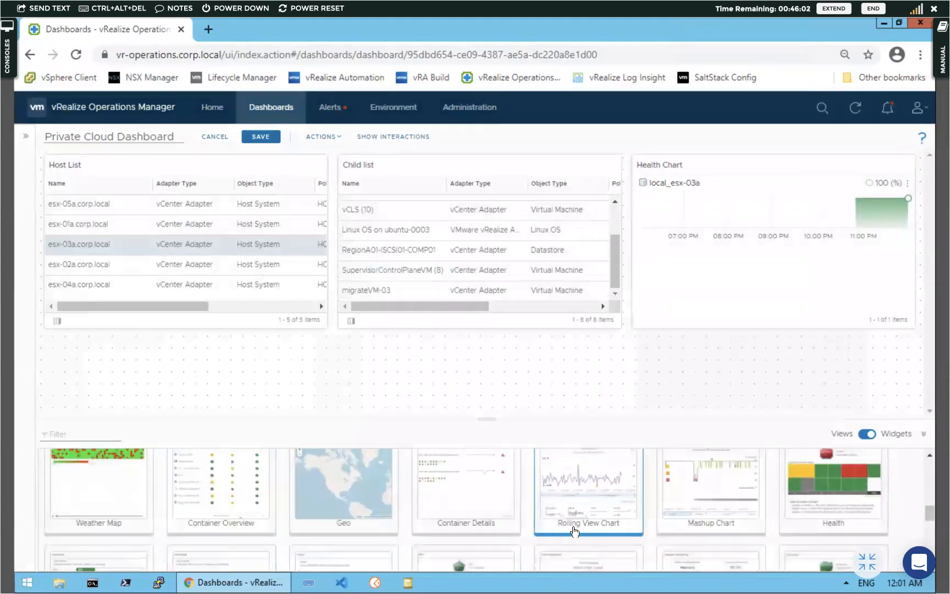
scroll(323, 523, down, 3)
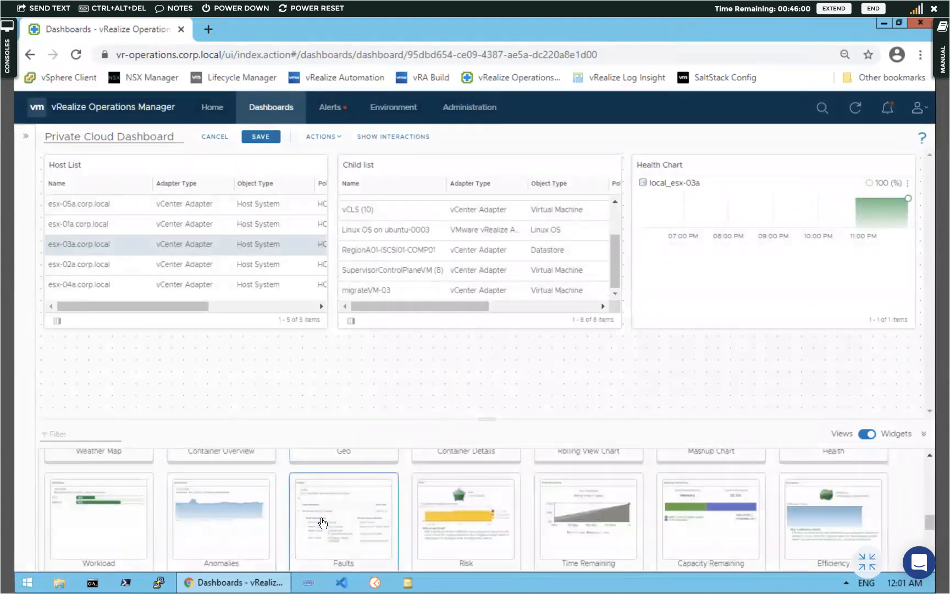
scroll(323, 522, up, 3)
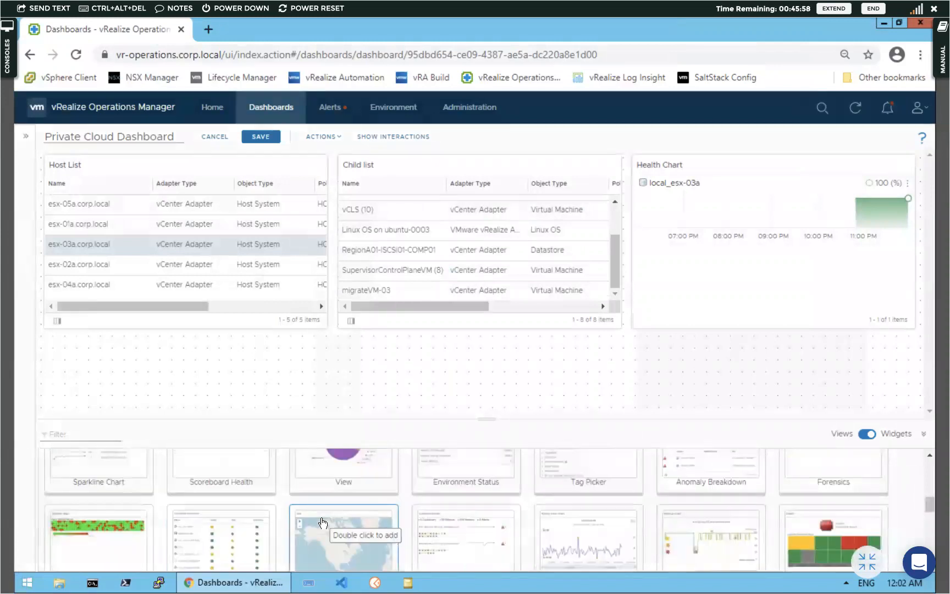
scroll(323, 522, up, 8)
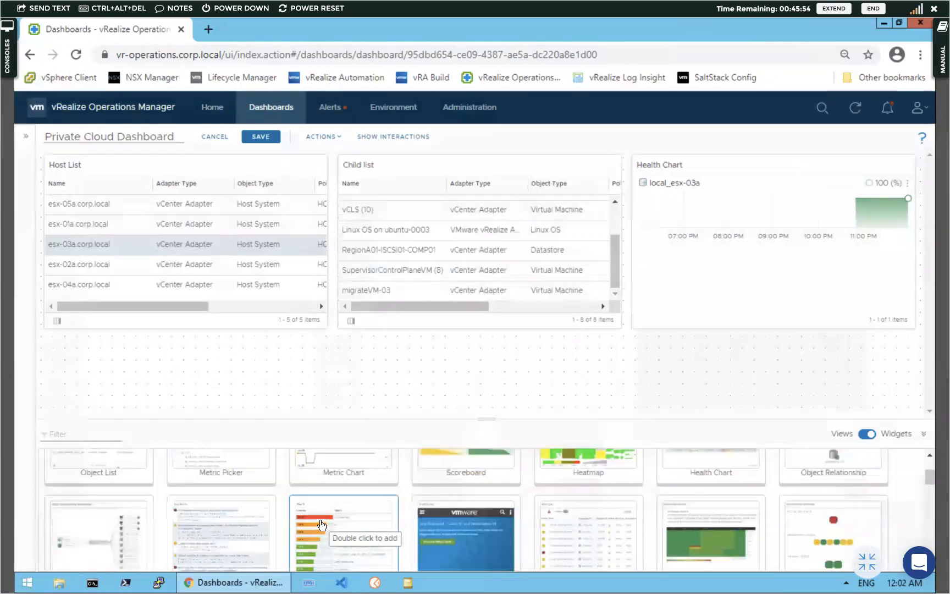
scroll(322, 524, down, 6)
scroll(321, 524, up, 6)
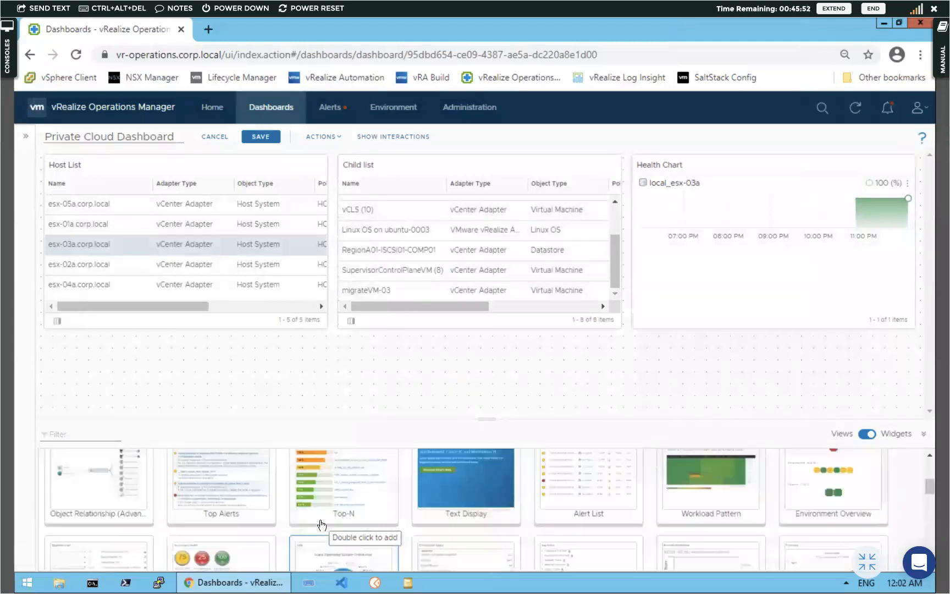
drag(319, 527, 94, 378)
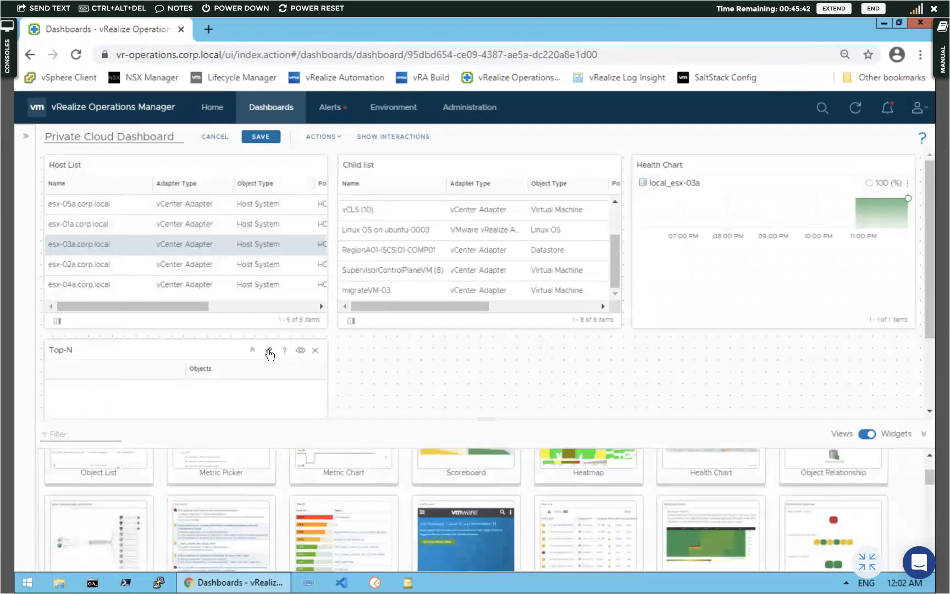
Turn on Refresh Content for the Top-N widget and switch it to Metric Analysis
click(268, 351)
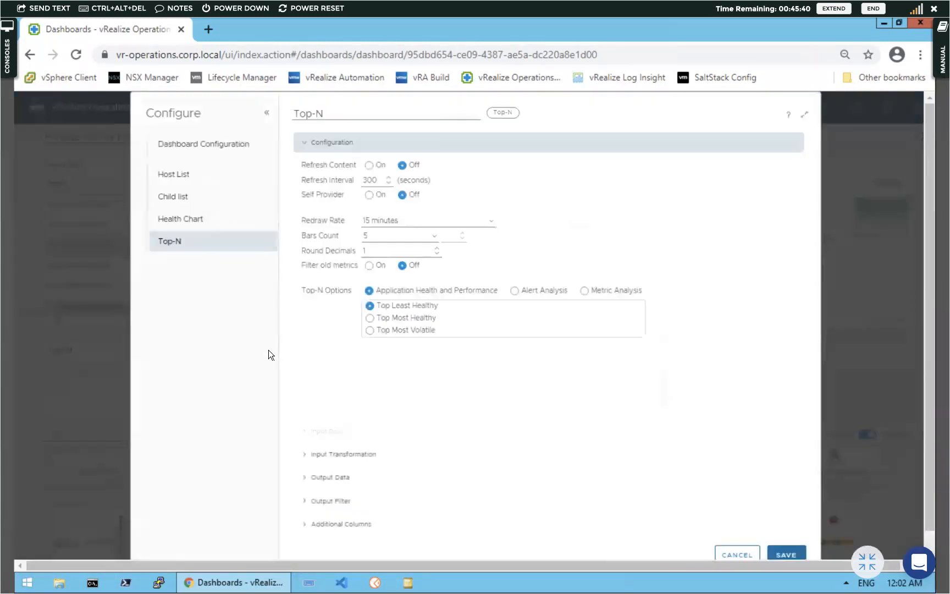
click(369, 164)
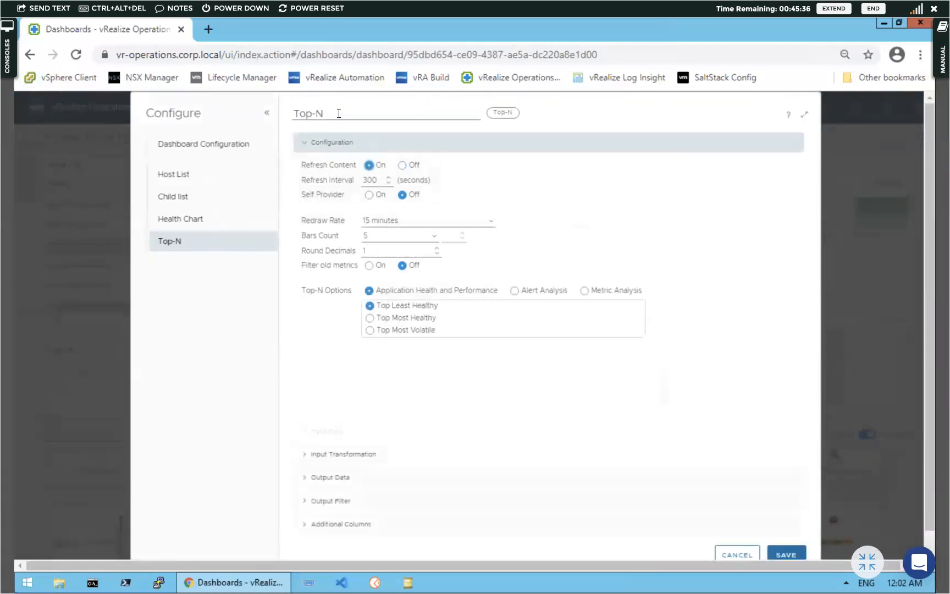
scroll(425, 332, down, 1)
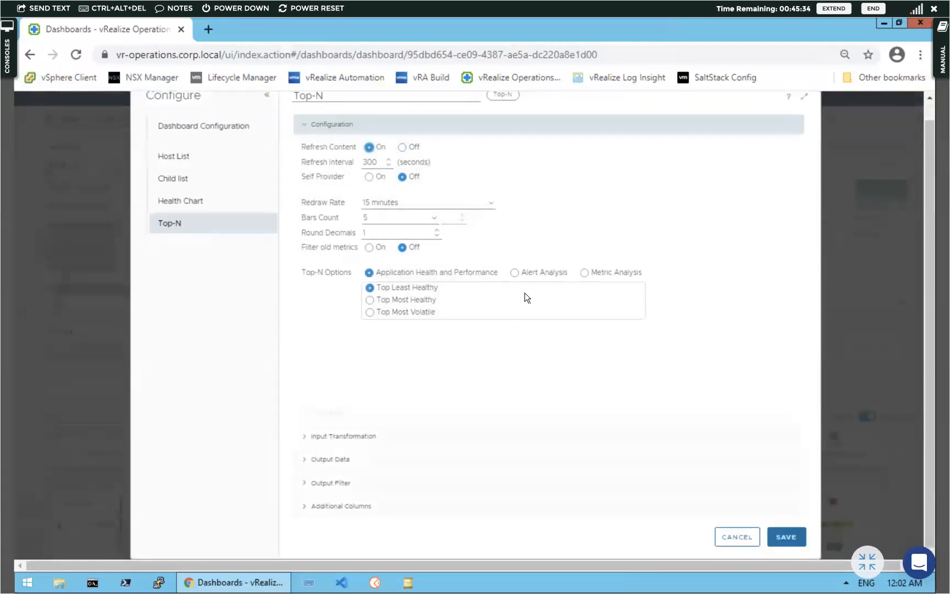
click(585, 272)
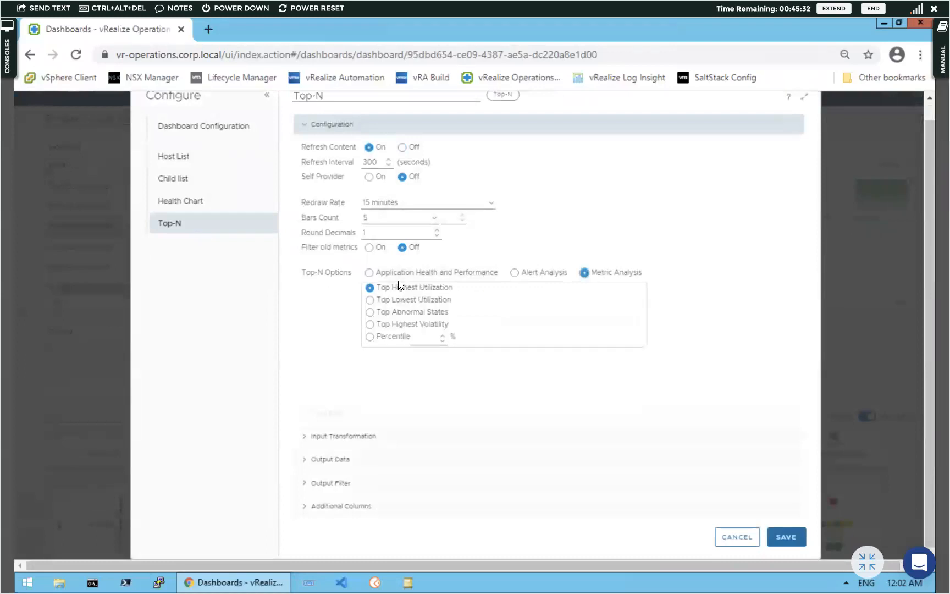
Enter 90 as the Percentile and expand Input Transformation and Output Data
click(431, 341)
text(2)
key(BackSpace)
text(90)
click(304, 436)
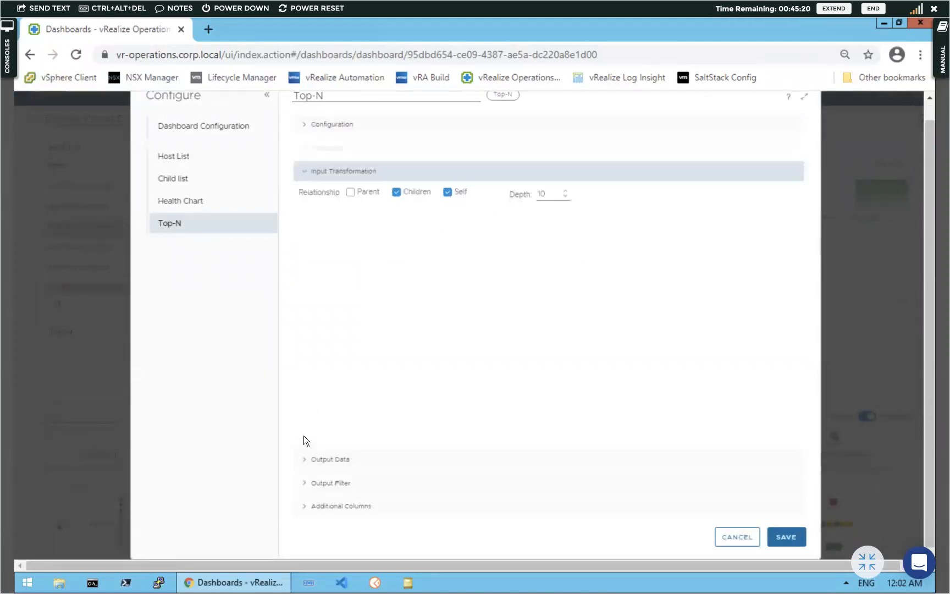
click(307, 465)
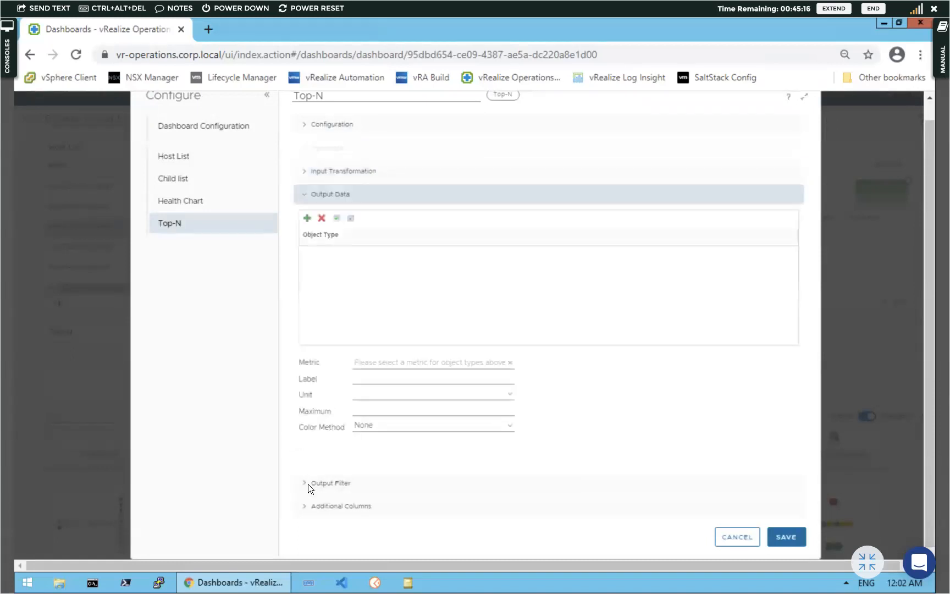
Add Virtual Machine, found by filtering for 'virtua', as the Top-N output object type
click(429, 363)
click(307, 218)
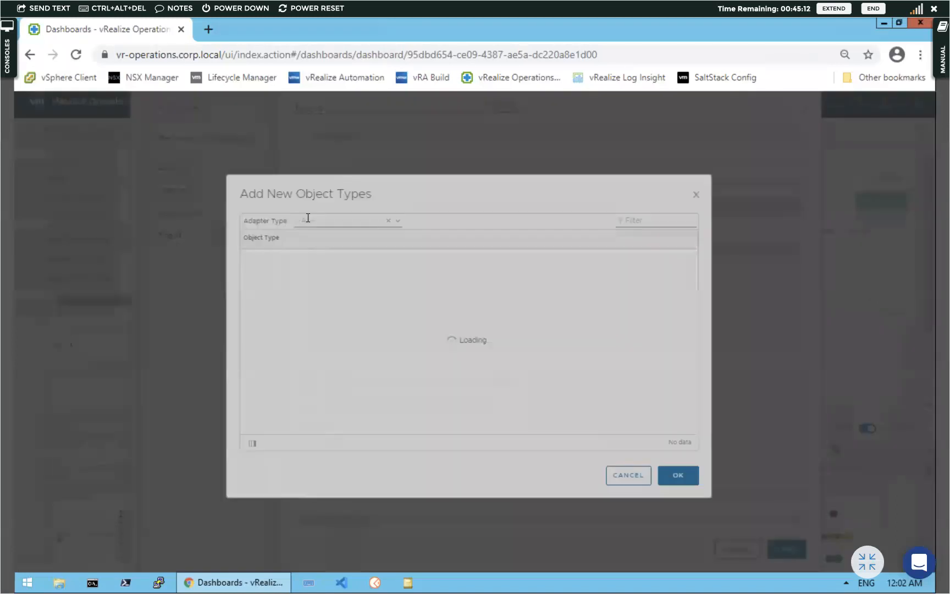
click(638, 222)
text(v)
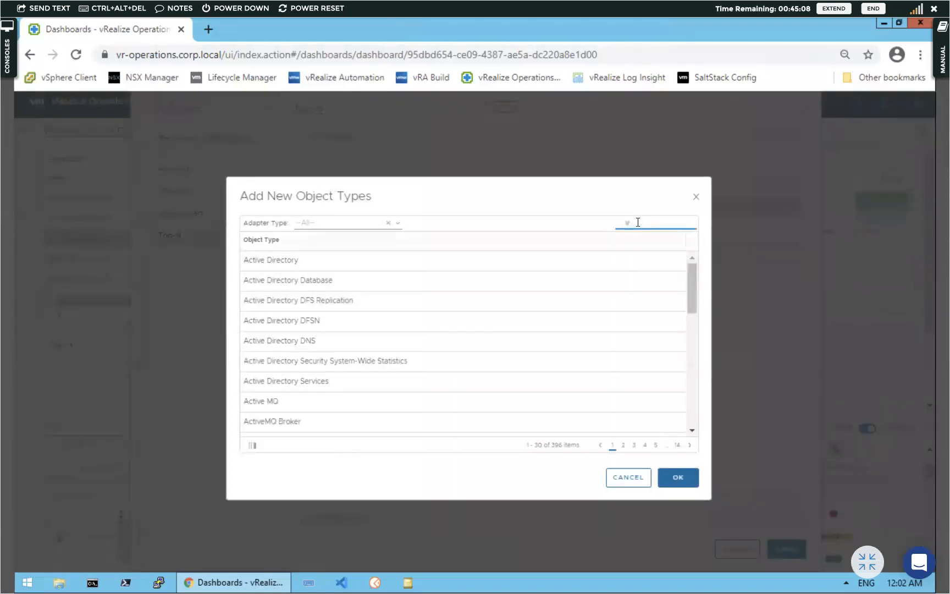
text(irtual)
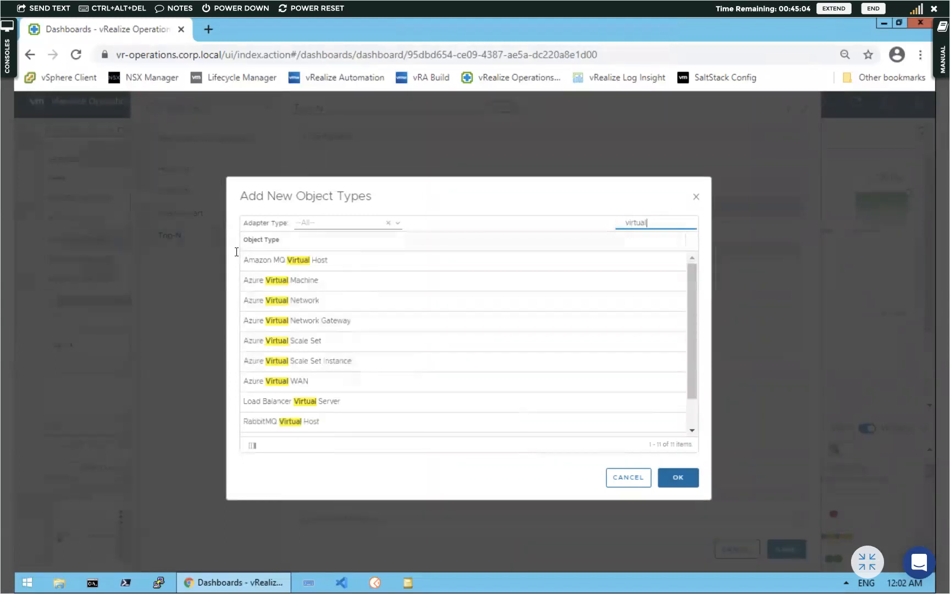
scroll(310, 355, down, 2)
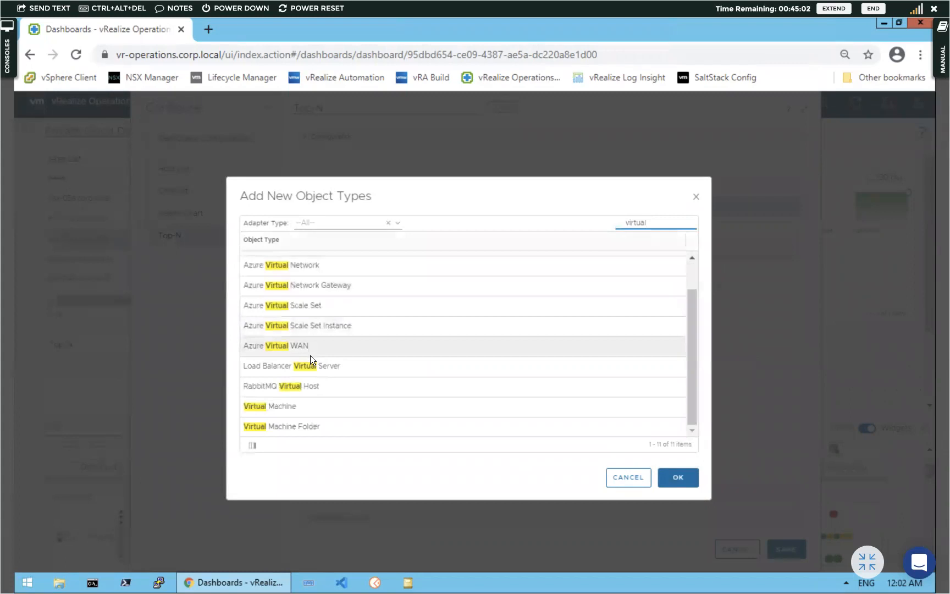
click(304, 404)
click(675, 477)
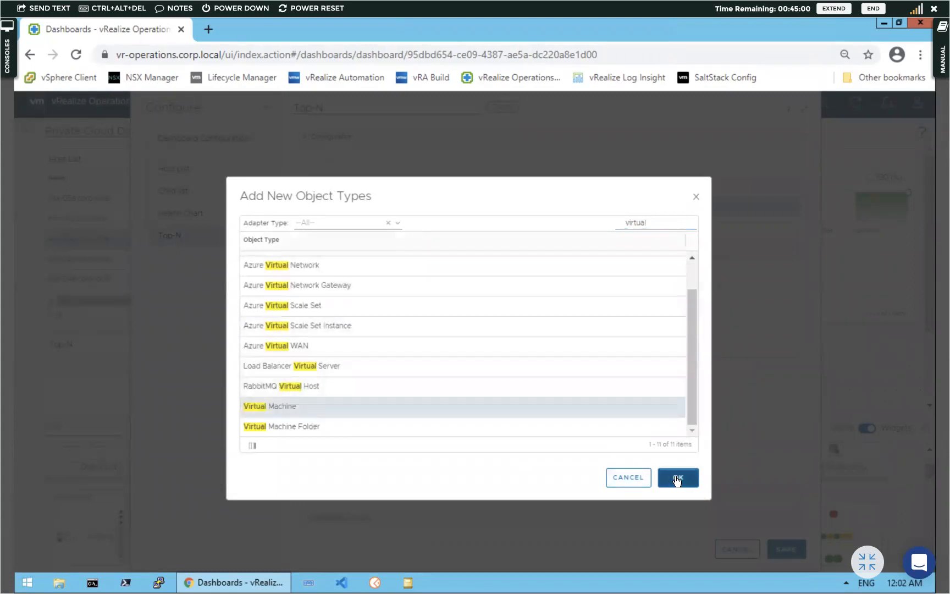
click(498, 396)
Choose CPU|Usage (%) as the Top-N output metric from the Virtual Machine metric tree
click(429, 382)
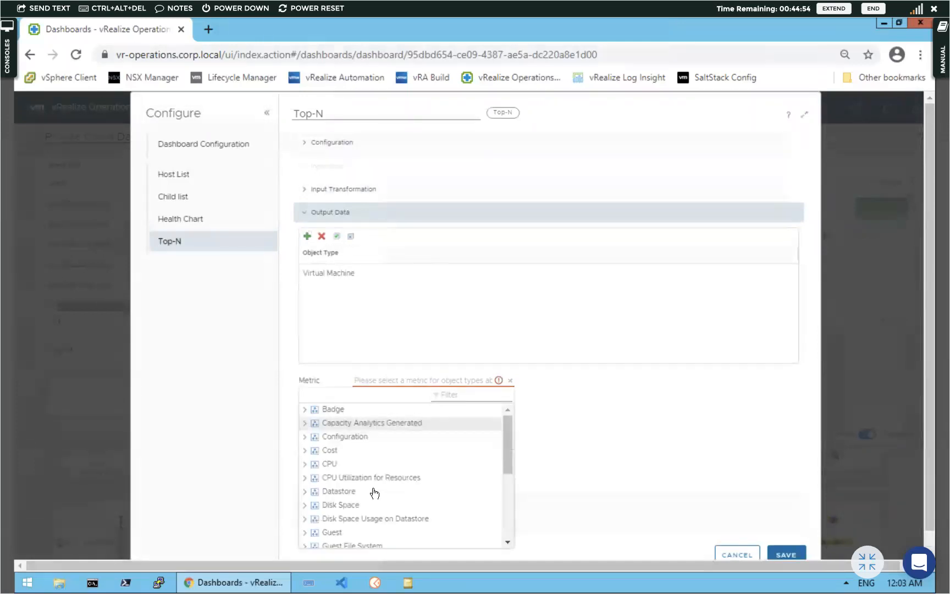
scroll(372, 492, down, 3)
scroll(372, 492, up, 5)
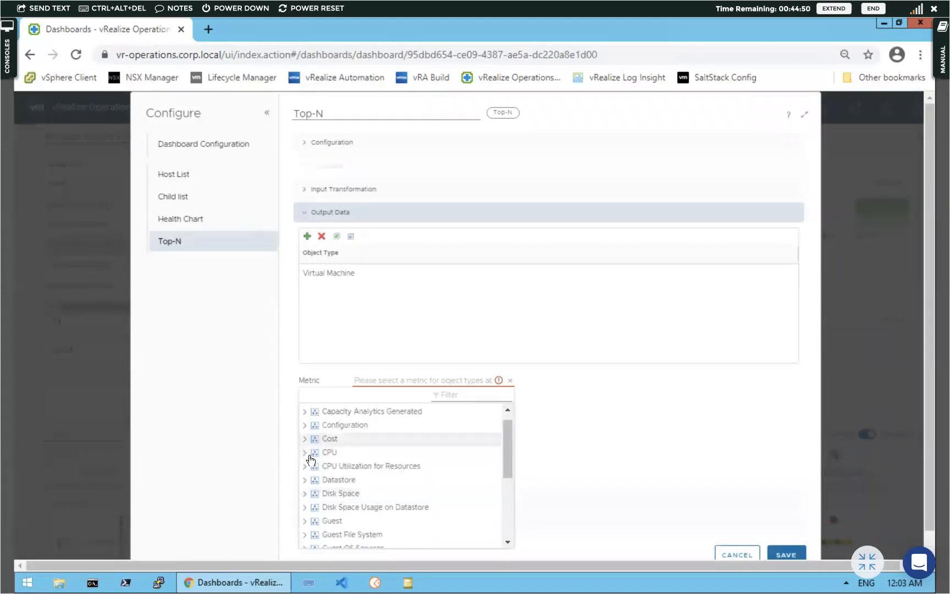
click(305, 466)
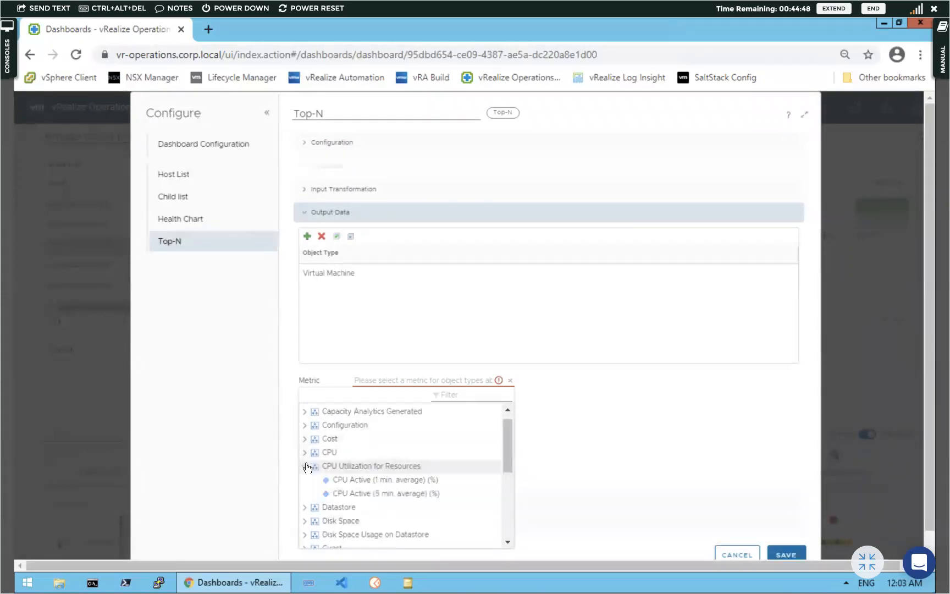
click(306, 453)
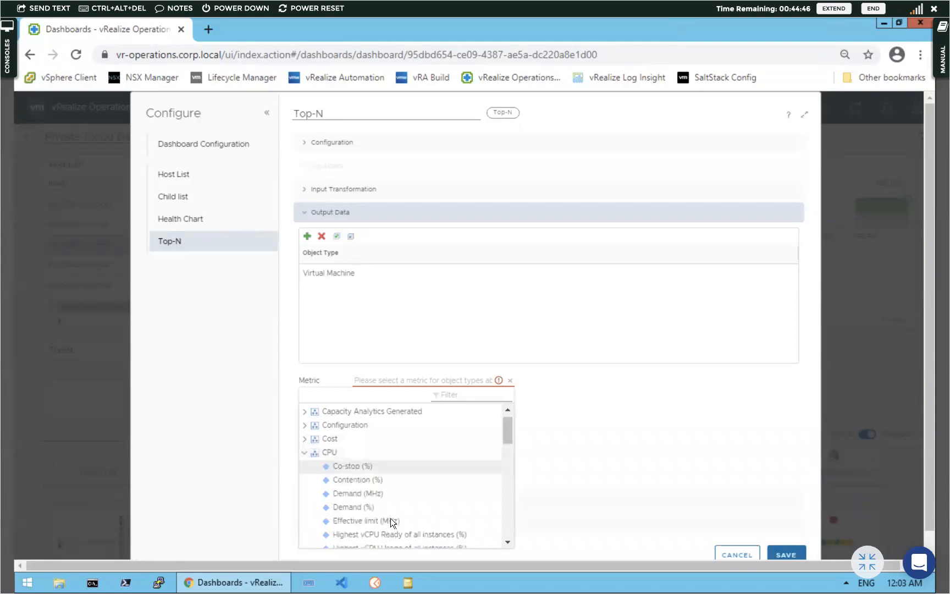
scroll(398, 505, down, 6)
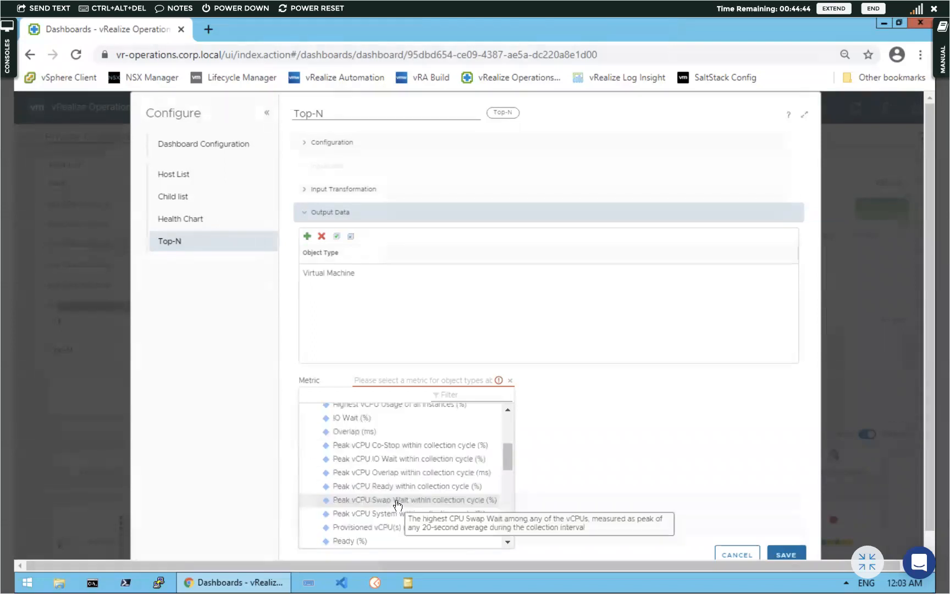
scroll(398, 503, down, 3)
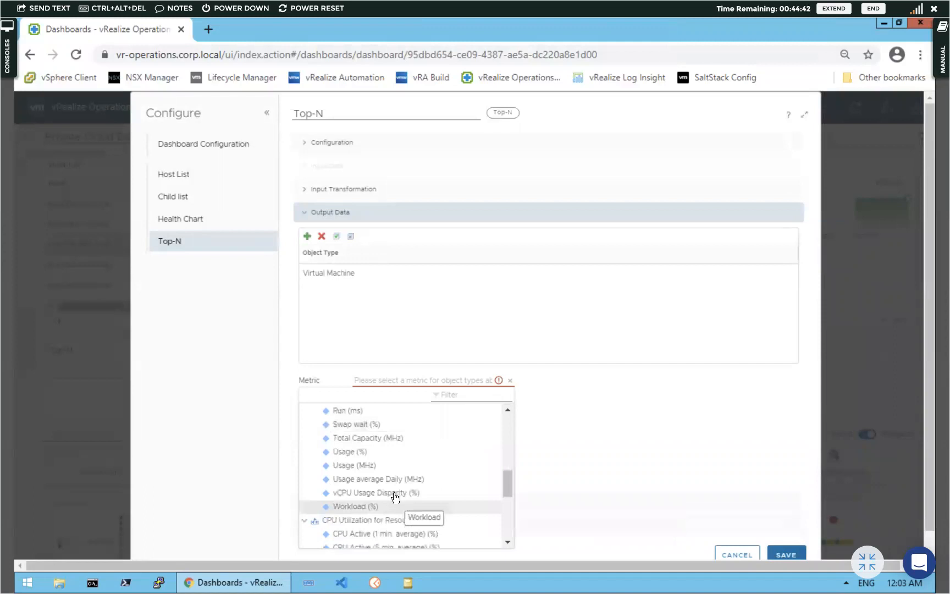
click(352, 454)
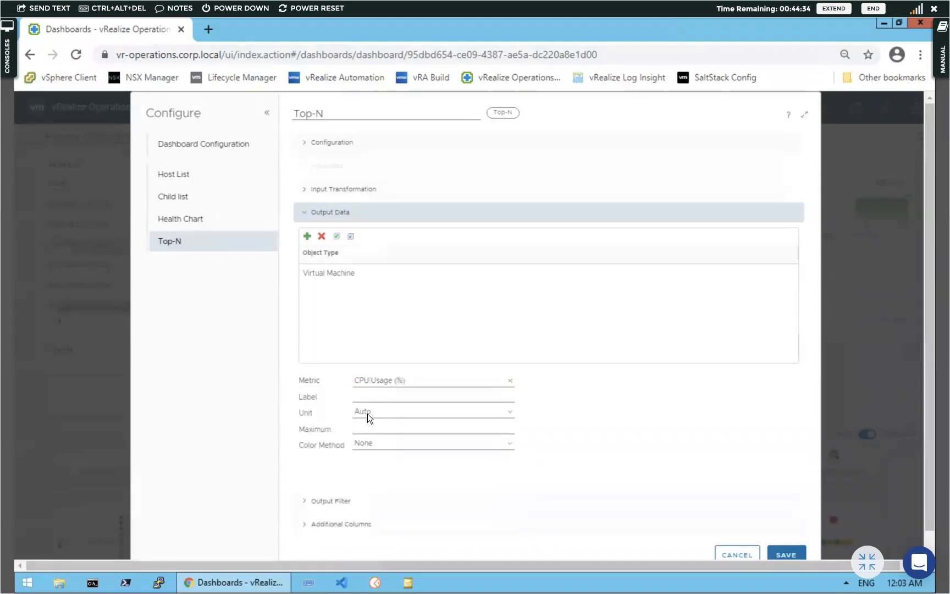
click(370, 396)
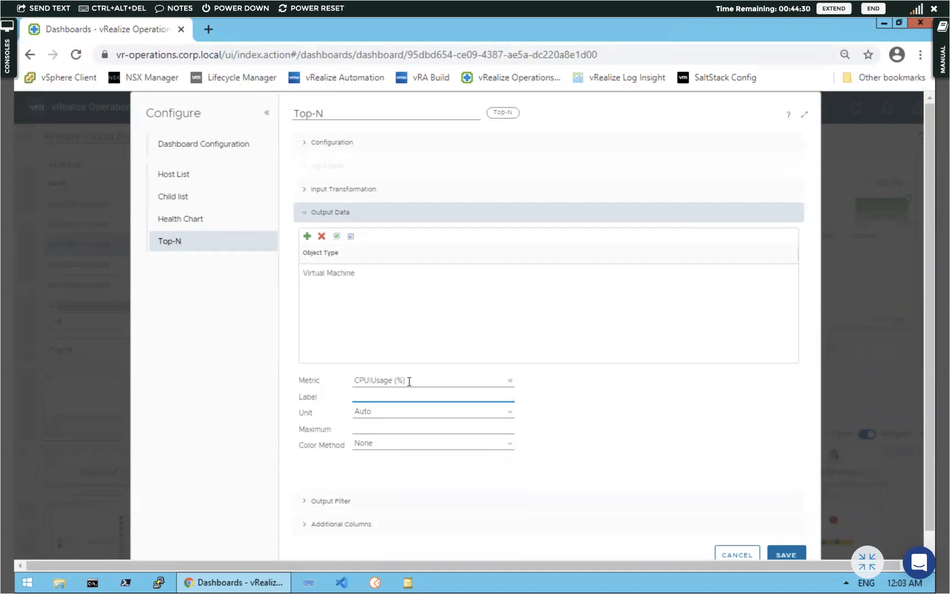
click(359, 380)
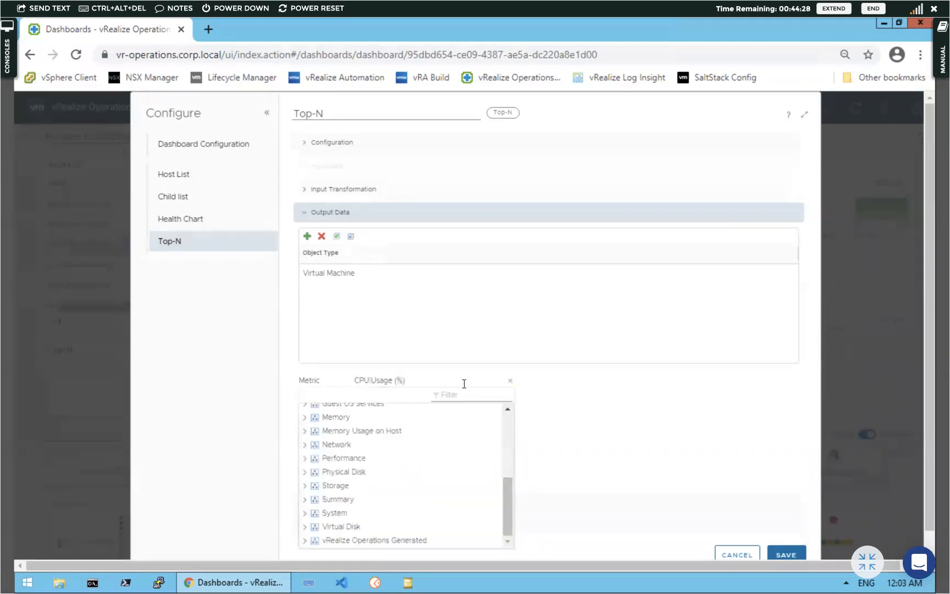
click(580, 407)
Label the output 'CPU Utilisation' with unit %
click(368, 395)
text(CPU Utilisat)
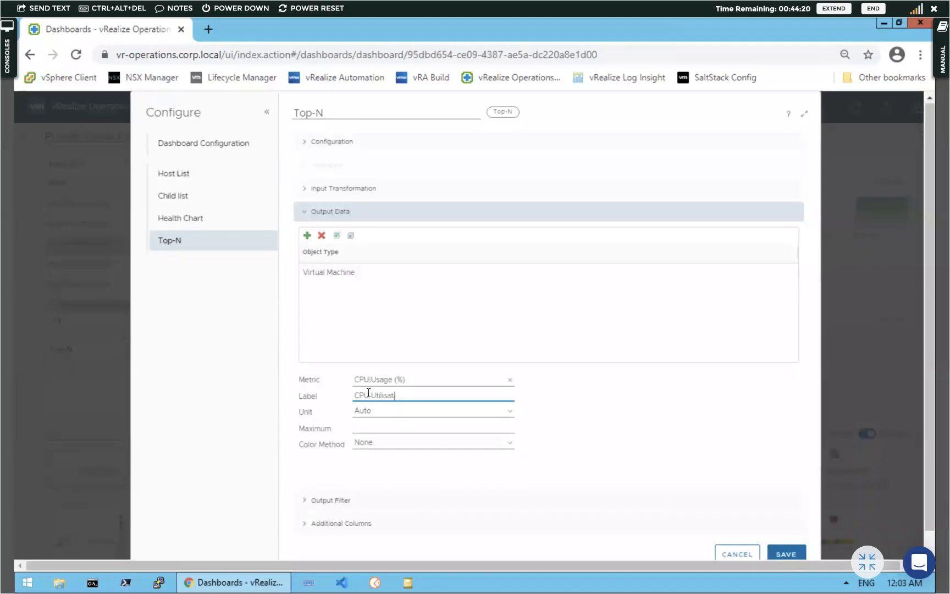
text(ion)
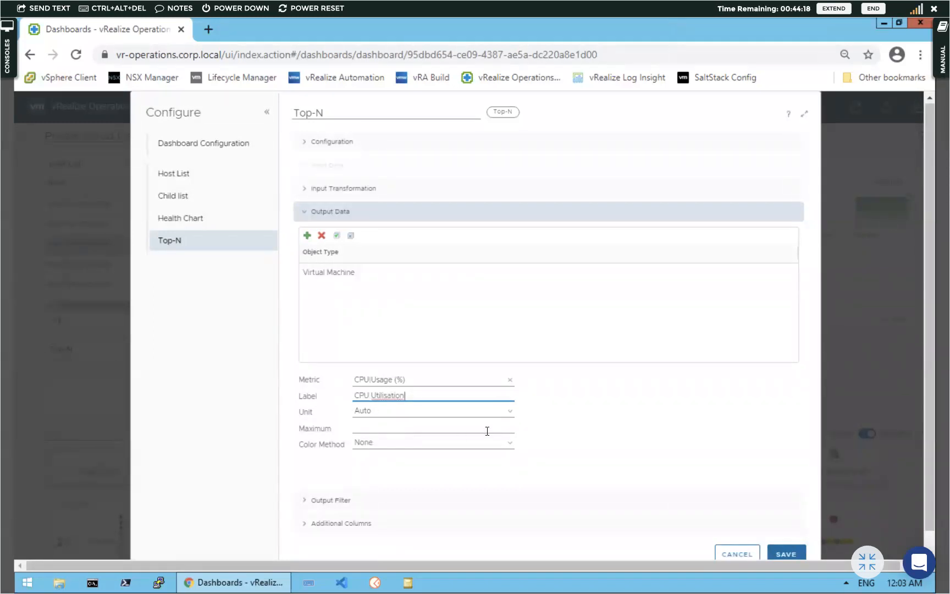
click(510, 411)
click(378, 438)
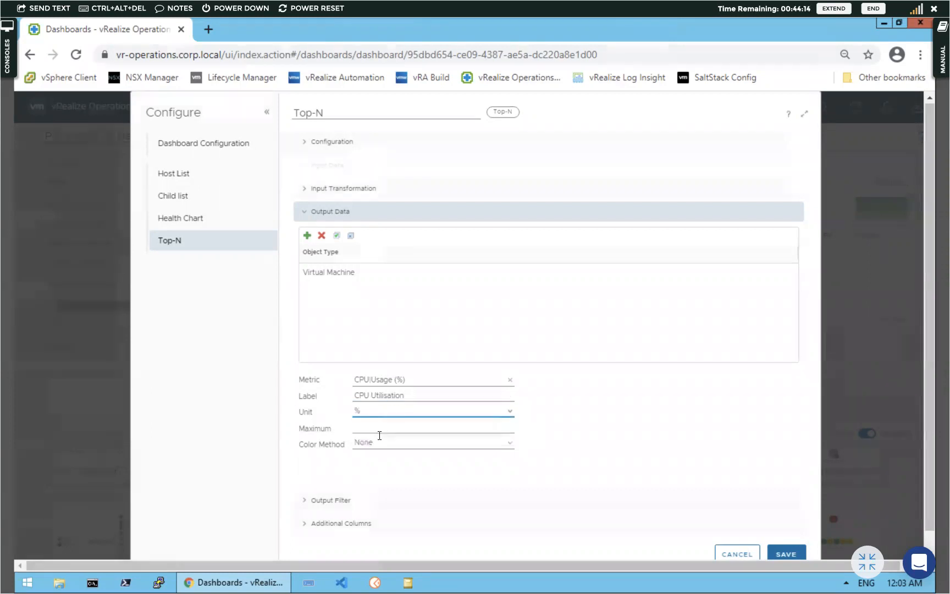
Use Custom colour bounds 70/80/90 and save the Top-N widget settings
click(508, 444)
click(400, 468)
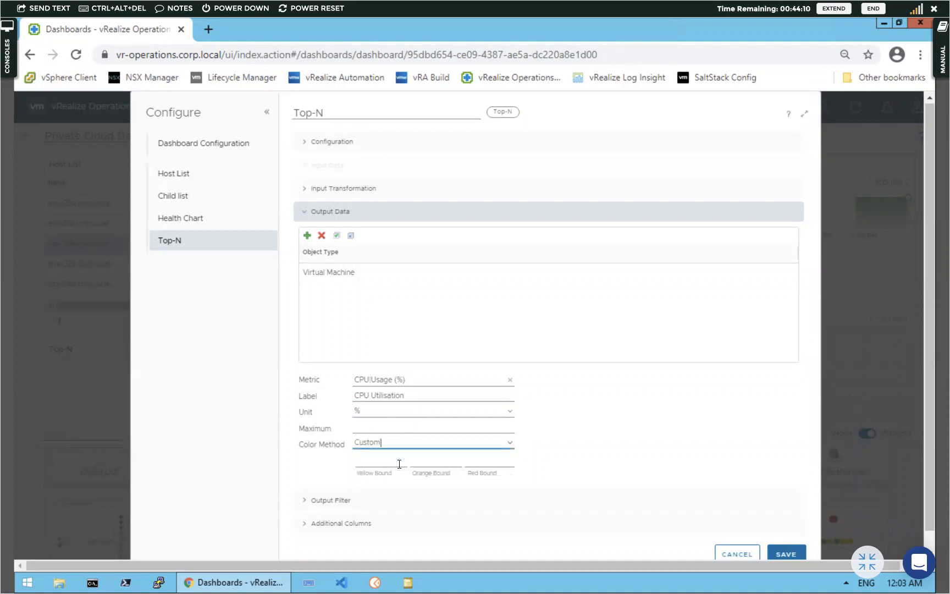
click(380, 461)
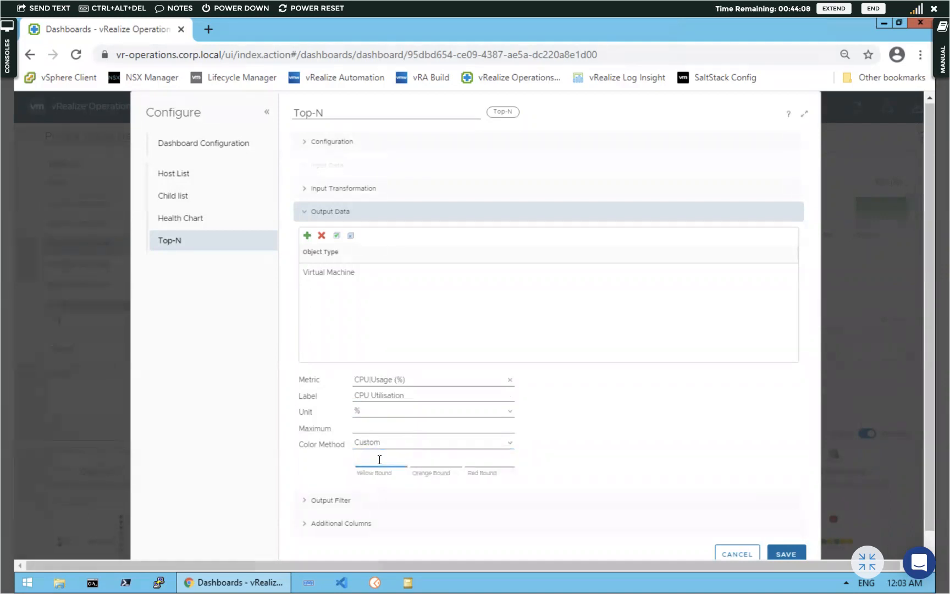
click(441, 464)
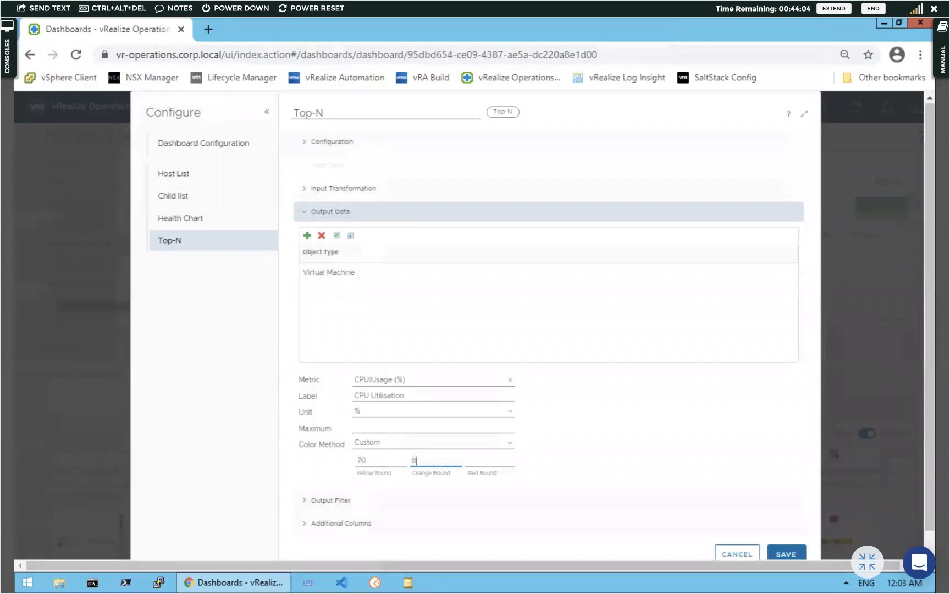
click(499, 464)
text(90)
click(303, 502)
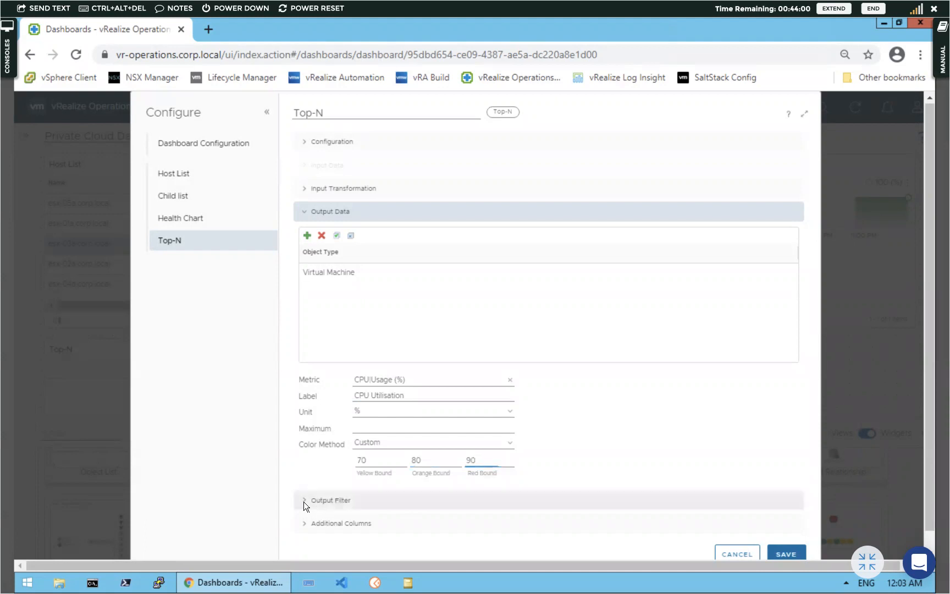
click(788, 554)
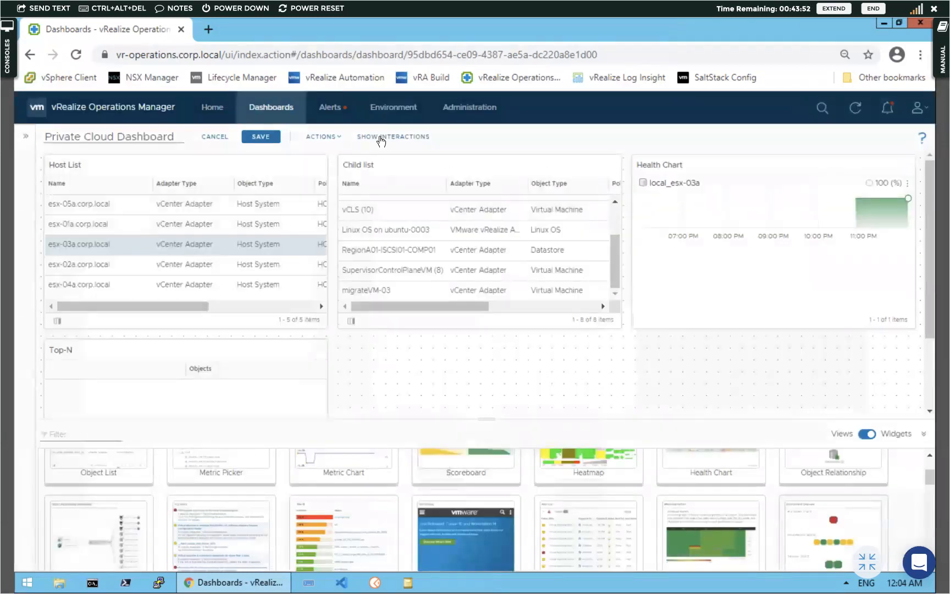
Link Child list's selection into the Top-N widget and test it by selecting vCLS (10)
click(380, 137)
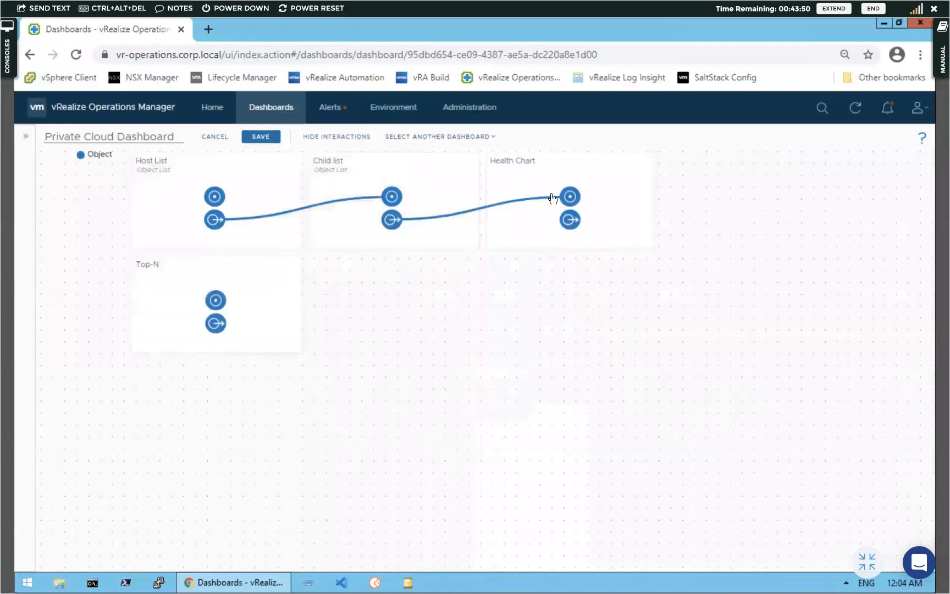
drag(391, 219, 208, 324)
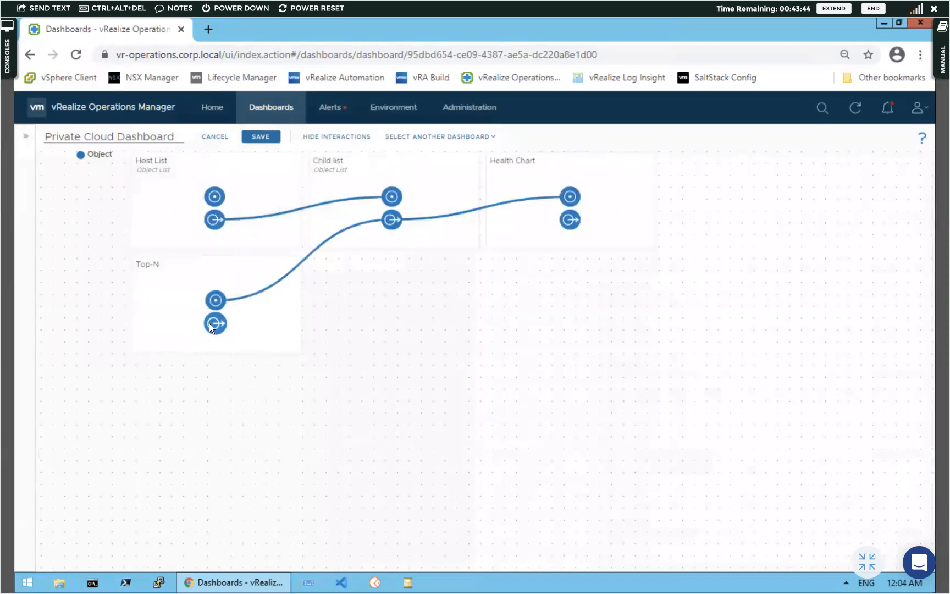
click(335, 137)
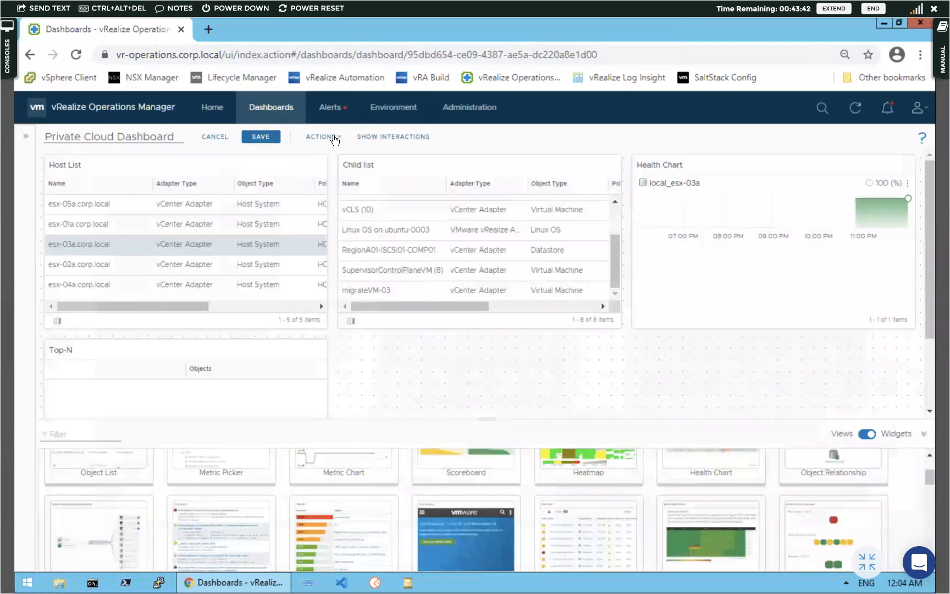
click(922, 434)
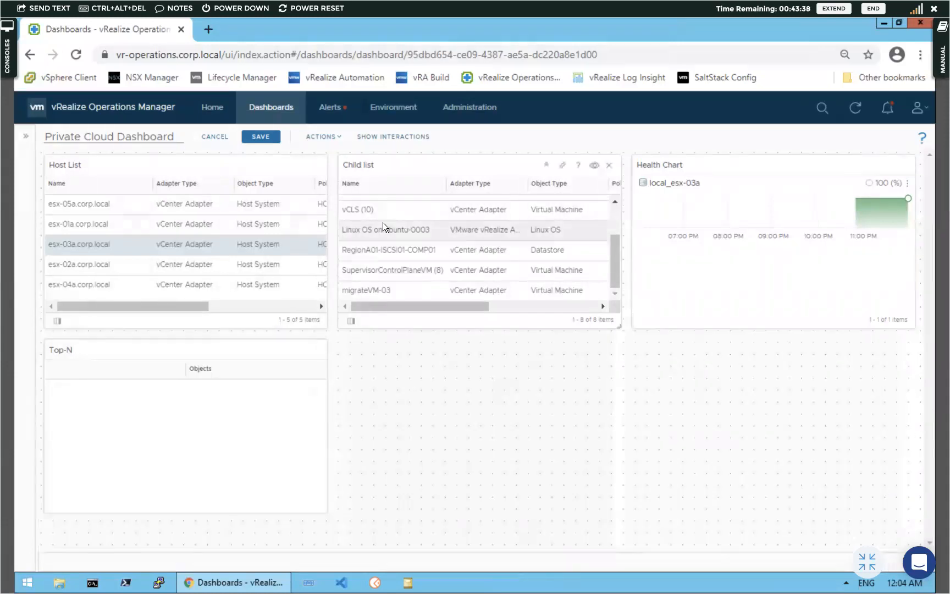
click(381, 207)
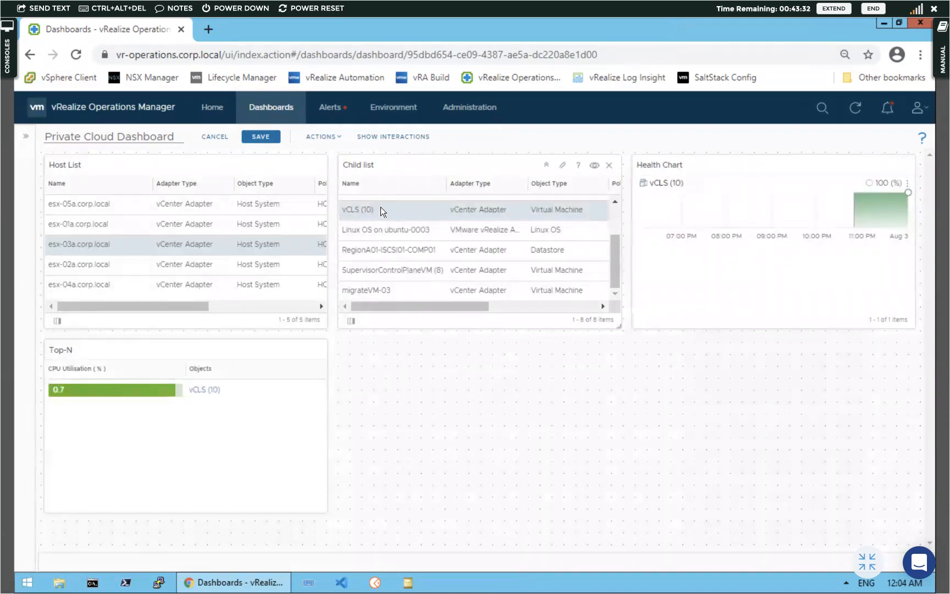
Remove the Child list–Top-N interaction and connect Host List's output to Top-N instead
click(374, 139)
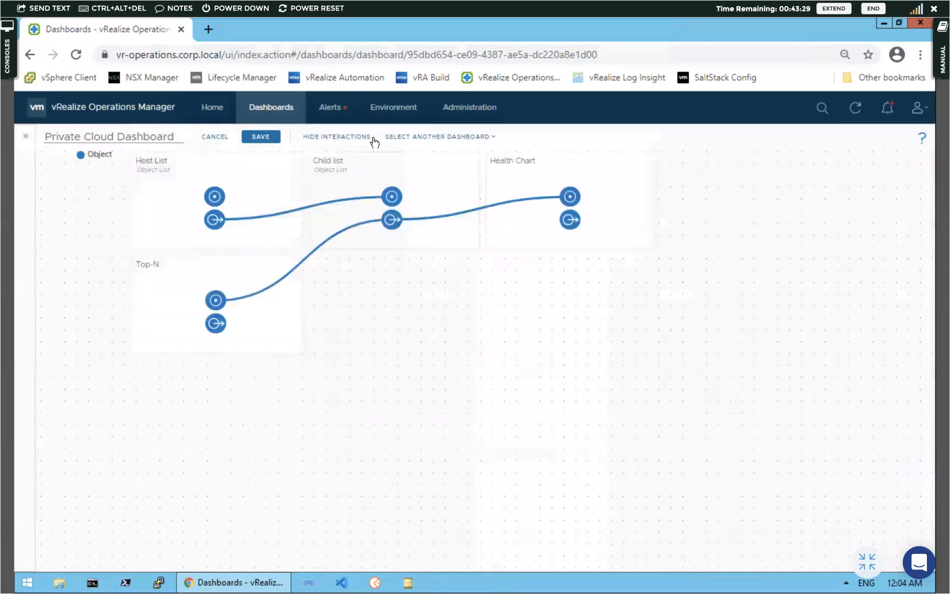
click(342, 230)
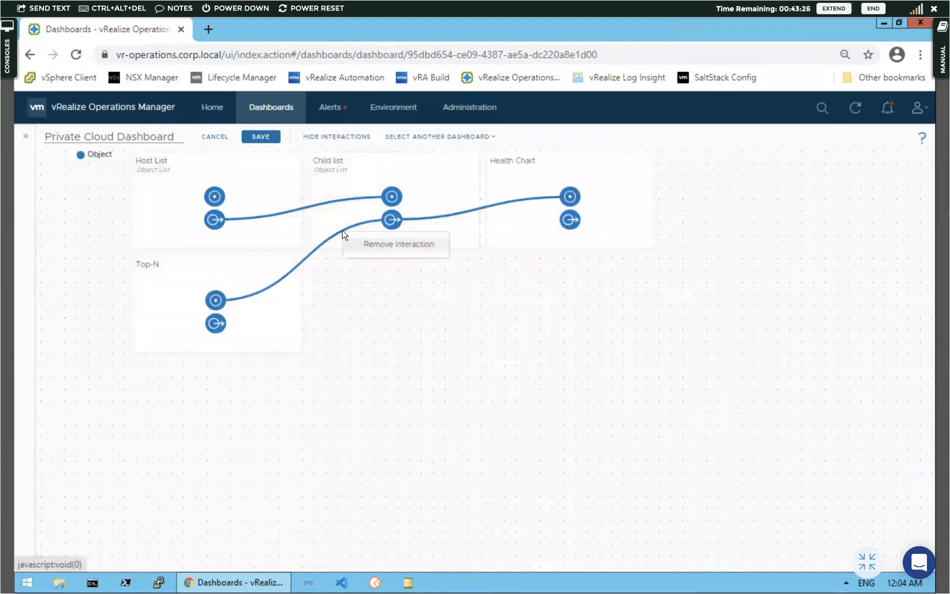
click(367, 244)
drag(242, 303, 212, 292)
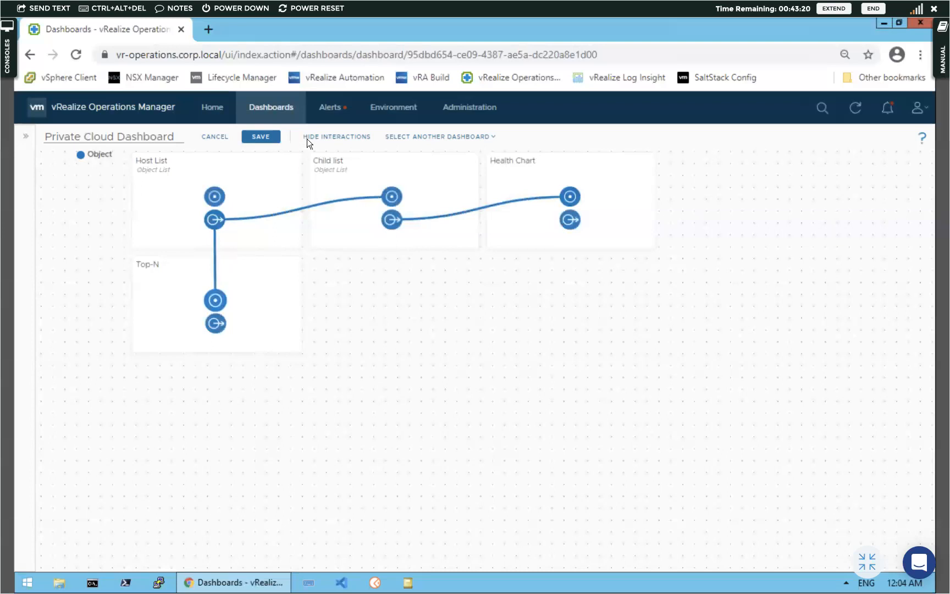
click(355, 138)
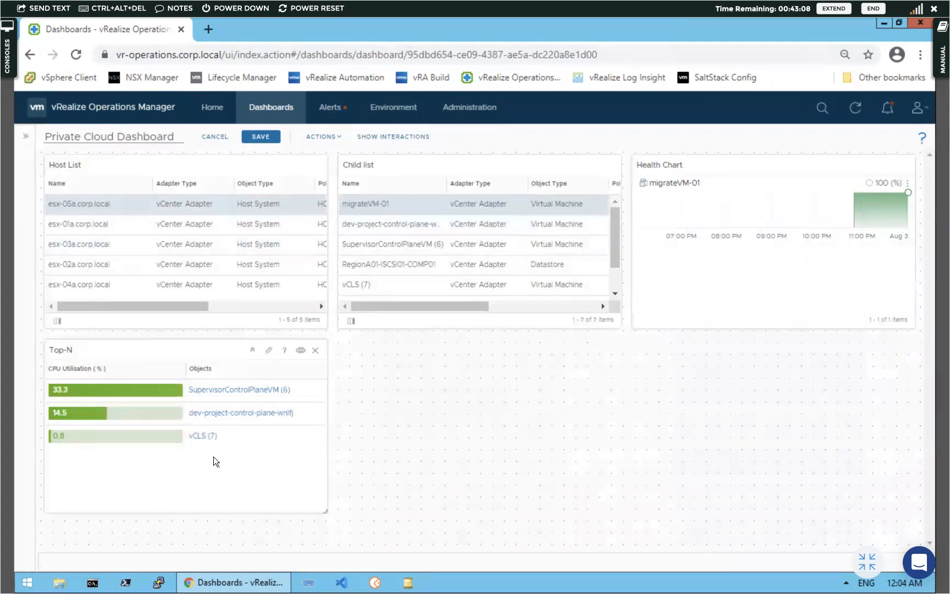
Clear the Top-N widget's Percentile value of 90 and save
click(270, 351)
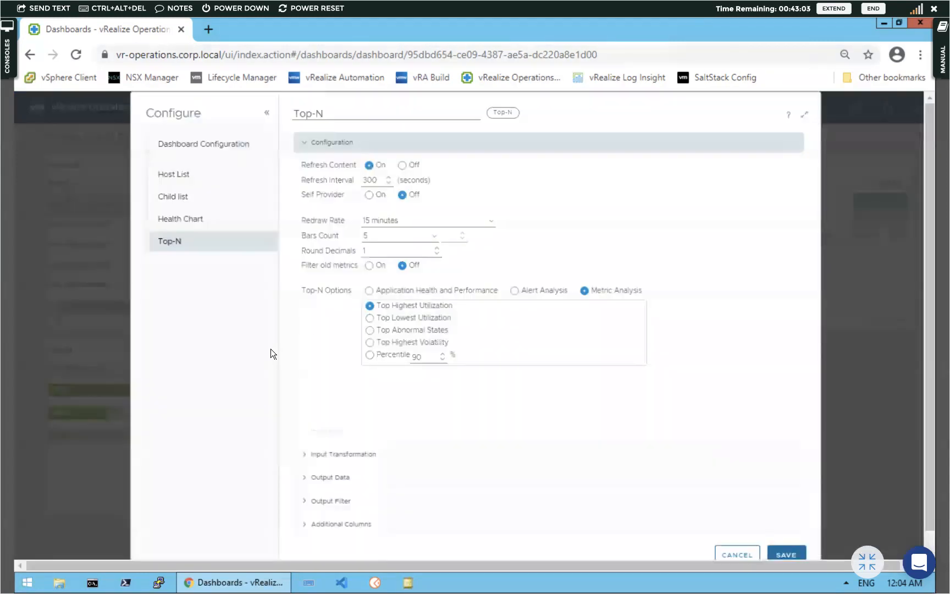
click(425, 356)
key(BackSpace)
key(BackSpace)
click(785, 554)
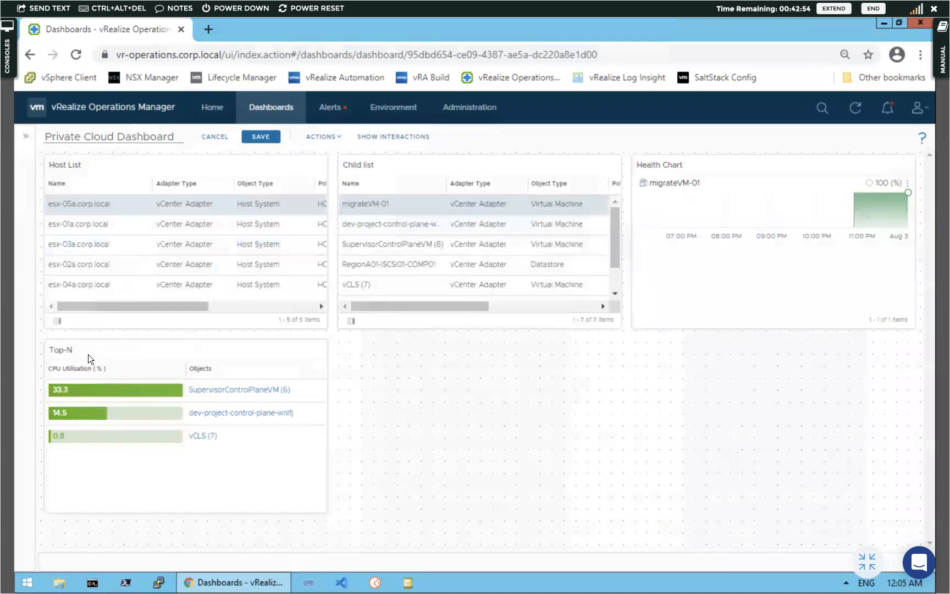
Set Round Decimals to 3 and Top Lowest Utilization ranking, then save
mouse_move(262, 347)
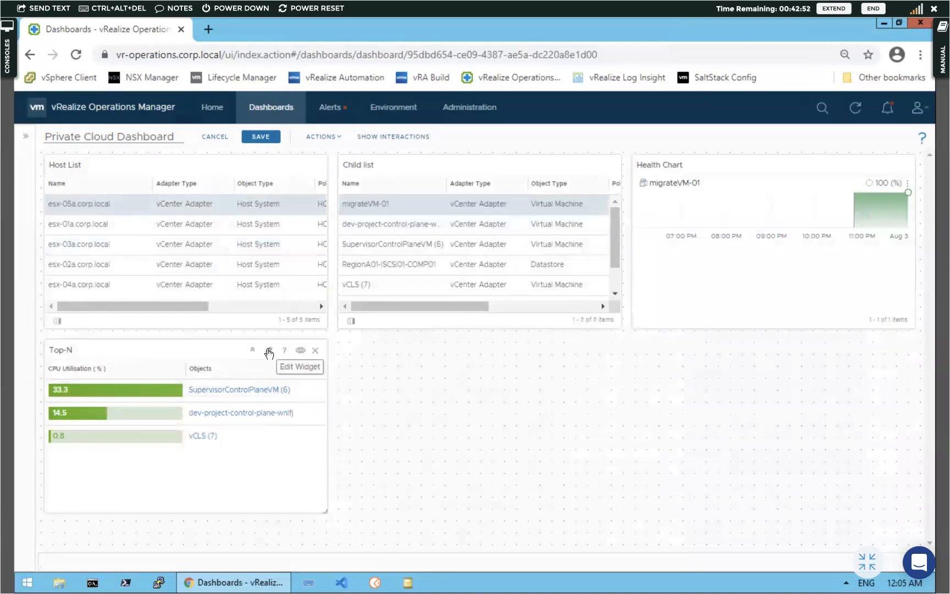
click(268, 351)
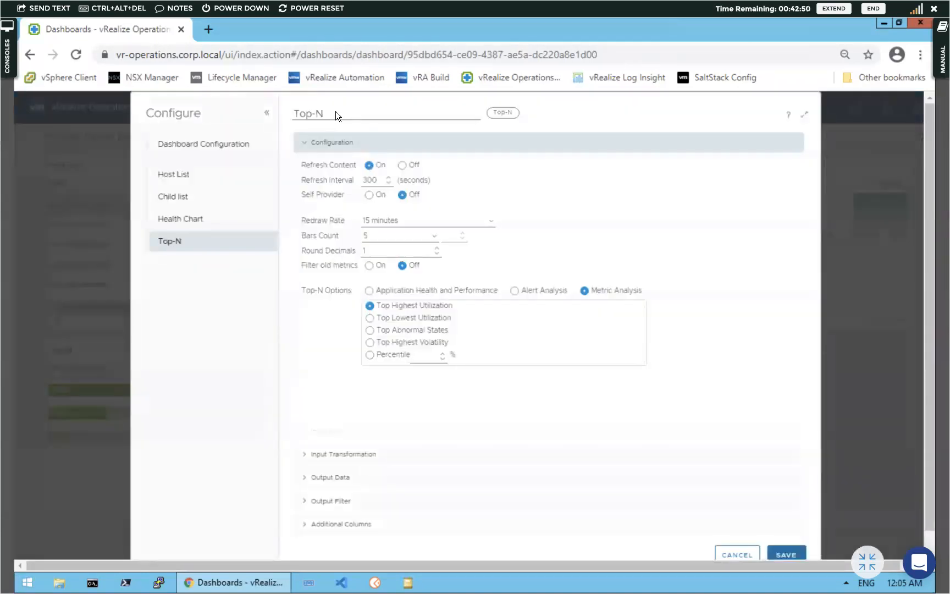
click(333, 113)
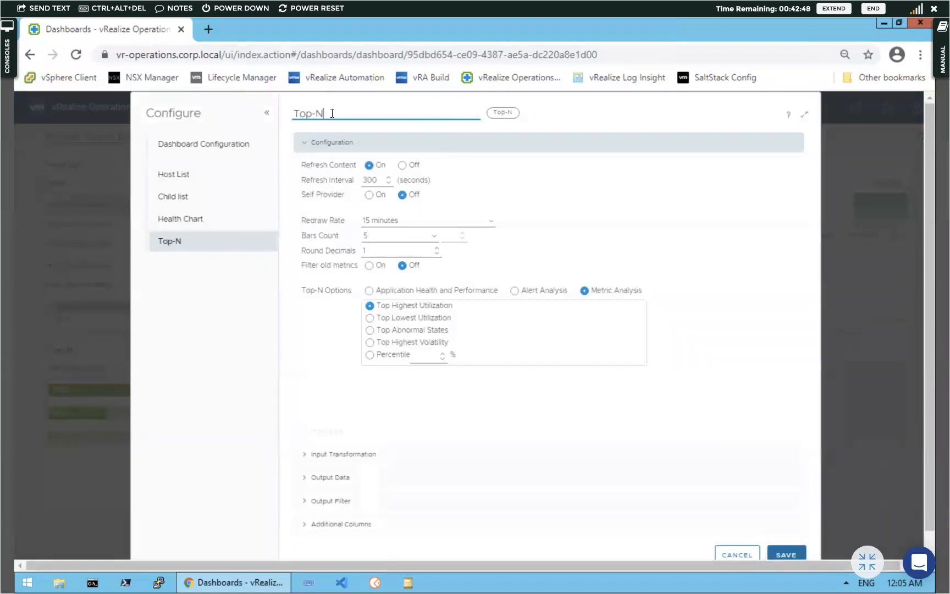
click(437, 253)
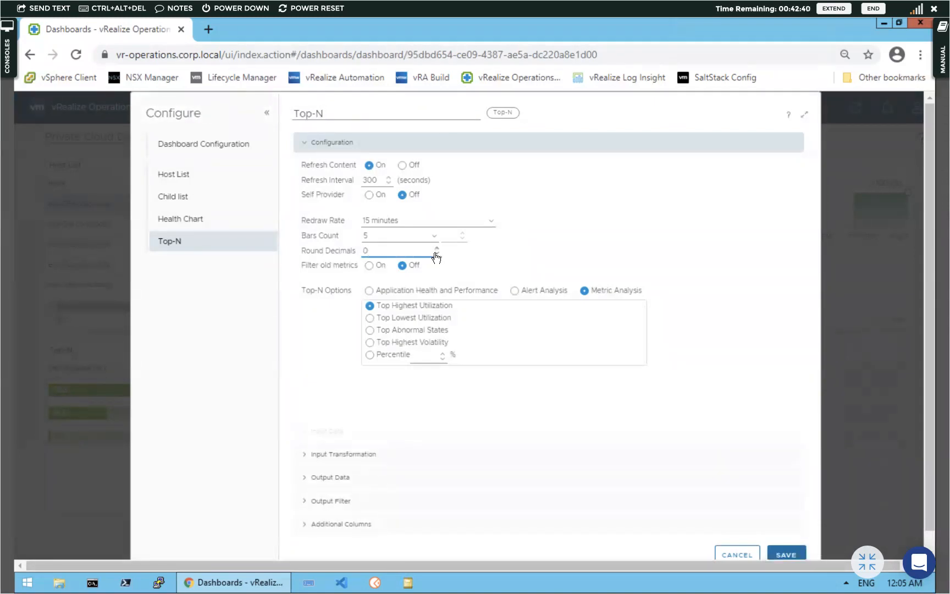
click(436, 251)
click(437, 249)
click(369, 318)
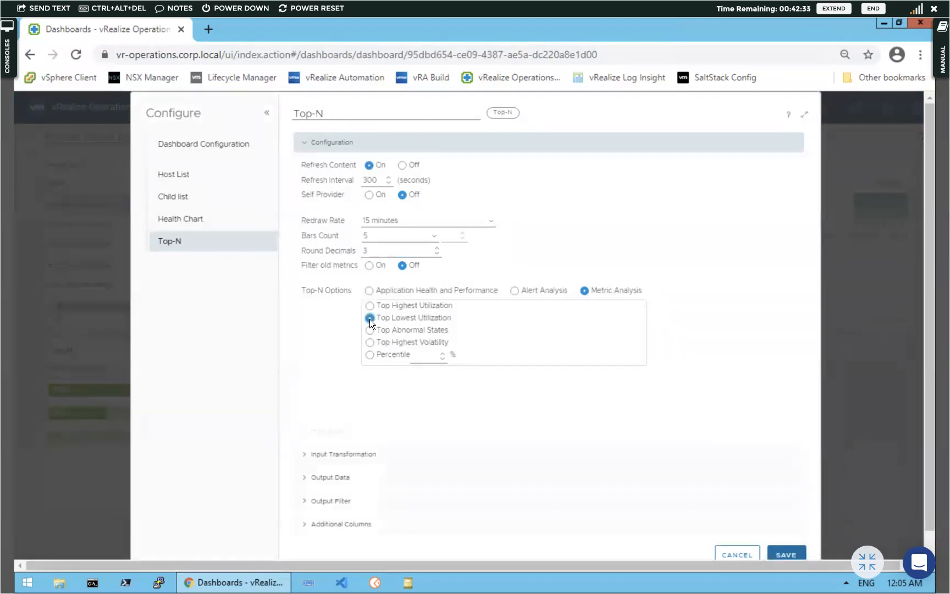
click(780, 554)
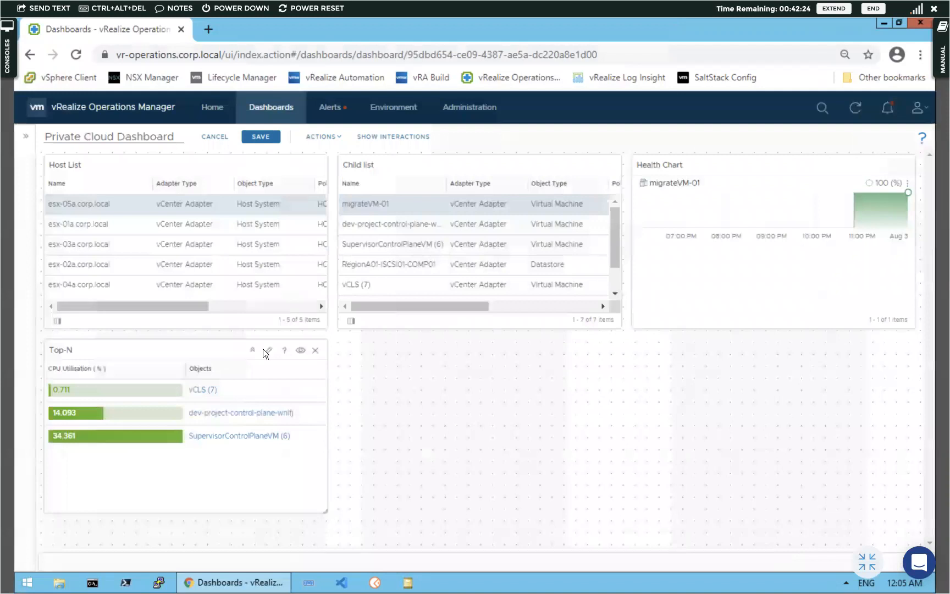
click(269, 352)
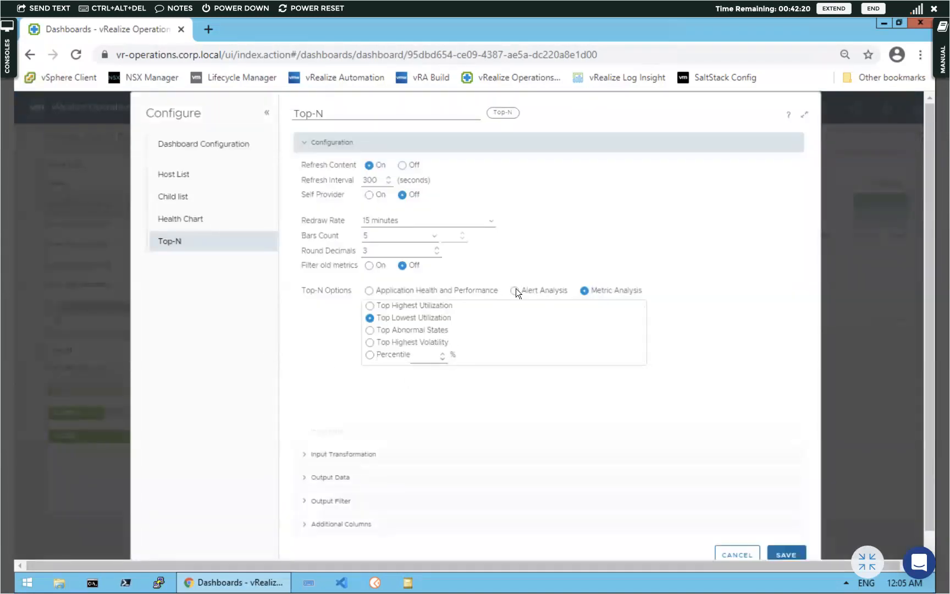
Restore Metric Analysis with Custom 70/80/90 colouring, save, and select host esx-04a.corp.local
click(369, 290)
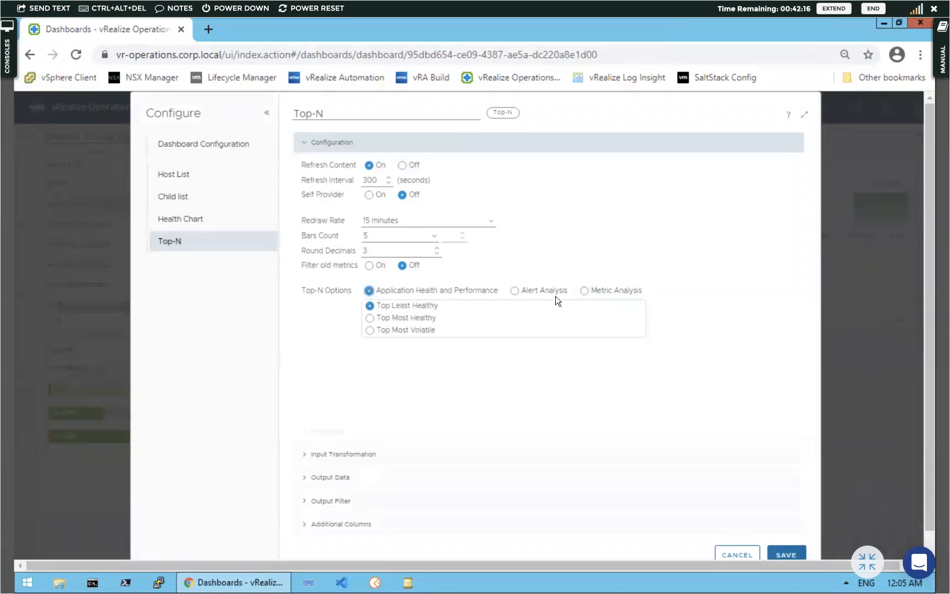
click(586, 291)
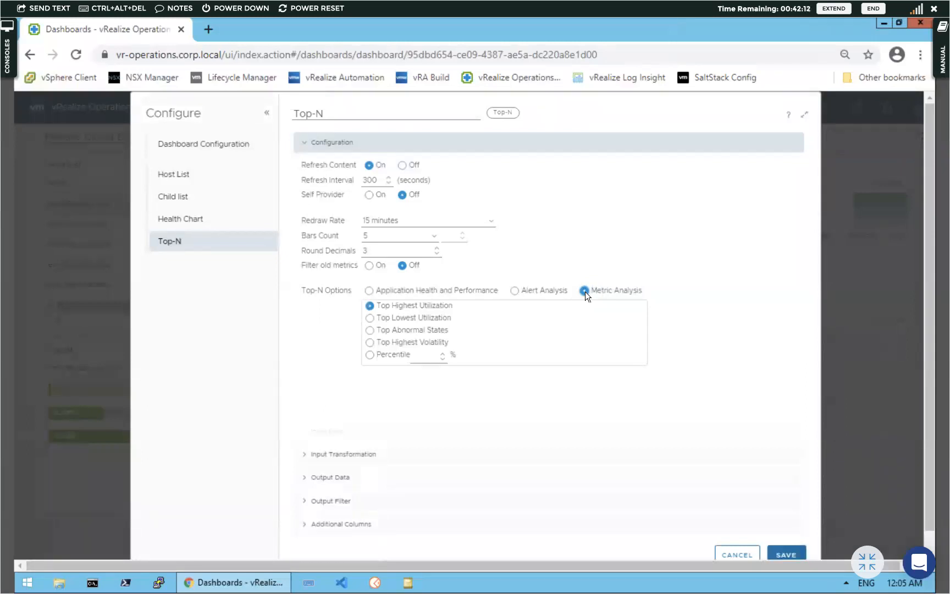
click(301, 480)
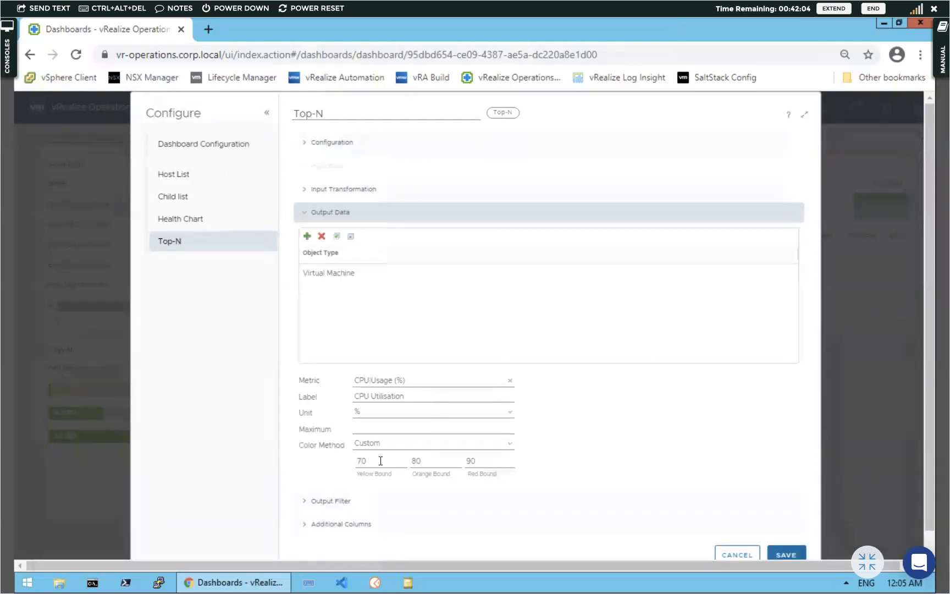
click(508, 446)
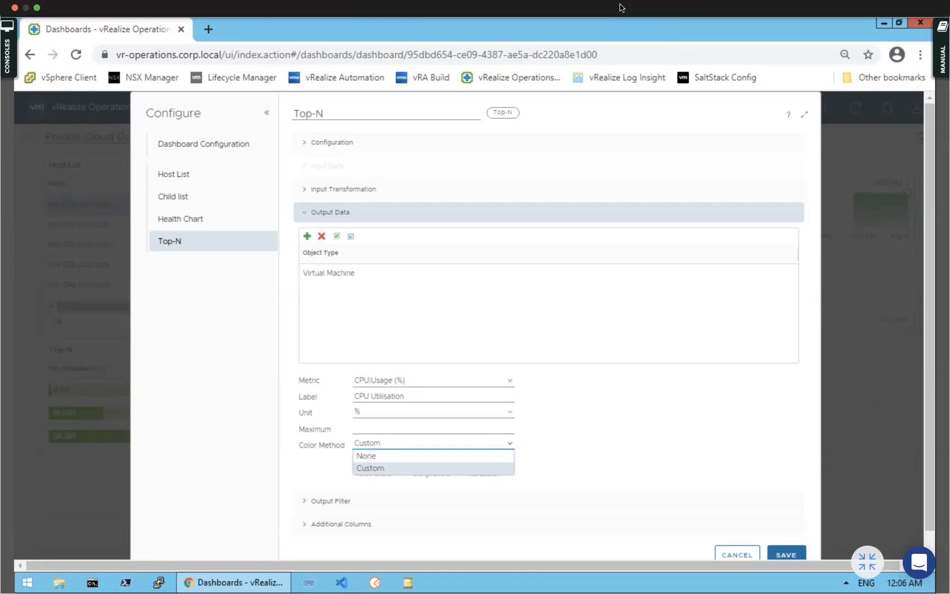
click(378, 469)
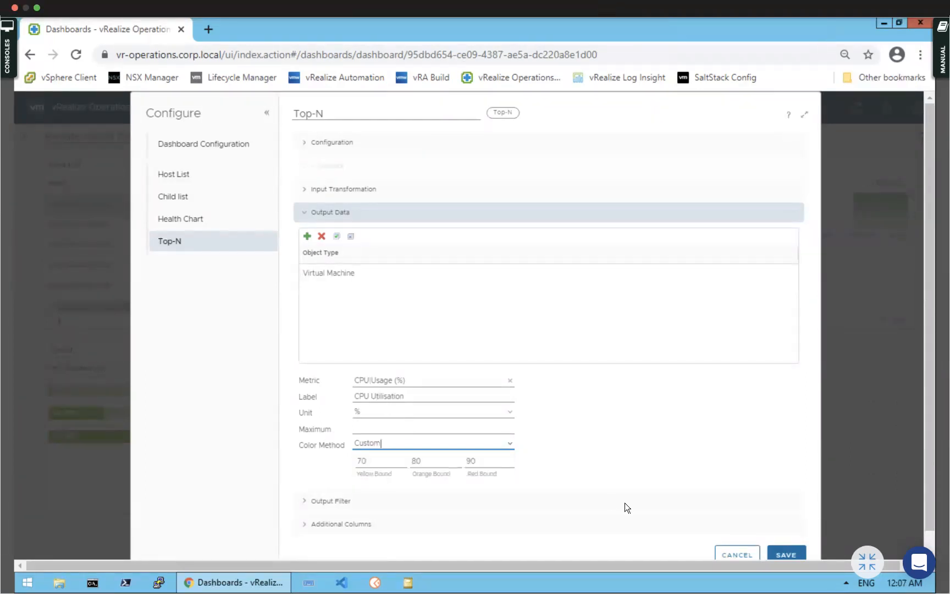
click(783, 552)
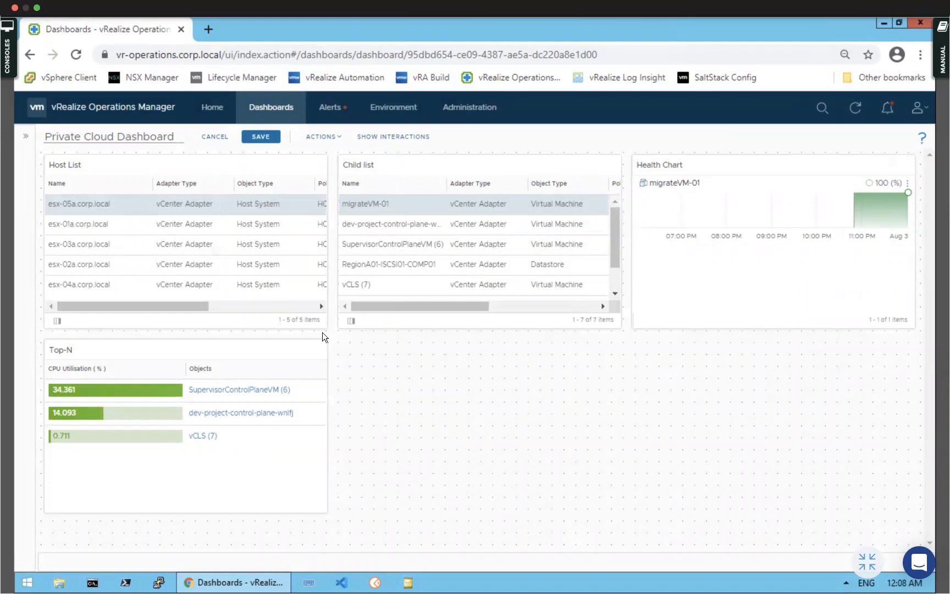
click(133, 279)
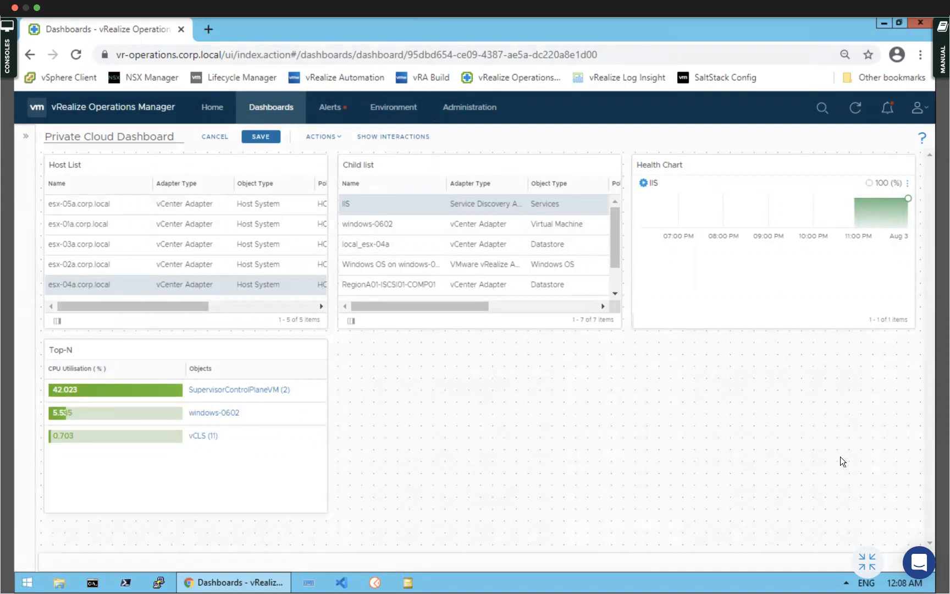
Save the Private Cloud Dashboard showing esx-04a.corp.local's objects
click(256, 138)
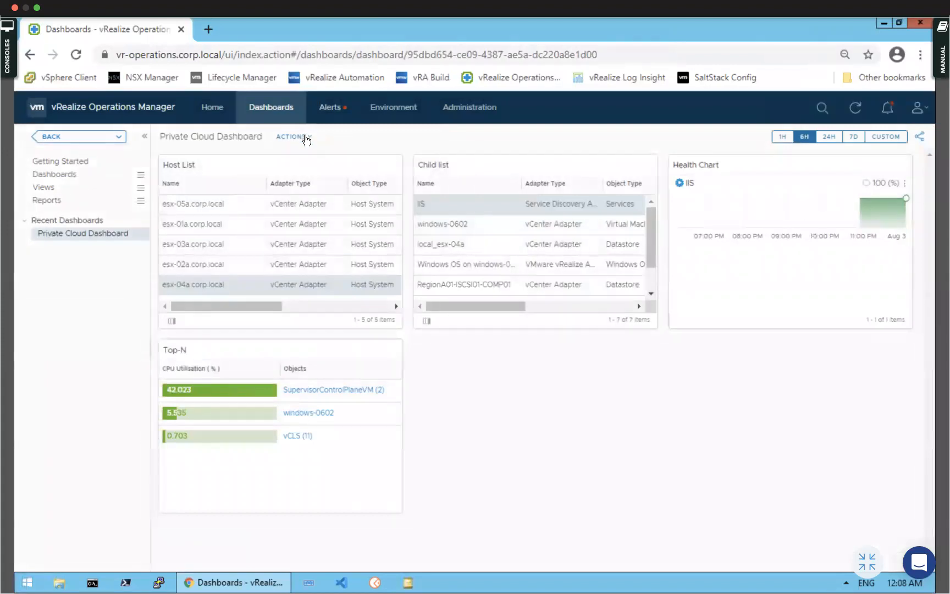
click(926, 112)
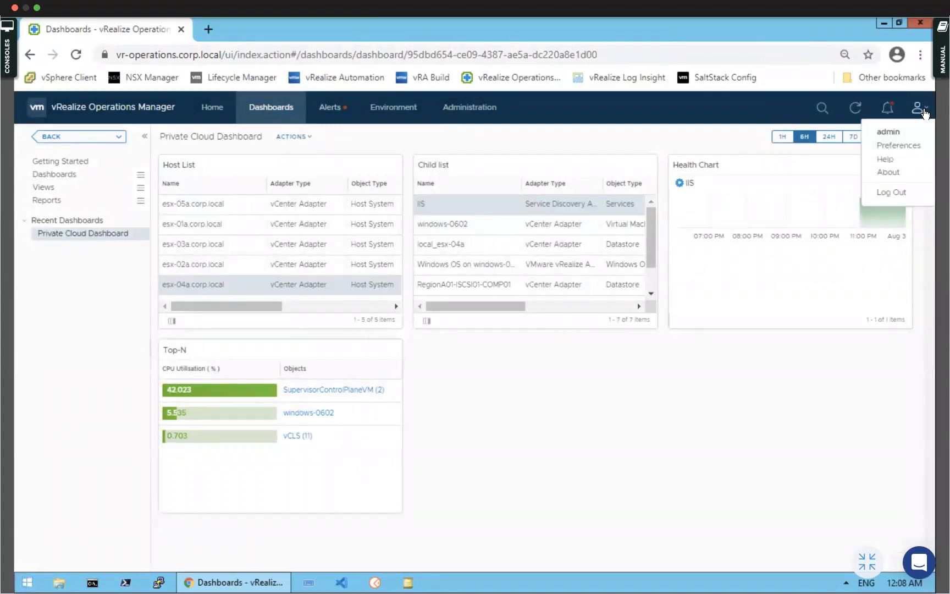
Choose the Dark colour scheme in Preferences and save it
click(887, 146)
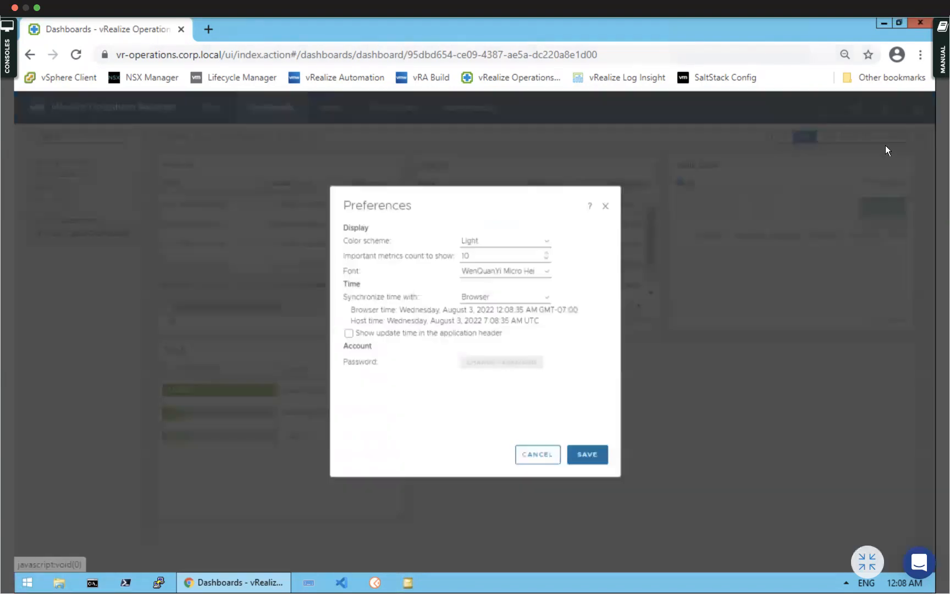
click(548, 243)
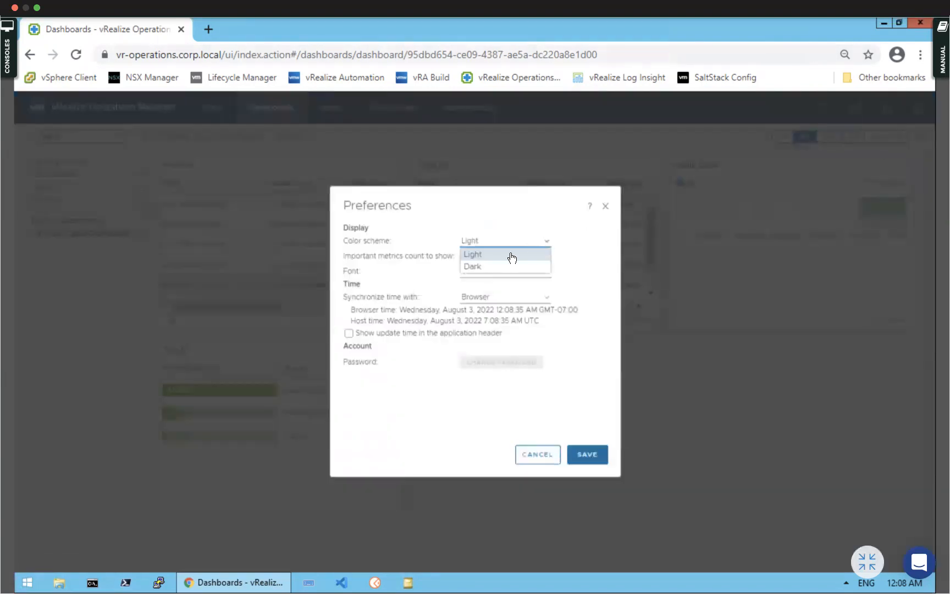
click(484, 268)
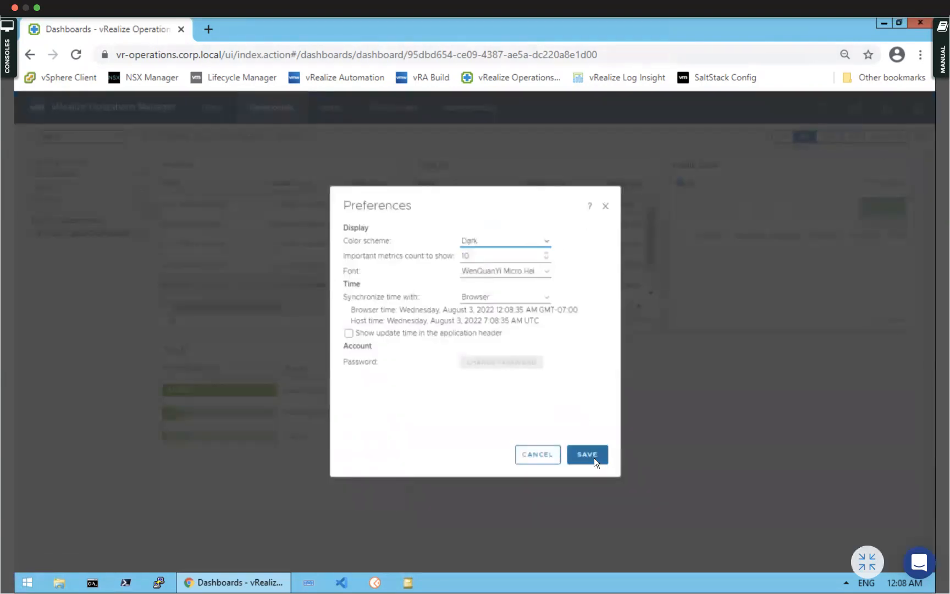
click(587, 455)
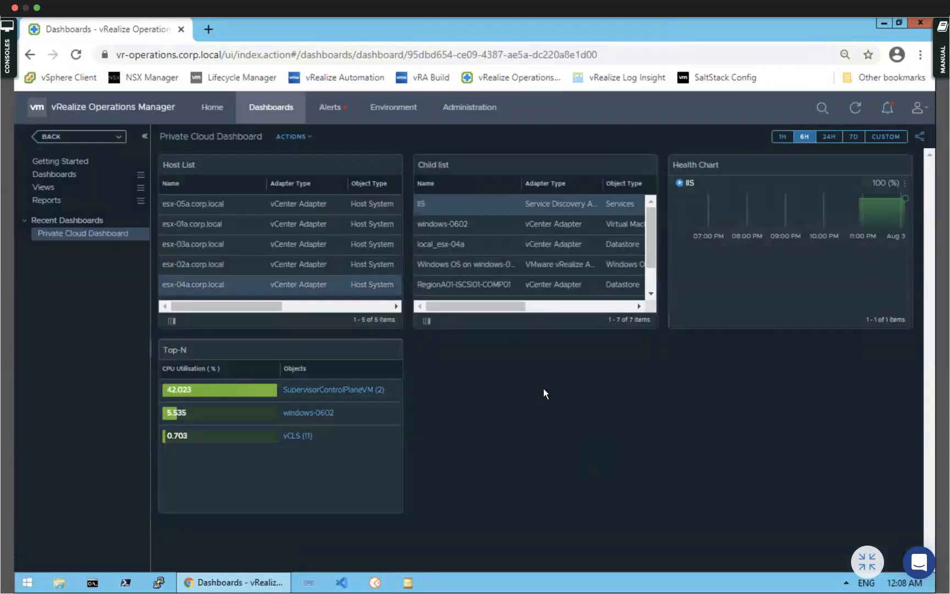
Edit the Private Cloud Dashboard and drag a Topology Graph widget onto the canvas
click(299, 137)
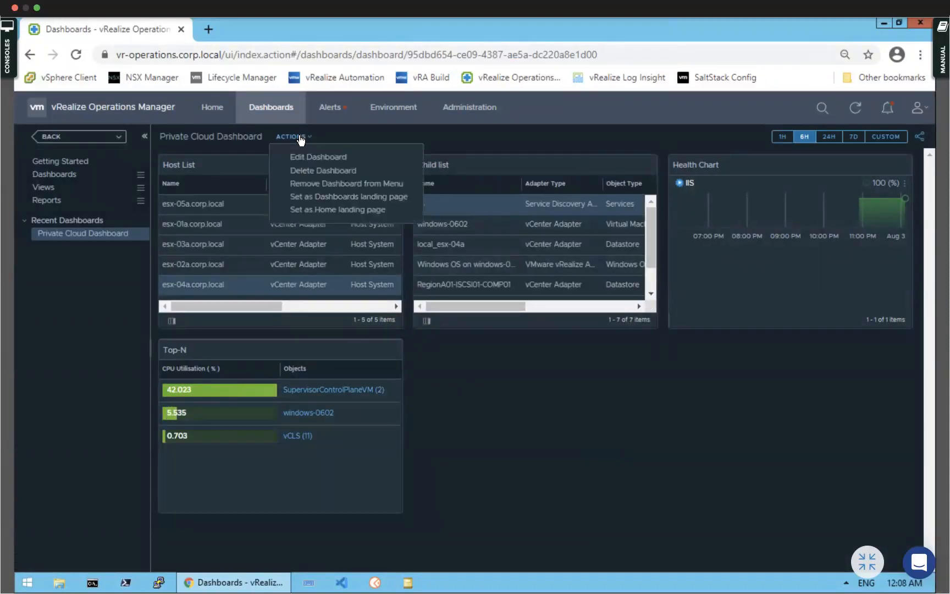
click(307, 159)
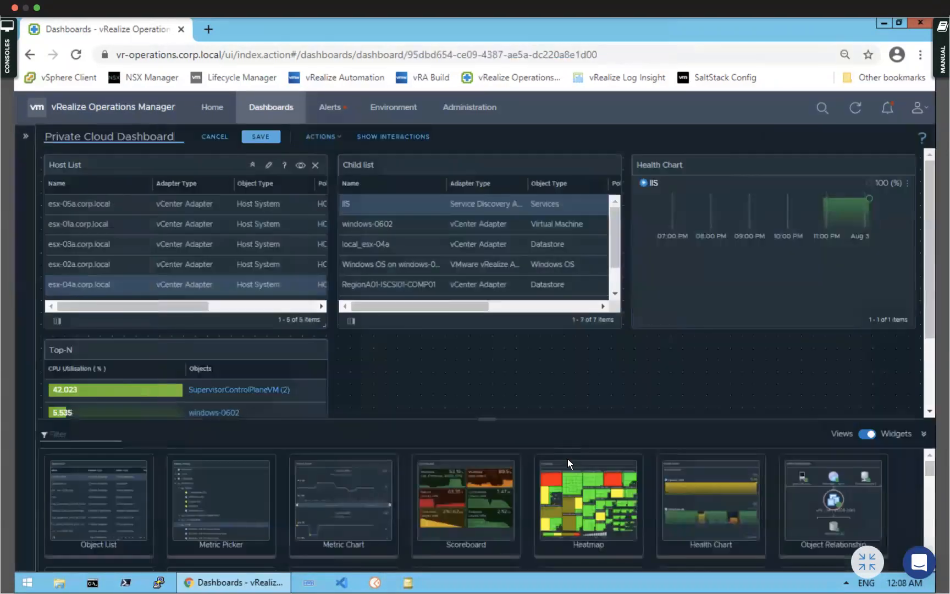
scroll(494, 538, down, 3)
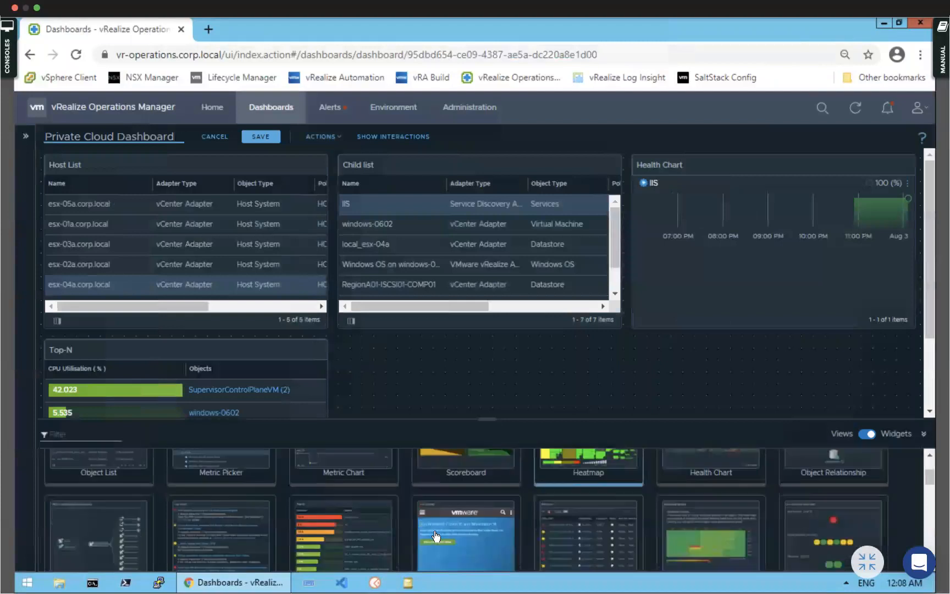
scroll(433, 535, down, 2)
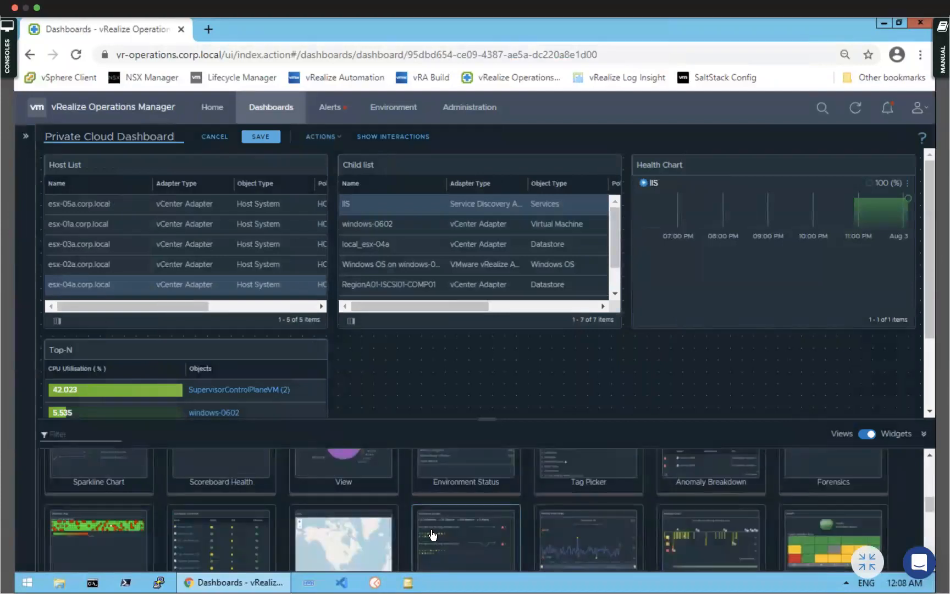
scroll(433, 534, up, 2)
scroll(431, 530, down, 6)
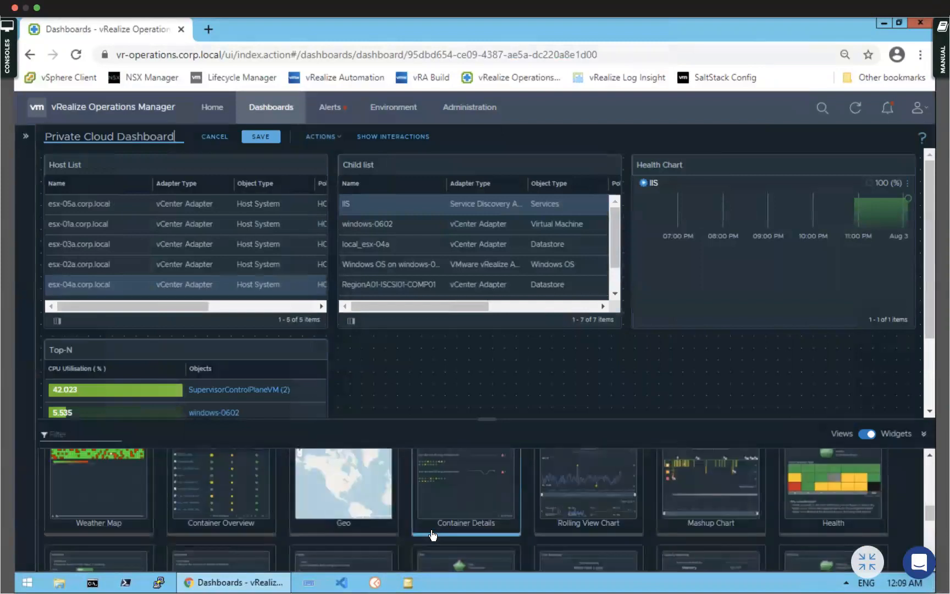
scroll(433, 535, down, 5)
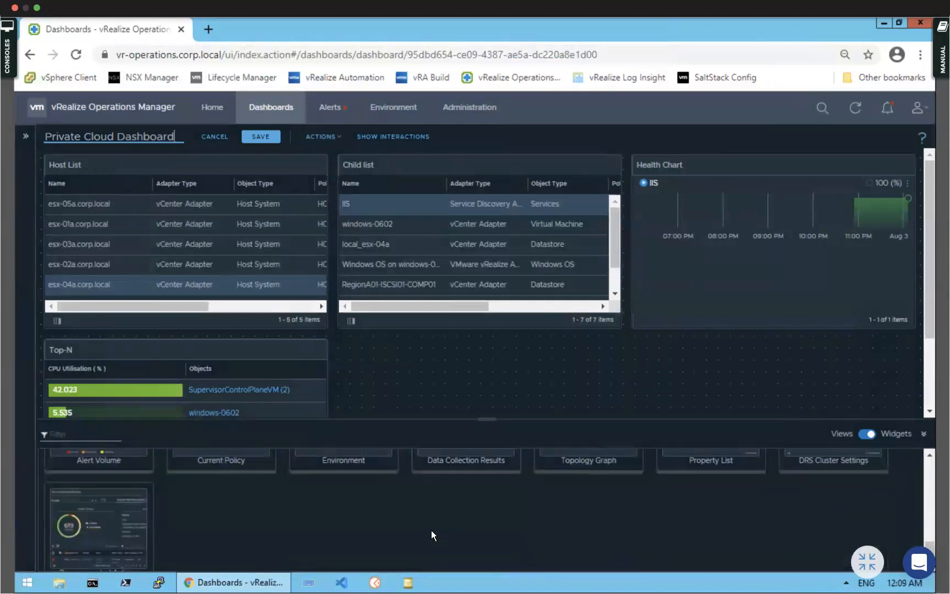
scroll(432, 535, up, 4)
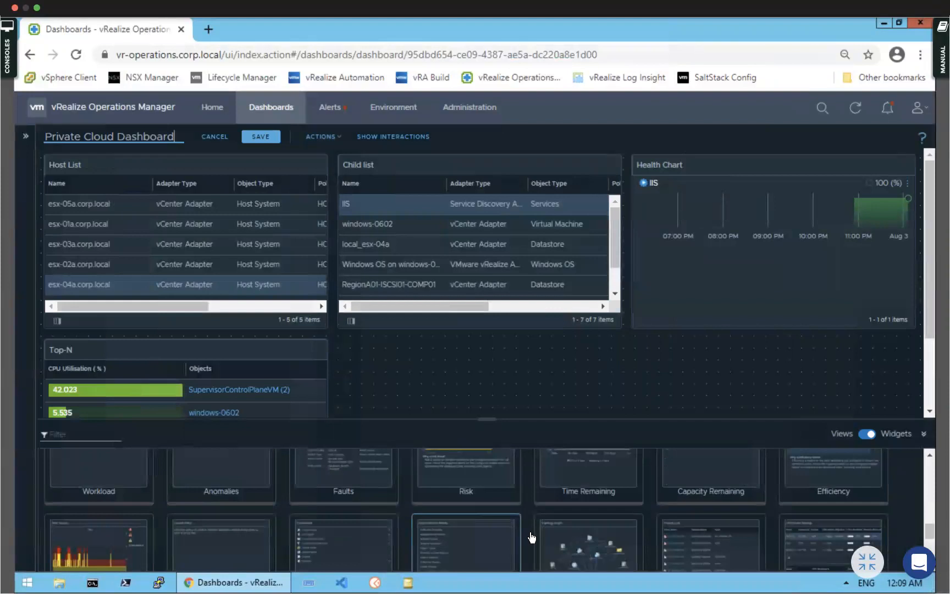
scroll(574, 522, down, 3)
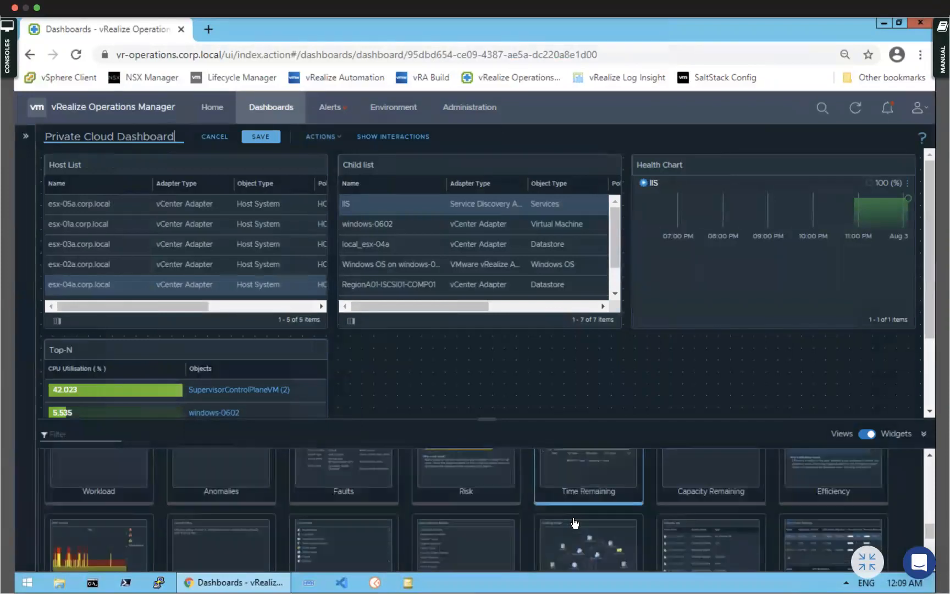
drag(575, 522, 474, 365)
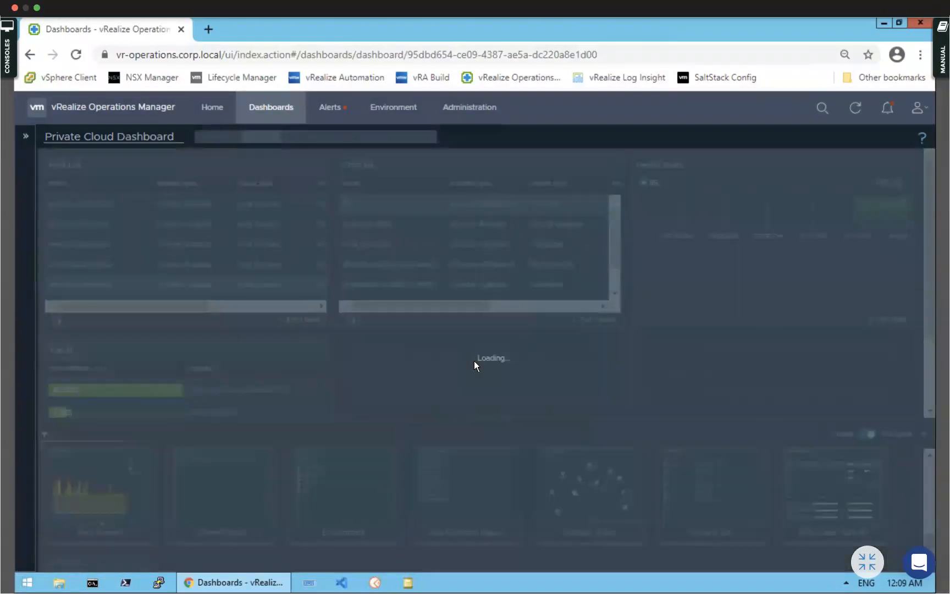
Collapse the widget library to view the new Topology Graph and open its settings
scroll(632, 350, down, 1)
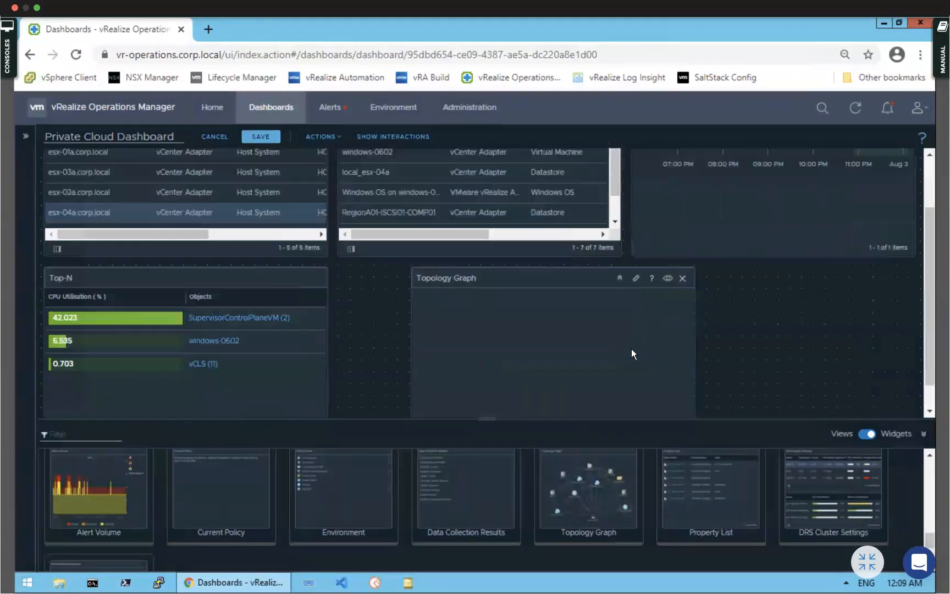
scroll(636, 287, up, 1)
scroll(637, 351, down, 2)
click(924, 435)
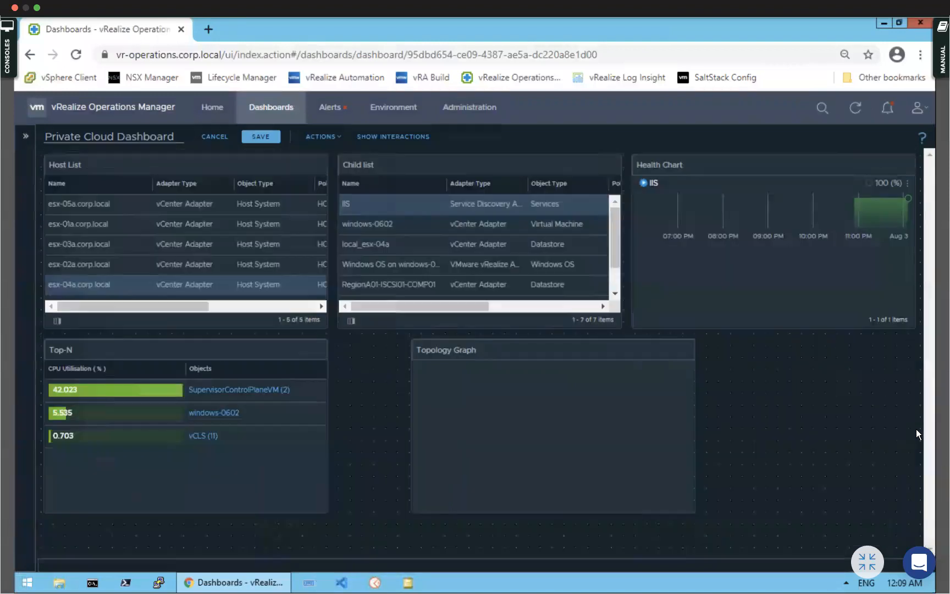
mouse_move(655, 346)
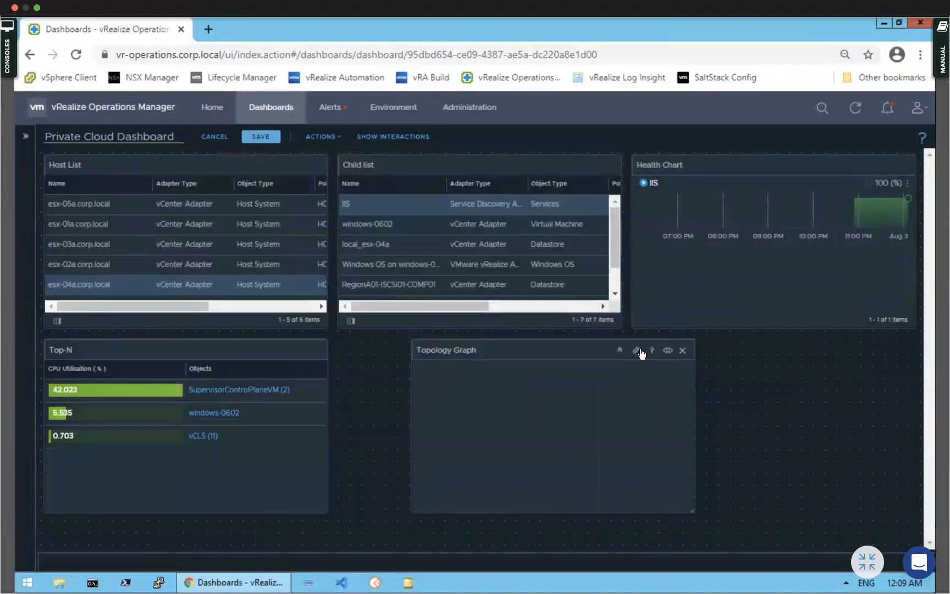
click(637, 351)
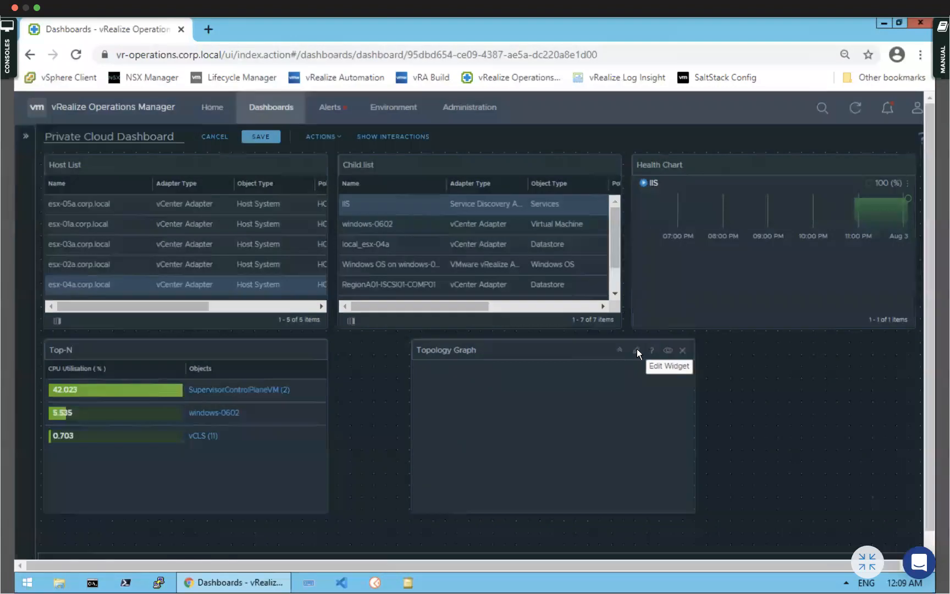
Turn on content refresh, keep node exploration, pick Host-Inventory configuration, and save the Topology Graph
click(381, 164)
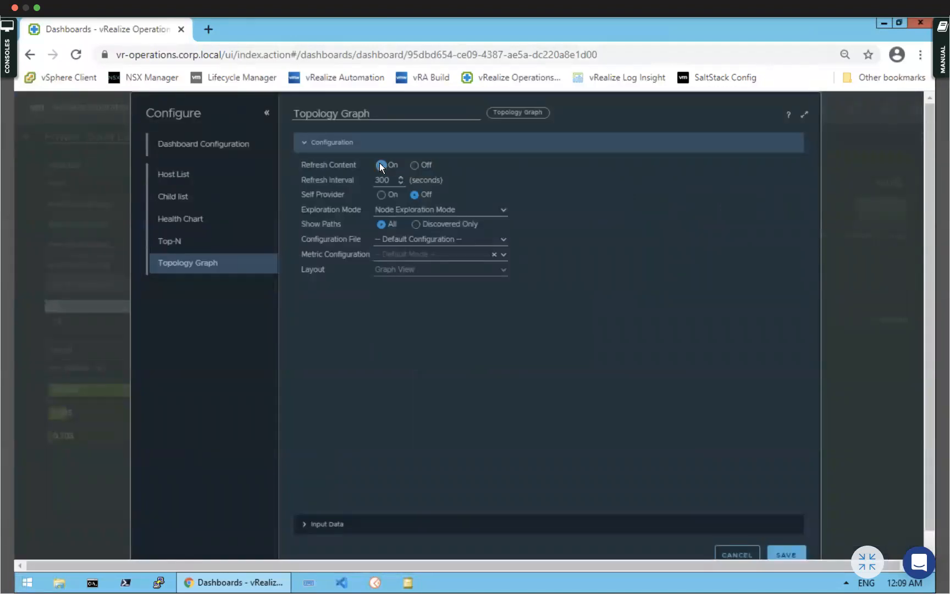
click(501, 210)
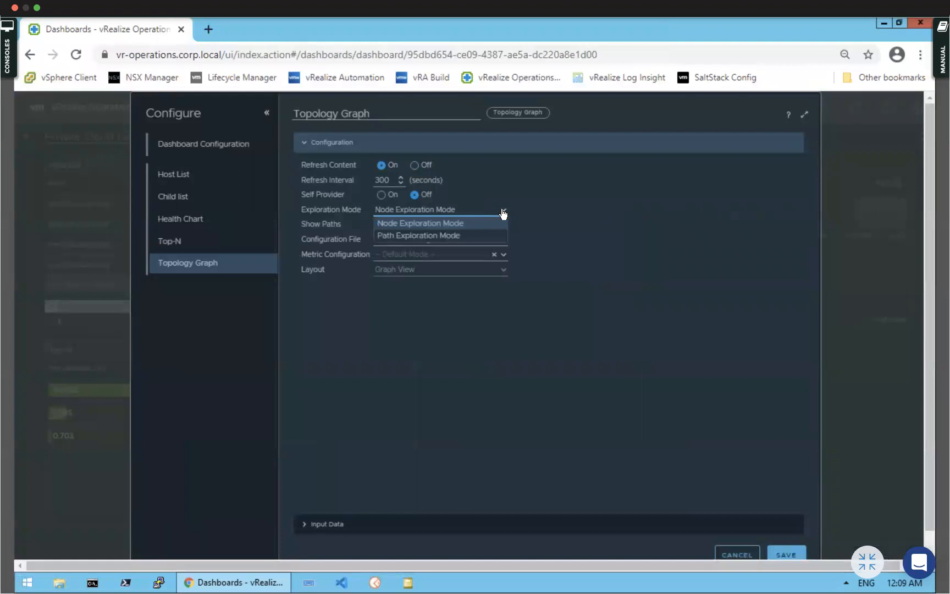
click(430, 222)
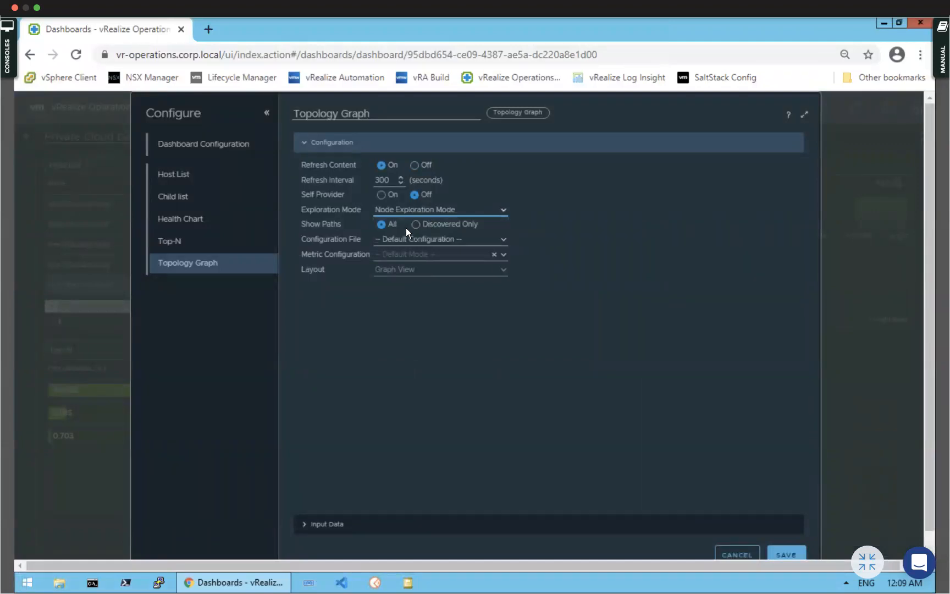
click(502, 240)
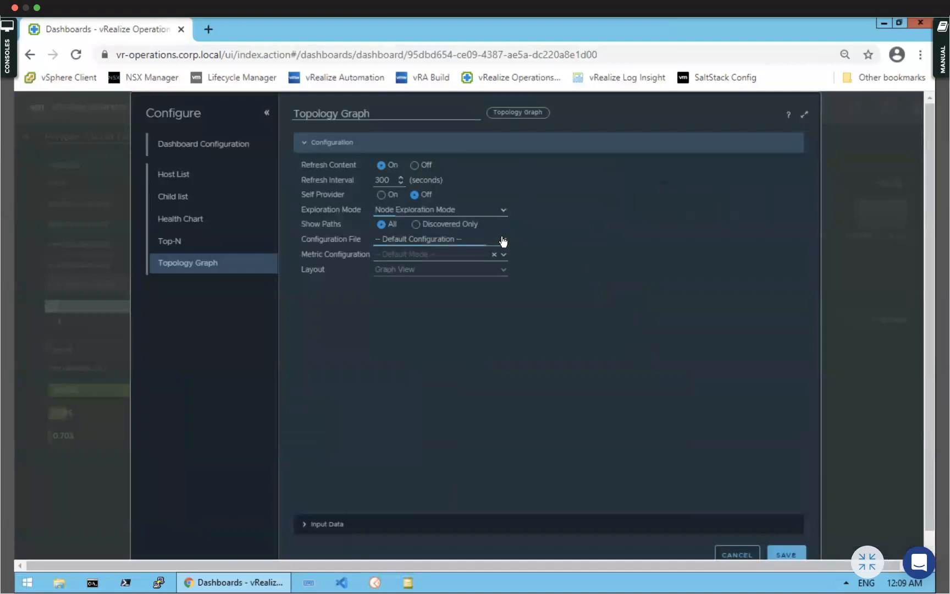
click(502, 240)
click(503, 255)
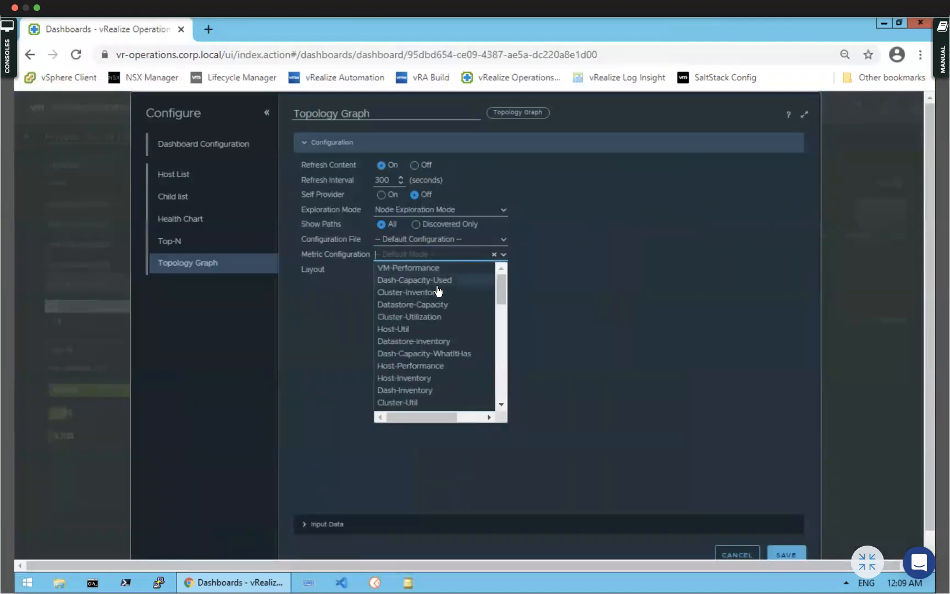
click(411, 380)
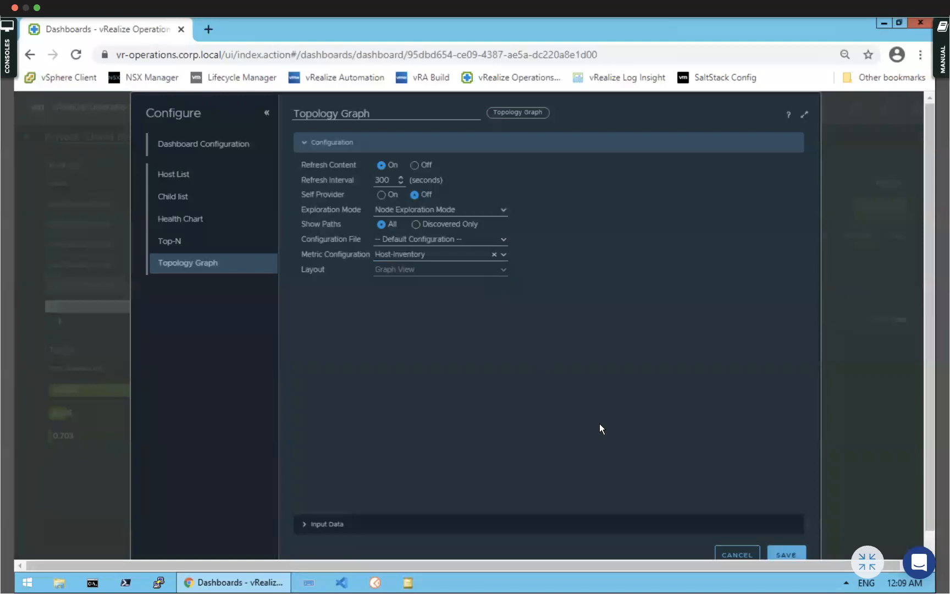
click(307, 519)
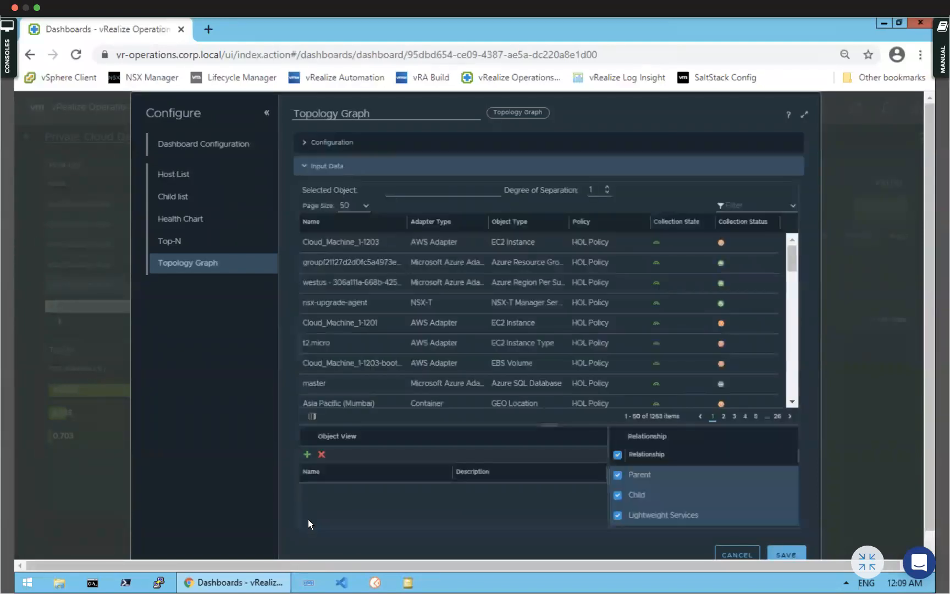
click(787, 555)
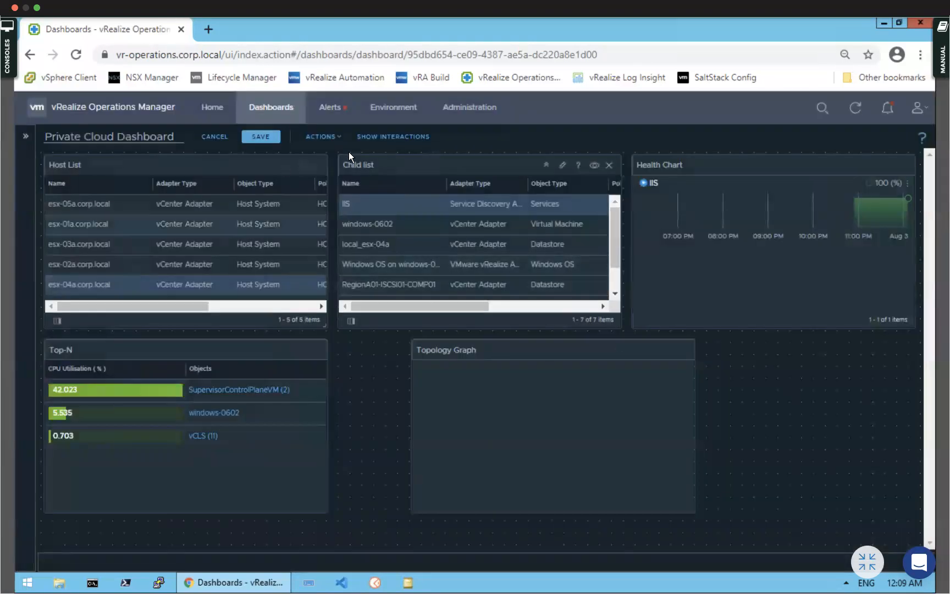
Wire Host List's output into the Topology Graph, then move the graph beside Top-N
click(393, 137)
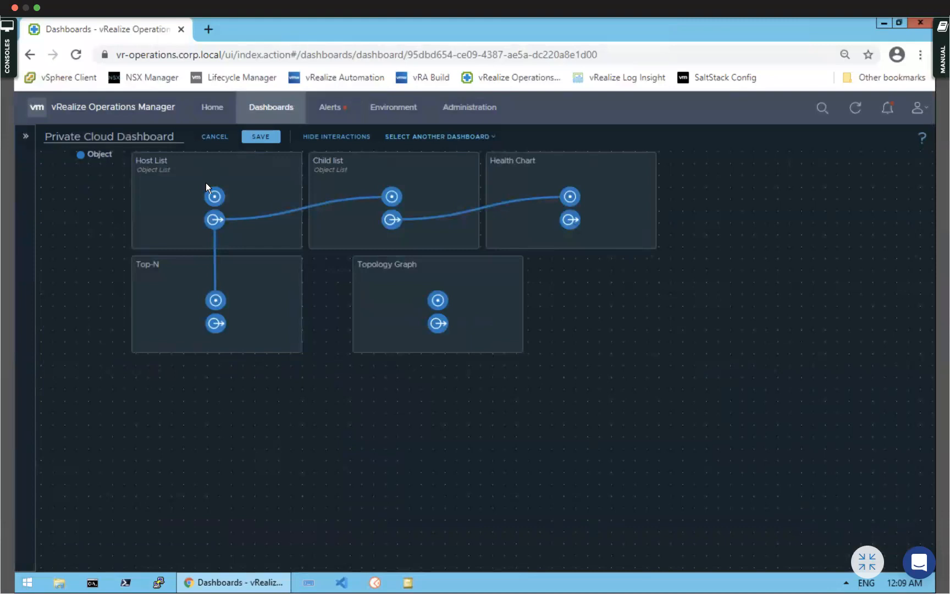
drag(216, 220, 439, 299)
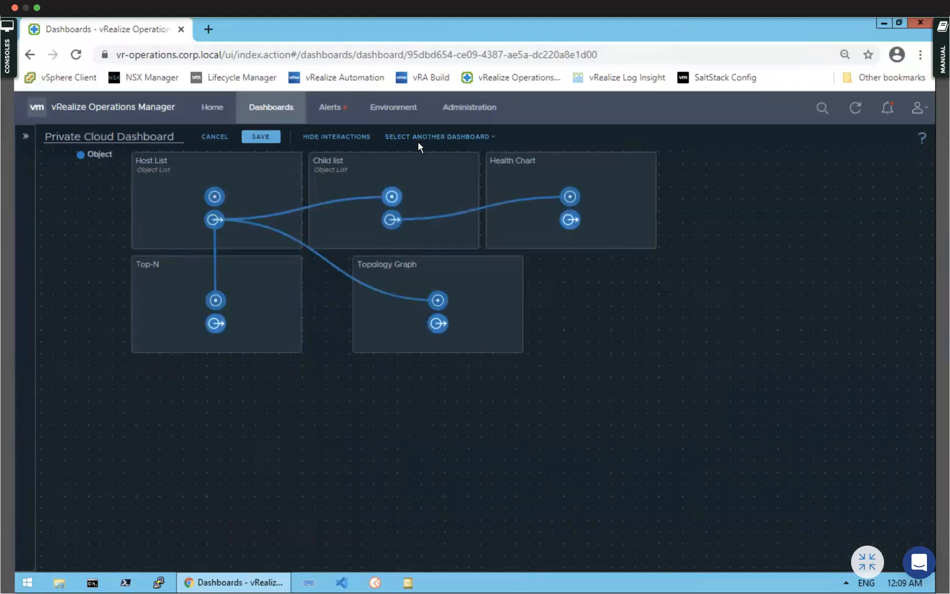
click(347, 138)
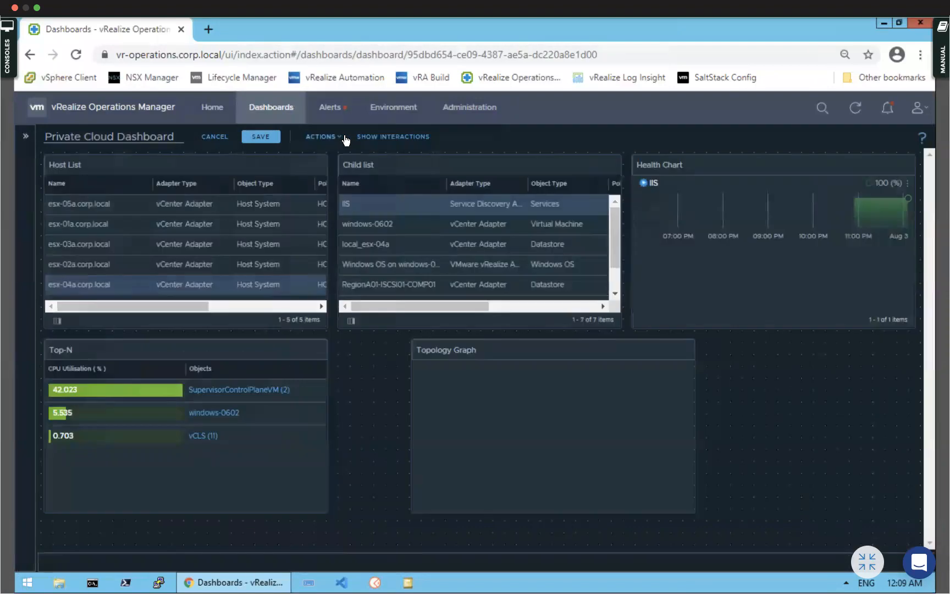
drag(502, 350, 428, 346)
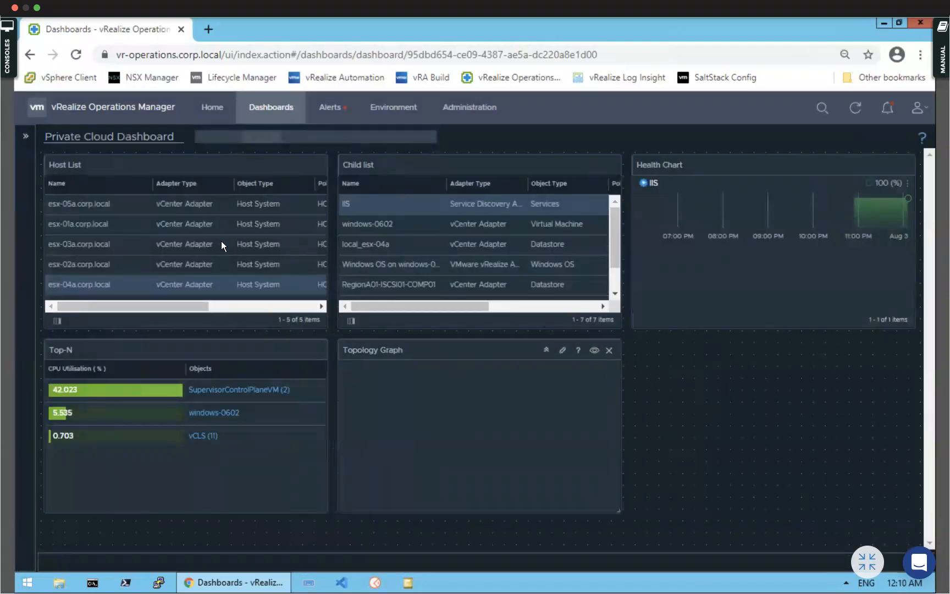
Test the links with host esx-03a, save the dashboard, and widen the Topology Graph rightward
click(186, 242)
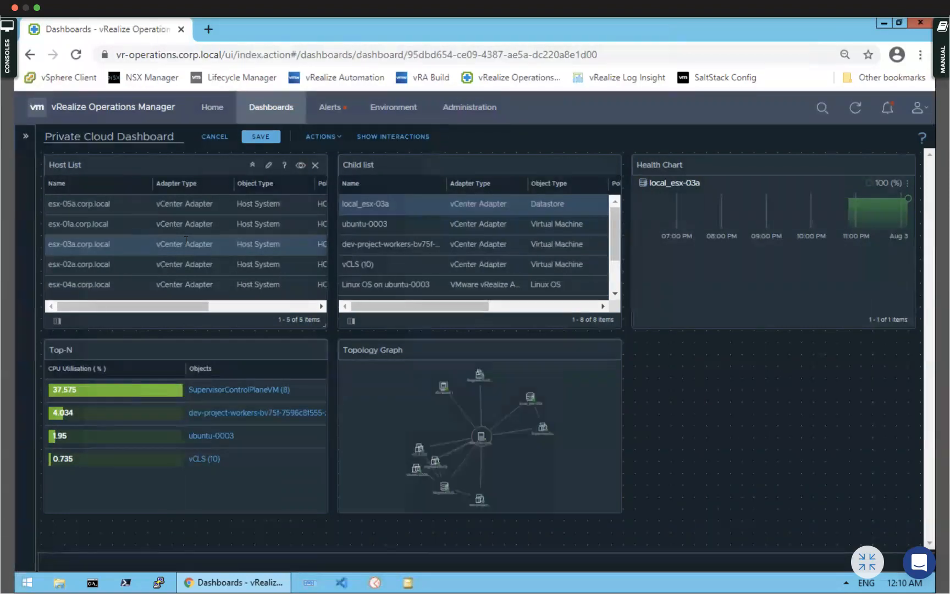
click(261, 136)
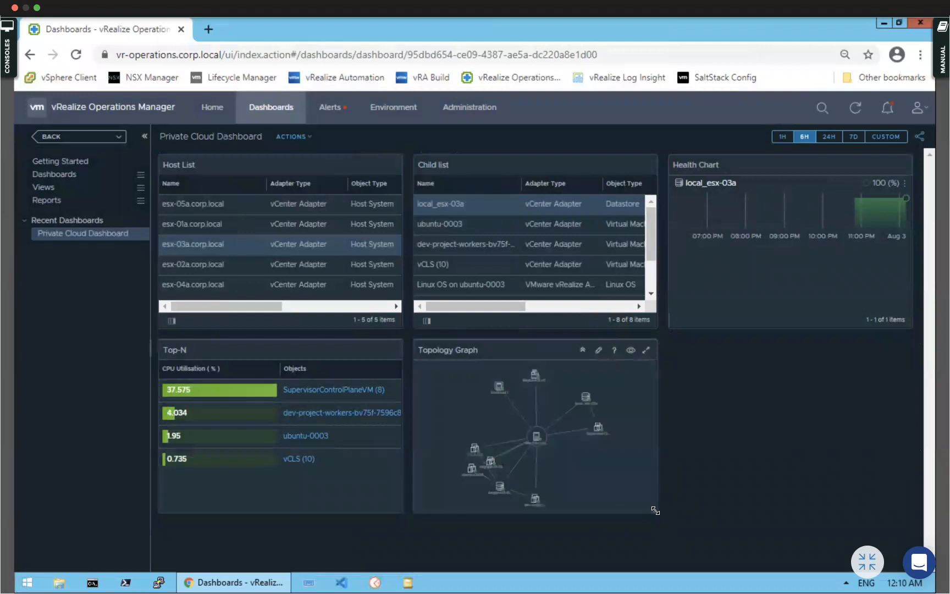
drag(685, 507, 871, 493)
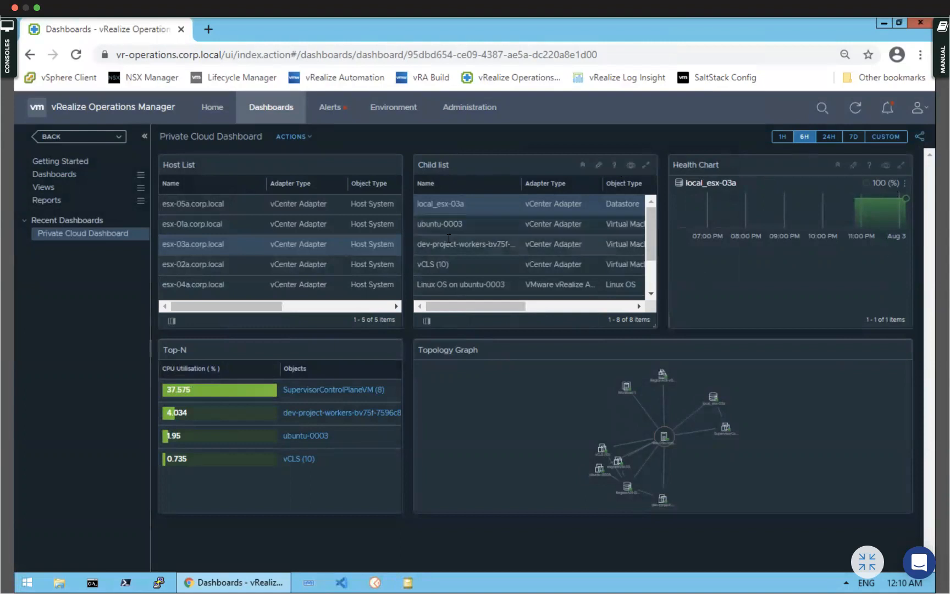
Select dev-project-workers in Child list and switch the time range from 24H and 7D to 1H
click(454, 245)
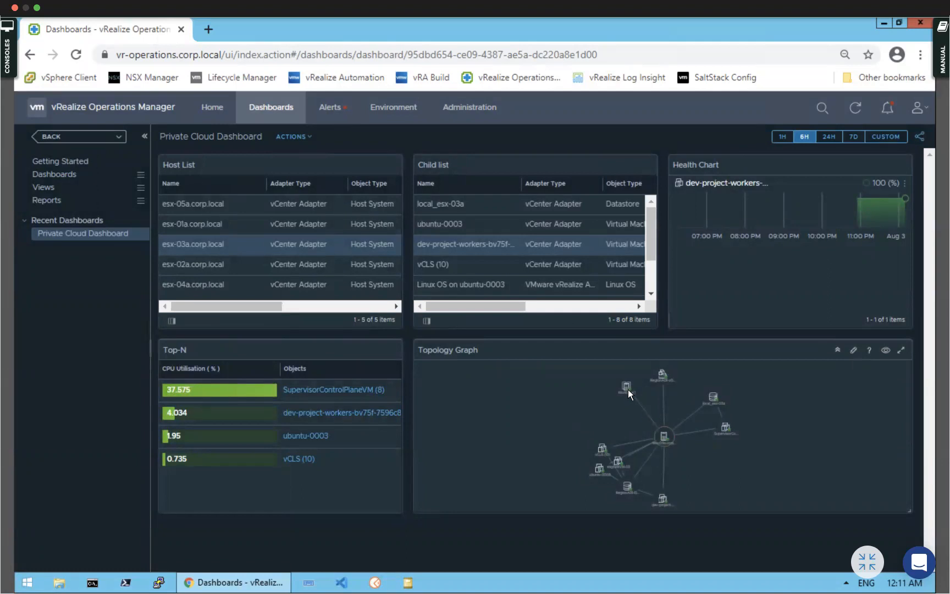
mouse_move(627, 390)
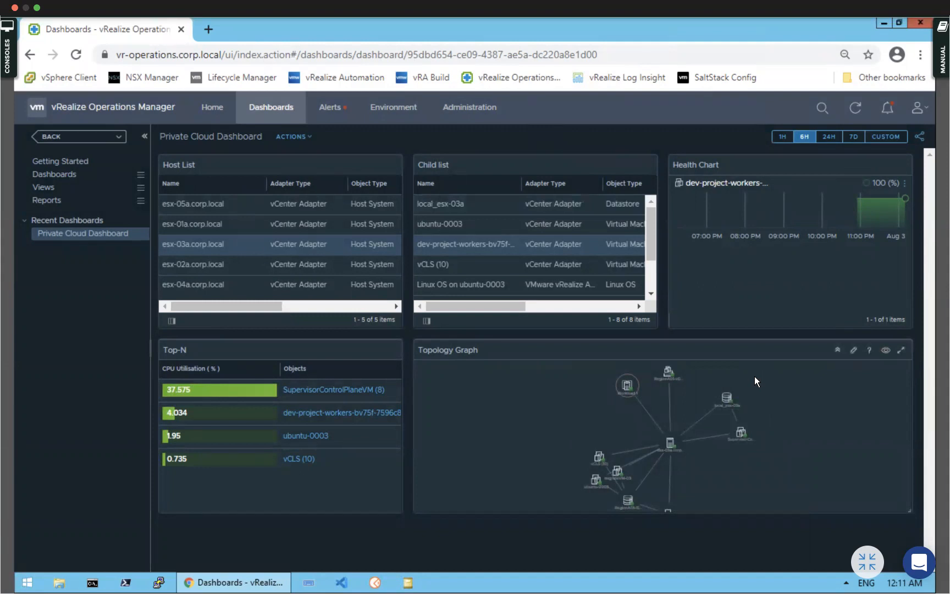
click(830, 136)
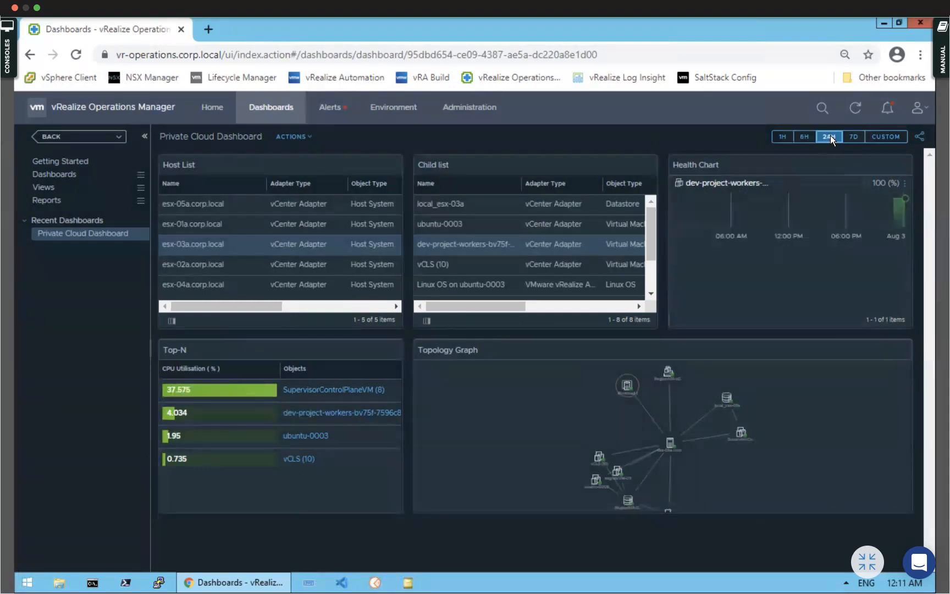
click(859, 136)
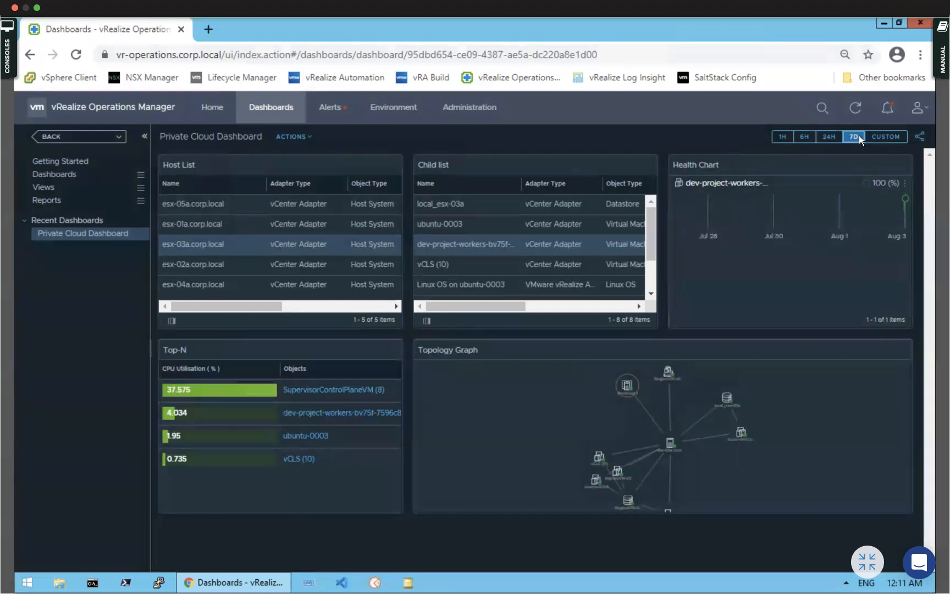
click(788, 137)
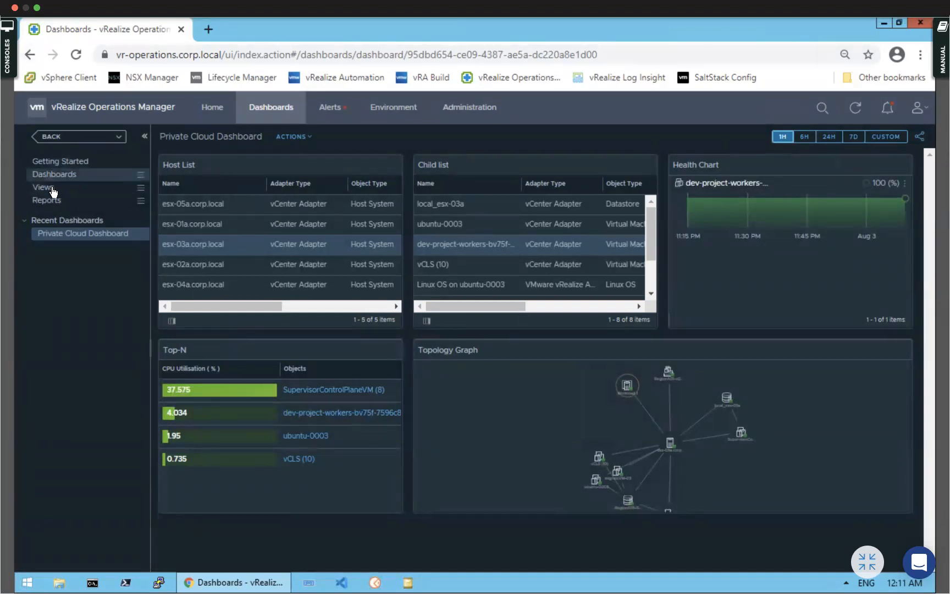
mouse_move(53, 191)
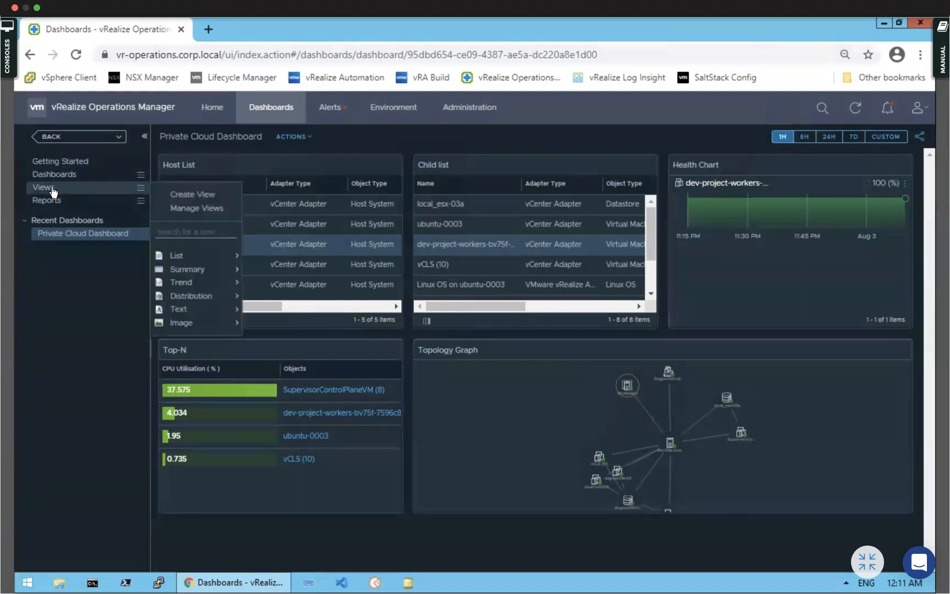
Create a new view named 'VM view for CPU and Memory Utilization', correcting a typo
click(206, 194)
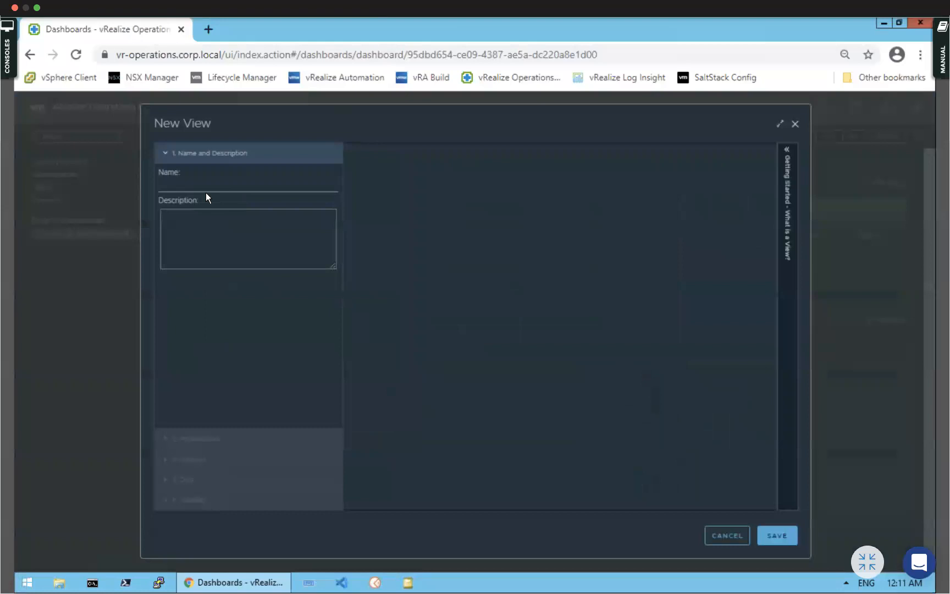
click(178, 184)
text(VM view )
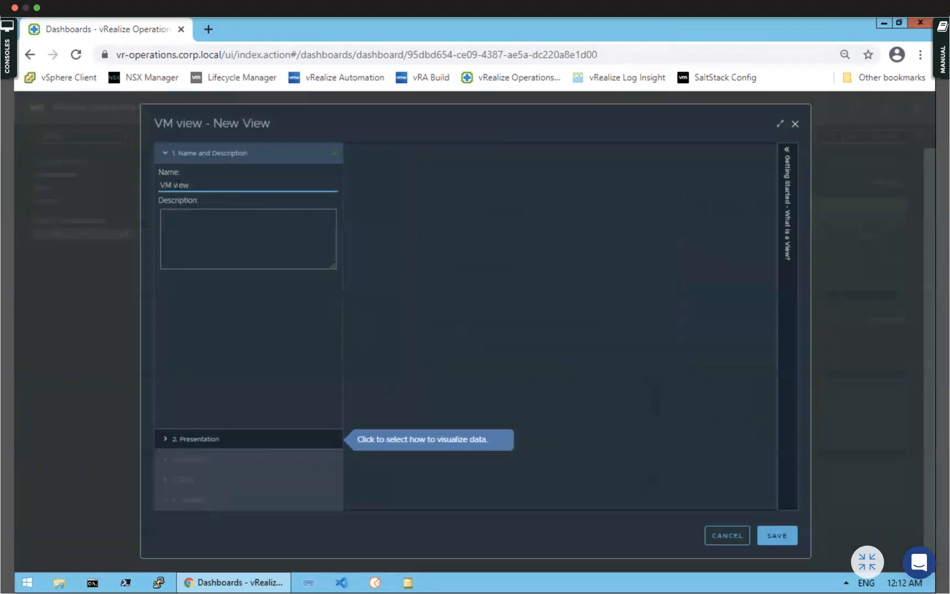
text(for CPU , Memory n)
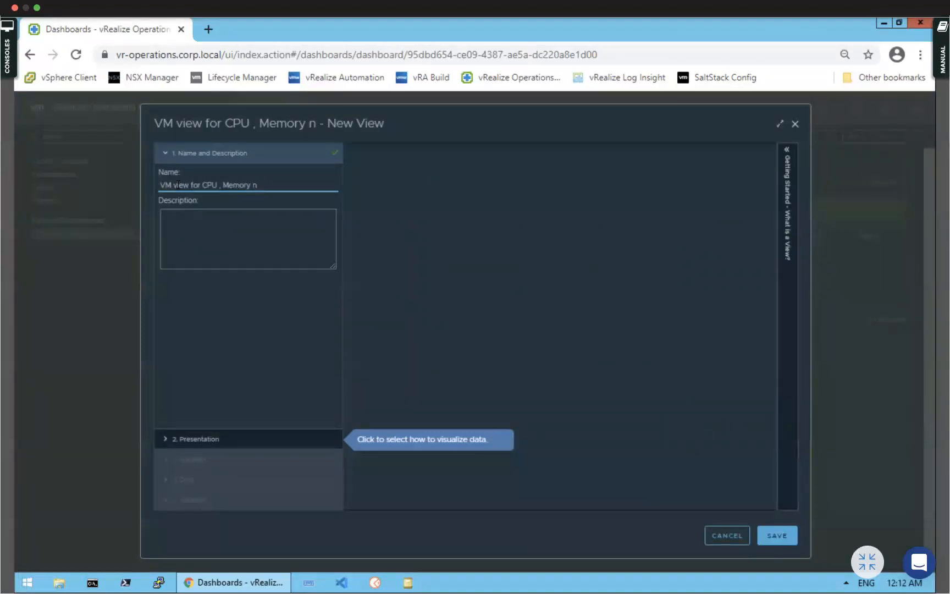
key(BackSpace)
key(BackSpace)
key(BackSpace)
key(BackSpace)
key(BackSpace)
key(BackSpace)
key(BackSpace)
key(BackSpace)
key(BackSpace)
key(BackSpace)
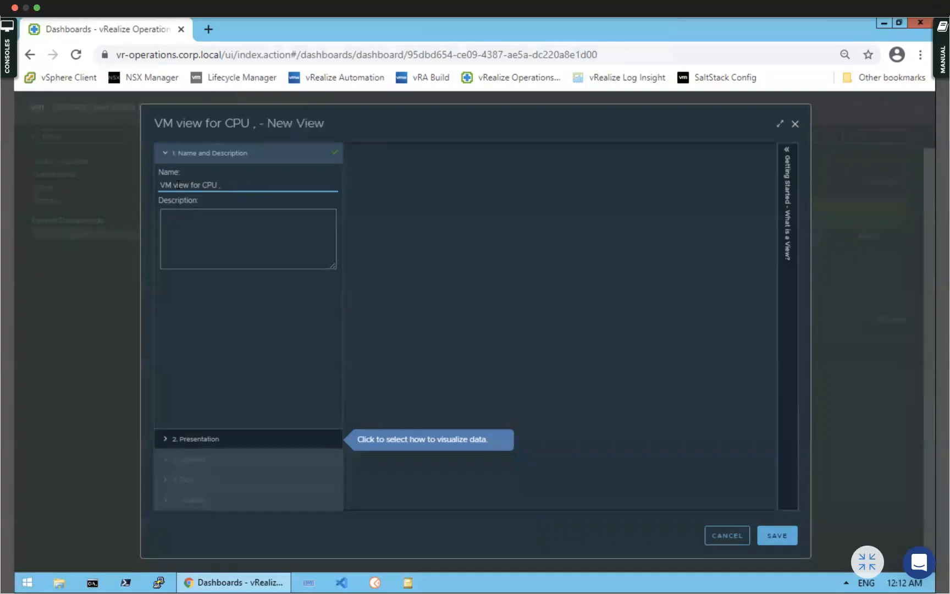
text(and )
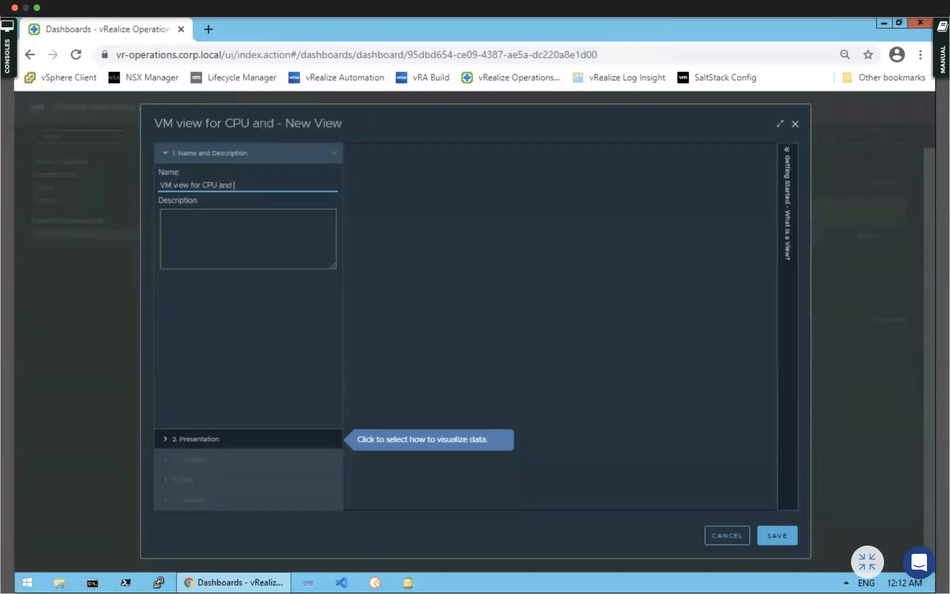
text(Memory Util)
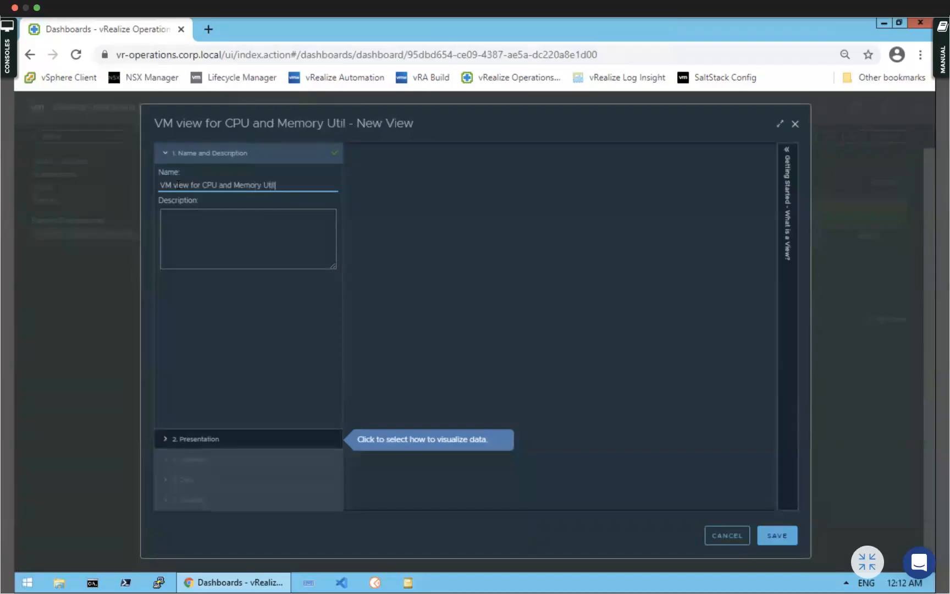
text(ization)
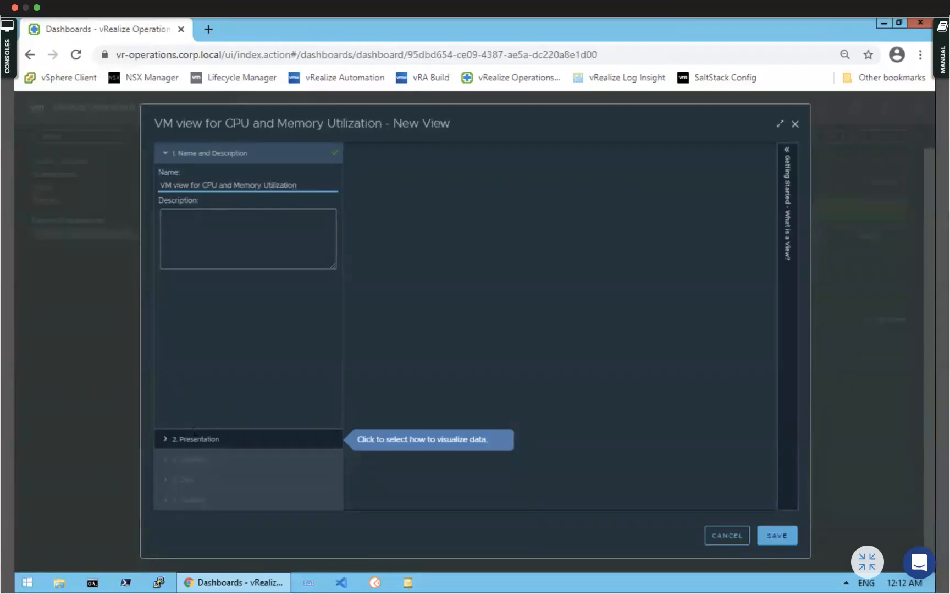
Give the view List presentation and vCenter Adapter's Virtual Machine as its subject
click(167, 436)
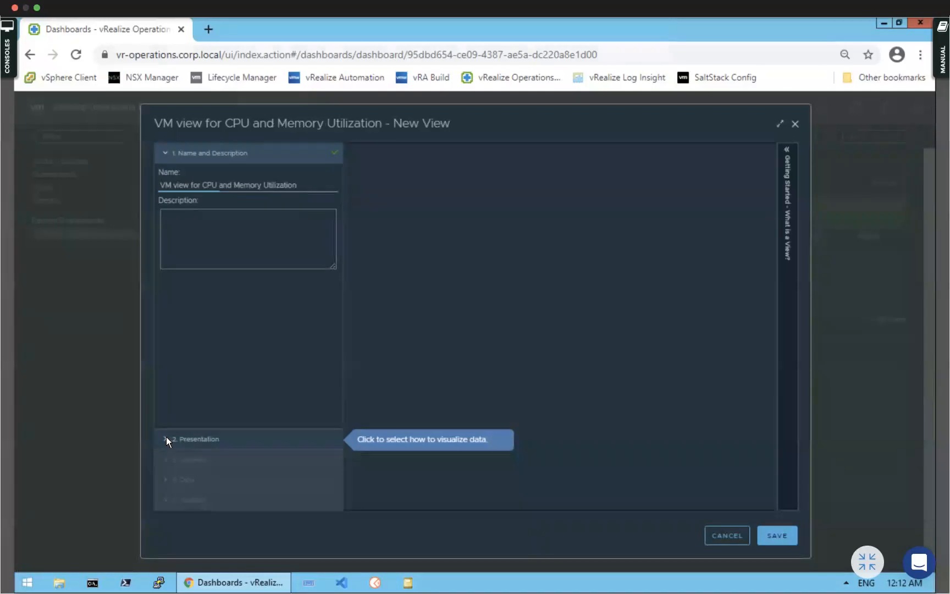
click(181, 193)
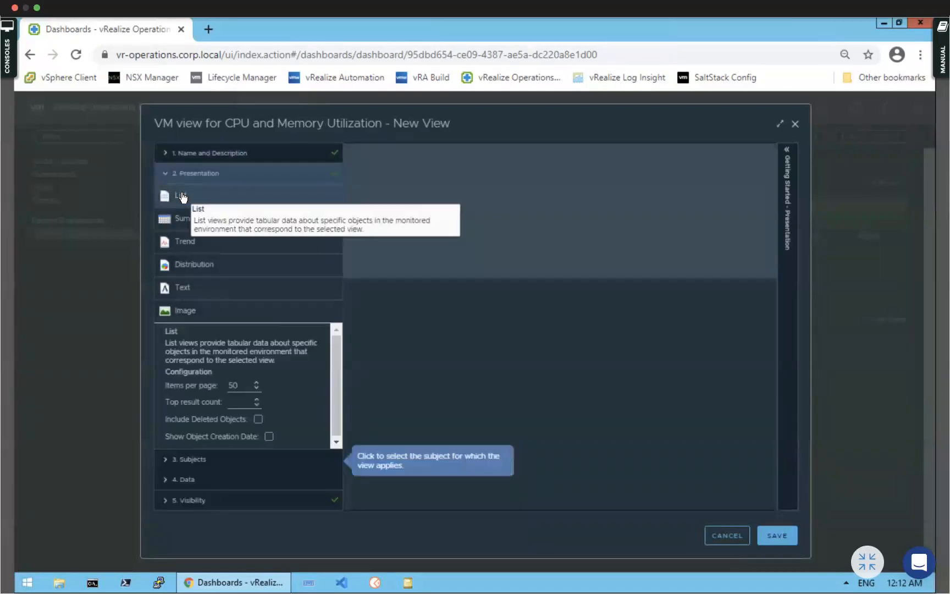
click(167, 458)
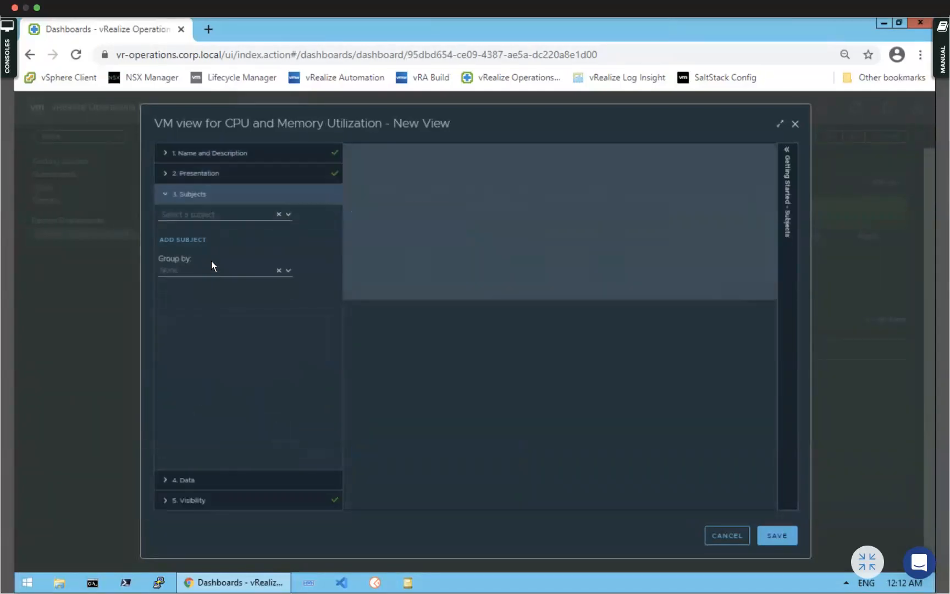
click(288, 215)
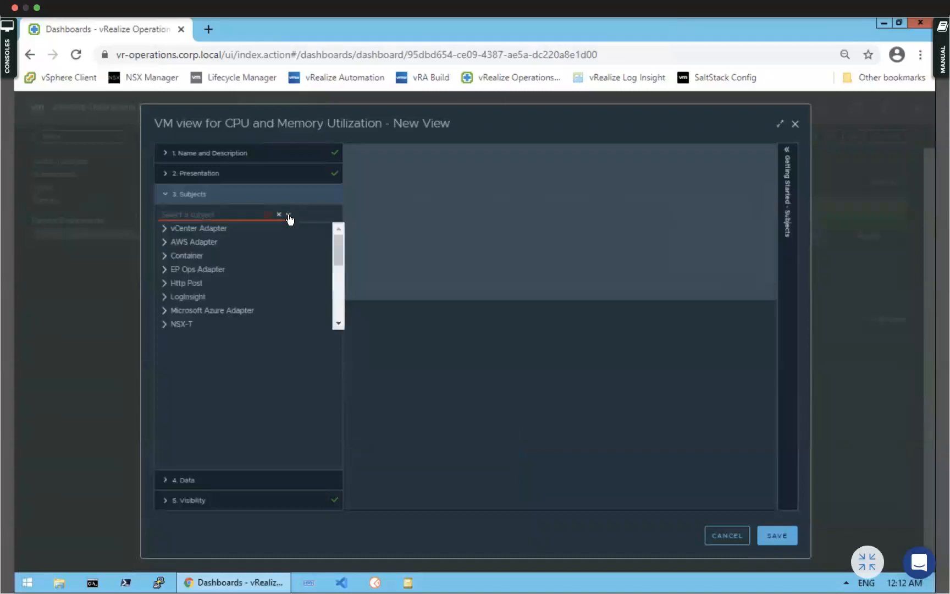
click(164, 229)
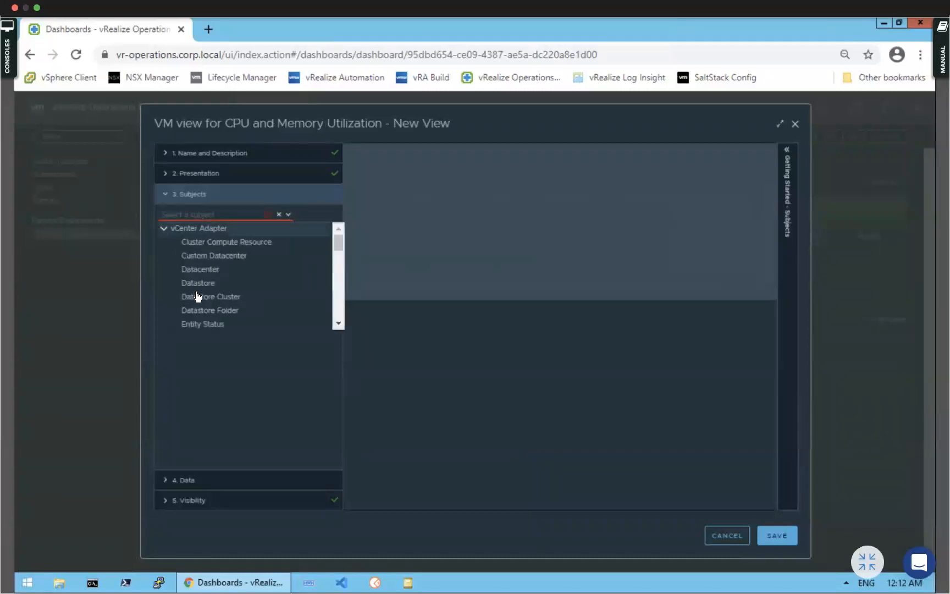
scroll(197, 296, down, 1)
scroll(209, 297, down, 5)
scroll(222, 301, up, 3)
scroll(222, 298, up, 3)
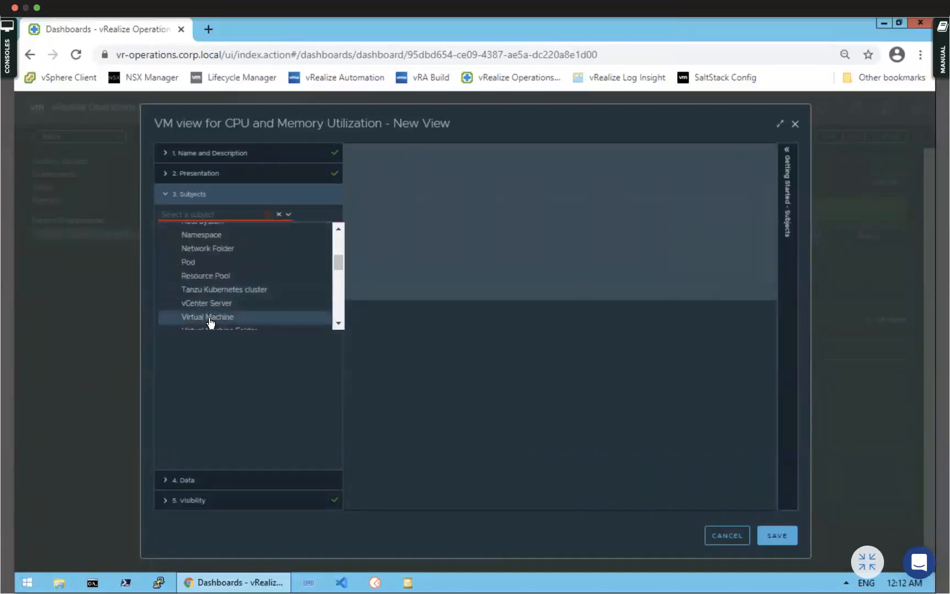
click(209, 317)
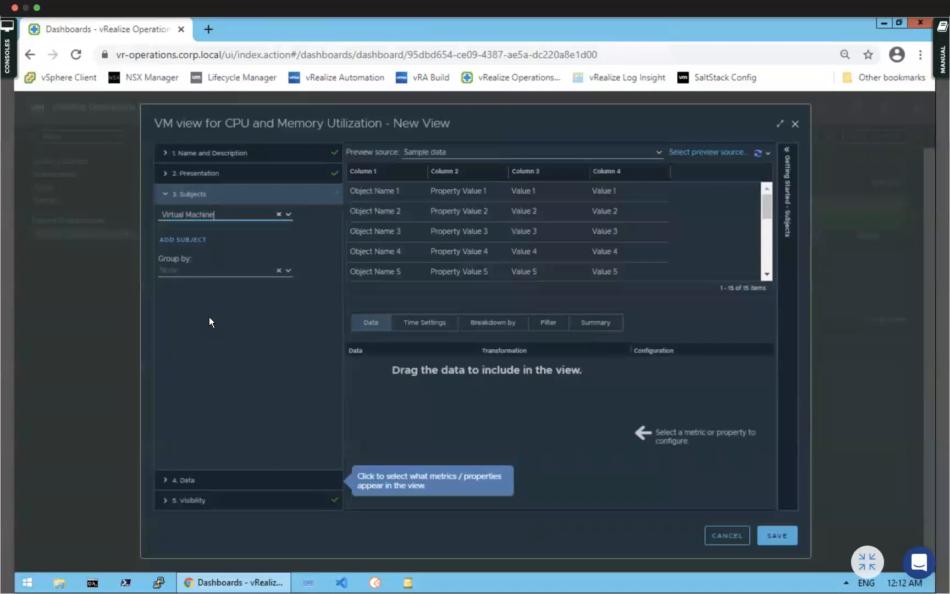
Add the CPU Usage (%) metric to the view's data
click(164, 480)
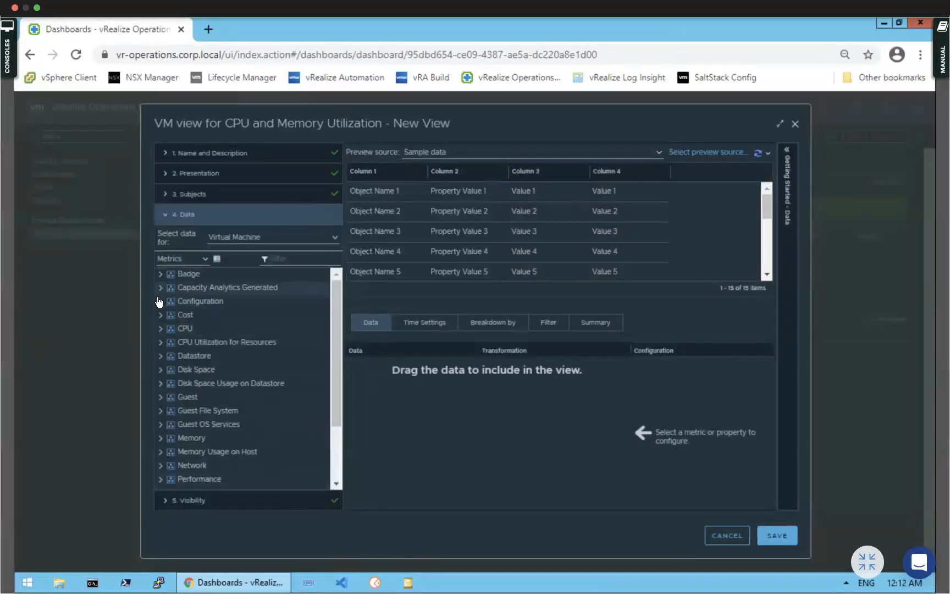
click(159, 302)
click(160, 302)
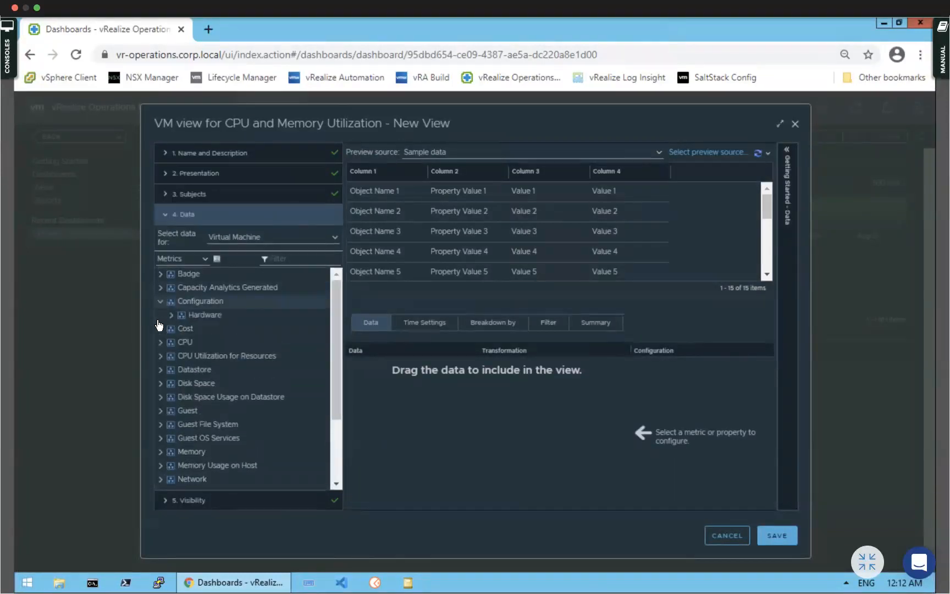
click(161, 332)
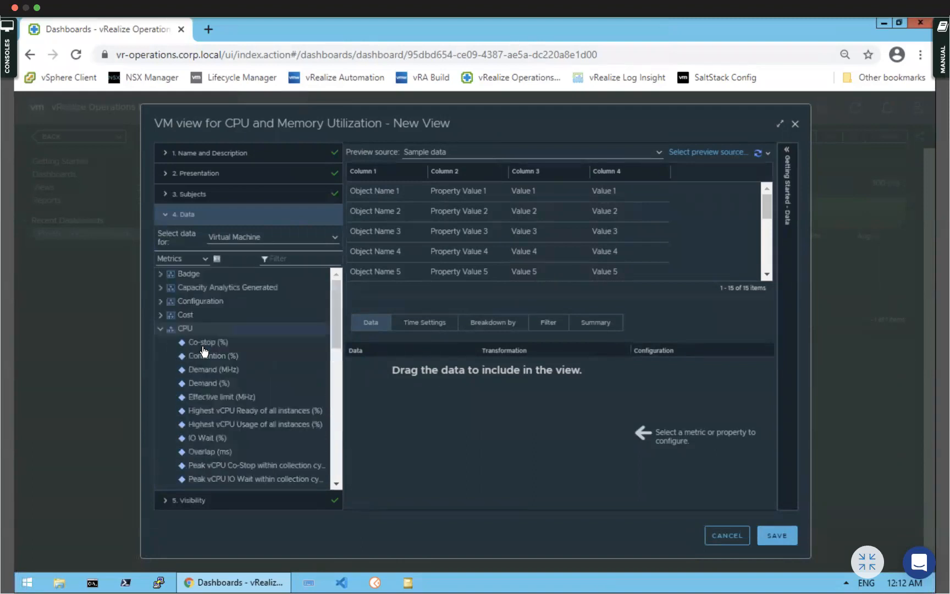
scroll(219, 450, down, 2)
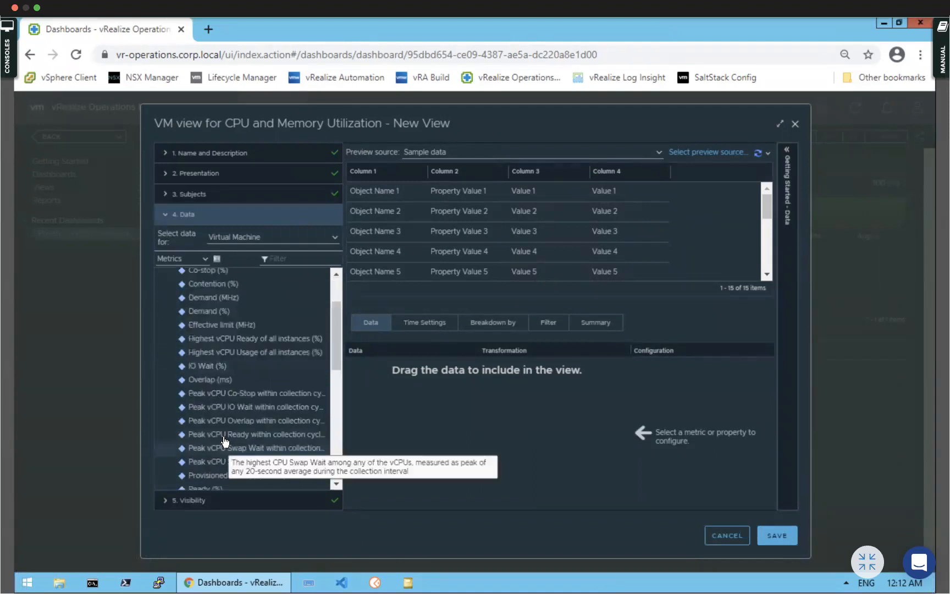
scroll(223, 442, down, 2)
scroll(223, 440, down, 2)
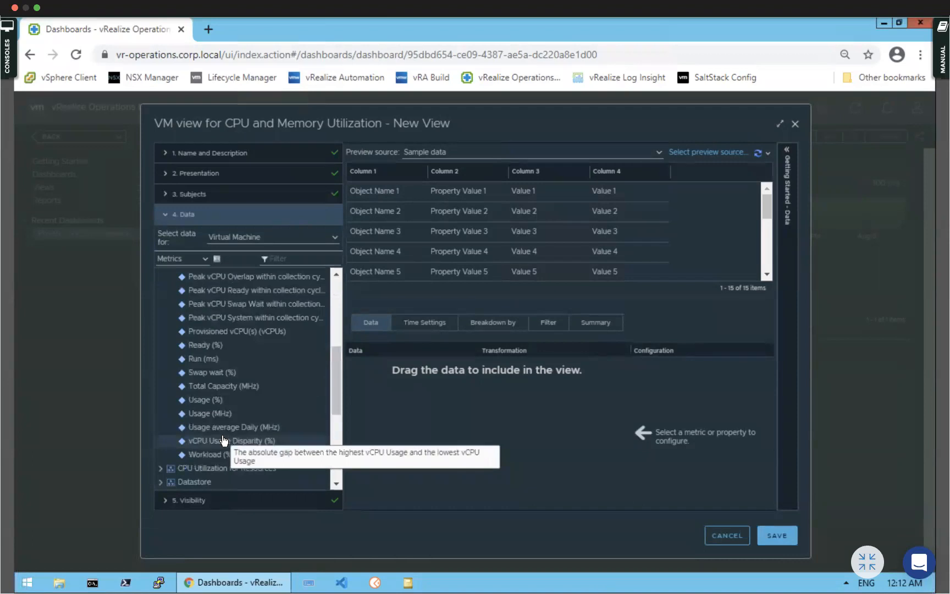
double_click(212, 401)
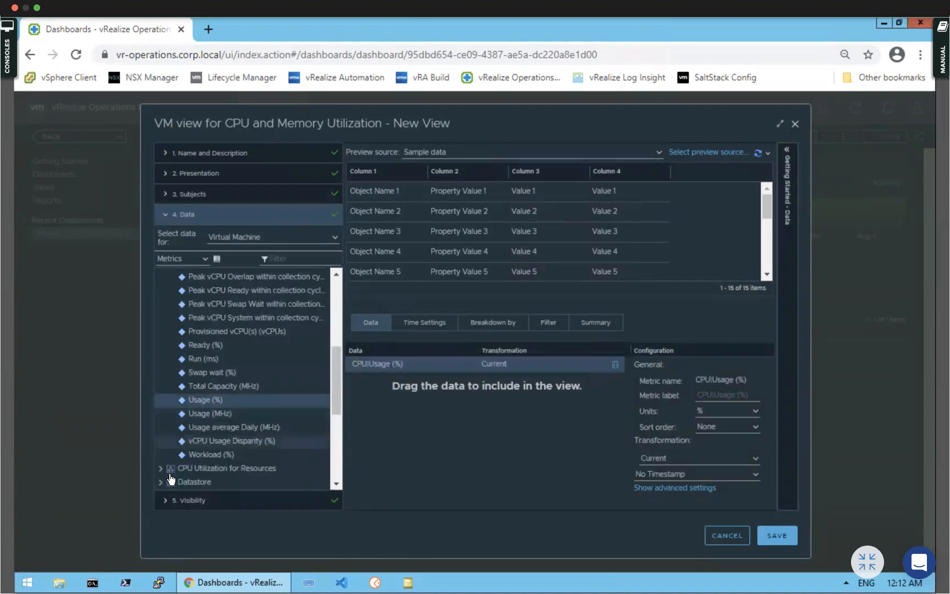
scroll(215, 414, down, 2)
scroll(214, 414, down, 4)
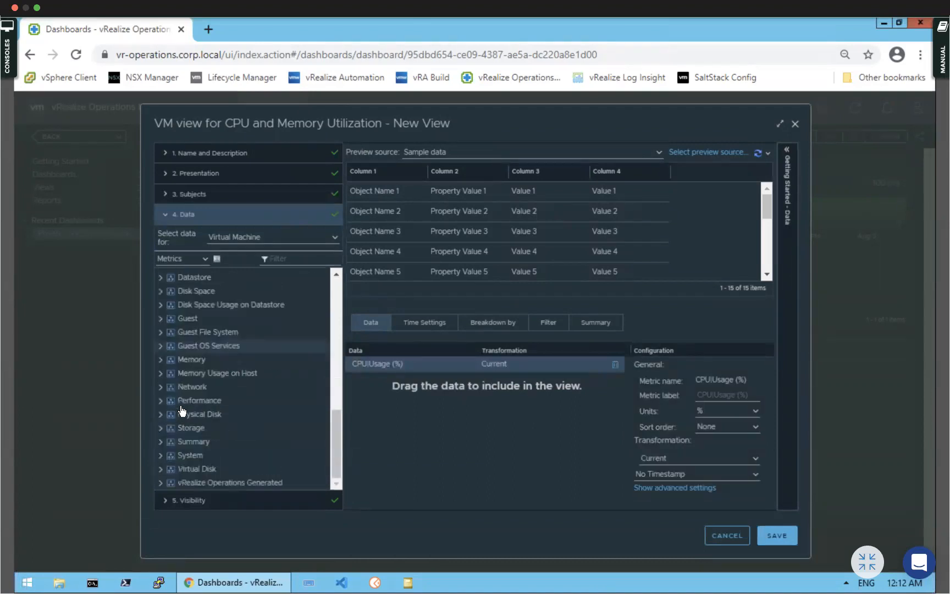
Add Memory Usage (%) and Availability metrics, removing a duplicate CPU Usage (%) entry
click(162, 361)
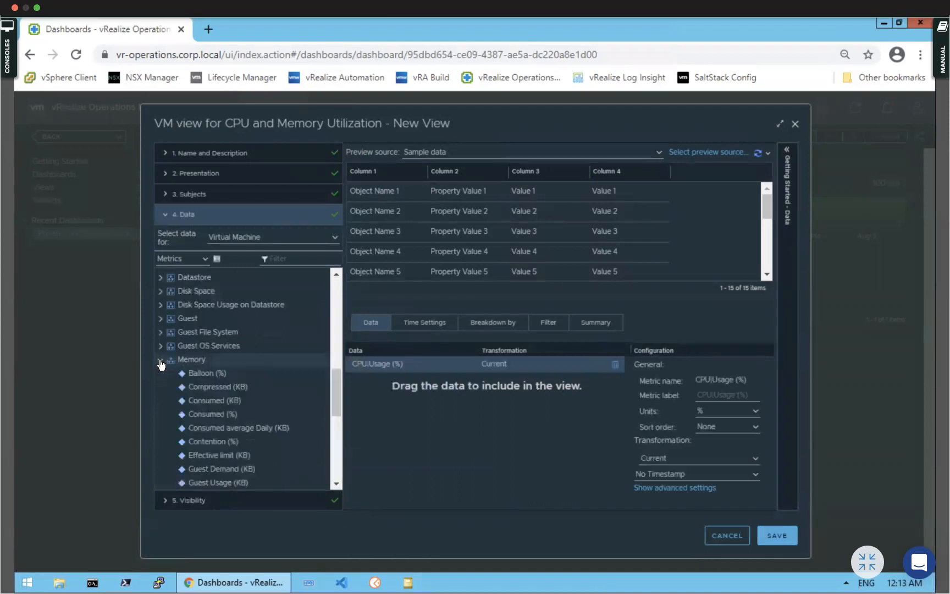
scroll(234, 385, up, 4)
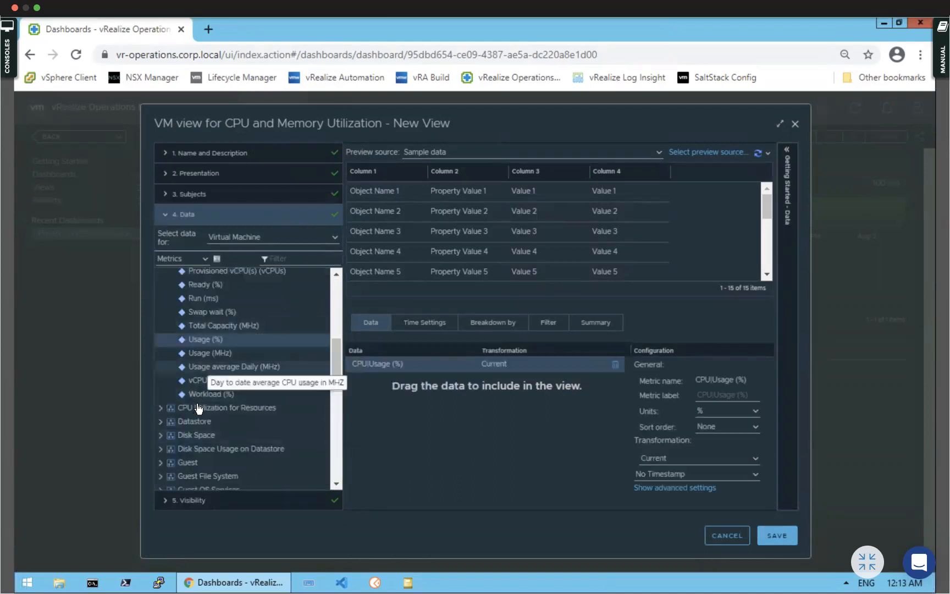
double_click(205, 339)
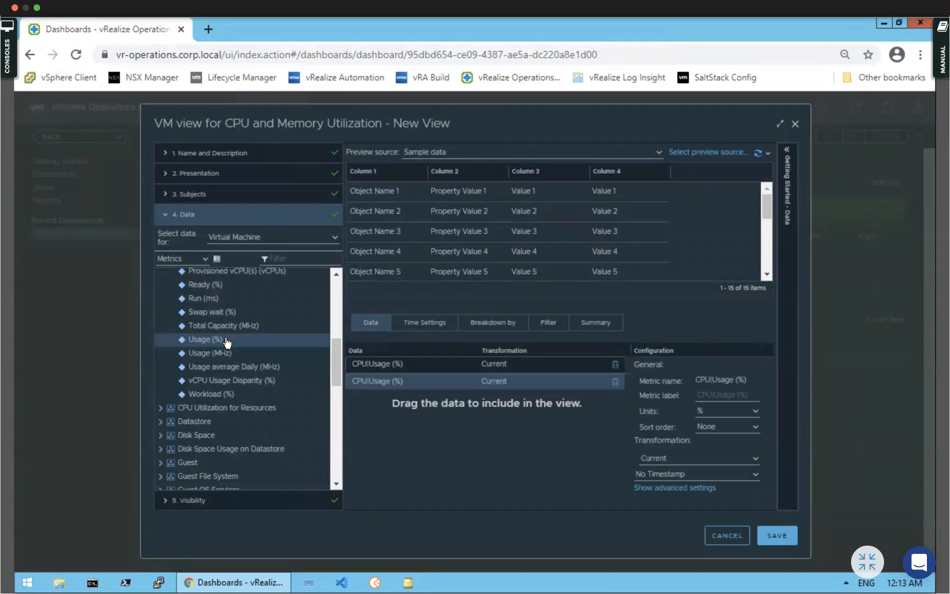
click(615, 382)
scroll(220, 388, down, 1)
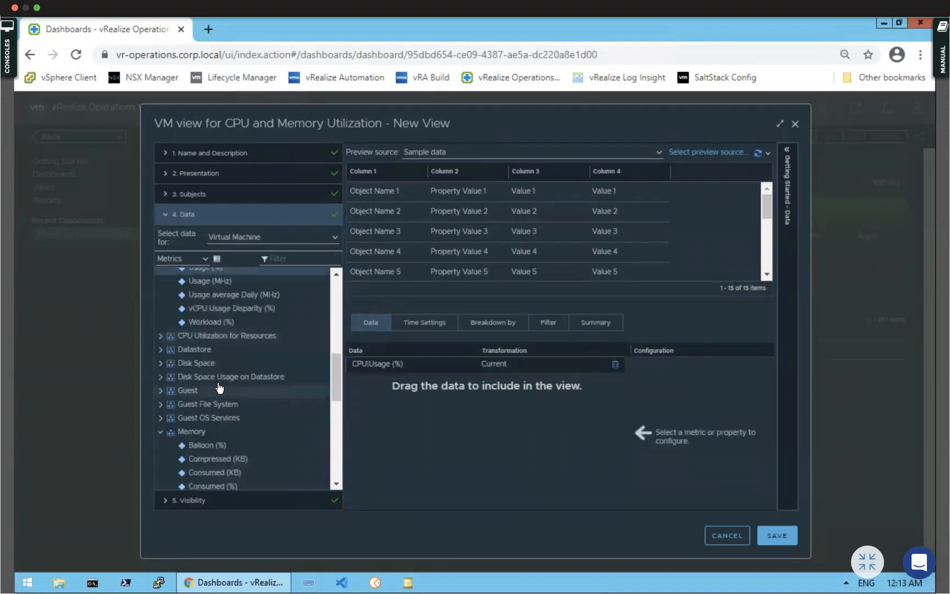
scroll(218, 388, down, 3)
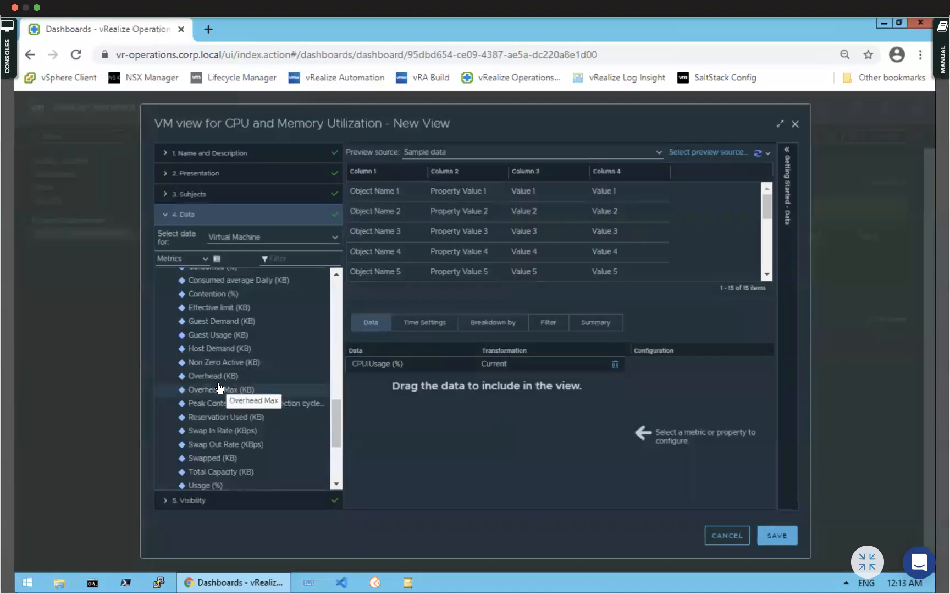
double_click(219, 485)
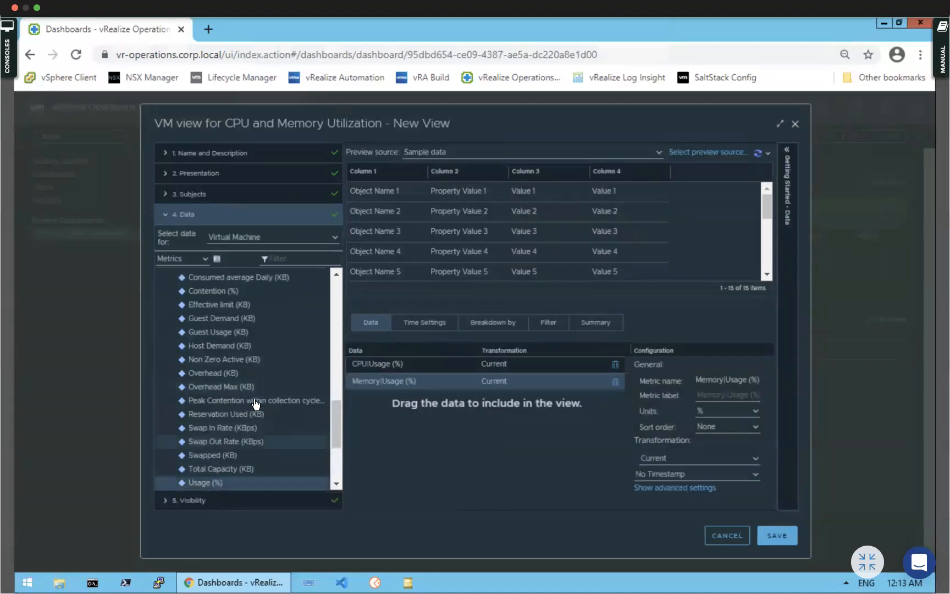
scroll(256, 400, down, 2)
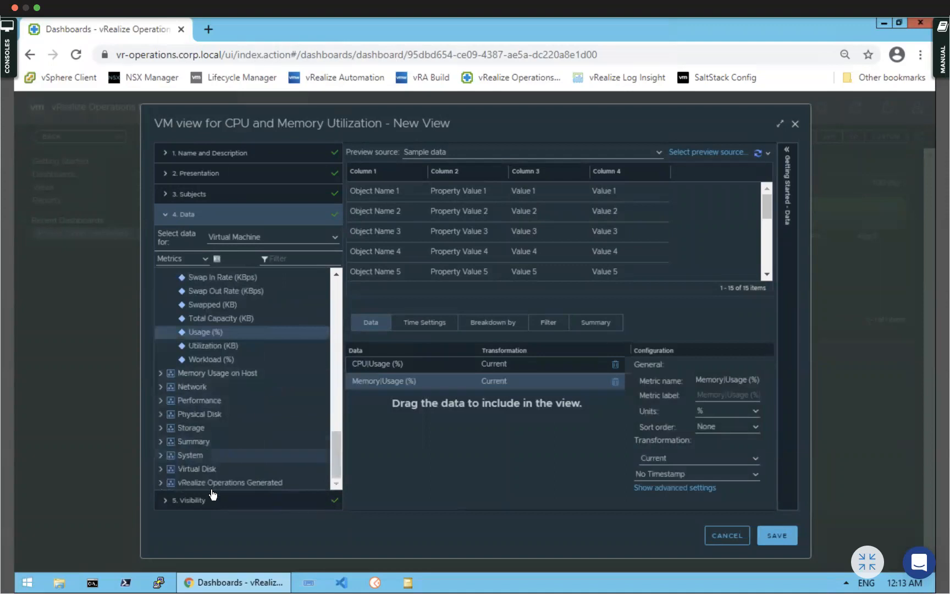
click(161, 483)
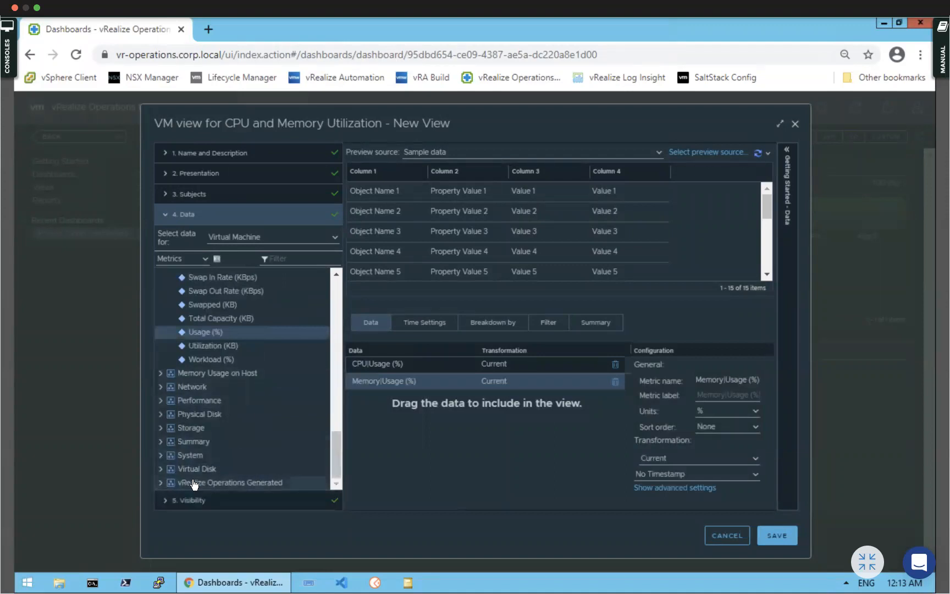
scroll(261, 441, down, 2)
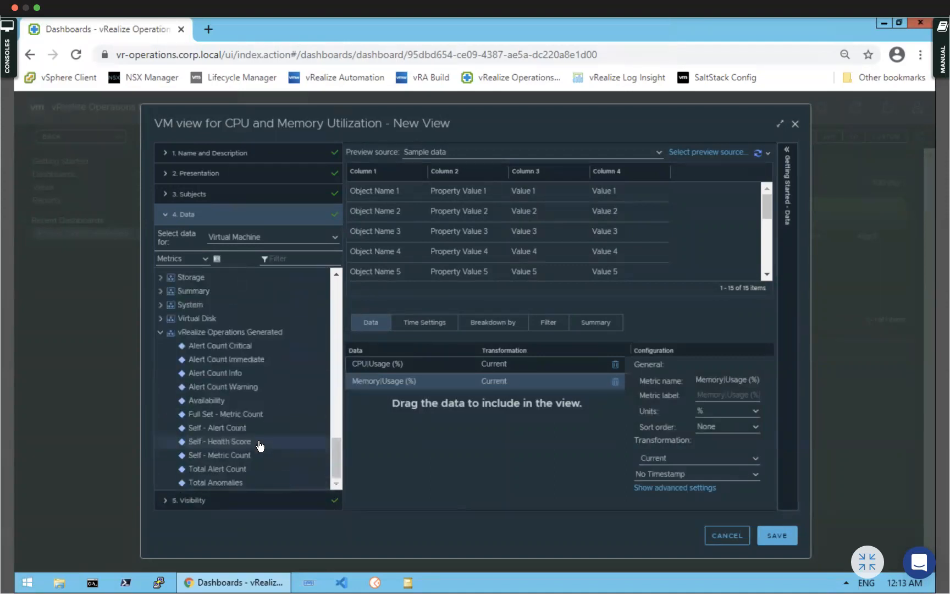
double_click(219, 402)
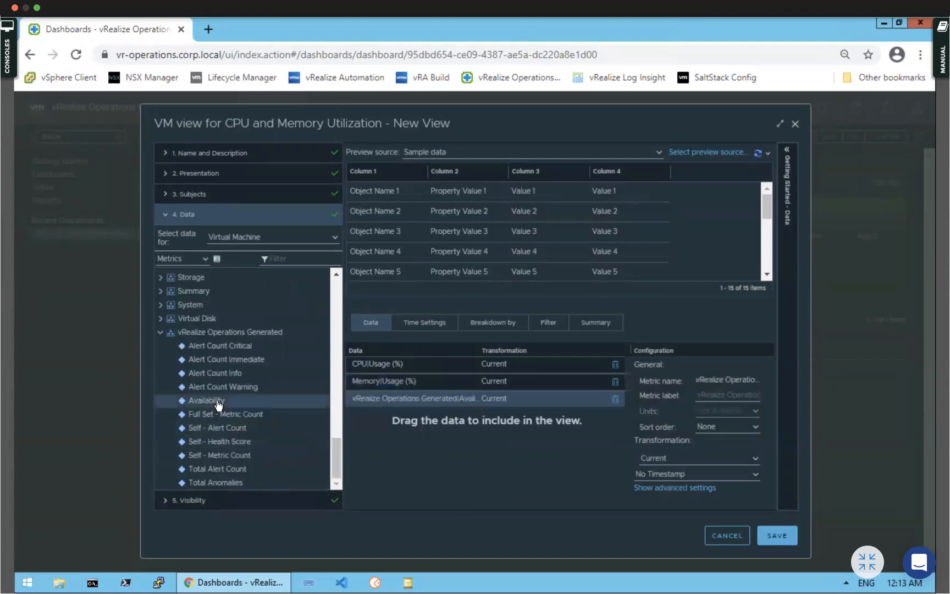
Set the view's relative date range to the last 30 days and save it
click(432, 325)
click(390, 416)
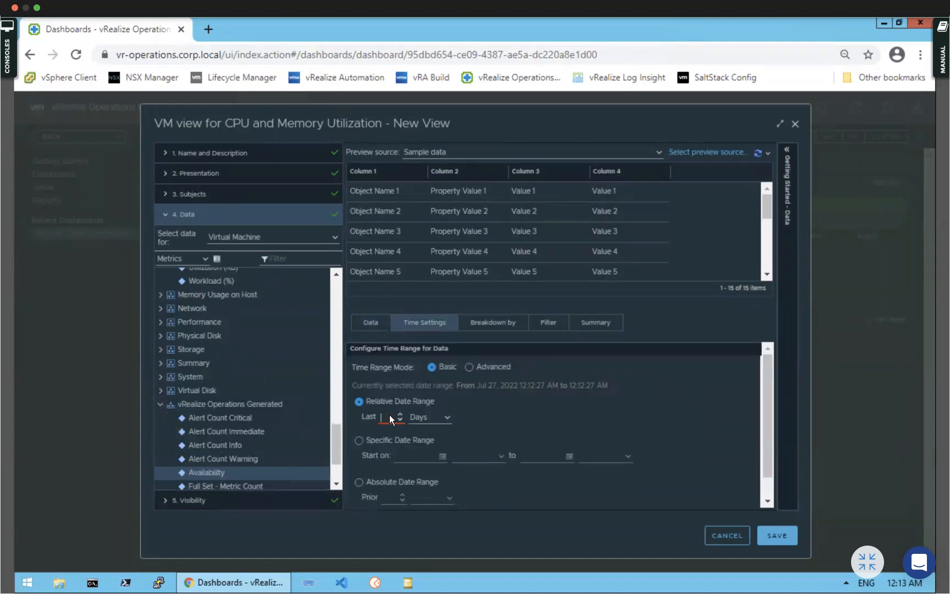
text(30)
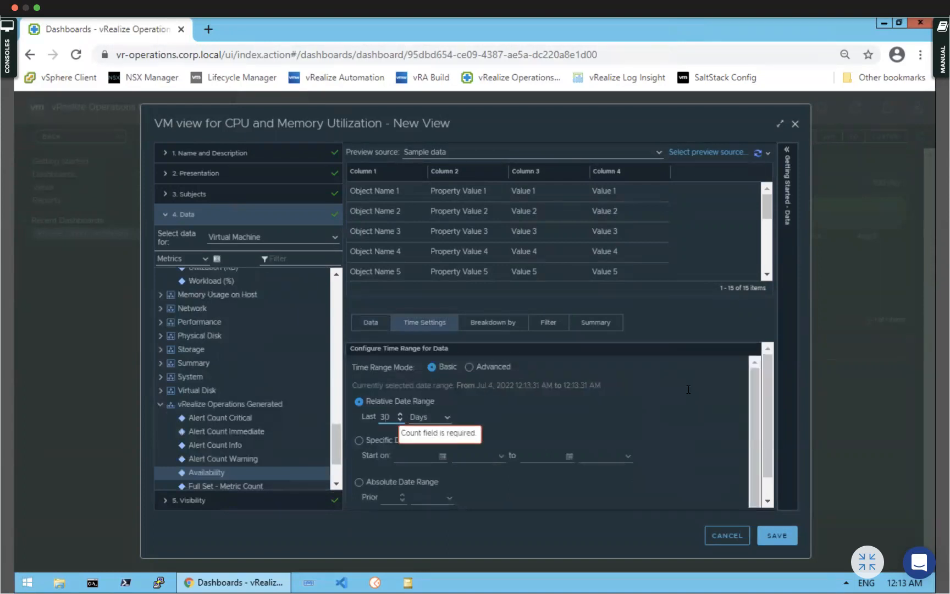
click(781, 538)
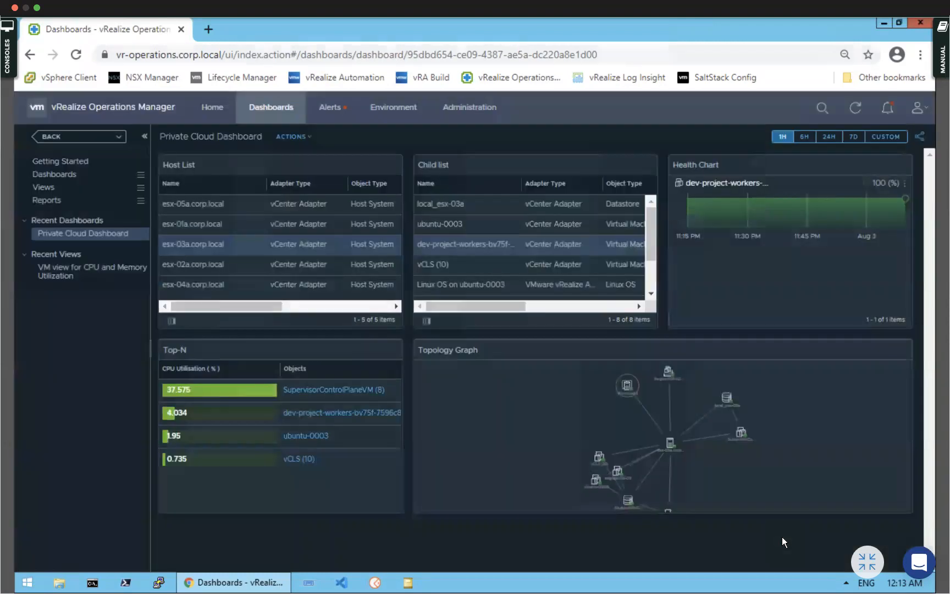
Open the saved CPU and memory view and preview it against the Private Cloud vCenter Server
click(50, 269)
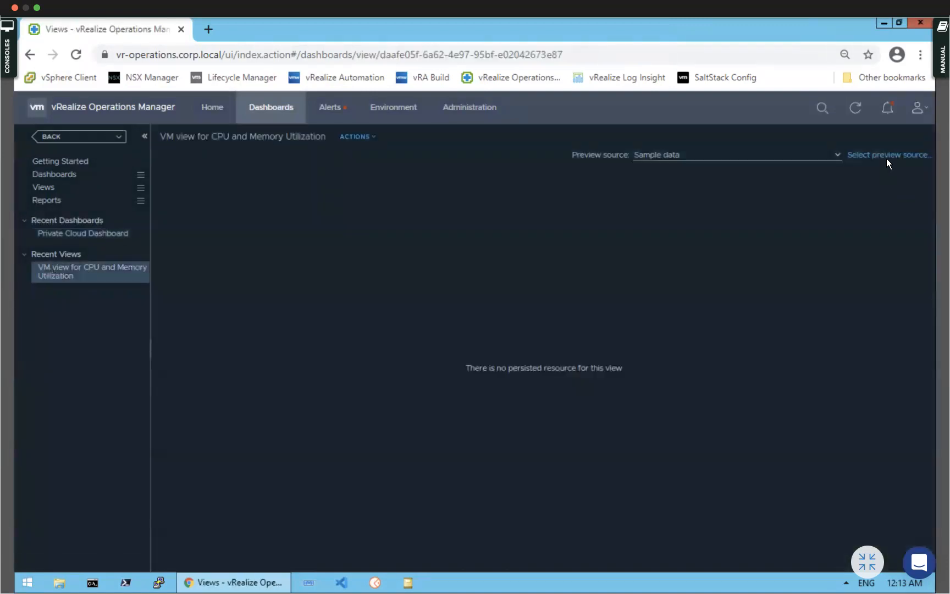
click(886, 155)
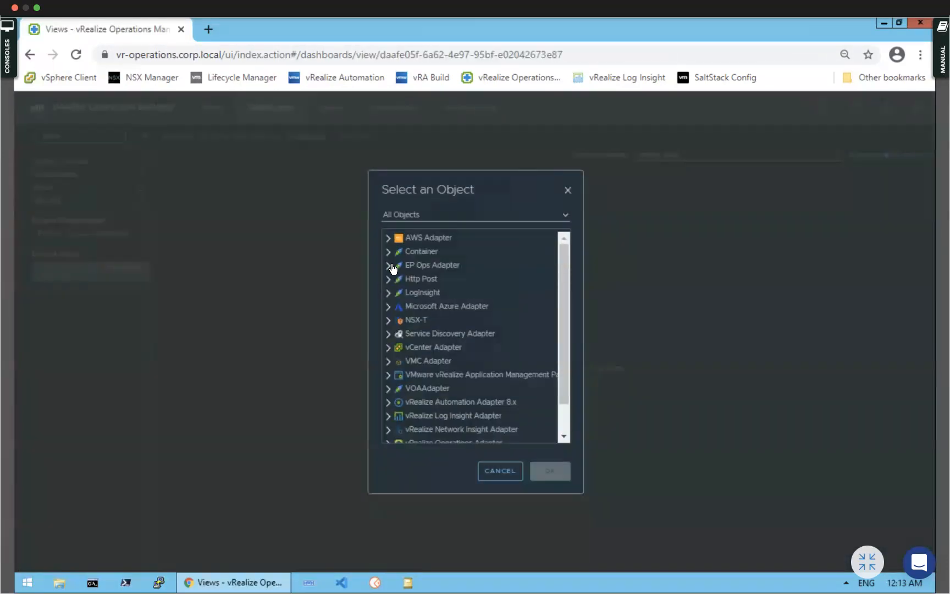
click(387, 348)
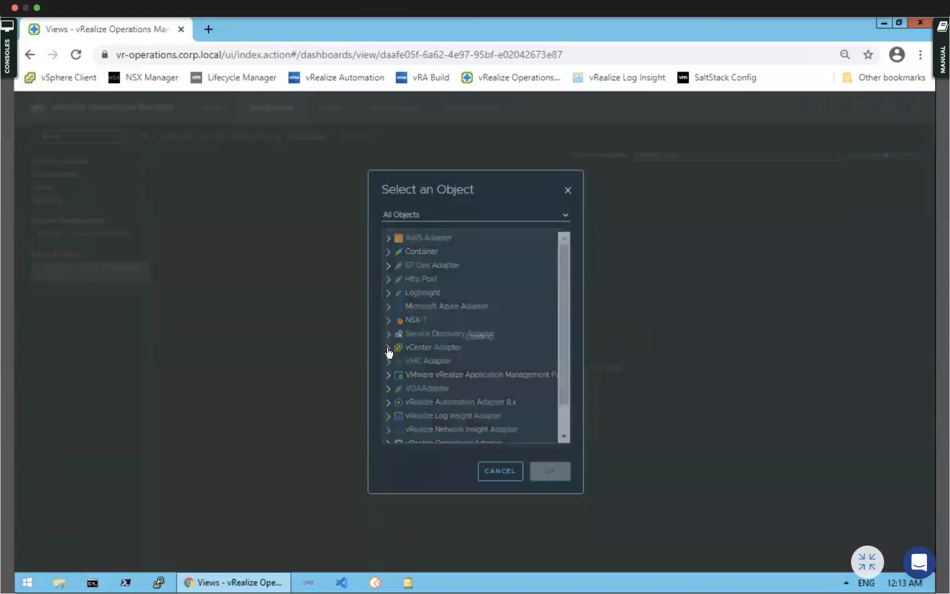
scroll(435, 379, down, 4)
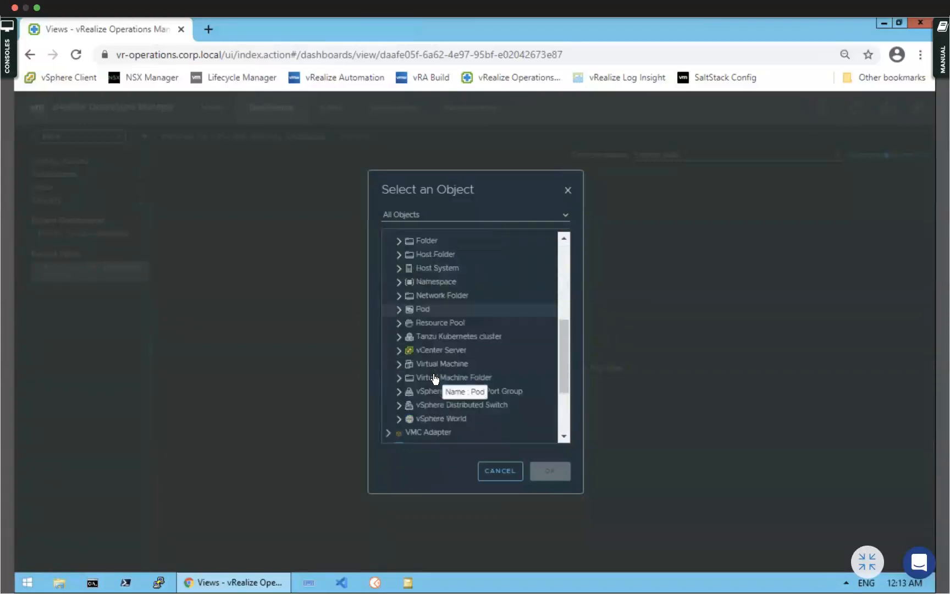
scroll(434, 378, down, 2)
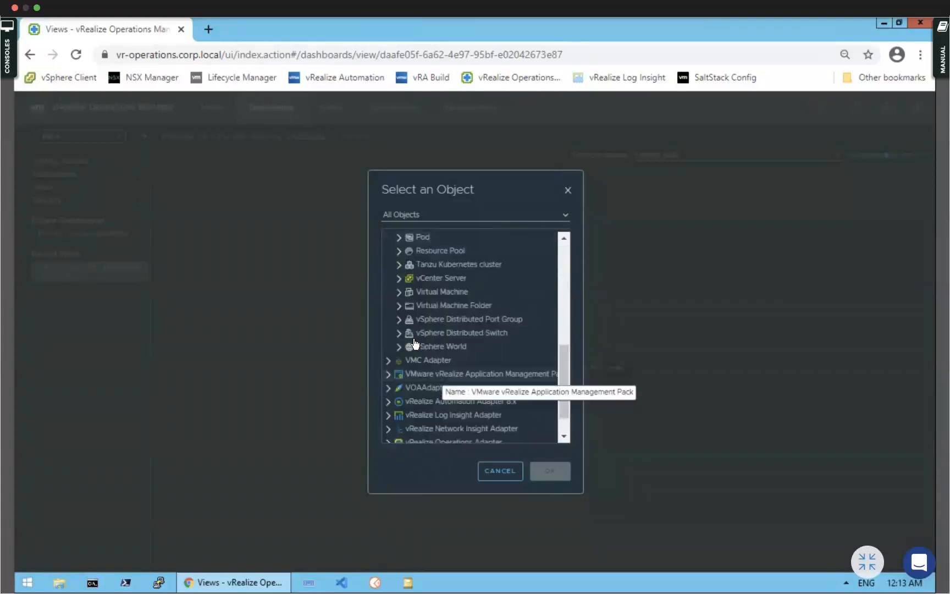
click(399, 279)
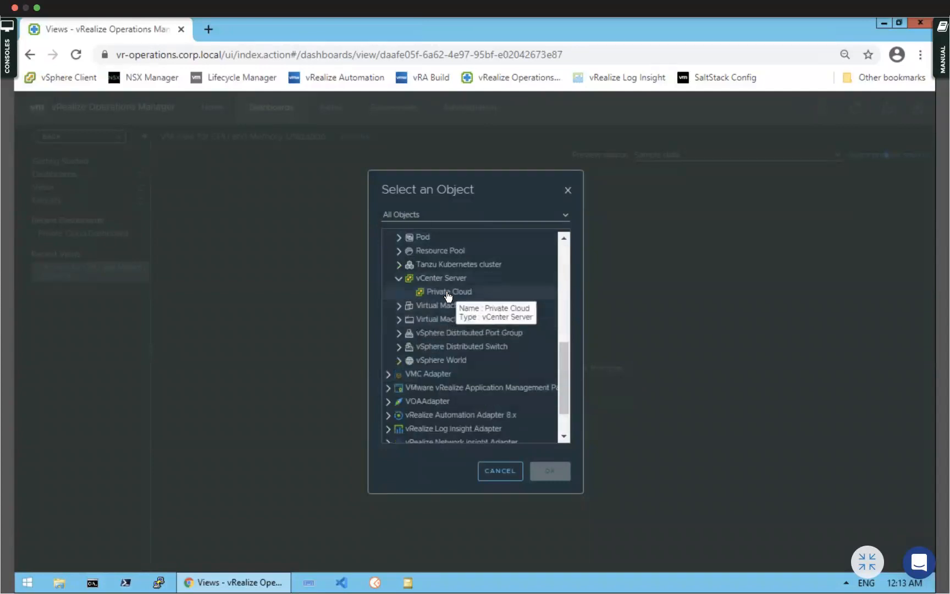
click(448, 293)
click(548, 472)
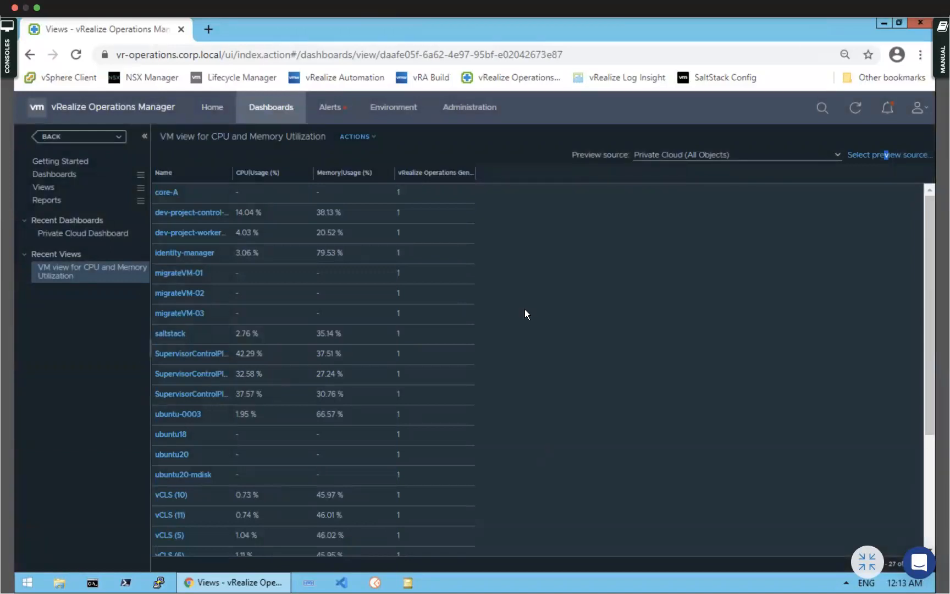
click(171, 193)
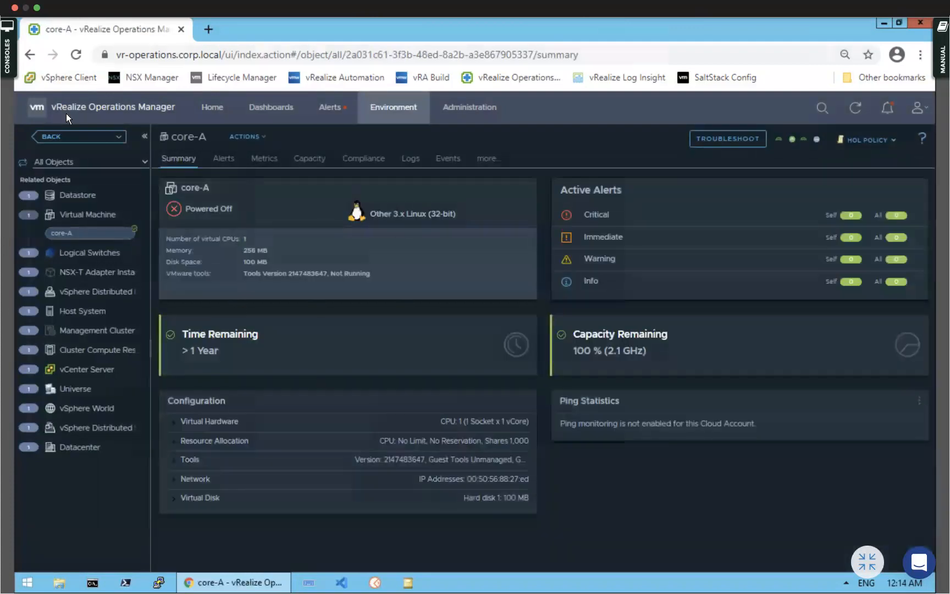
click(54, 137)
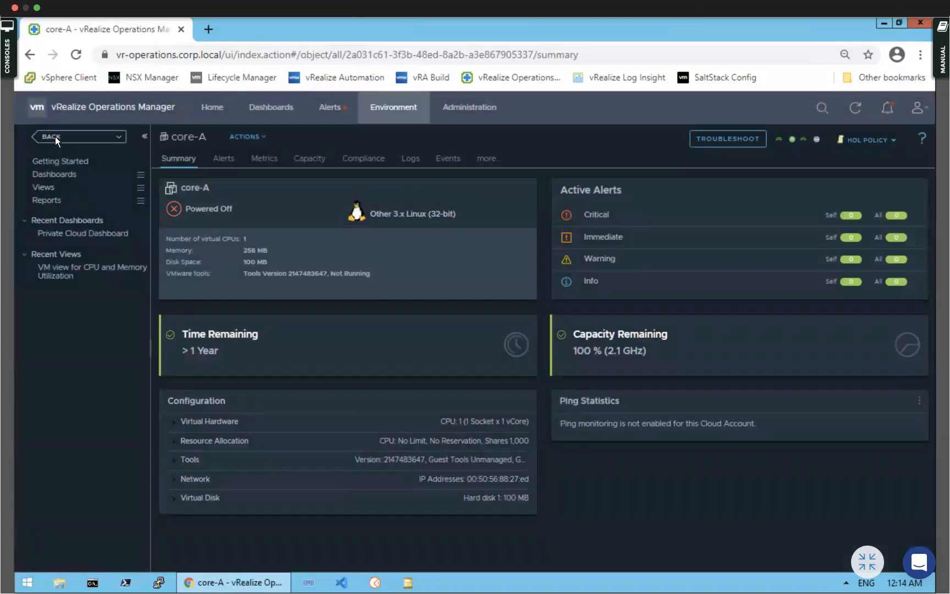
click(78, 270)
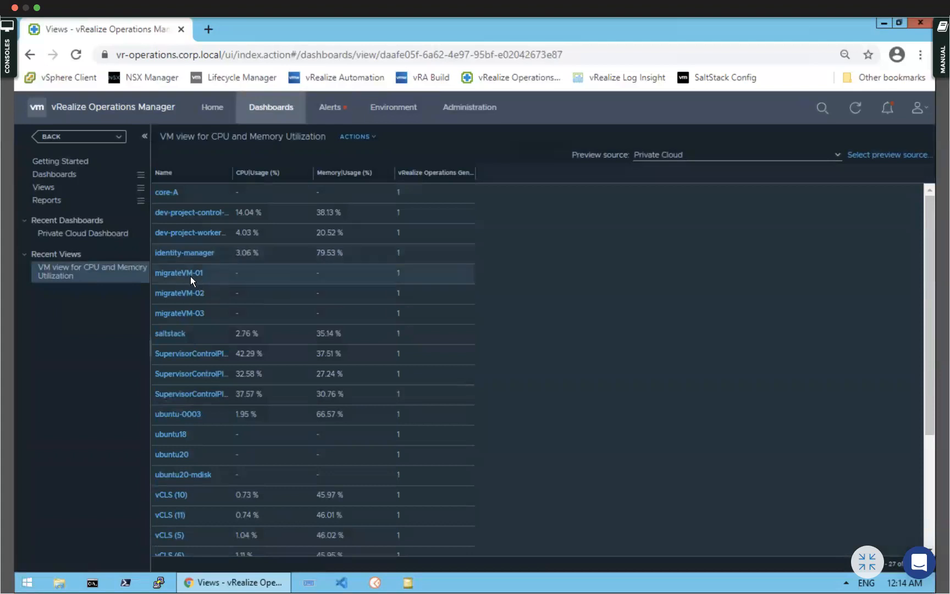
click(185, 274)
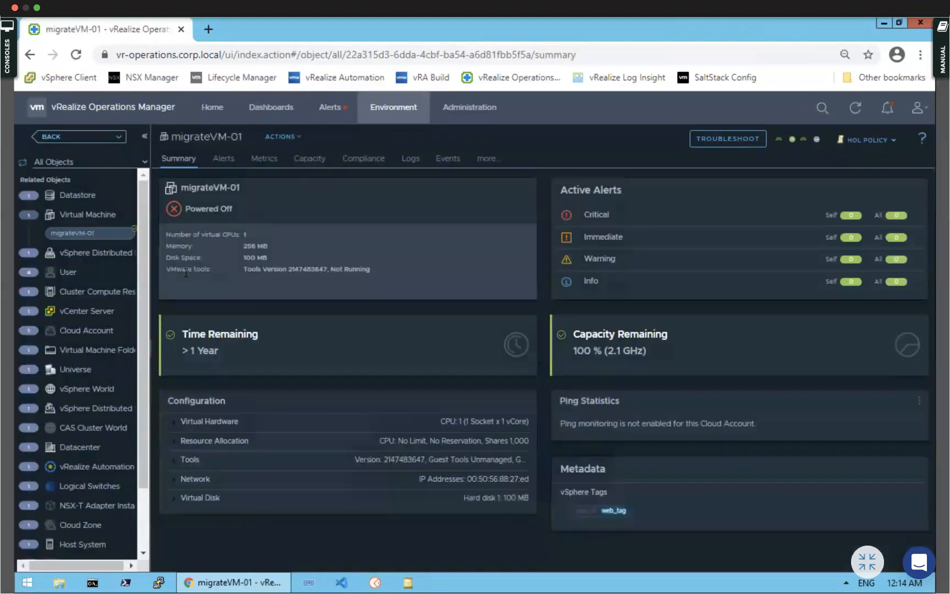
click(55, 137)
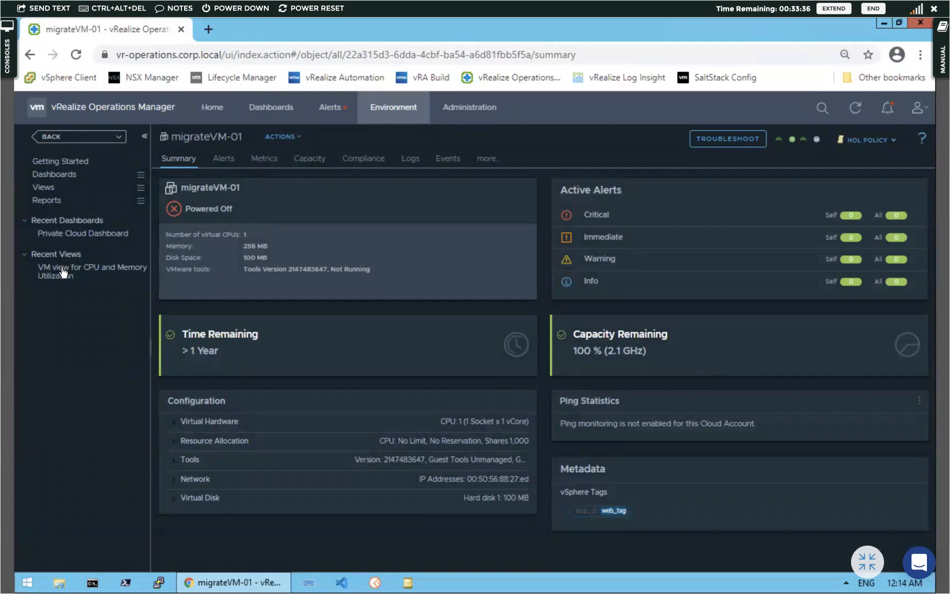
click(63, 271)
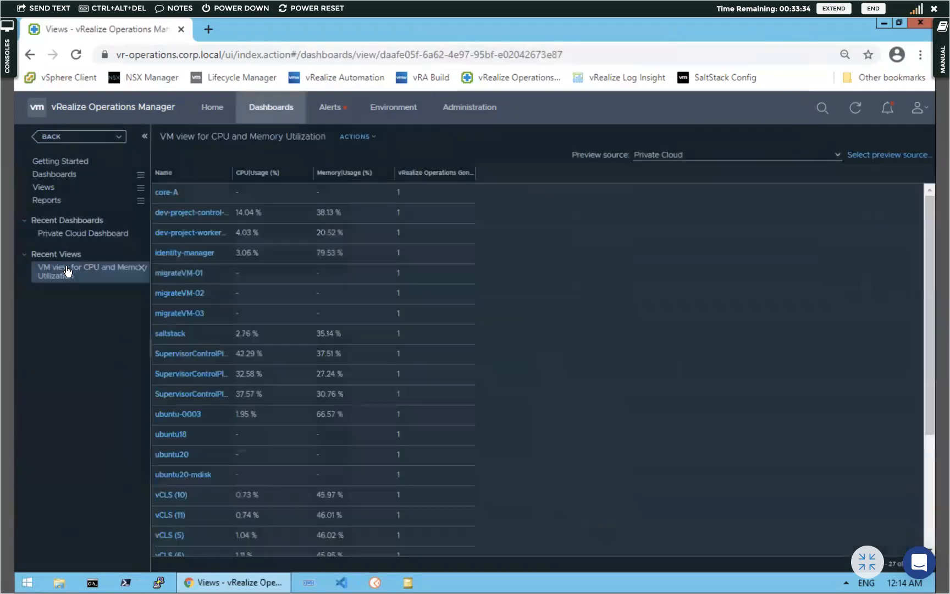
scroll(440, 259, down, 3)
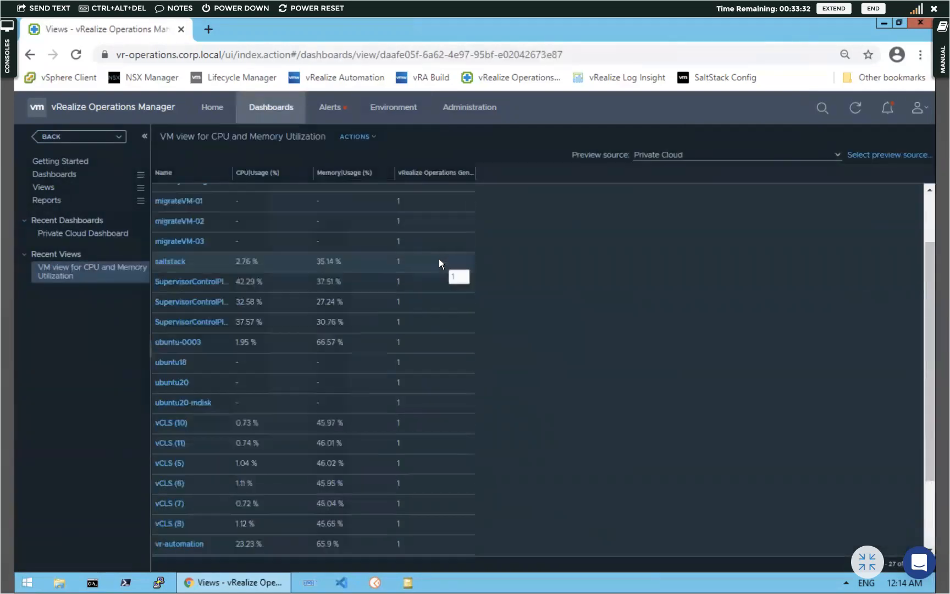
scroll(437, 259, up, 3)
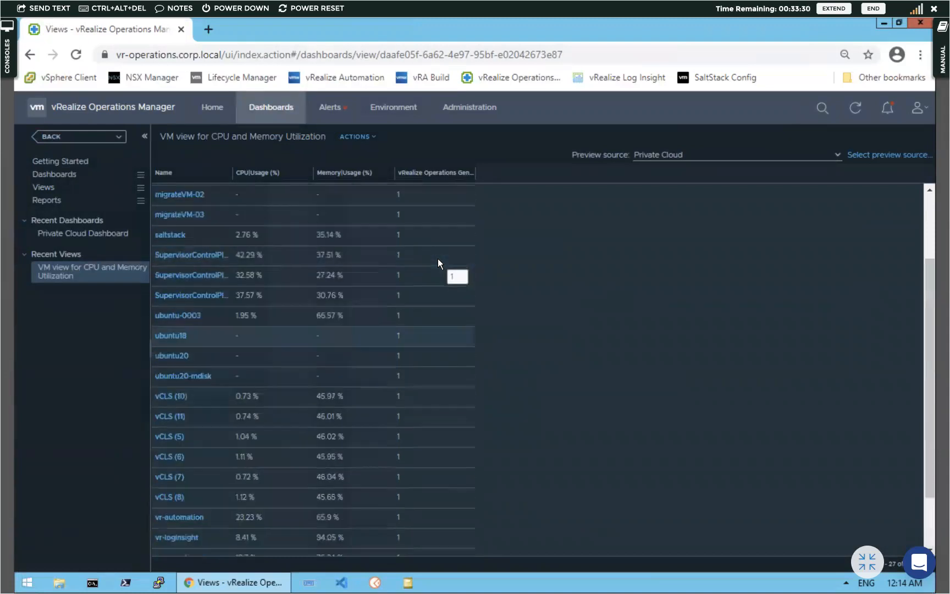
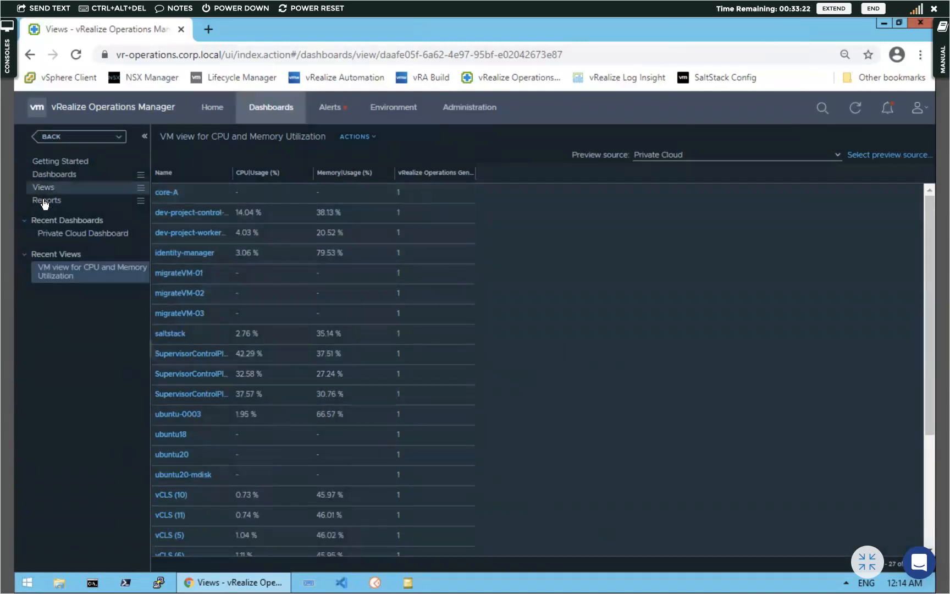
Create a new report template and name it 'VM Report for Daily Availability'
mouse_move(43, 202)
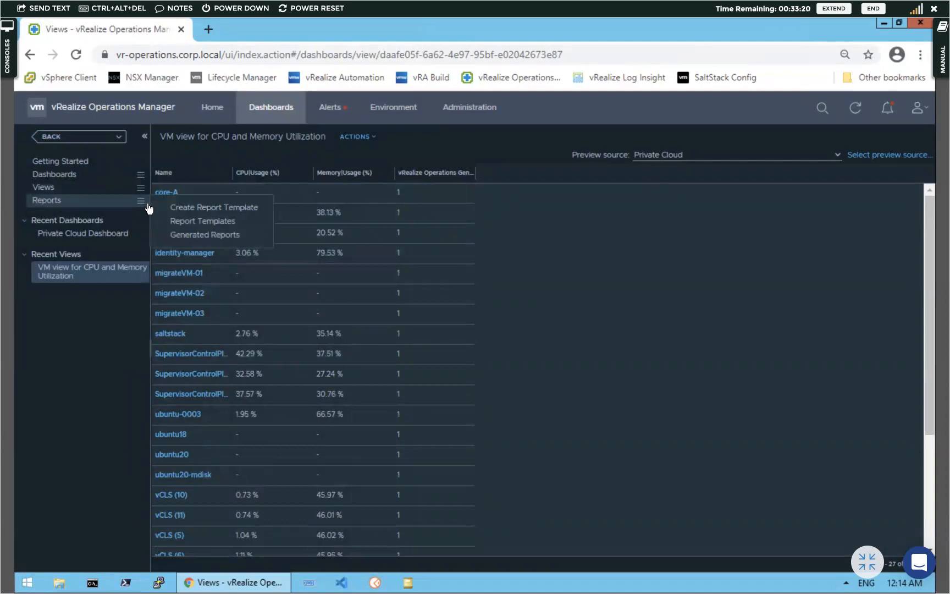
click(181, 207)
click(179, 185)
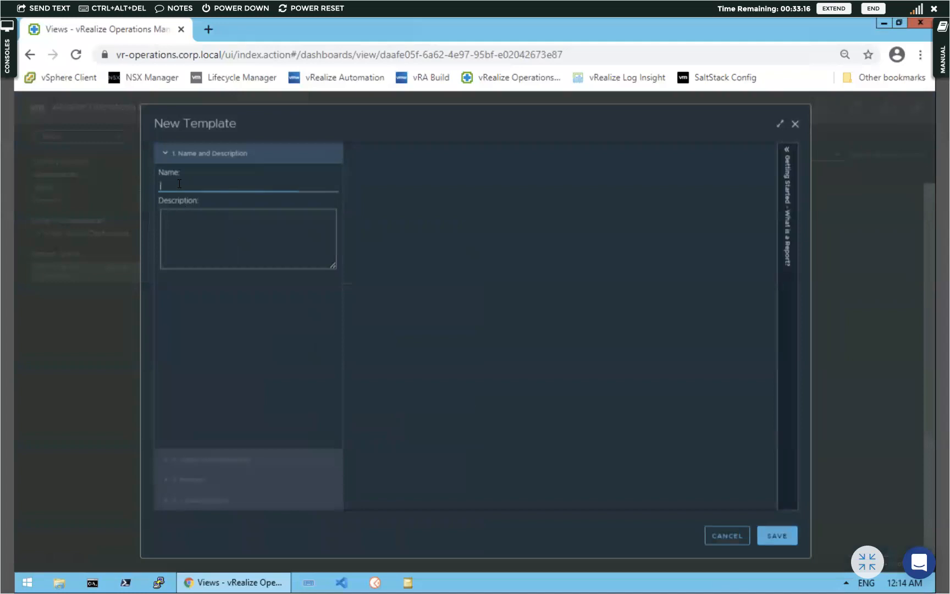
text(VM )
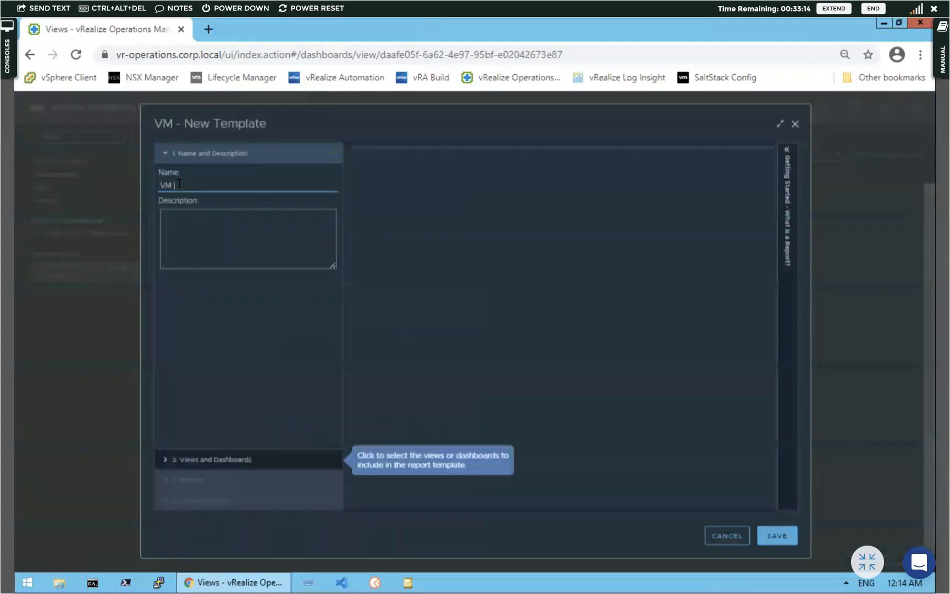
text(Report for Ava)
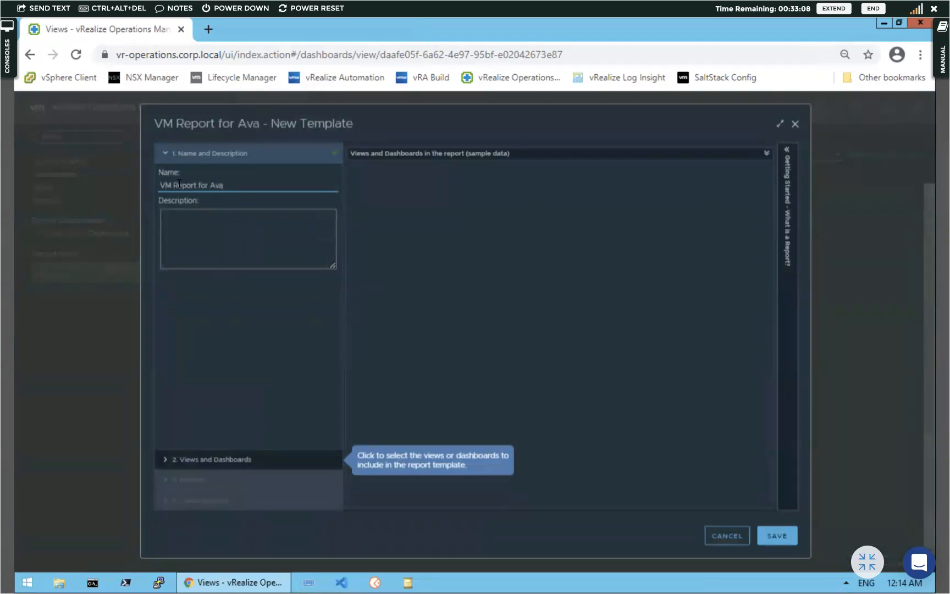
key(BackSpace)
key(BackSpace)
key(BackSpace)
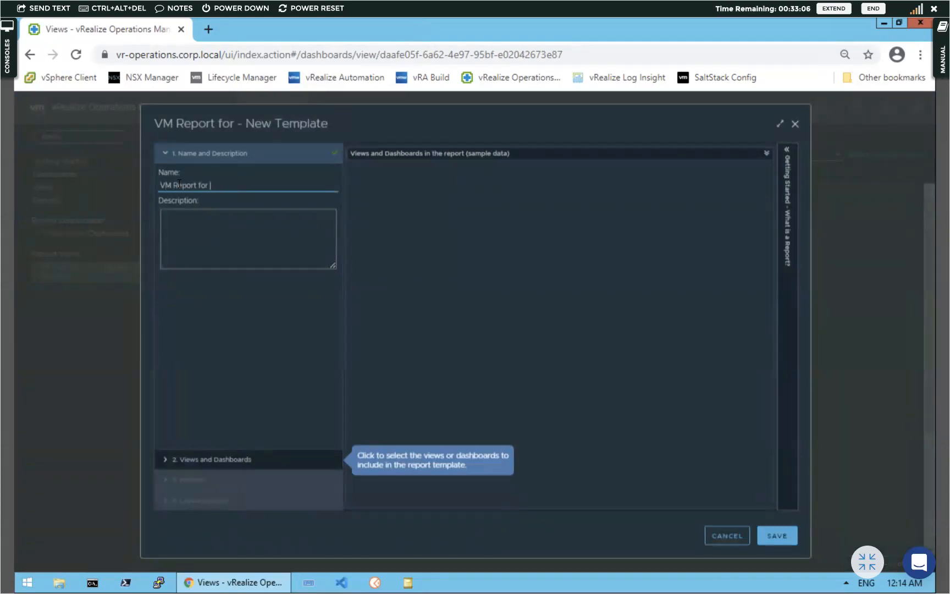
text(Daily Avai)
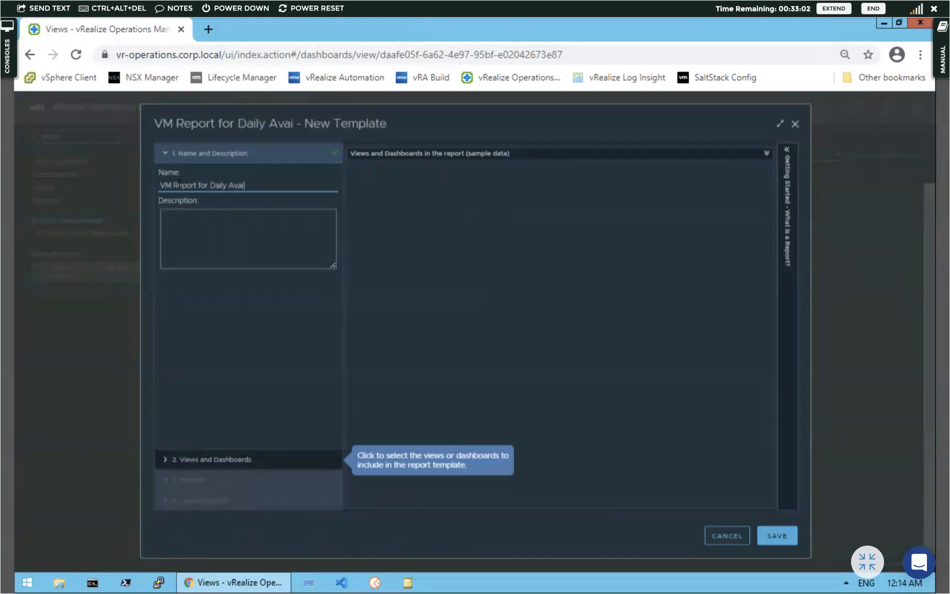
text(labit)
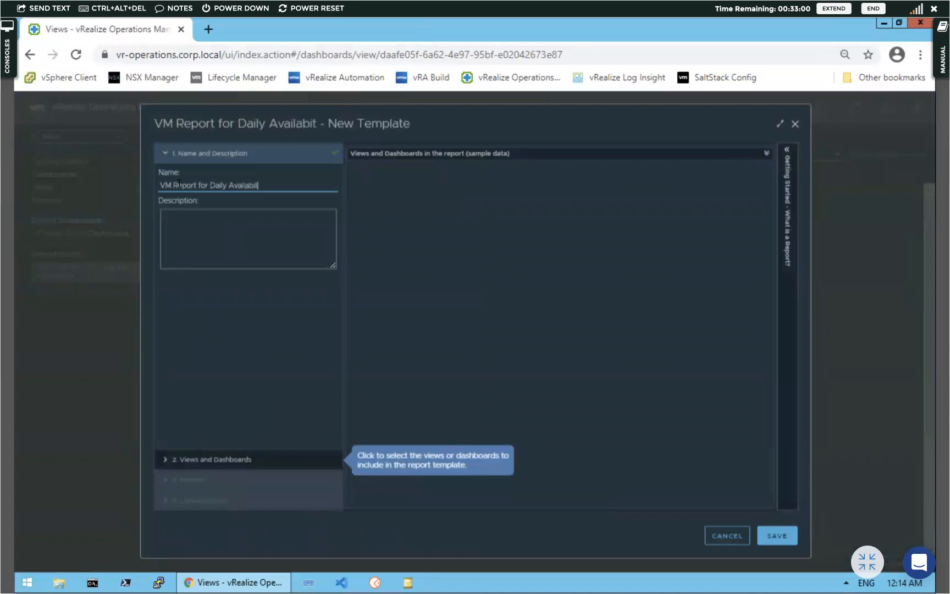
key(BackSpace)
text(lity)
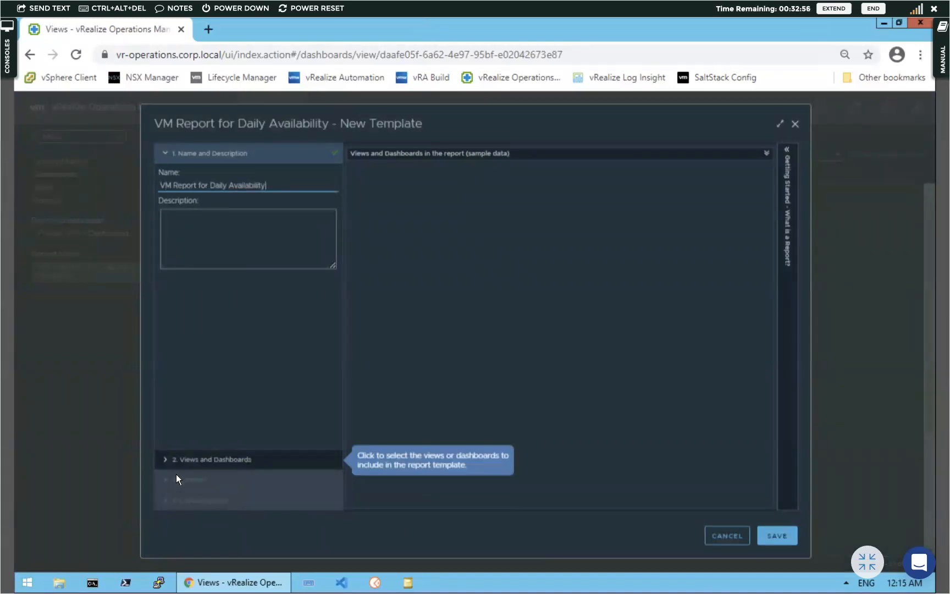
Search views for 'VM v' and add the VM CPU and Memory Utilization view to the report
click(165, 457)
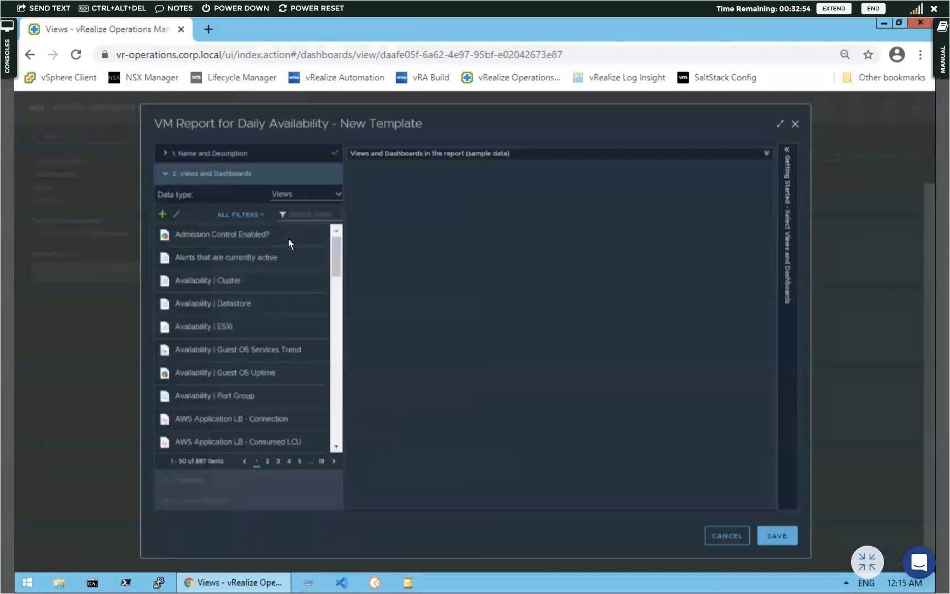
click(308, 210)
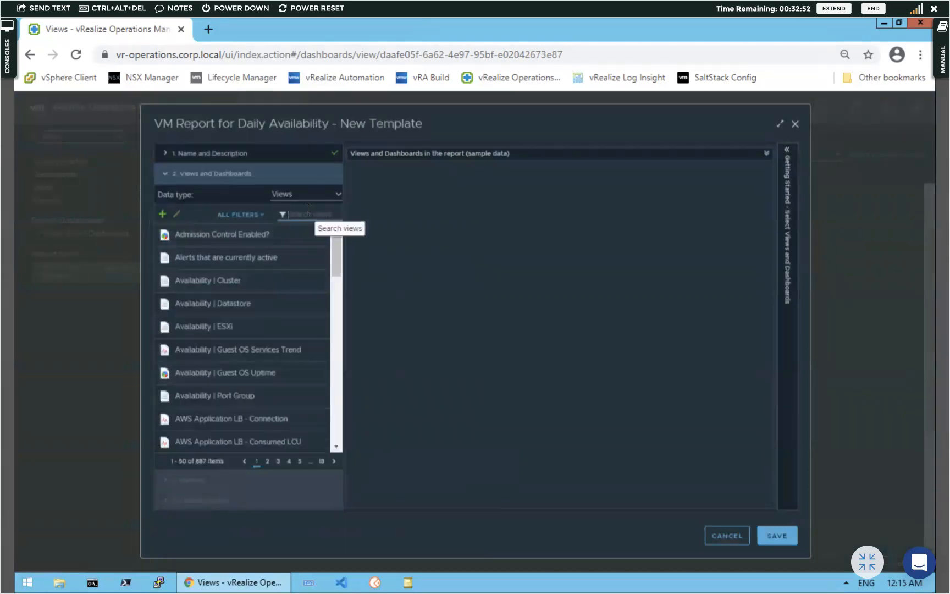
text(VM view)
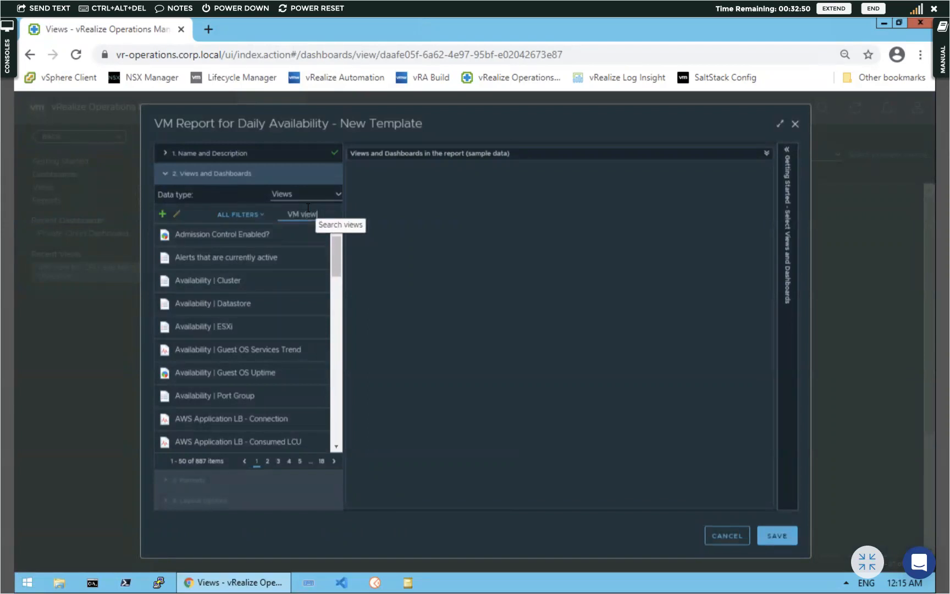
key(Return)
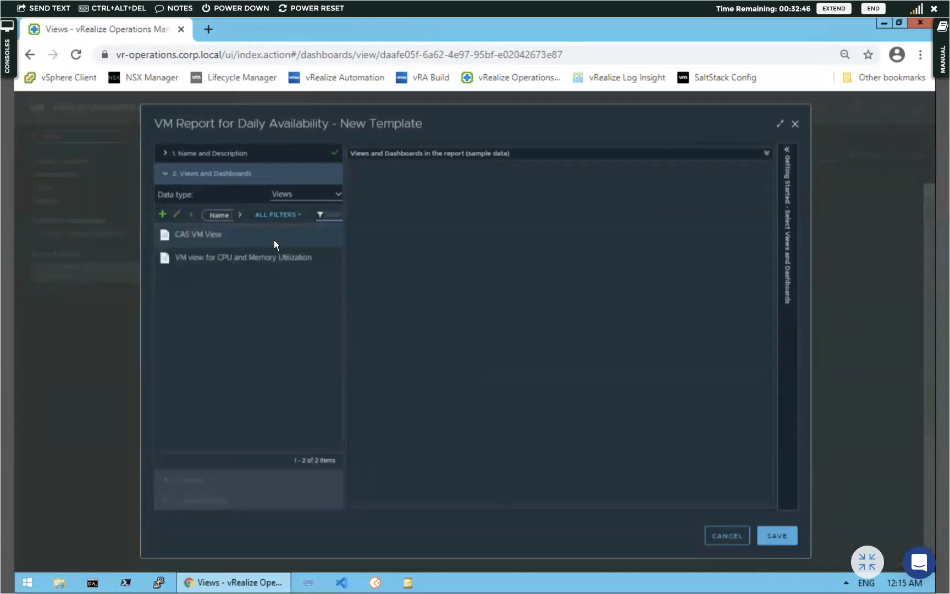
drag(262, 256, 455, 181)
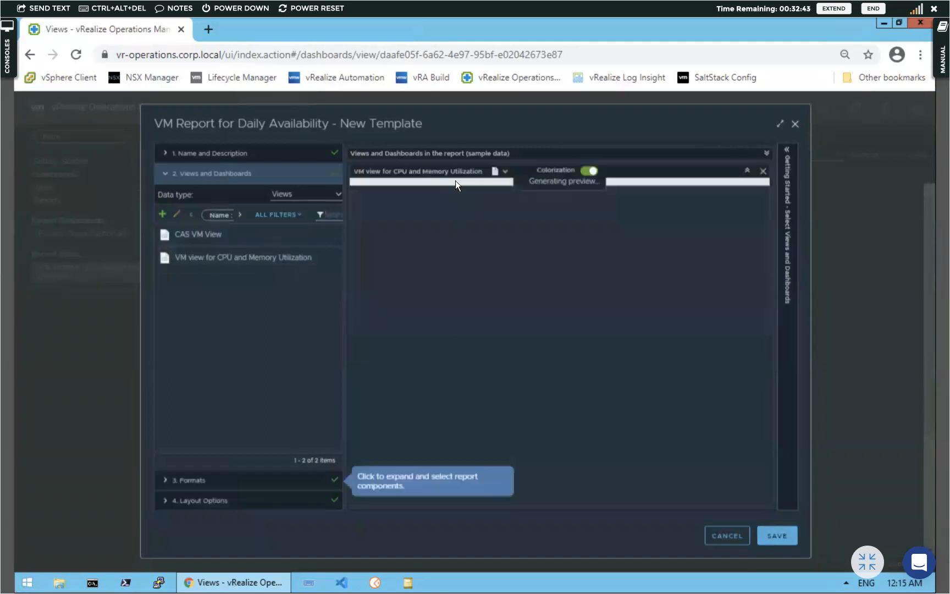
Enable cover page, table of contents and footer in Layout Options, then save the template
click(168, 479)
click(163, 498)
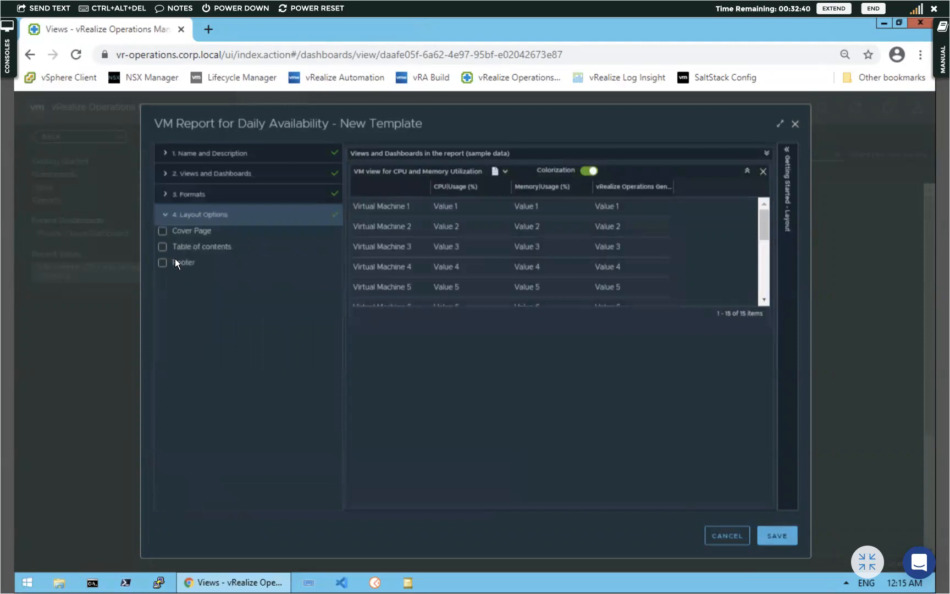
click(162, 230)
click(162, 246)
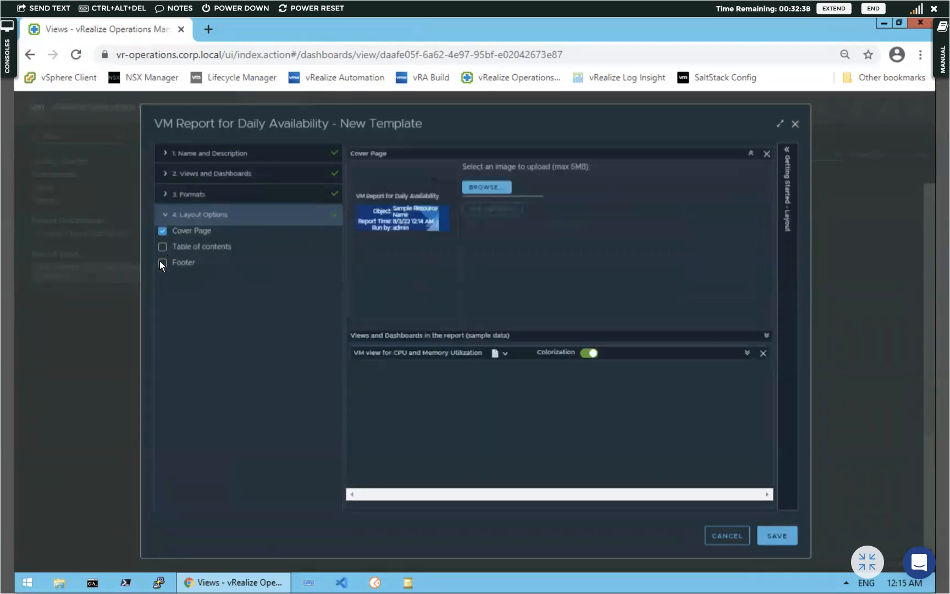
click(164, 262)
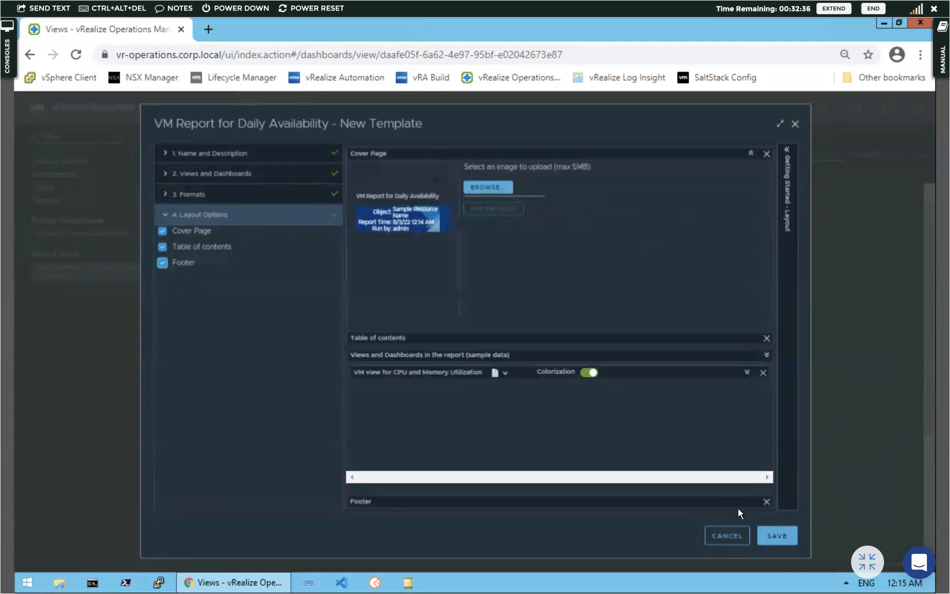
click(776, 537)
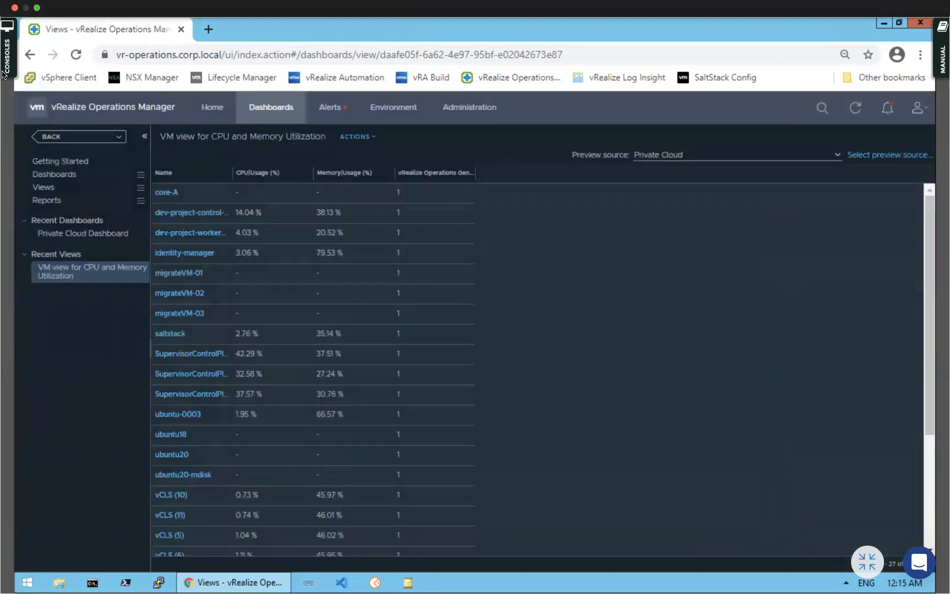
Filter report templates by 'VM Repo' and run the VM Report for Daily Availability template
mouse_move(44, 202)
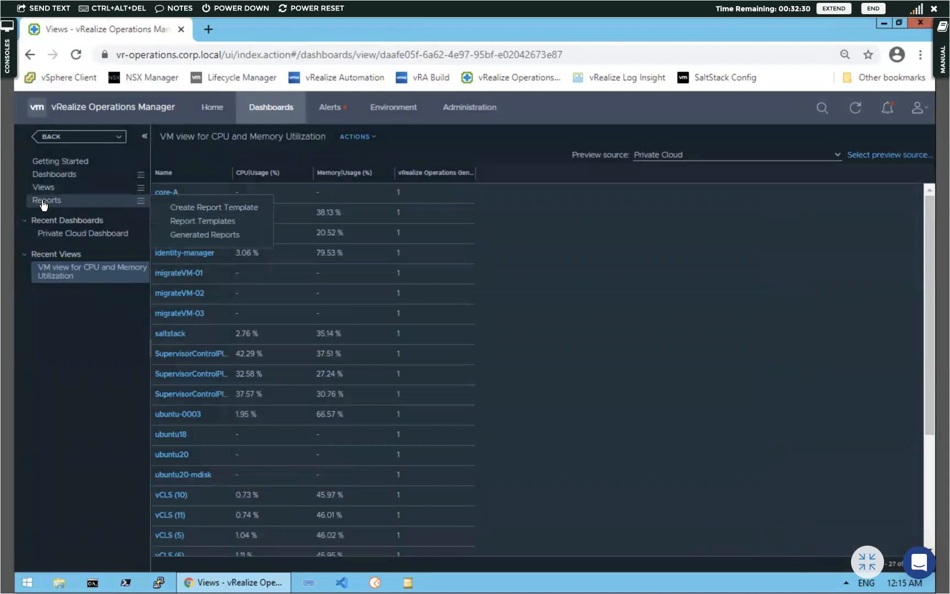
click(204, 223)
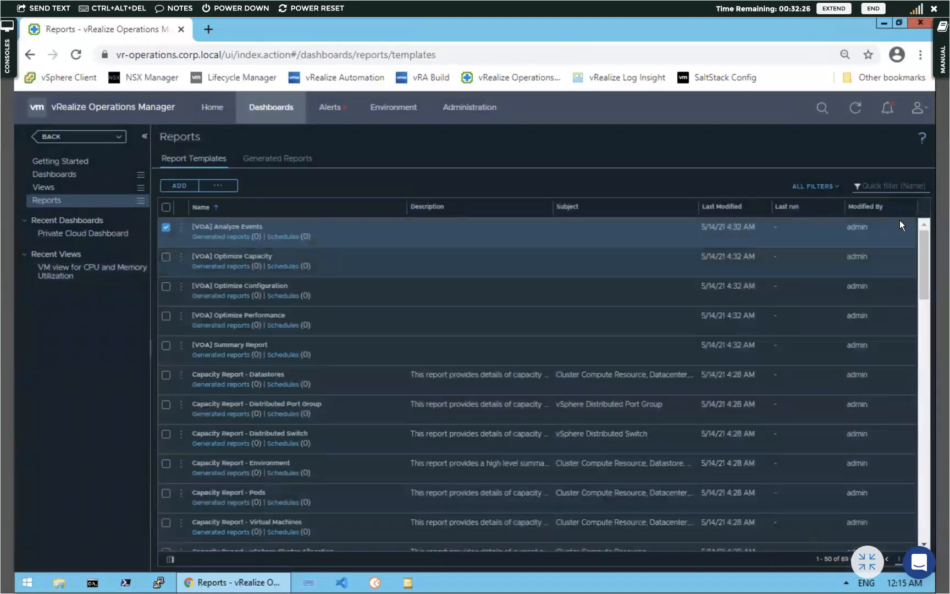
click(877, 185)
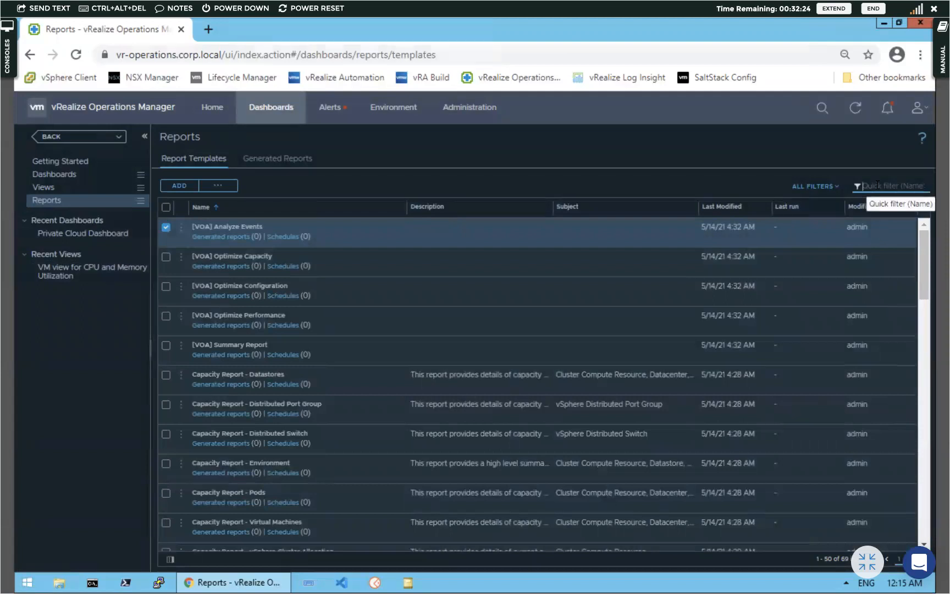
text(VM Report)
key(Return)
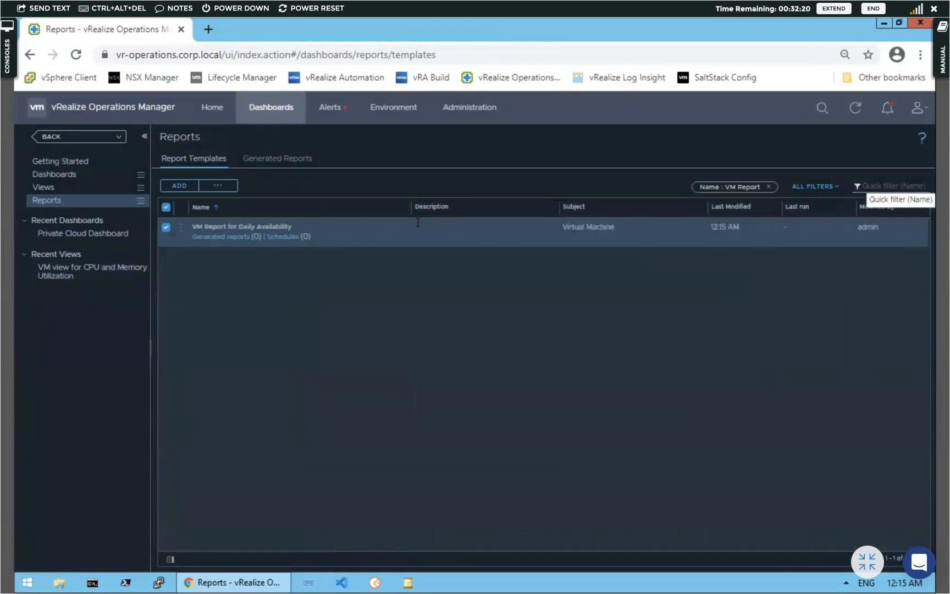
click(180, 233)
click(205, 191)
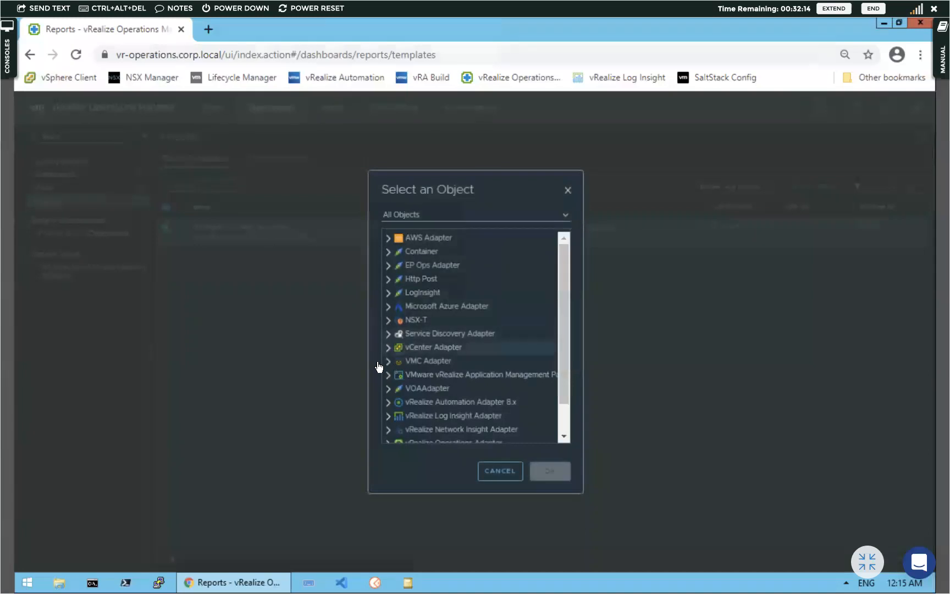
Pick vCenter Adapter > vCenter Server > Private Cloud as the object and generate the report
click(388, 348)
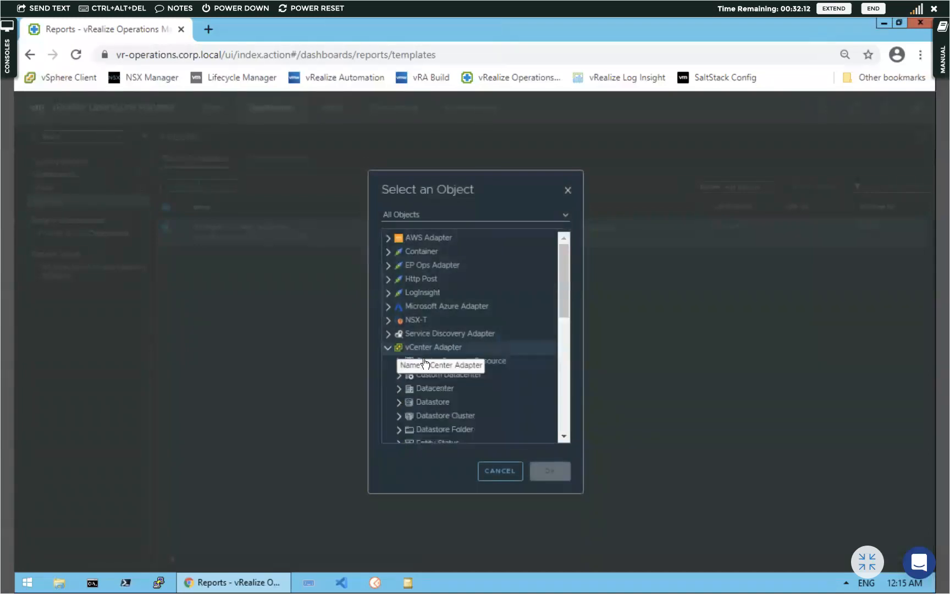
scroll(482, 392, down, 1)
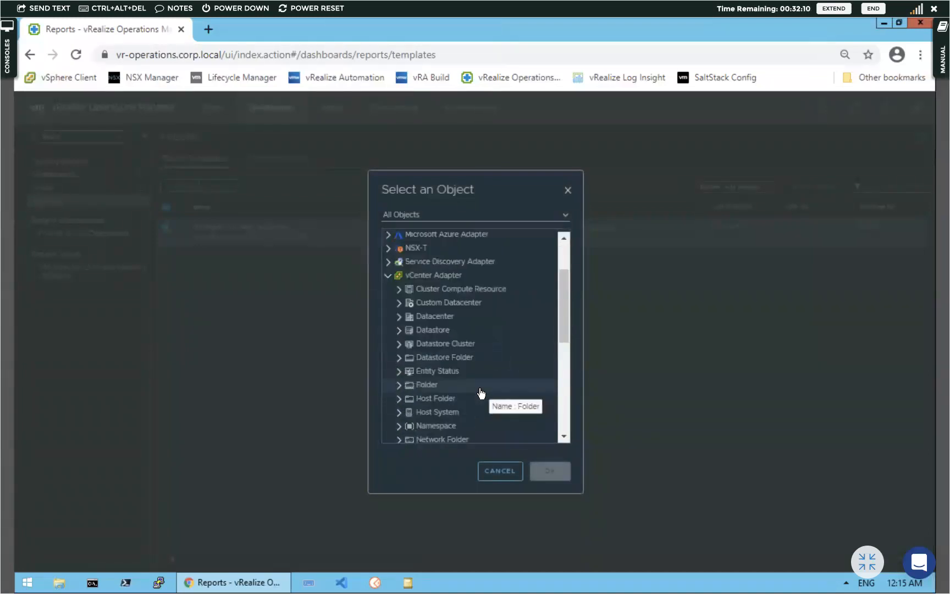
scroll(478, 392, down, 2)
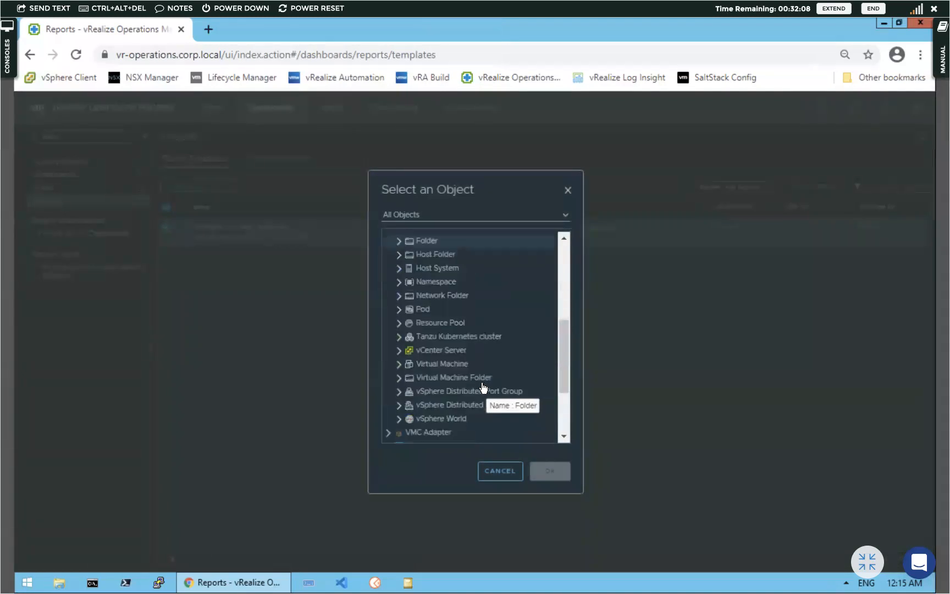
click(399, 351)
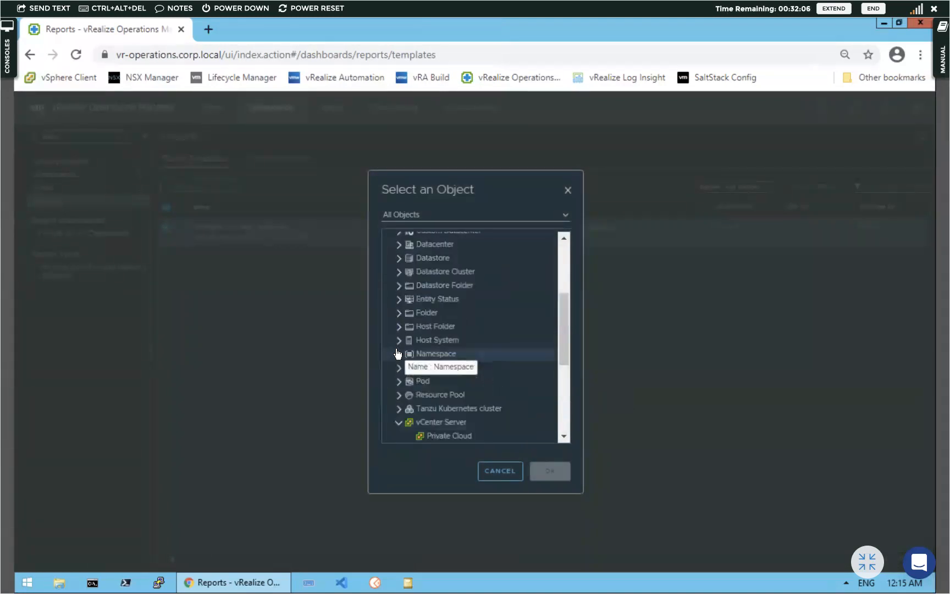
click(450, 435)
click(551, 471)
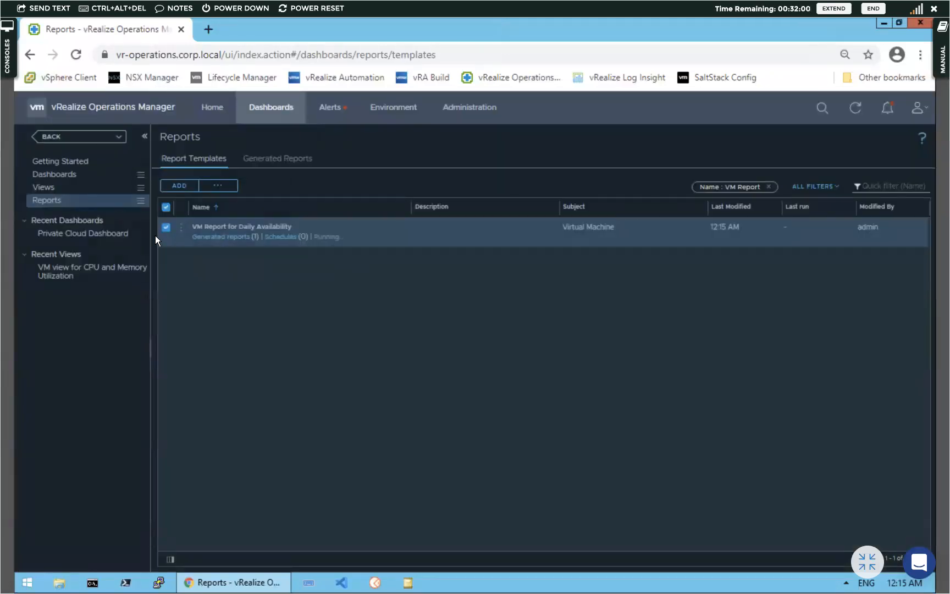
Open the template's generated reports and download the completed report as a PDF
click(215, 238)
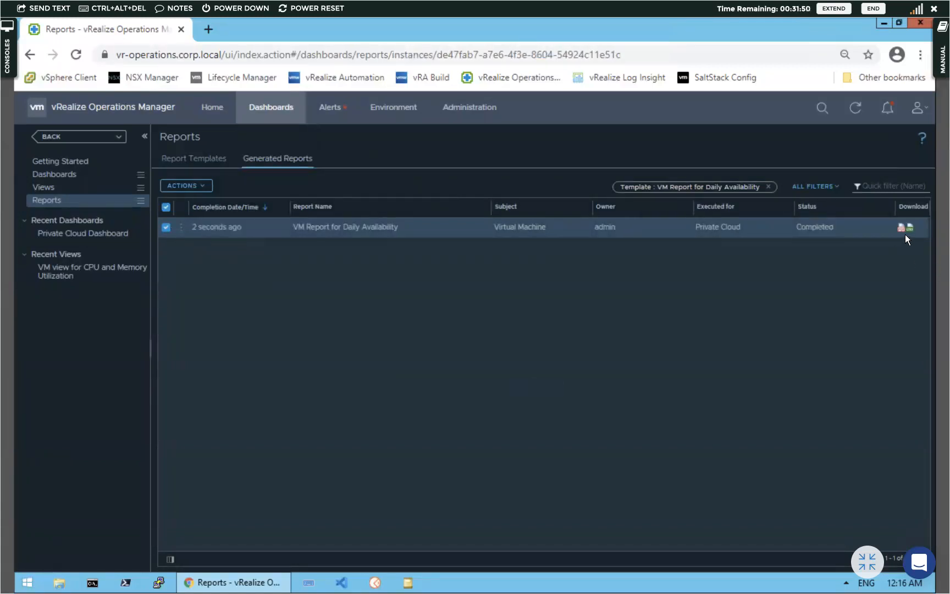
click(901, 227)
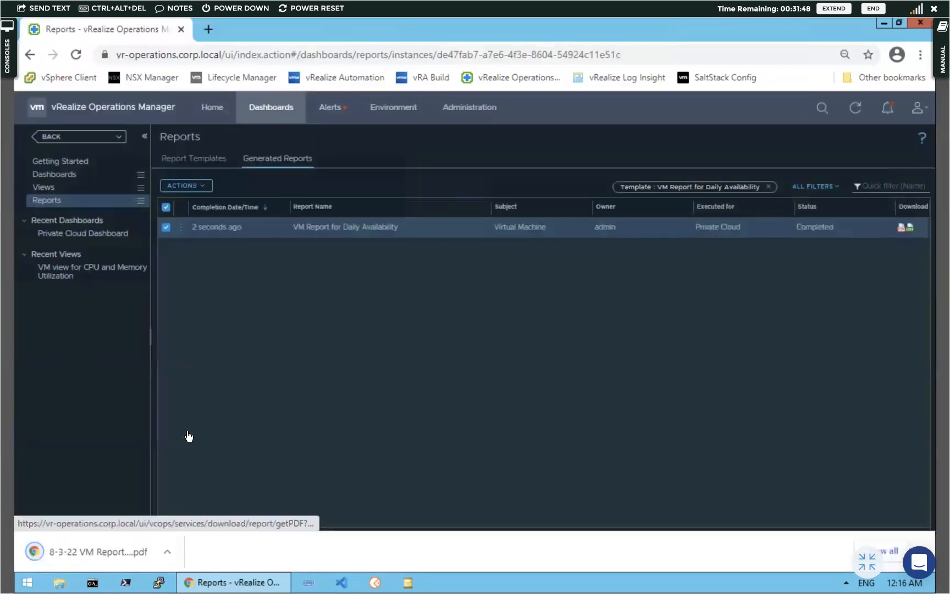
Open the downloaded PDF, review pages 3 and 4, and return to the vRealize Operations tab
click(70, 548)
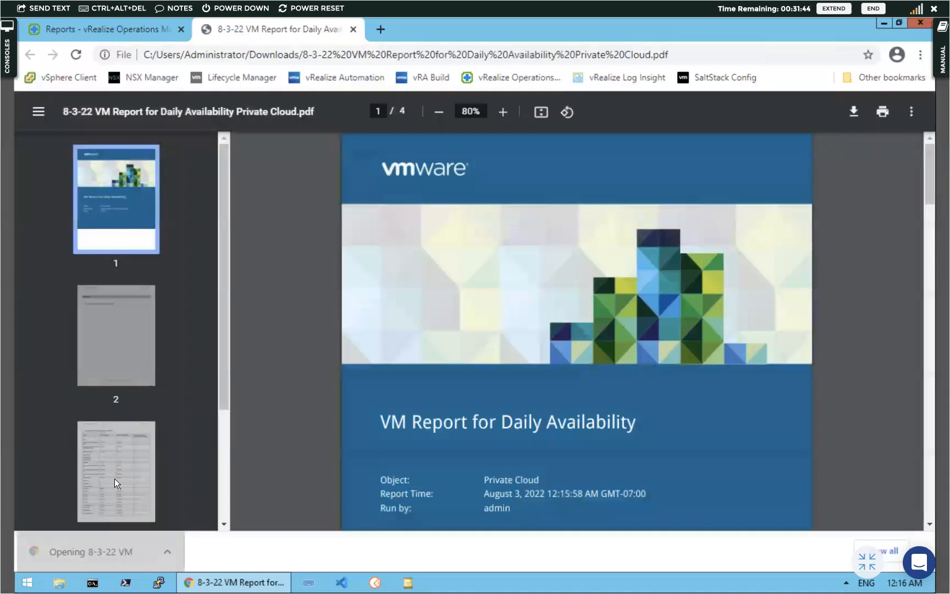
click(114, 478)
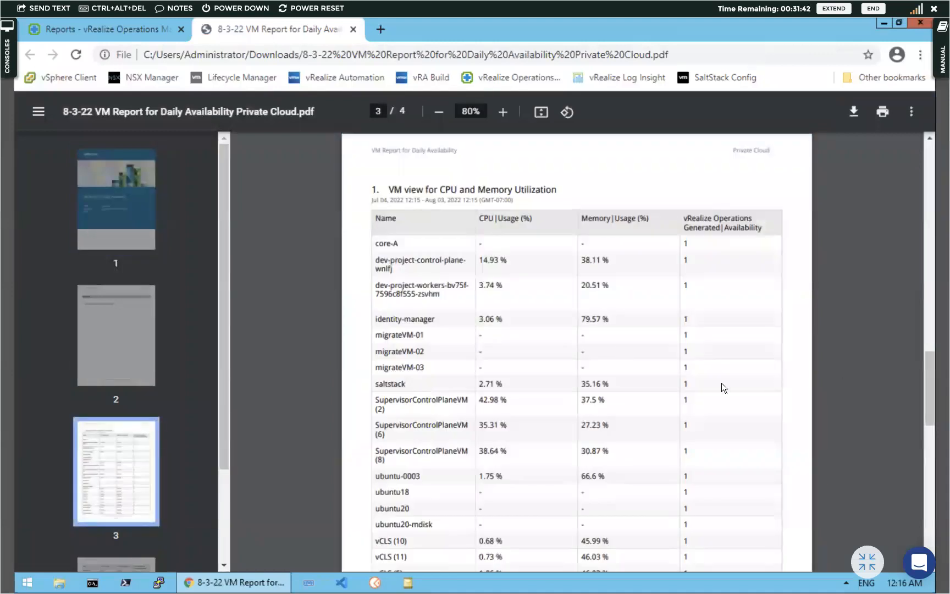
scroll(706, 383, down, 12)
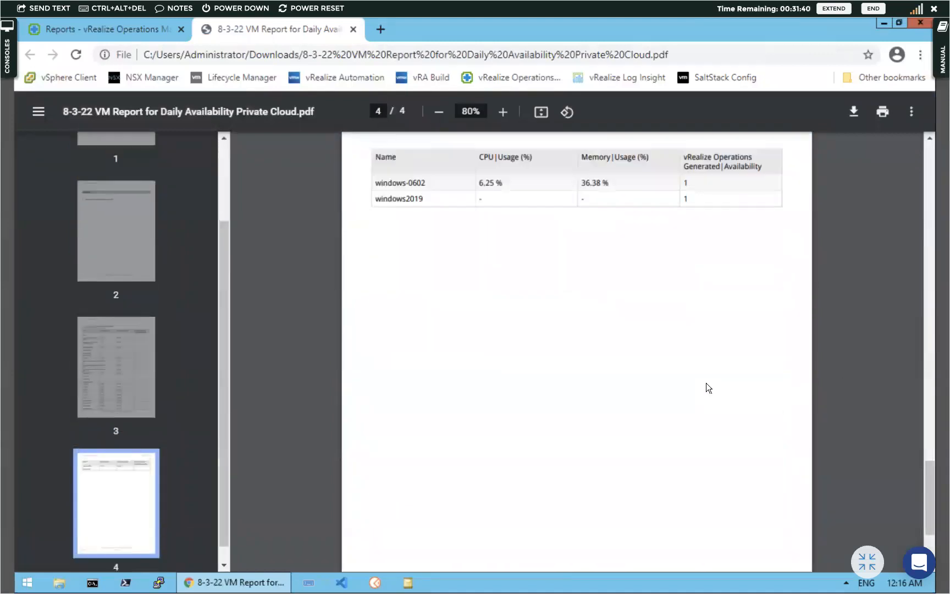
scroll(706, 383, up, 1)
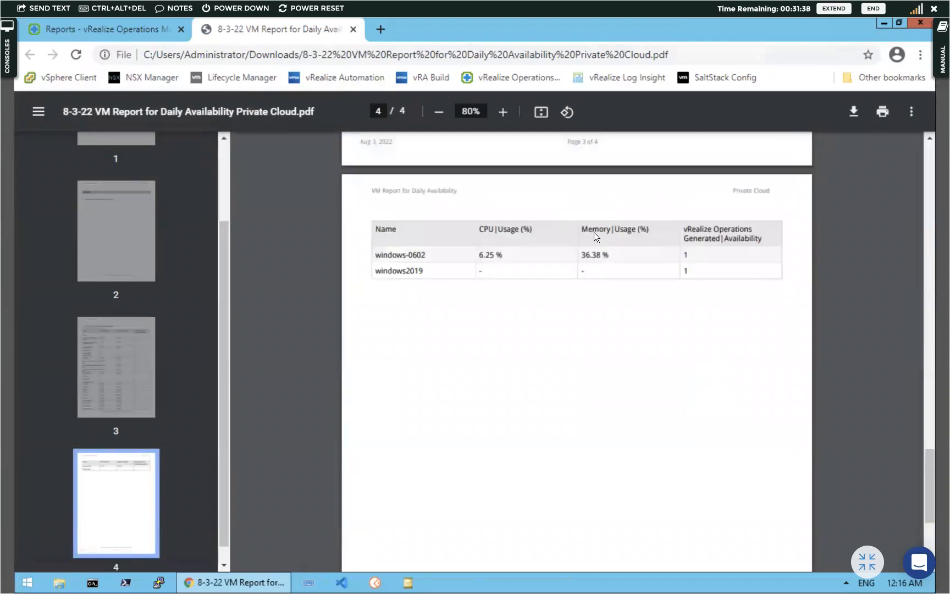
click(78, 30)
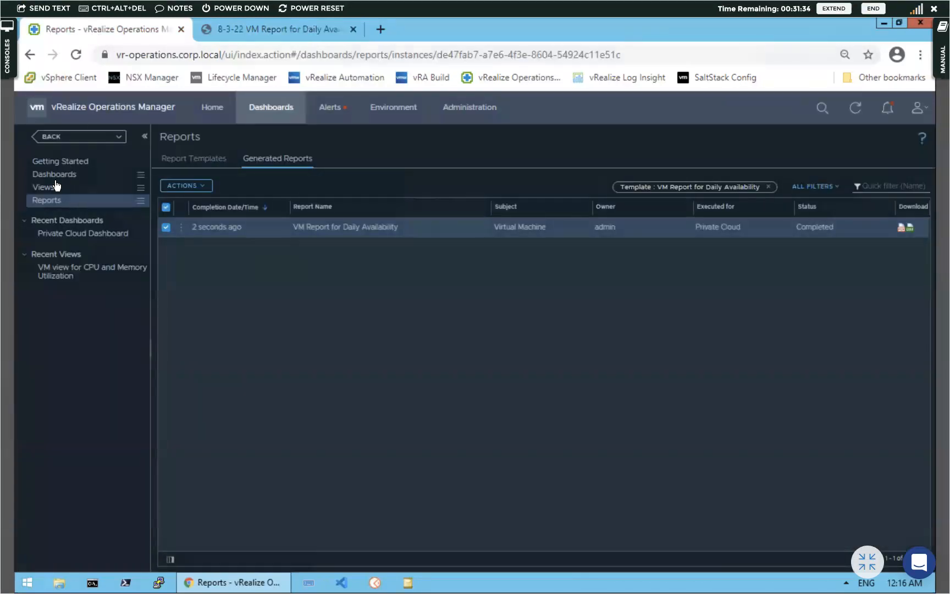
From Report Templates, start scheduling the VM Report for Daily Availability
click(198, 158)
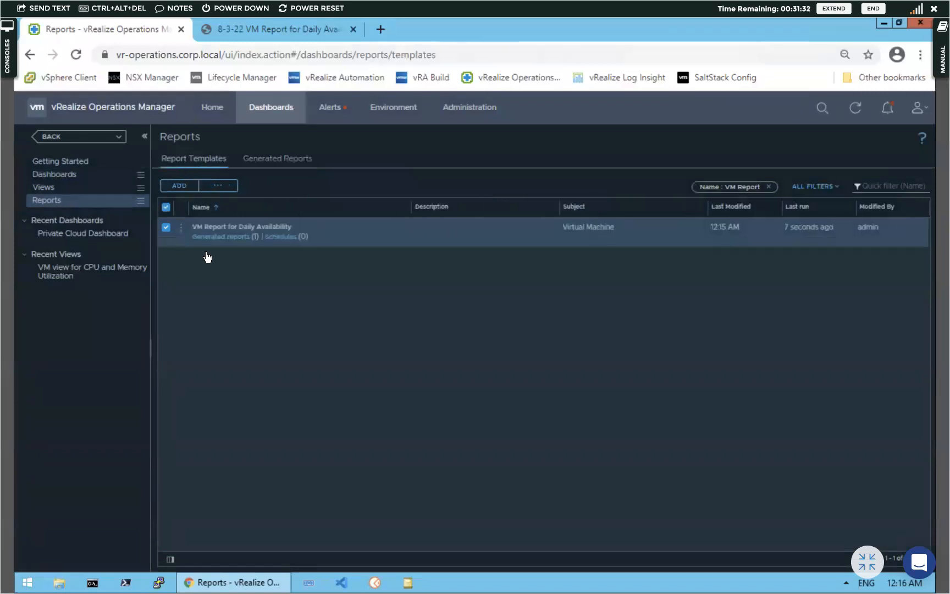
click(220, 187)
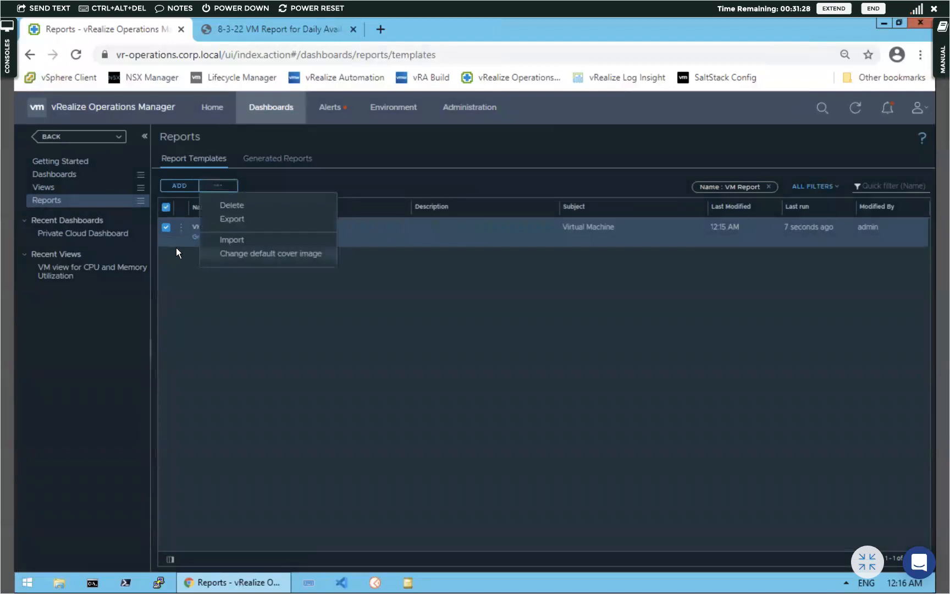
click(180, 230)
click(181, 227)
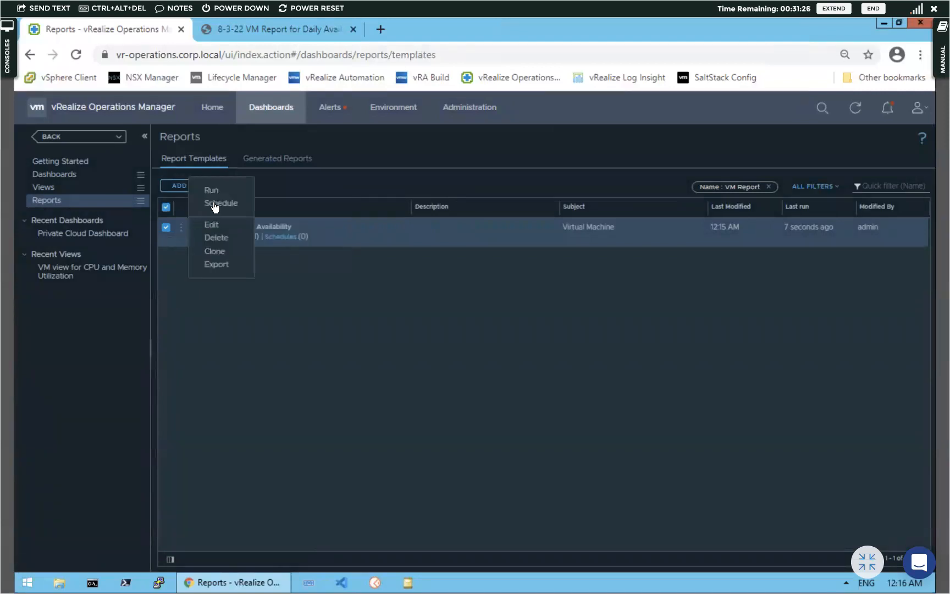
click(213, 204)
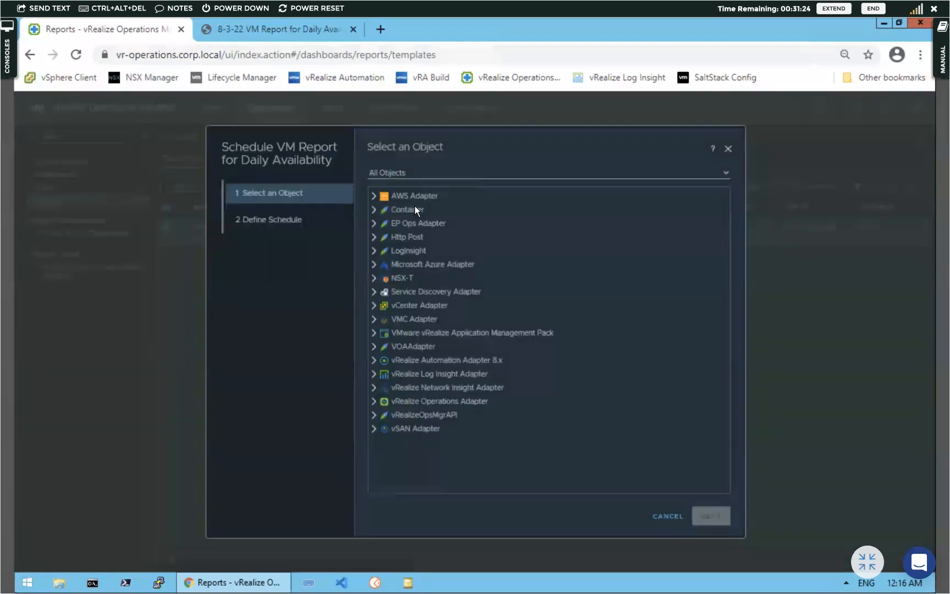
Select vCenter Adapter > vCenter Server > Private Cloud as the scheduled report's object
click(374, 306)
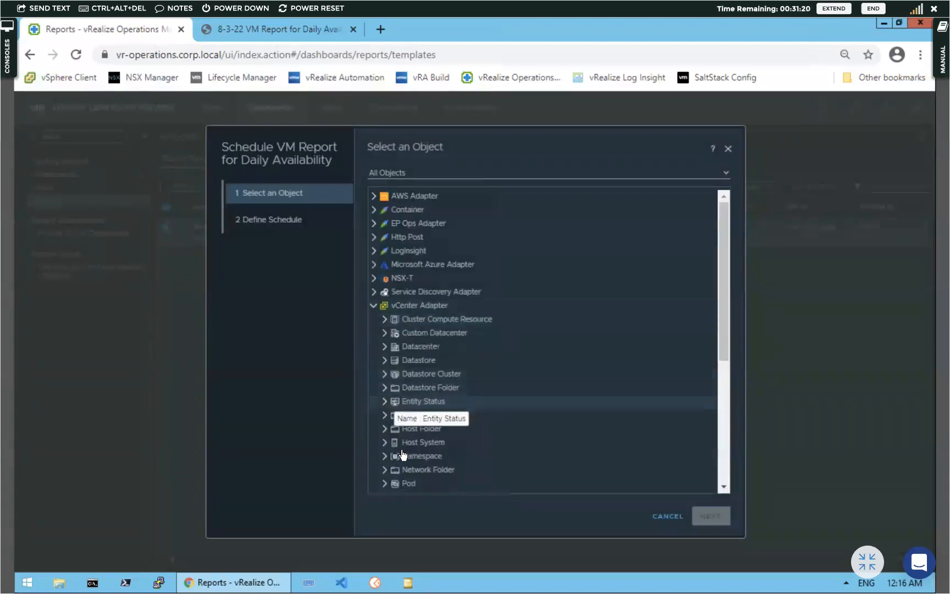
scroll(449, 383, down, 1)
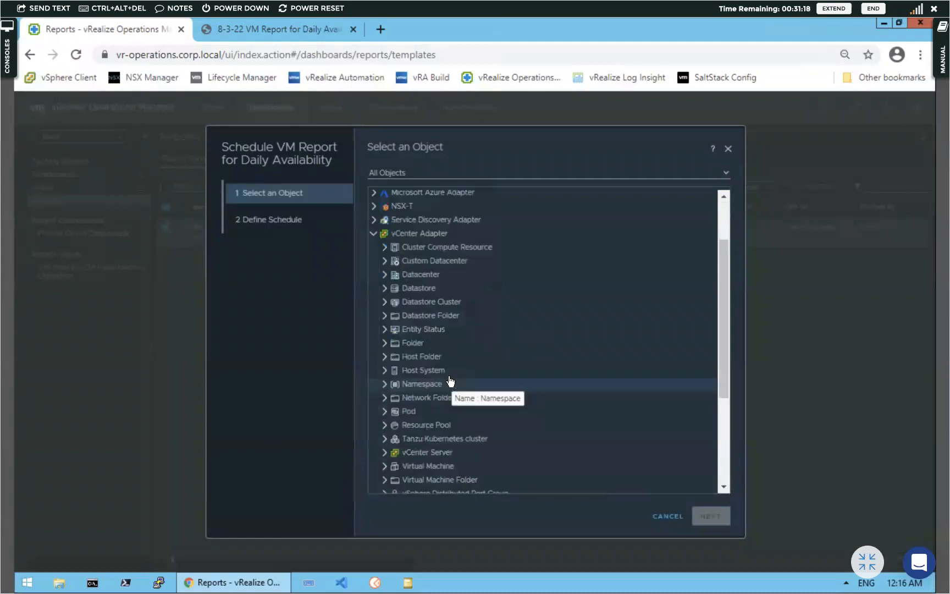
scroll(448, 382, down, 2)
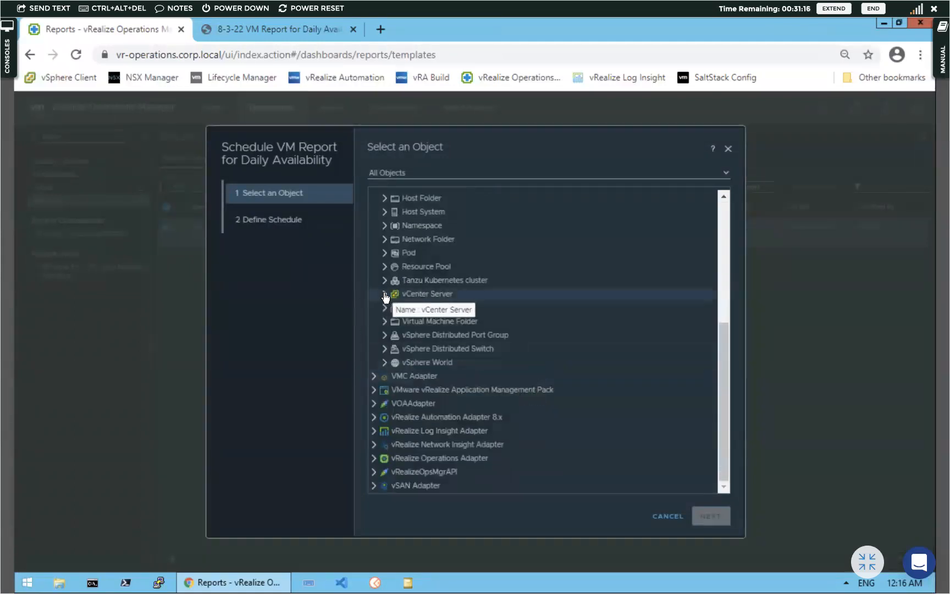
click(385, 295)
scroll(423, 371, up, 1)
scroll(429, 374, down, 2)
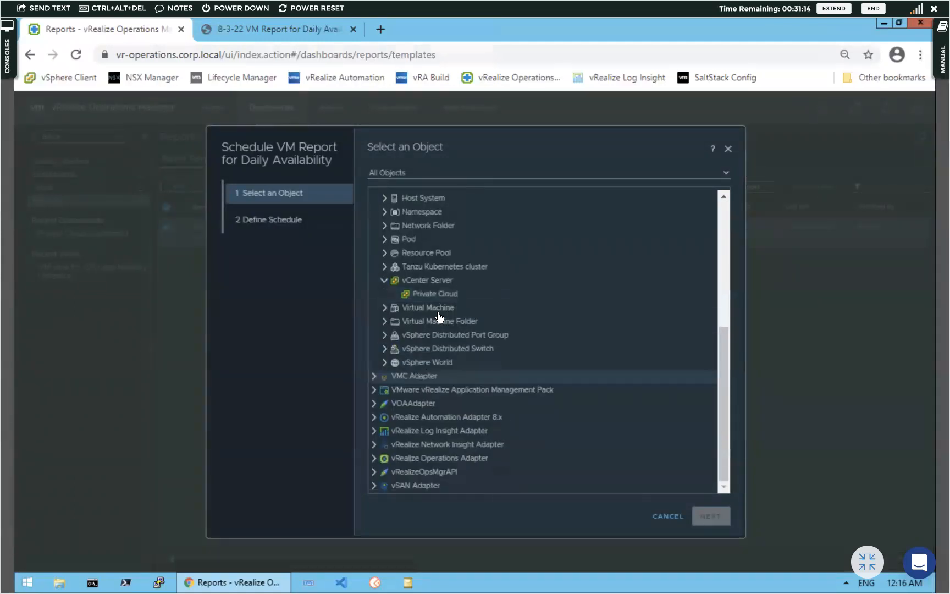
scroll(439, 317, up, 1)
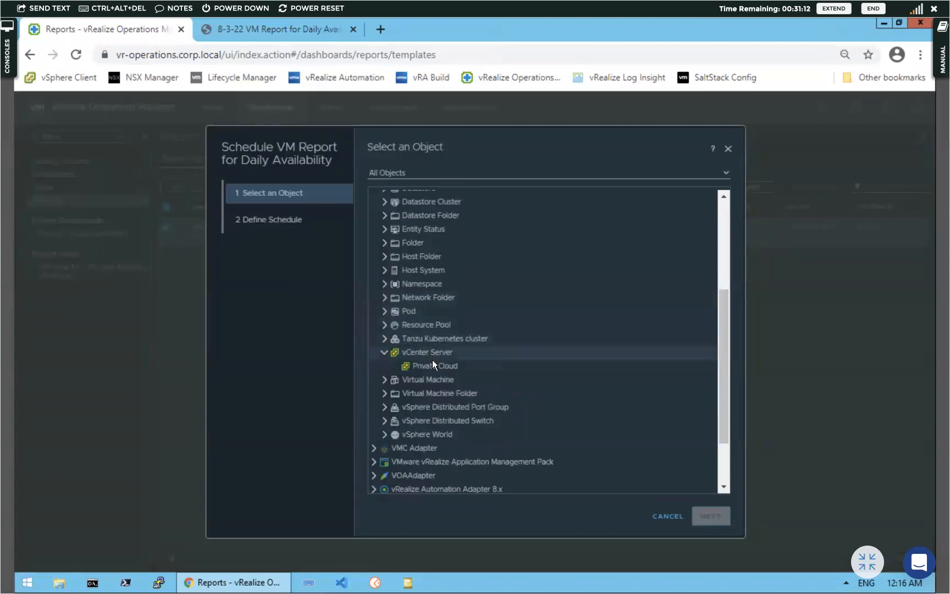
scroll(433, 336, down, 1)
scroll(435, 308, up, 2)
scroll(436, 299, down, 1)
scroll(435, 300, up, 1)
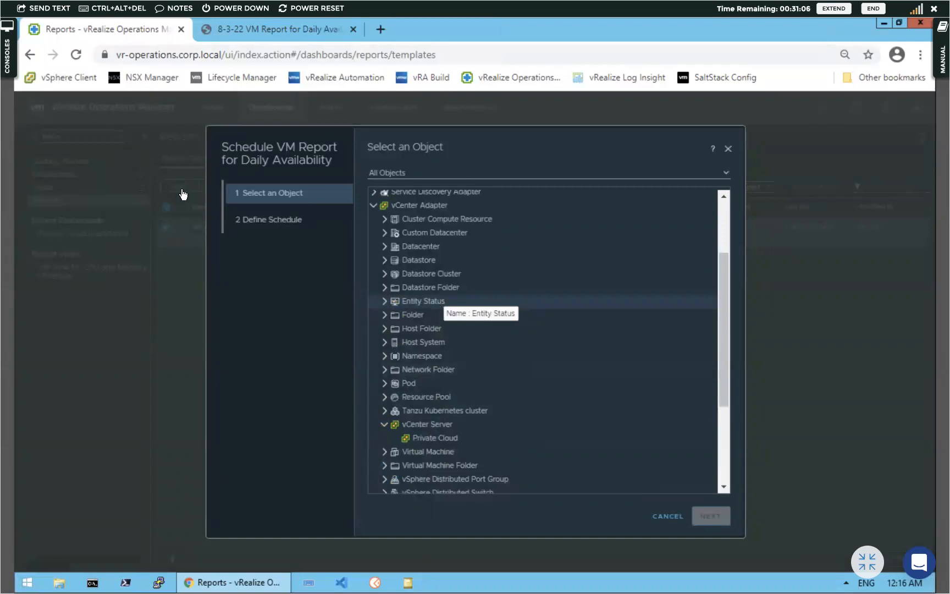
click(428, 440)
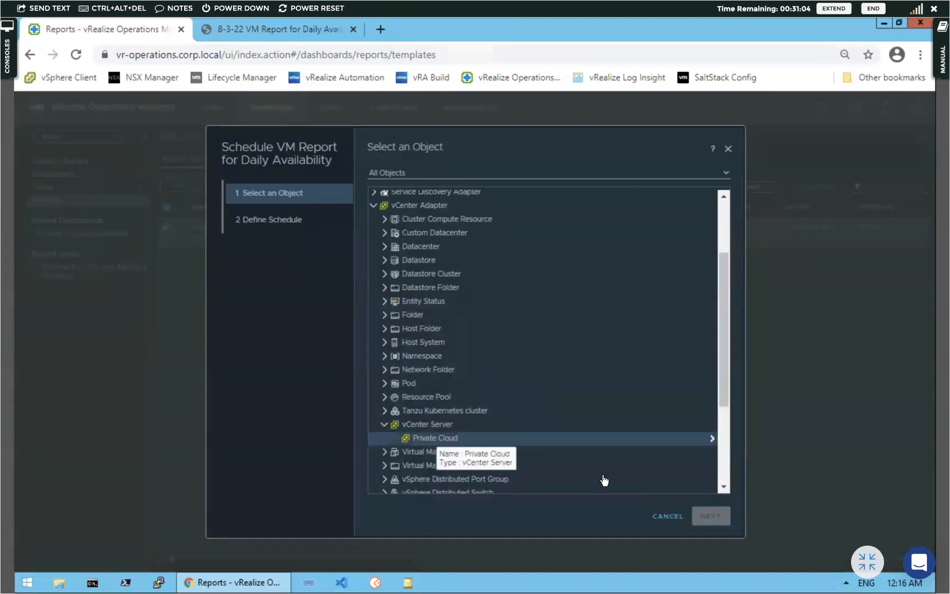
Set the schedule time zone to GMT +05:30 Chennai, Kolkata, Mumbai, New Delhi
click(711, 517)
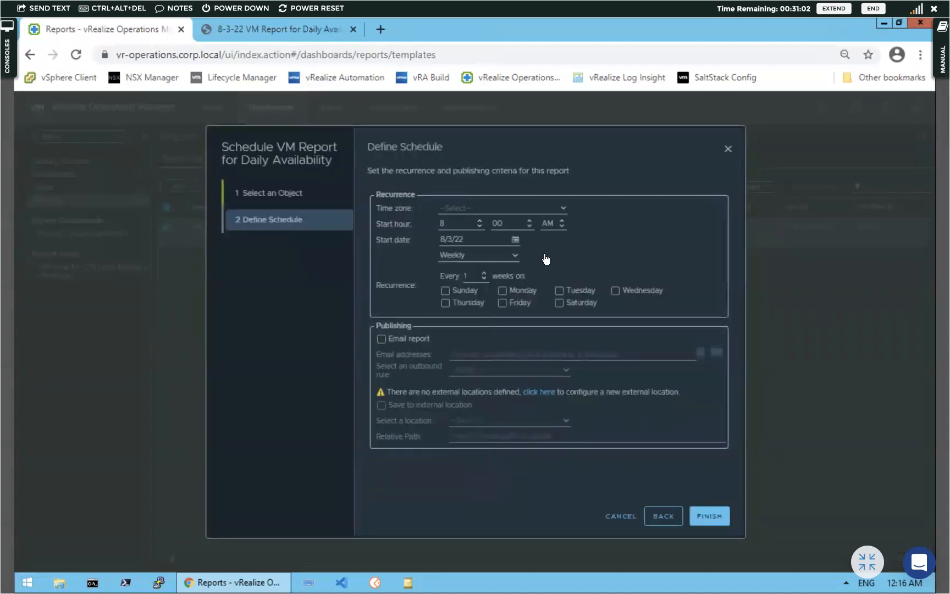
click(564, 210)
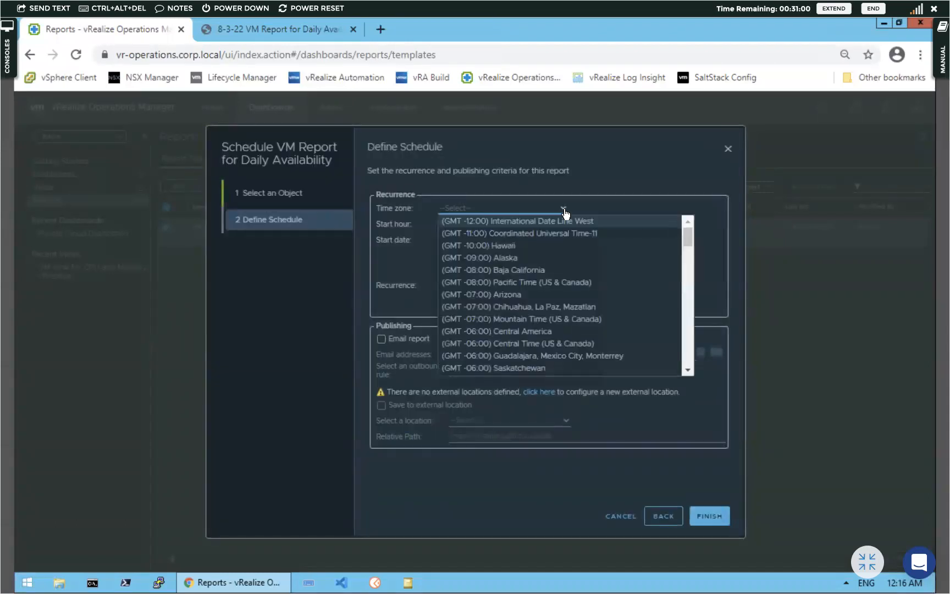
scroll(556, 316, down, 6)
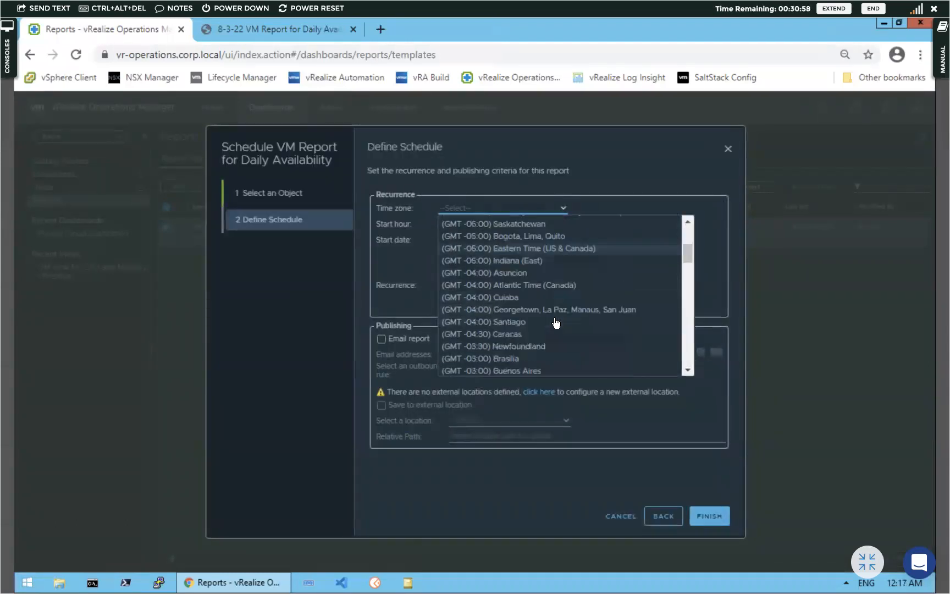
scroll(556, 323, down, 4)
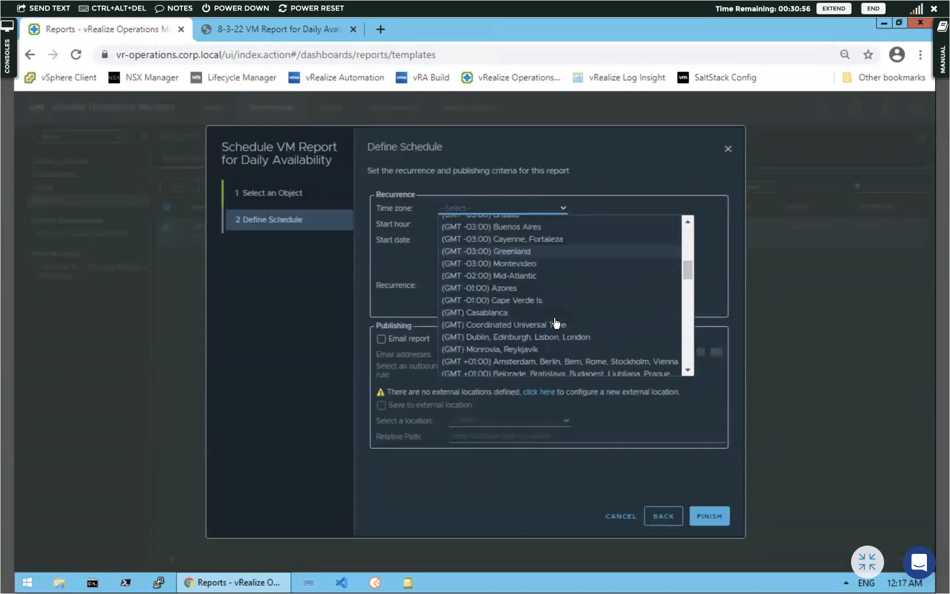
scroll(555, 323, down, 4)
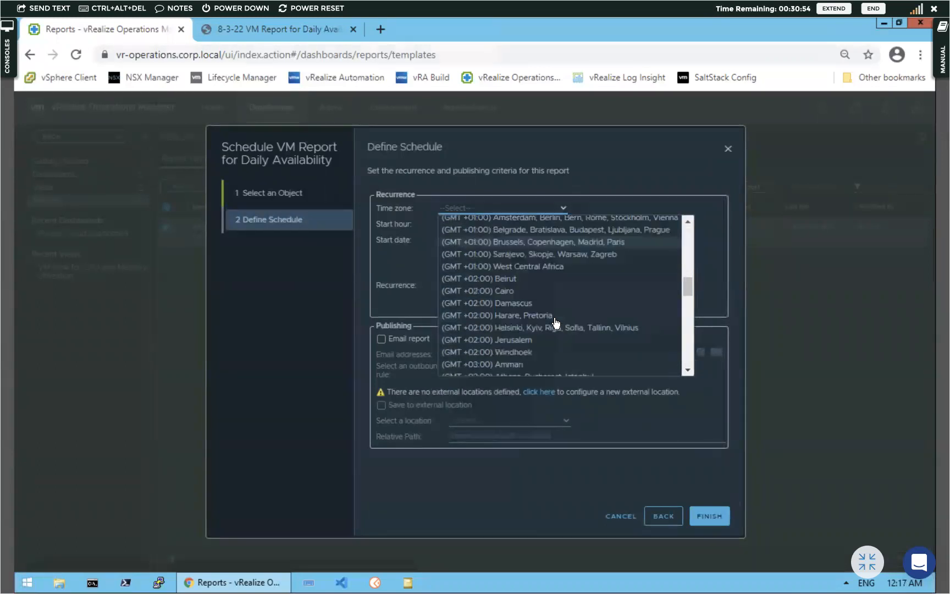
scroll(557, 322, down, 5)
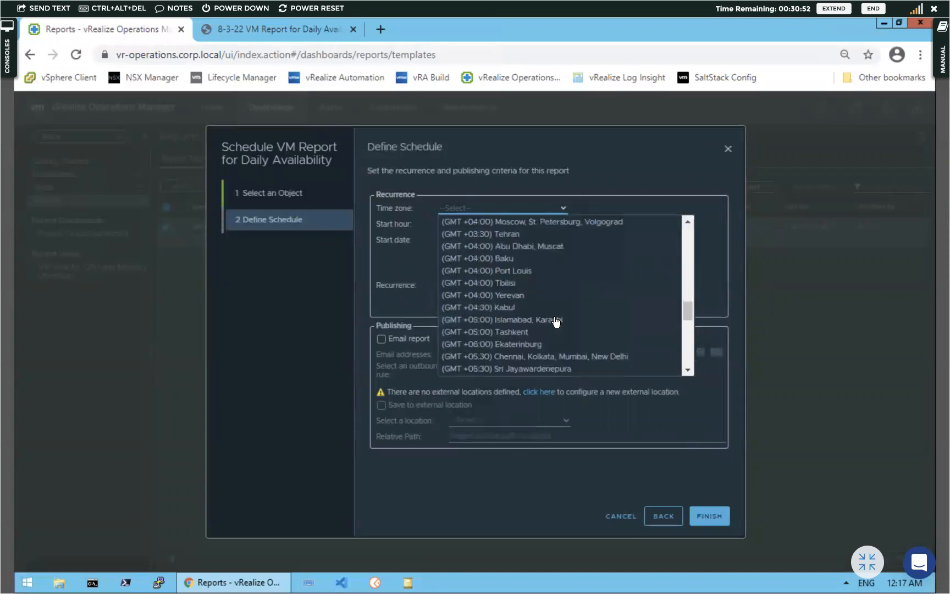
scroll(555, 325, up, 4)
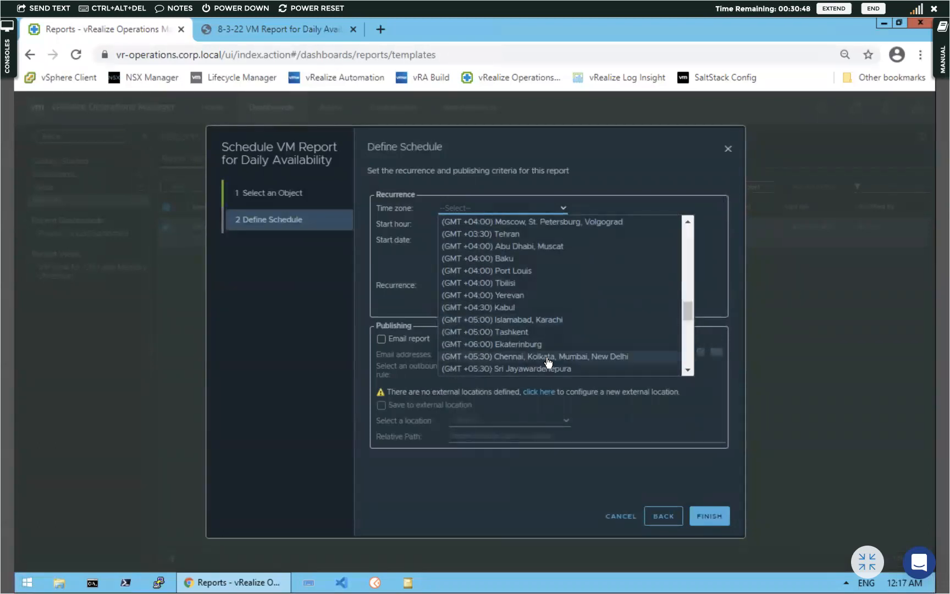
click(547, 356)
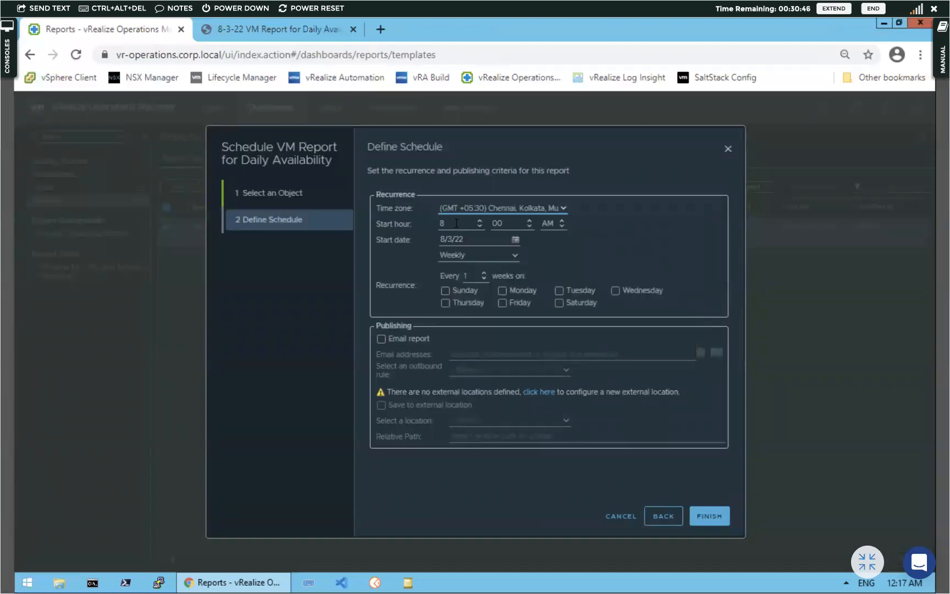
Change recurrence from Weekly to Daily, leave email reporting off, and save the schedule
click(516, 255)
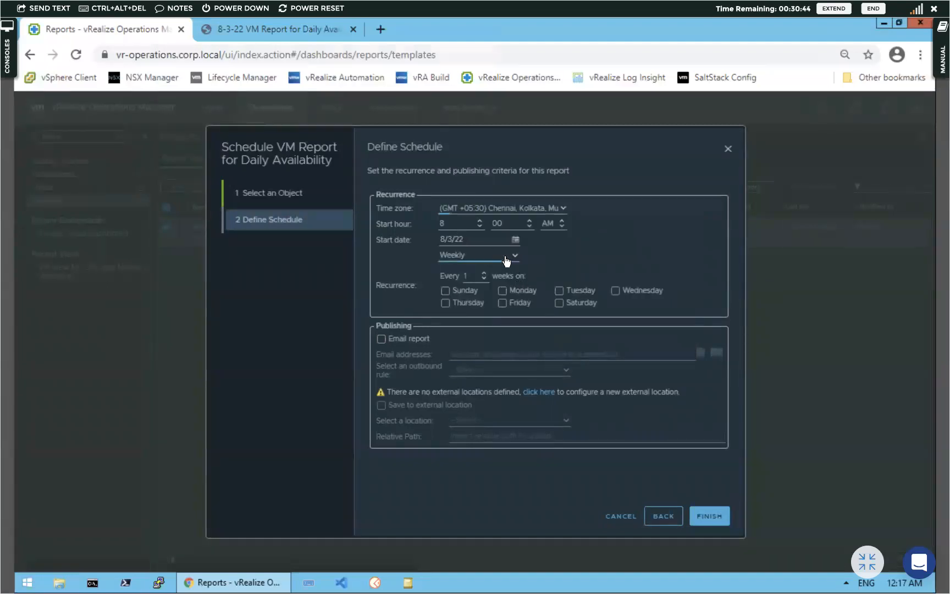
click(468, 268)
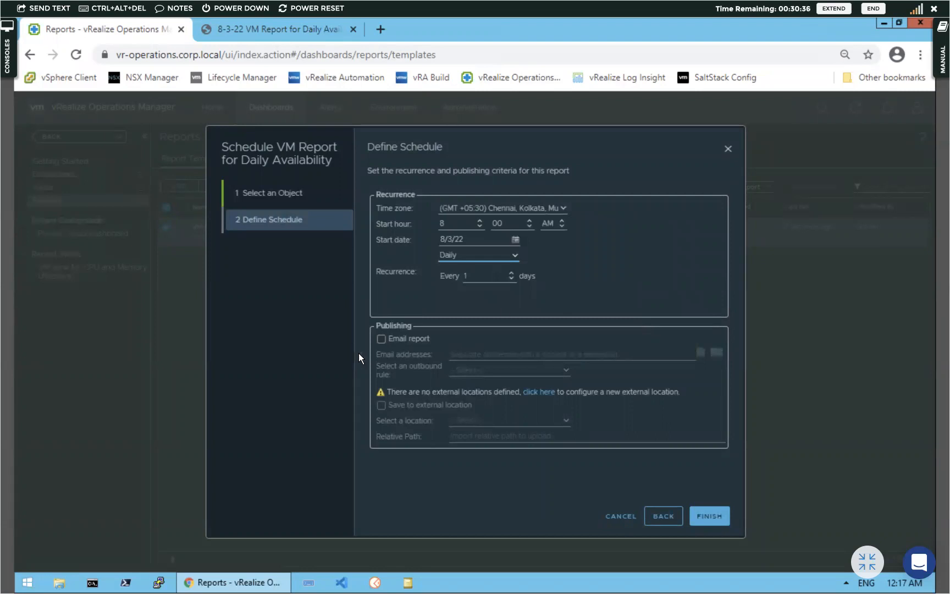
click(380, 339)
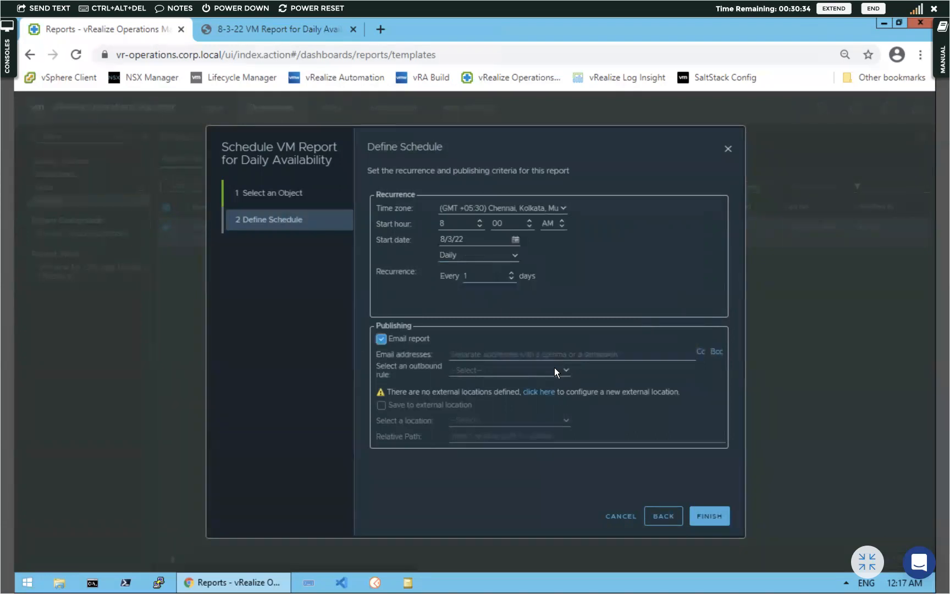
click(381, 340)
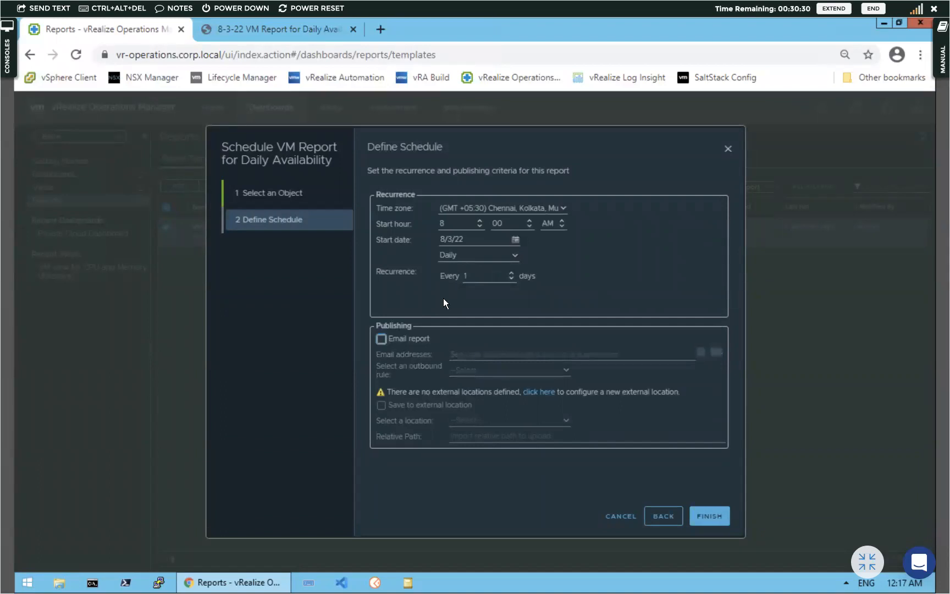
click(709, 516)
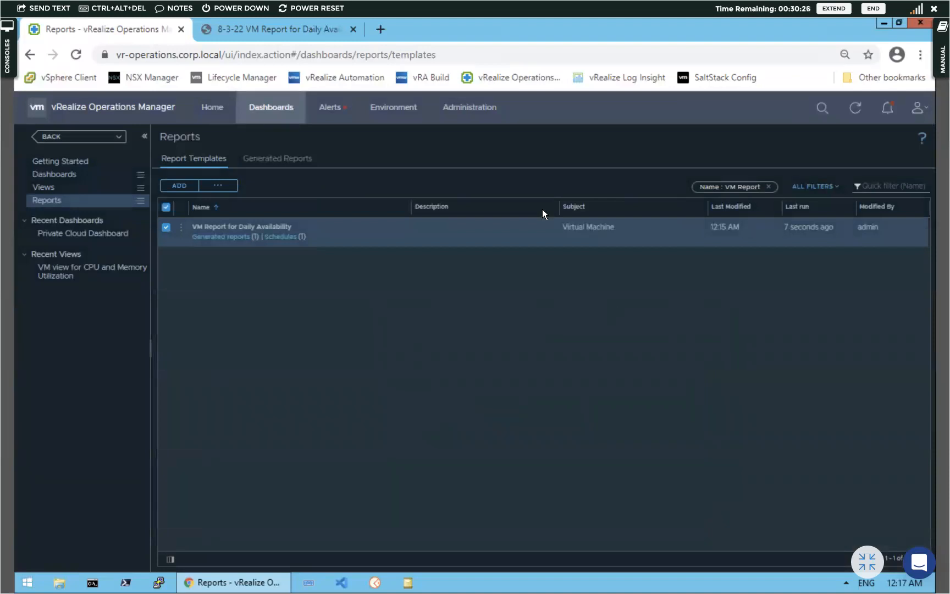
Check the template's one daily 8:00 AM schedule, close the list, and go to Alerts
click(285, 237)
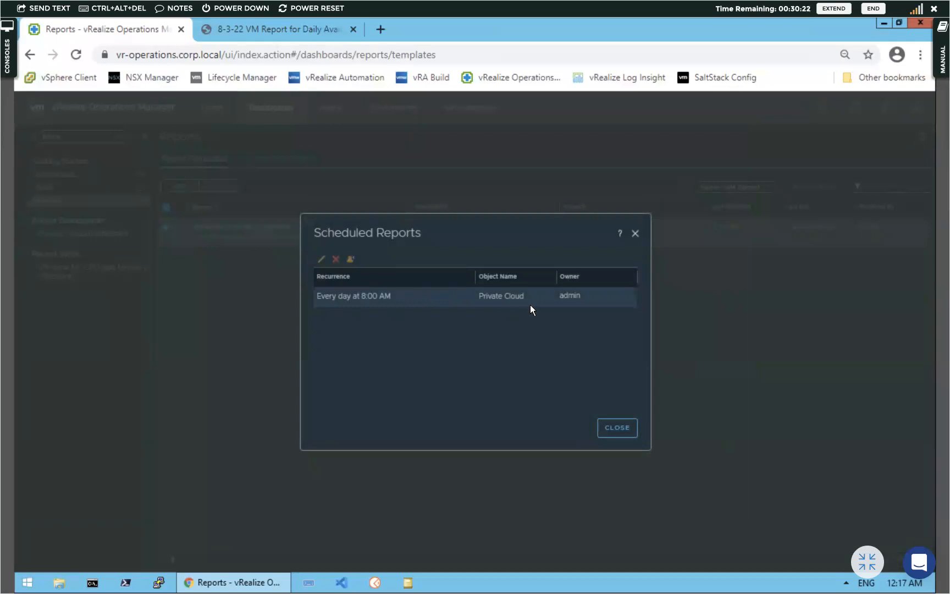
click(628, 430)
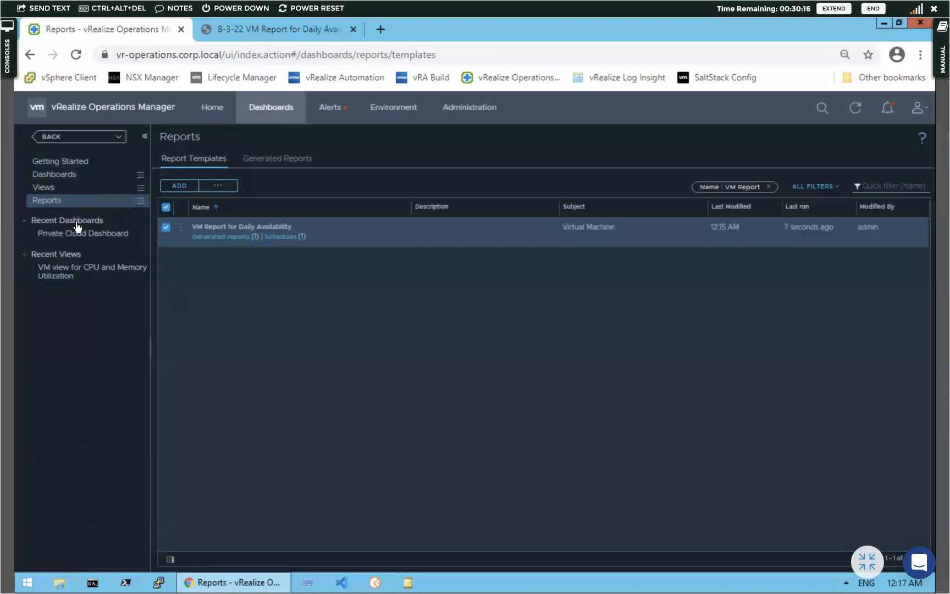
click(330, 108)
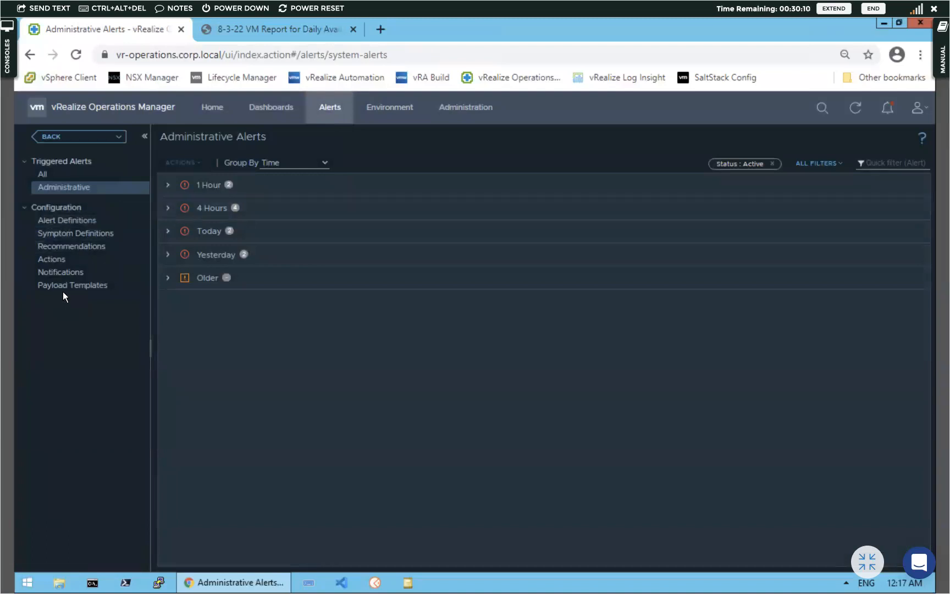
Open Alert Definitions and start a new alert named 'CPU utilization is abnormal'
click(66, 221)
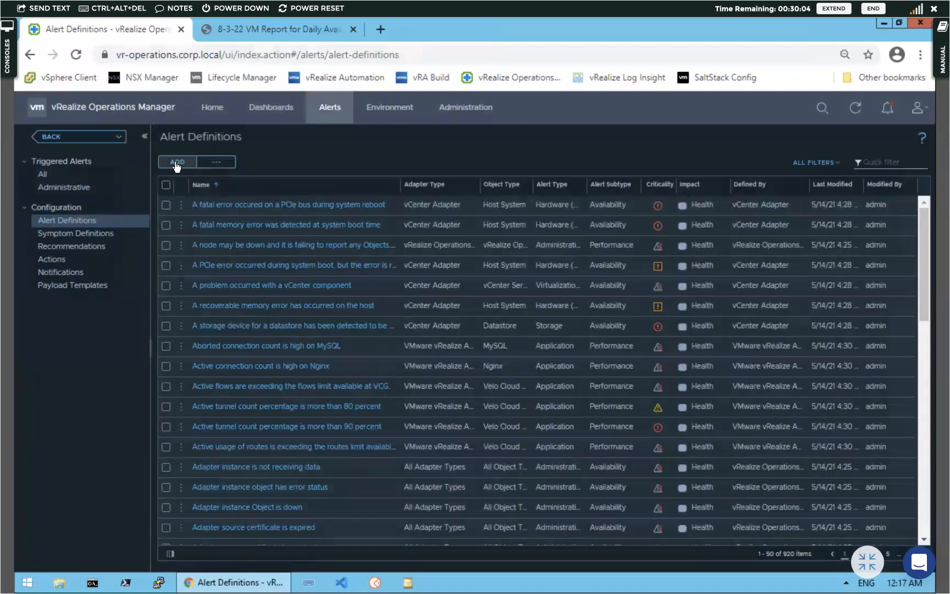
click(176, 164)
click(254, 194)
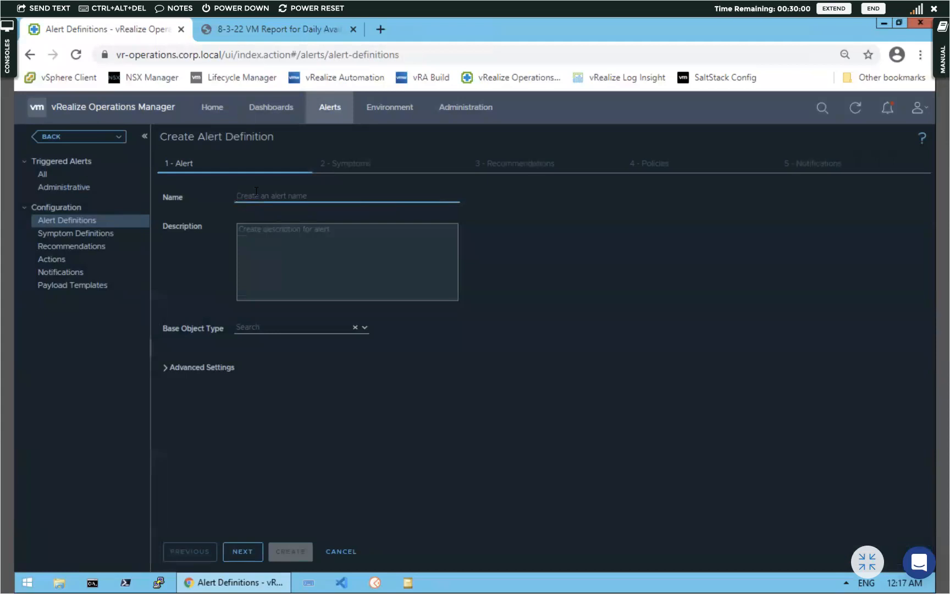
text(CP)
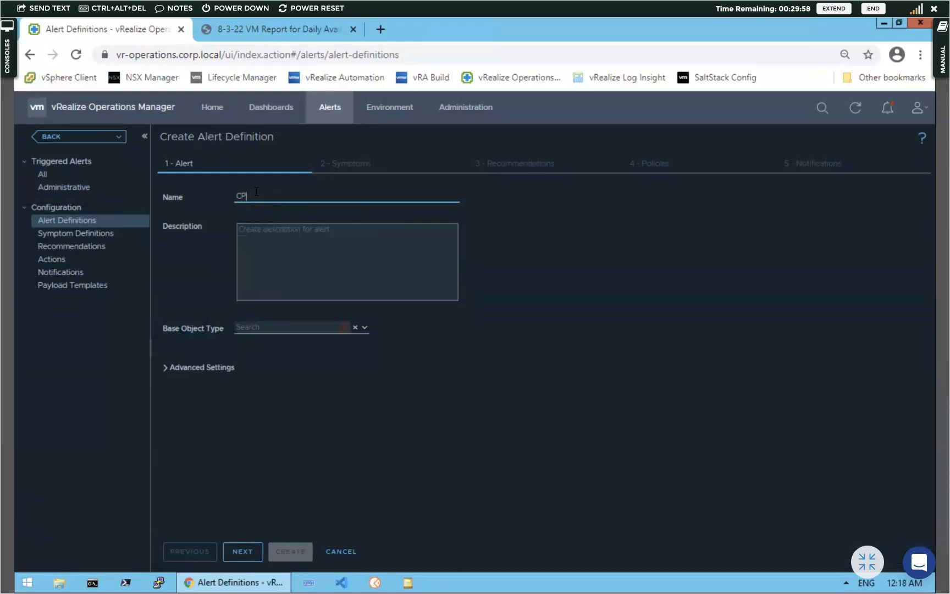
text(U utilization is abnormal)
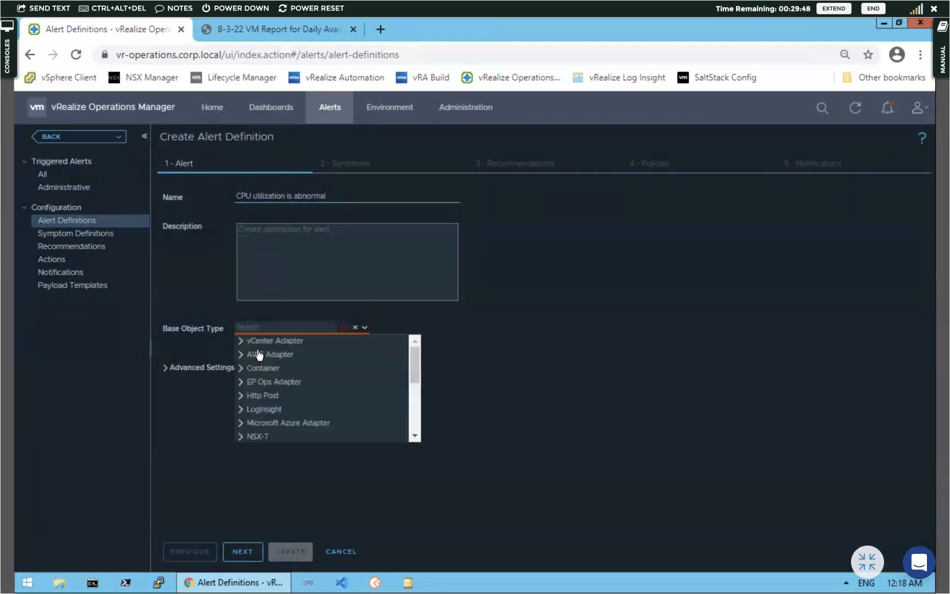
Set the base object type to vCenter Adapter > Virtual Machine and expand Advanced Settings
click(242, 341)
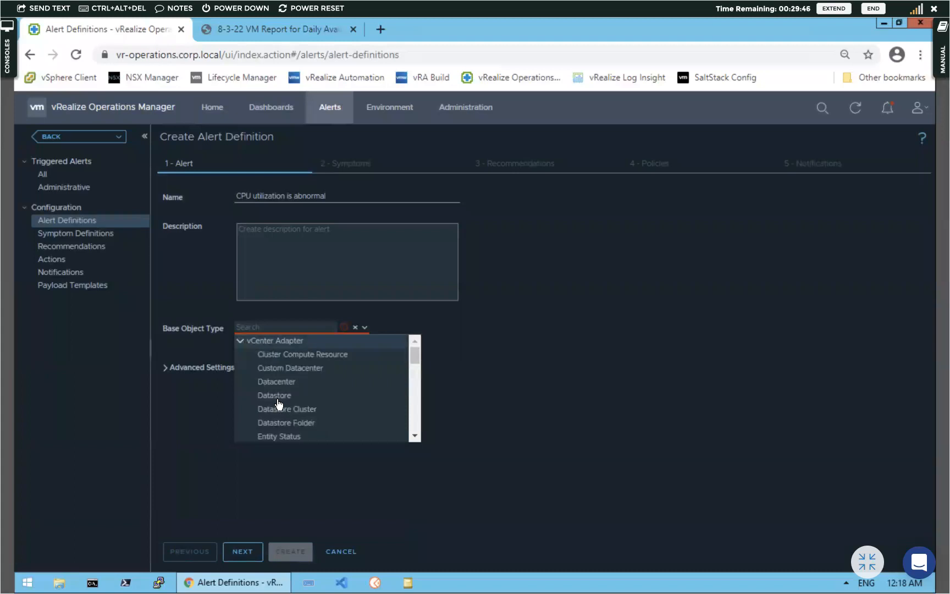
scroll(286, 407, down, 3)
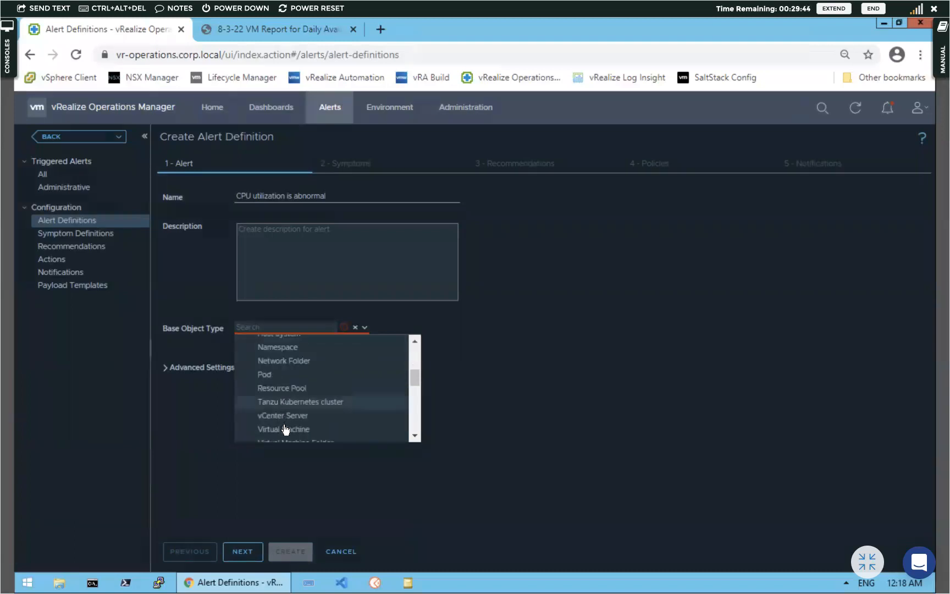
click(283, 430)
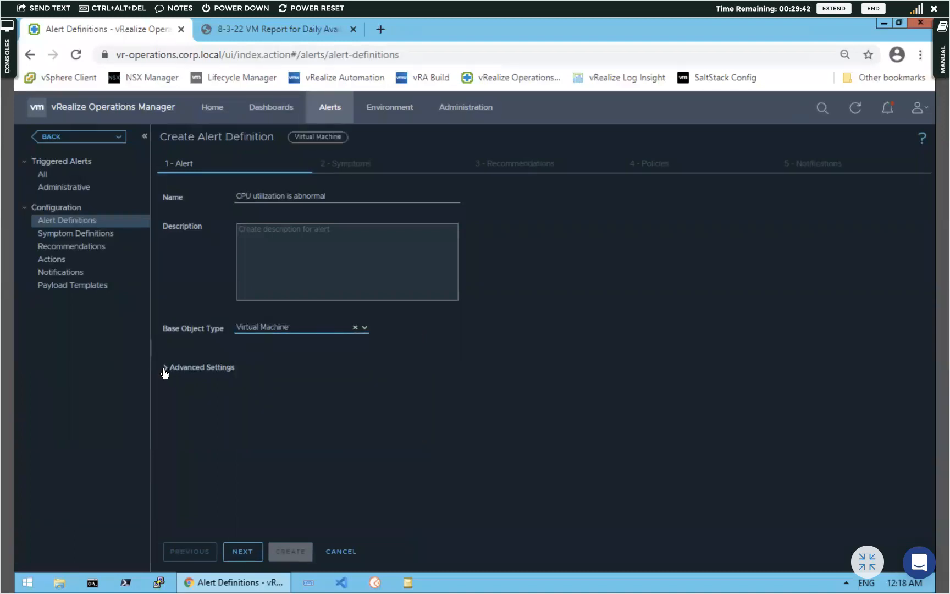
click(164, 368)
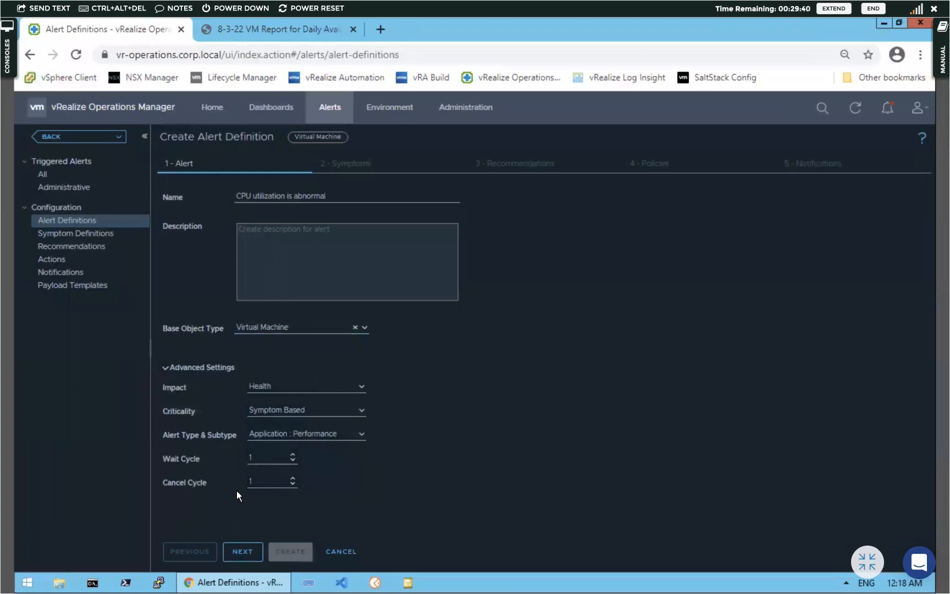
click(249, 558)
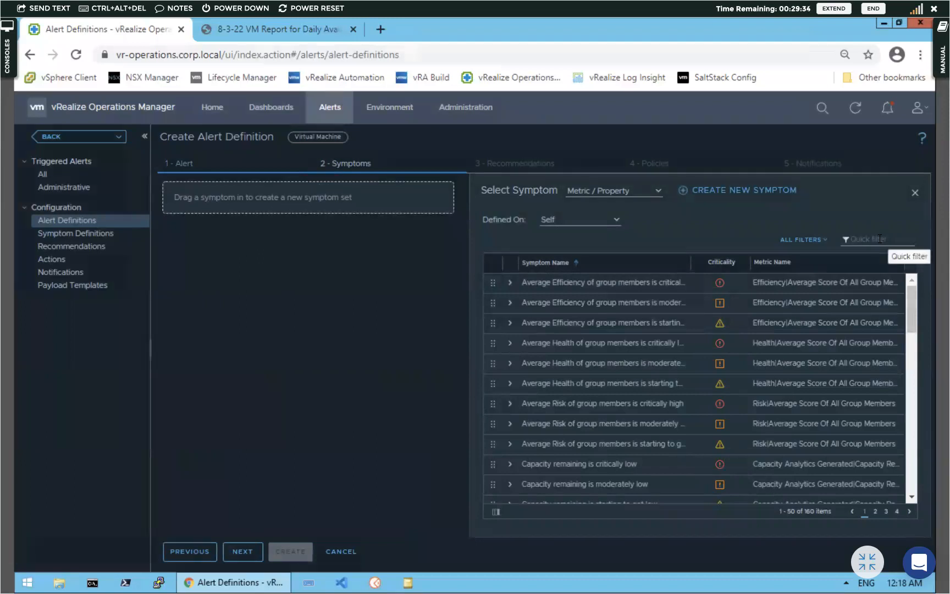
Quick-filter the available symptoms by 'cpu' and scroll through the 25 matching symptoms
click(880, 238)
text(cpu)
key(Return)
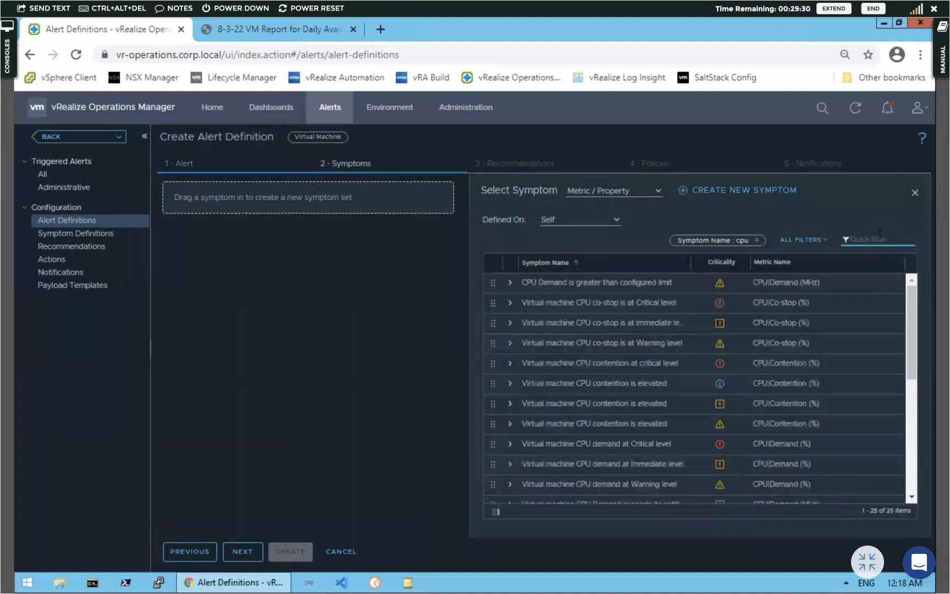
scroll(636, 377, down, 5)
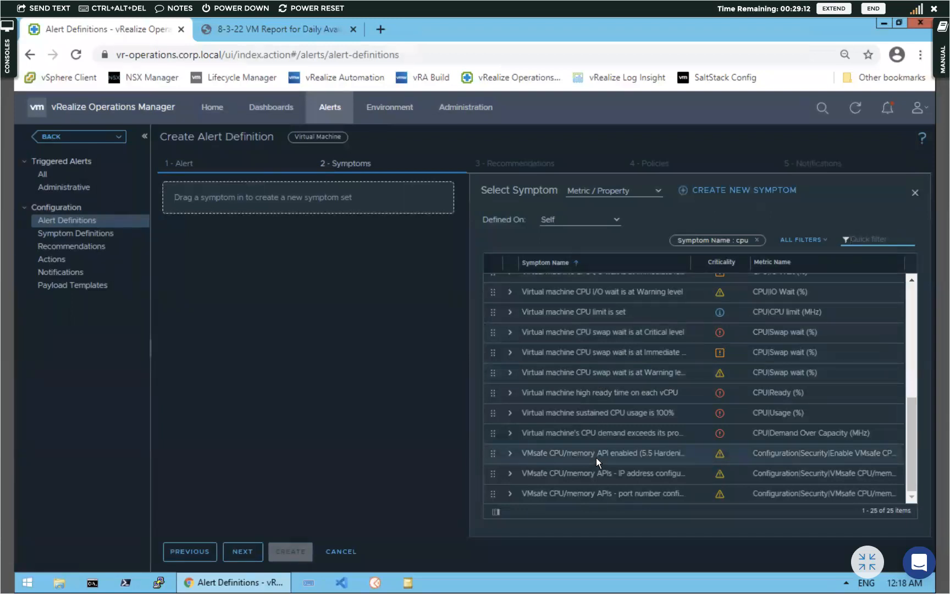
scroll(596, 458, up, 2)
scroll(596, 459, down, 2)
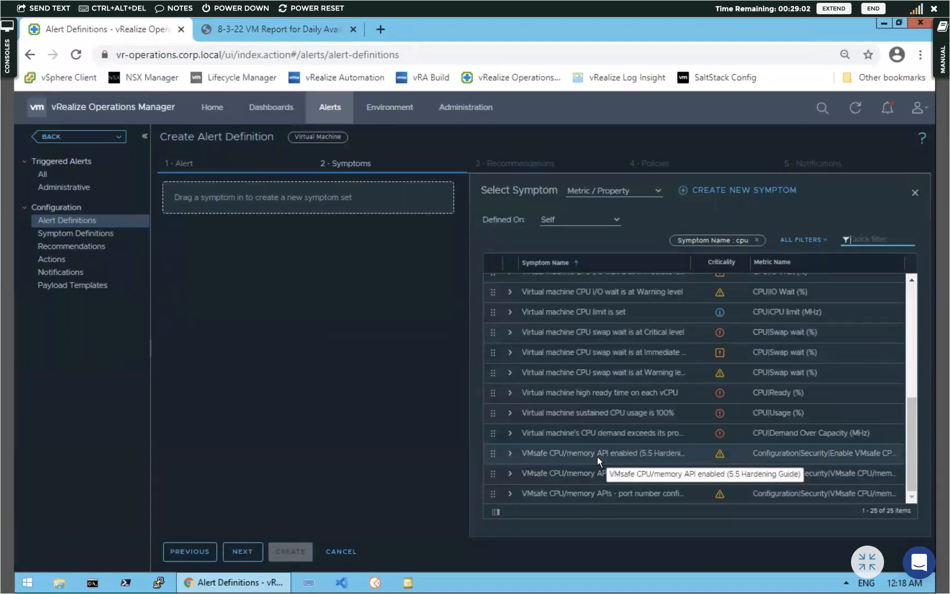
Start a new symptom from the virtual machine CPU Usage (%) metric
click(720, 190)
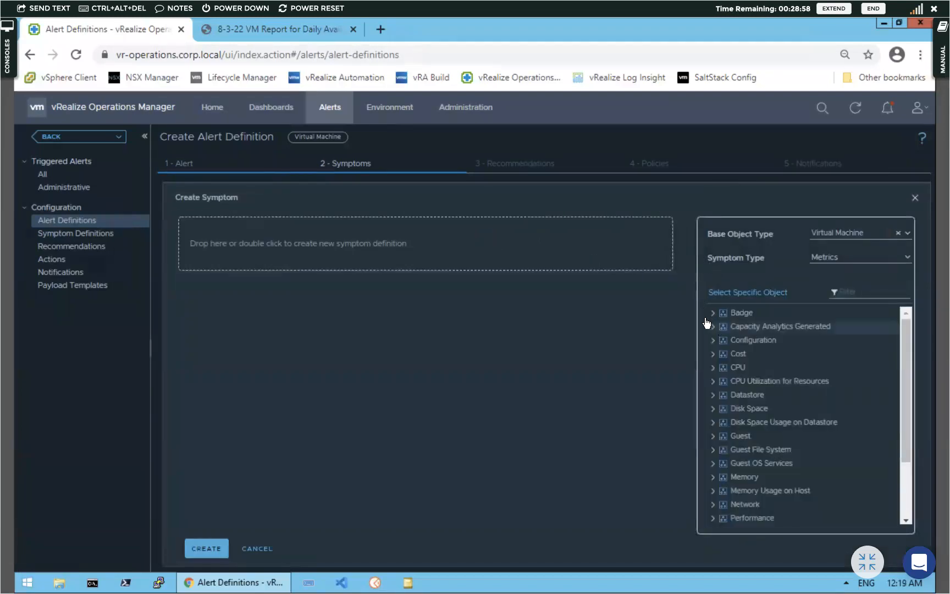
click(713, 369)
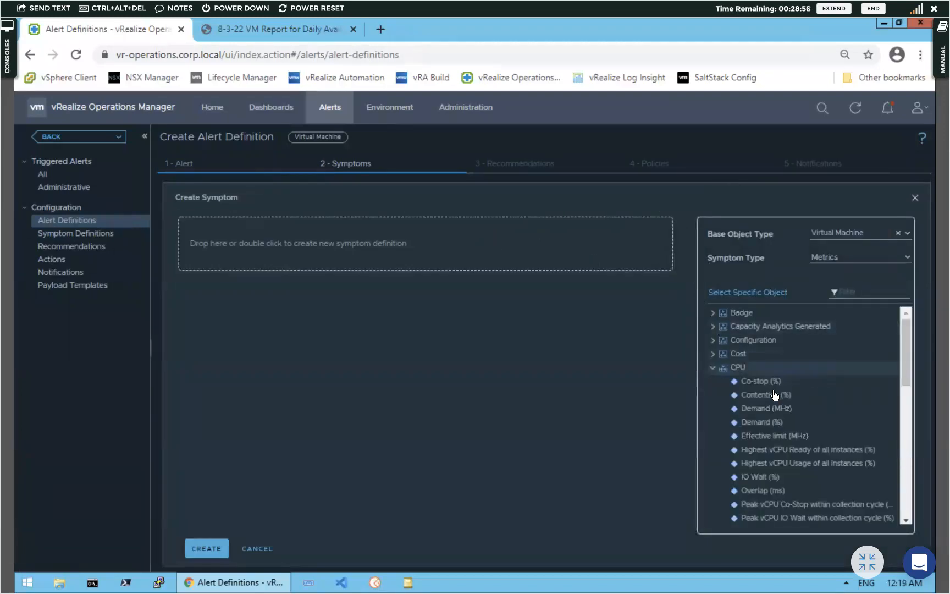
scroll(769, 494, down, 3)
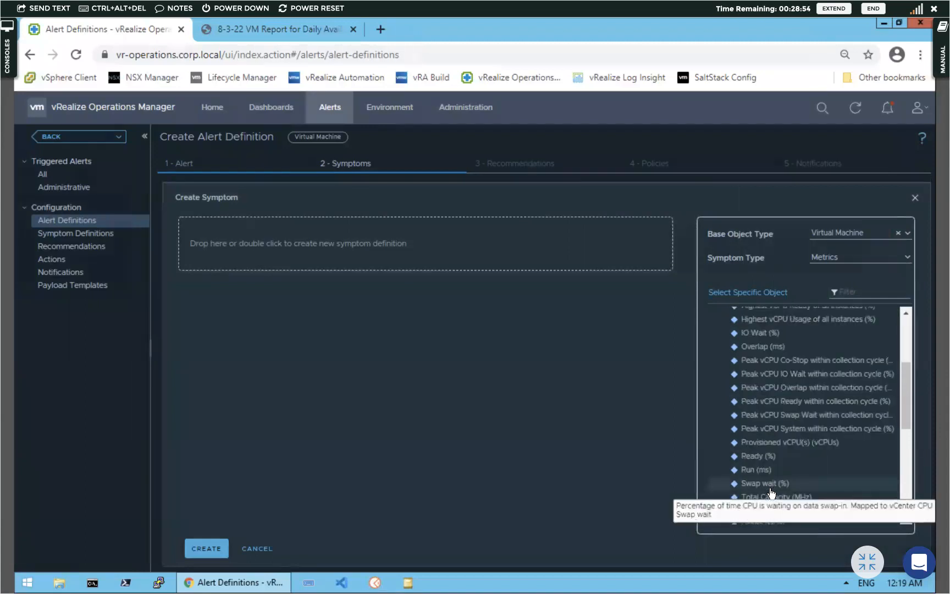
scroll(772, 492, down, 3)
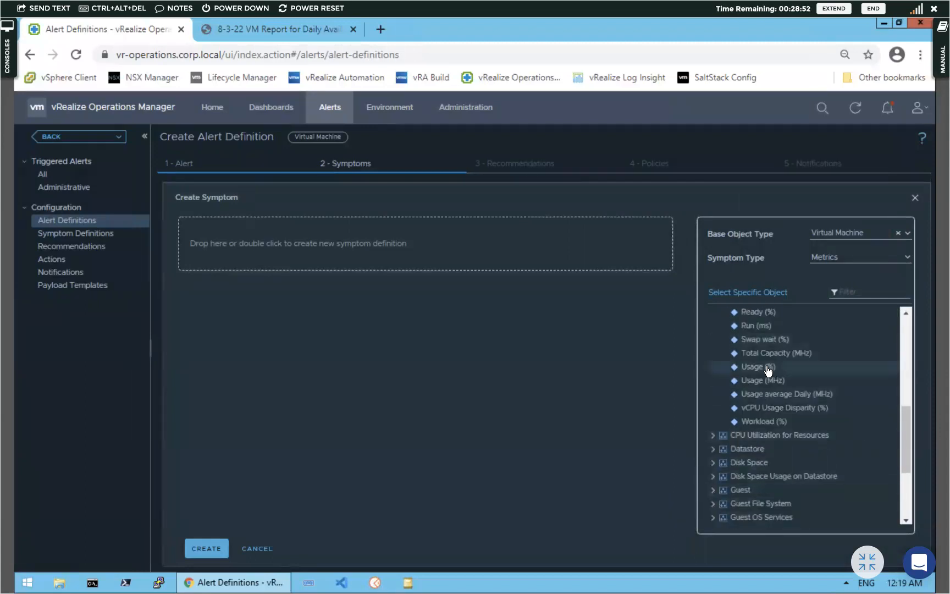
drag(768, 369, 242, 235)
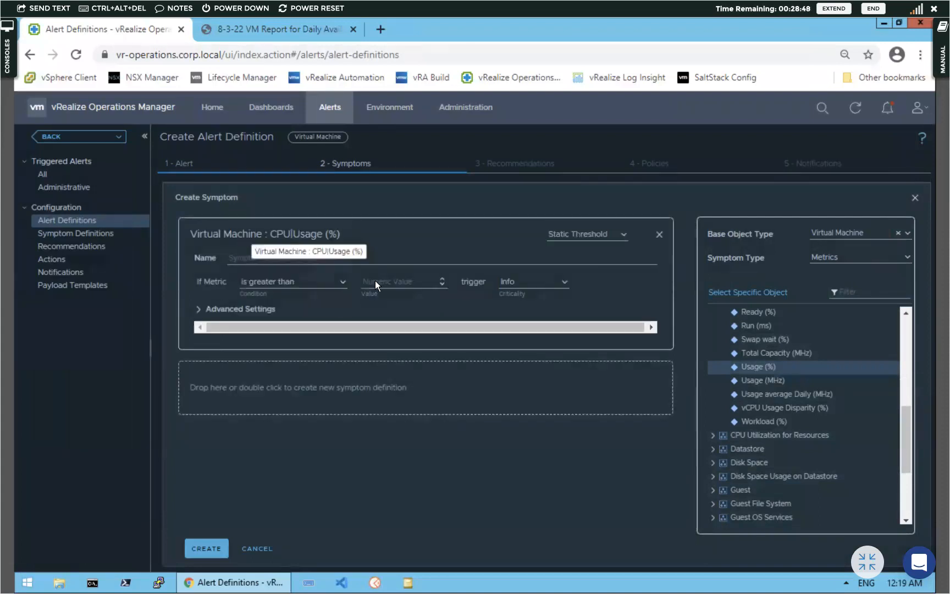
Name it 'CPU | Usage is at Immediate level', triggering Immediate when above 80
click(395, 281)
text(-1)
click(257, 255)
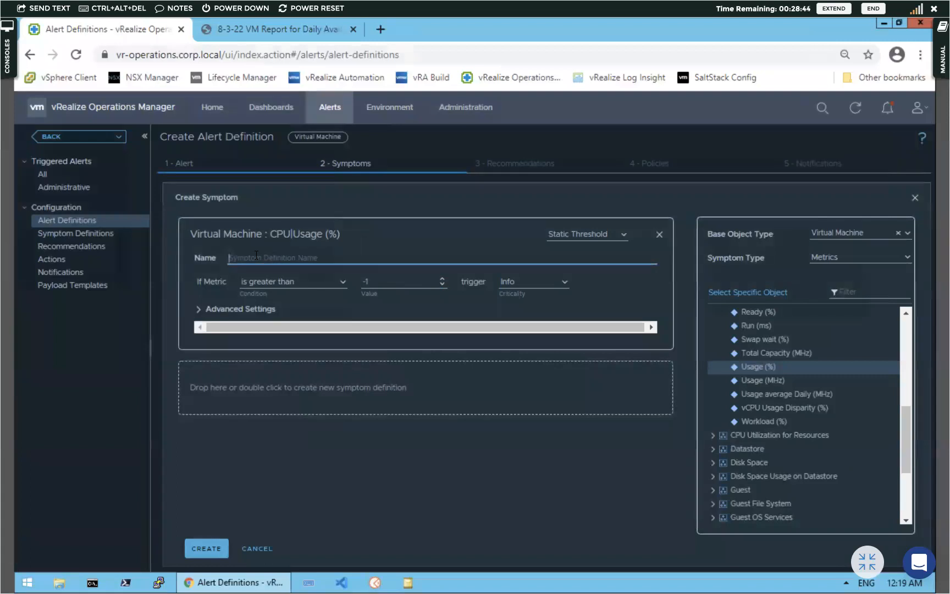
text(CPU In)
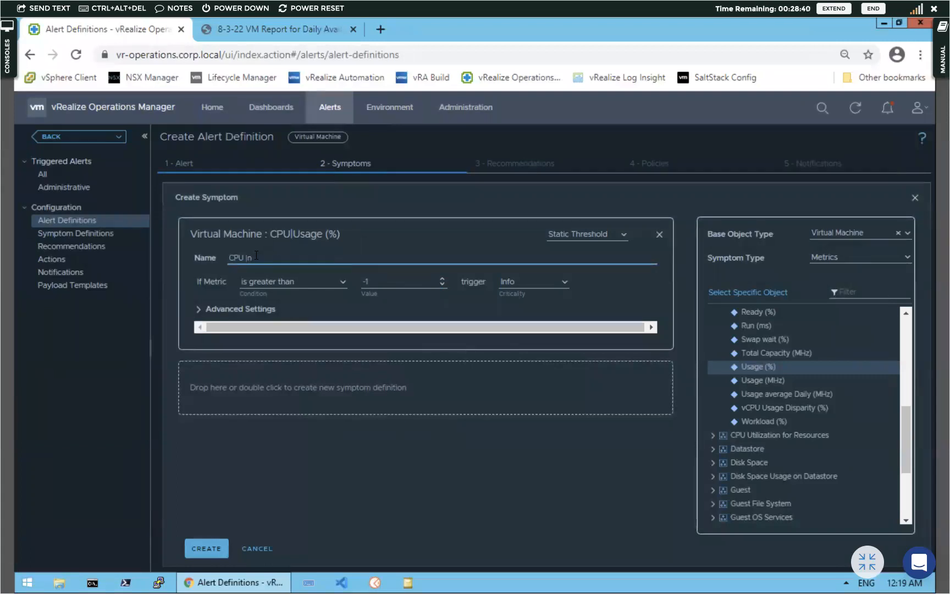
key(BackSpace)
text(Usage is at Immediate level |)
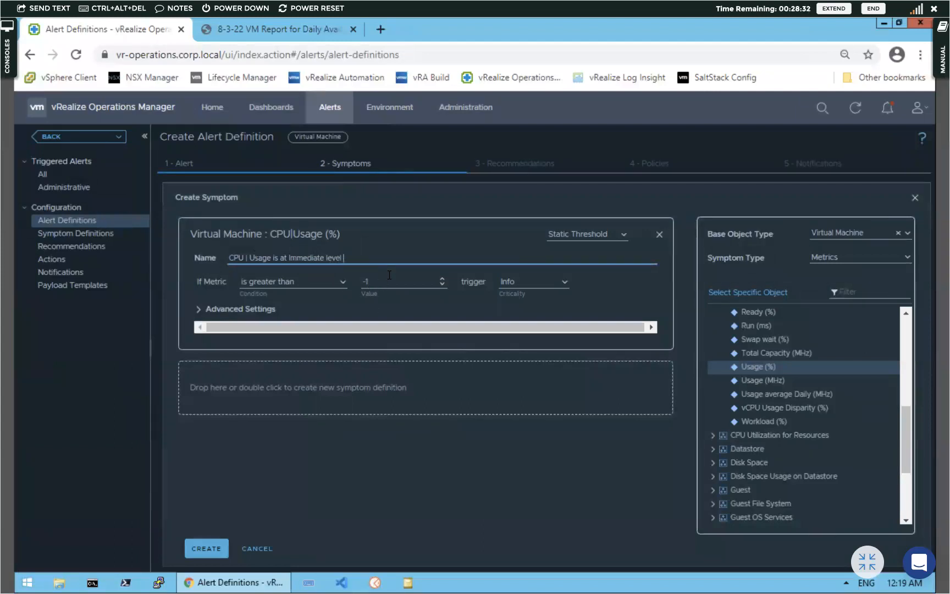
click(390, 281)
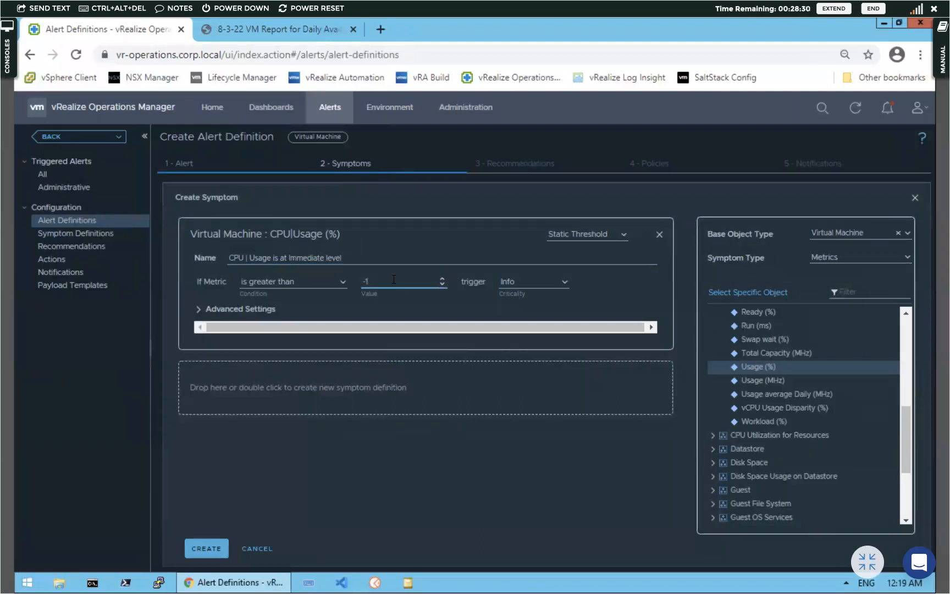
key(BackSpace)
key(BackSpace)
text(80)
click(564, 282)
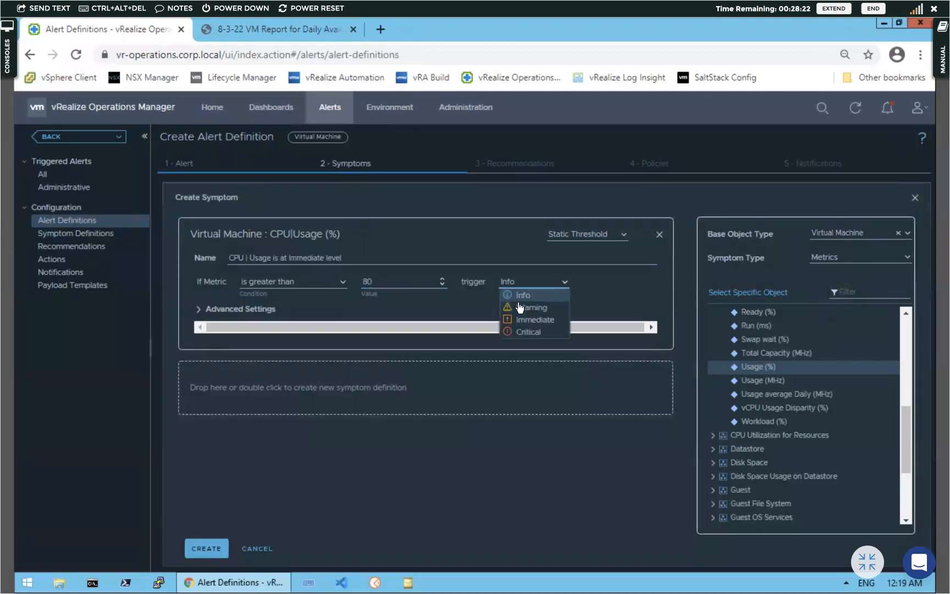
click(525, 321)
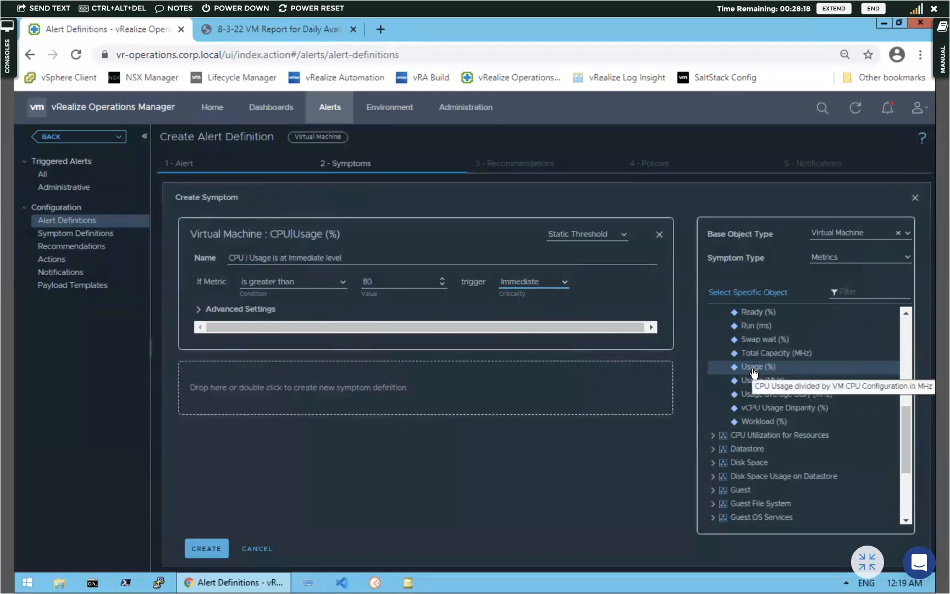
Add a second CPU Usage (%) symptom definition and copy the first symptom's name into it
drag(711, 368, 276, 363)
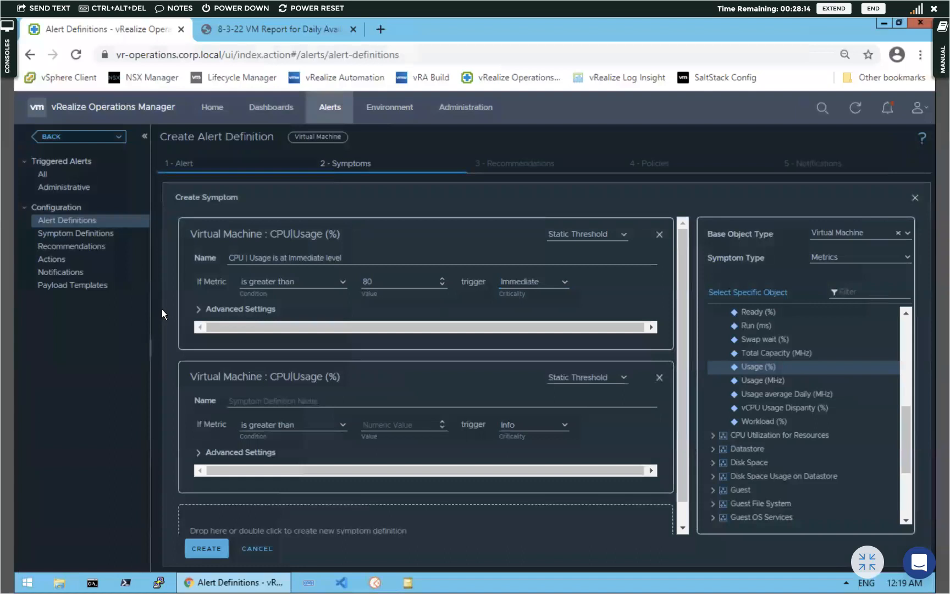
click(198, 309)
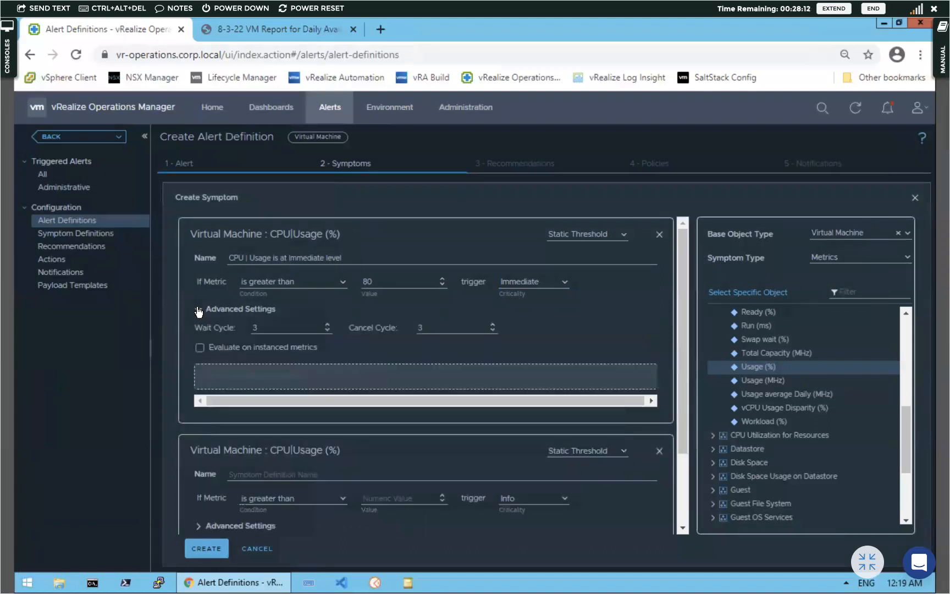
click(199, 310)
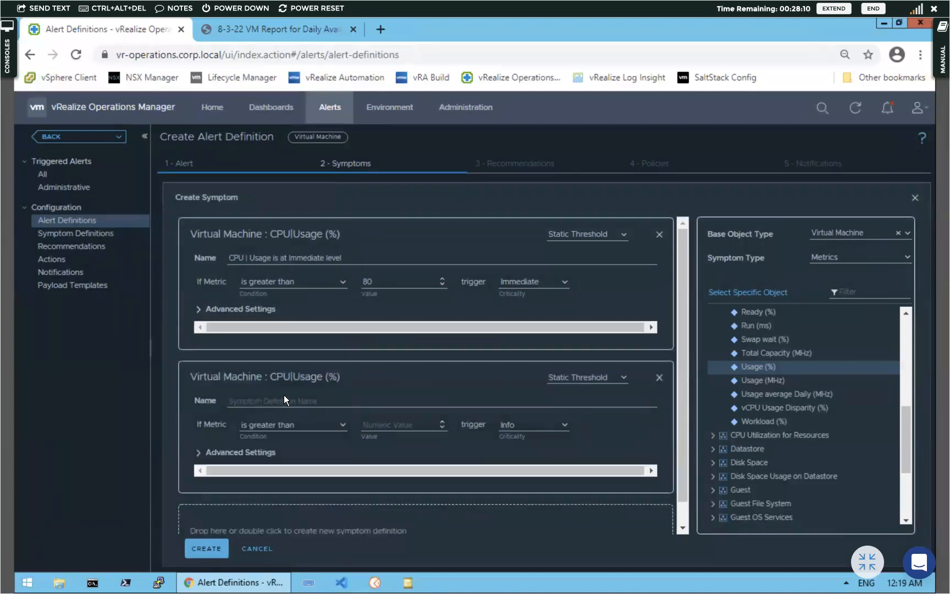
drag(348, 258, 218, 258)
key(super+c)
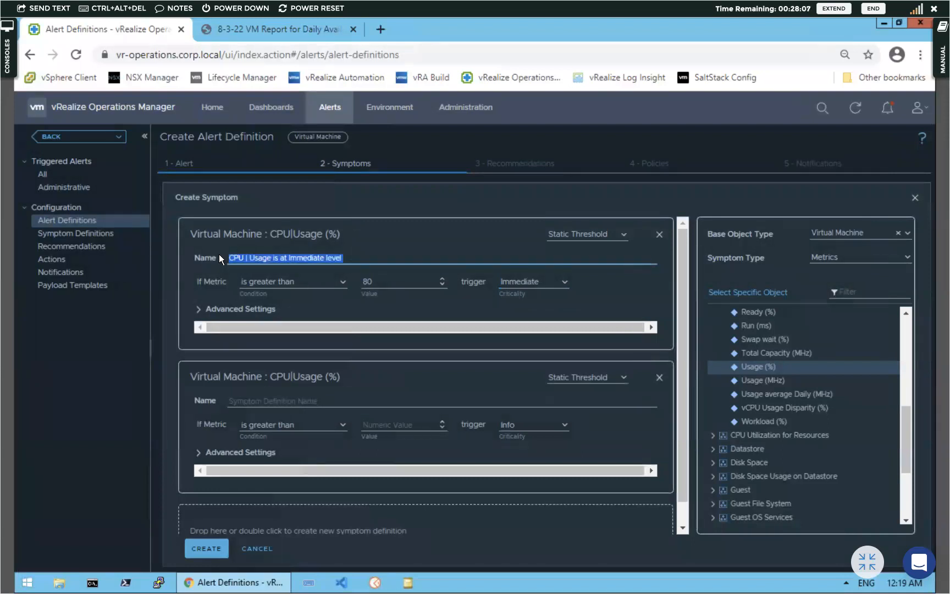
click(263, 399)
key(ctrl+v)
click(400, 343)
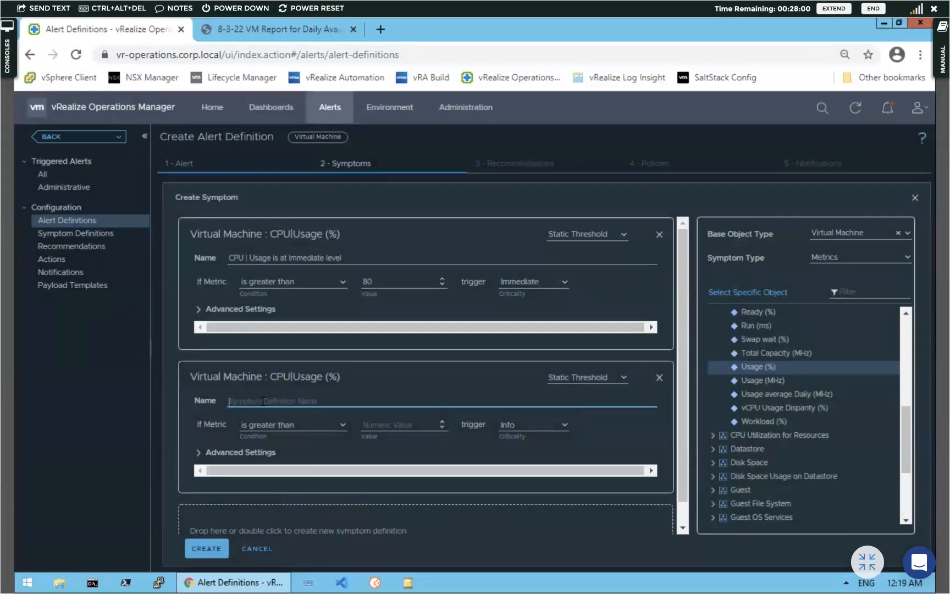
right_click(262, 401)
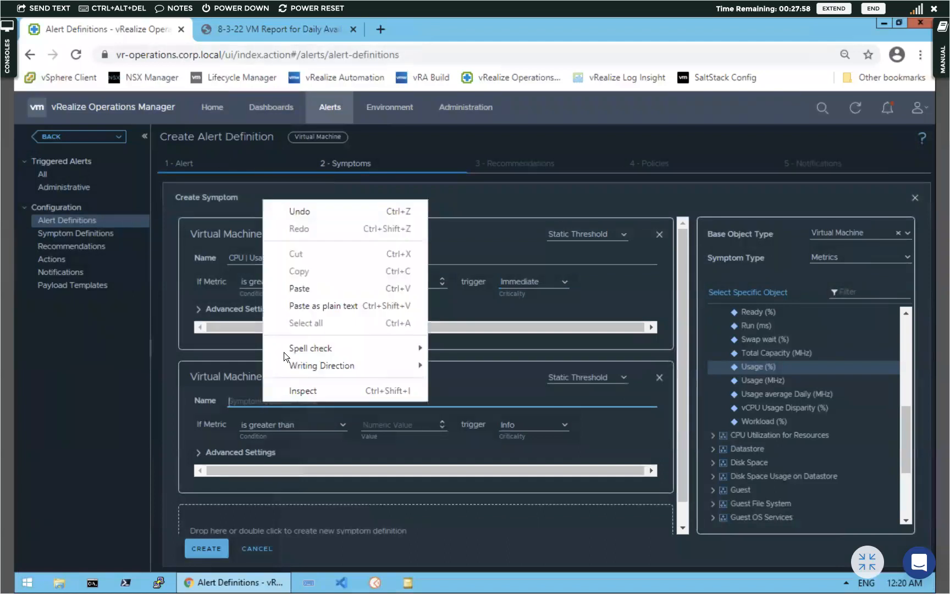
click(302, 288)
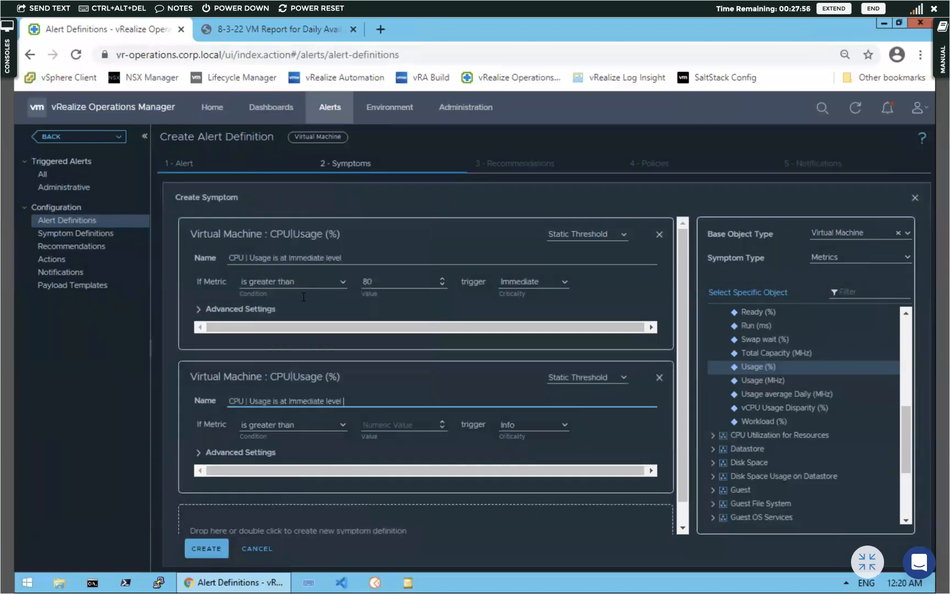
Rename it 'CPU | Usage is at Critical level', trigger Critical above 90, and create both symptoms
double_click(311, 401)
text(Croitical)
key(BackSpace)
key(BackSpace)
key(BackSpace)
key(BackSpace)
key(BackSpace)
key(BackSpace)
text(itical)
click(408, 424)
text(90)
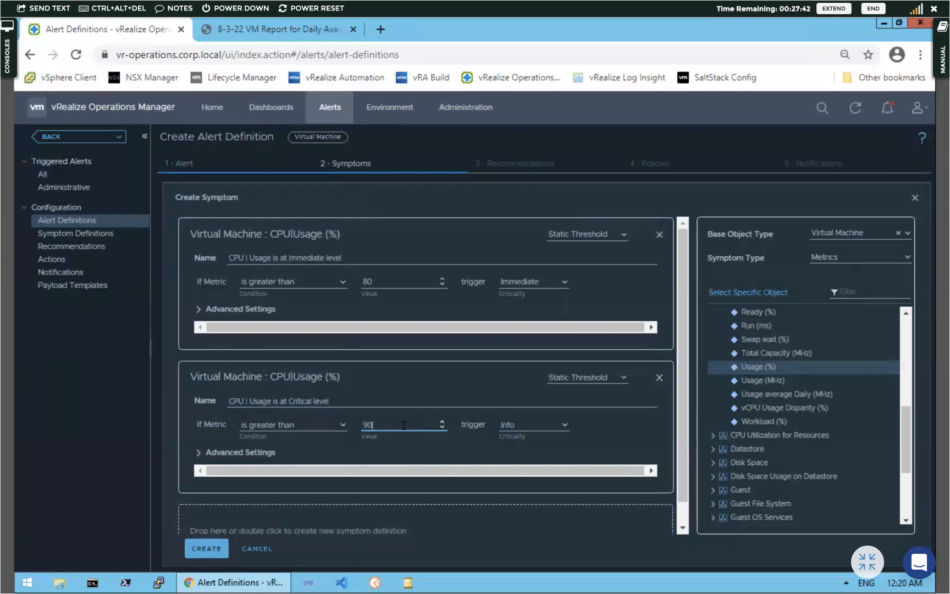
click(563, 425)
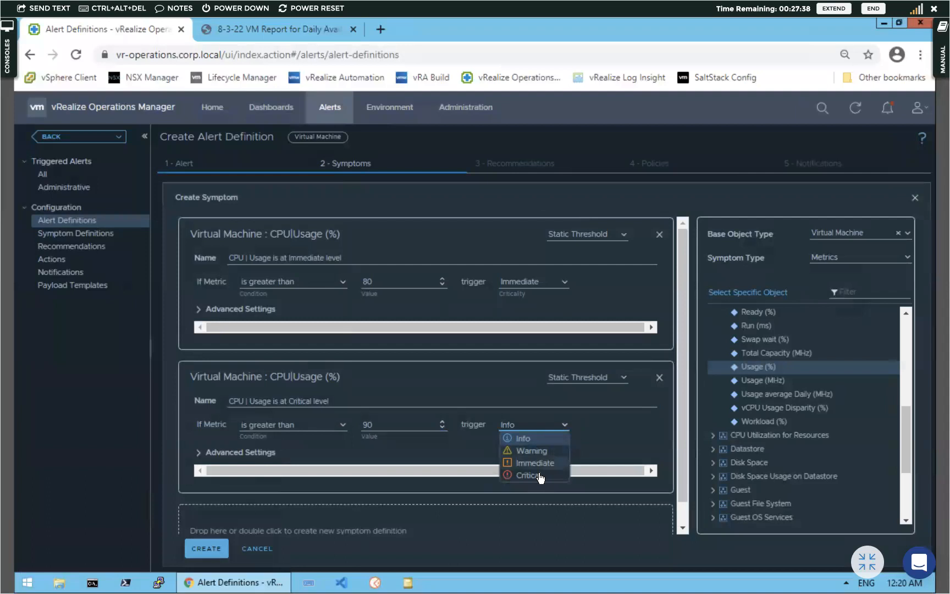
click(539, 475)
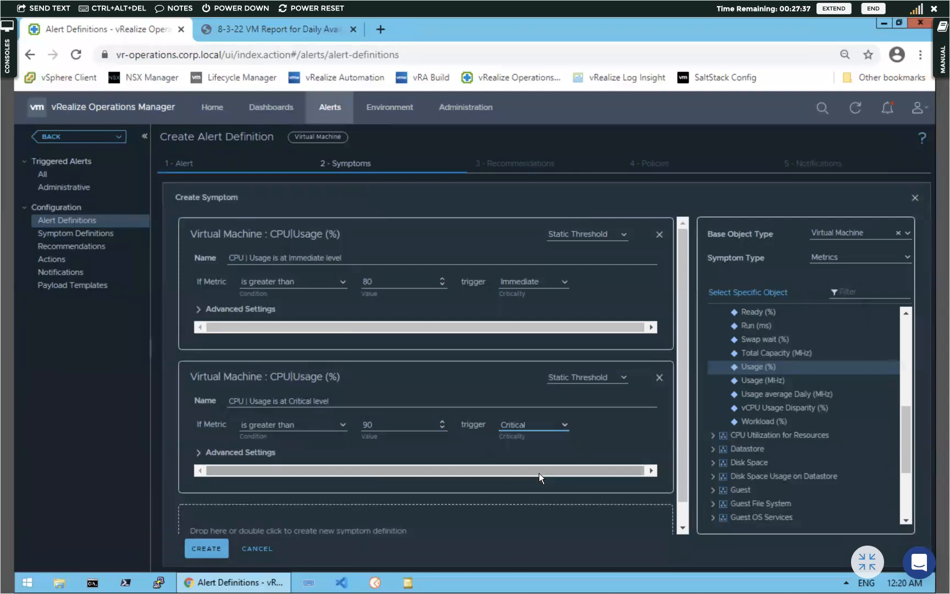
click(212, 549)
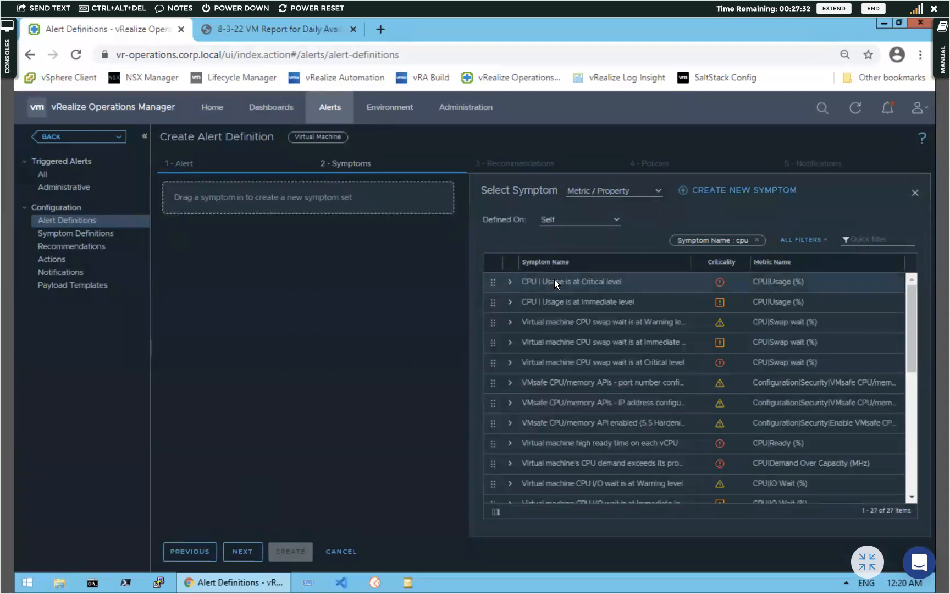
Add the Critical and Immediate CPU Usage symptoms as separate symptom sets and continue to Recommendations
drag(543, 283, 285, 186)
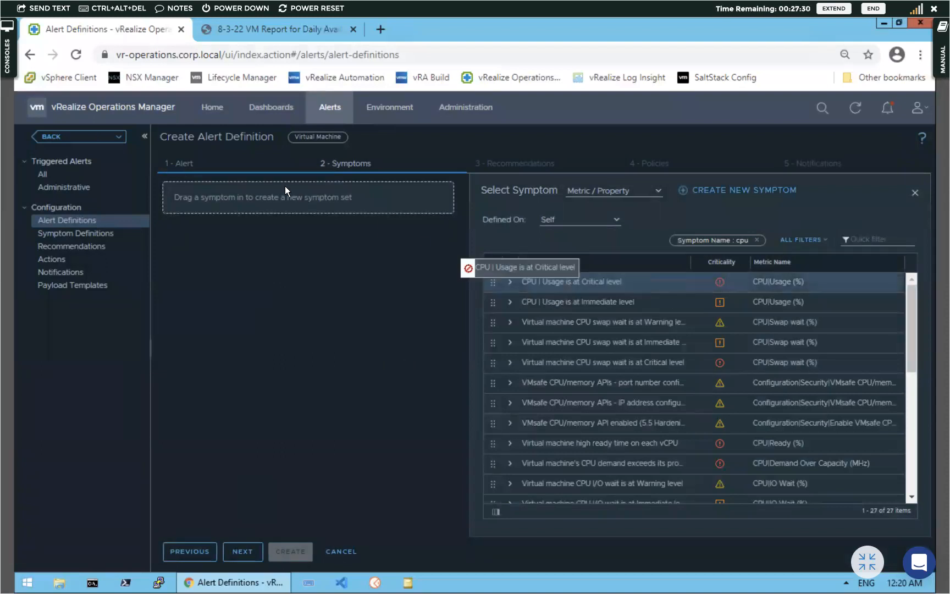
drag(552, 304, 235, 294)
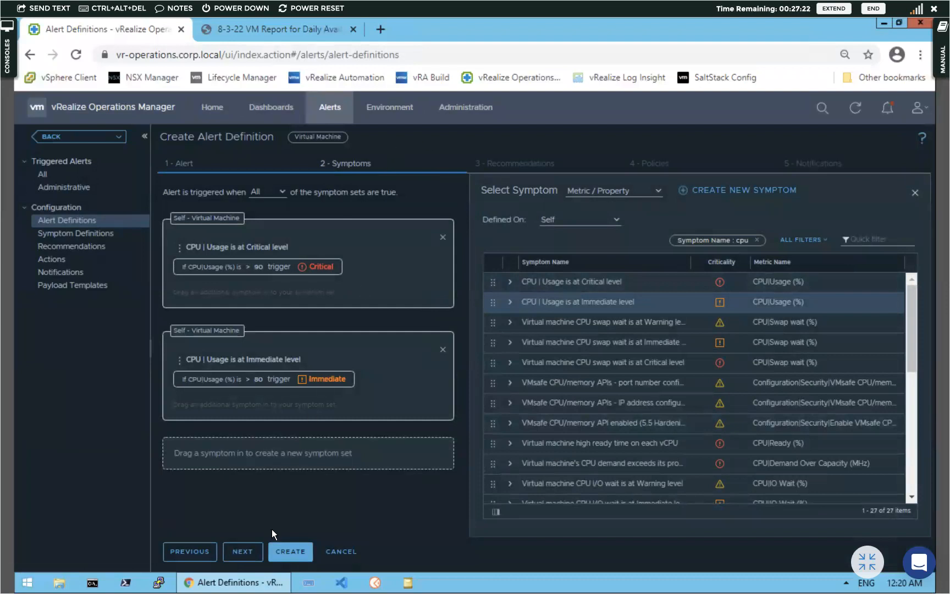
click(252, 553)
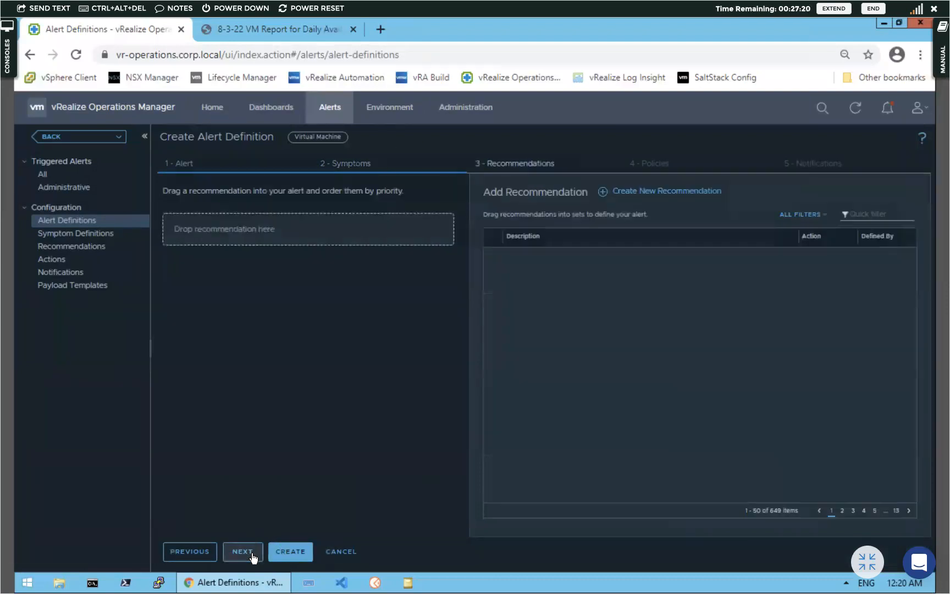
Attach the 'Add more CPU Capacity for this virtual machine' recommendation, found via a 'cpu' filter
click(867, 213)
text(cpu)
key(Return)
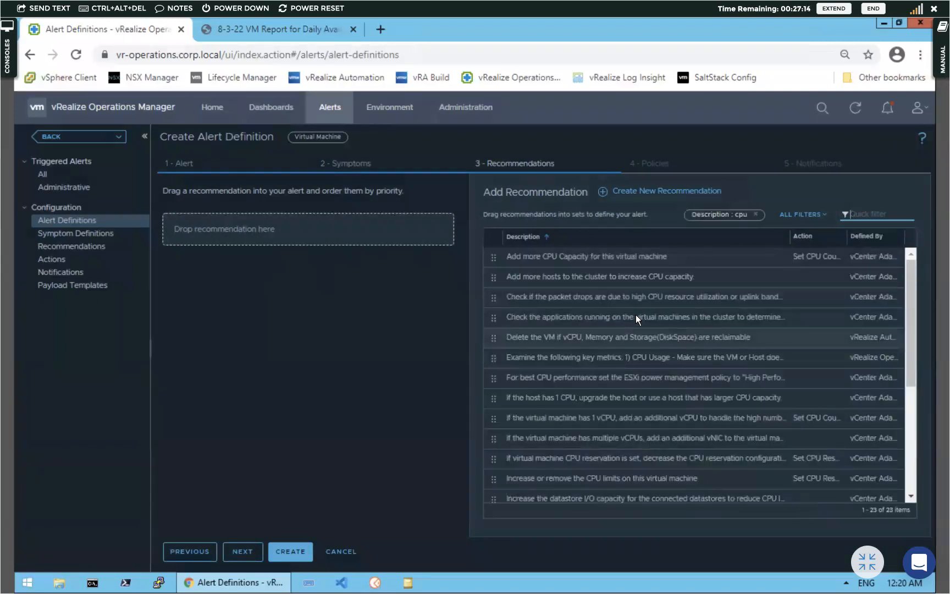
drag(624, 257, 228, 228)
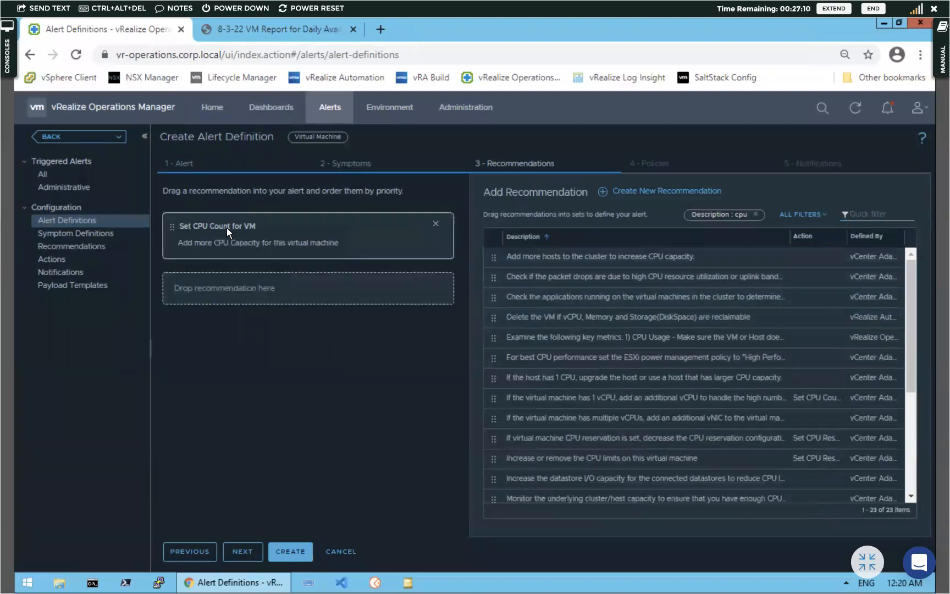
Enable the alert in HOL Policy and create the alert definition
click(241, 550)
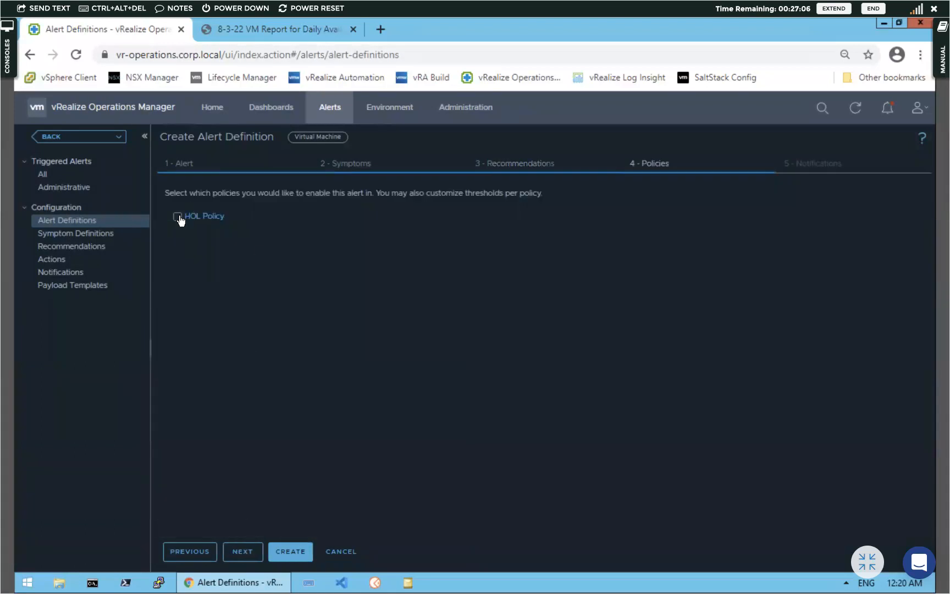
click(177, 217)
click(250, 553)
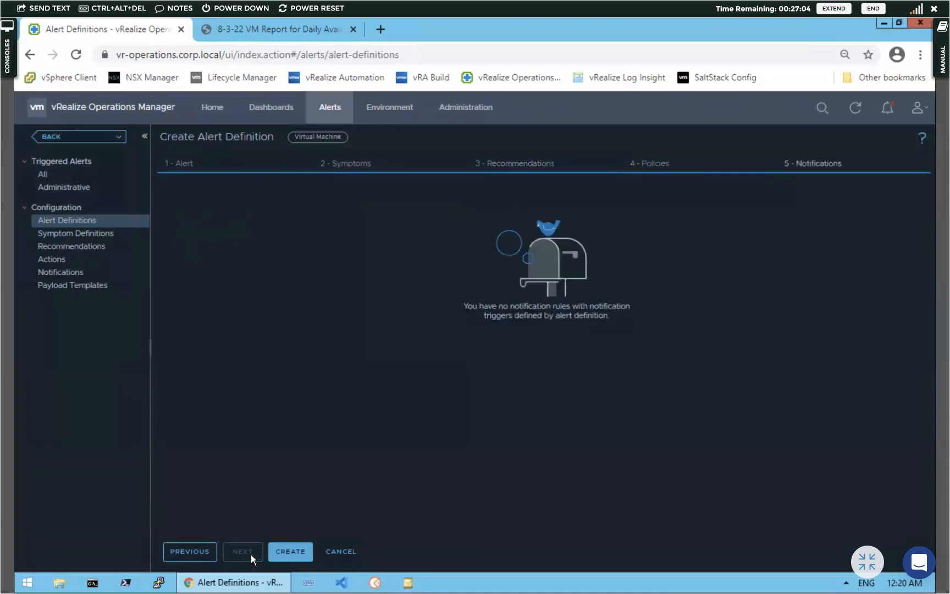
click(299, 556)
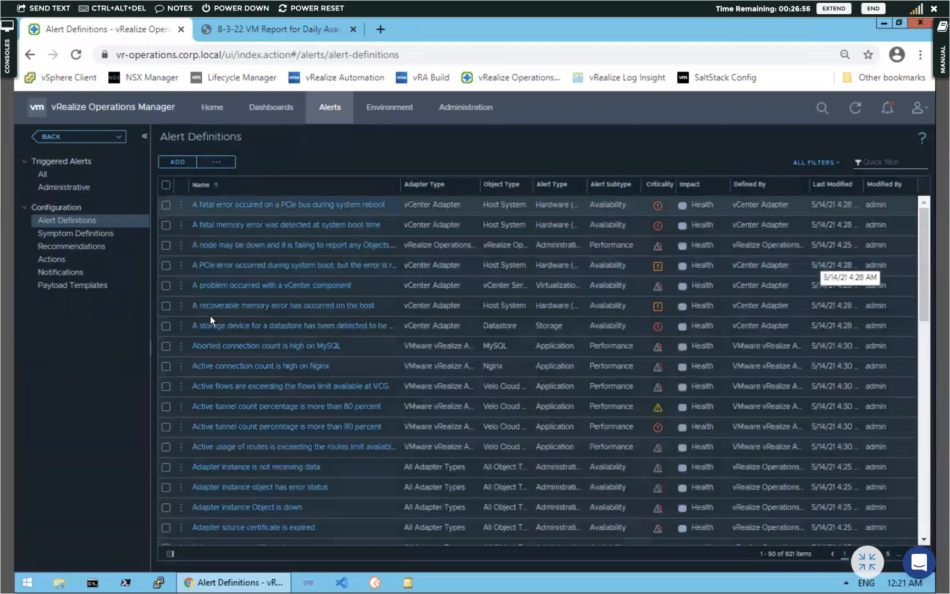
Go to Outbound Settings under Administration > Management
click(62, 272)
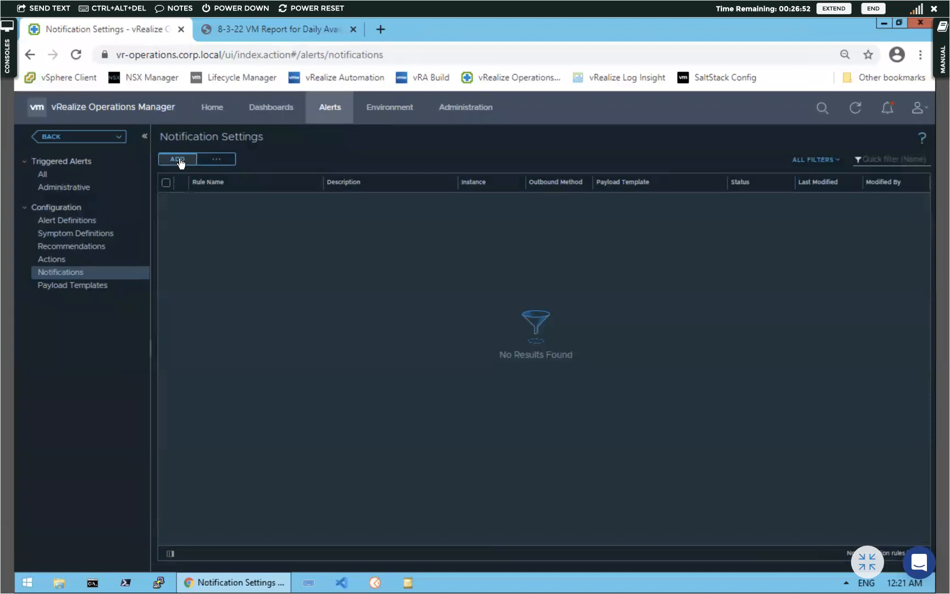
click(178, 160)
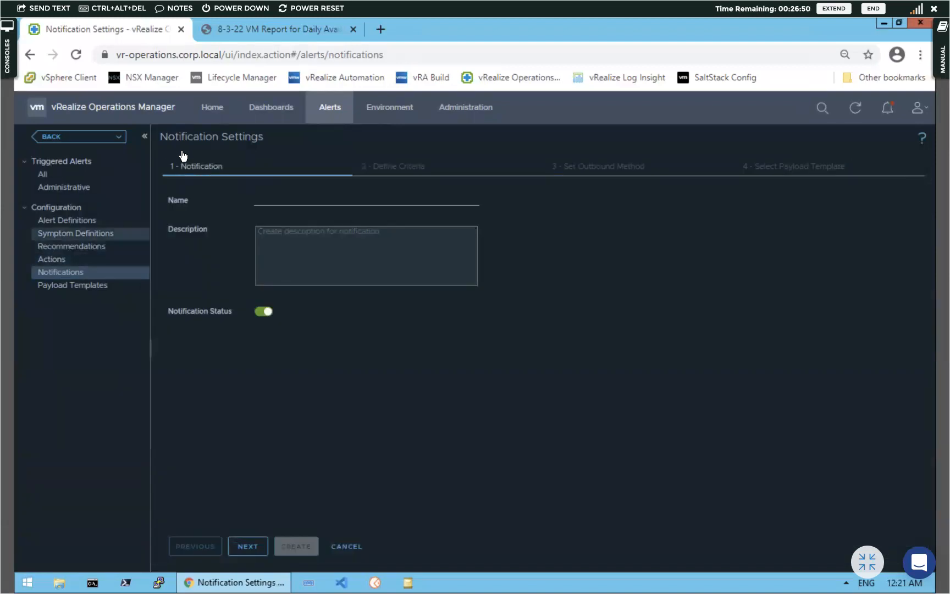
click(460, 110)
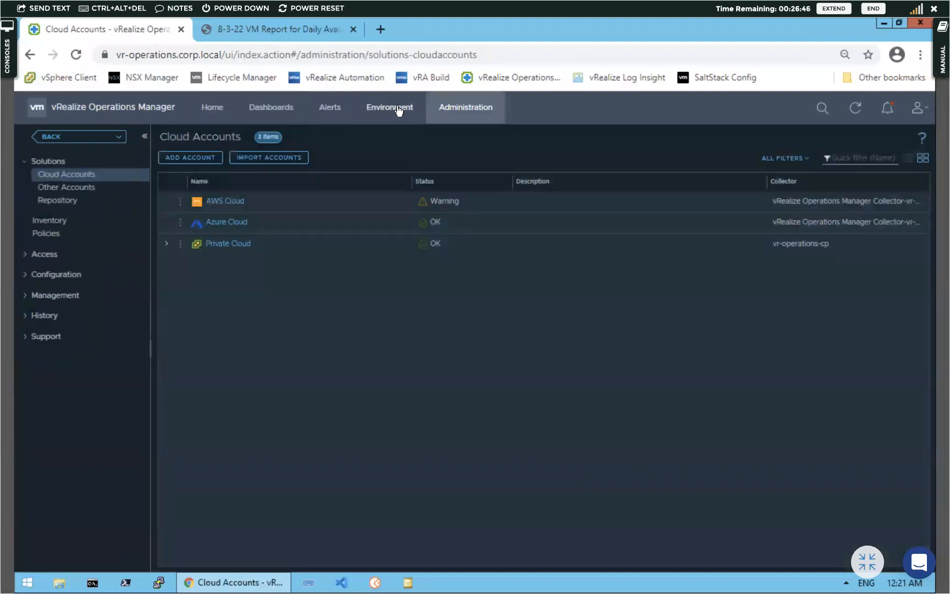
click(26, 296)
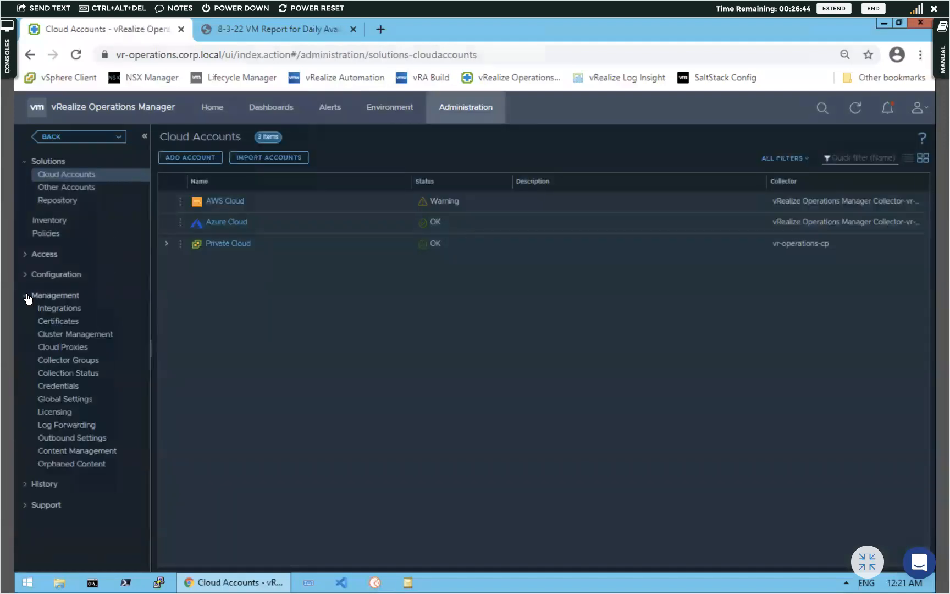
click(56, 439)
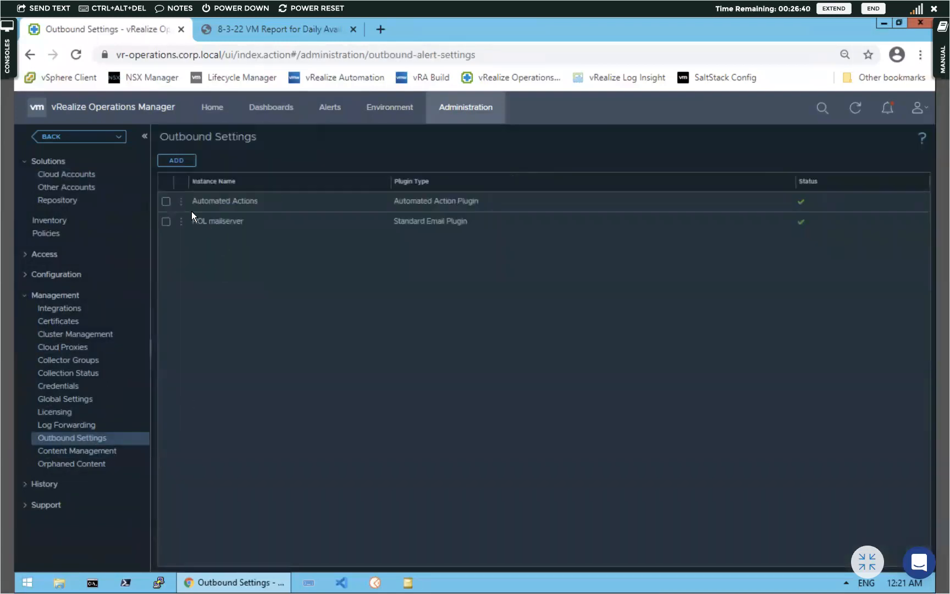
Test the Automated Actions outbound instance connection successfully, save it, and return to Alerts
click(181, 204)
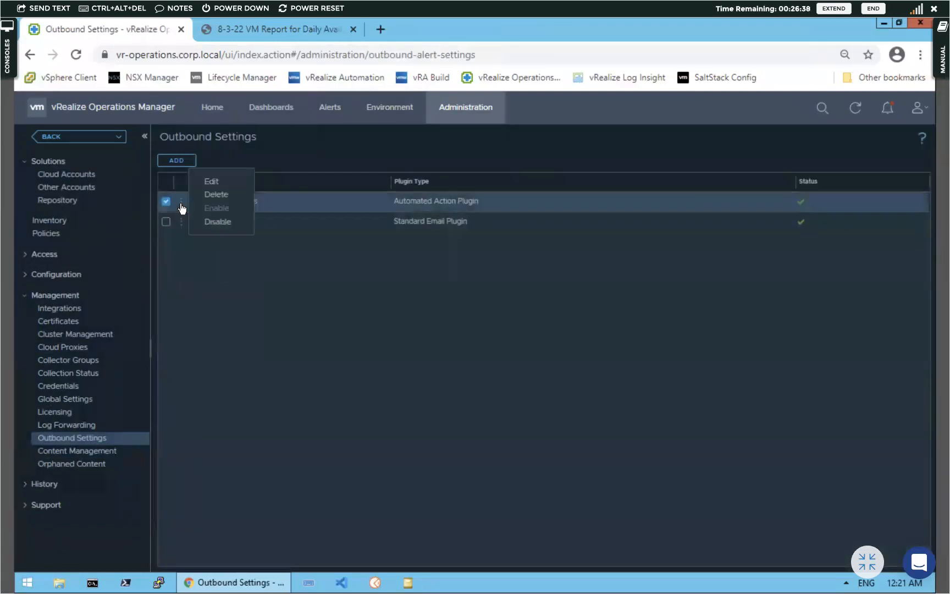
click(213, 184)
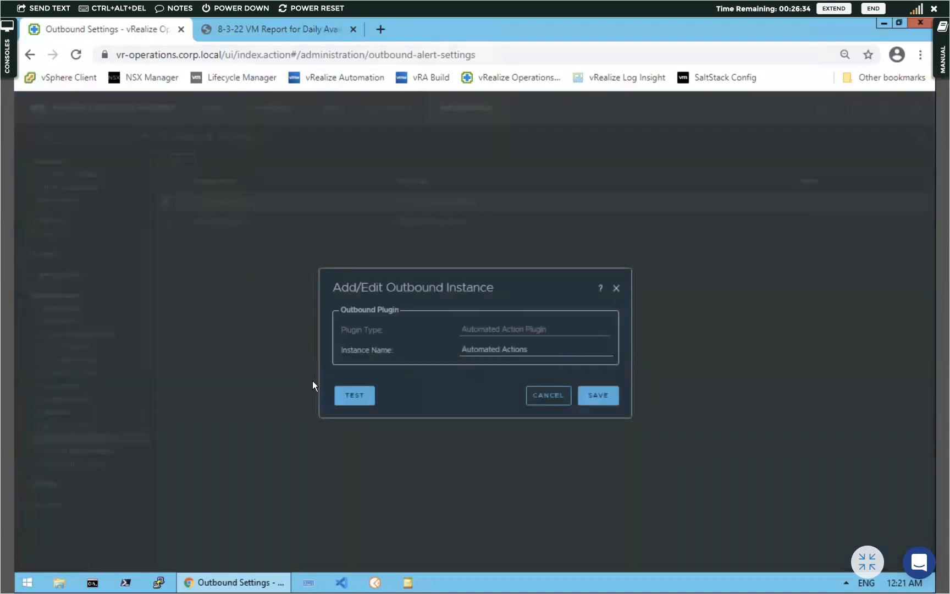
click(345, 400)
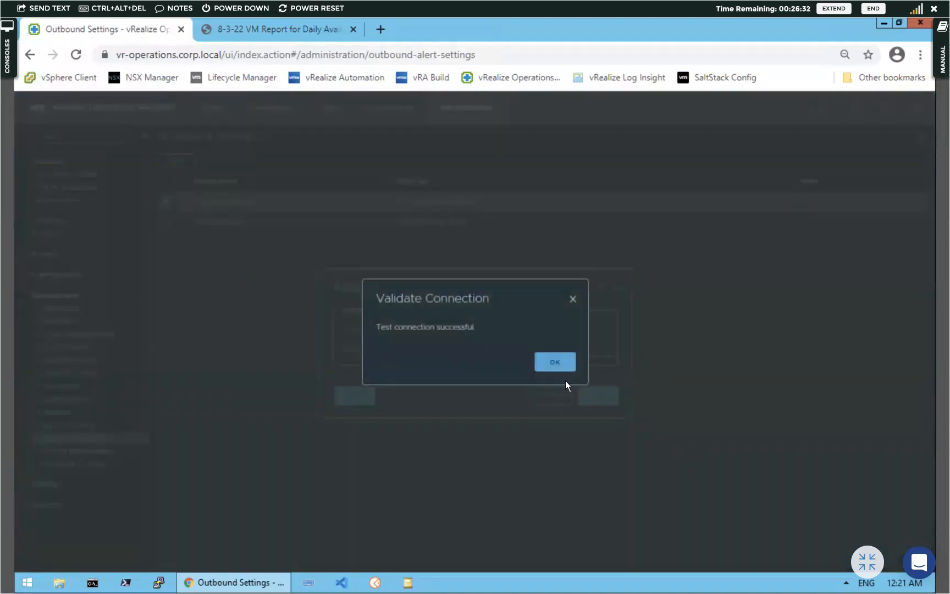
click(544, 361)
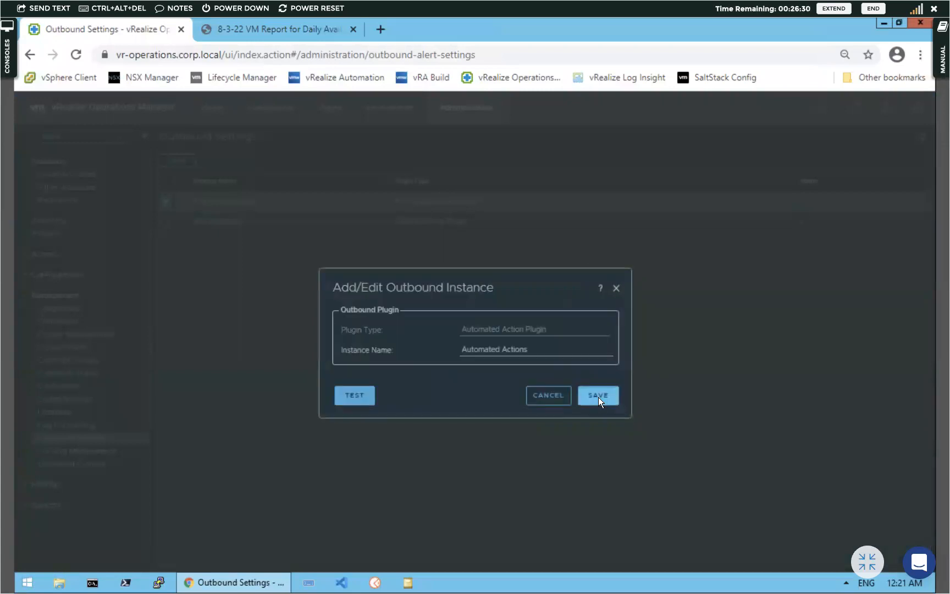
click(598, 397)
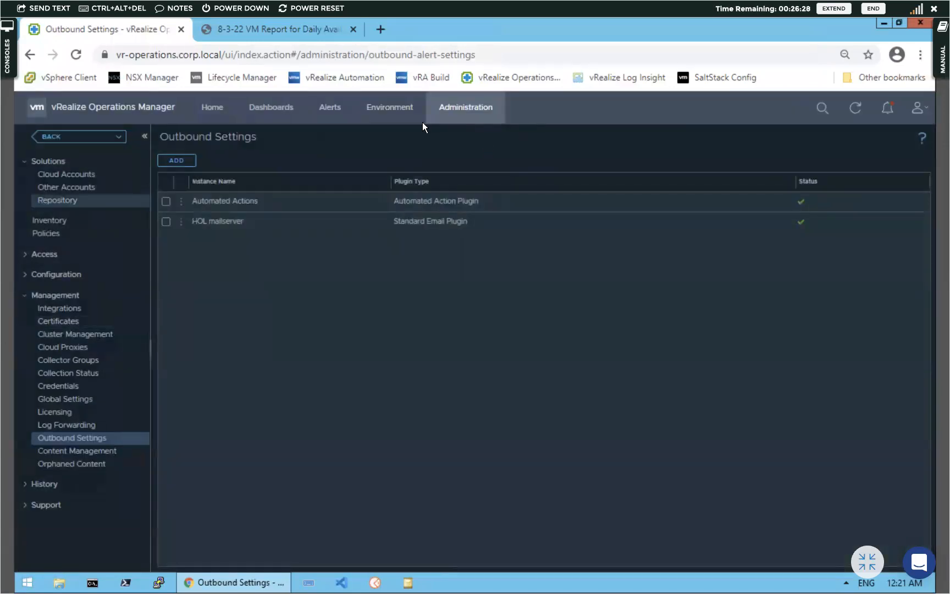
click(329, 110)
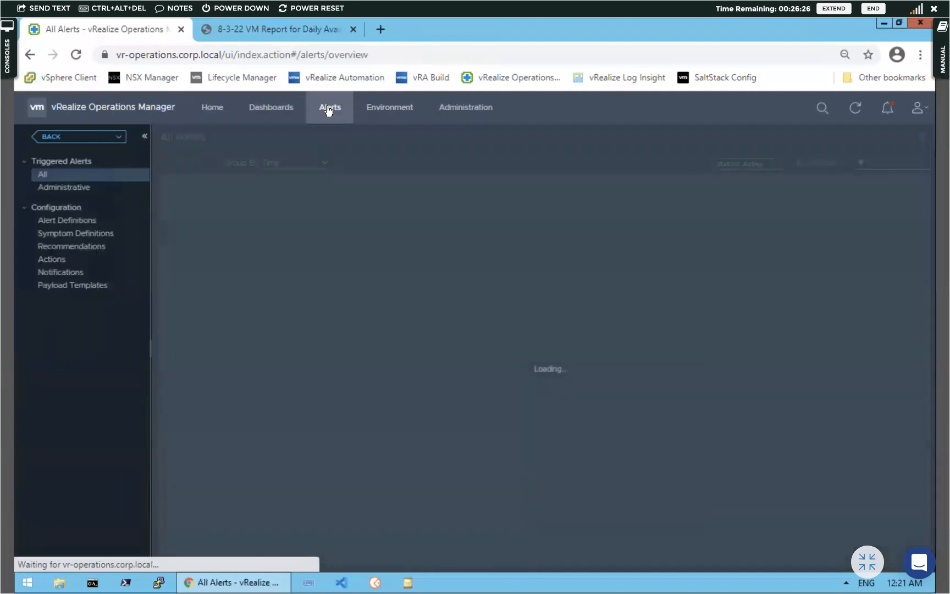
Add a new notification rule named 'CPU Usage is abnormal'
click(60, 275)
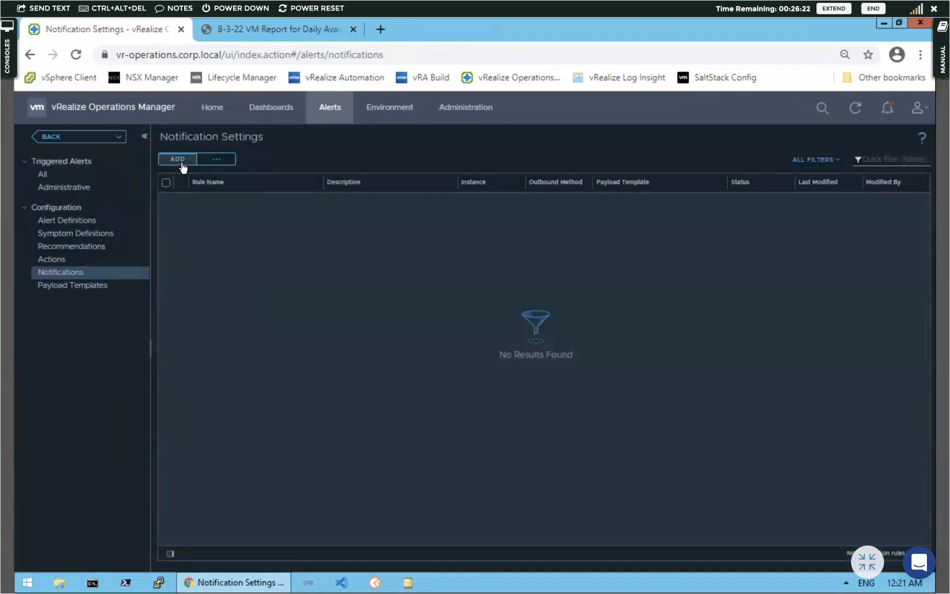
click(182, 163)
click(299, 199)
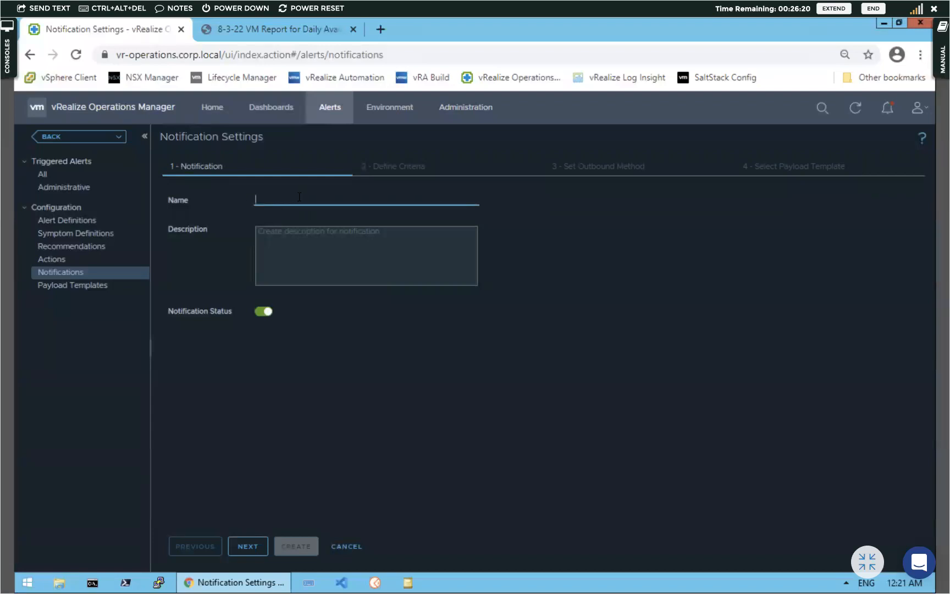
text(CPU )
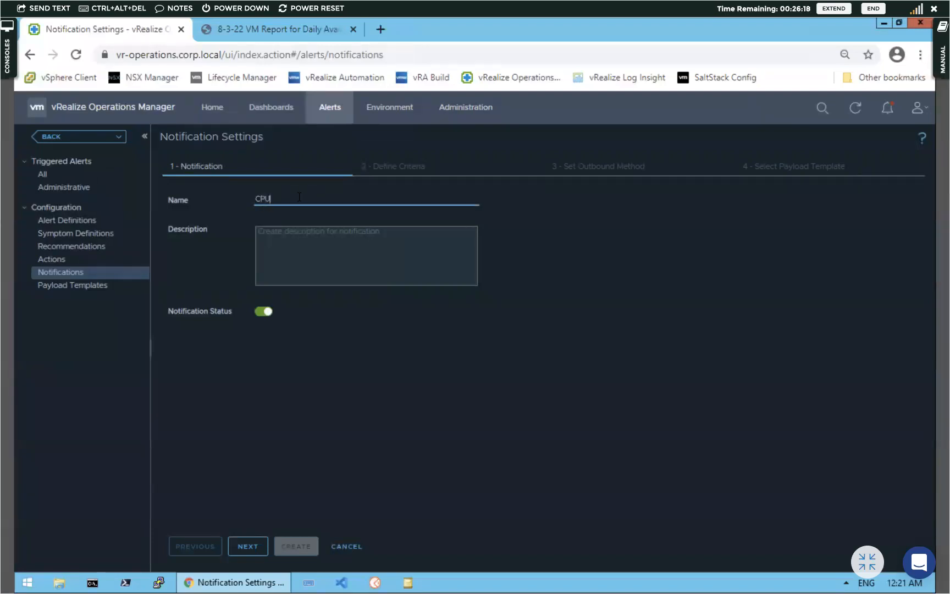
text(Usage is abnormal)
click(253, 547)
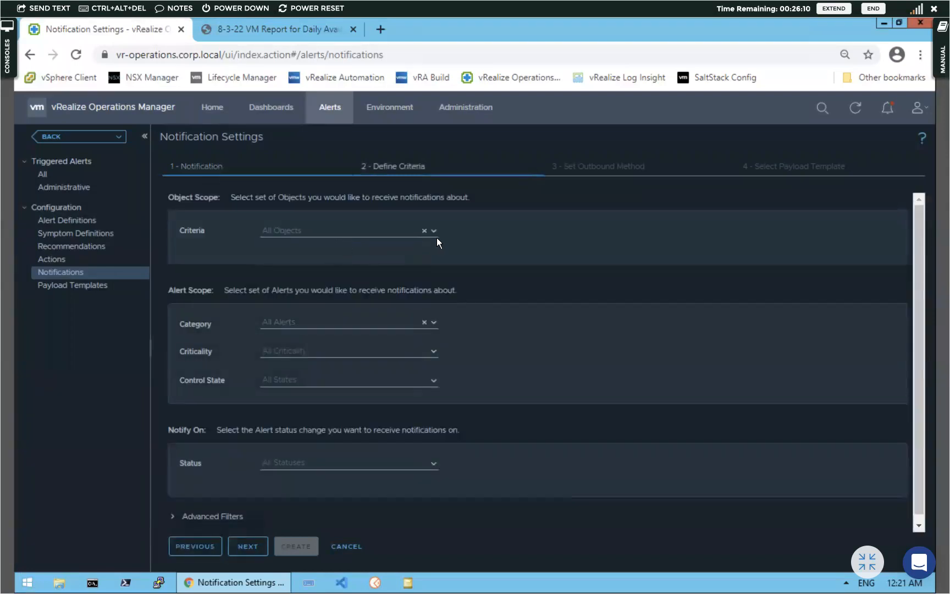
Scope the notification criteria to the Virtual Machine object type
click(434, 232)
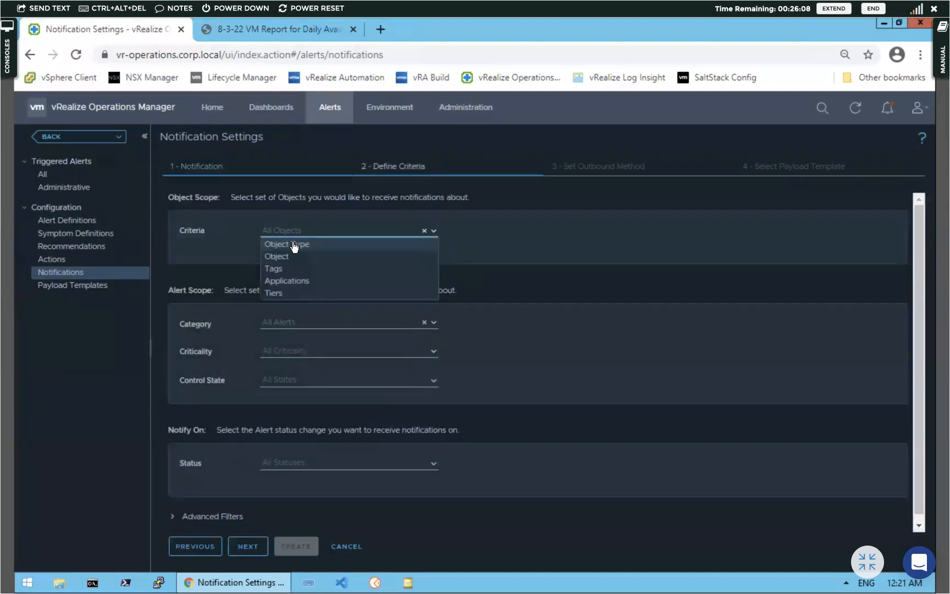
click(327, 245)
click(623, 232)
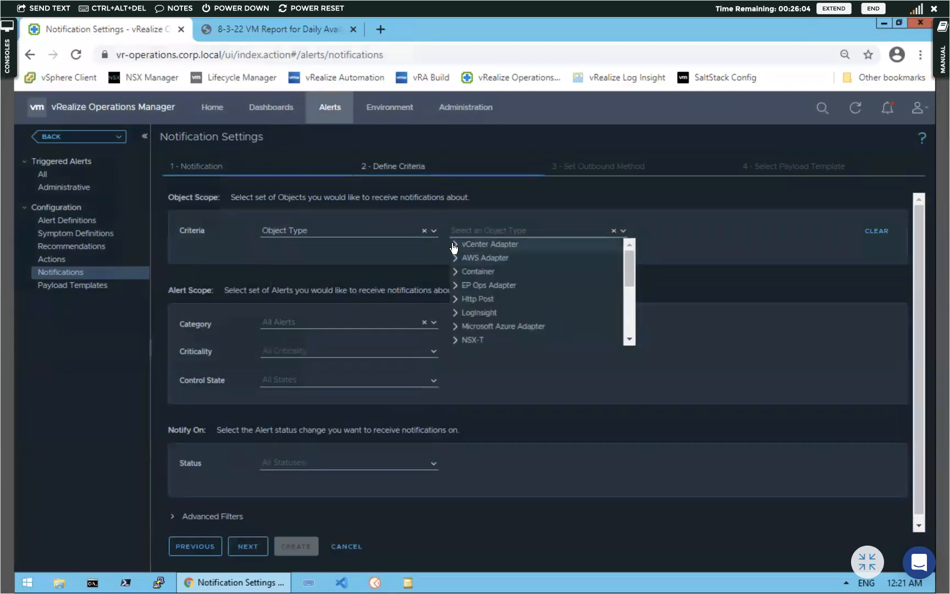
click(455, 245)
scroll(501, 292, down, 10)
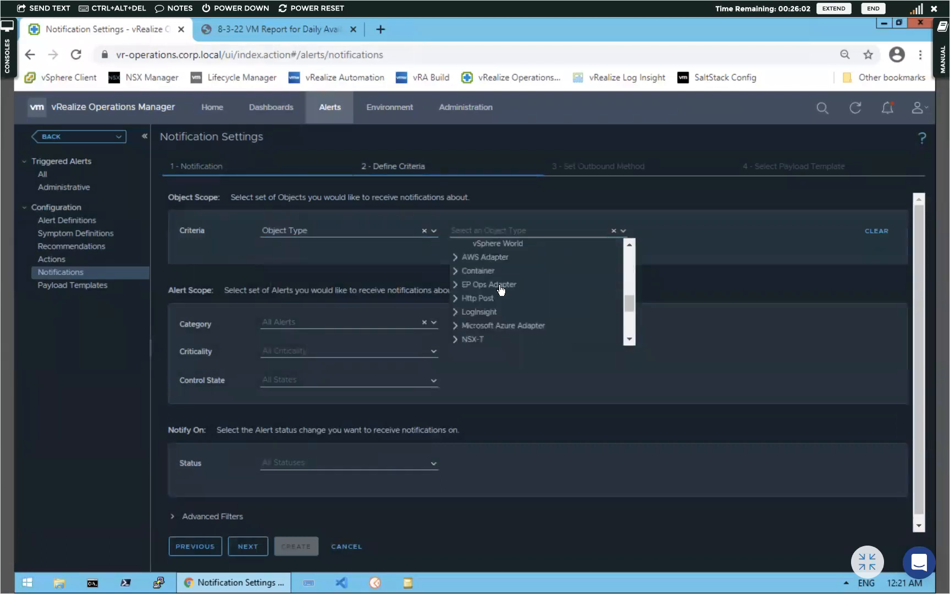
scroll(499, 285, up, 5)
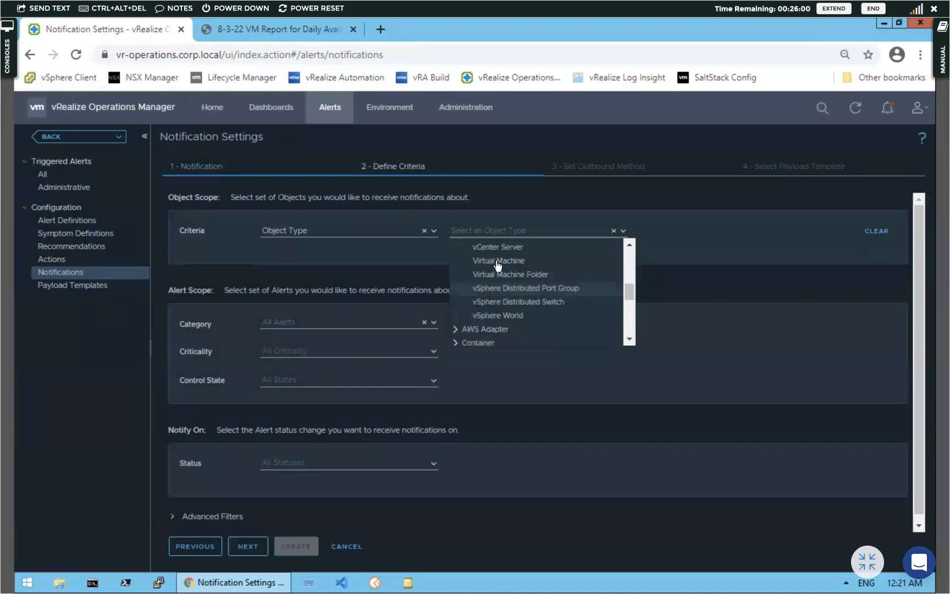
click(499, 261)
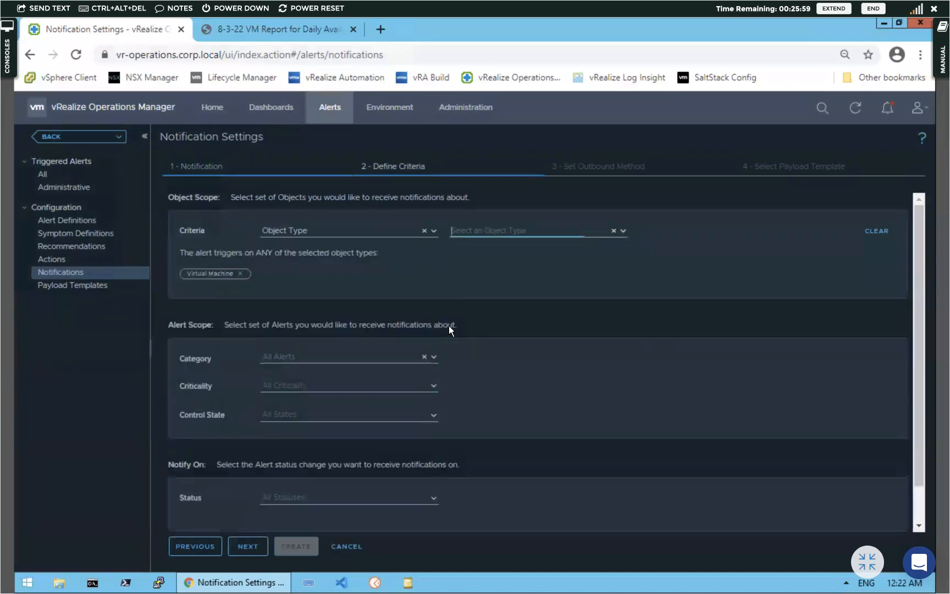
Set the alert scope category to Alert Definition and browse definitions filtered by 'cpu'
click(434, 357)
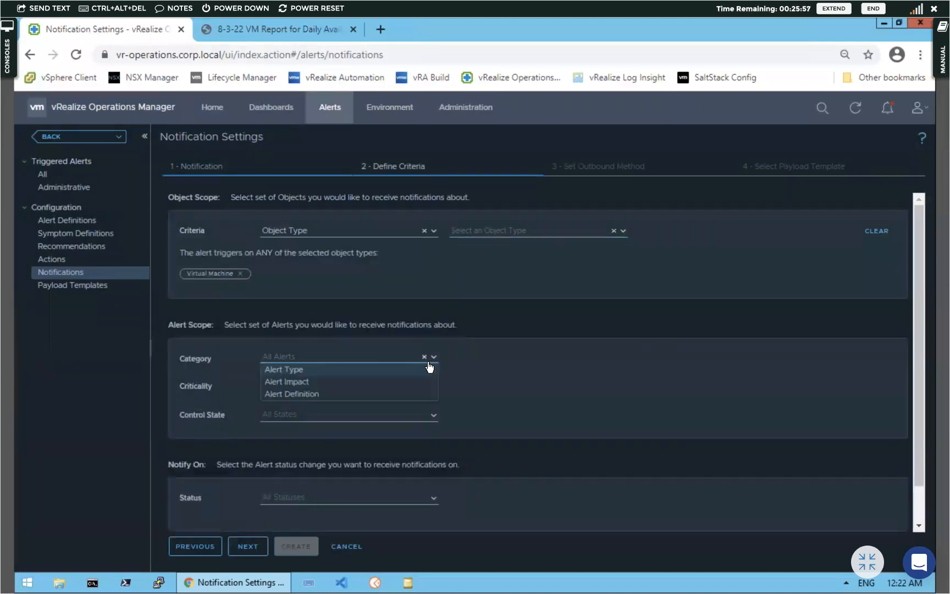
click(302, 391)
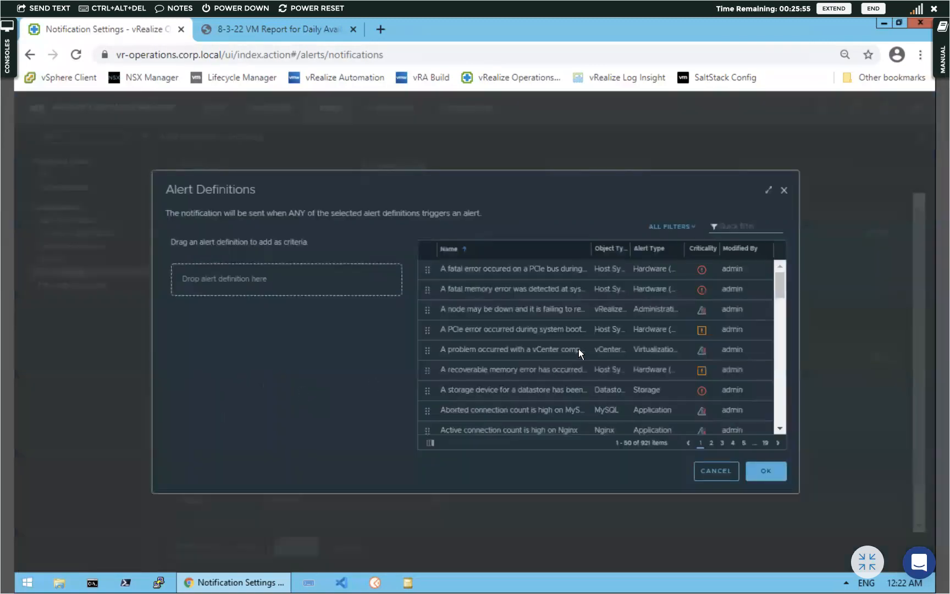
click(735, 225)
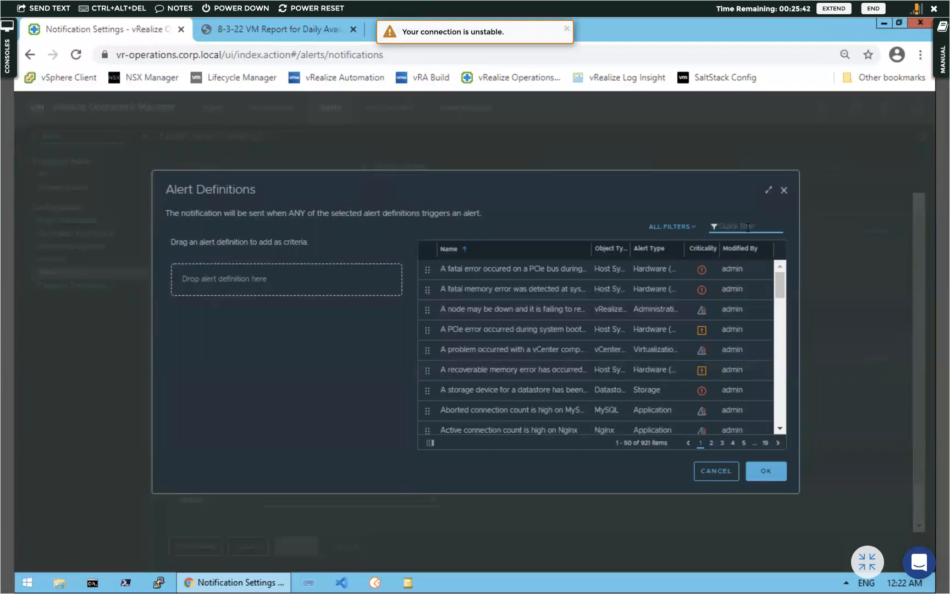
text(cpu)
key(Return)
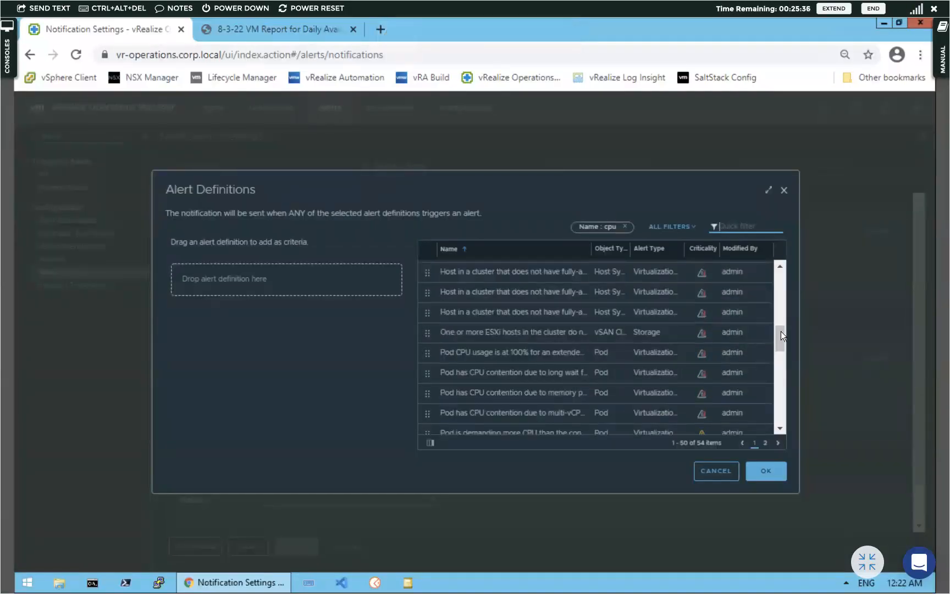
scroll(784, 272, up, 5)
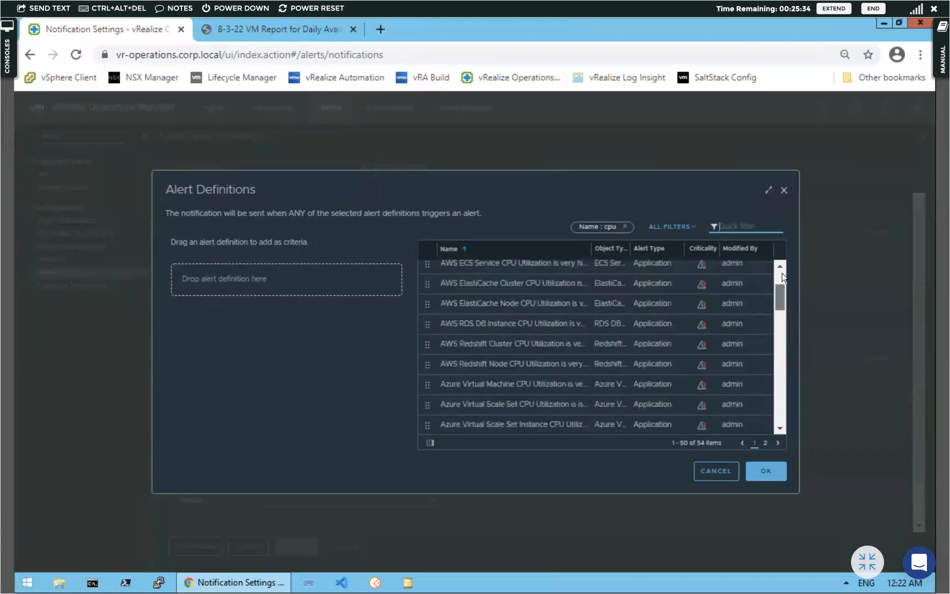
scroll(779, 288, up, 3)
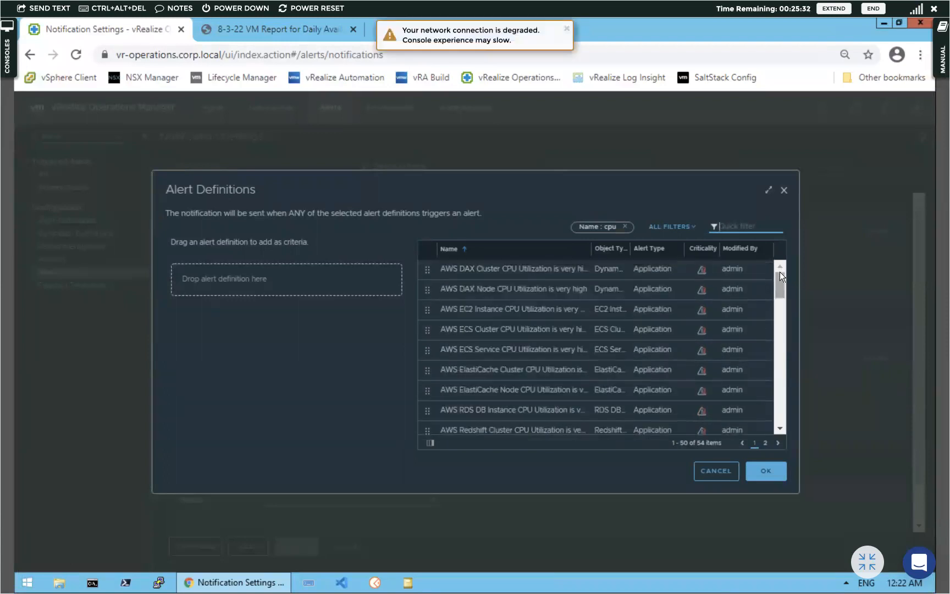
drag(781, 278, 781, 371)
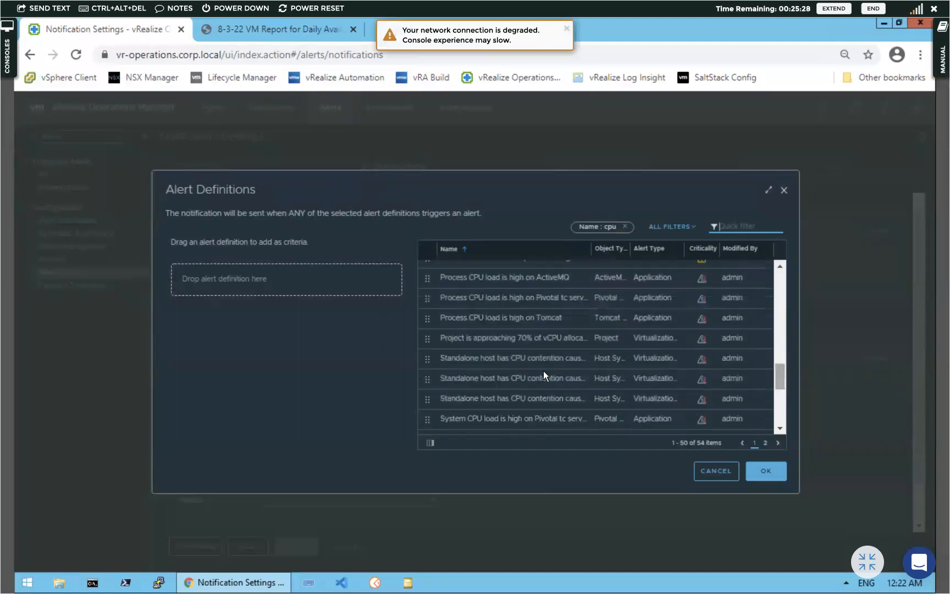
scroll(544, 366, down, 5)
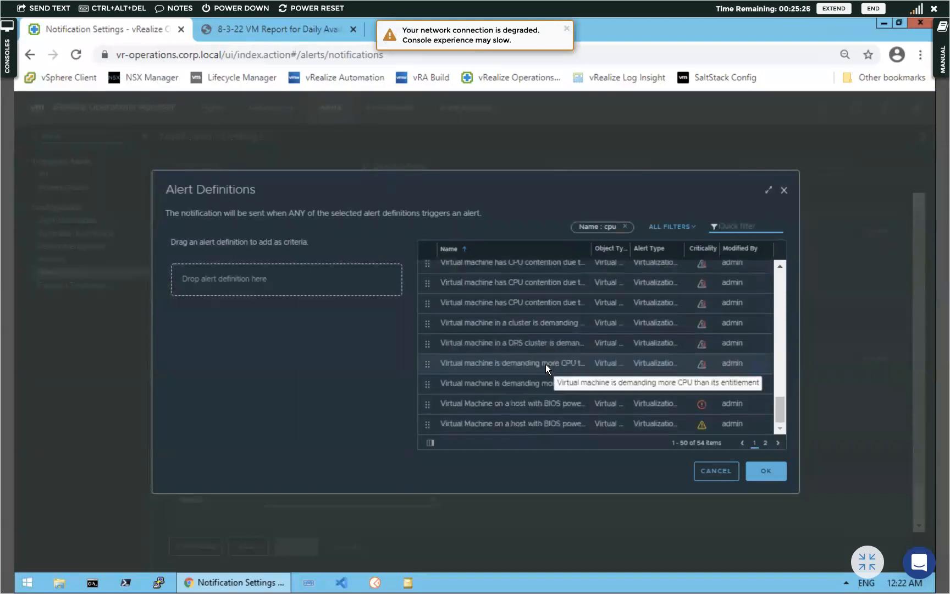
scroll(552, 342, up, 6)
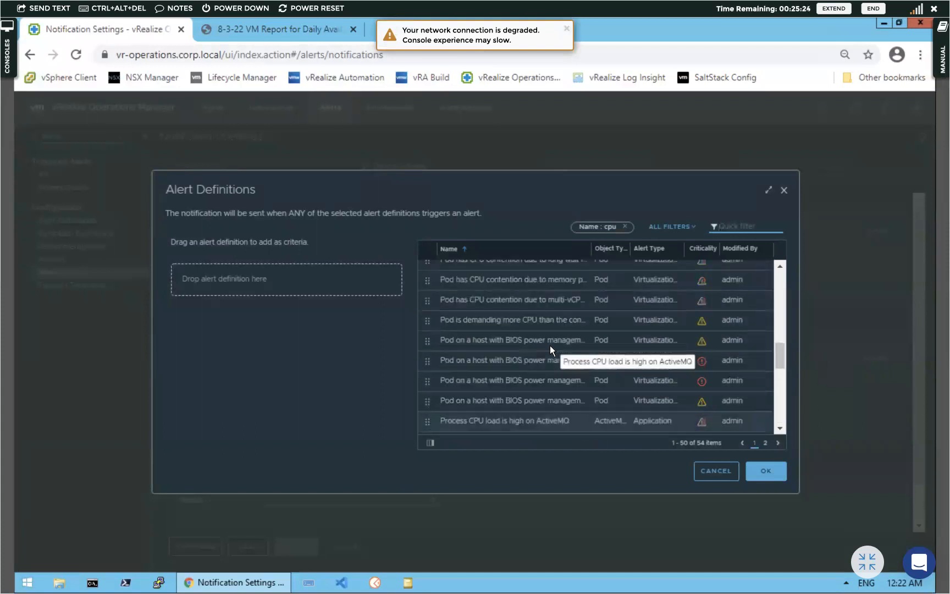
scroll(549, 345, up, 8)
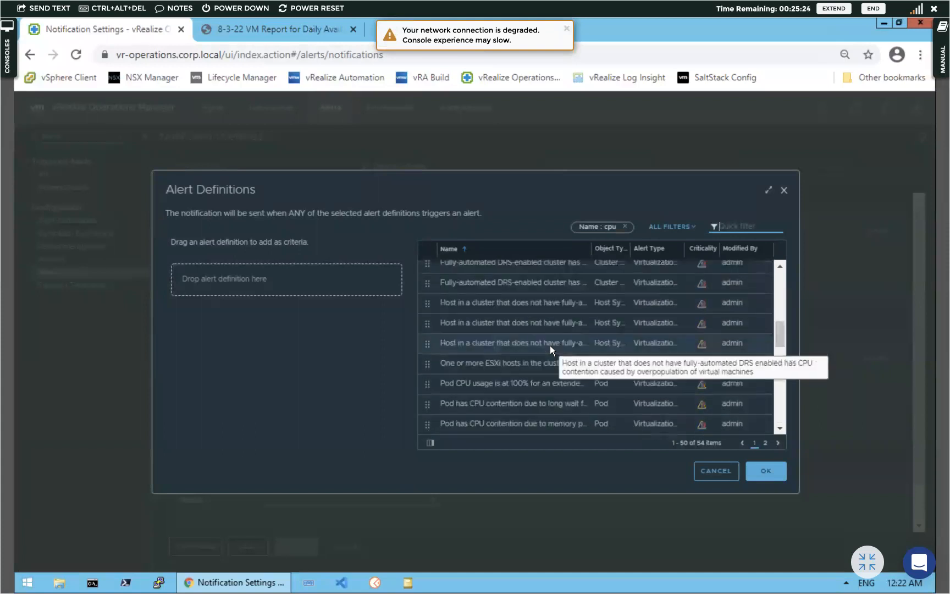
click(627, 227)
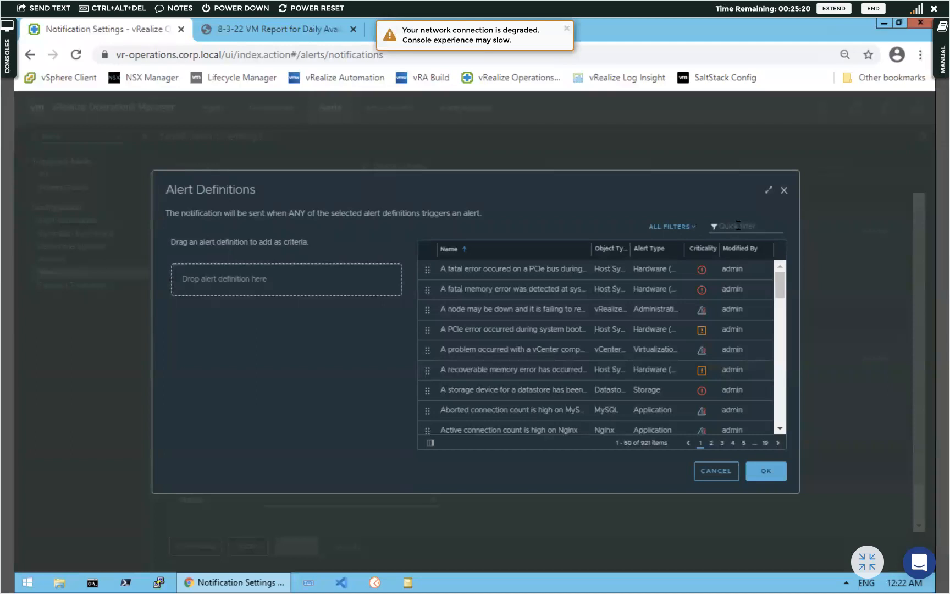
Filter by 'abnormal' and add 'CPU utilization is abnormal' as the alert definition criteria
click(737, 225)
text(cpu usage)
key(Return)
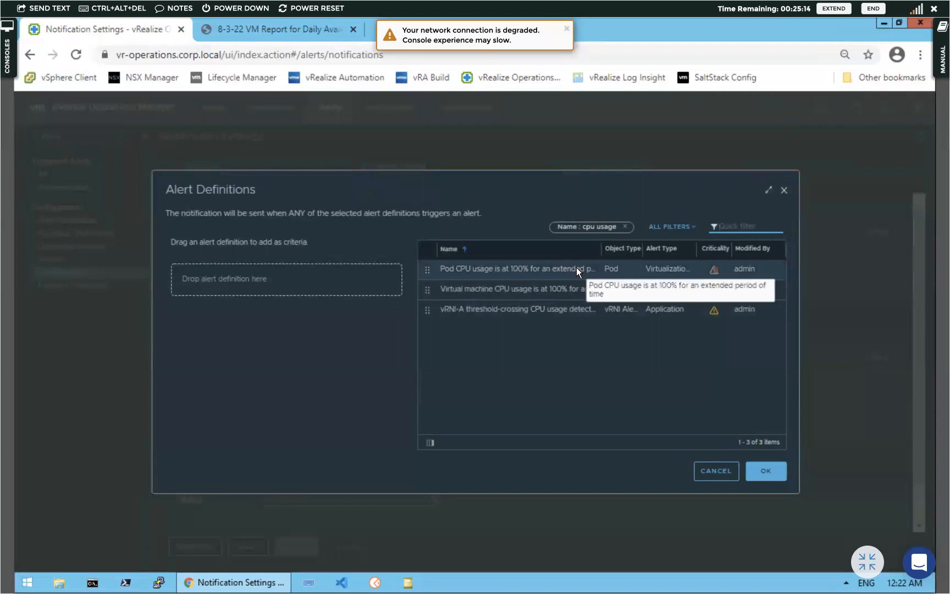
click(625, 226)
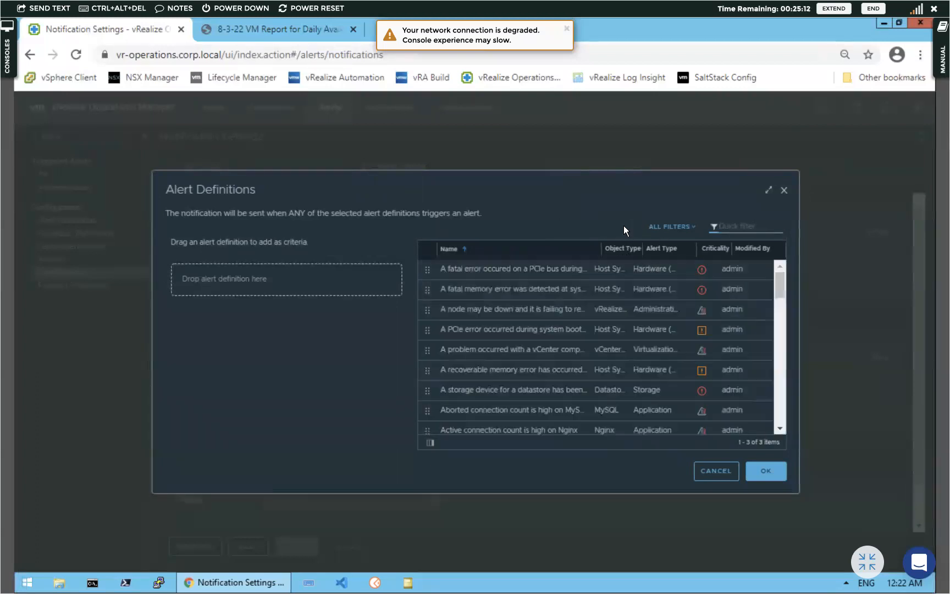
click(737, 226)
text(abnormal)
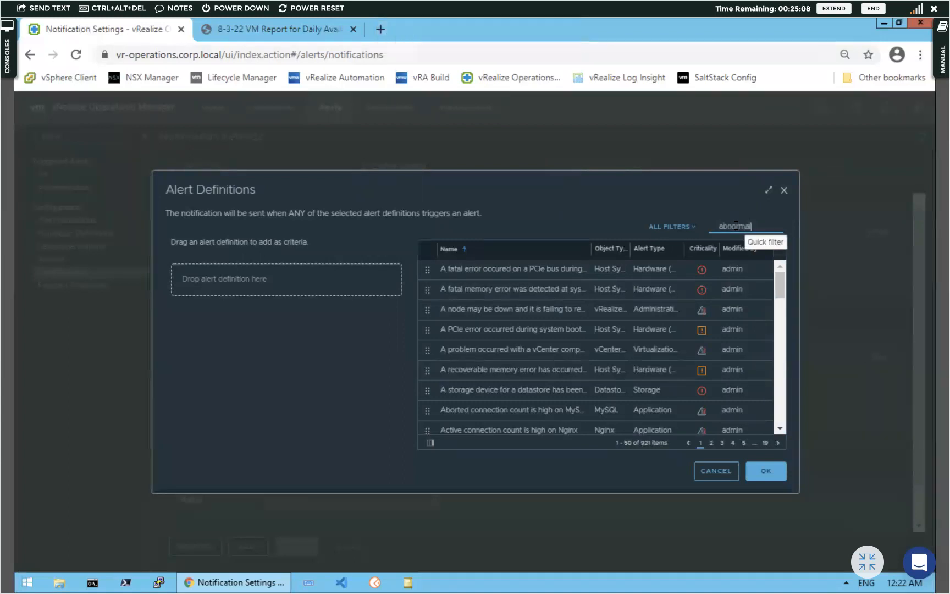
key(Return)
drag(512, 270, 214, 277)
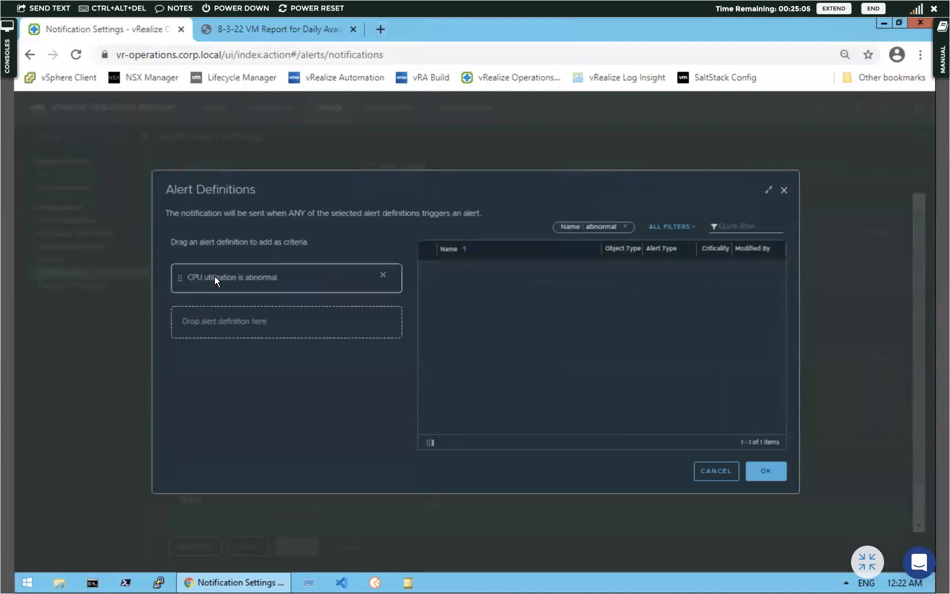
click(766, 468)
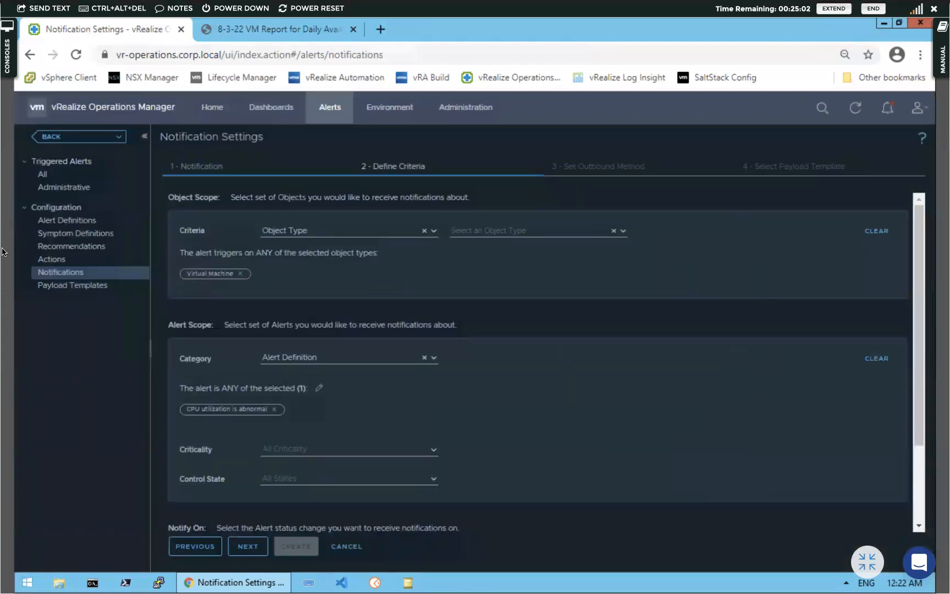
Include Critical, Immediate, Warning and Info criticalities and New, Updated, Cancelled alert statuses
scroll(347, 400, down, 1)
scroll(348, 396, down, 1)
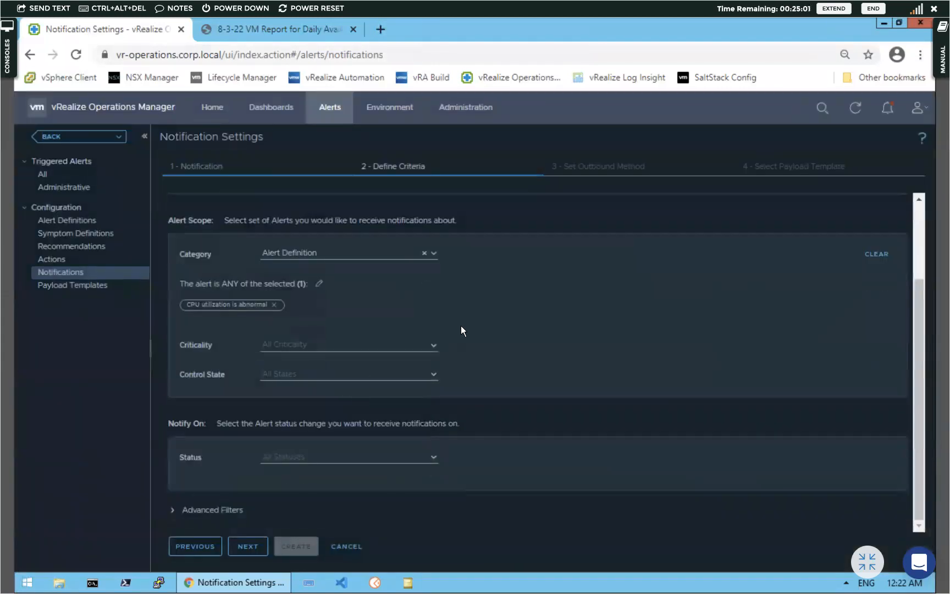
click(431, 345)
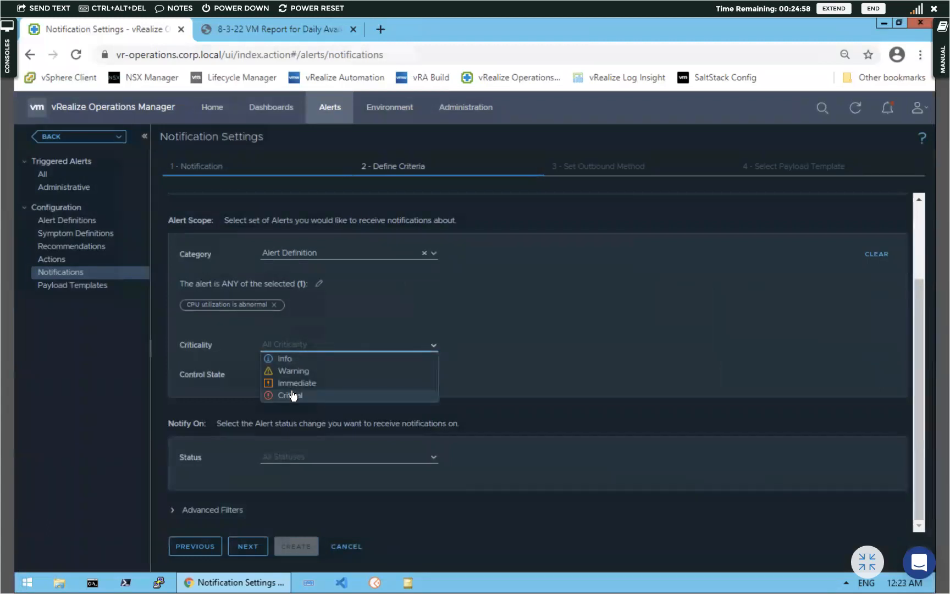
click(291, 395)
click(295, 386)
click(292, 374)
click(289, 362)
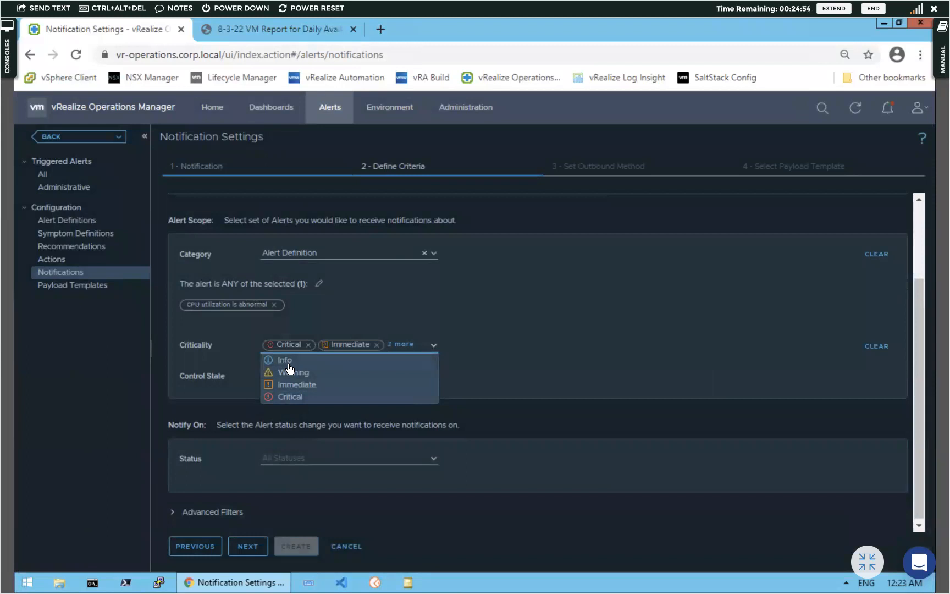
click(434, 459)
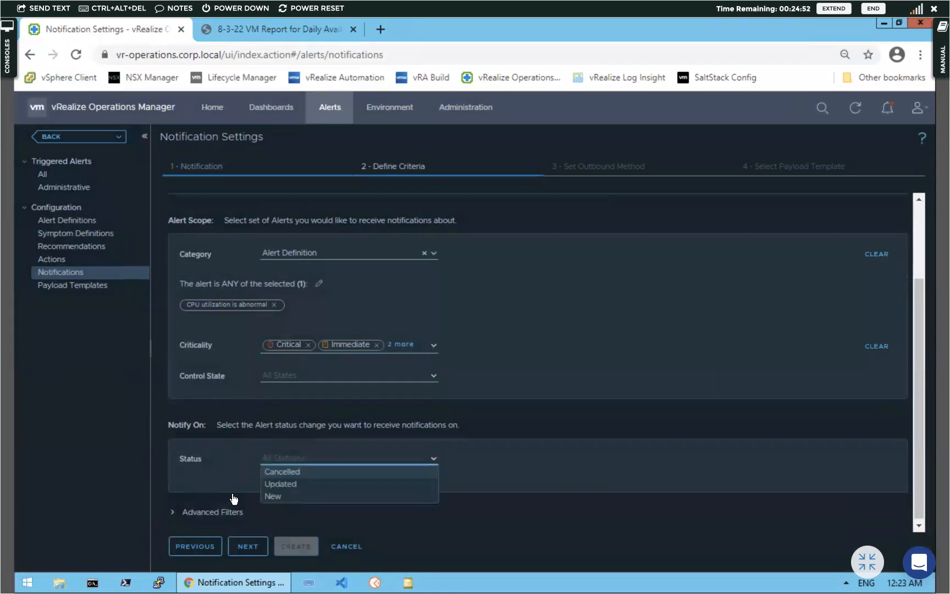
click(276, 497)
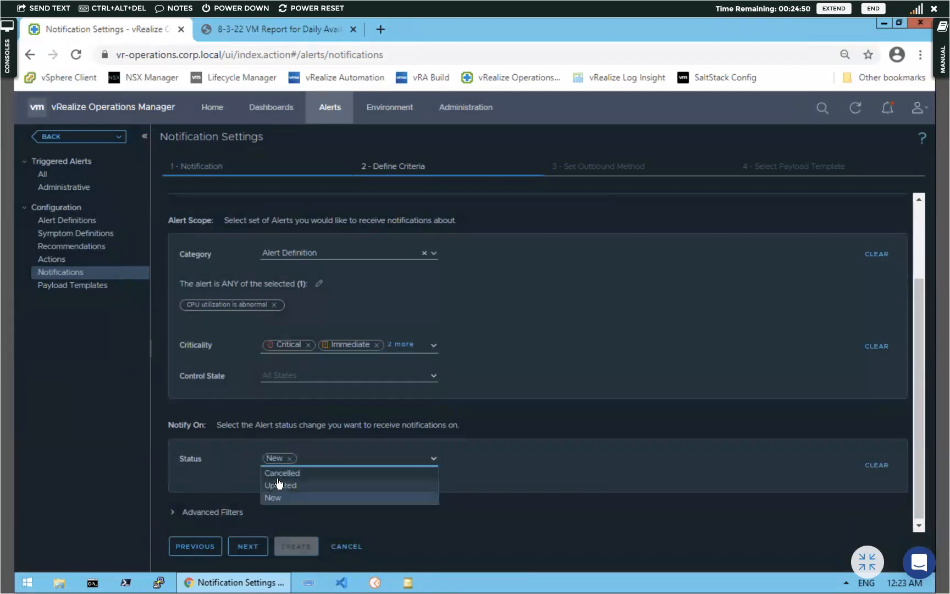
click(280, 485)
click(279, 474)
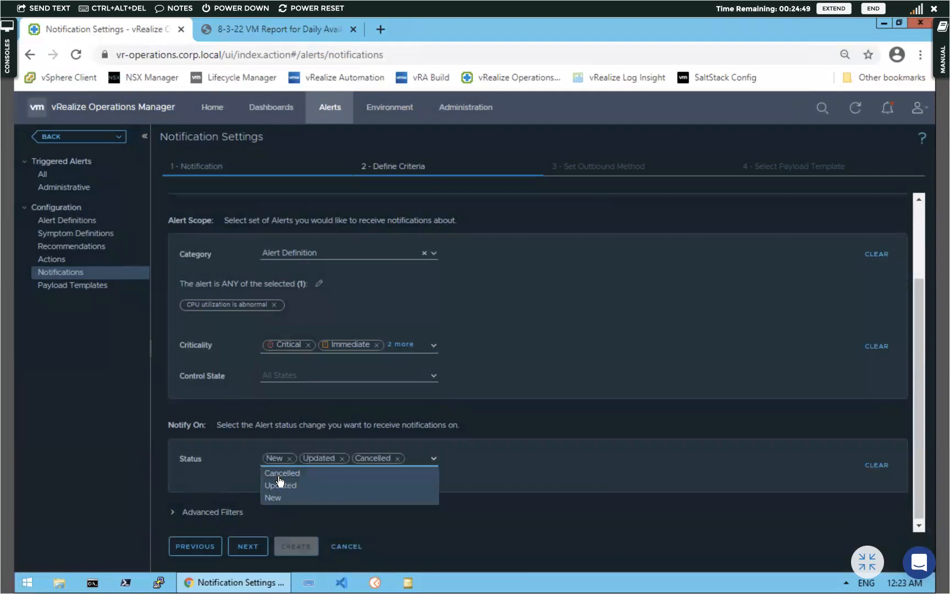
Restrict the advanced filter to the vr-operations collector and continue to the outbound method
click(175, 513)
scroll(423, 417, down, 2)
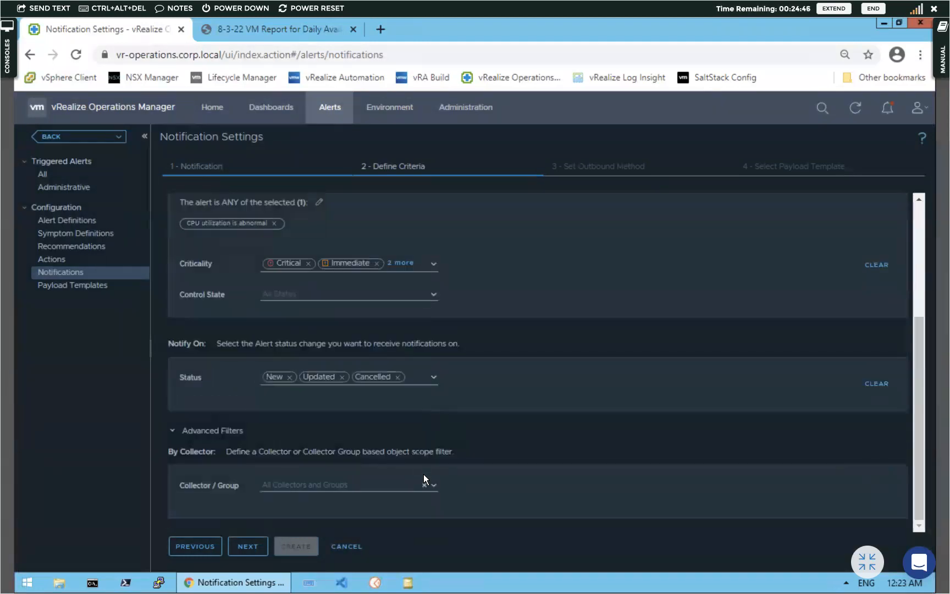
click(432, 486)
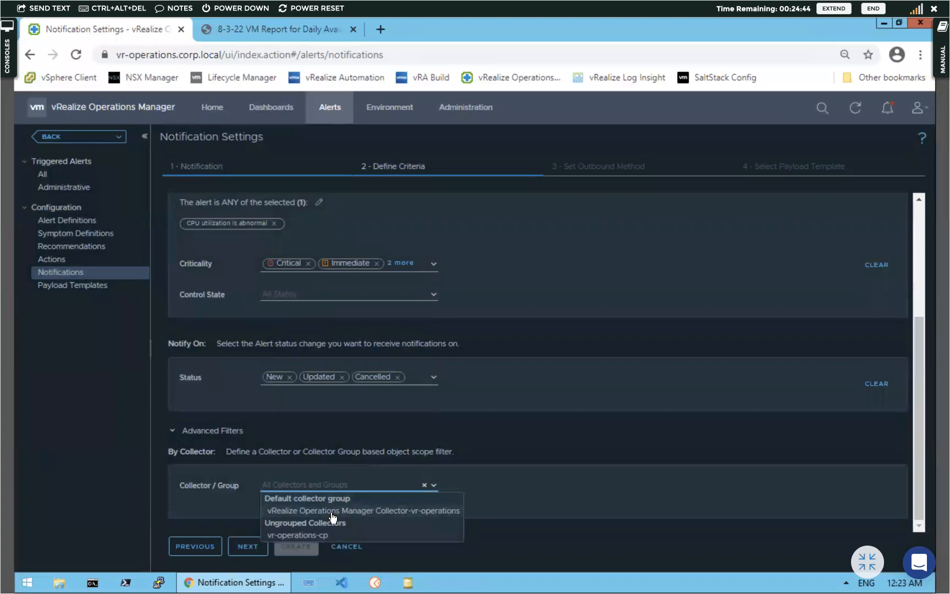
click(331, 512)
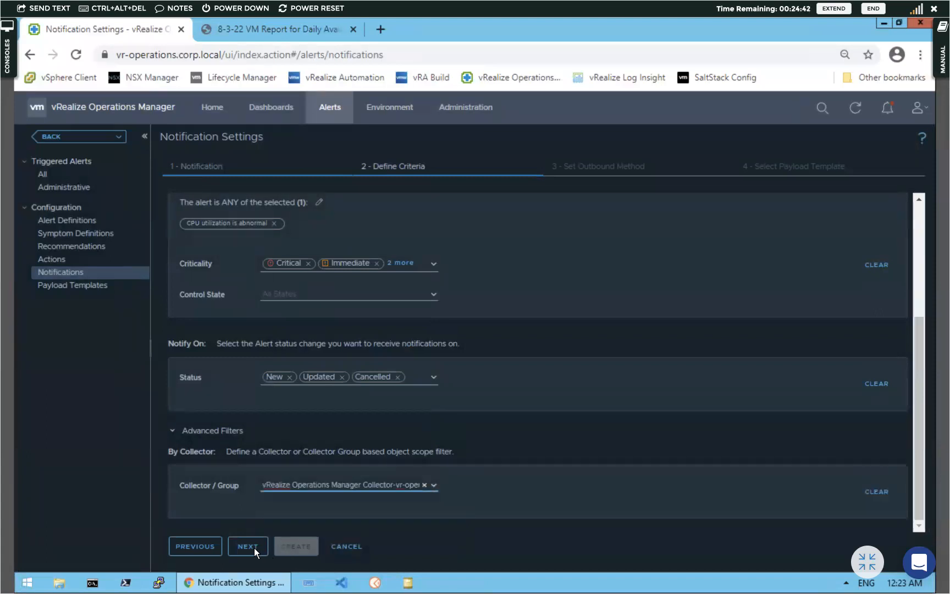
click(254, 549)
Send notifications through the Standard Email Plugin using the HOL mailserver instance
click(395, 231)
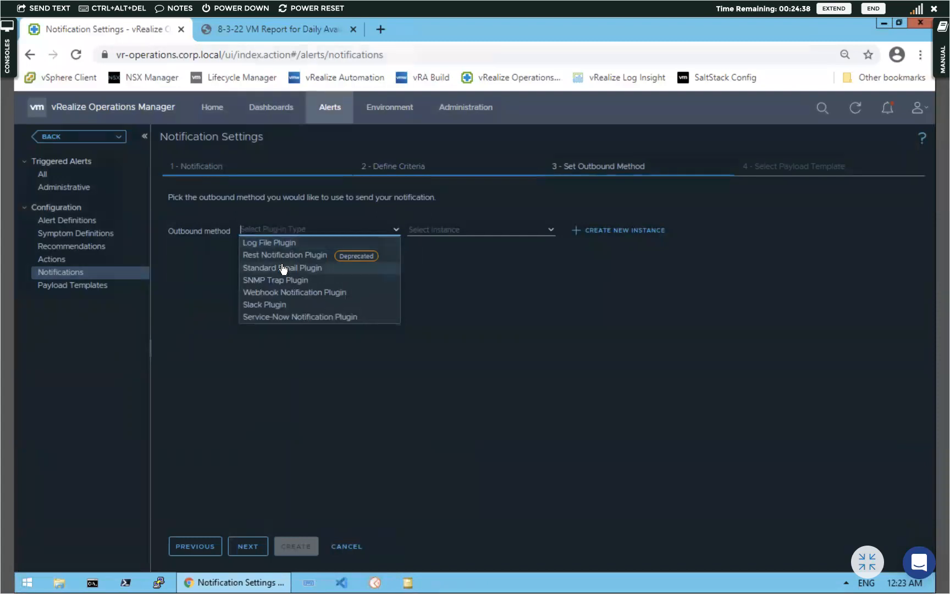
click(281, 269)
click(550, 230)
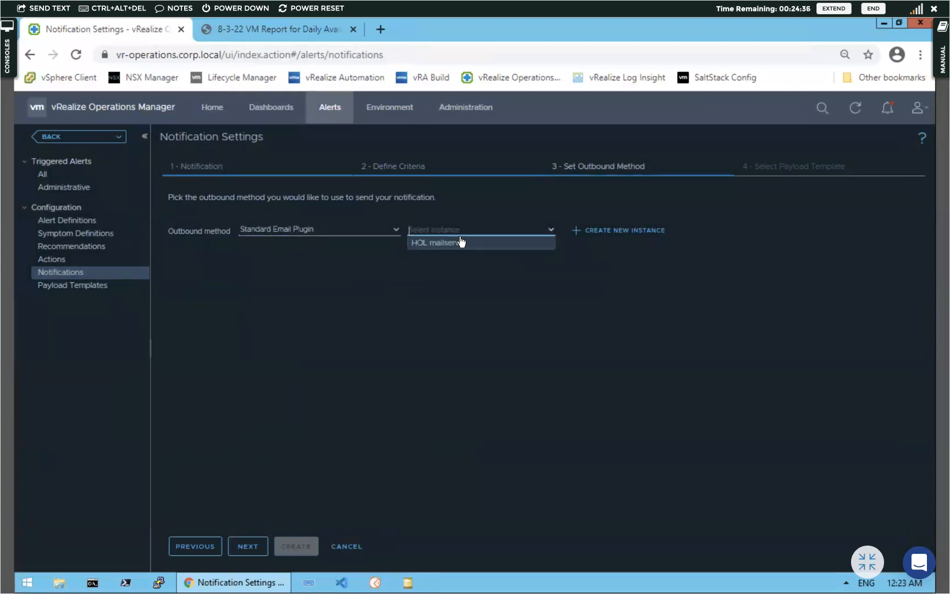
click(432, 244)
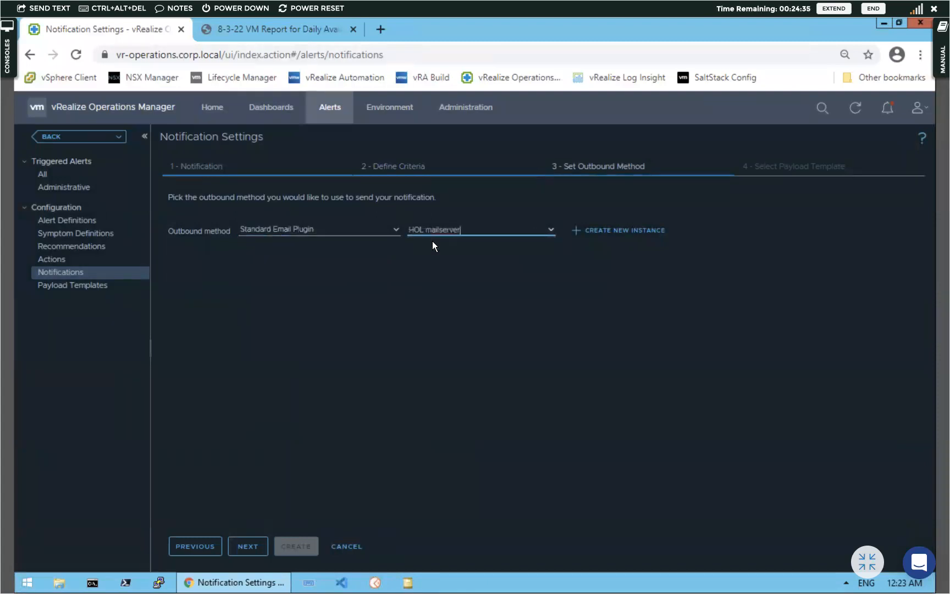
click(255, 546)
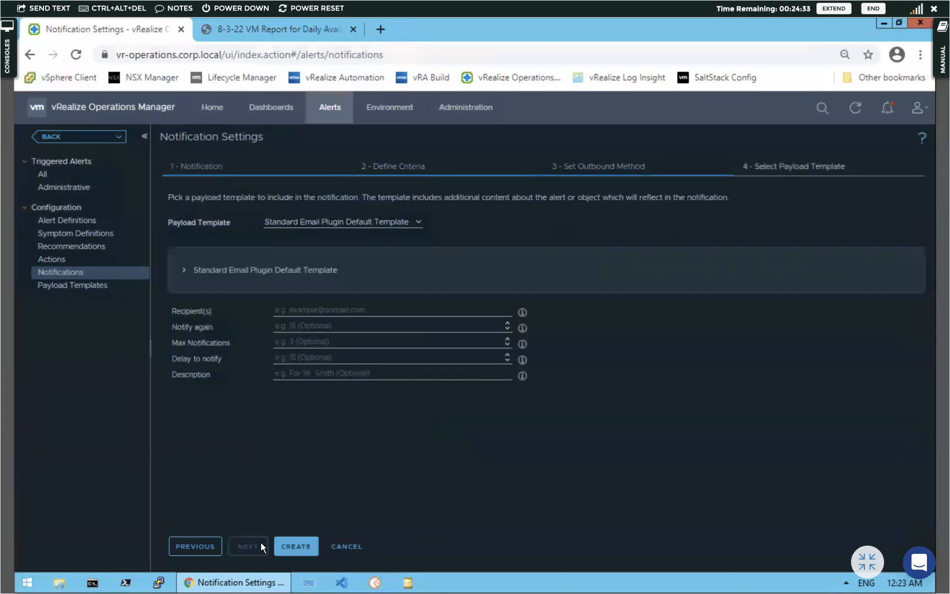
Enter the recipient's e-mail address, notify again 15, max notifications 3, and delay 15
click(310, 310)
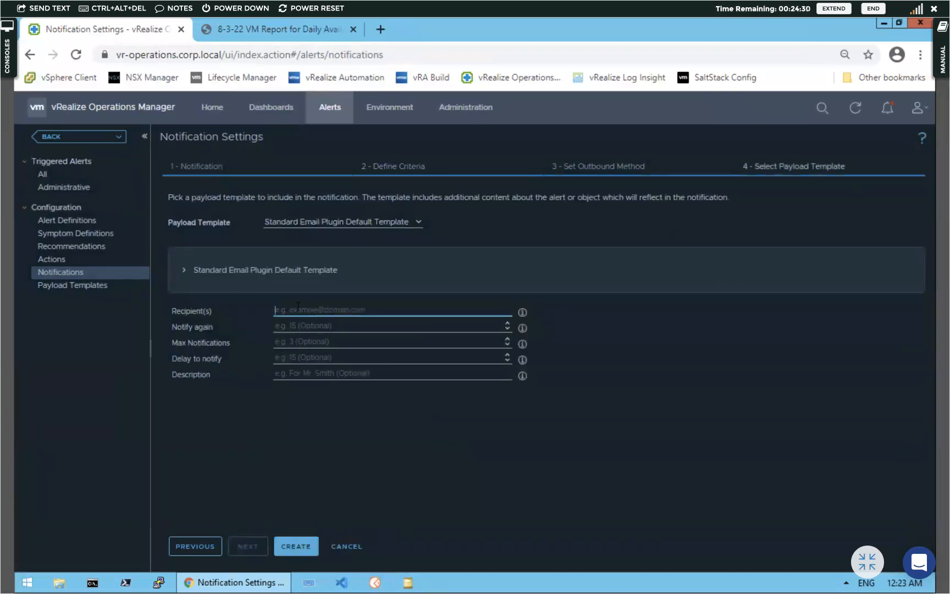
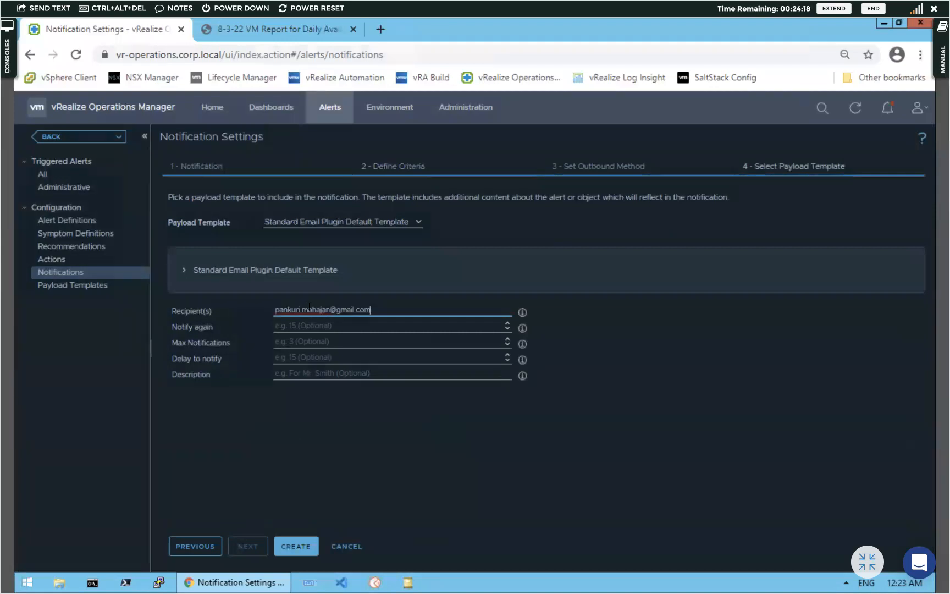
click(311, 325)
text(15)
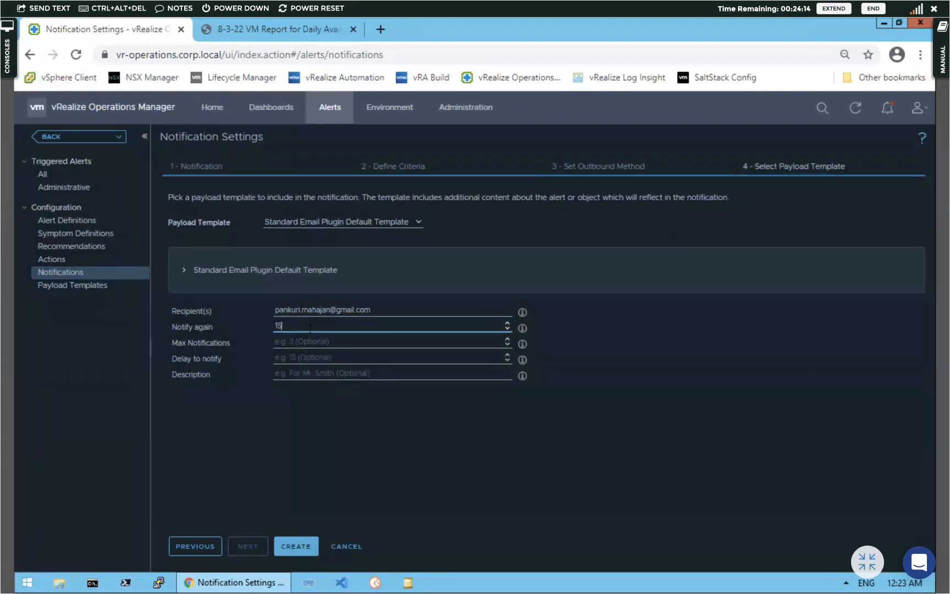
click(326, 340)
text(3)
click(301, 358)
text(15)
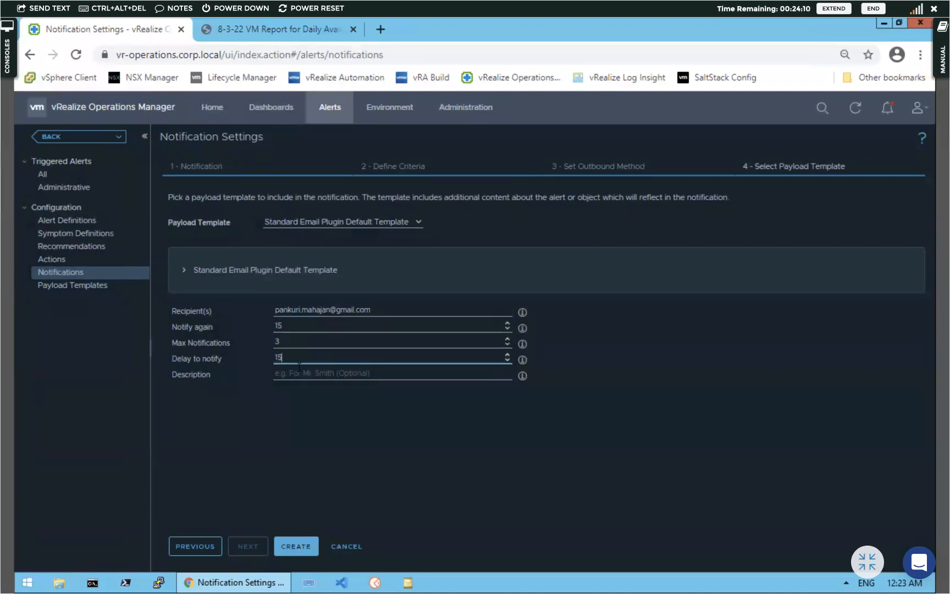
Describe it as 'CPU usage is abnormal' and create the notification rule
click(298, 374)
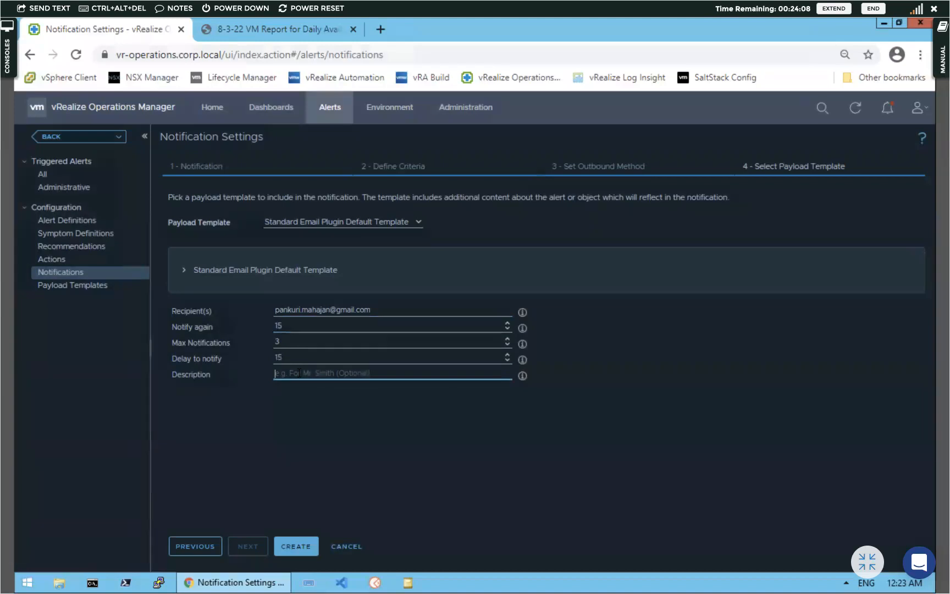
text(CPU usgae )
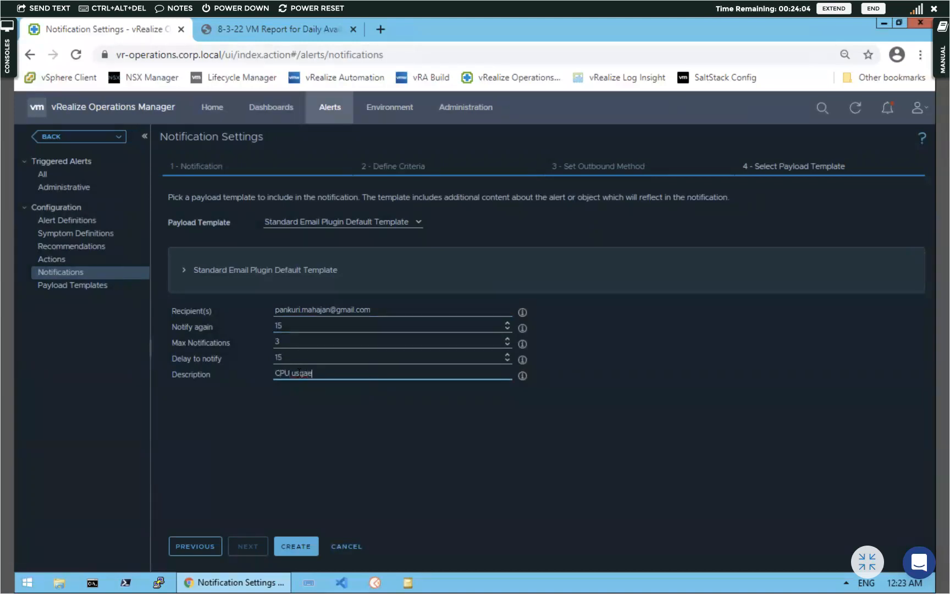
text(age is abnorma)
text(la)
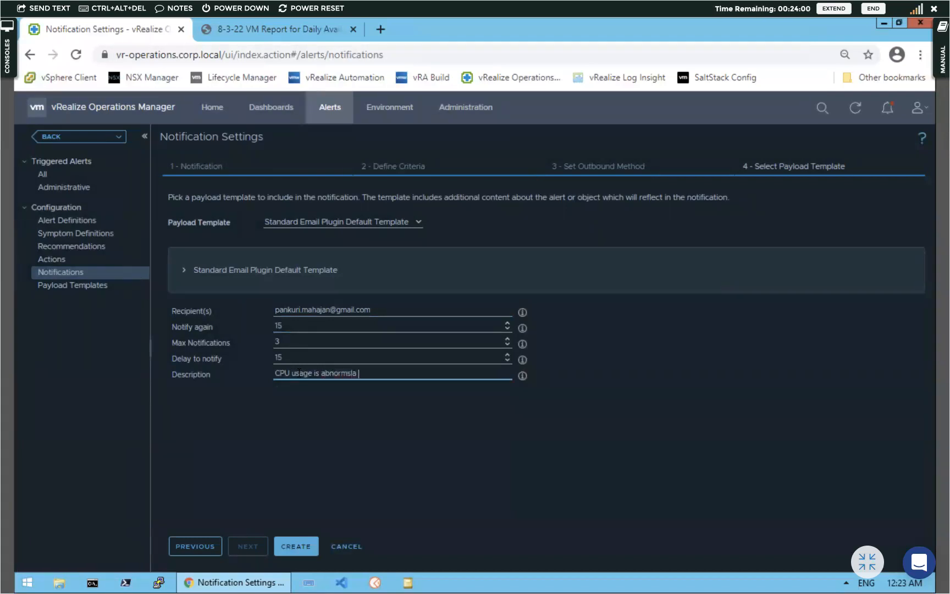
key(BackSpace)
key(BackSpace)
key(BackSpace)
text(al)
click(295, 545)
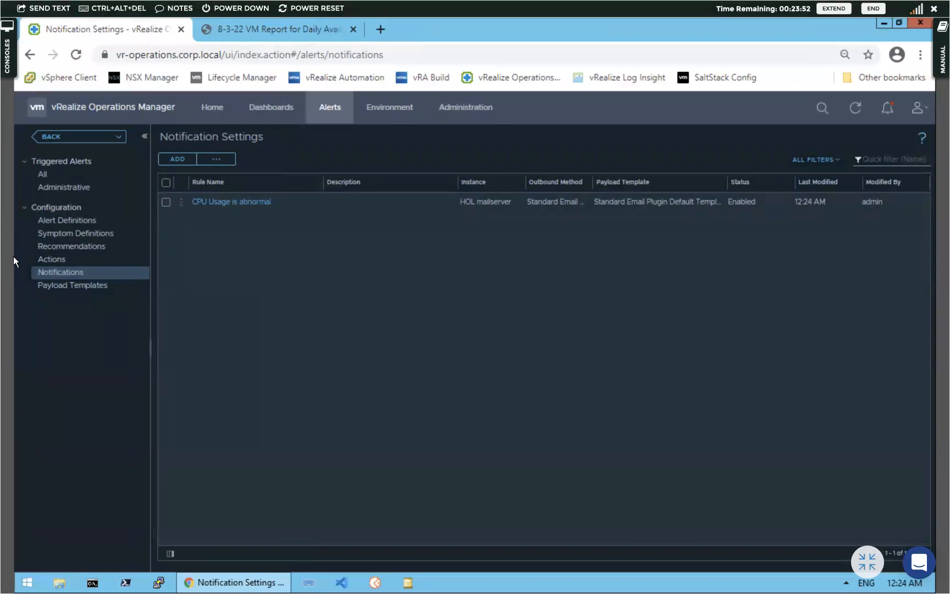
List all triggered alerts from the last hour with the Status: Active filter removed, refreshed
click(48, 175)
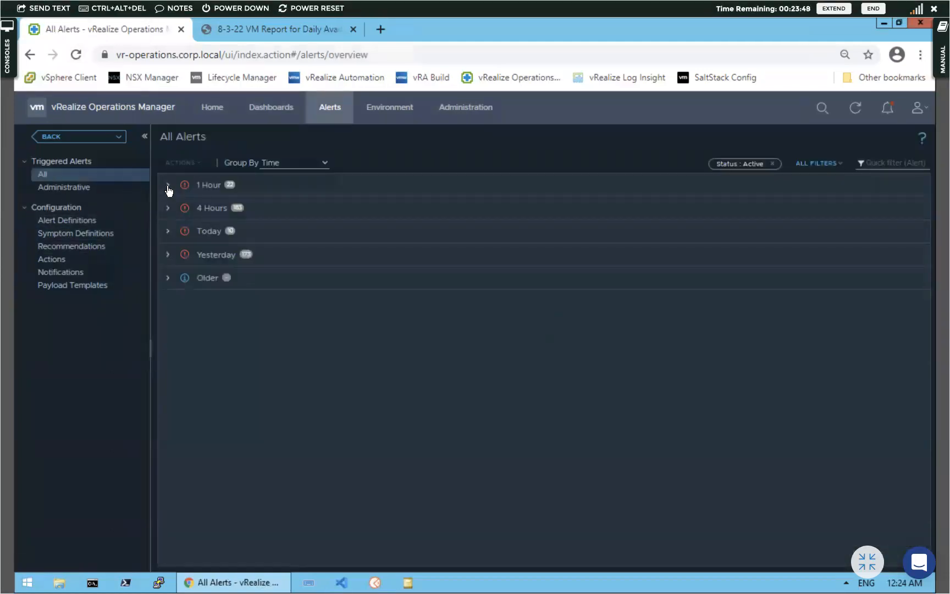
click(168, 185)
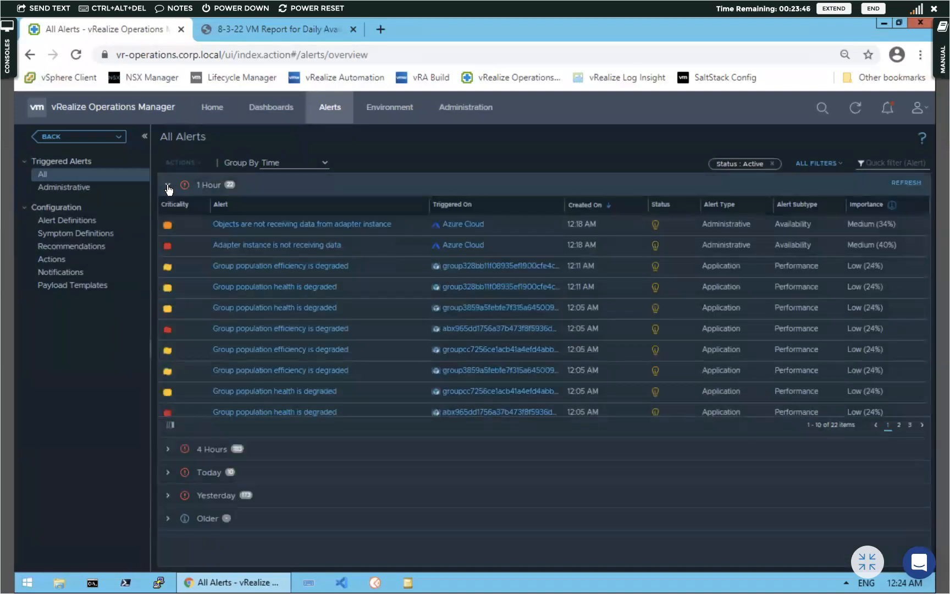
click(772, 163)
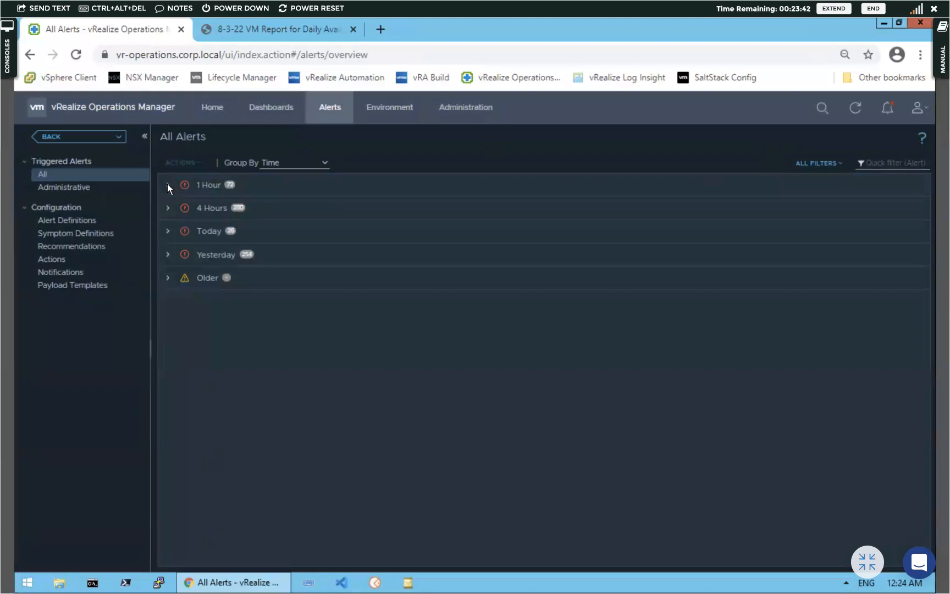
click(168, 186)
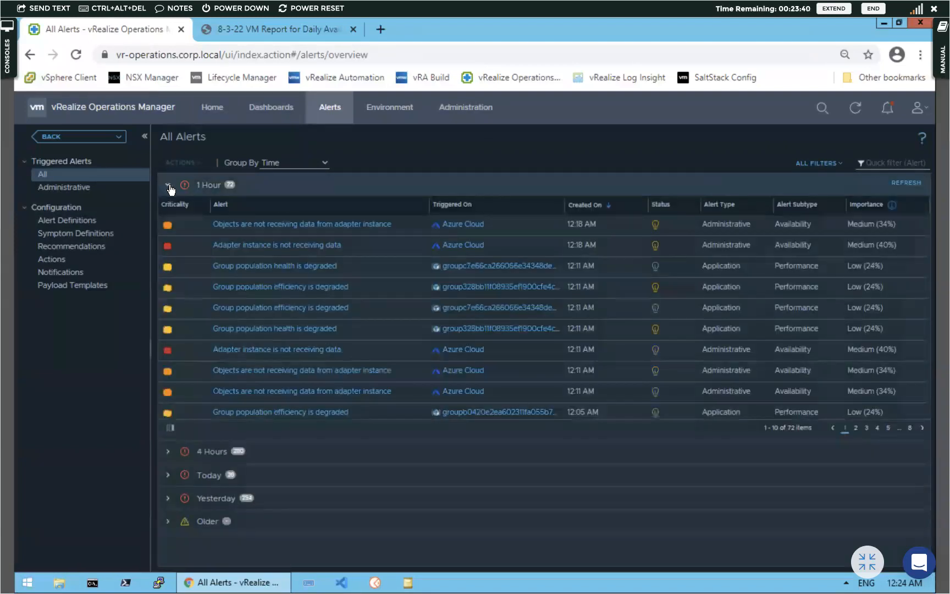
click(855, 112)
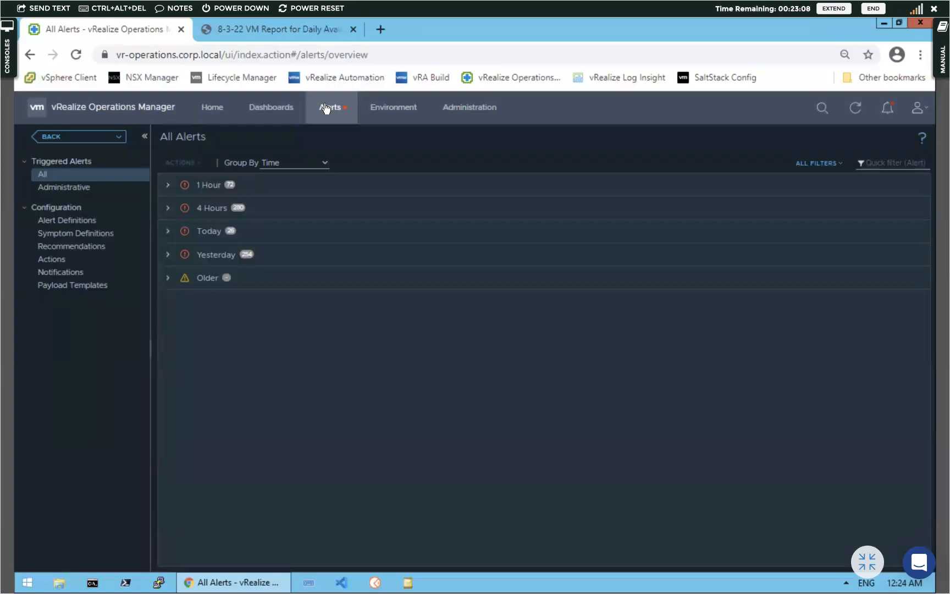
click(55, 262)
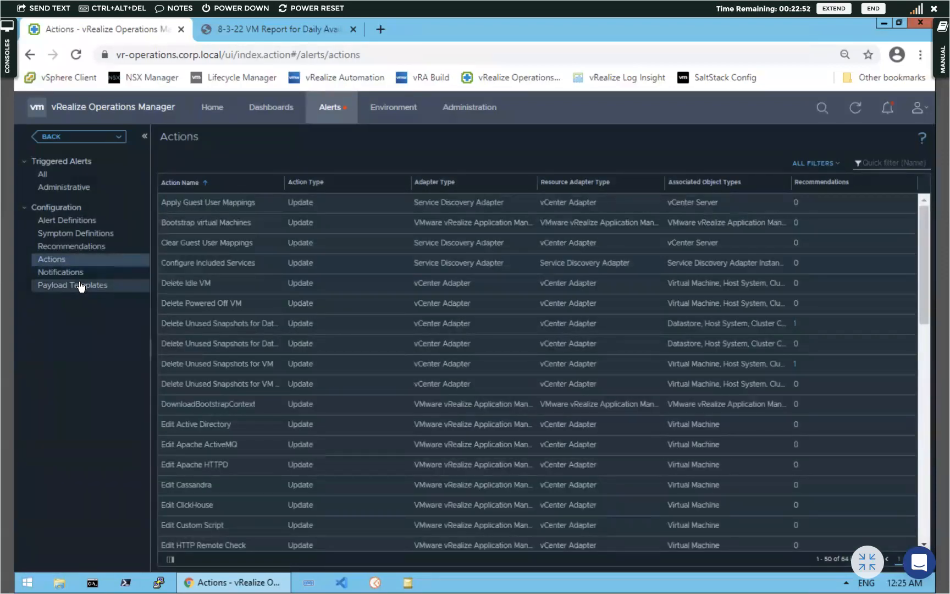
Move from the alert Actions list to the Payload Templates list
click(81, 286)
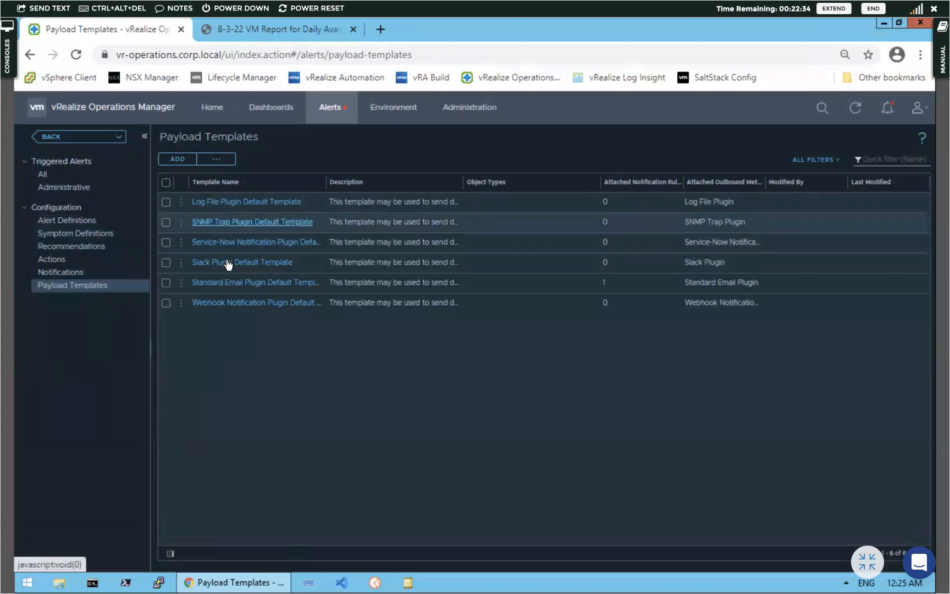
View Standard Email Plugin Default Template details, cancel a new payload template, and close the panel
click(233, 283)
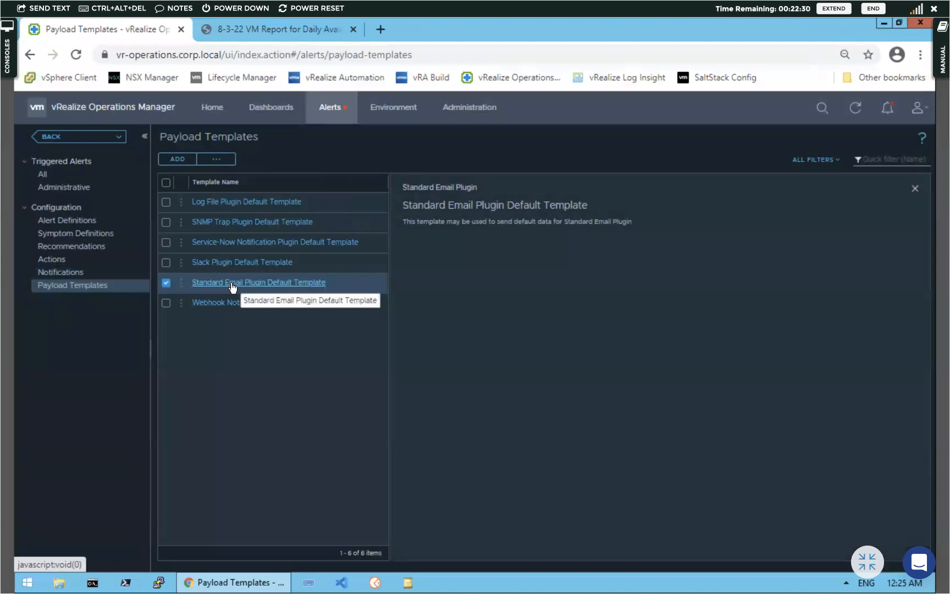
click(180, 283)
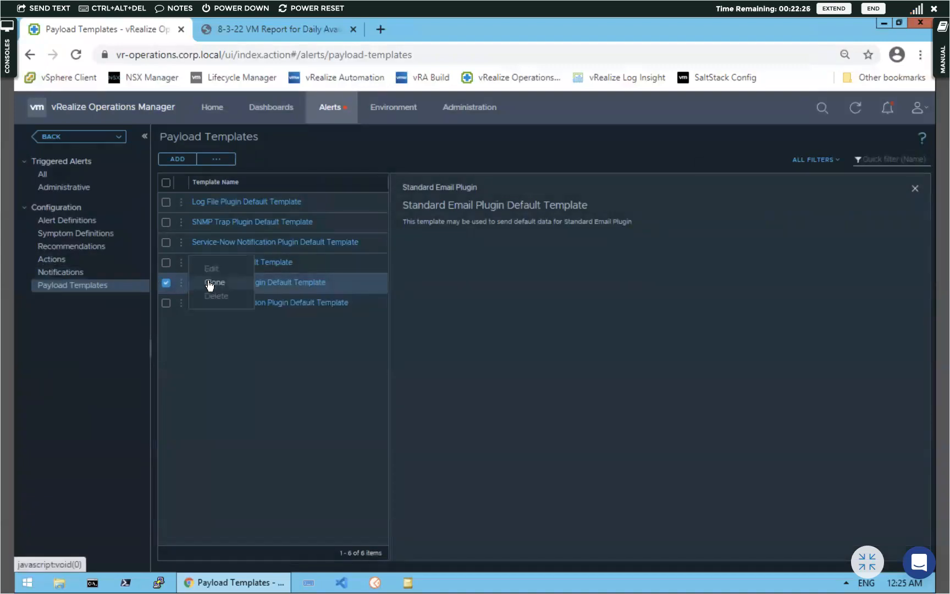
click(177, 158)
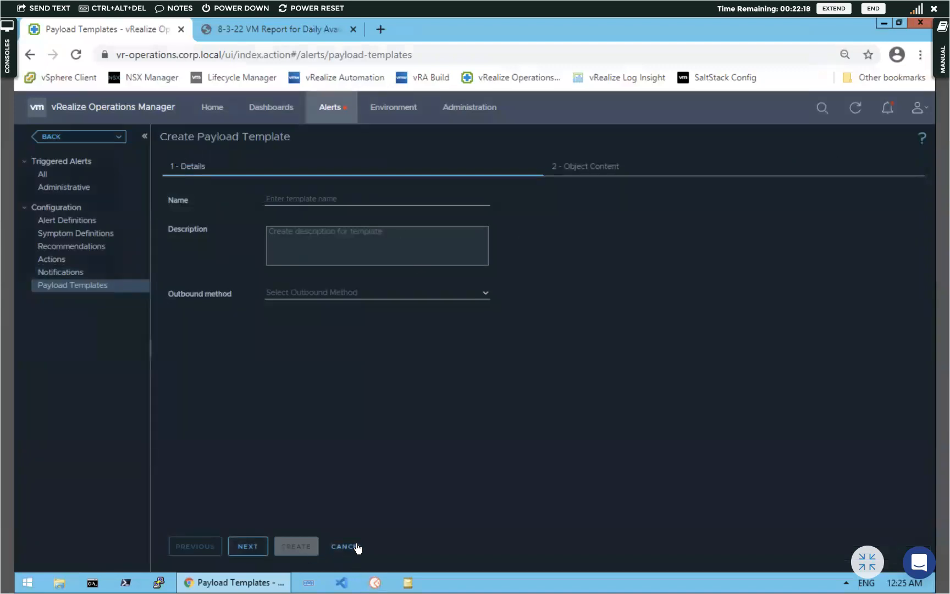
click(355, 547)
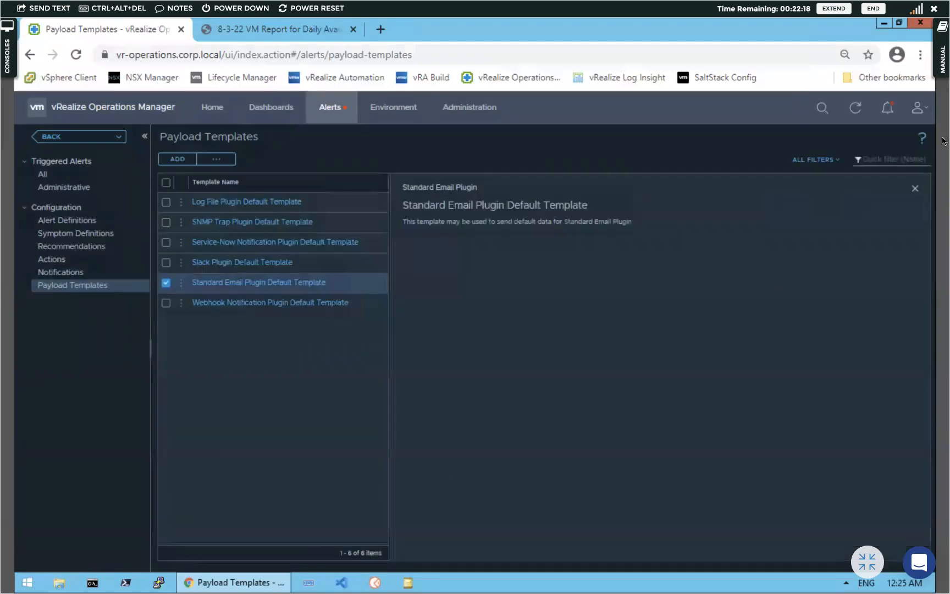
click(918, 190)
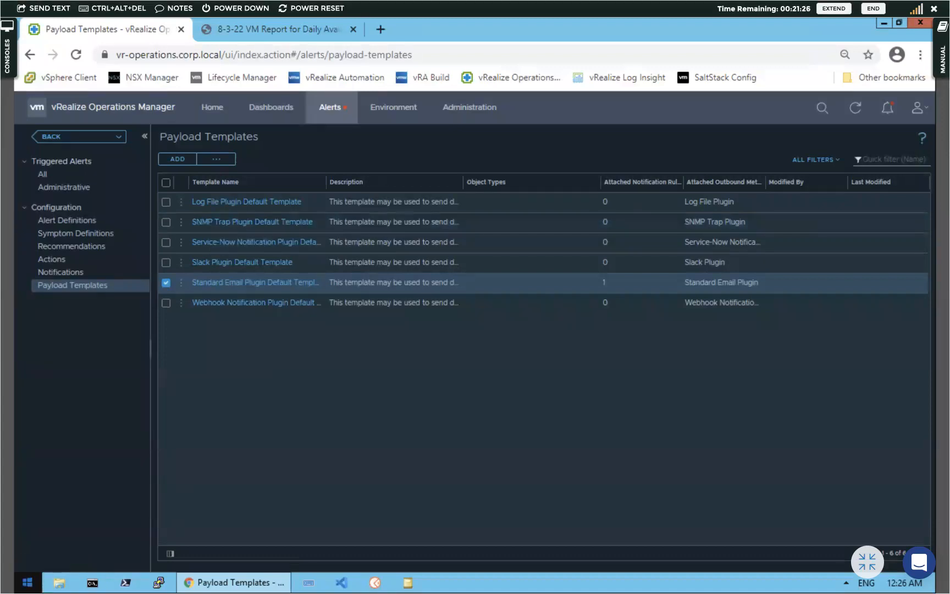
Launch Notepad++ from the Windows Start menu
click(27, 583)
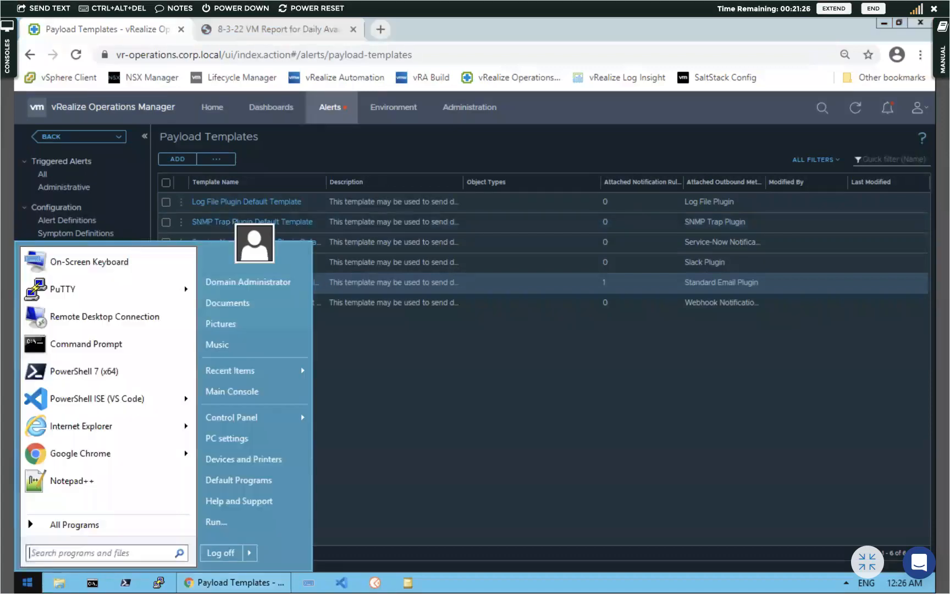
click(76, 478)
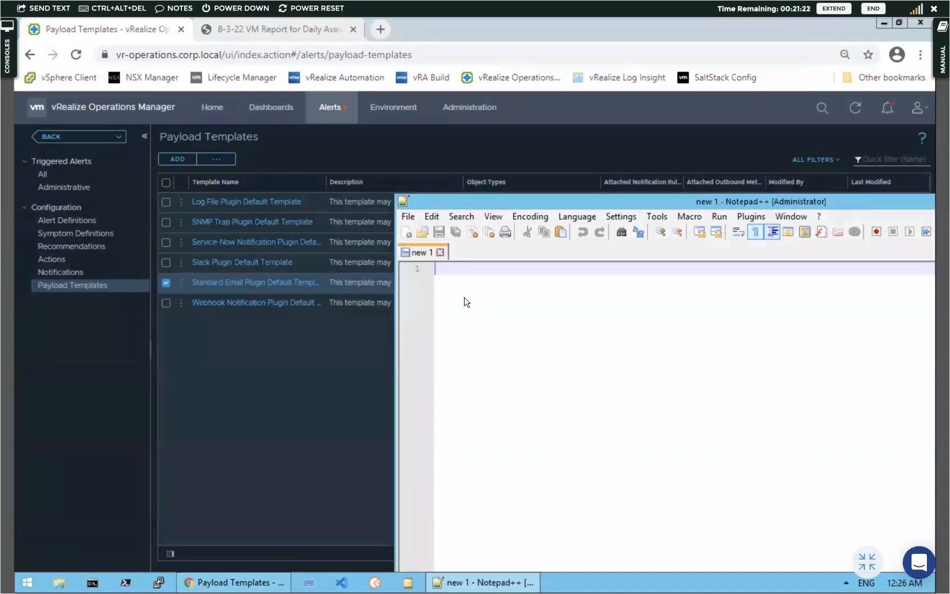
Write the first note line 'vrops 7.5 -> non-editable payload templates'
text(vrops )
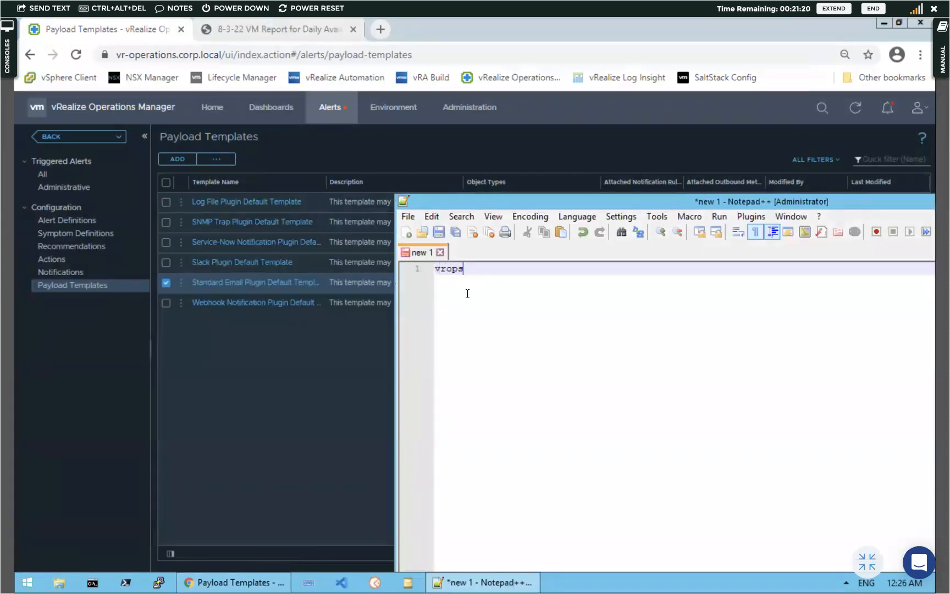
text(7.5 -> no )
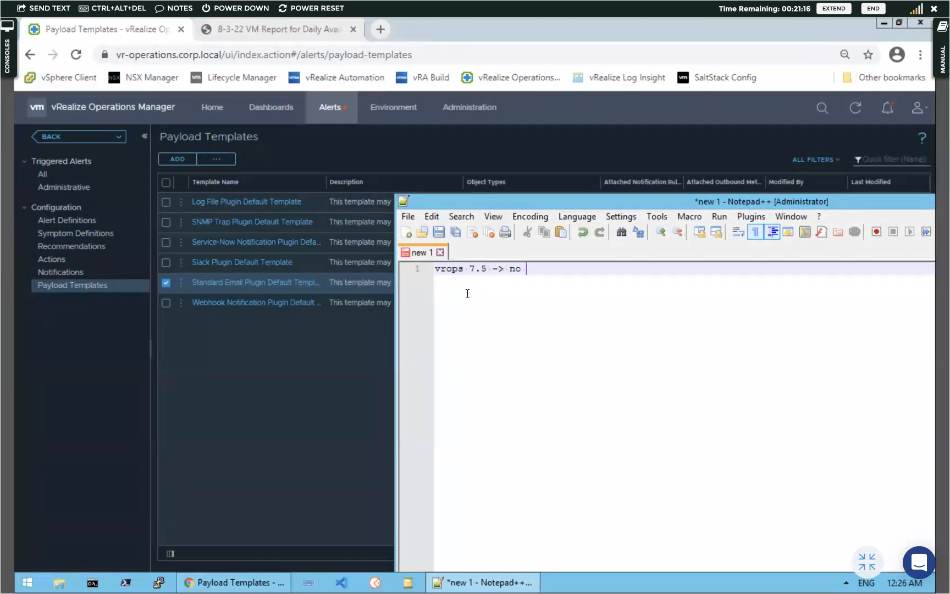
text(payloa)
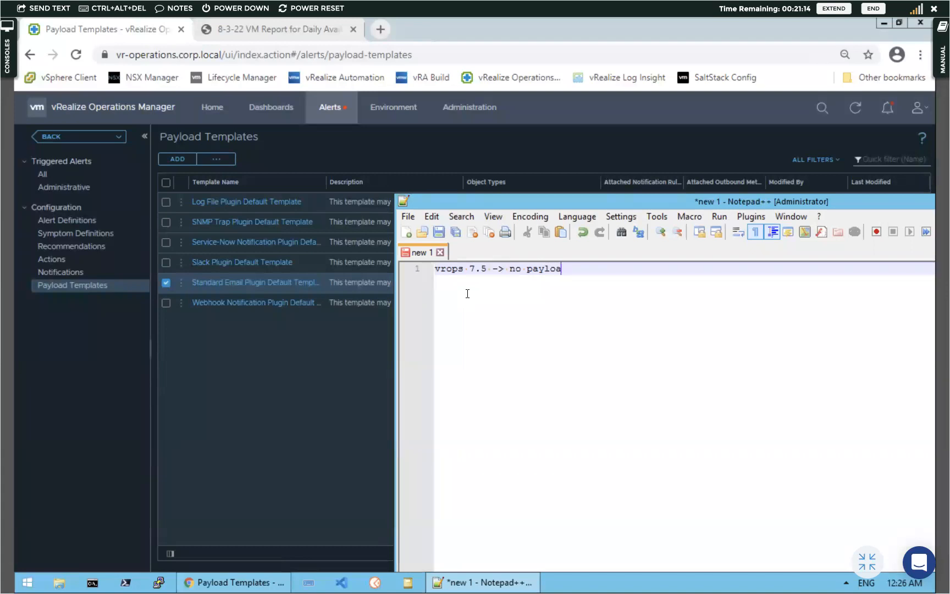
text(d templates)
click(525, 270)
key(BackSpace)
key(BackSpace)
key(BackSpace)
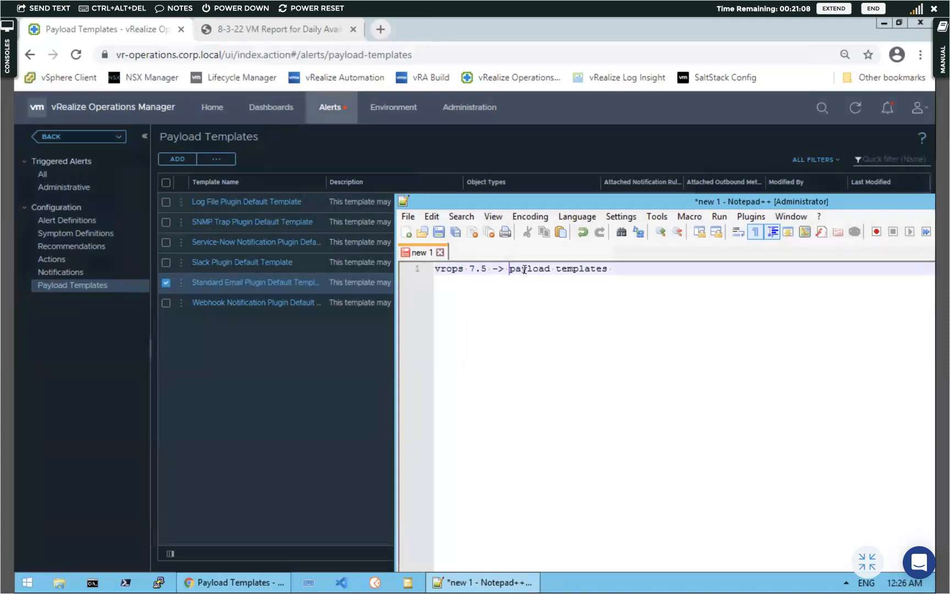
text(non-ediath)
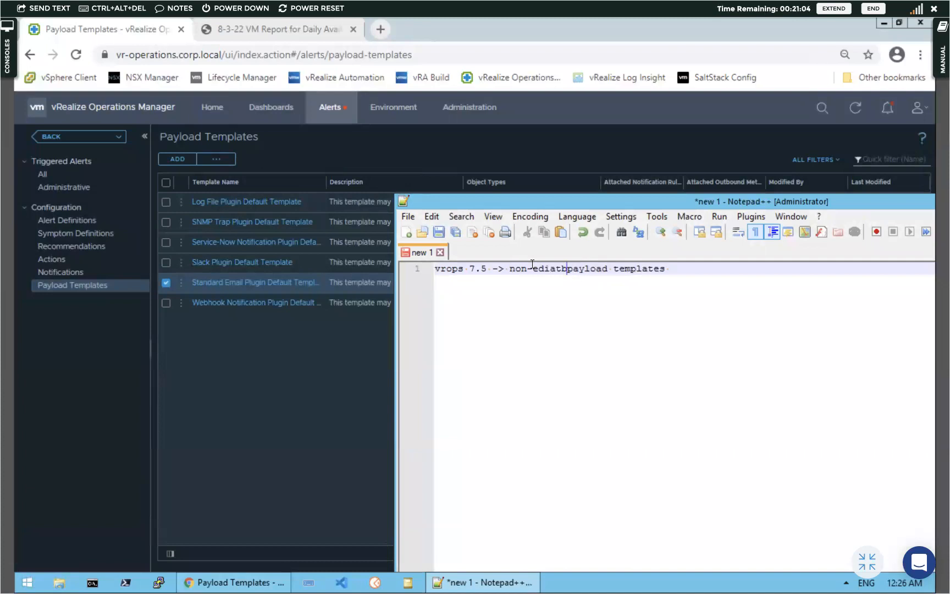
key(BackSpace)
key(BackSpace)
key(BackSpace)
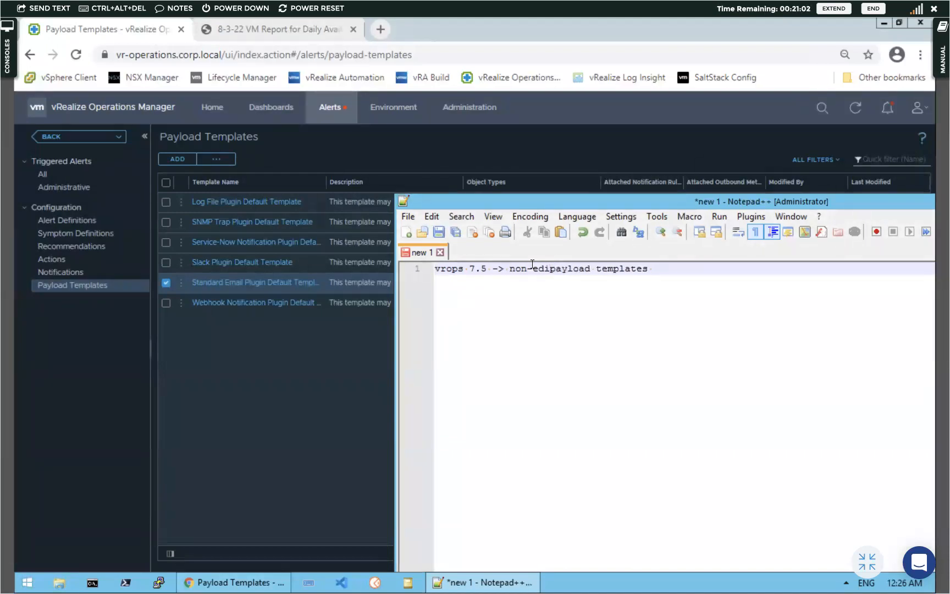
text(table)
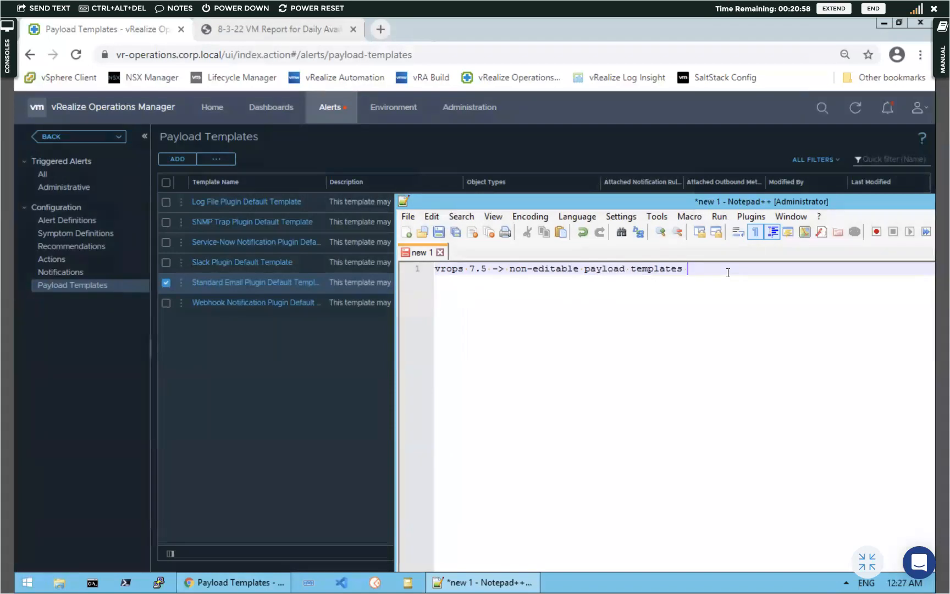
key(Return)
Add line 2 '-> epops agent was there which could do only VM specifc monitoring'
key(Tab)
key(Tab)
key(Tab)
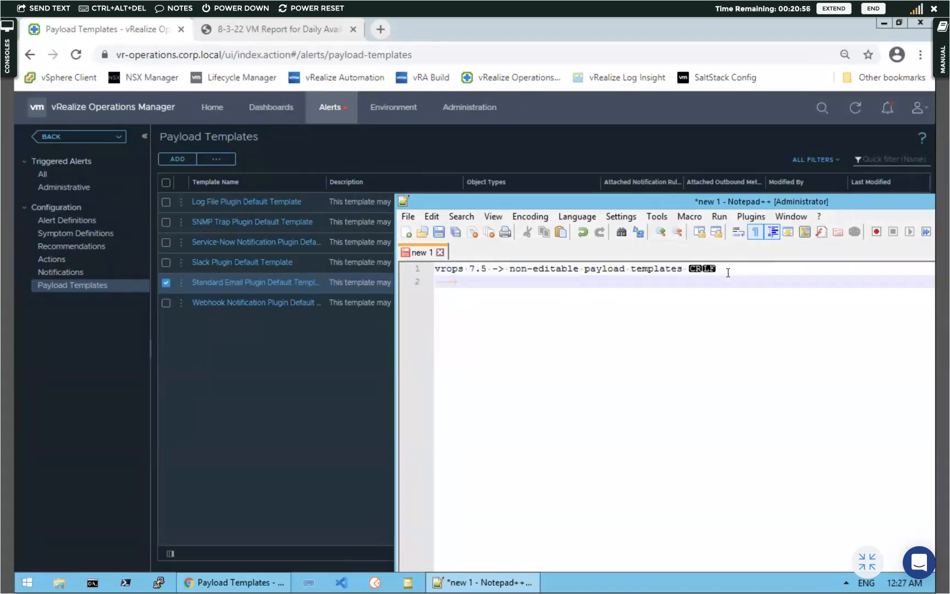
text(-)
key(BackSpace)
key(BackSpace)
text(-)
text(> e)
text(d)
key(BackSpace)
text(pops agent was tgere)
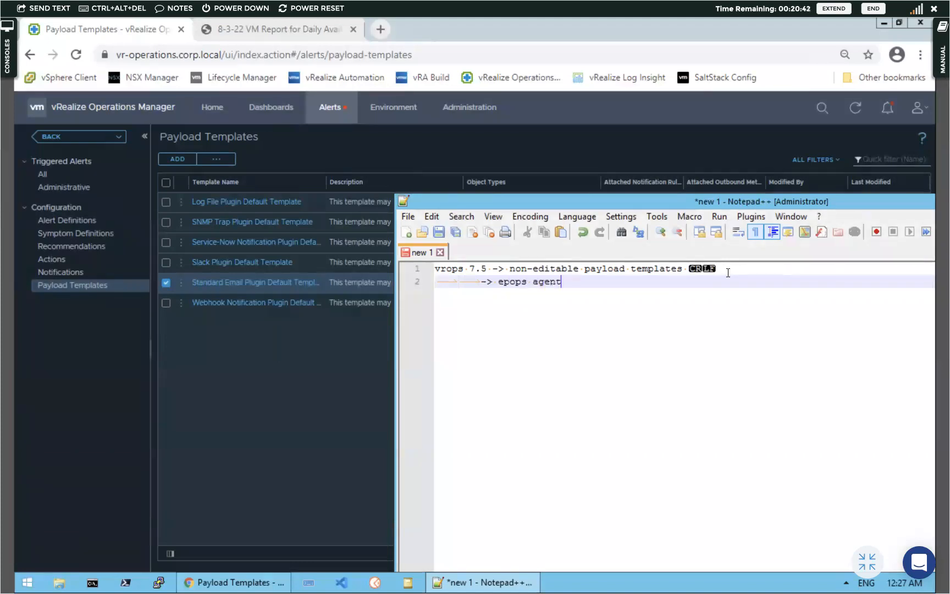
key(BackSpace)
key(BackSpace)
key(BackSpace)
key(BackSpace)
text(here whcih)
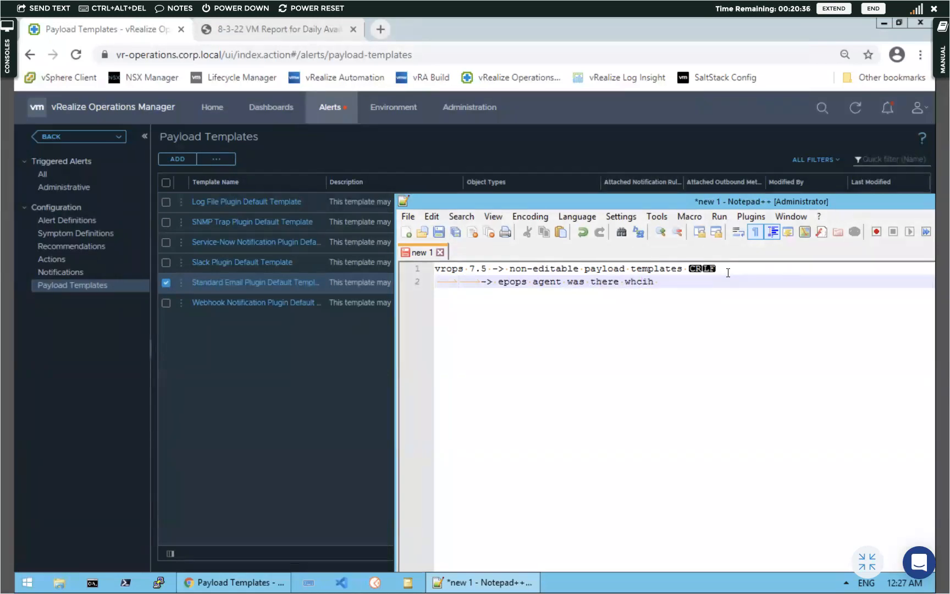
key(BackSpace)
key(BackSpace)
key(BackSpace)
key(BackSpace)
text(ich could do)
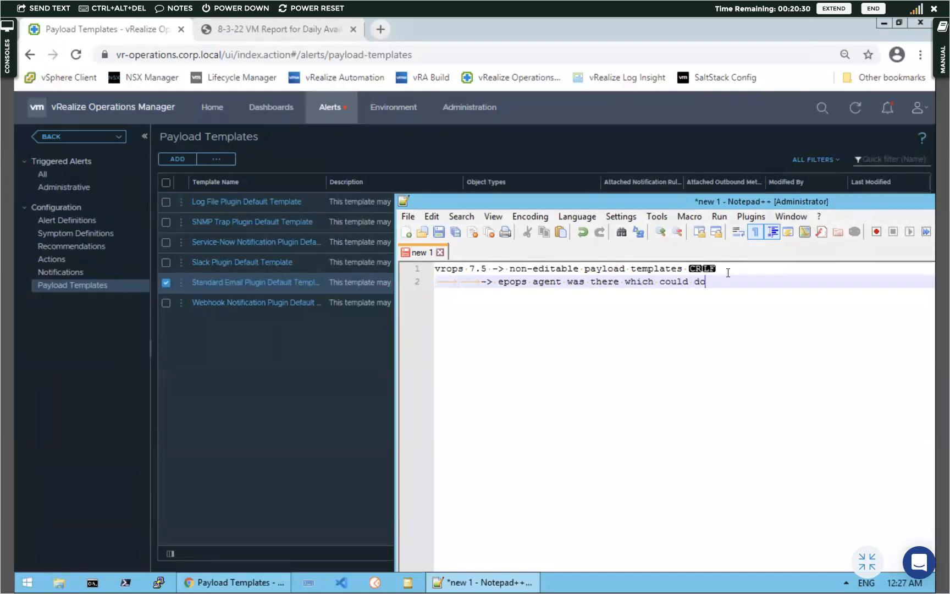
text( only VM spe)
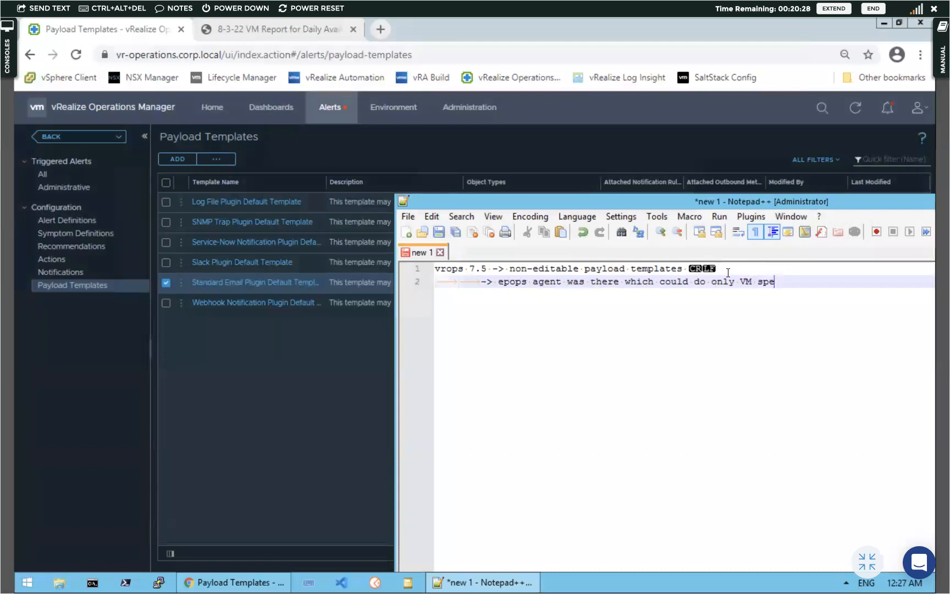
text(cifc monitroing)
key(BackSpace)
key(BackSpace)
key(BackSpace)
key(BackSpace)
key(BackSpace)
key(BackSpace)
key(BackSpace)
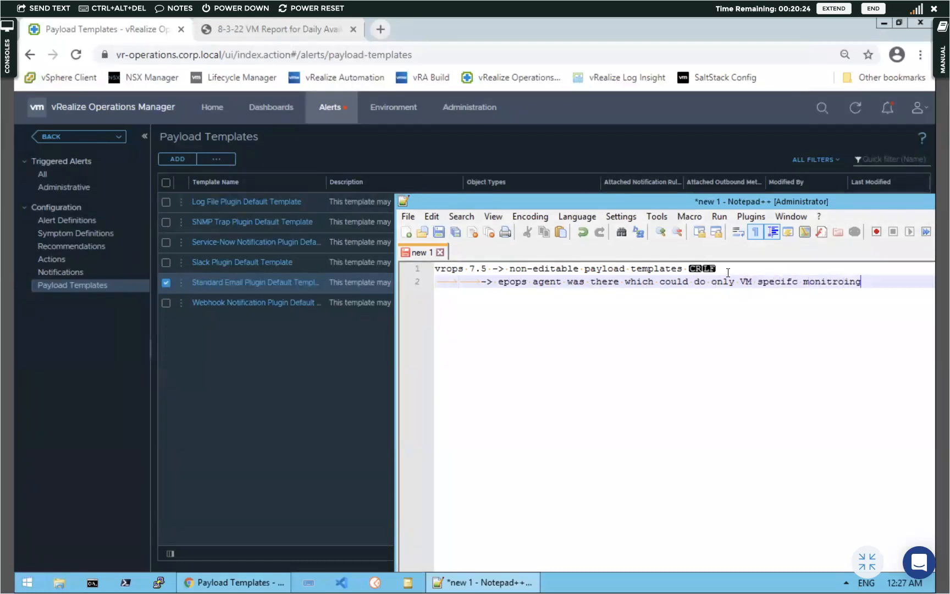
text(toring)
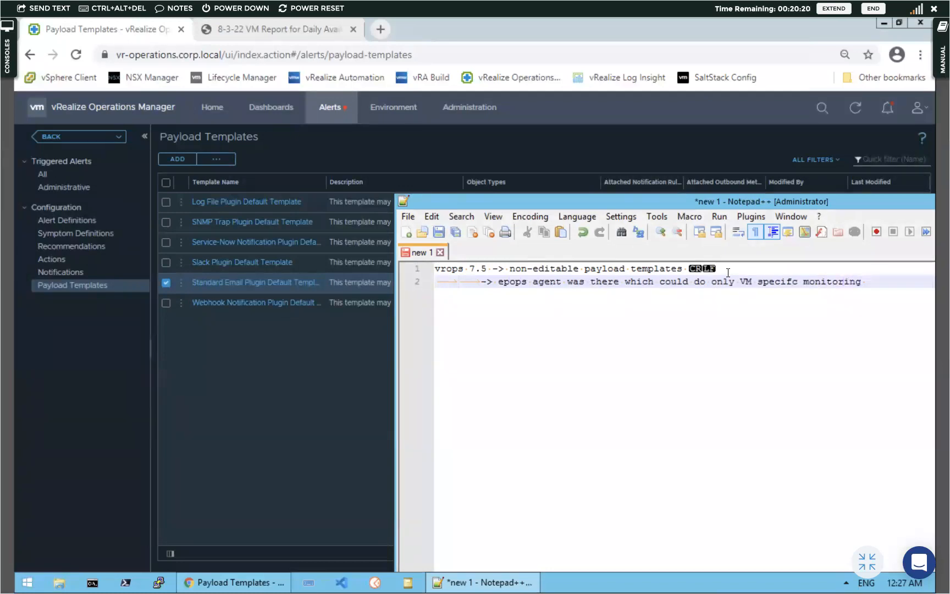
key(Return)
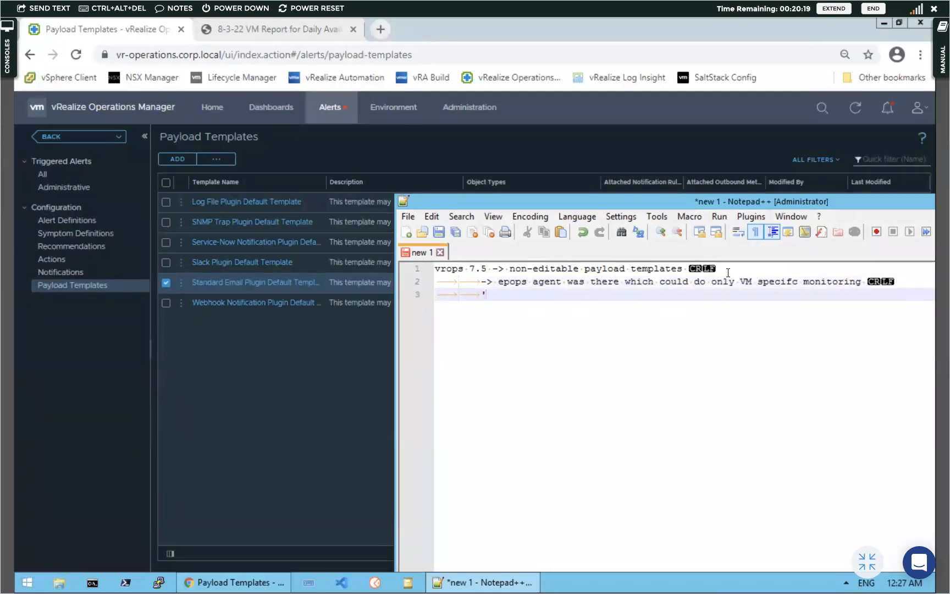
Add line 3 '-> HA -> 1 master, 1 replica node, data nodes, RC'
click(901, 281)
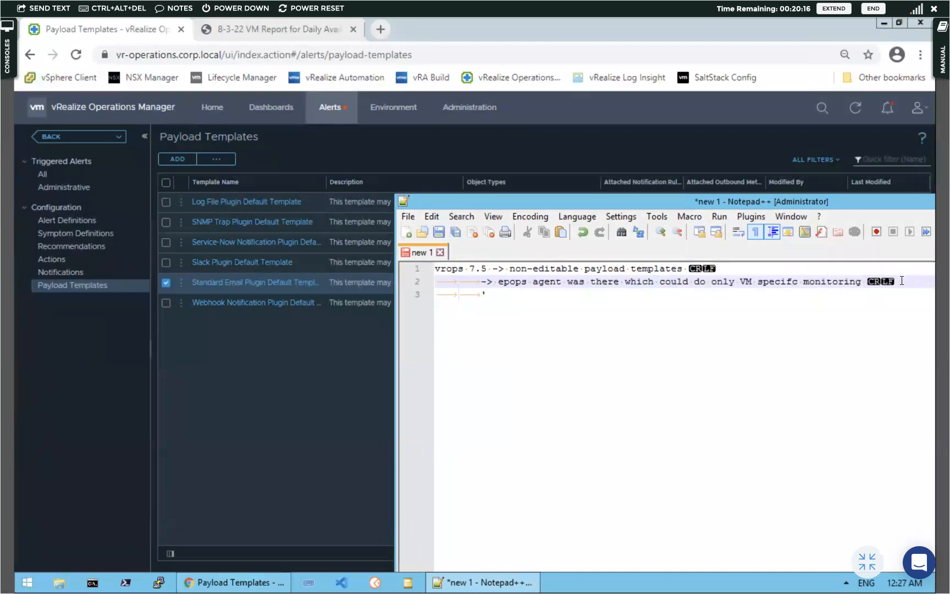
key(Down)
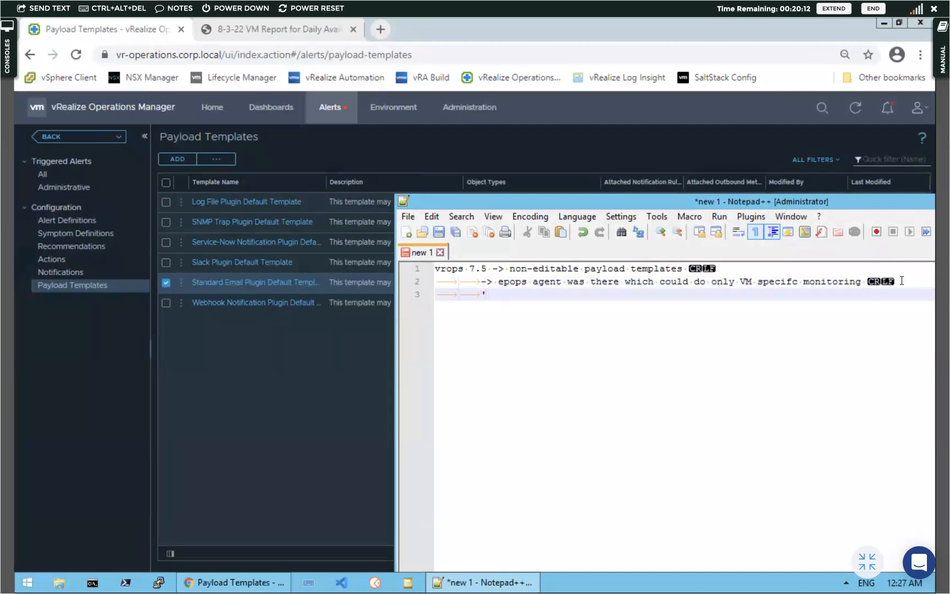
text(->)
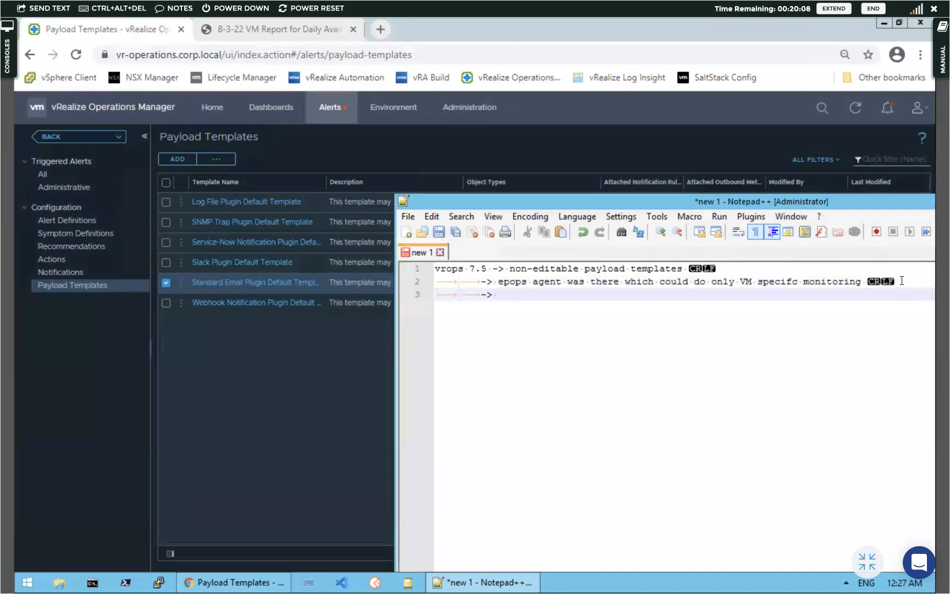
text( HA -> 1nm)
key(BackSpace)
key(BackSpace)
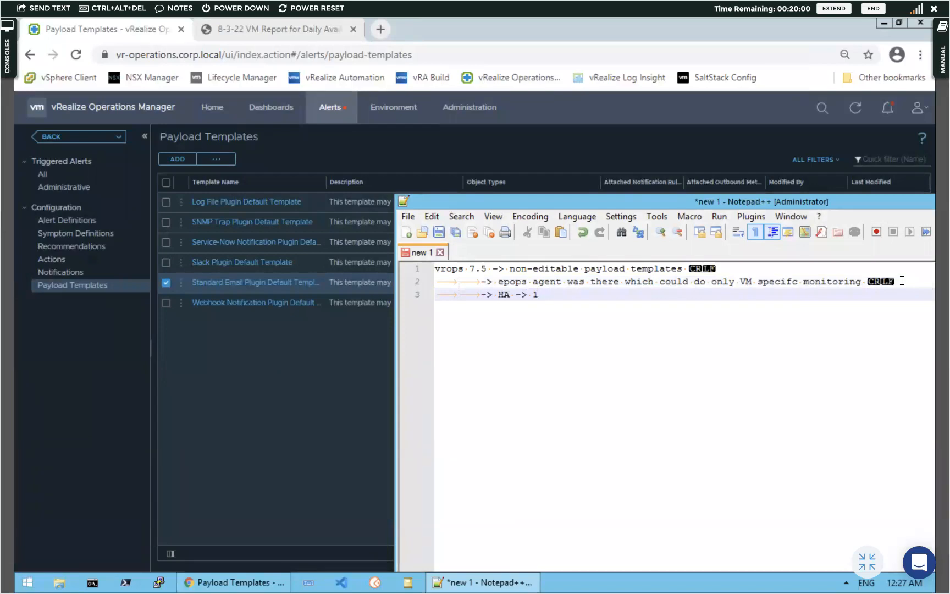
text(master )
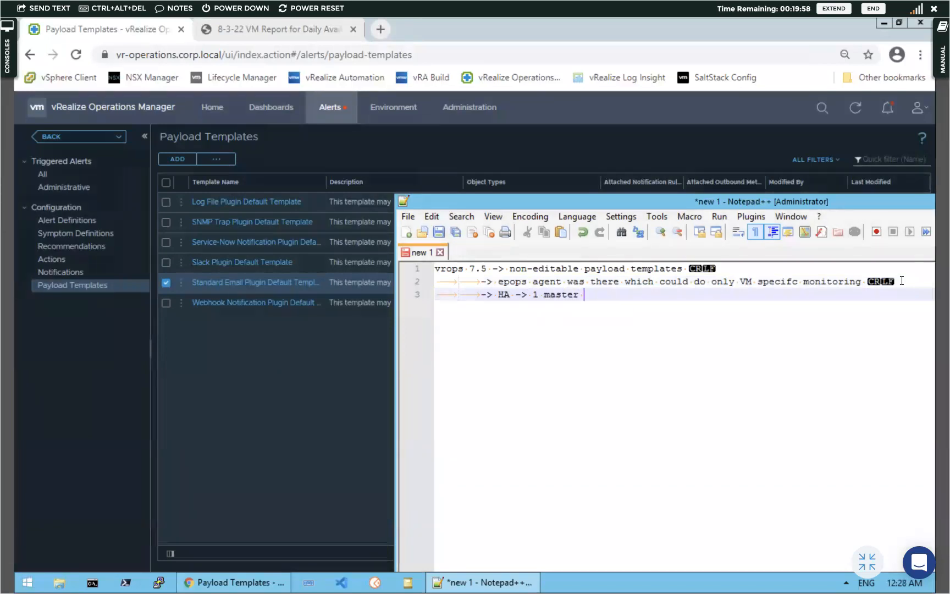
text(,  1 rep)
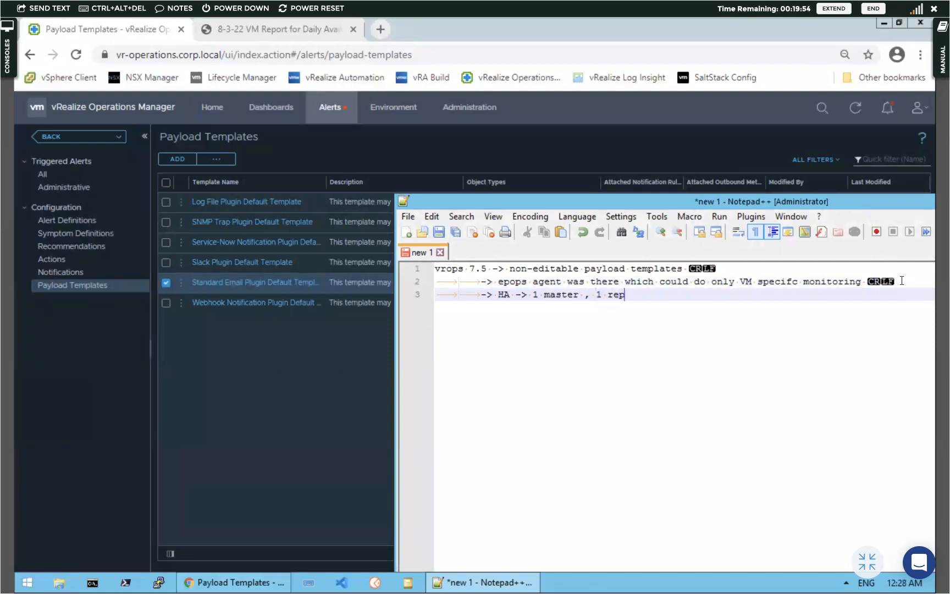
text(lica node)
text( , data n)
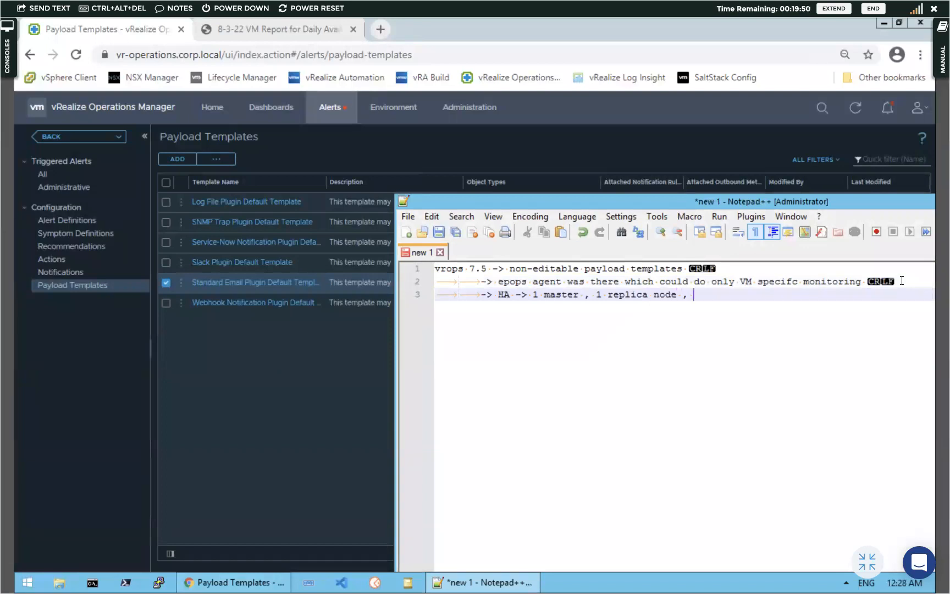
text(des , )
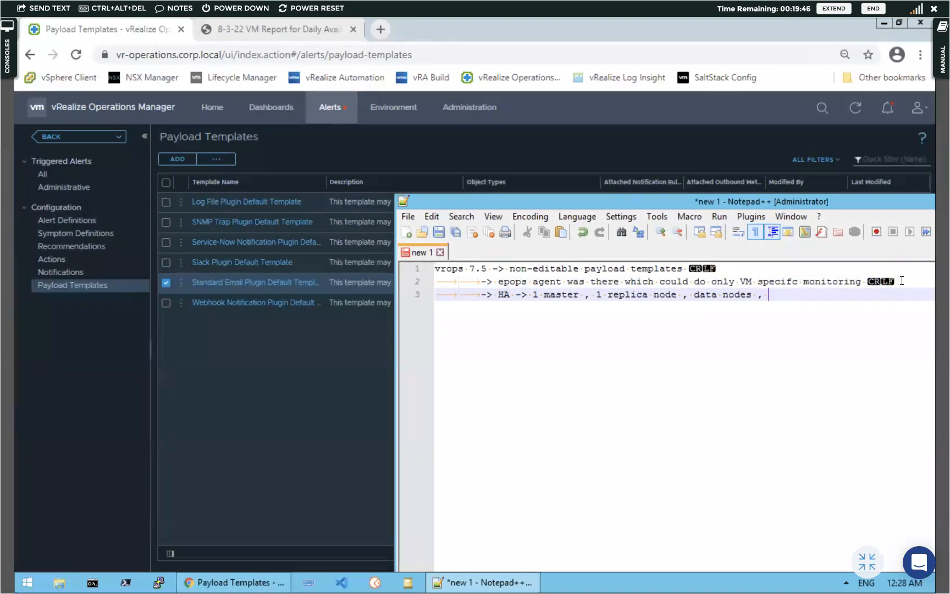
text(RC)
key(Return)
Note that the telegraf agent requires deploying ARC via ovf
text(-> in orde)
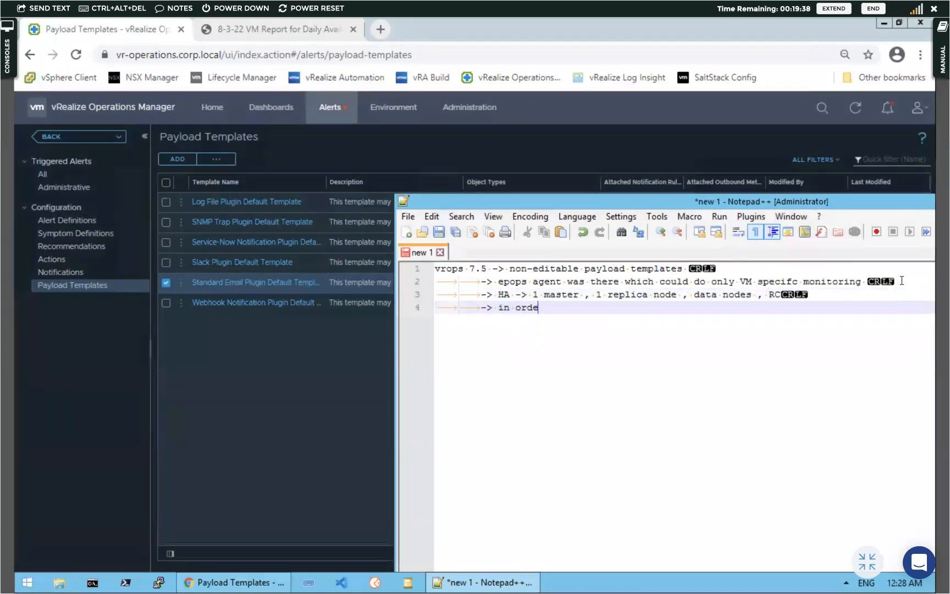
text(r to have tee)
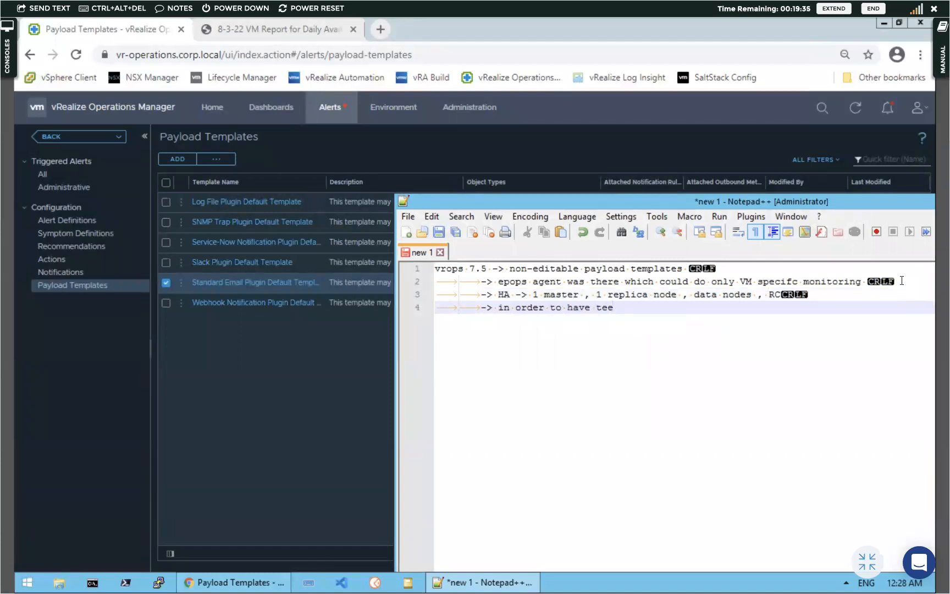
key(BackSpace)
text(legraf agent ; y)
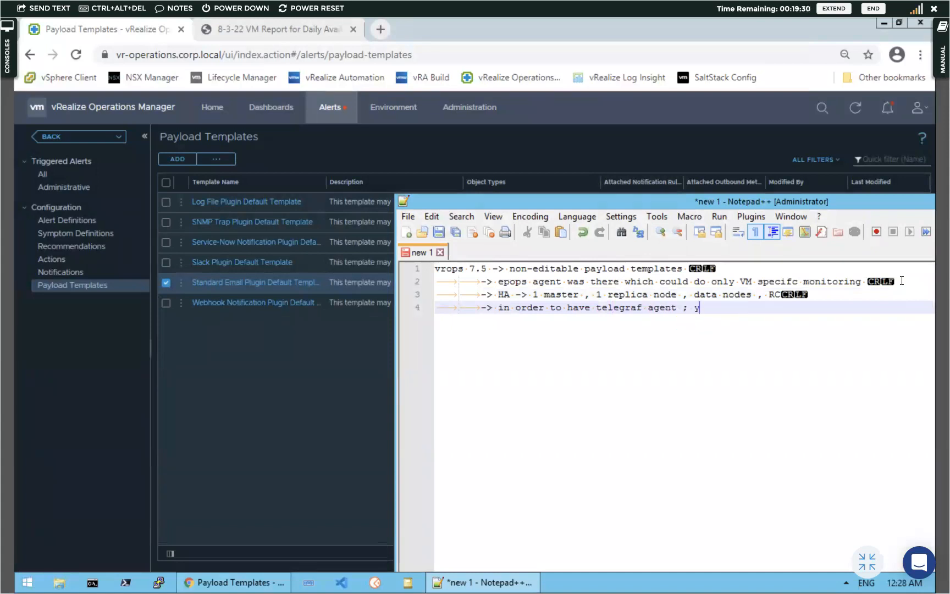
text(ou need to d)
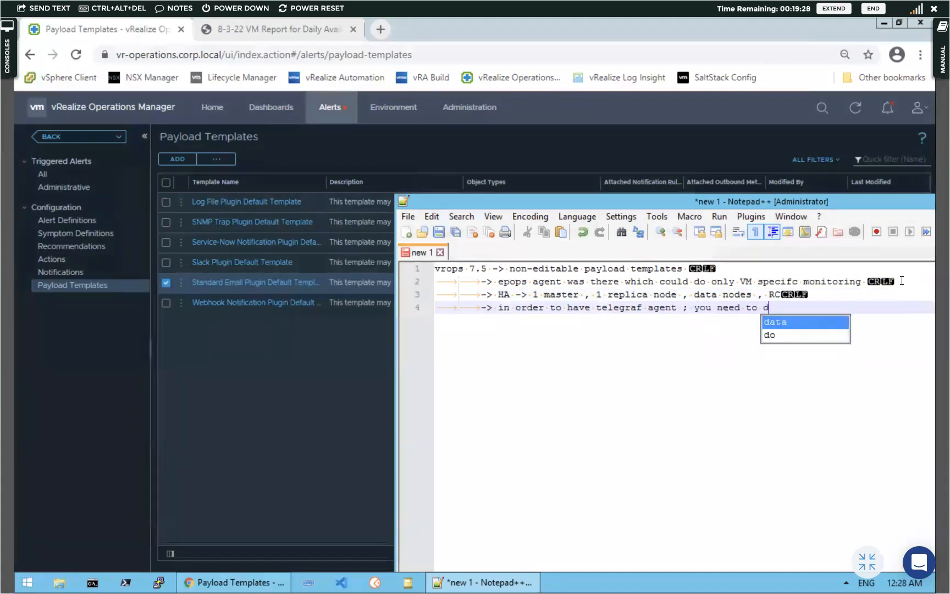
text(eploy ARC )
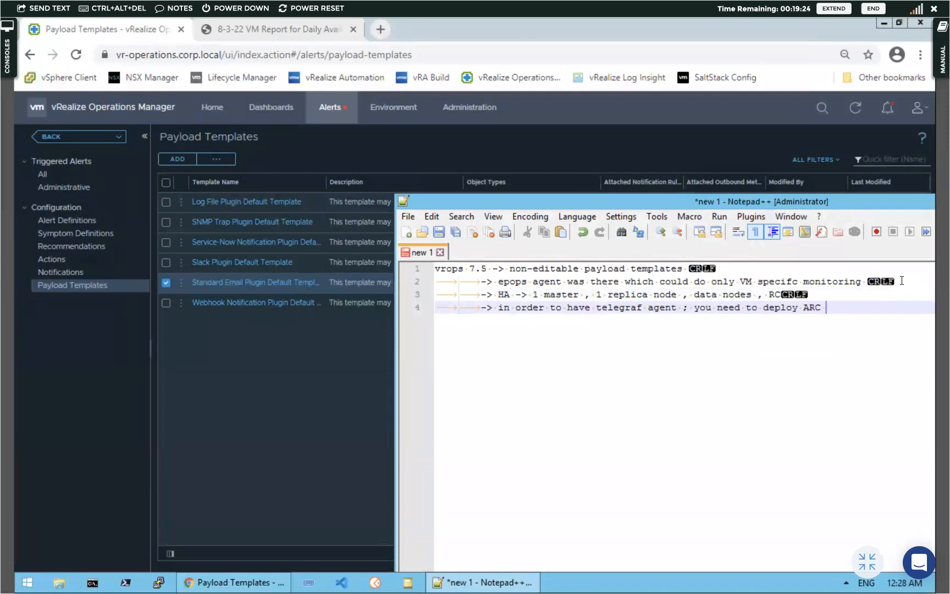
text(-> ovf)
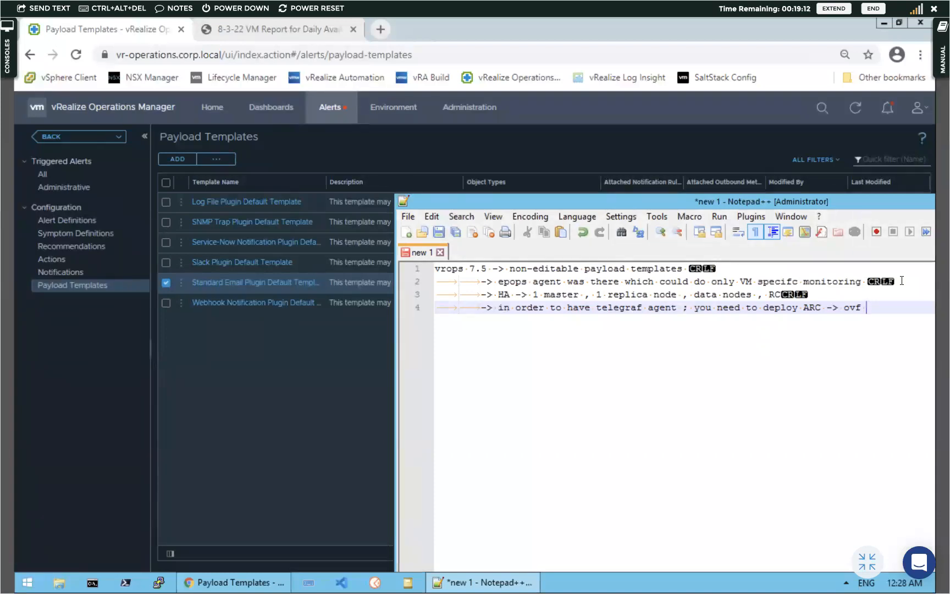
key(Return)
key(Return)
key(Return)
Add '8.x -> editable payload templates' and '-> telegraf agent -> appl monitoring, ip monitoring etc'
text(8.x -)
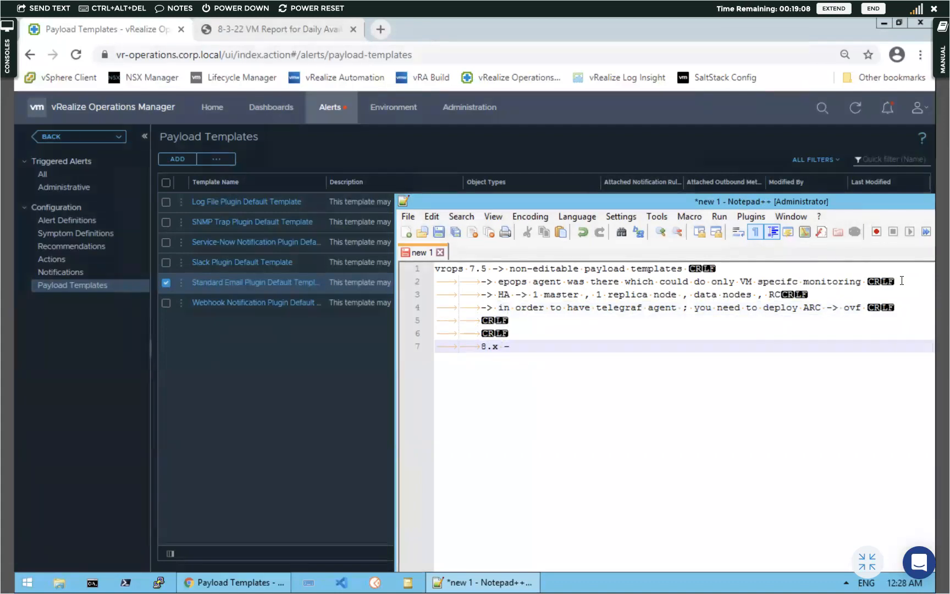
text(> editanl)
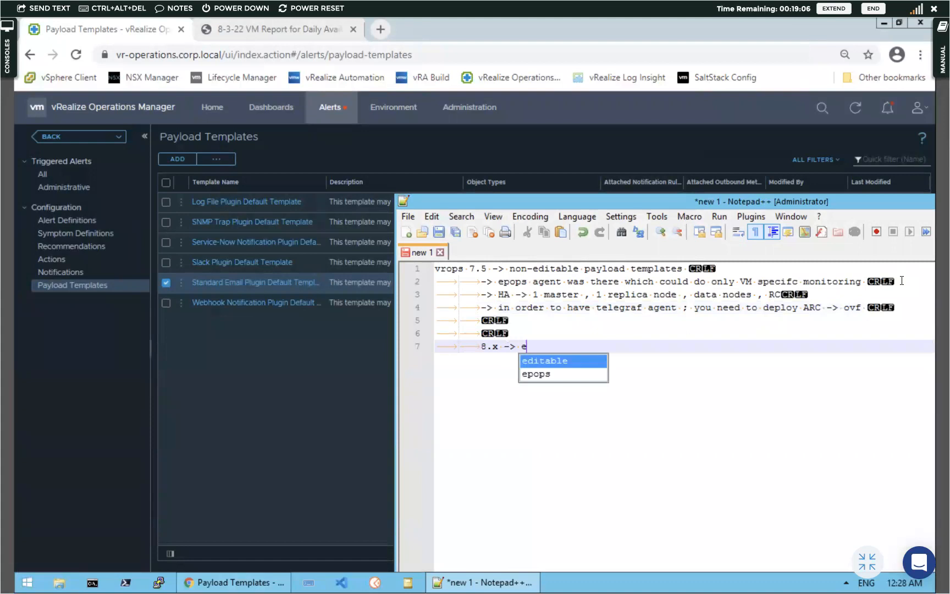
key(BackSpace)
key(BackSpace)
key(BackSpace)
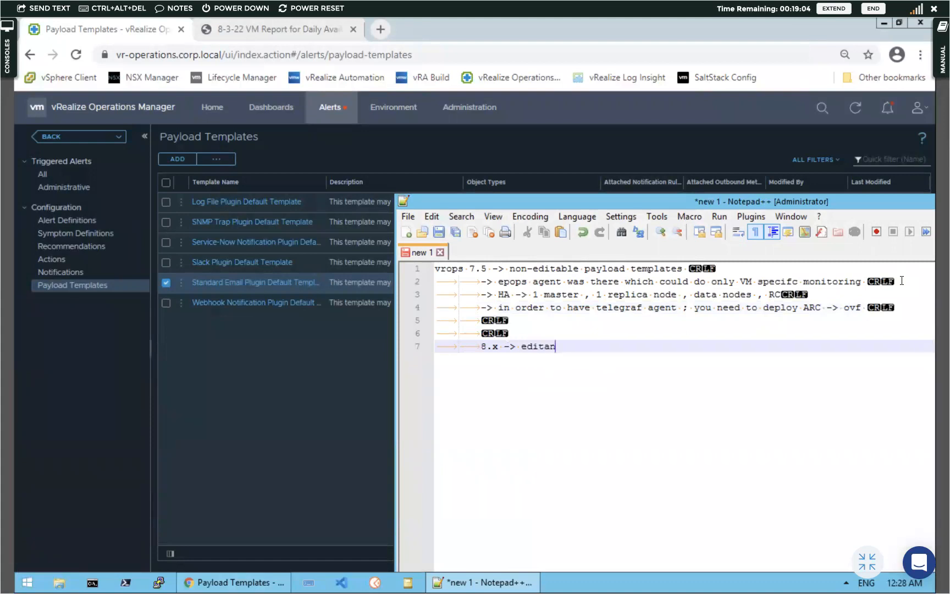
text(able payload )
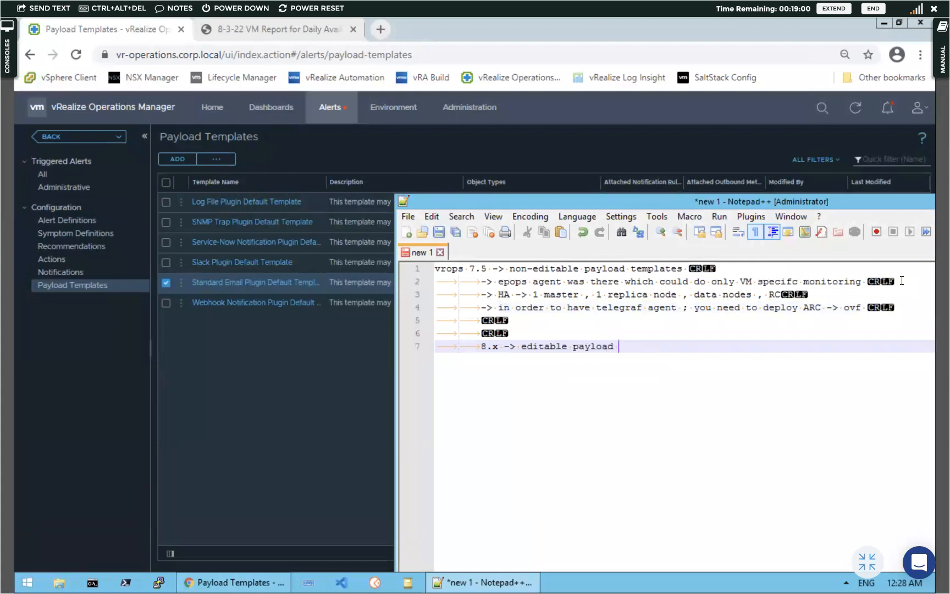
text(templaytes)
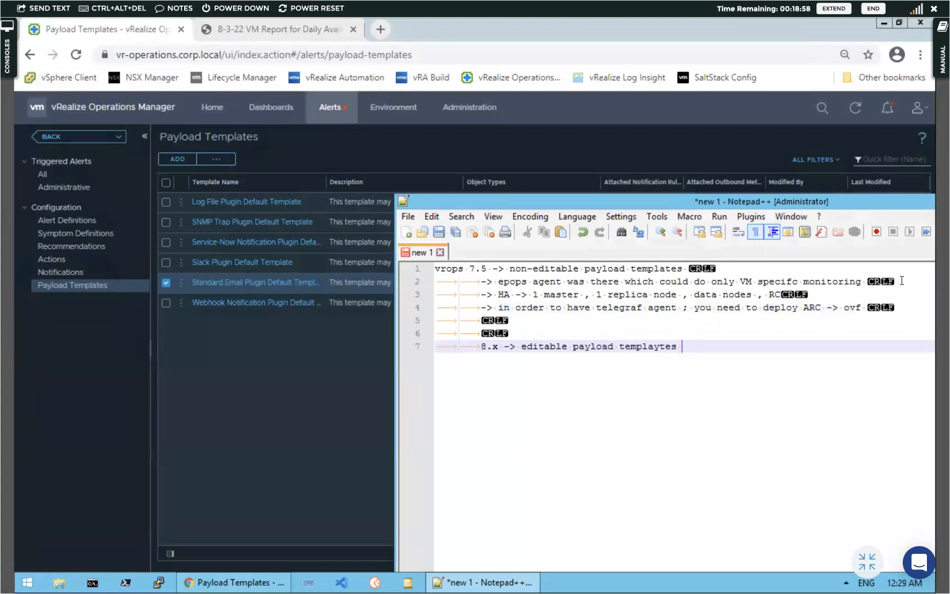
key(BackSpace)
key(BackSpace)
key(BackSpace)
key(BackSpace)
text(tes)
key(Return)
text(-> telegr)
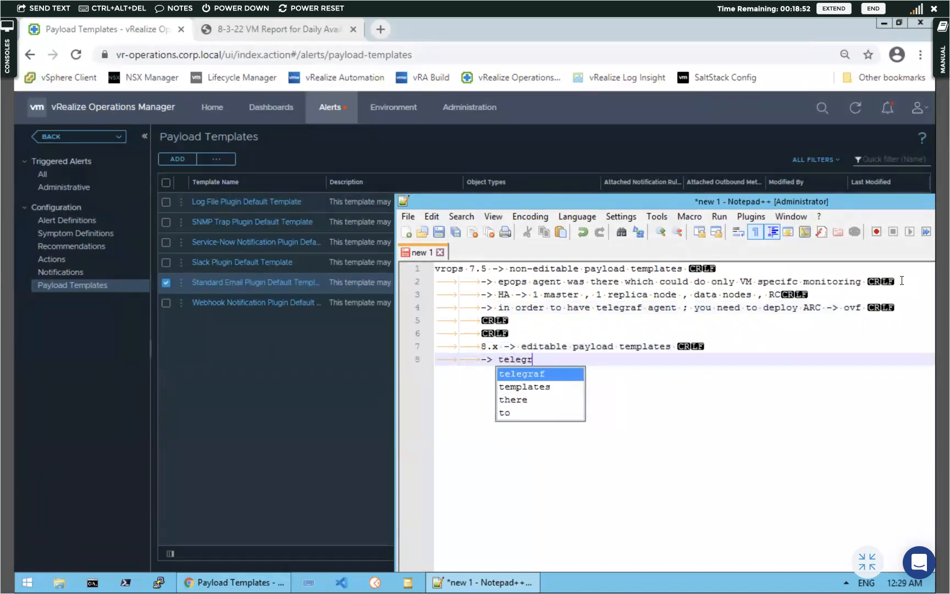
text(af agent -)
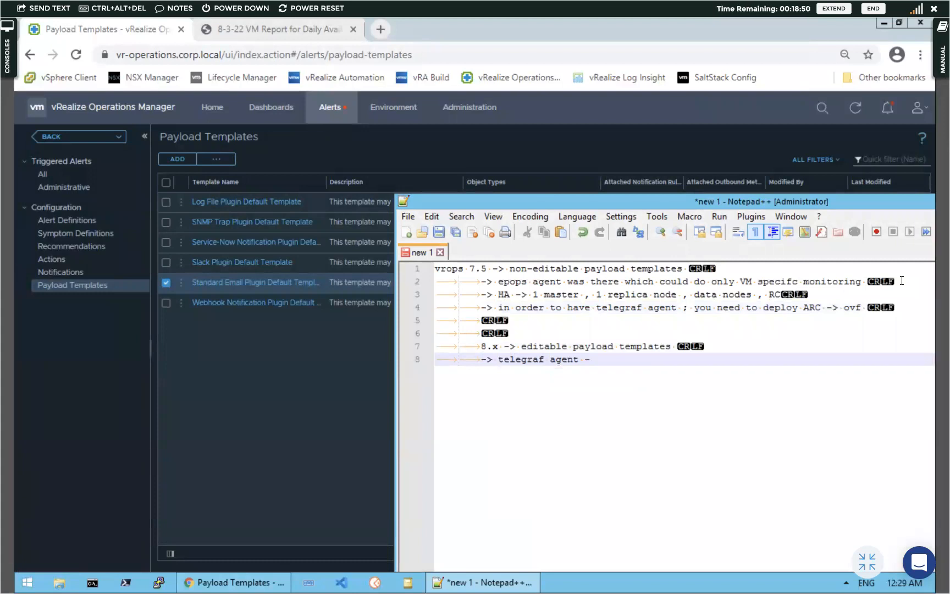
text(>appl)
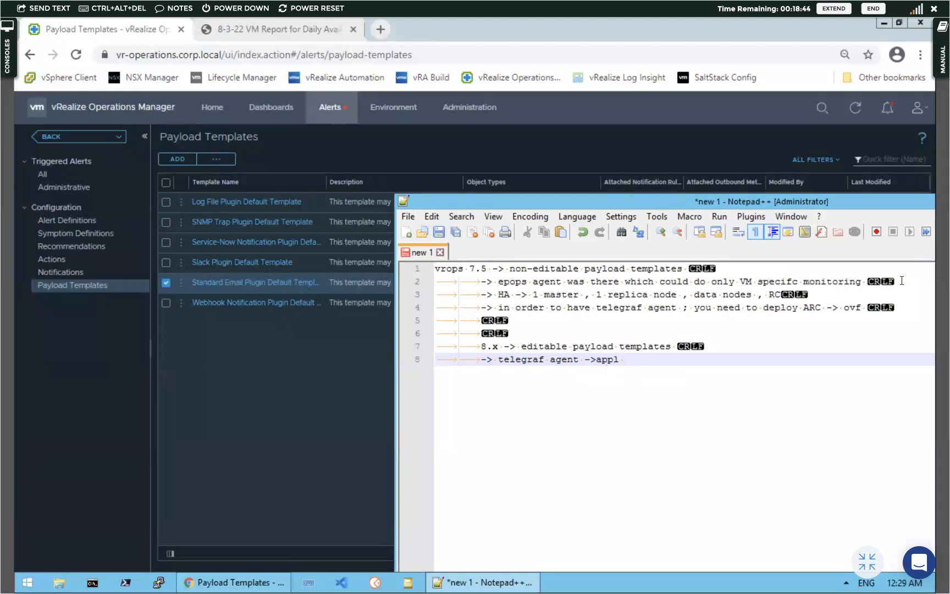
text( monitoring , ip monito)
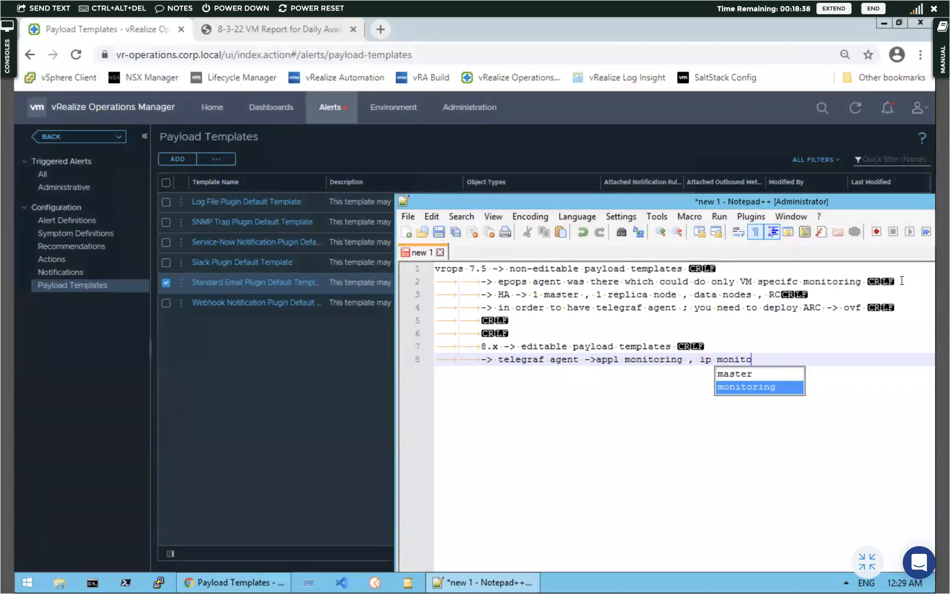
text(ring etc)
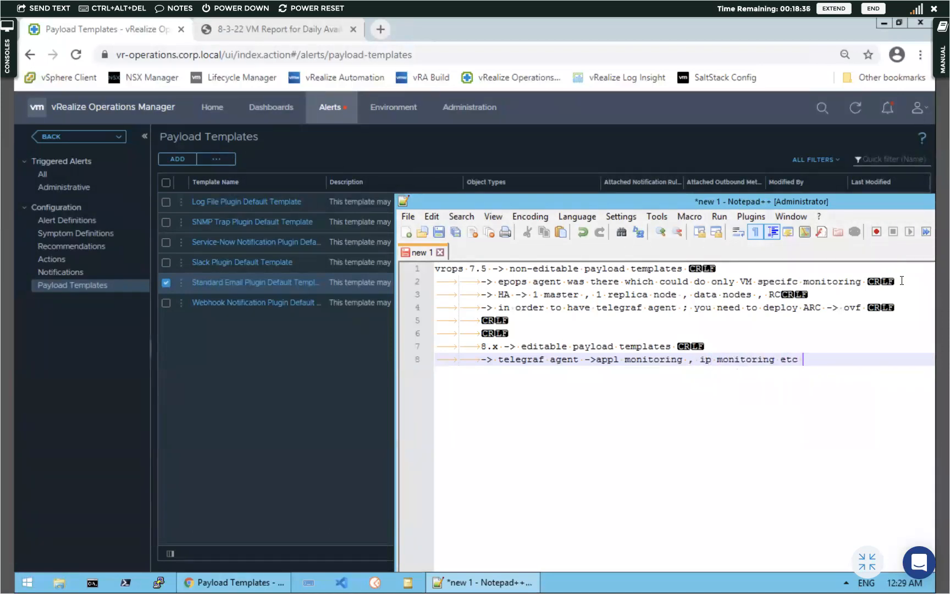
key(Return)
Add line 9 '-> CA -> Az (seperate video will be there)'
text(-> )
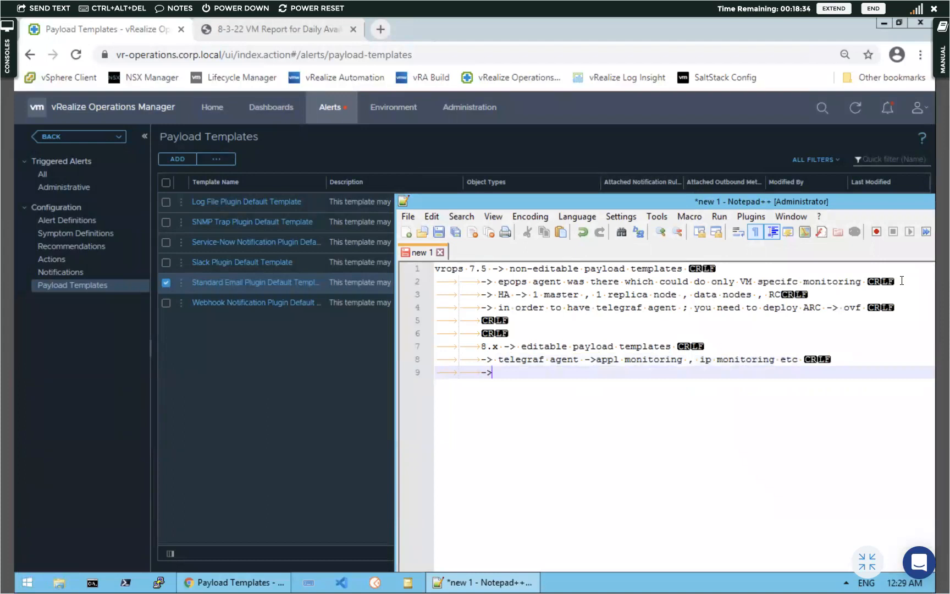
text(CA)
text(-> Az)
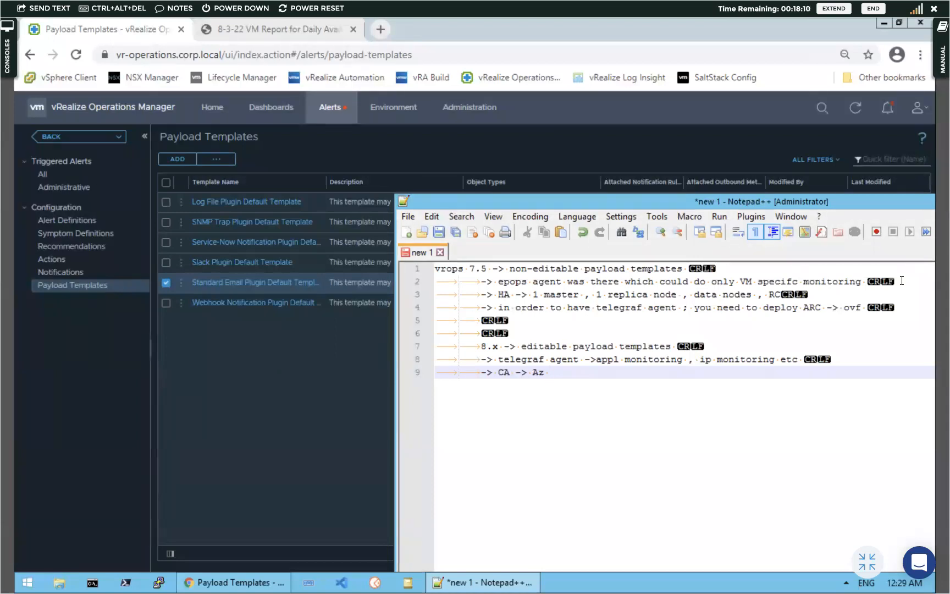
text(()
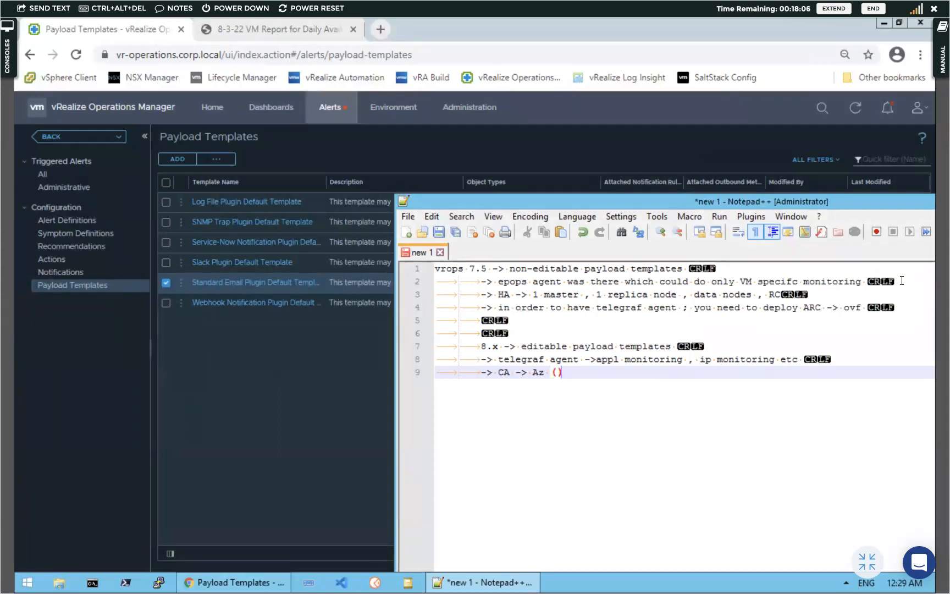
text(se[e)
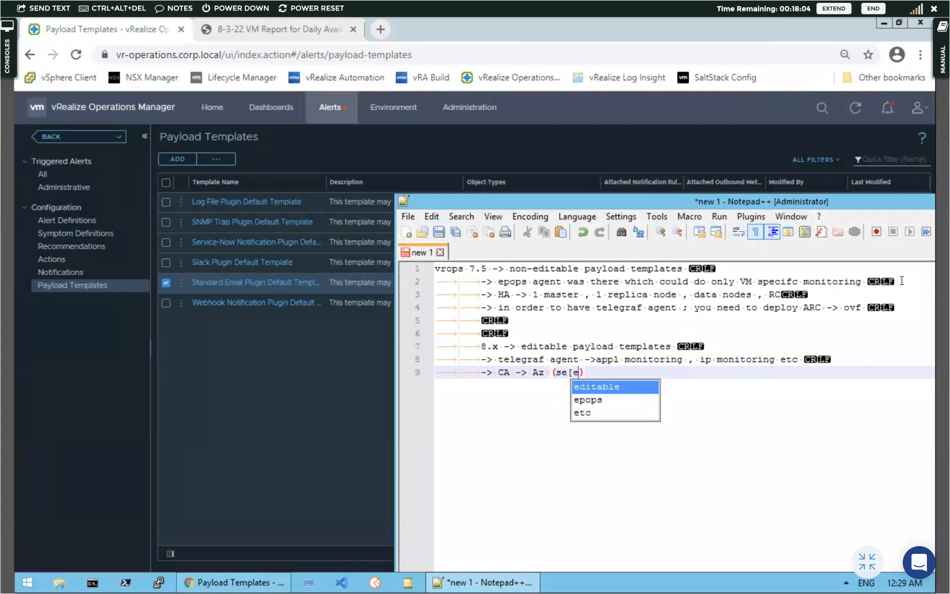
key(BackSpace)
key(BackSpace)
key(BackSpace)
text(eperate video will be there )
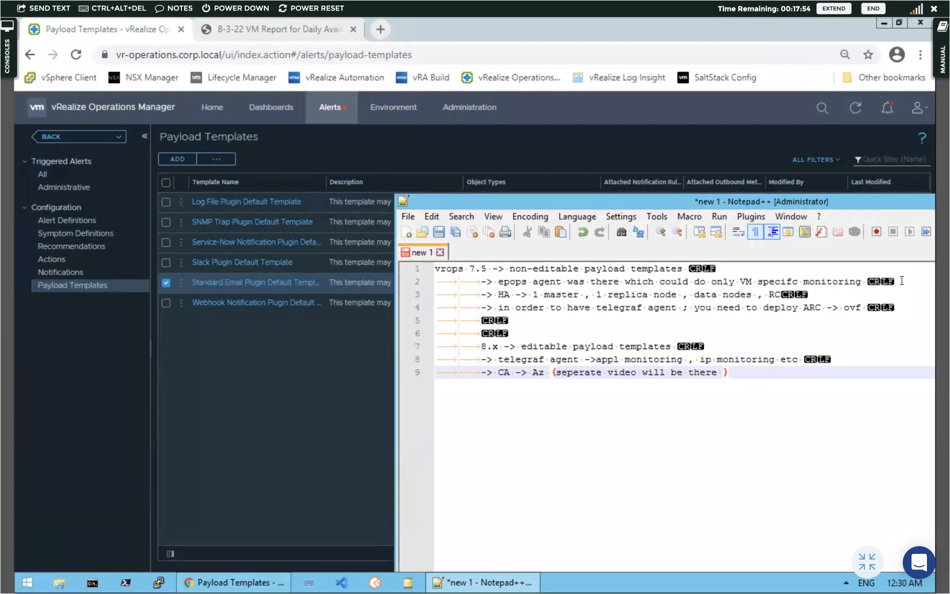
text())
key(Return)
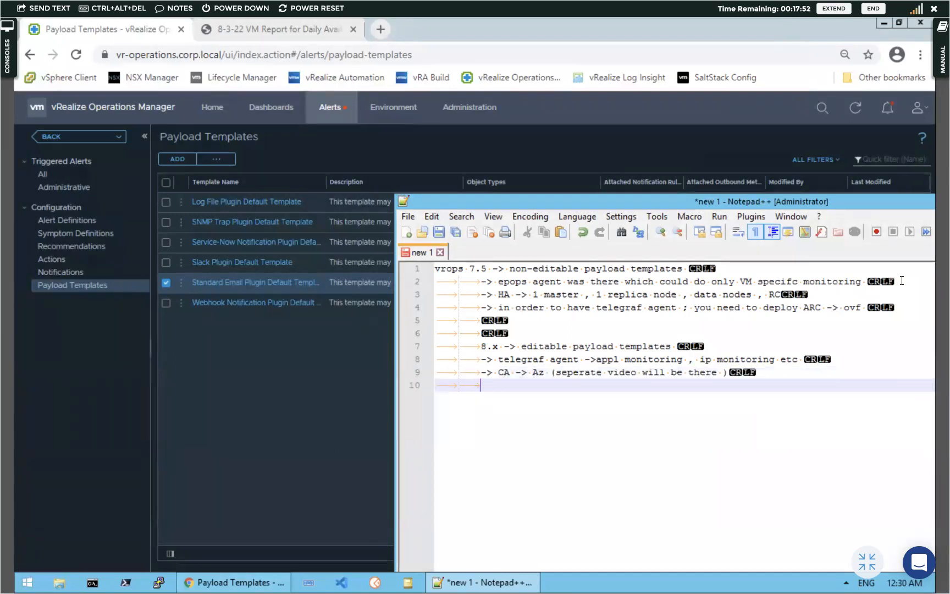
Note on line 10 that no ARC is required and Cloud proxy has a separate video
text(-> a)
key(BackSpace)
text(no A)
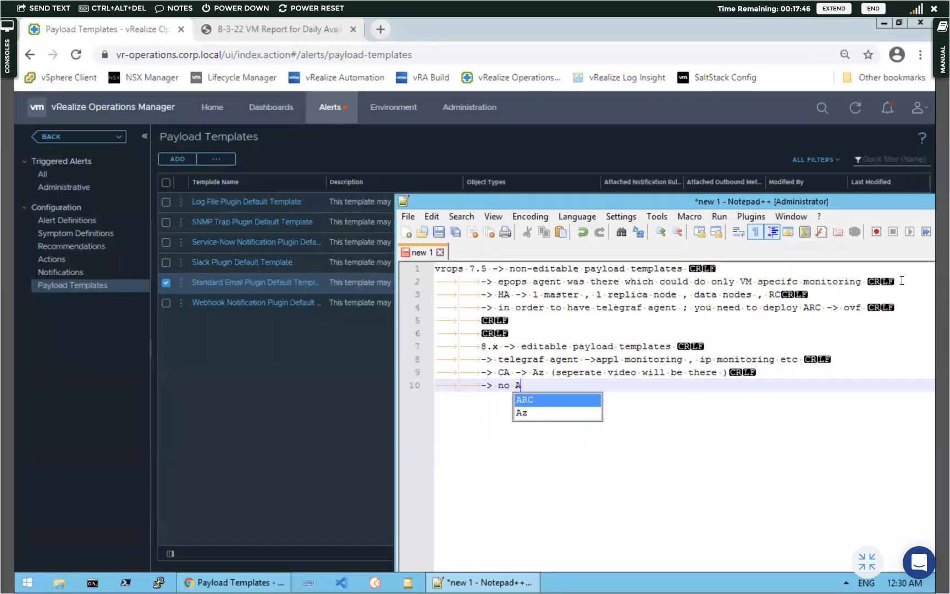
text(RC is req)
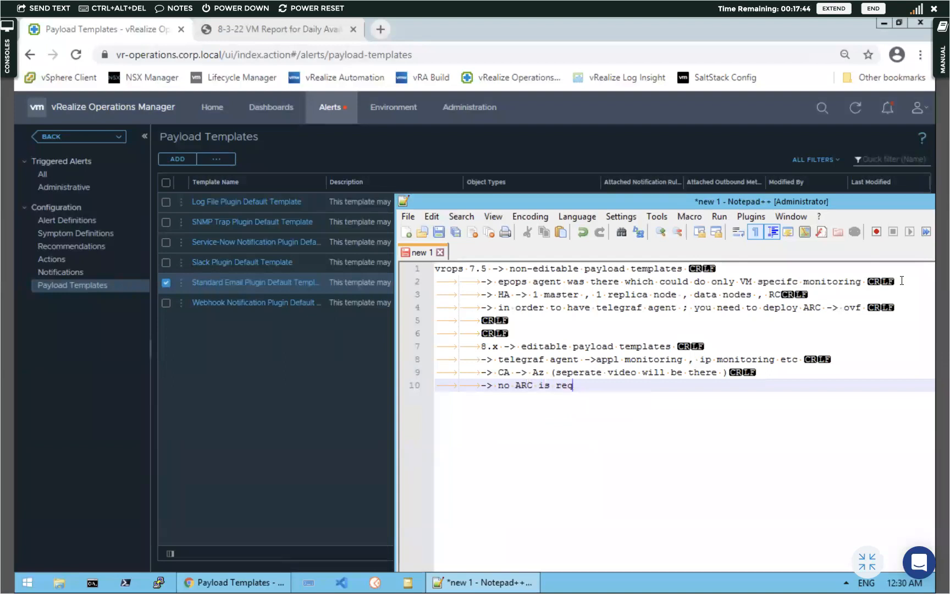
text(uired ; Cloud pro)
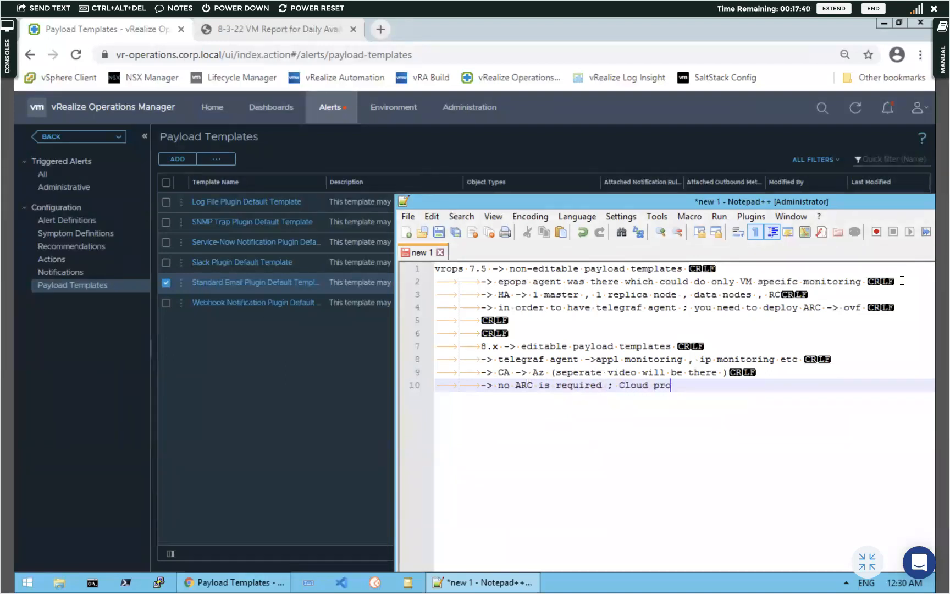
text(xy (s)
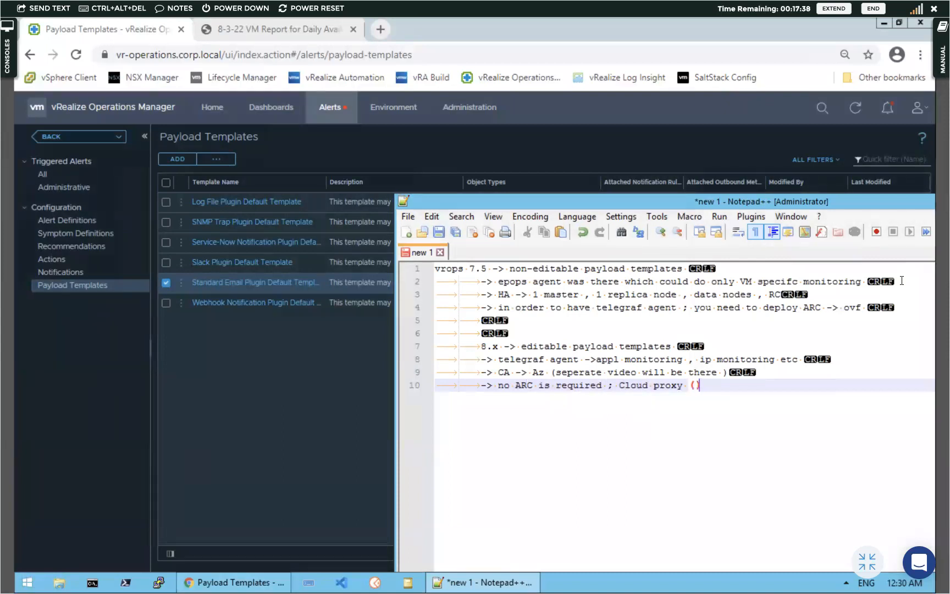
text(eper)
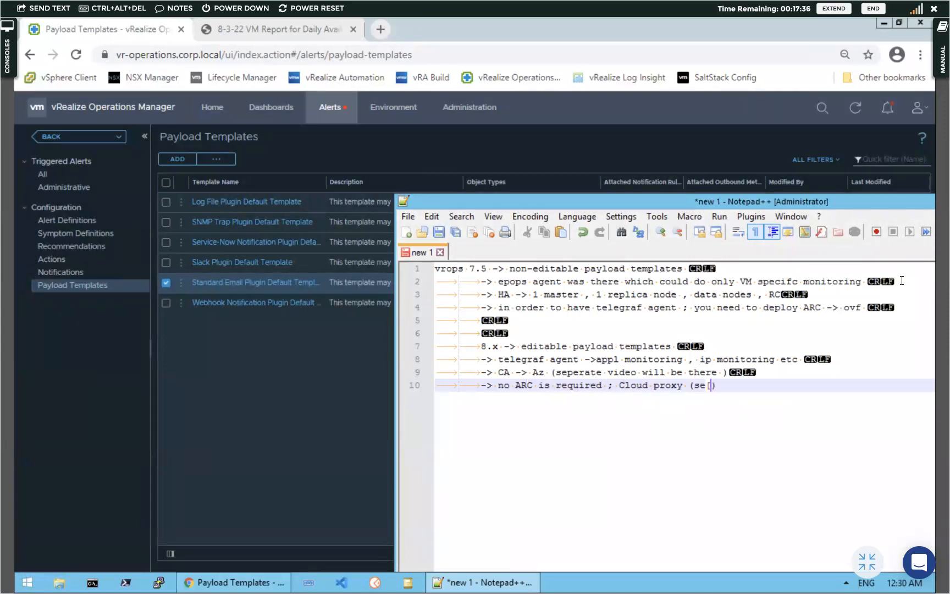
text(ate video)
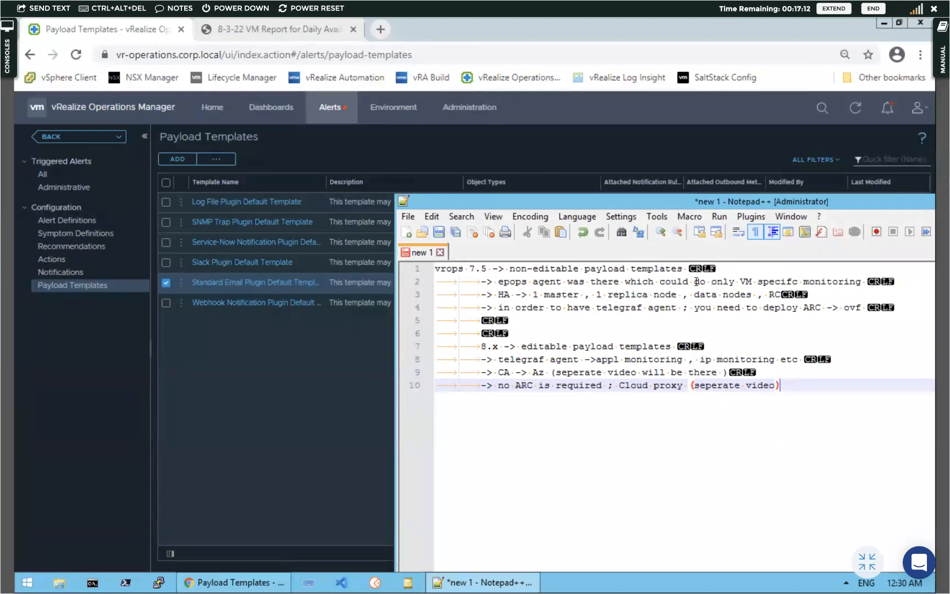
click(252, 435)
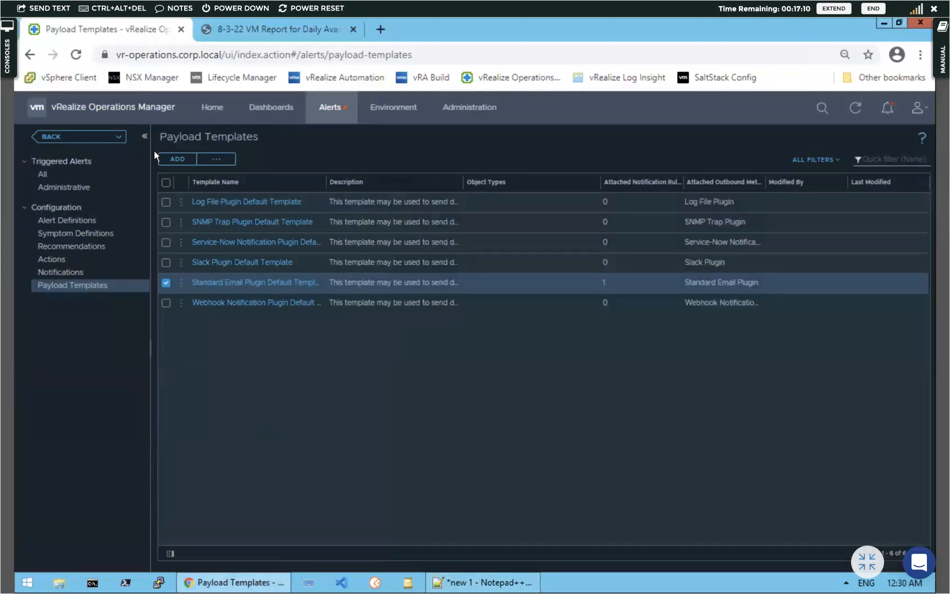
Edit the Private Cloud Dashboard, collapse the widget library, and show its widget interactions
click(269, 109)
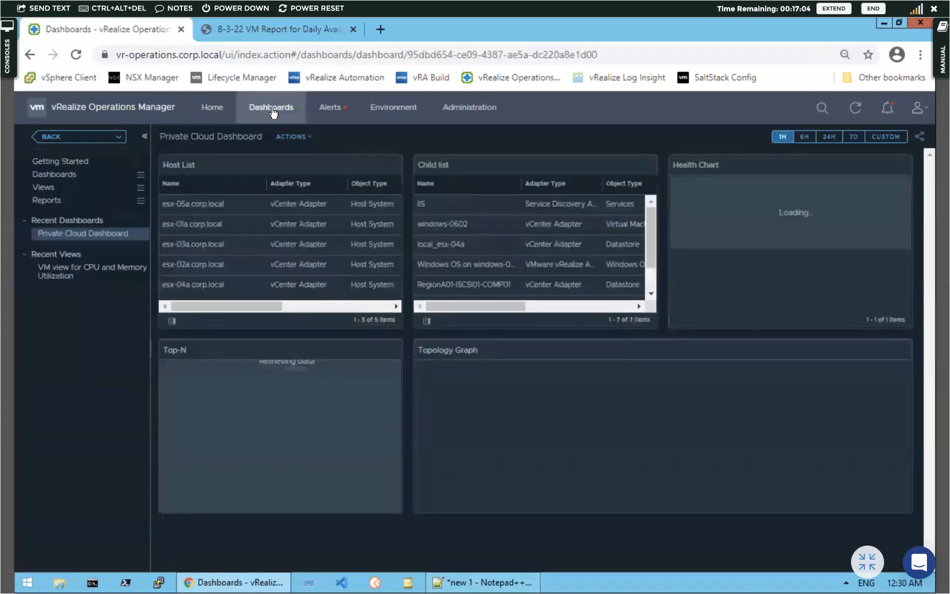
click(294, 139)
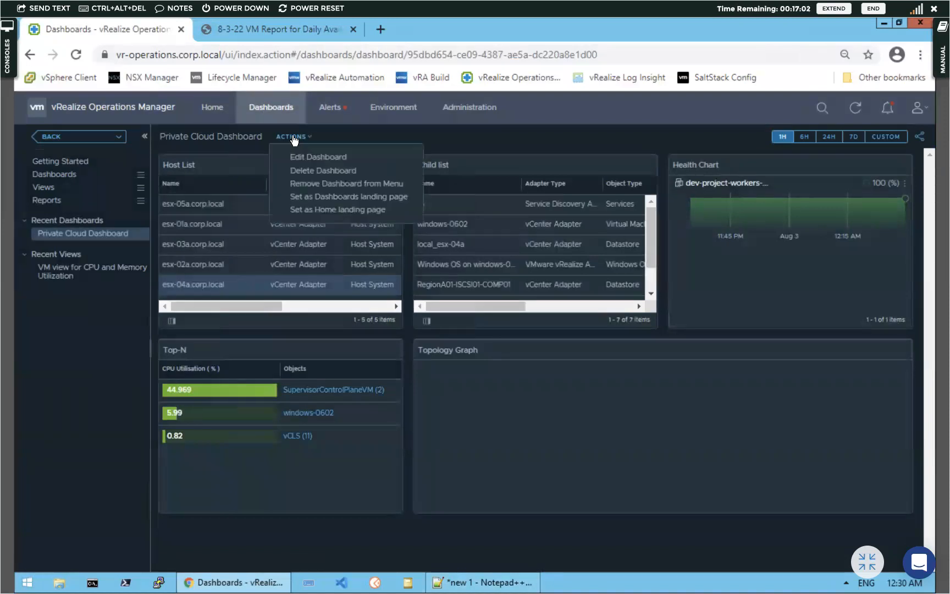
click(295, 155)
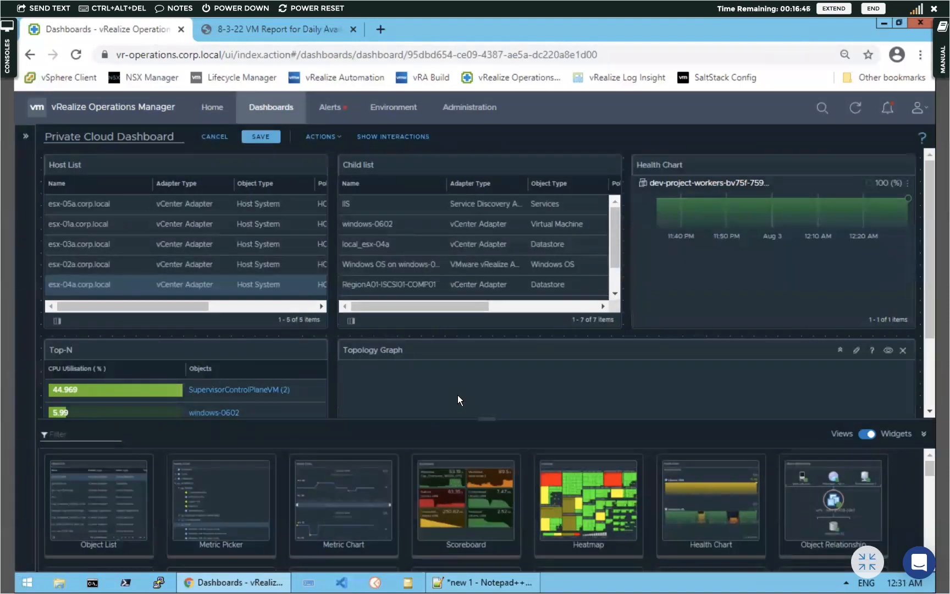
click(924, 433)
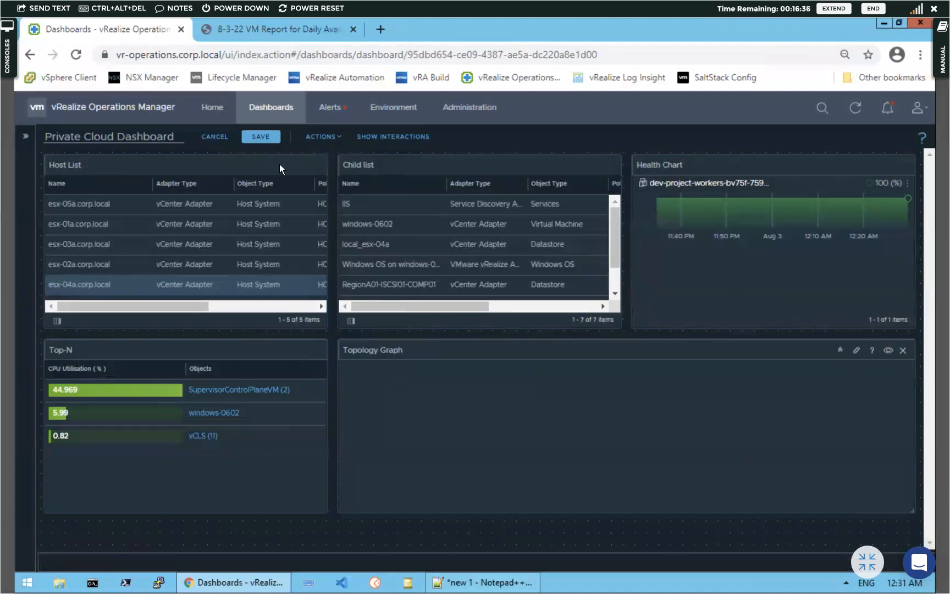
click(394, 137)
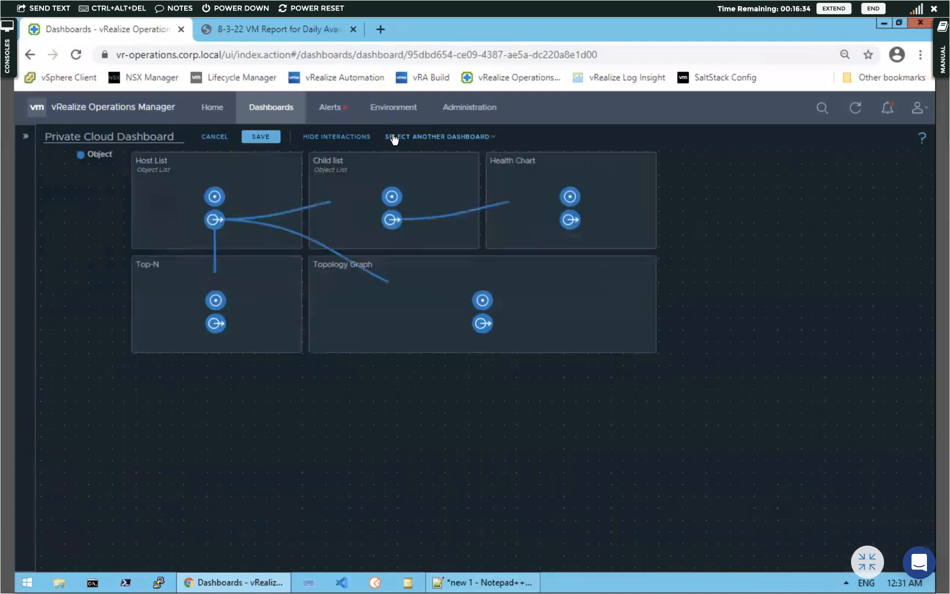
click(432, 137)
mouse_move(462, 190)
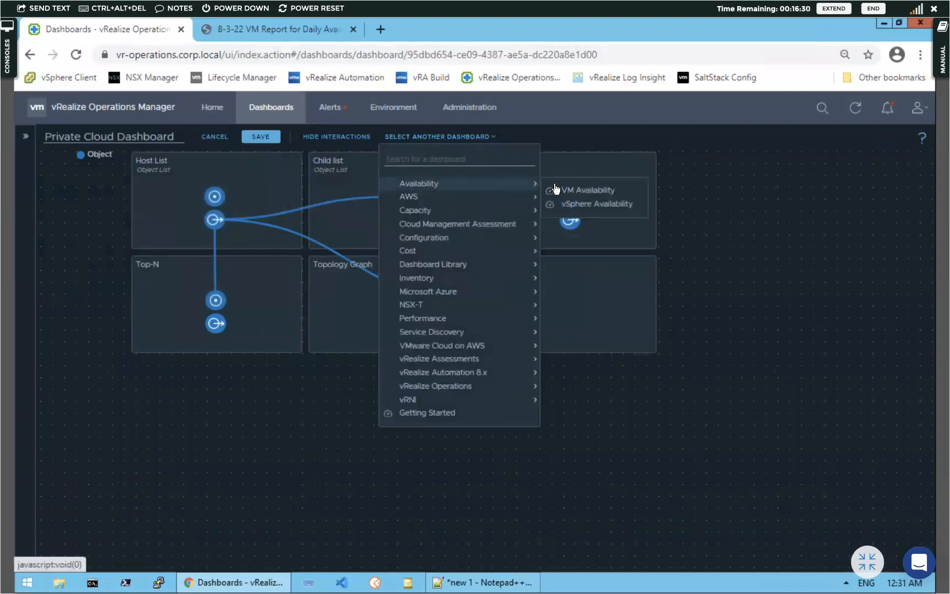
click(570, 195)
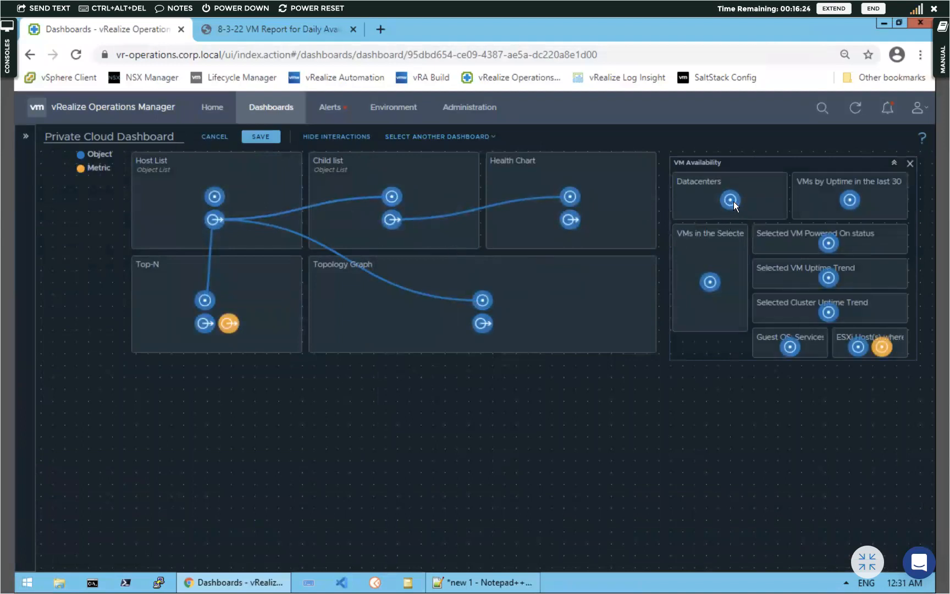
drag(222, 220, 716, 286)
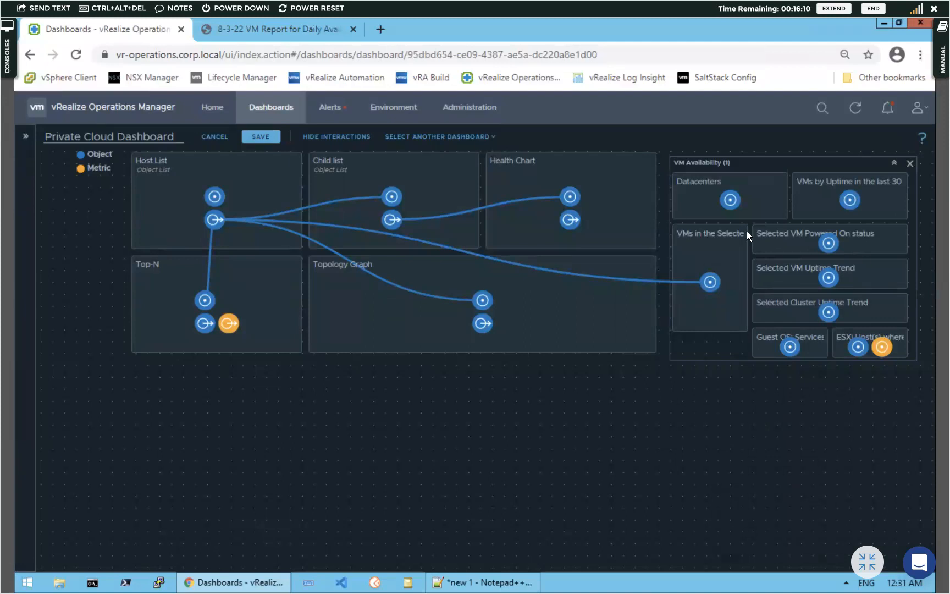
click(910, 163)
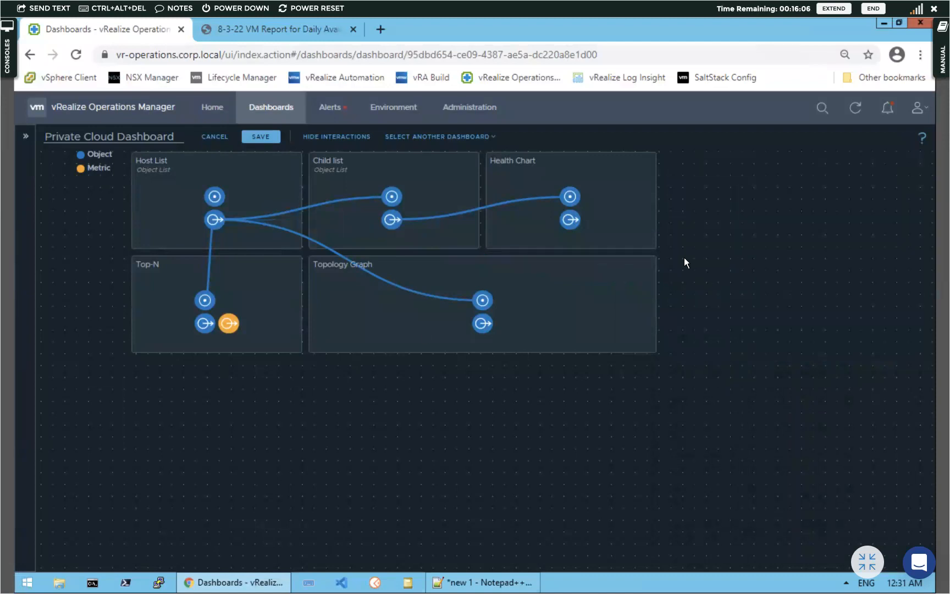
Discard the Private Cloud Dashboard edits and switch to the Environment overview
click(214, 137)
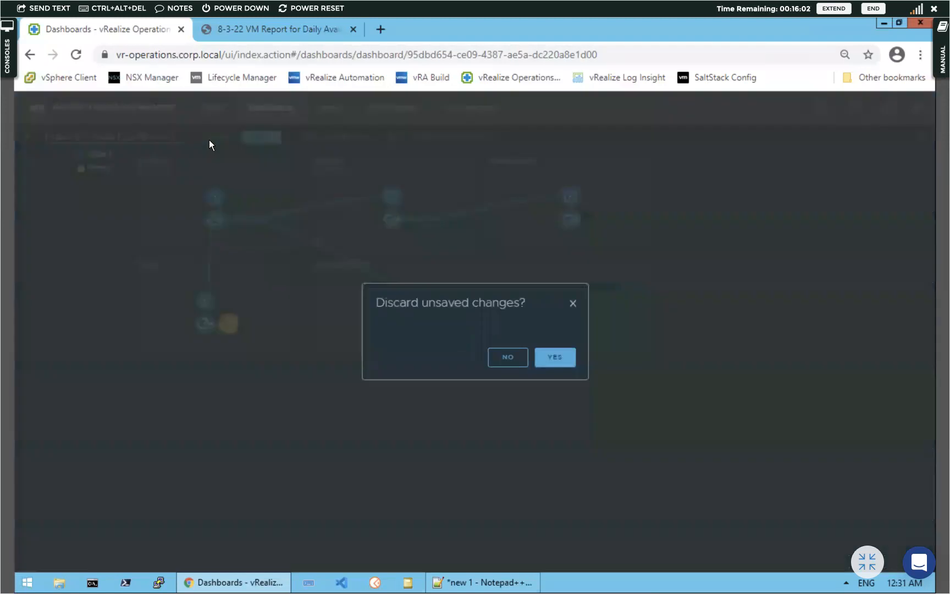
click(554, 356)
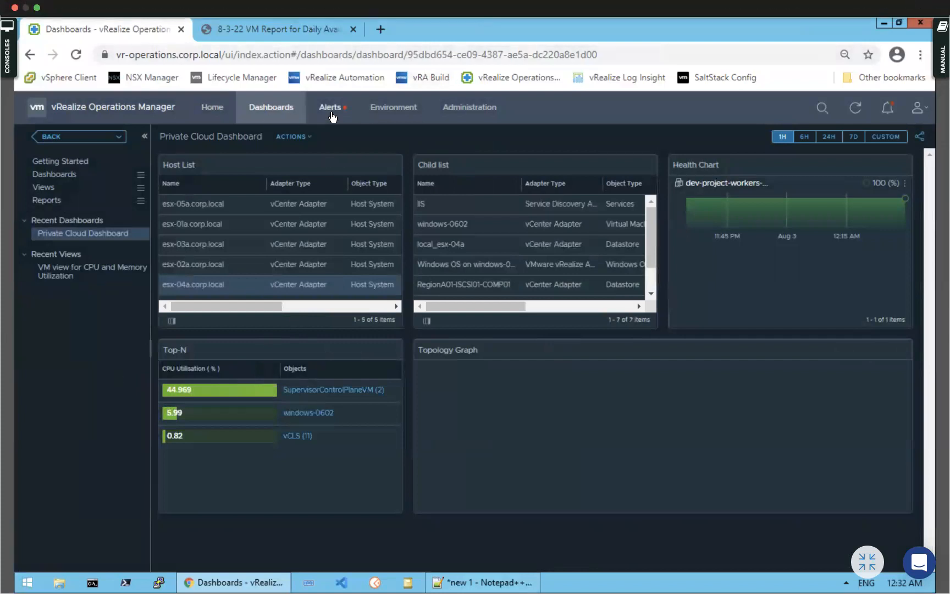
click(406, 113)
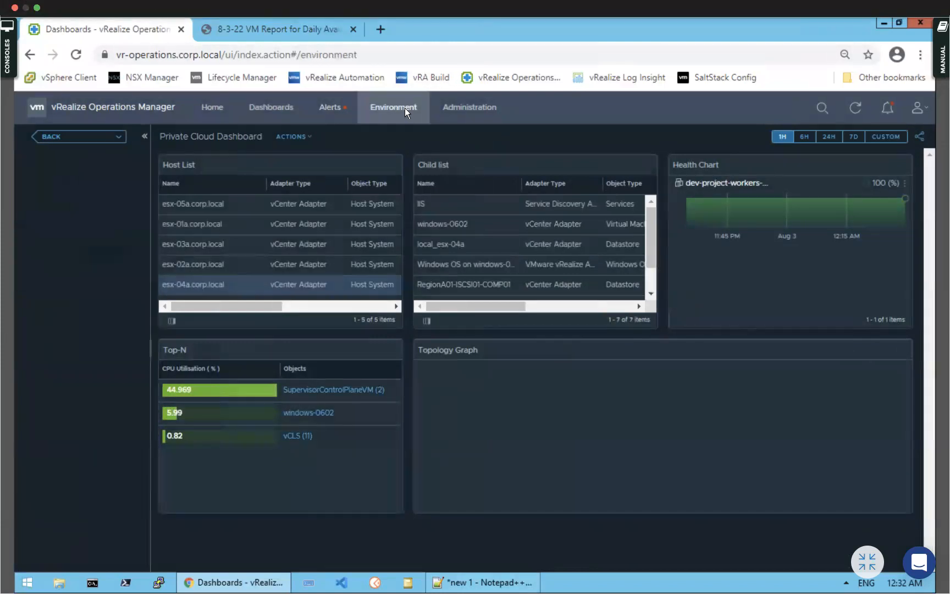
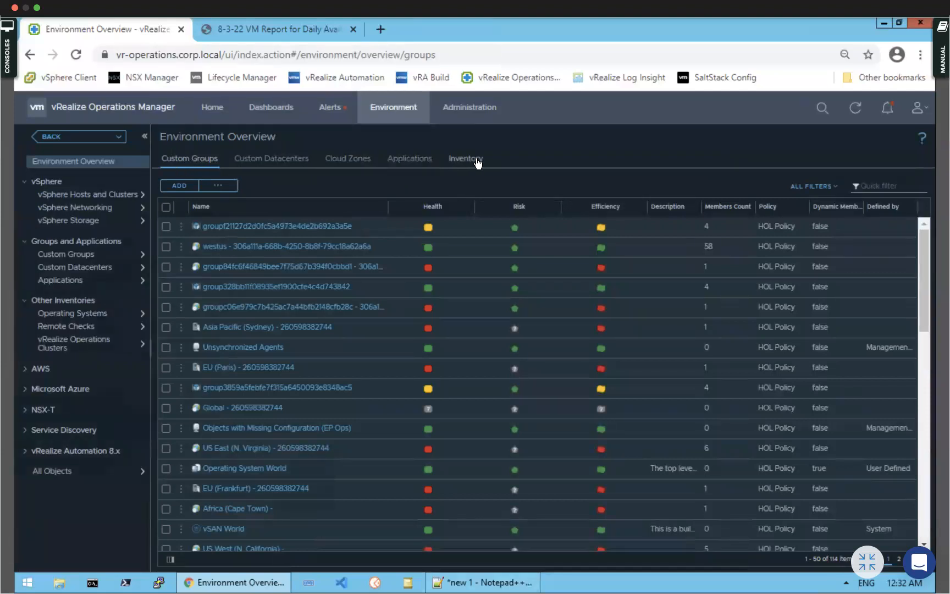
Add custom group 'Windows VM' as type Environment, with HOL Policy and auto-updated membership
click(183, 186)
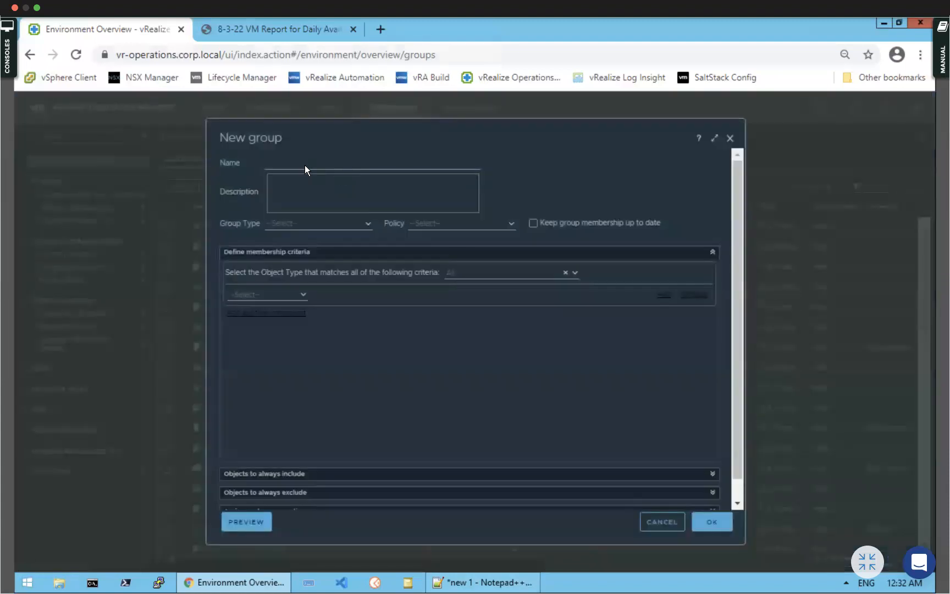
click(303, 164)
text(Windoiw)
key(BackSpace)
key(BackSpace)
text(ws VM)
click(367, 224)
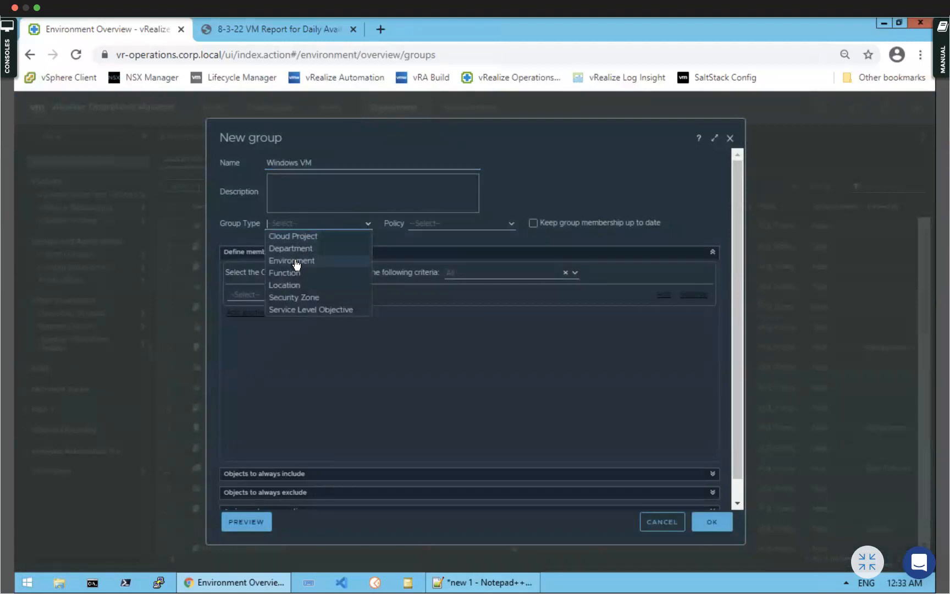
click(296, 261)
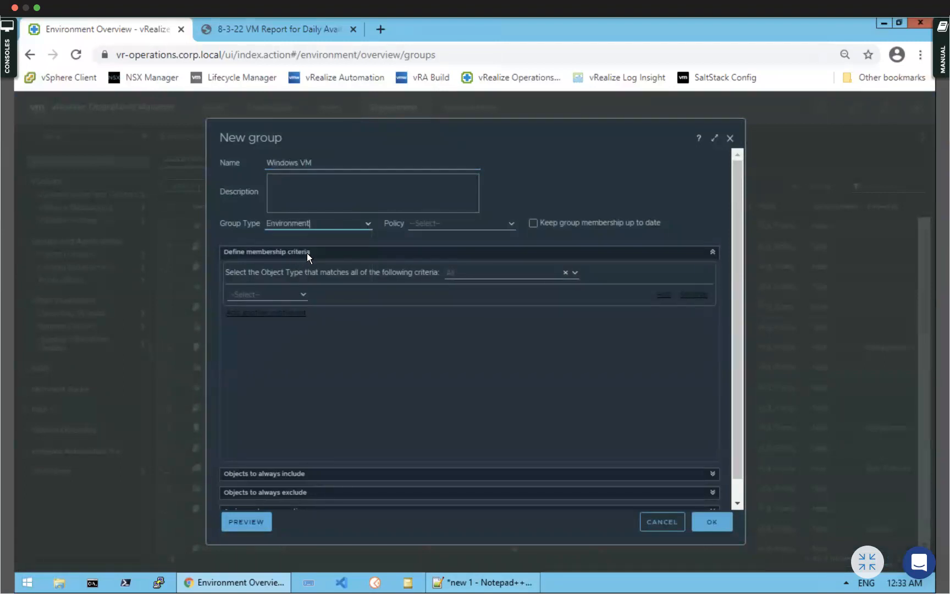
click(513, 226)
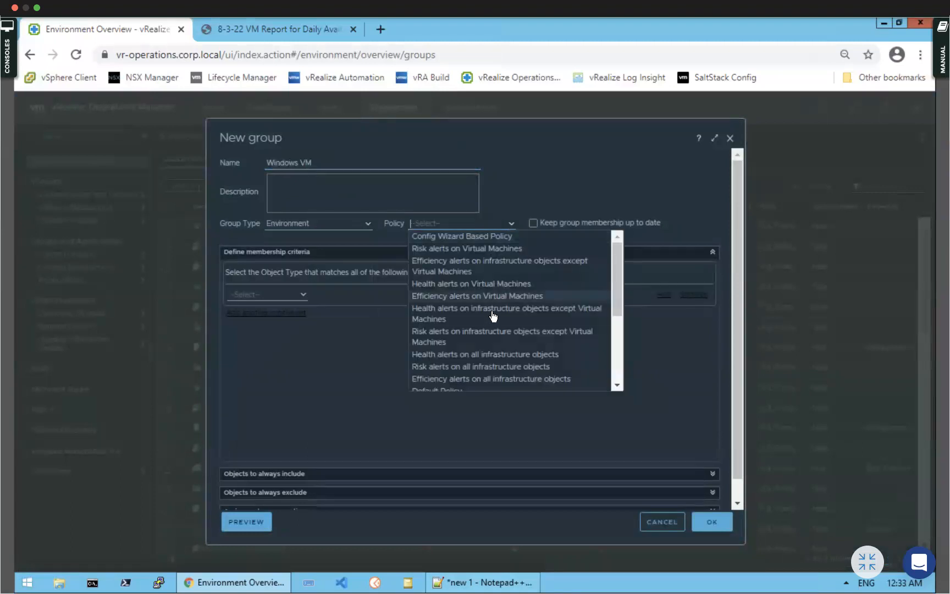
scroll(492, 314, down, 3)
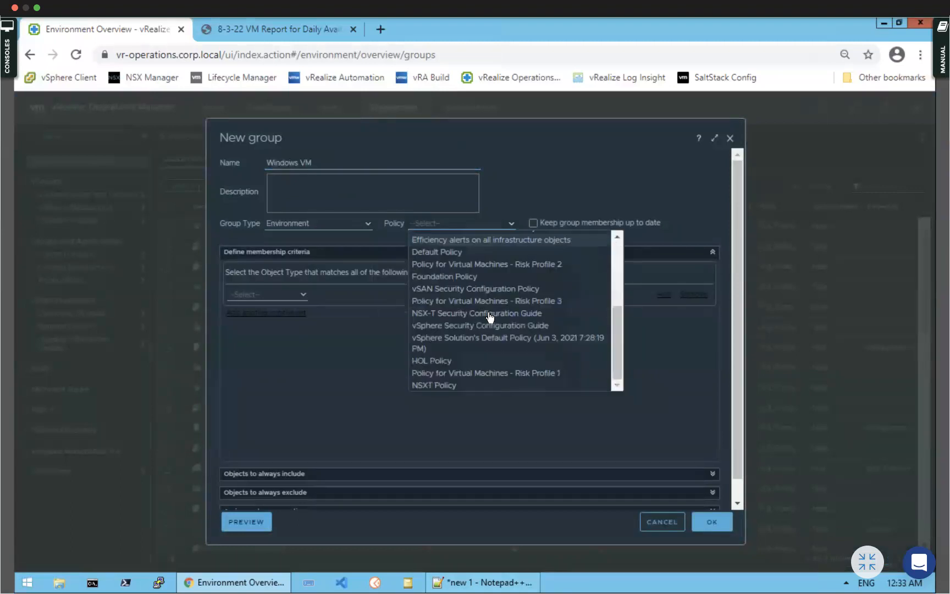
click(449, 361)
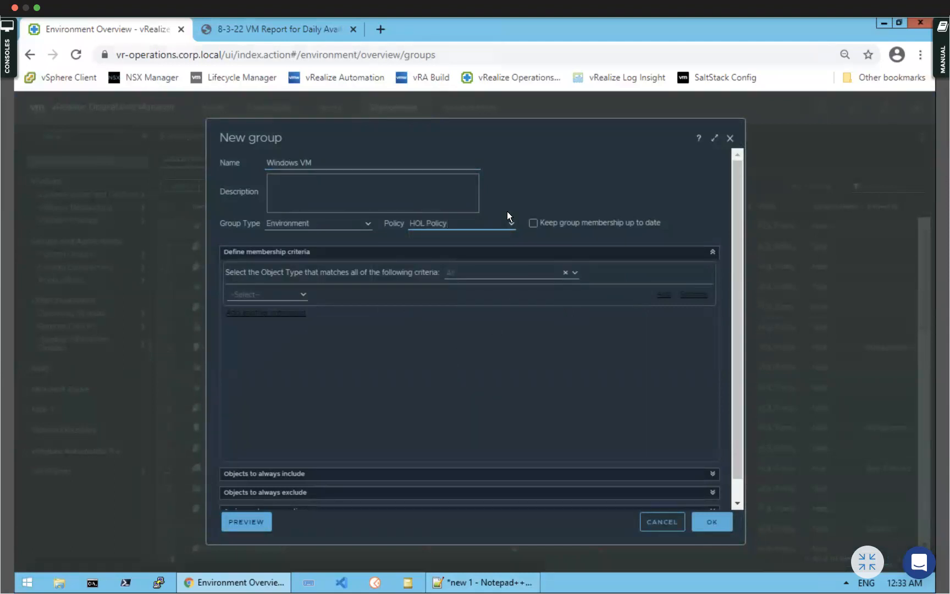
click(534, 223)
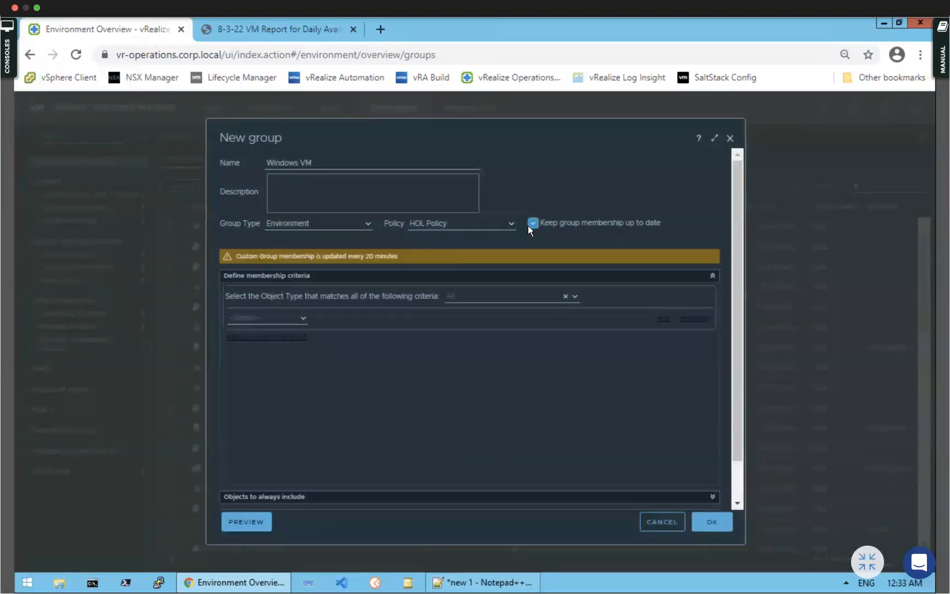
Restrict the group's members to the vCenter Adapter's Virtual Machine object type
click(574, 297)
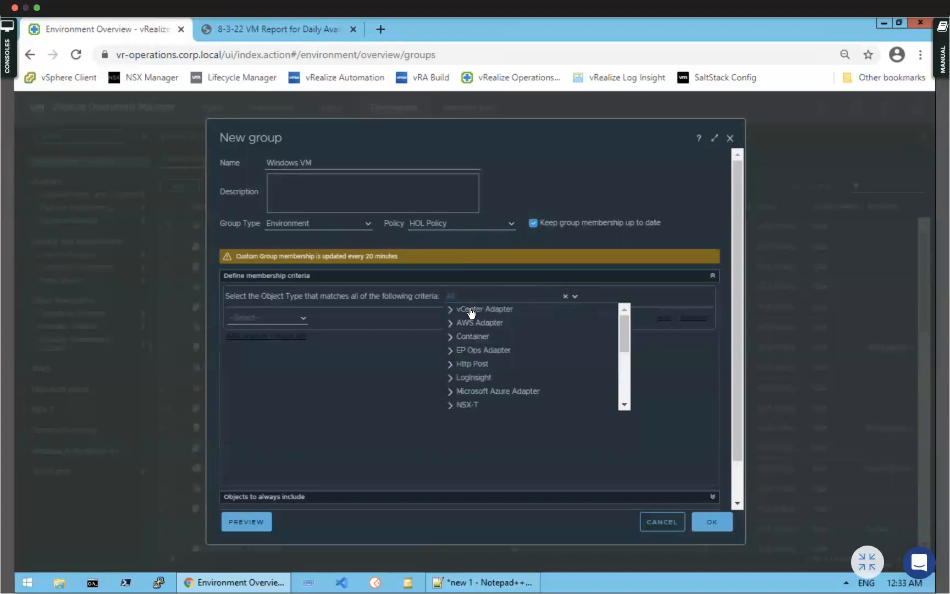
click(451, 310)
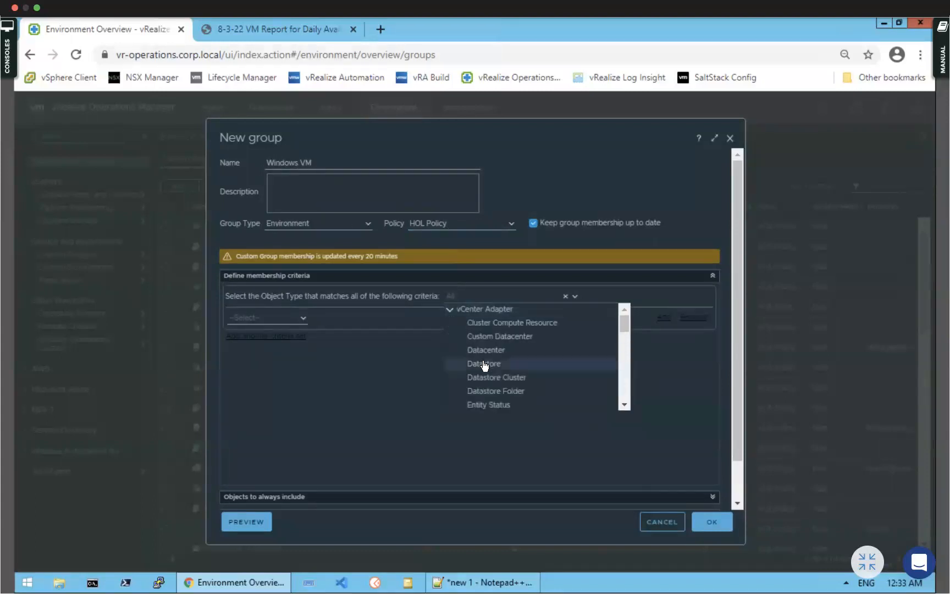
scroll(483, 363, down, 5)
scroll(486, 347, up, 3)
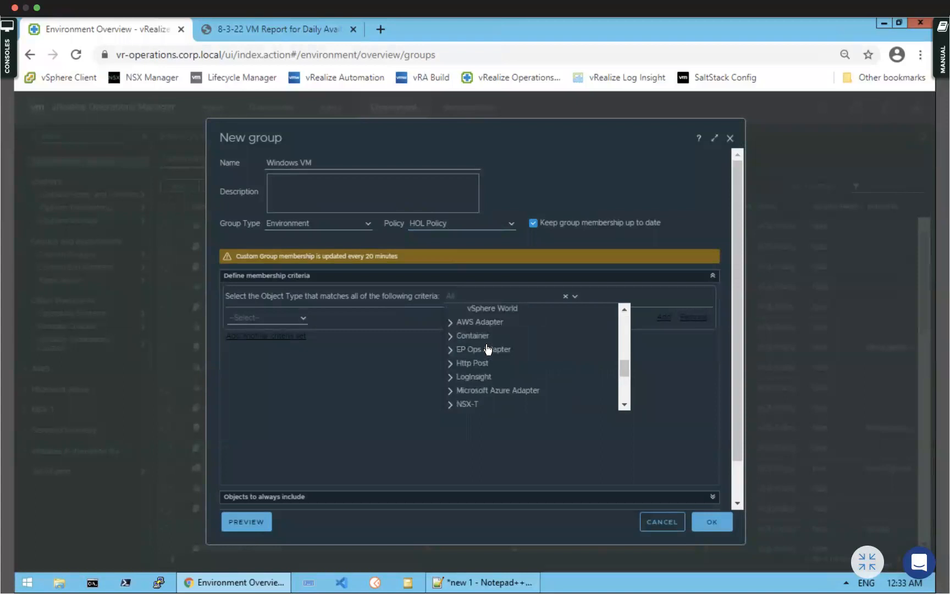
scroll(488, 327, up, 5)
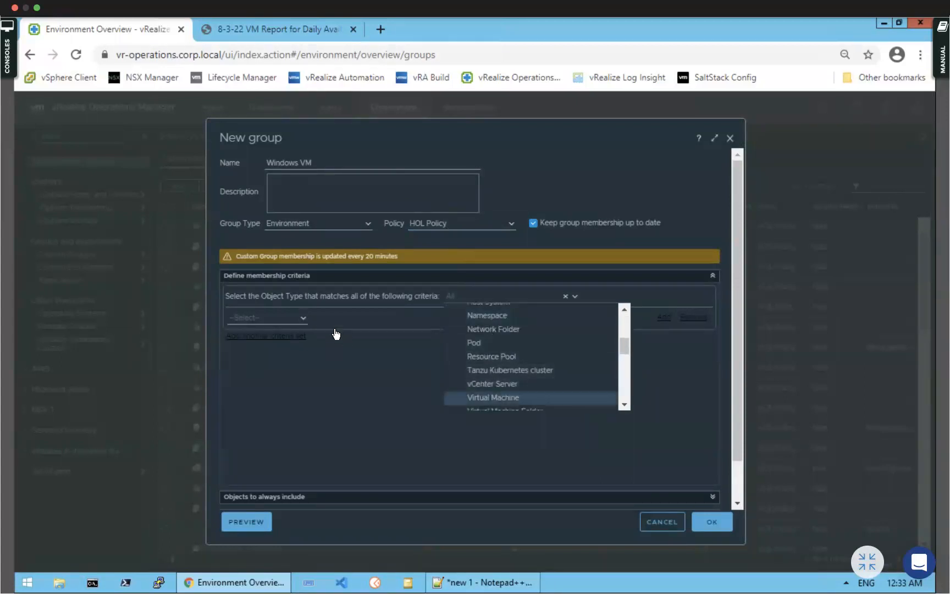
click(493, 397)
Add a property criterion: Guest OS from vCenter contains Microsoft Windows Server
click(303, 322)
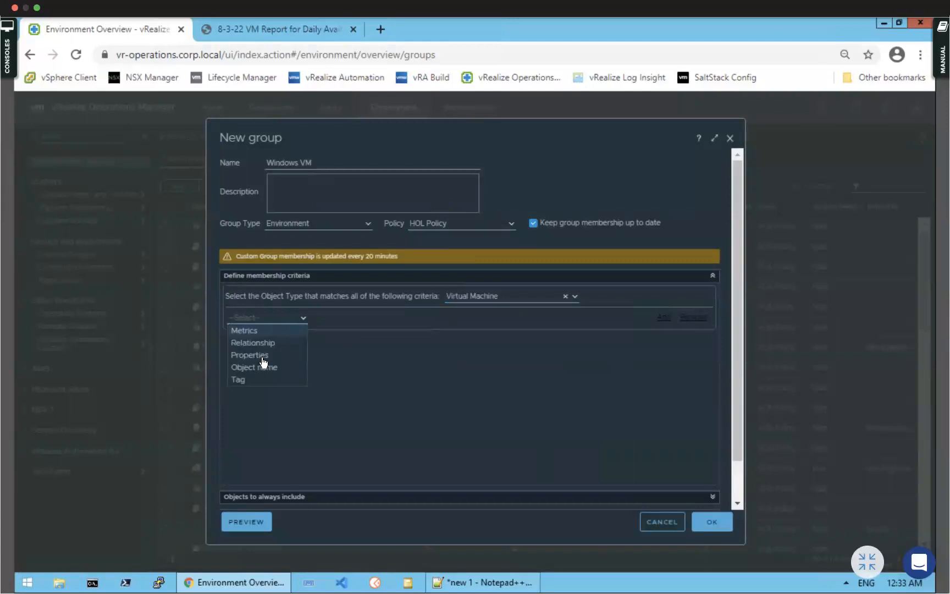
click(267, 355)
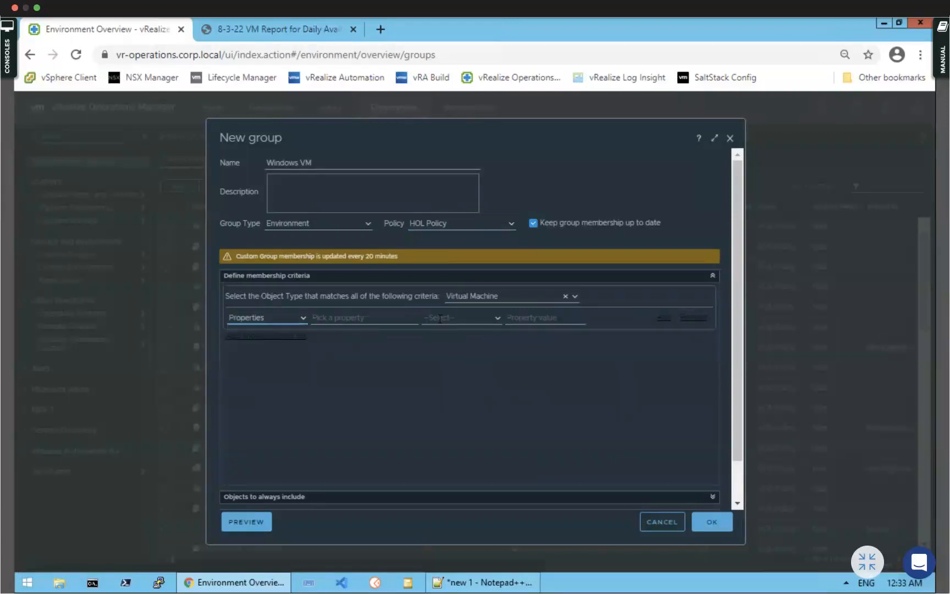
click(375, 319)
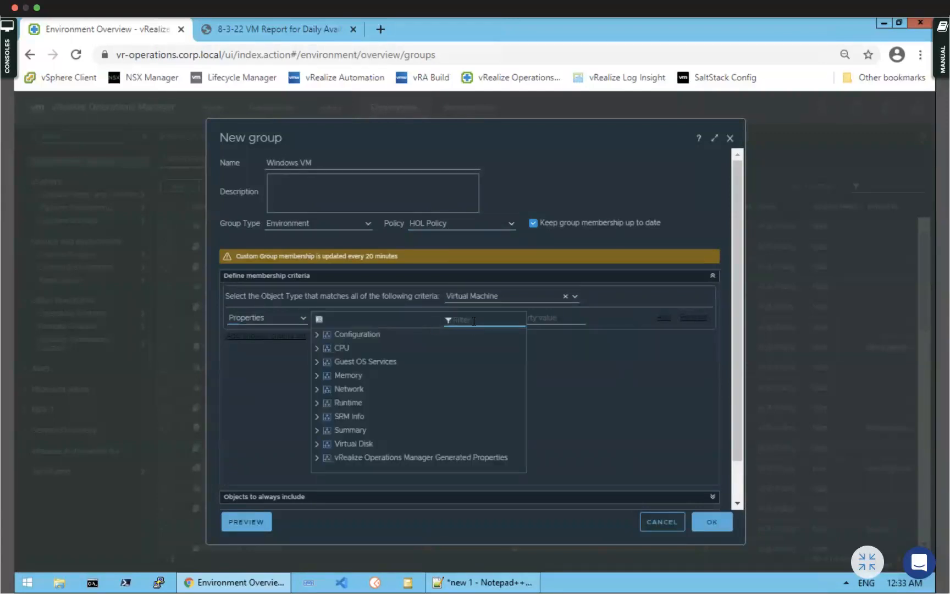
text(os)
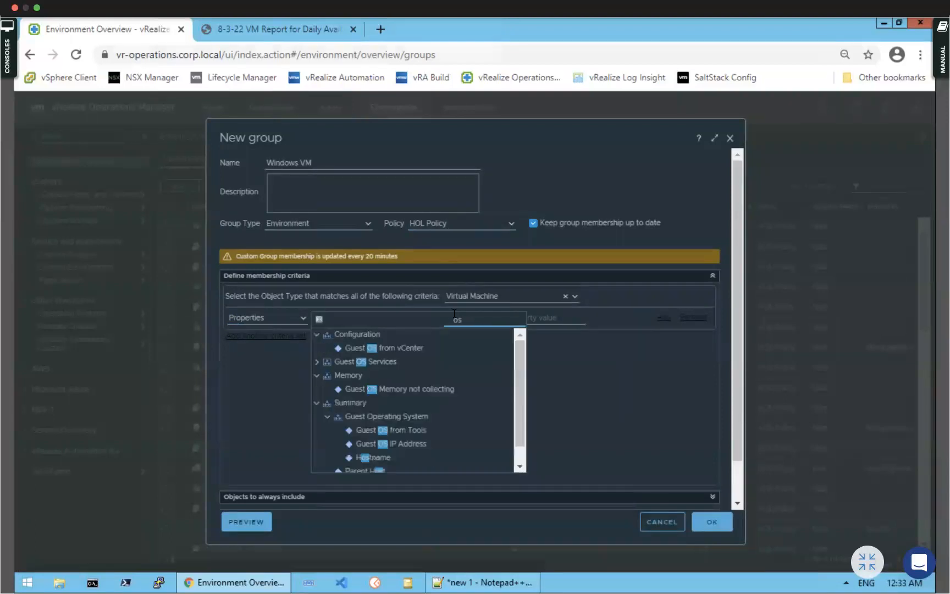
click(387, 349)
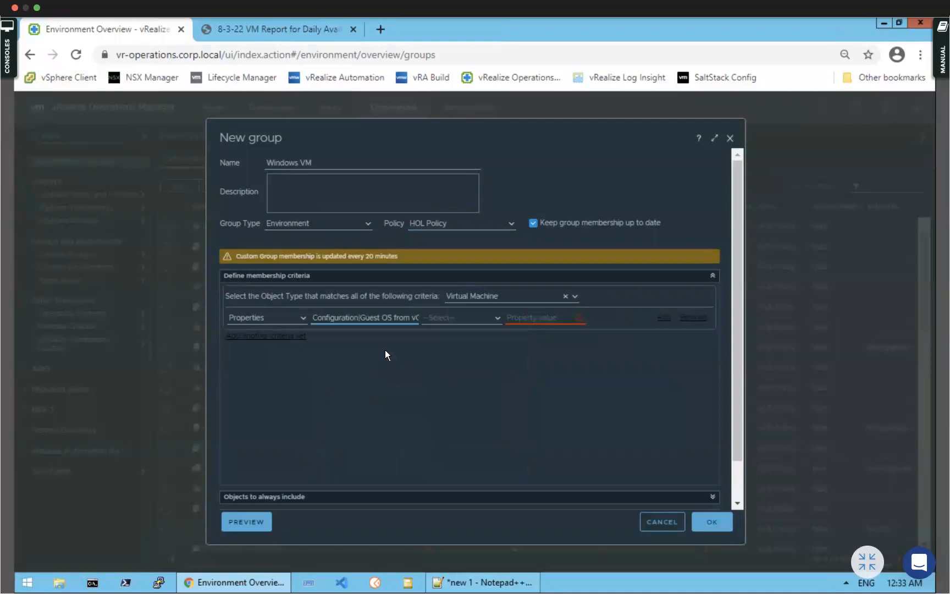
click(498, 318)
click(443, 355)
click(550, 317)
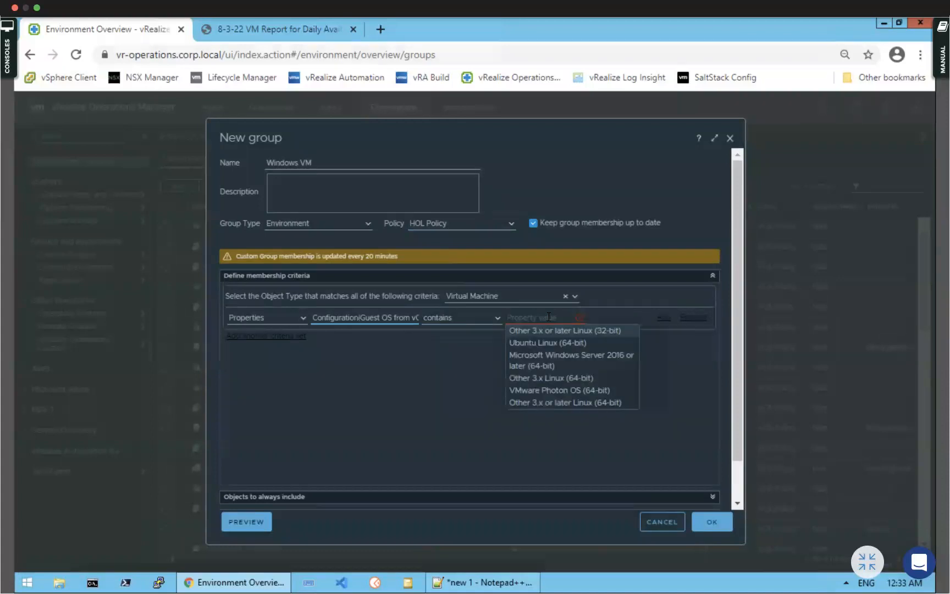
click(567, 365)
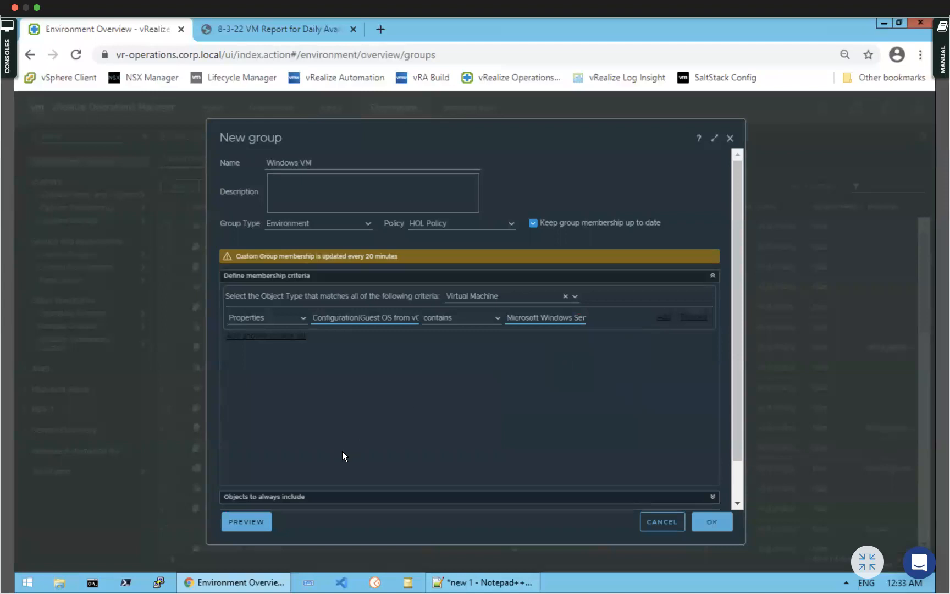
Preview the matching machines, then save the Windows VM group
click(249, 520)
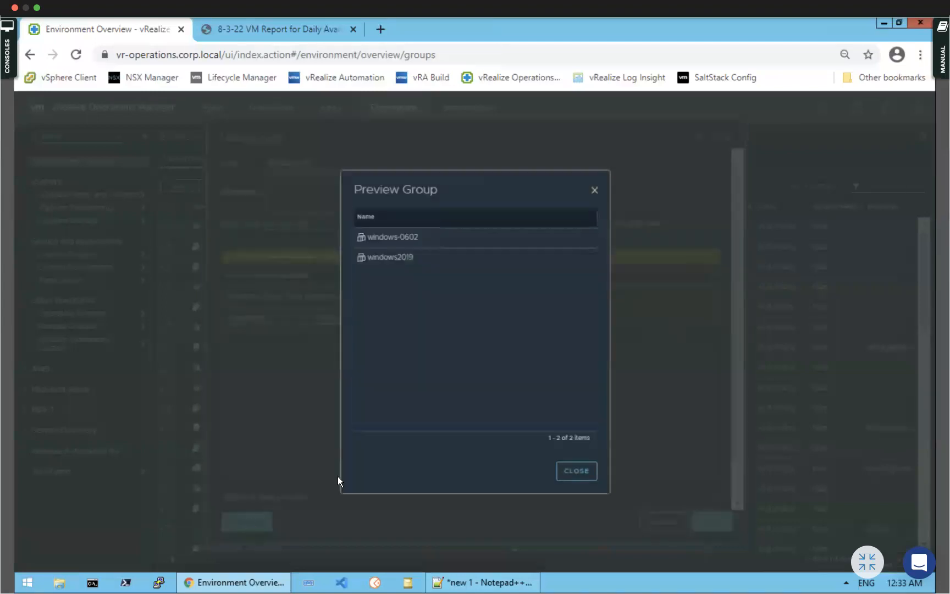
click(577, 471)
click(713, 523)
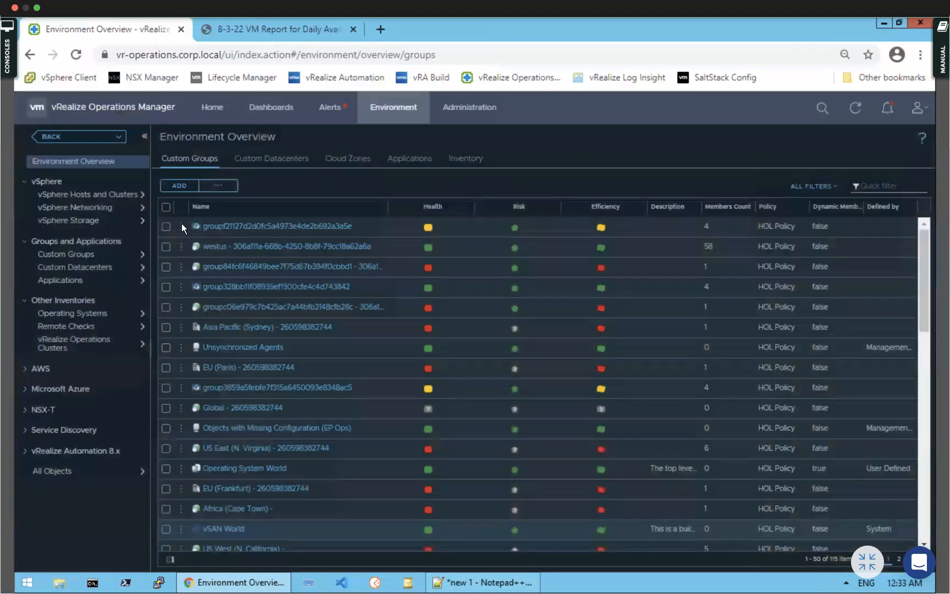
Add custom group 'Linux VMs' as type Environment, with HOL Policy and auto-updated membership
click(173, 187)
click(316, 161)
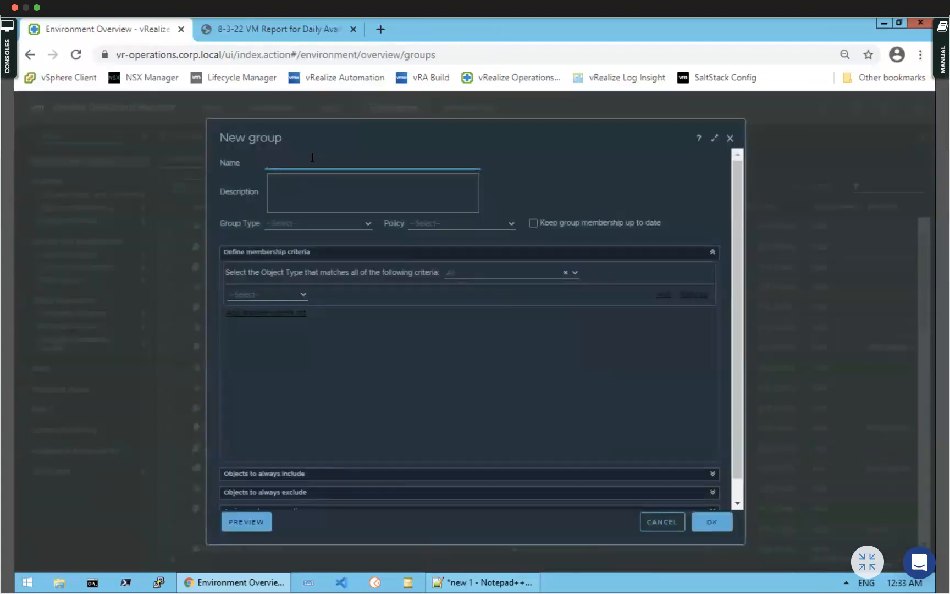
text(Linux VMs)
click(366, 223)
click(344, 261)
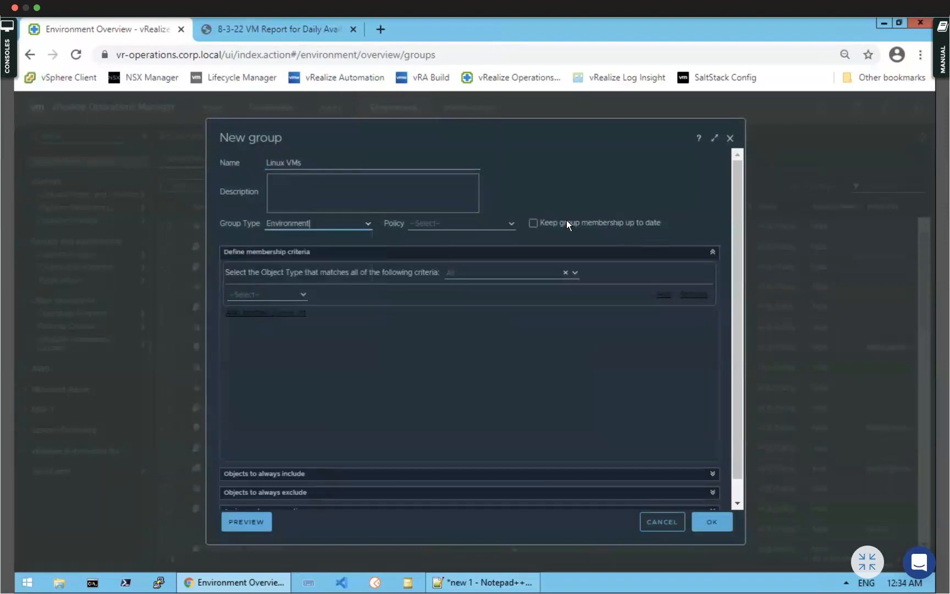
click(511, 224)
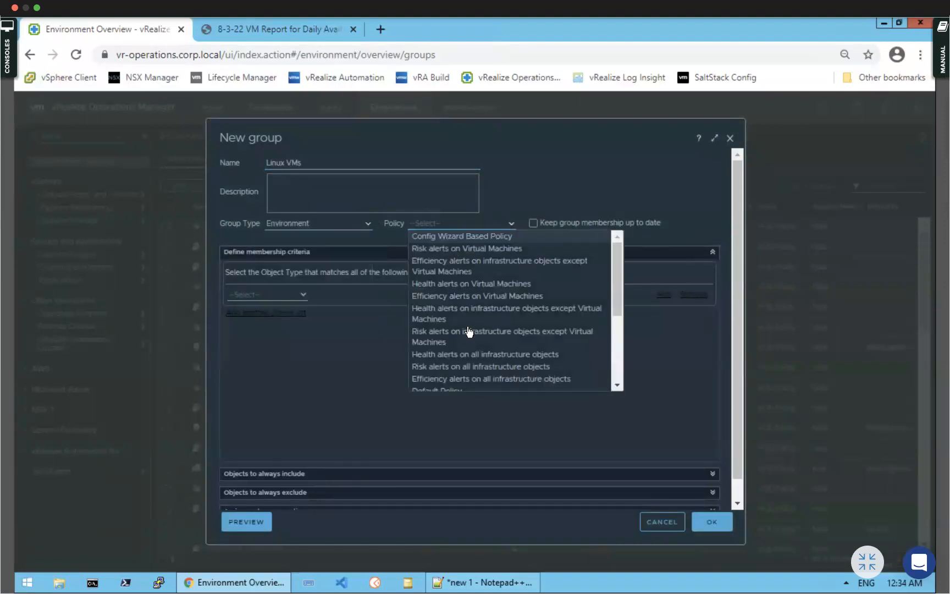
scroll(473, 329, down, 3)
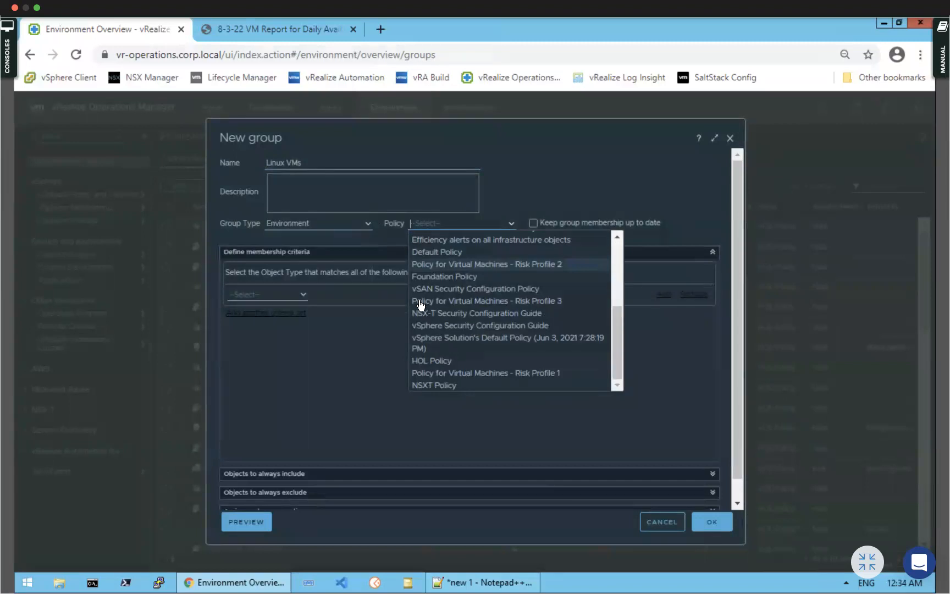
click(424, 361)
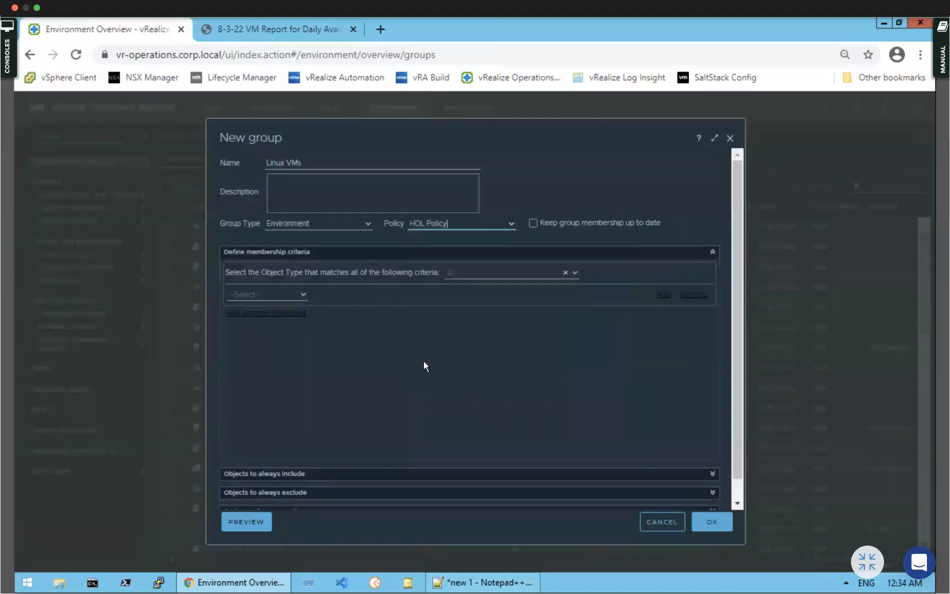
click(533, 222)
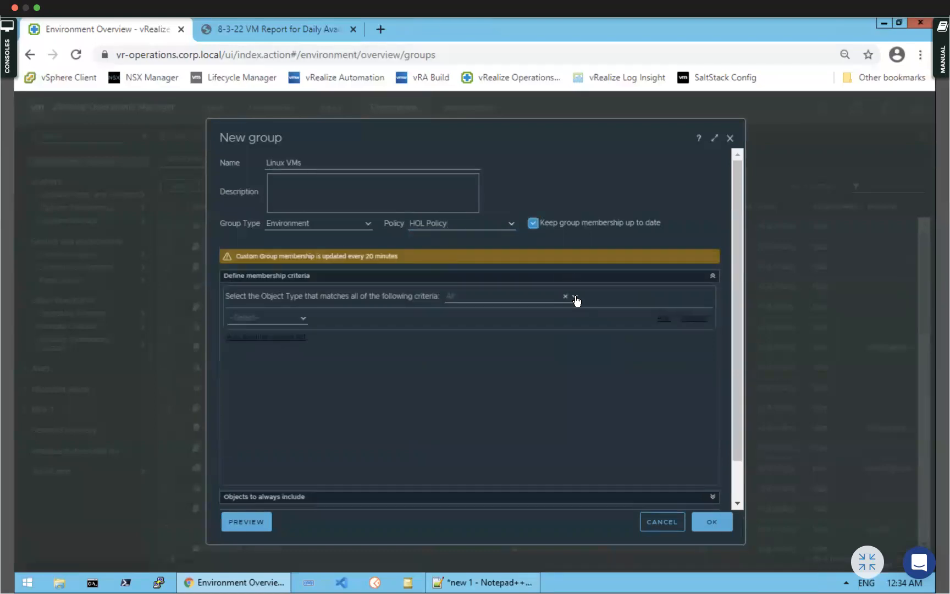
Restrict the group's members to the vCenter Adapter's Virtual Machine object type
click(575, 296)
click(452, 311)
scroll(488, 369, down, 5)
scroll(487, 363, down, 5)
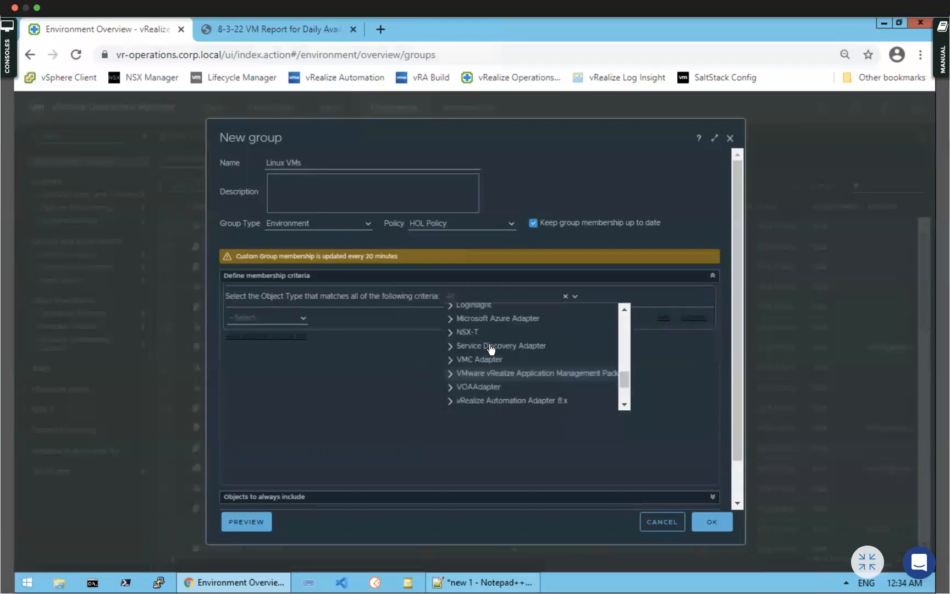
scroll(503, 371, down, 2)
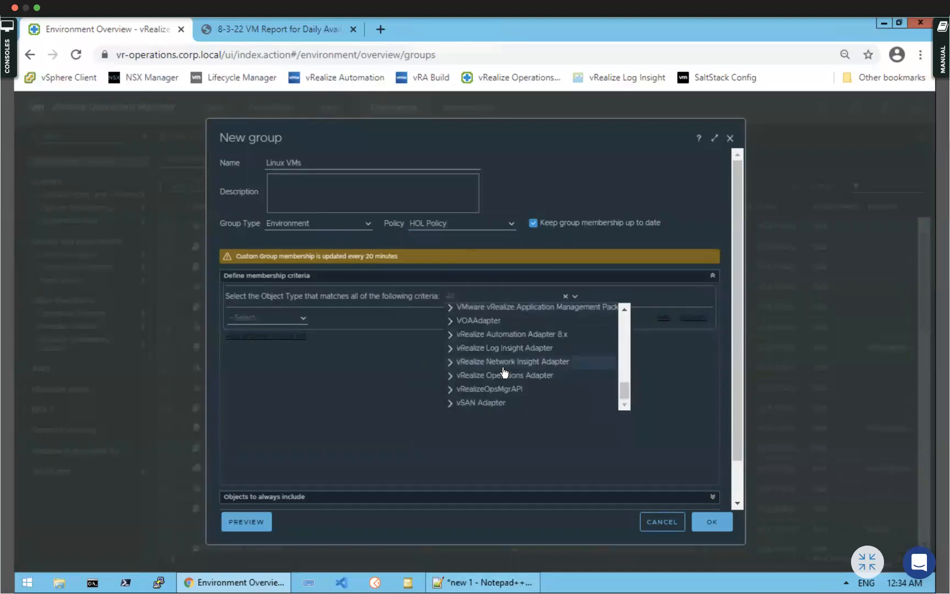
scroll(505, 371, up, 10)
scroll(505, 372, down, 7)
scroll(503, 370, up, 2)
scroll(503, 365, up, 2)
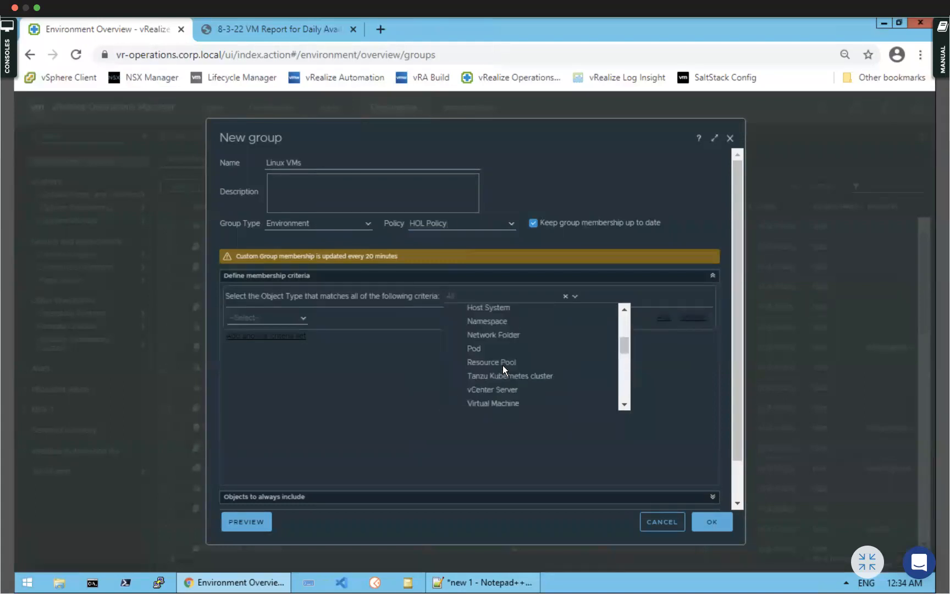
scroll(497, 374, down, 2)
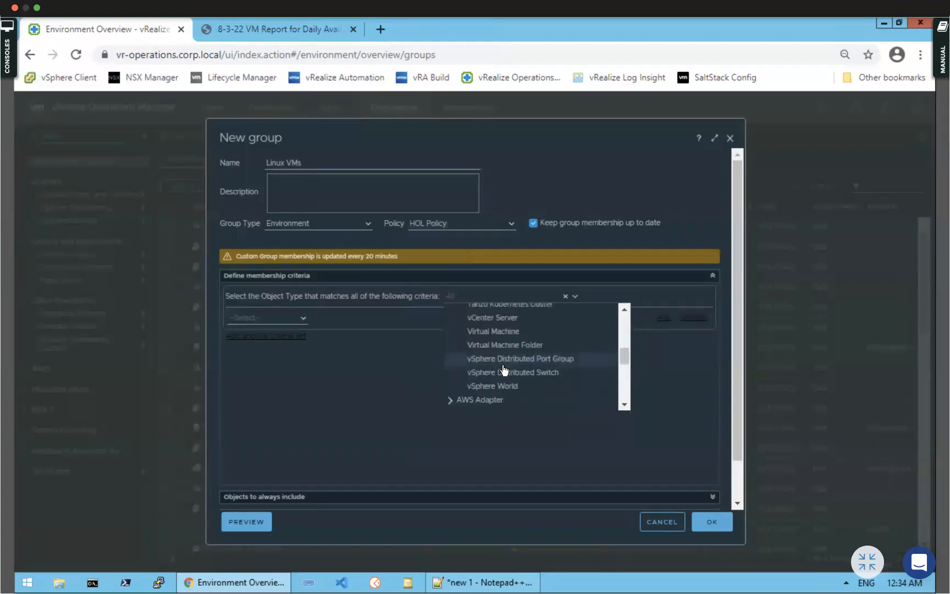
click(495, 331)
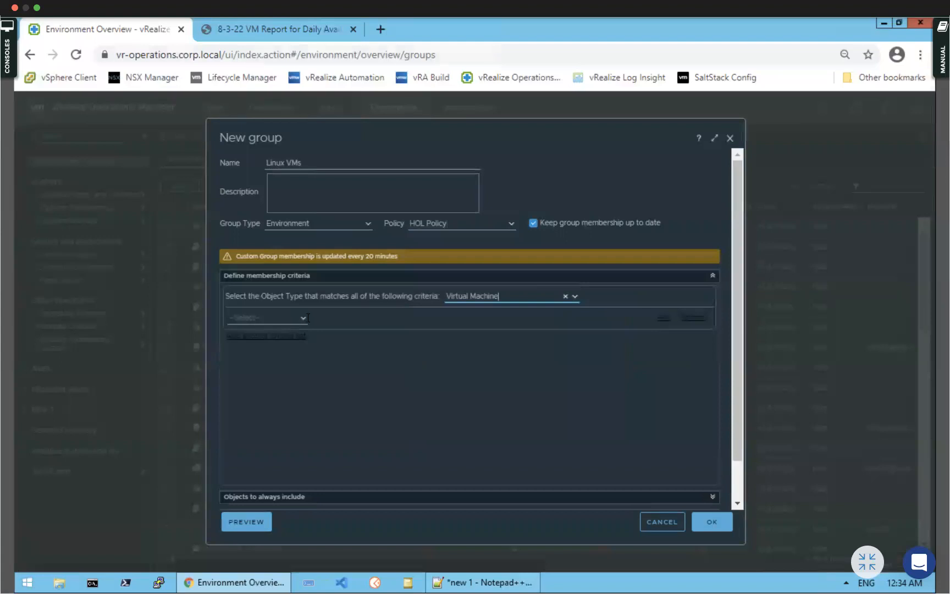
Add a property criterion: Guest OS from vCenter contains 'linux'
click(301, 317)
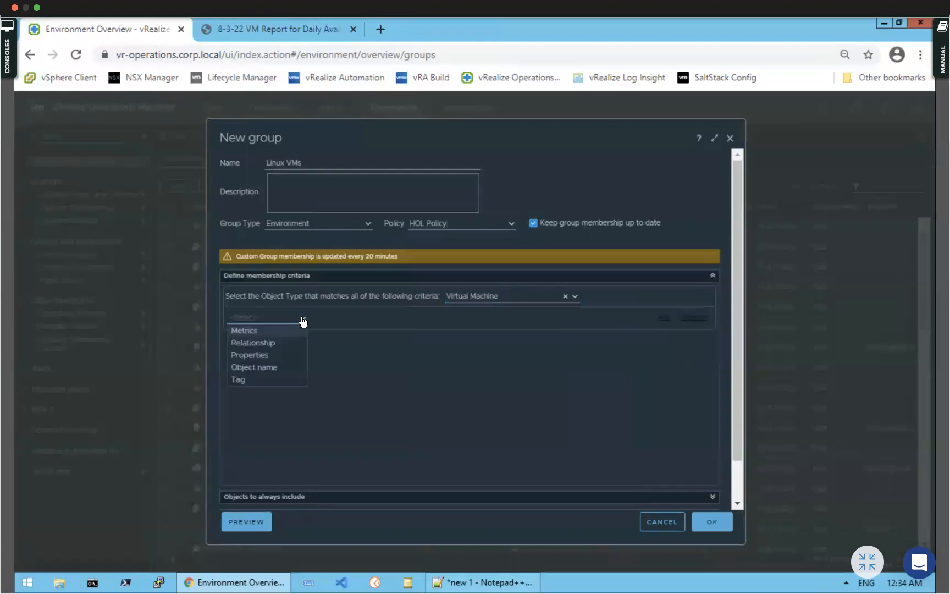
click(255, 356)
click(363, 319)
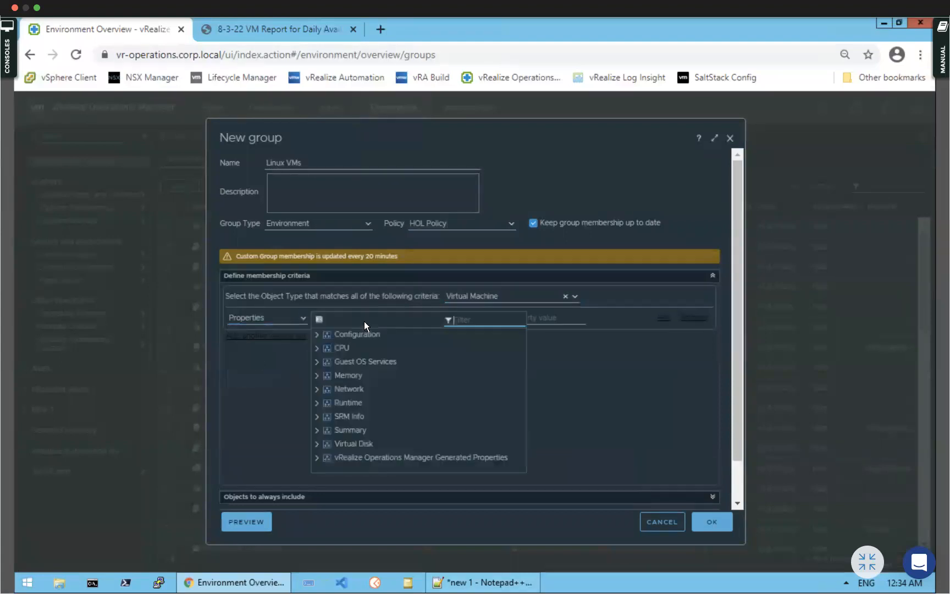
text(os)
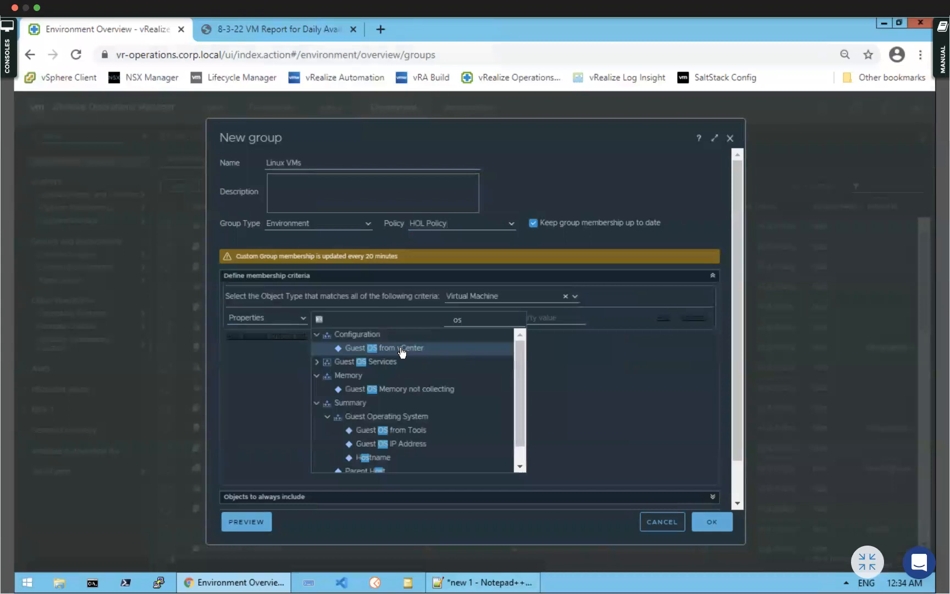
click(401, 347)
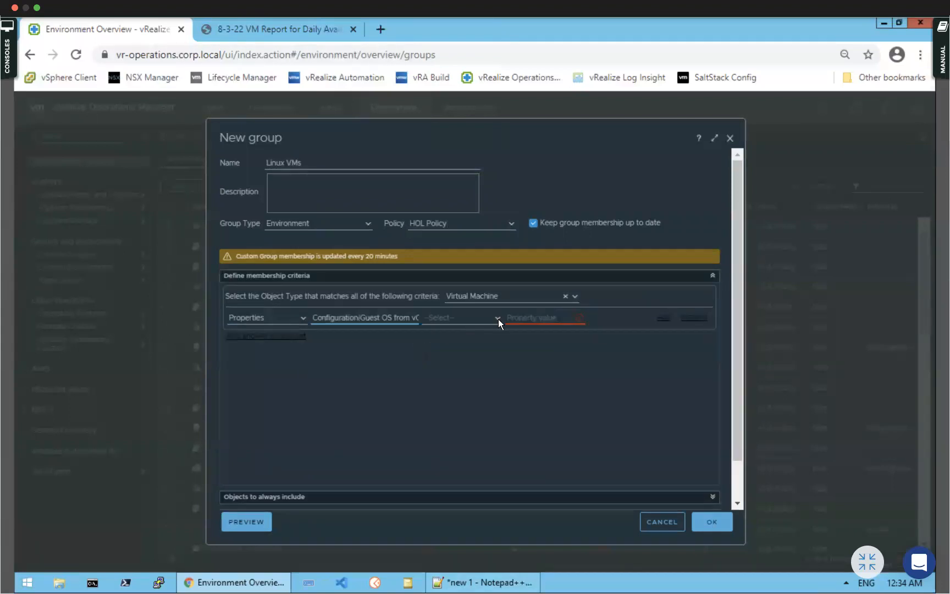
click(499, 318)
click(459, 356)
click(528, 319)
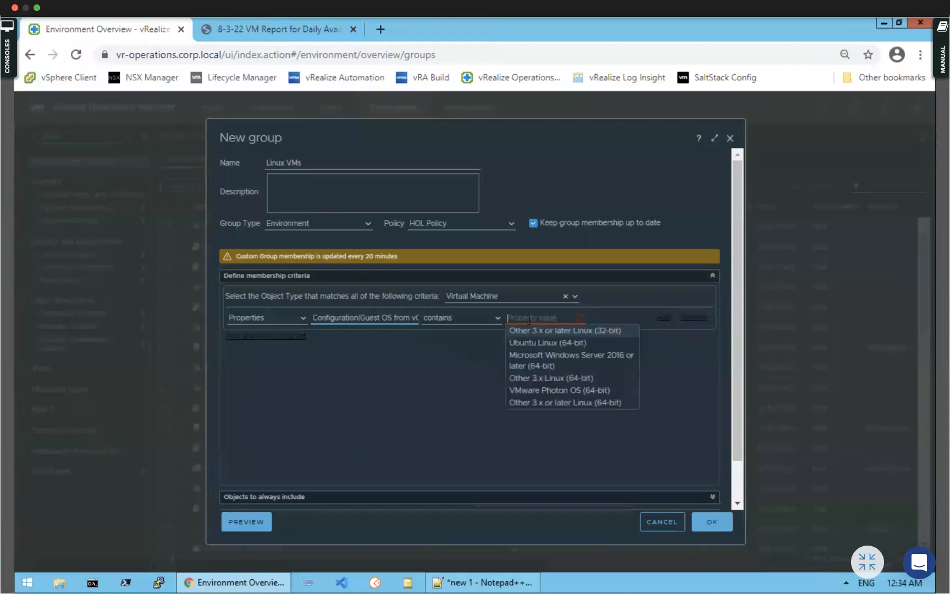
text(linux)
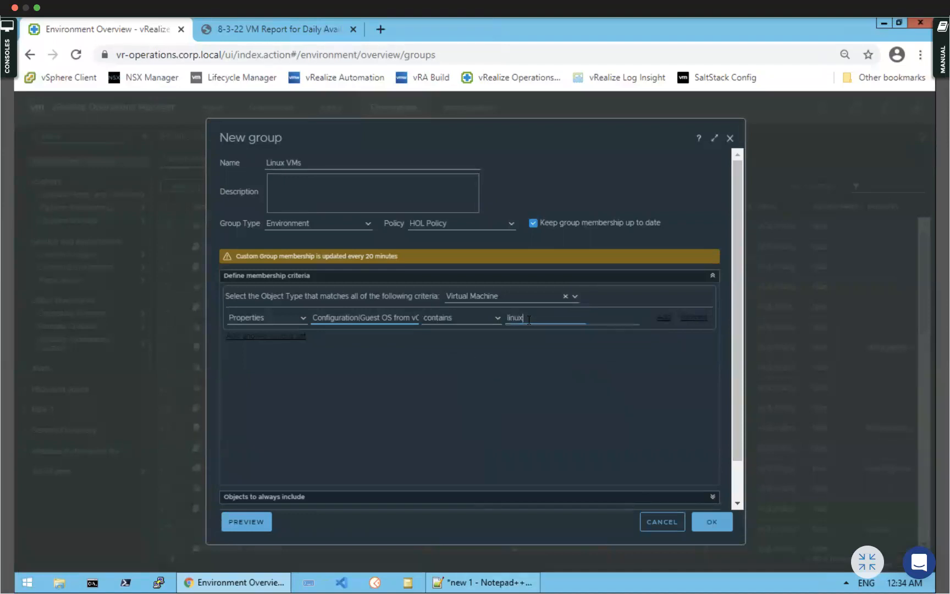
Preview the 23 matching VMs, then save the Linux VMs group
click(253, 522)
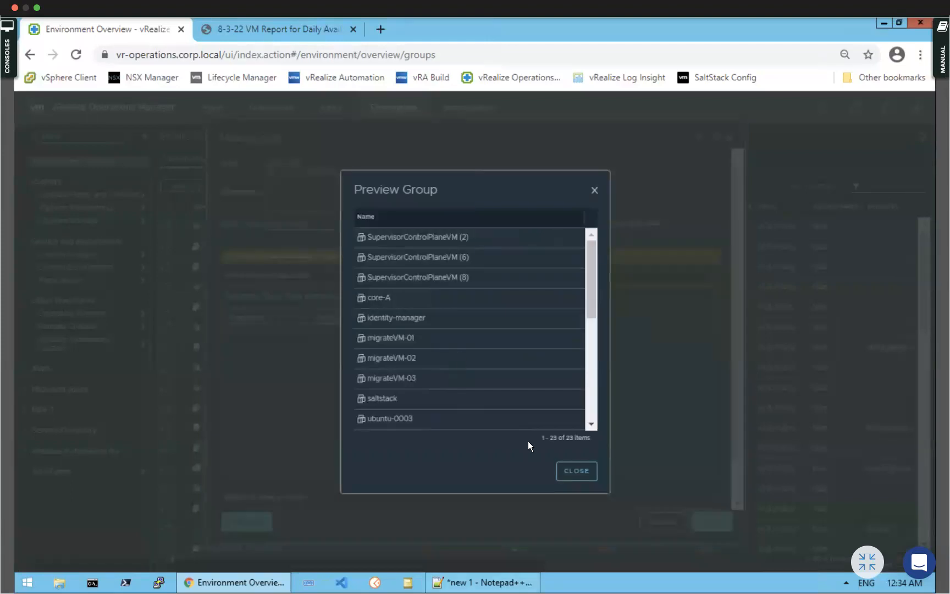
click(584, 470)
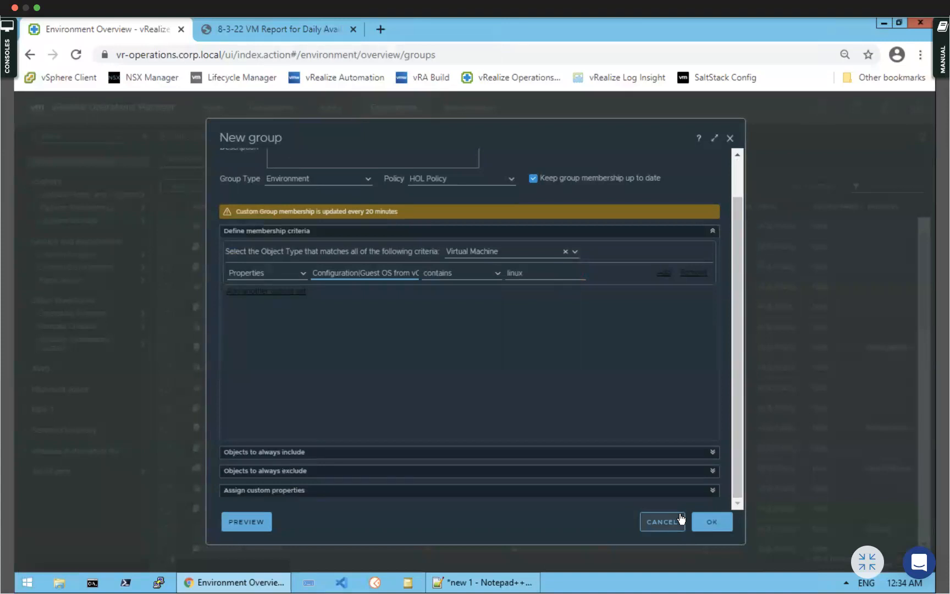
click(709, 525)
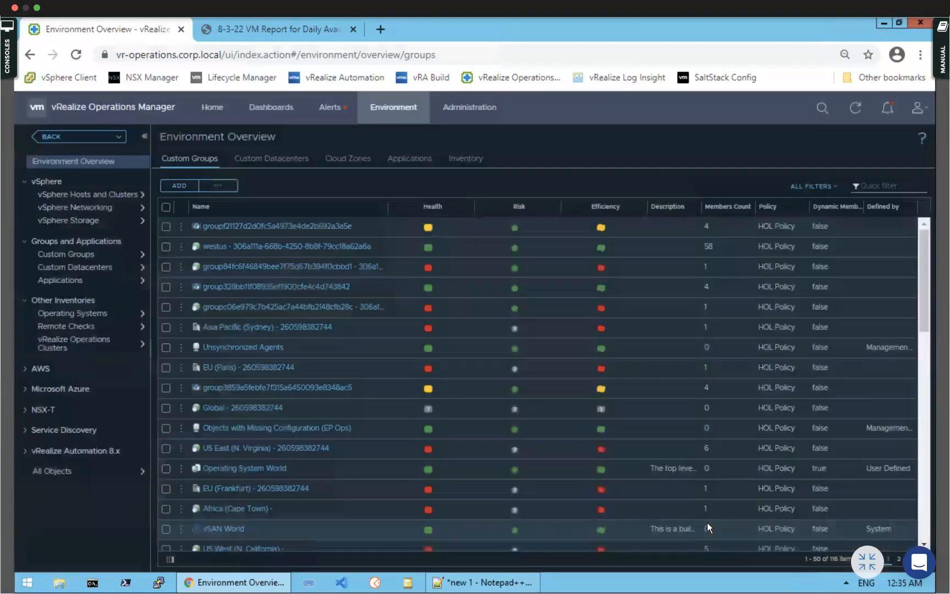
Filter the custom groups list by the name 'vm'
scroll(212, 329, down, 2)
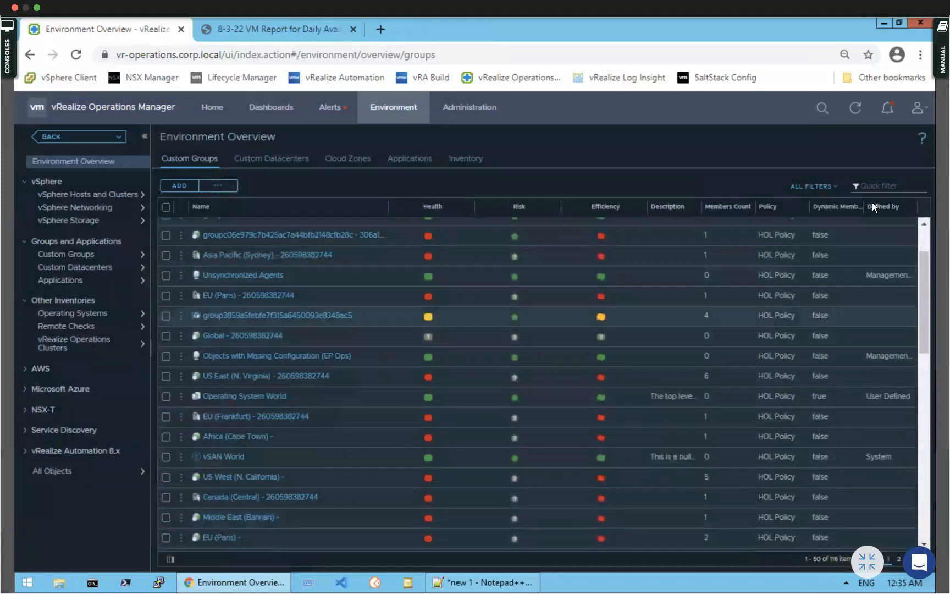
scroll(429, 286, up, 2)
click(878, 182)
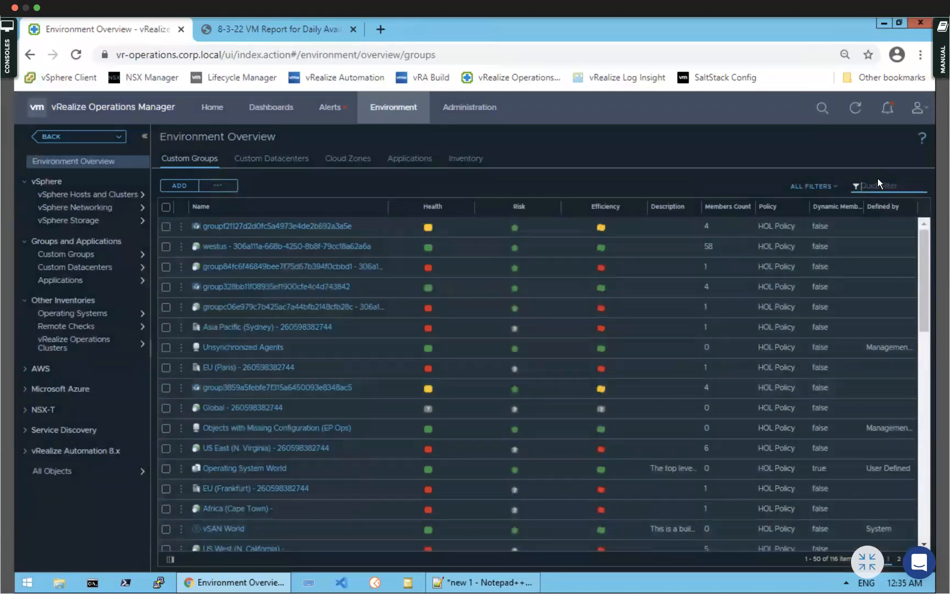
key(Return)
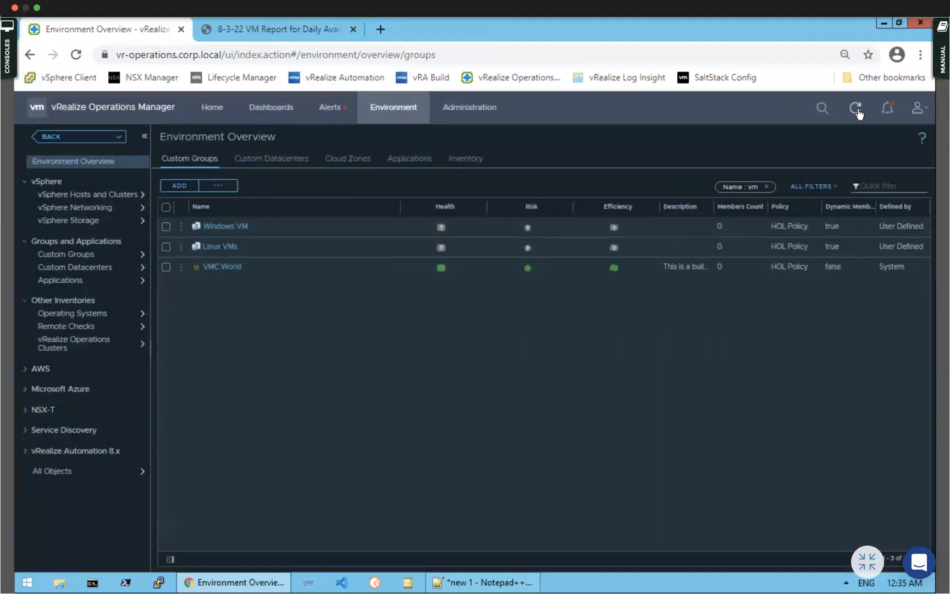
Open the VM view for CPU and Memory Utilization, previewed against Custom Groups > Environment > Linux VMs
click(271, 111)
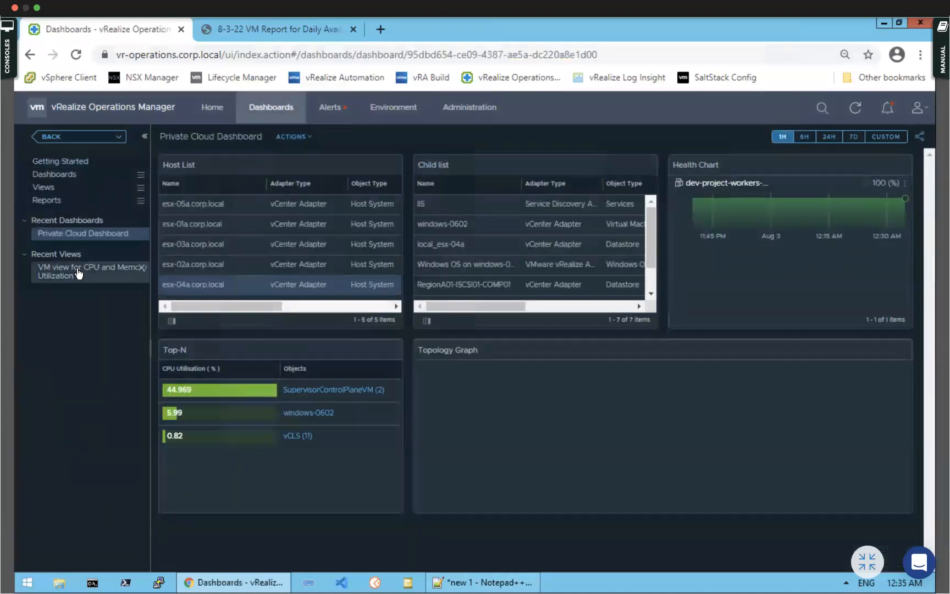
click(79, 272)
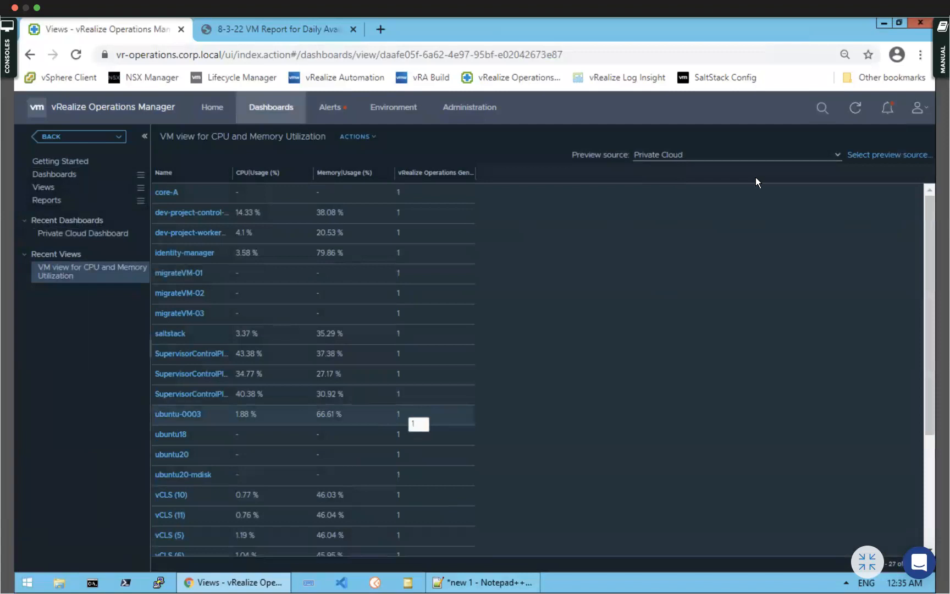
click(880, 155)
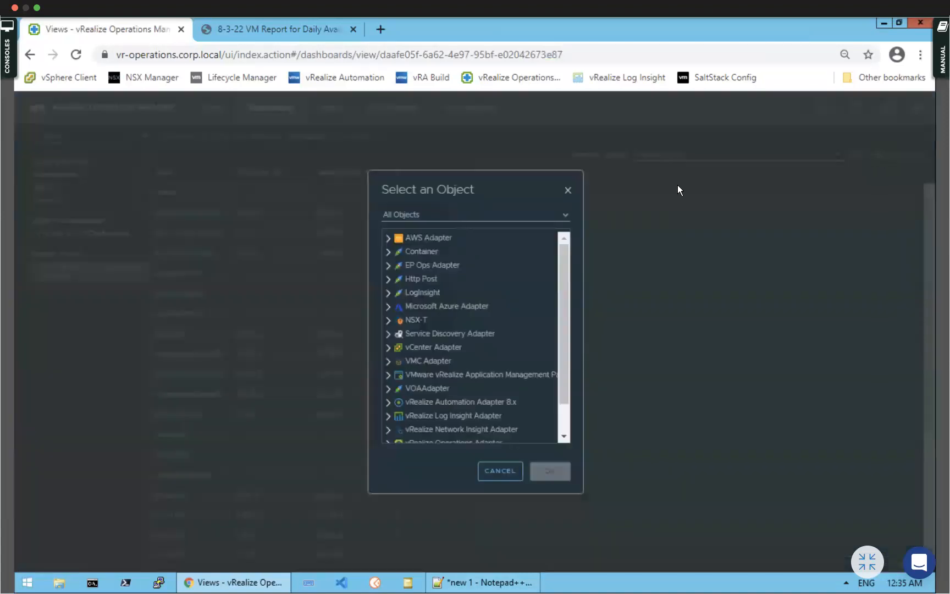
click(565, 216)
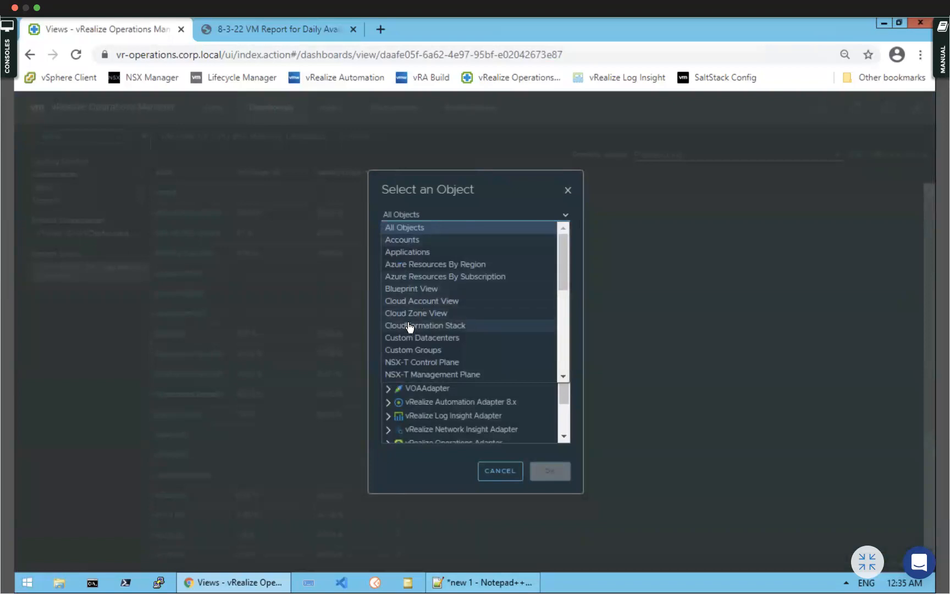
scroll(409, 324, down, 3)
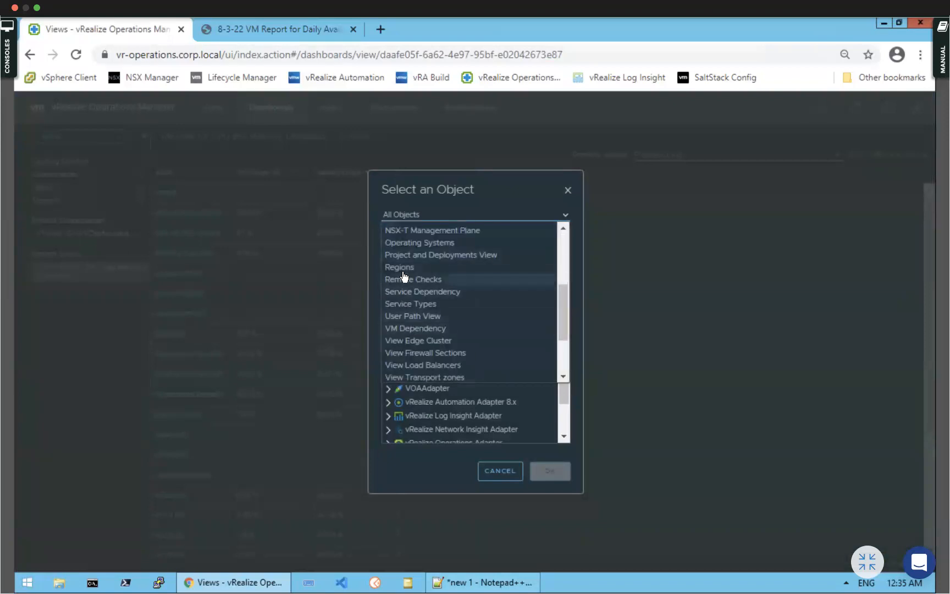
scroll(403, 289, up, 3)
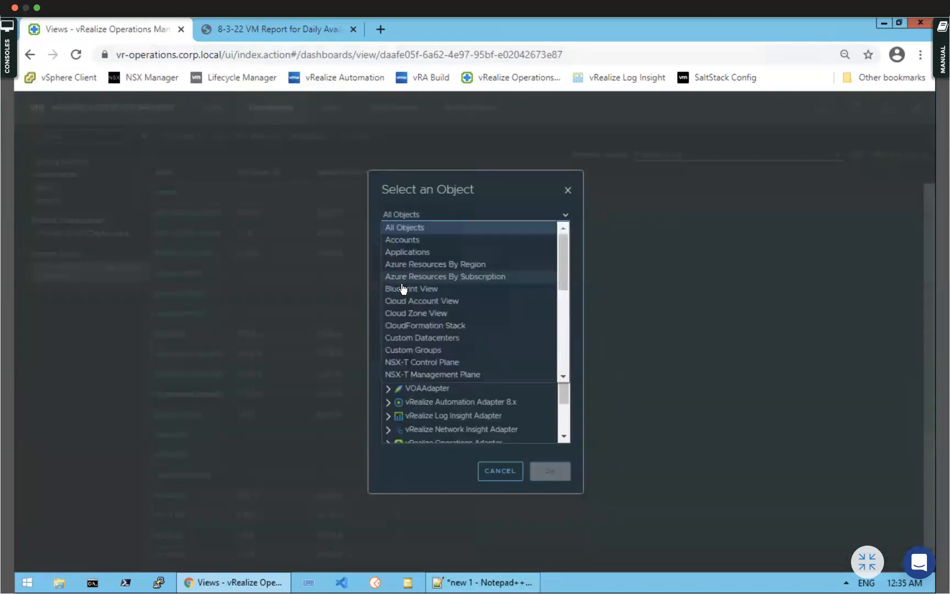
click(406, 351)
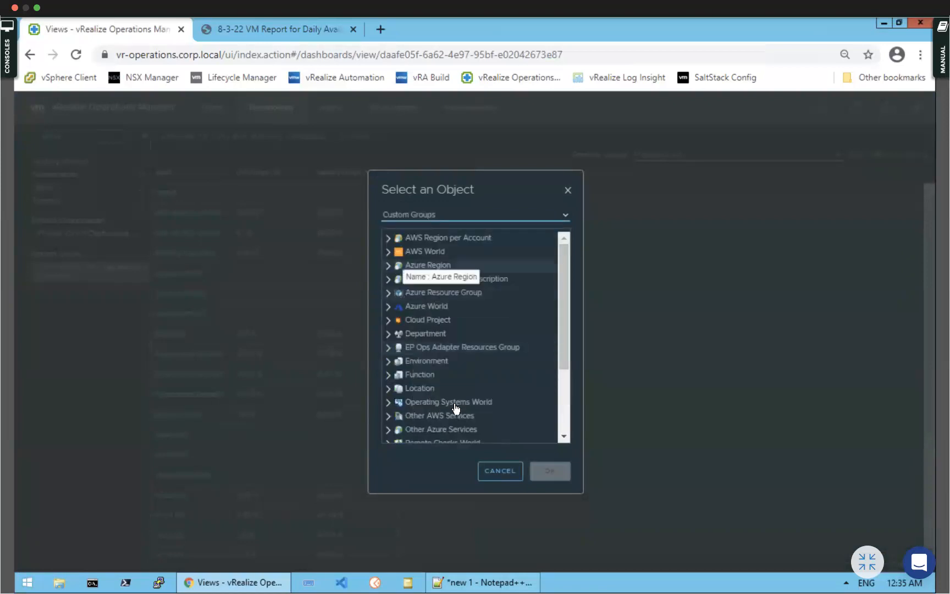
click(389, 362)
scroll(487, 427, down, 2)
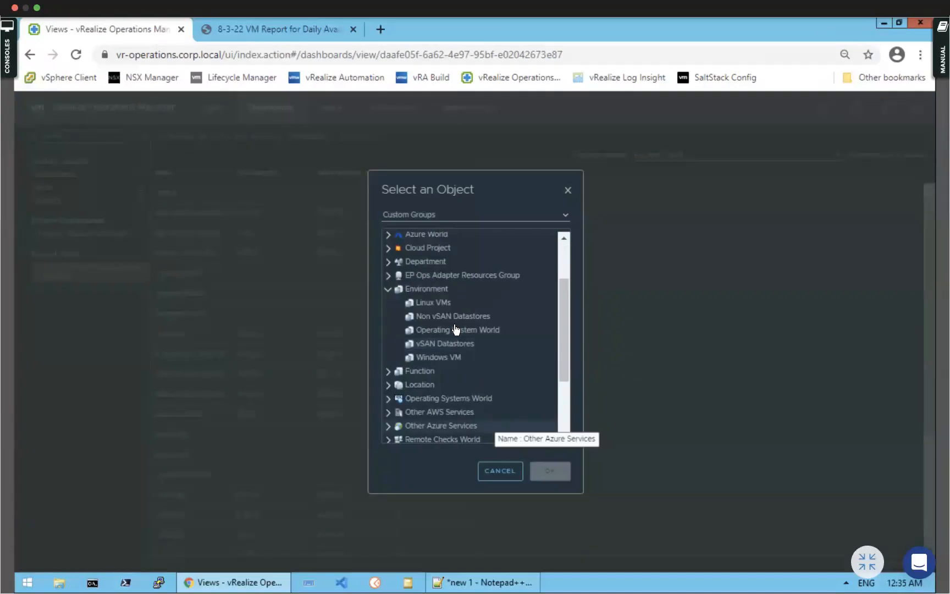
click(434, 304)
scroll(451, 341, down, 2)
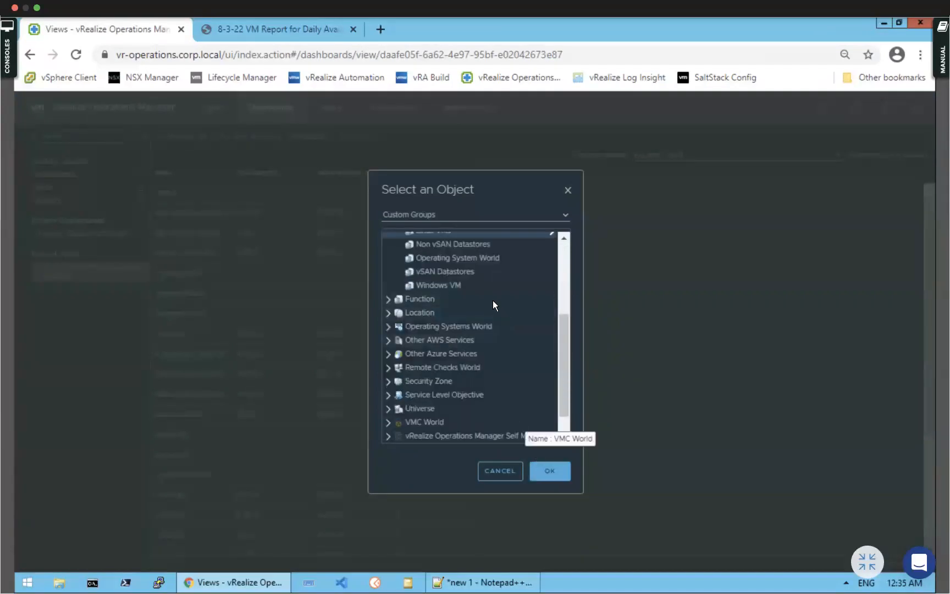
click(551, 471)
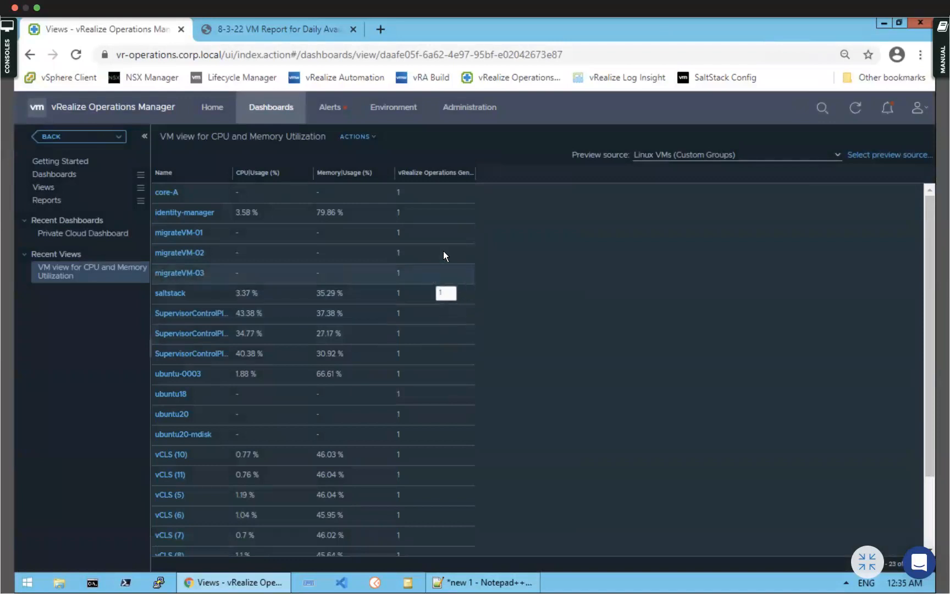
Return to the Environment overview and show the Custom Datacenters list
click(395, 112)
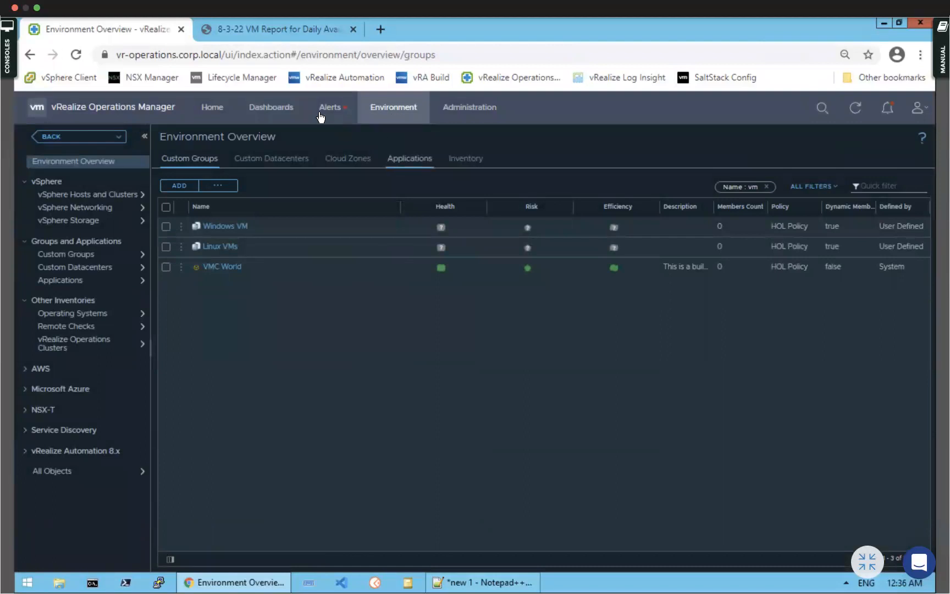
click(279, 112)
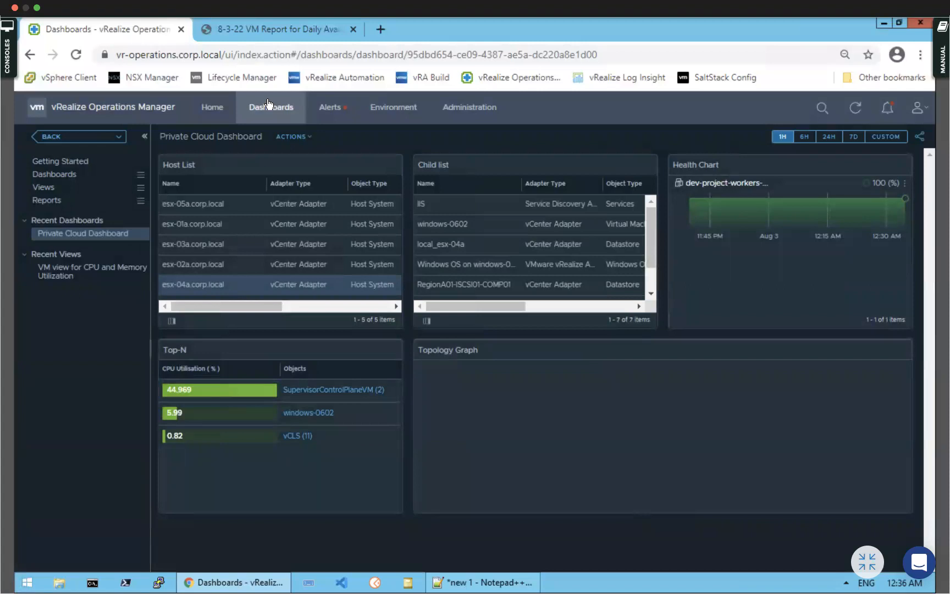
click(388, 109)
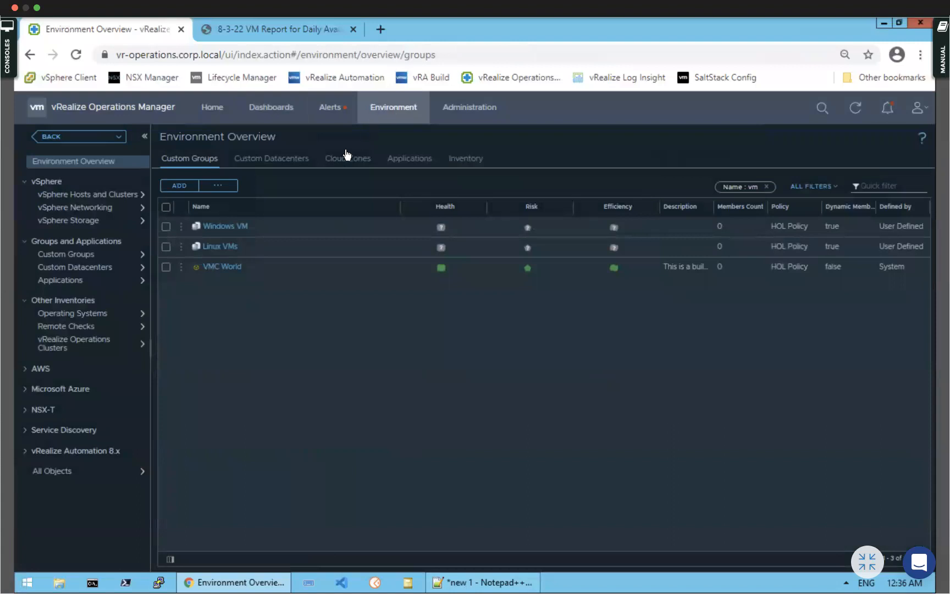
click(263, 161)
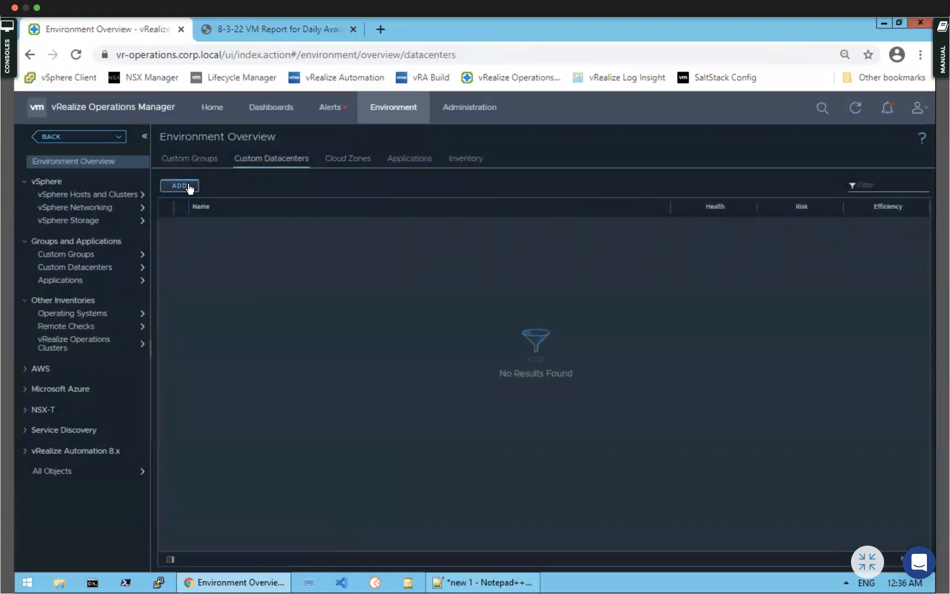
Browse vSphere World > Private Cloud > RegionA01 in a new custom datacenter, cancel it, and open vRealize Operations Clusters
click(188, 184)
click(382, 202)
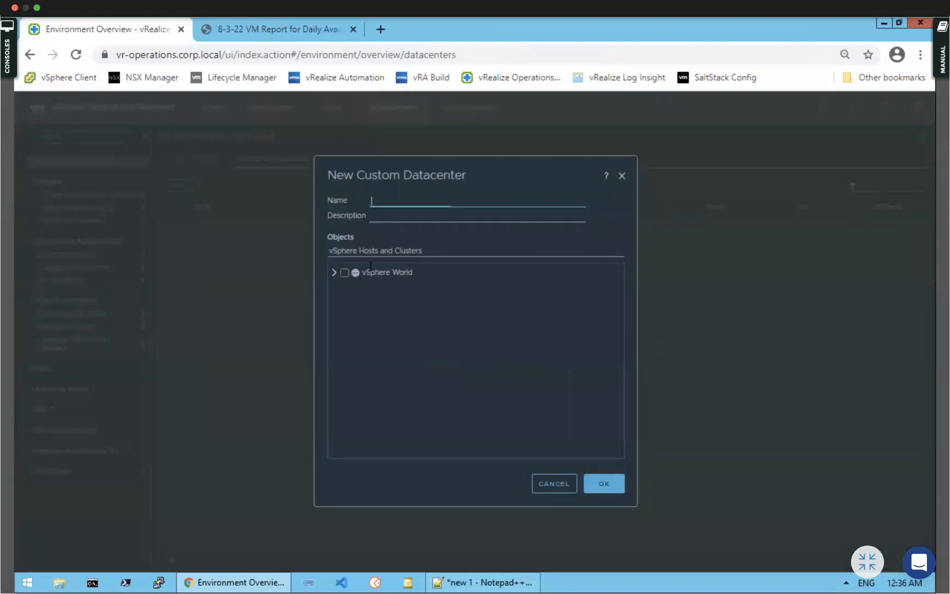
click(334, 273)
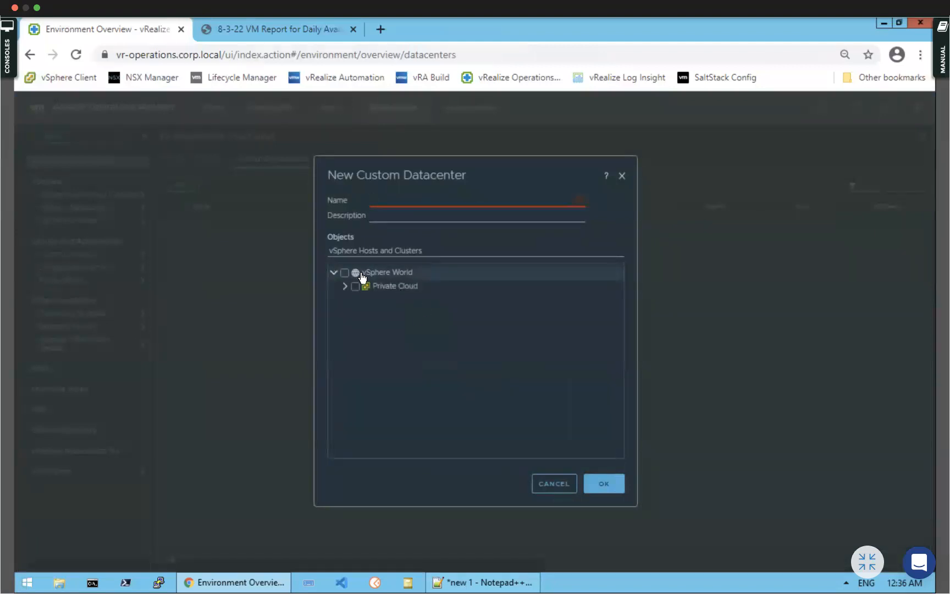
click(345, 286)
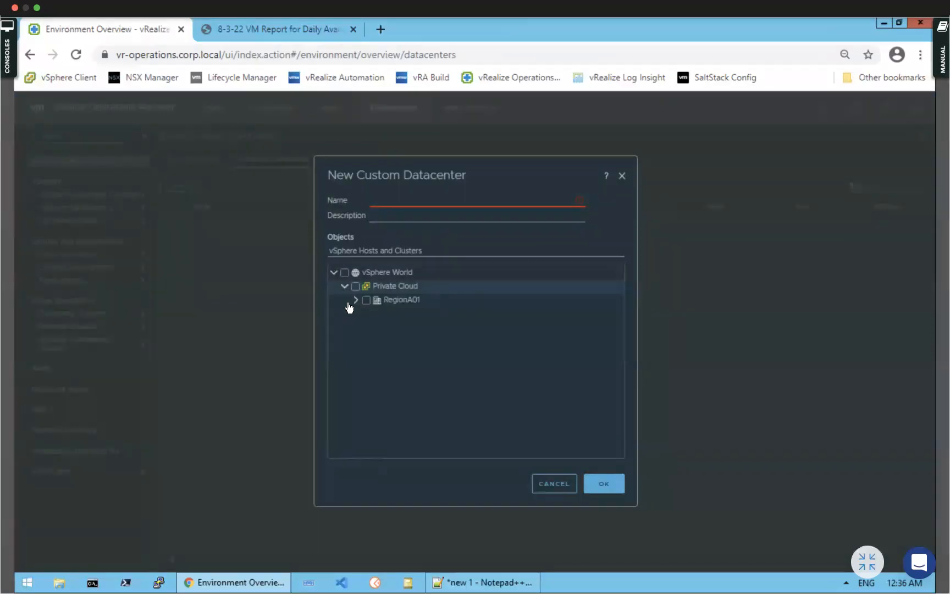
click(355, 301)
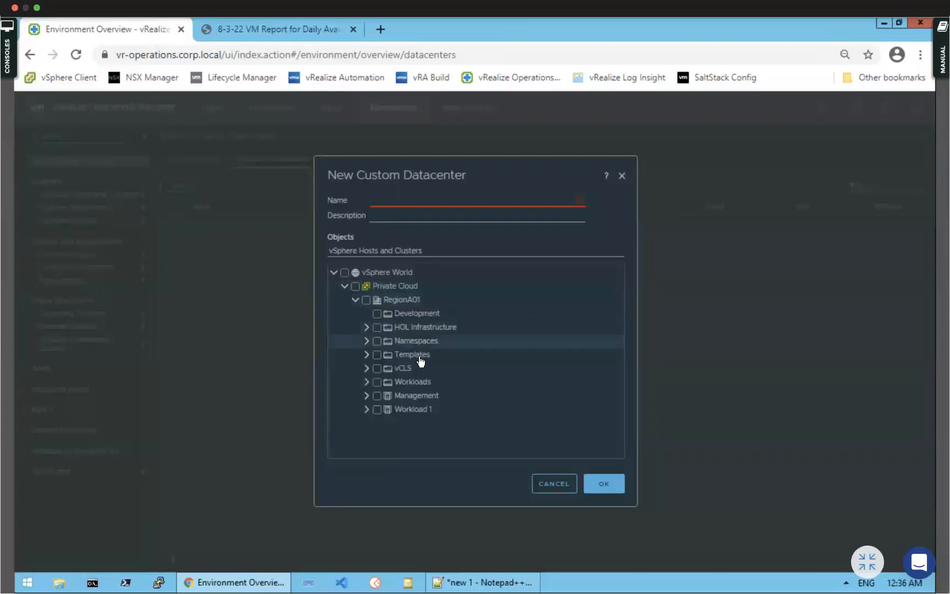
click(556, 484)
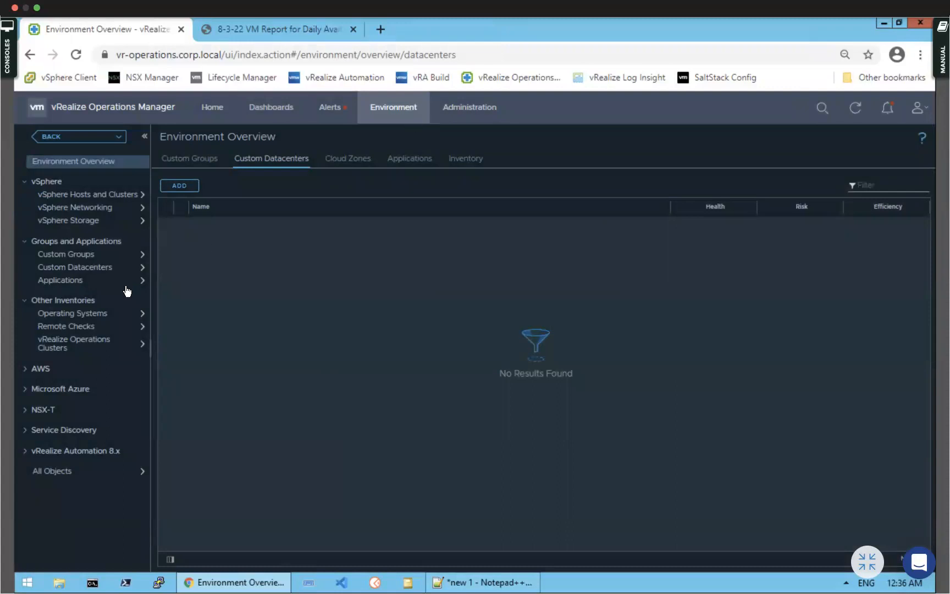
click(134, 344)
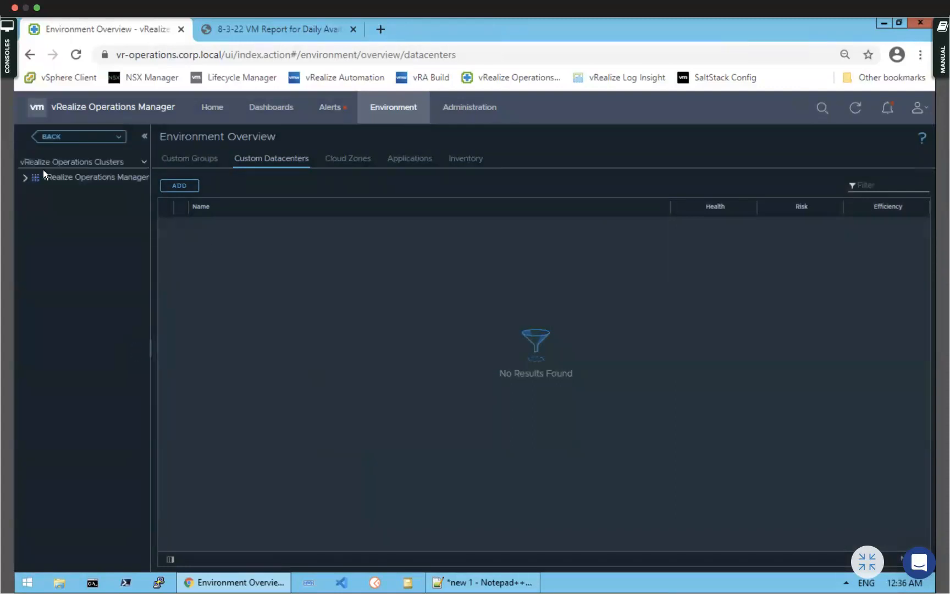
Go back and show All Objects in the inventory, expanding Service Discovery Adapter
click(37, 139)
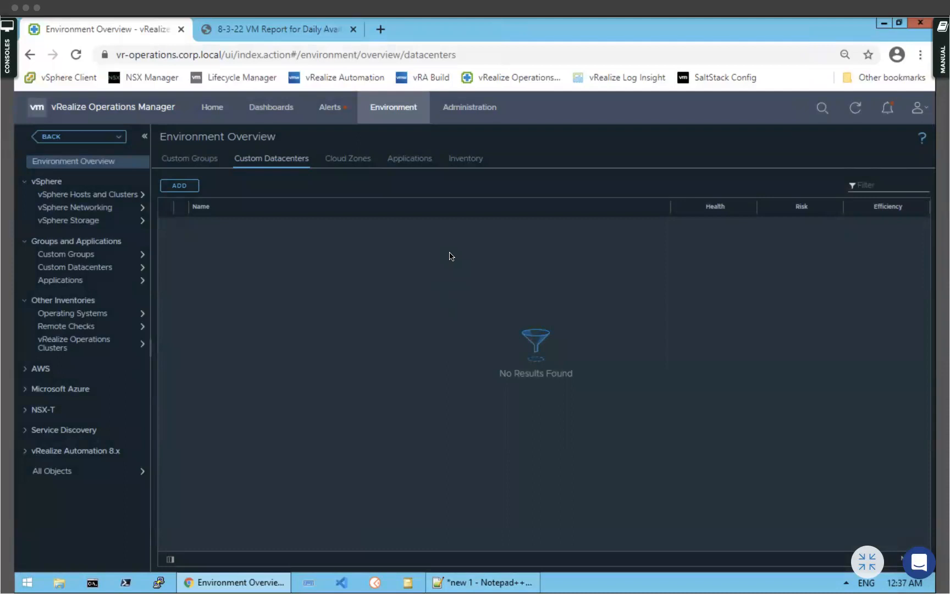
click(142, 470)
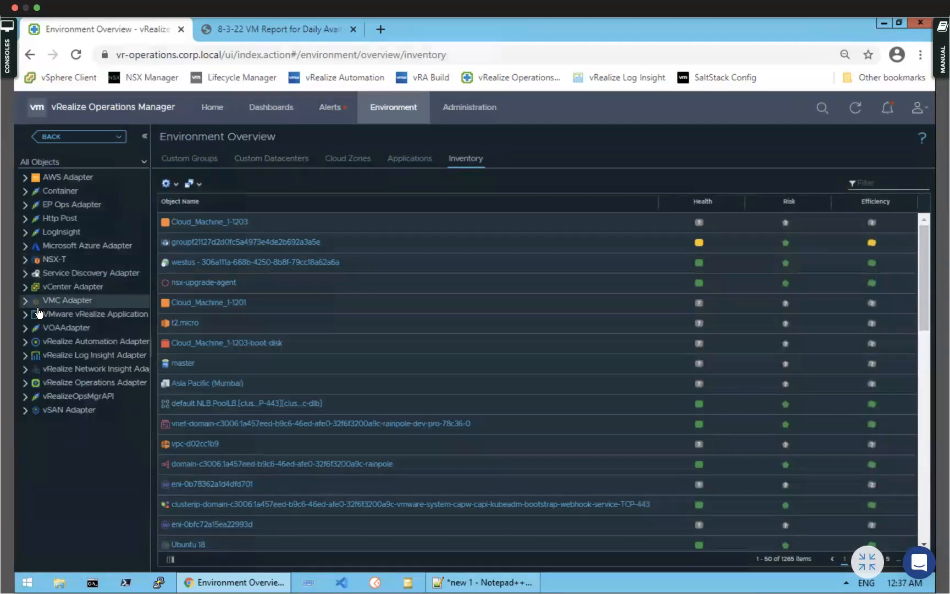
click(25, 273)
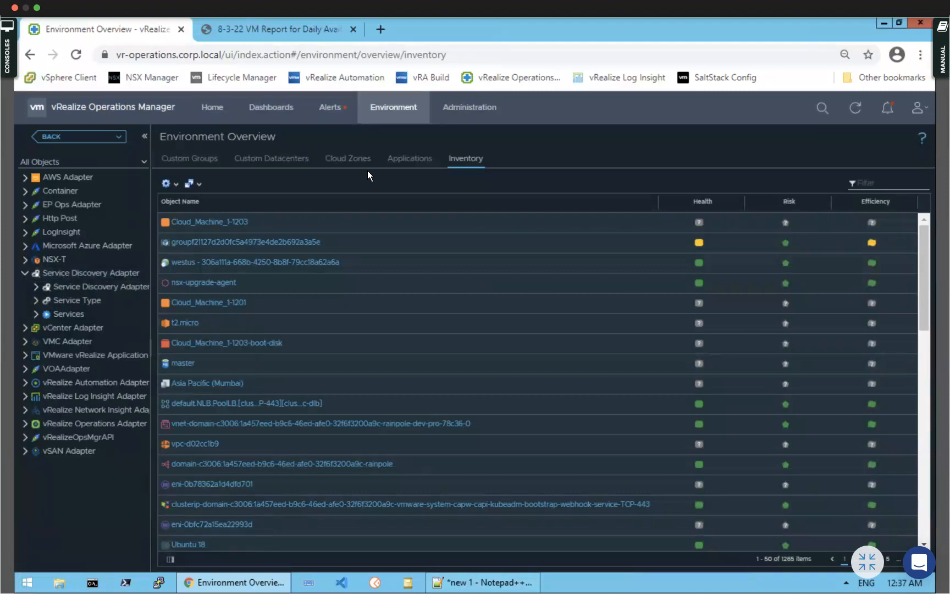
In Administration, view the object Inventory, select Cloud_Machine_1-1203, then list the Policies
click(481, 110)
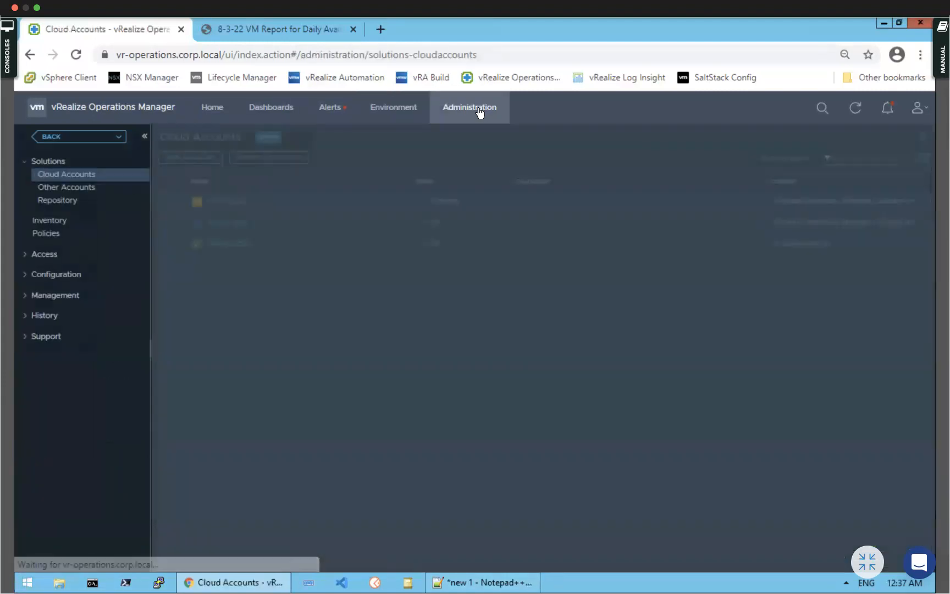
click(48, 223)
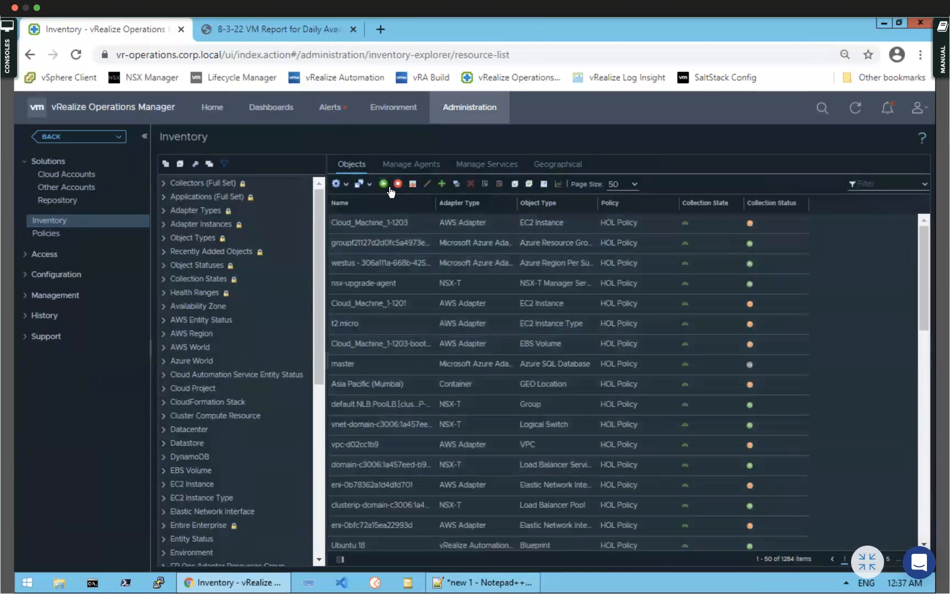
click(365, 223)
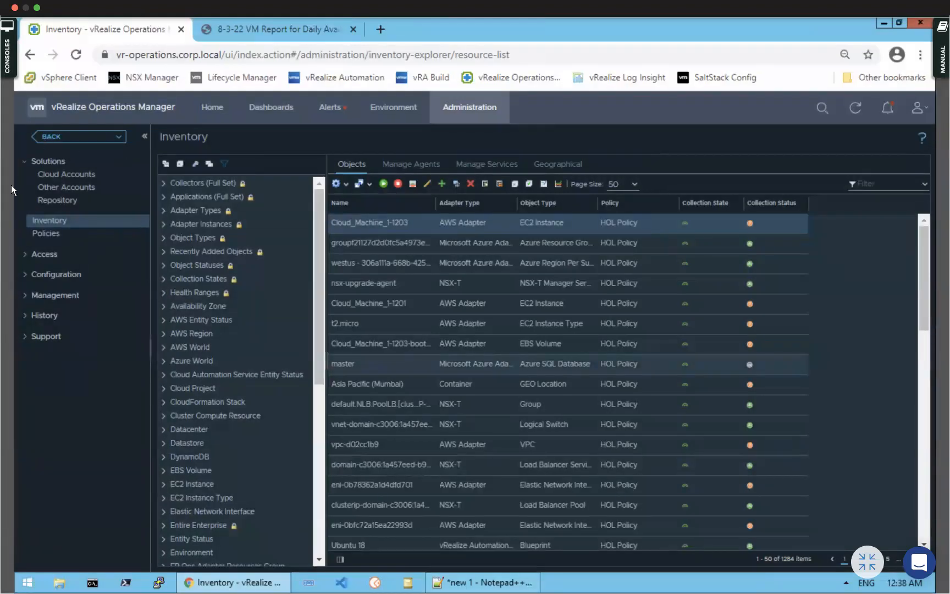
click(42, 235)
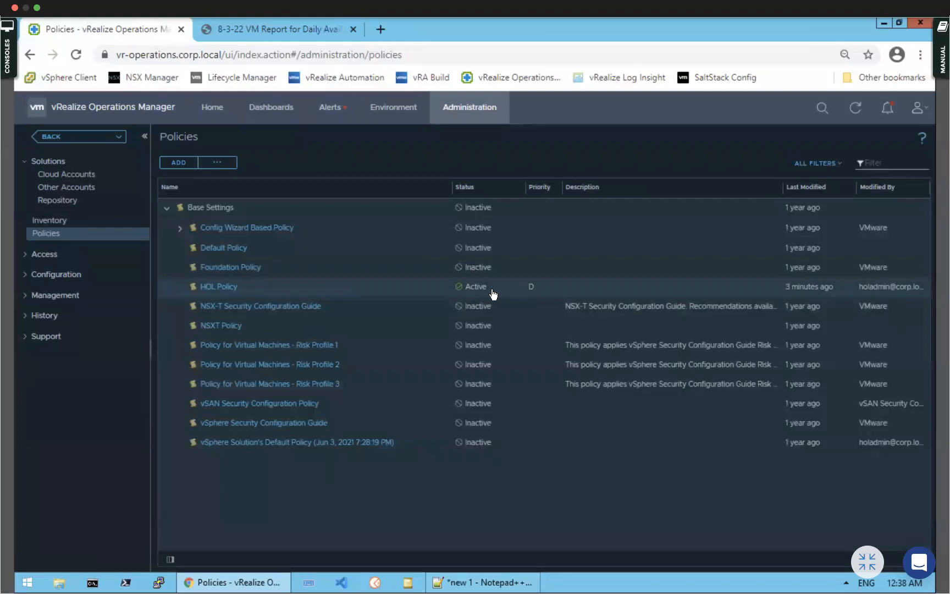
Preview the Add Policy form from the actions menu and cancel it, then open Access Control
click(215, 162)
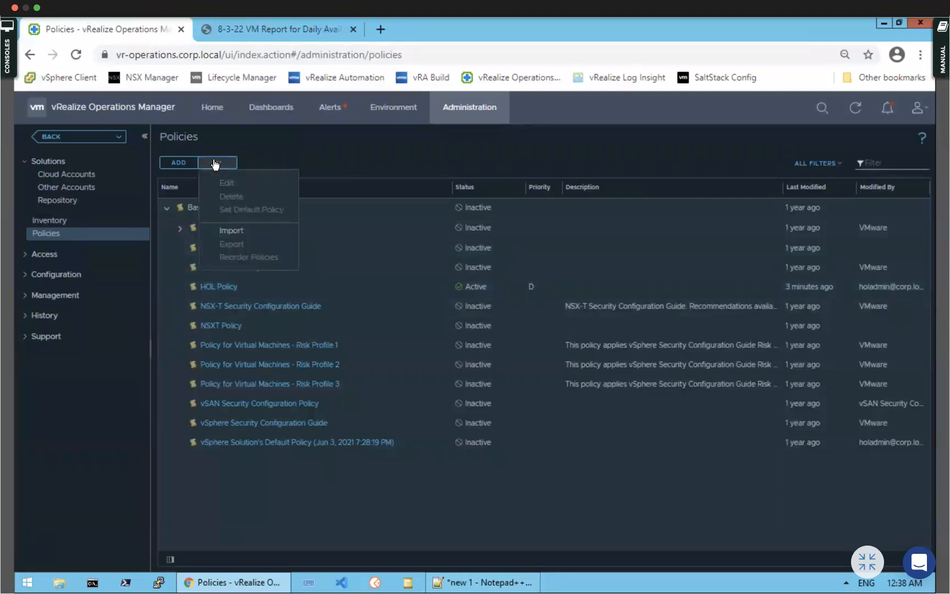
click(171, 161)
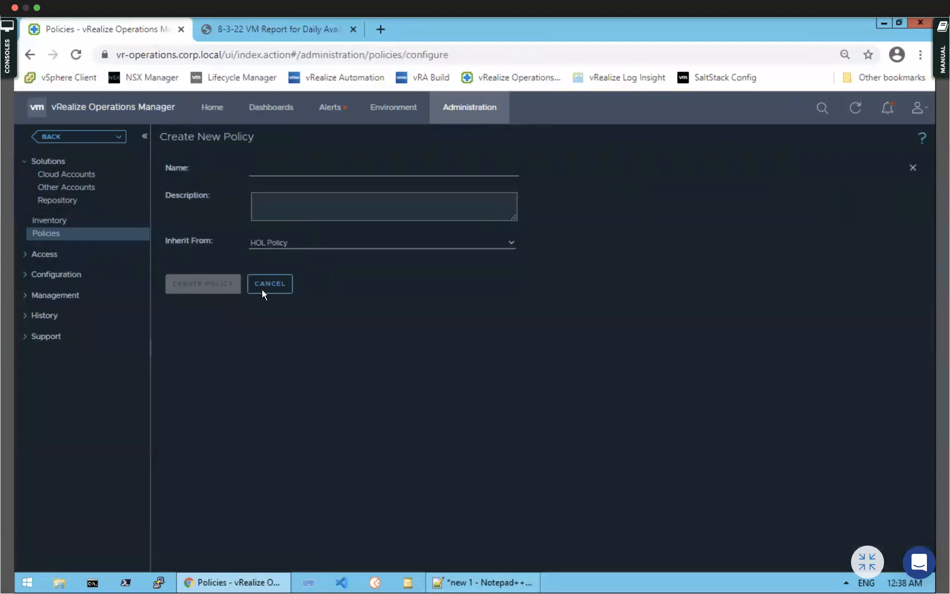
click(270, 285)
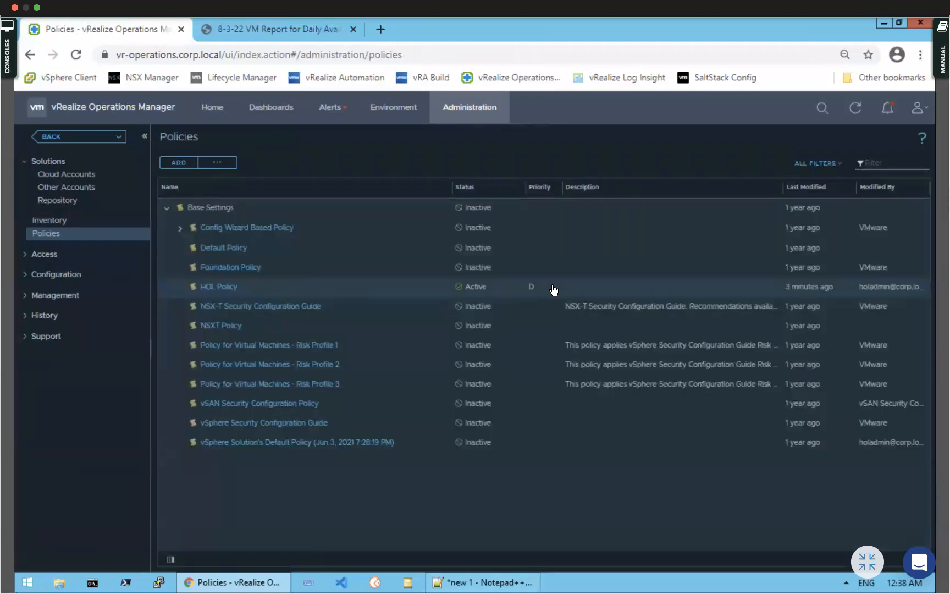
click(28, 255)
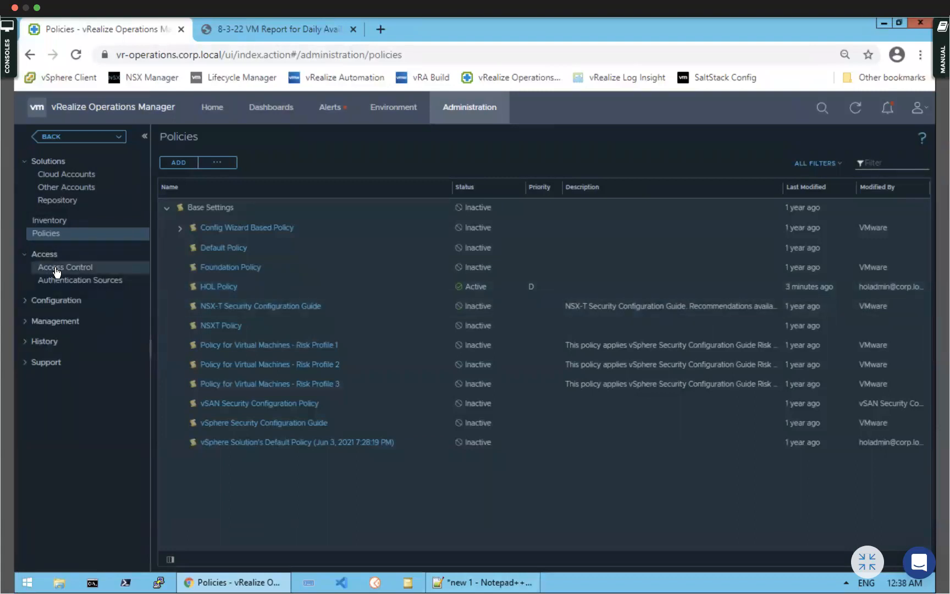
click(56, 271)
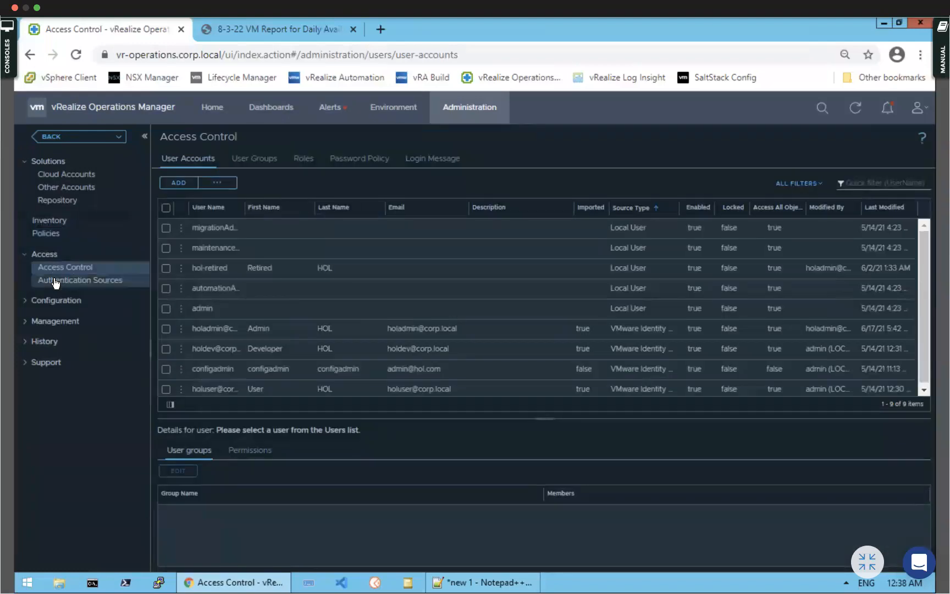
Check authentication sources, then start a new local user with user name and confirmed password
click(56, 282)
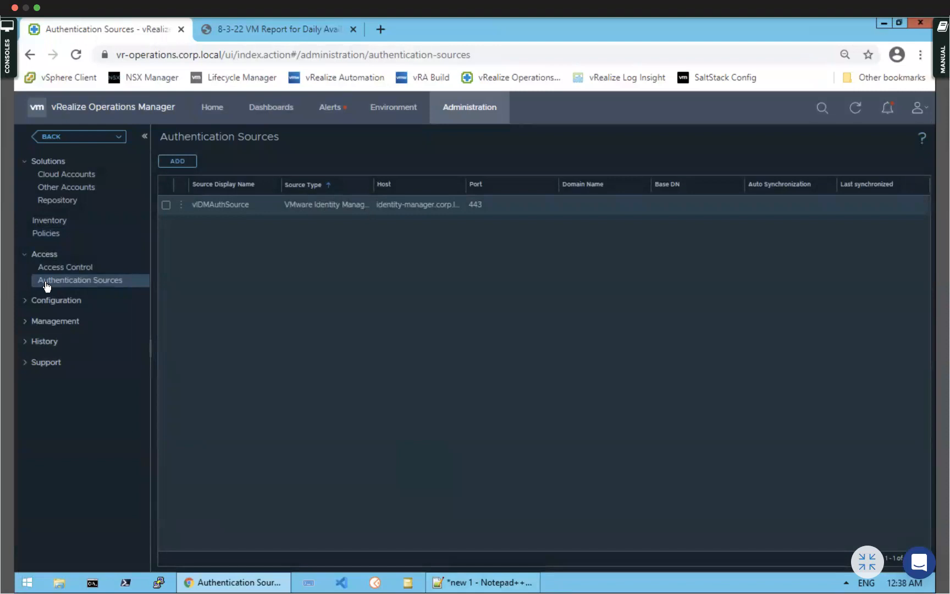
click(77, 269)
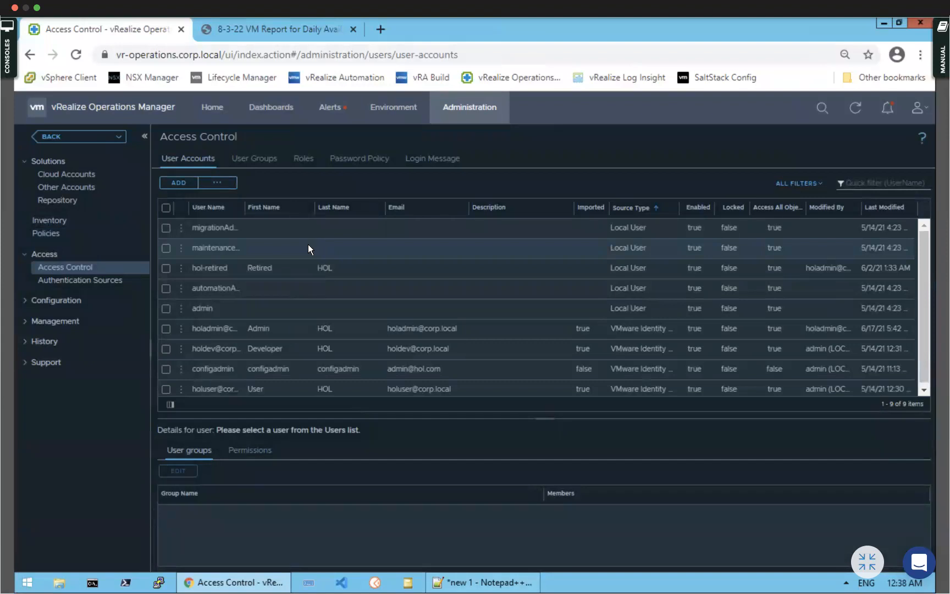
click(178, 182)
click(468, 197)
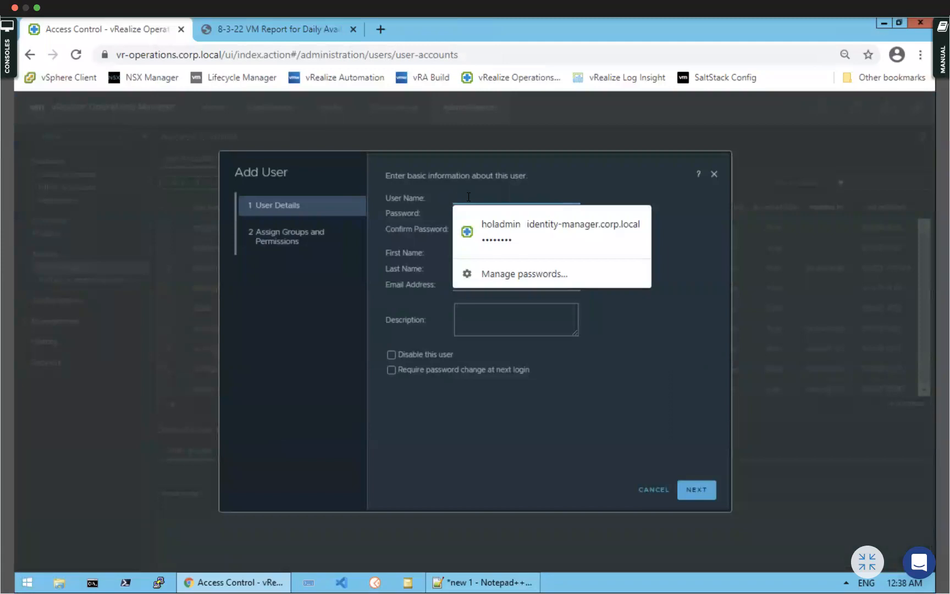
text(pankun)
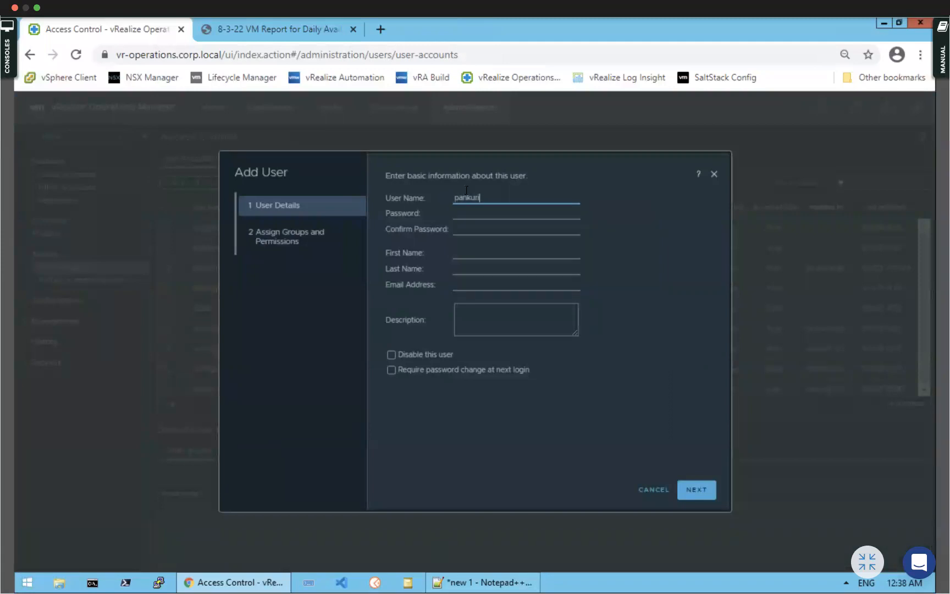
click(483, 214)
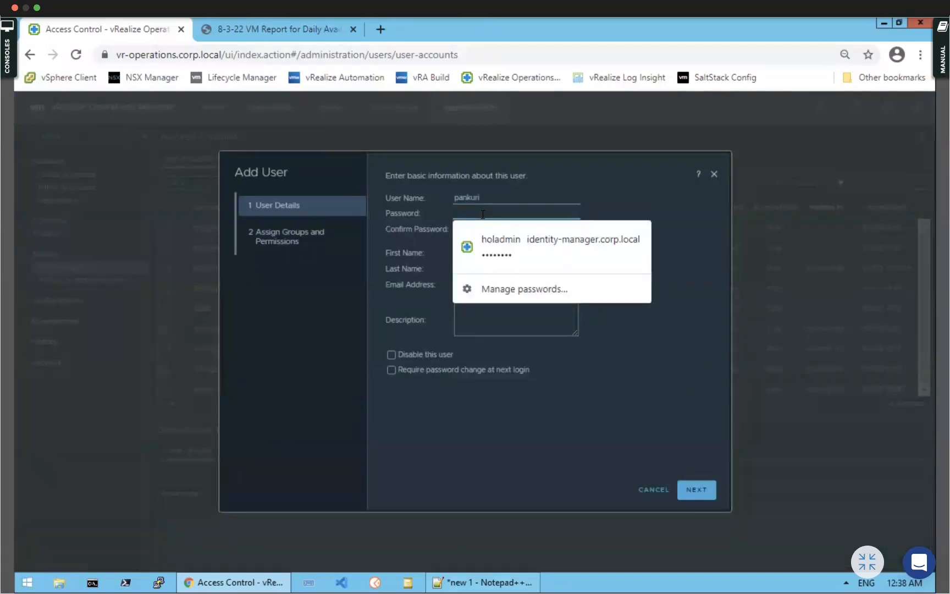
text(••••••)
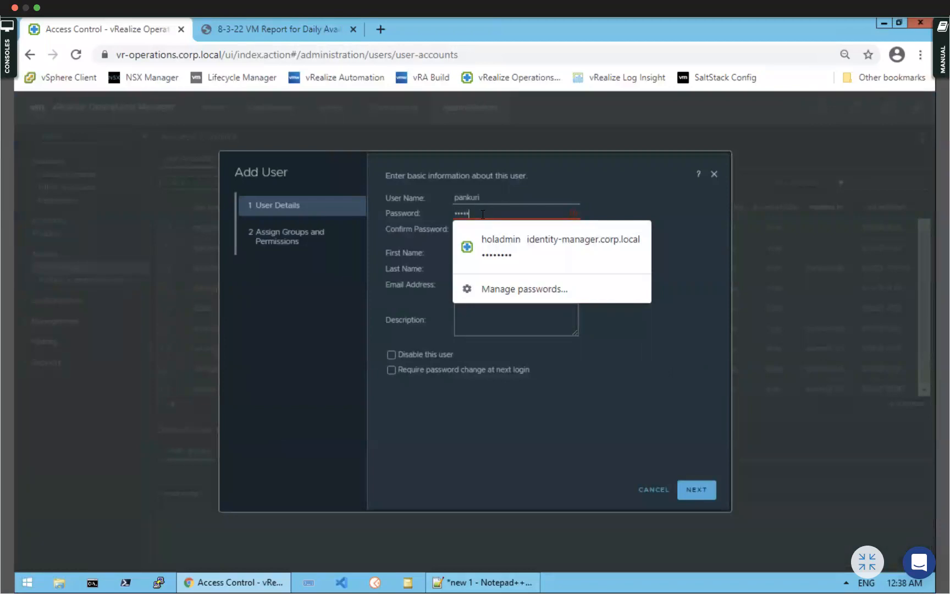
text(••)
click(451, 227)
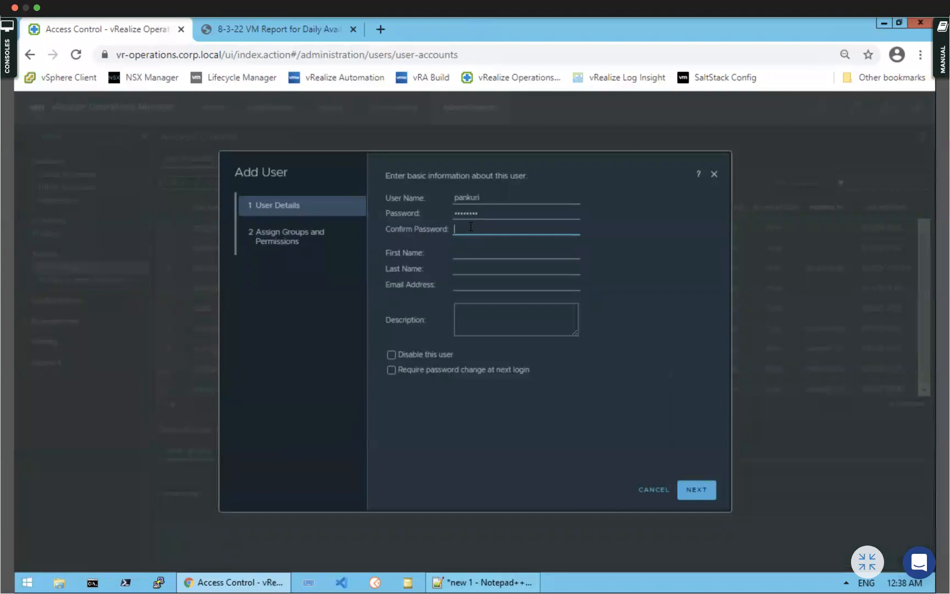
text(••••••••)
Enter first and last name, grant the Administrator role on all objects, and finish
click(477, 255)
text(PM)
click(704, 491)
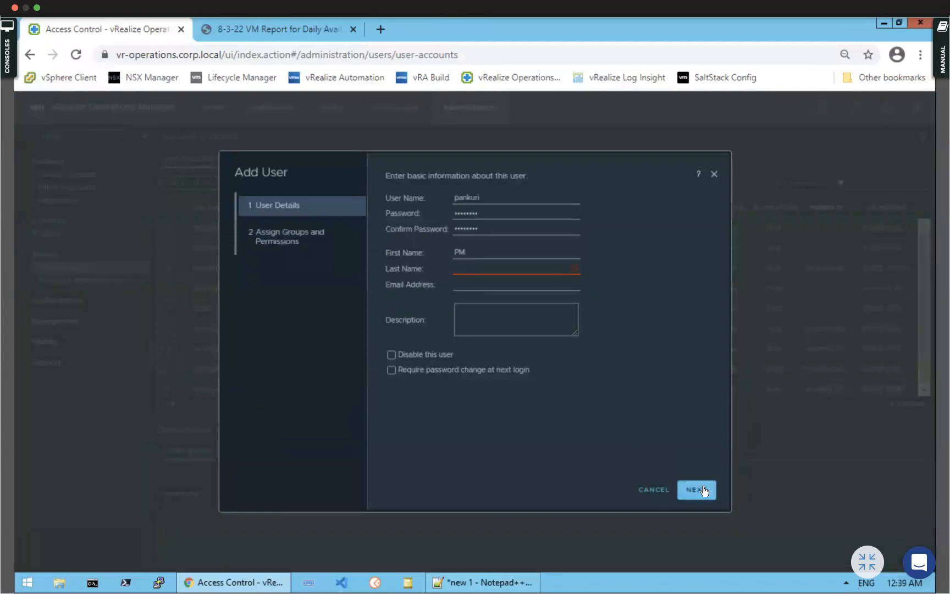
click(507, 268)
text(PM)
click(694, 489)
click(461, 189)
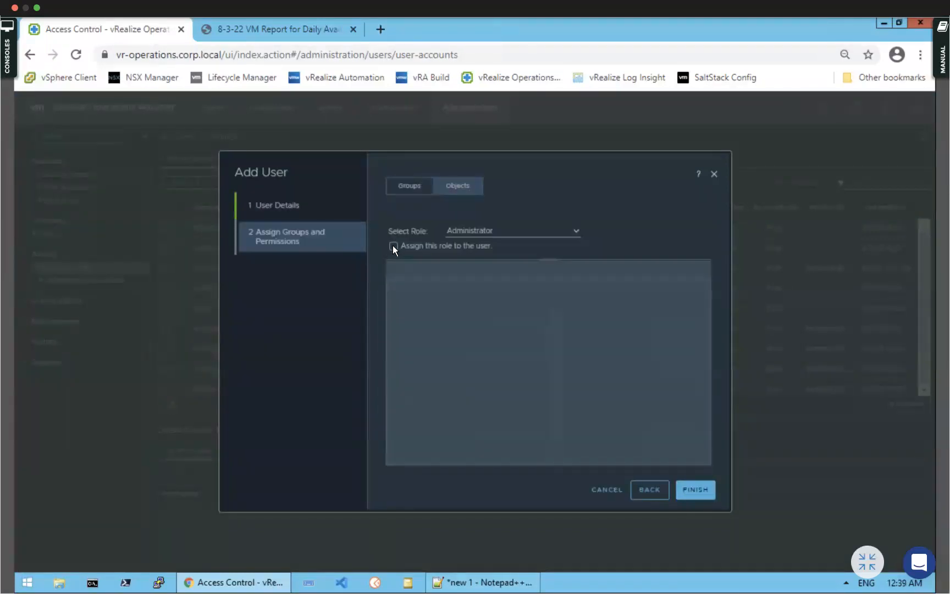
click(393, 245)
click(395, 300)
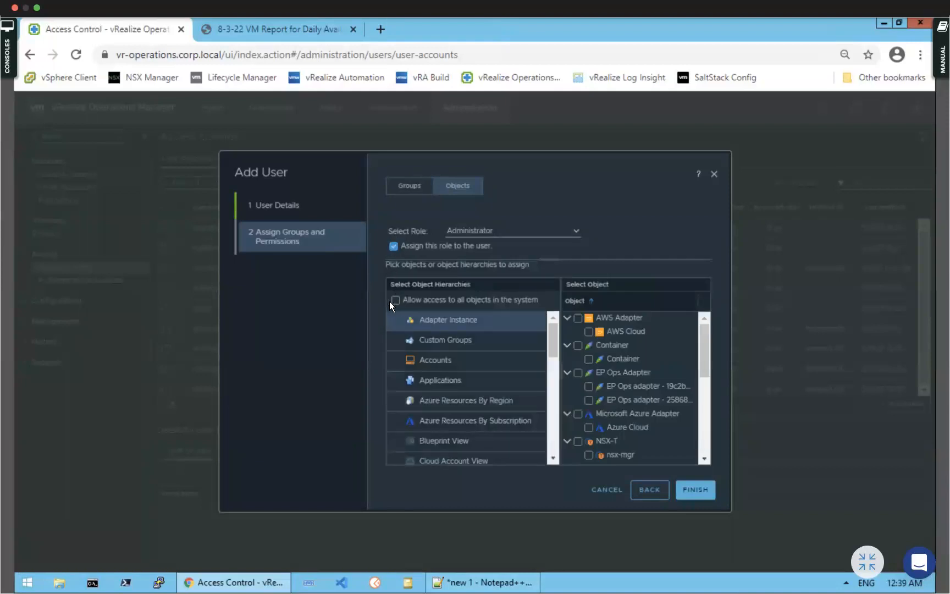
click(696, 490)
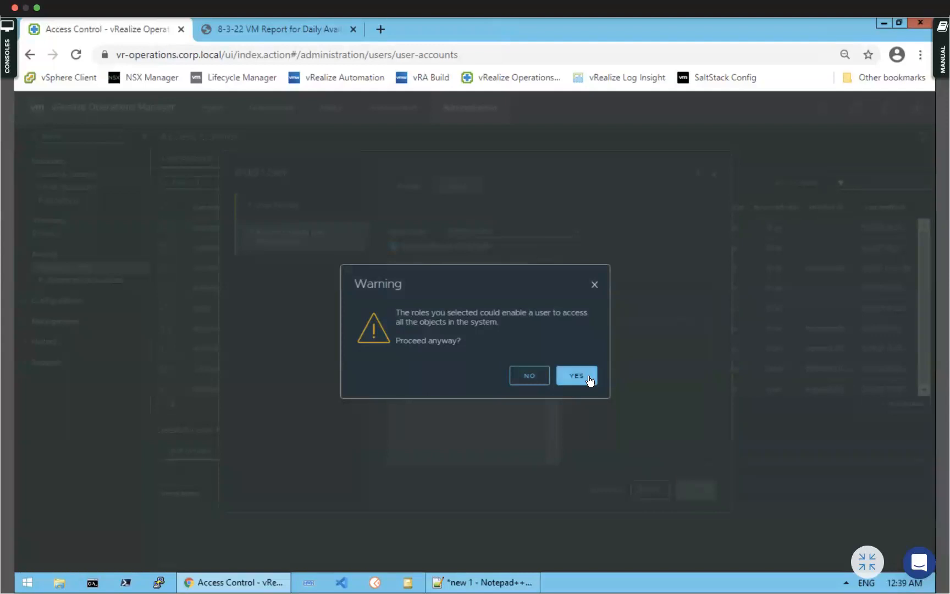
click(576, 375)
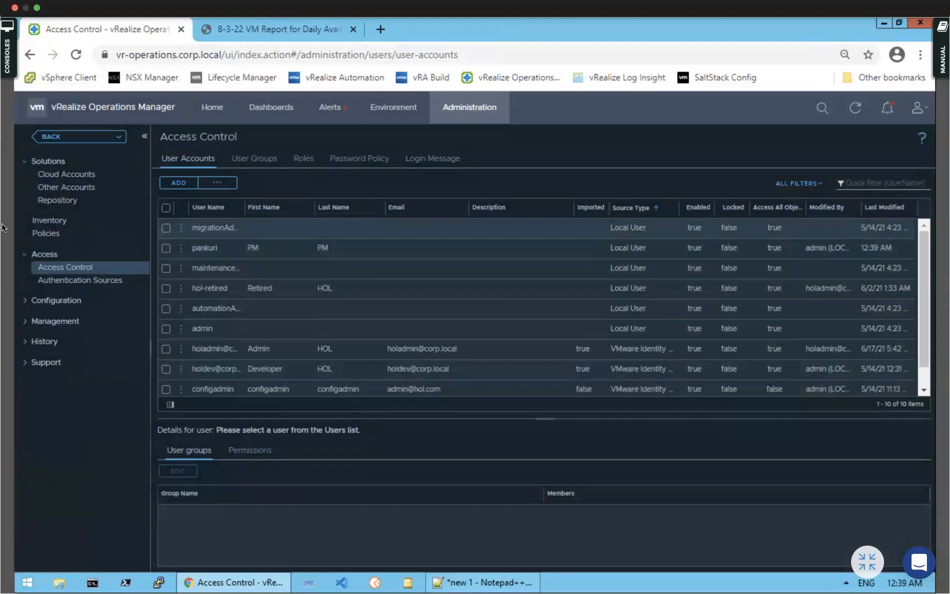
Enable Display on Login and set the login message title to 'Welcome to vROPS'
click(421, 160)
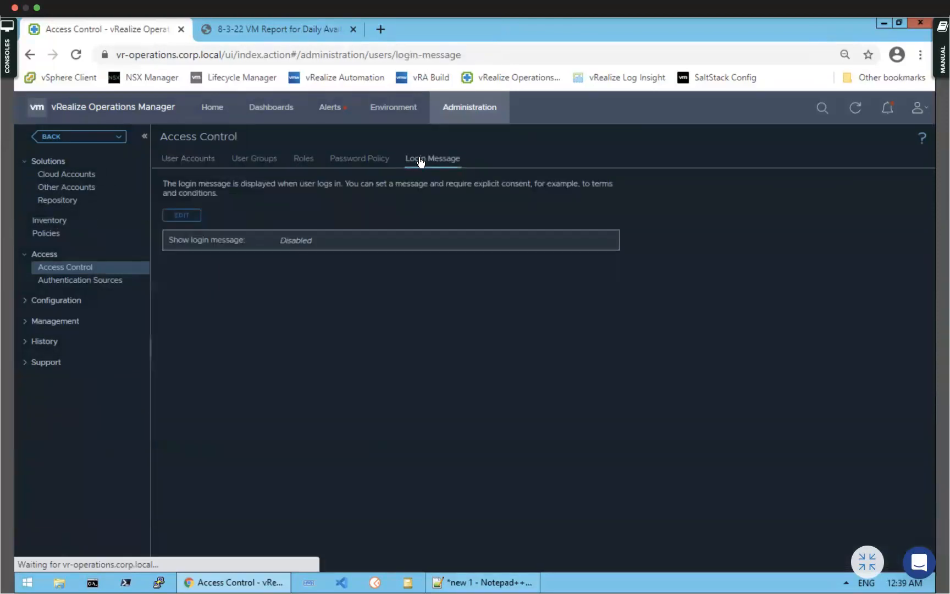
click(181, 216)
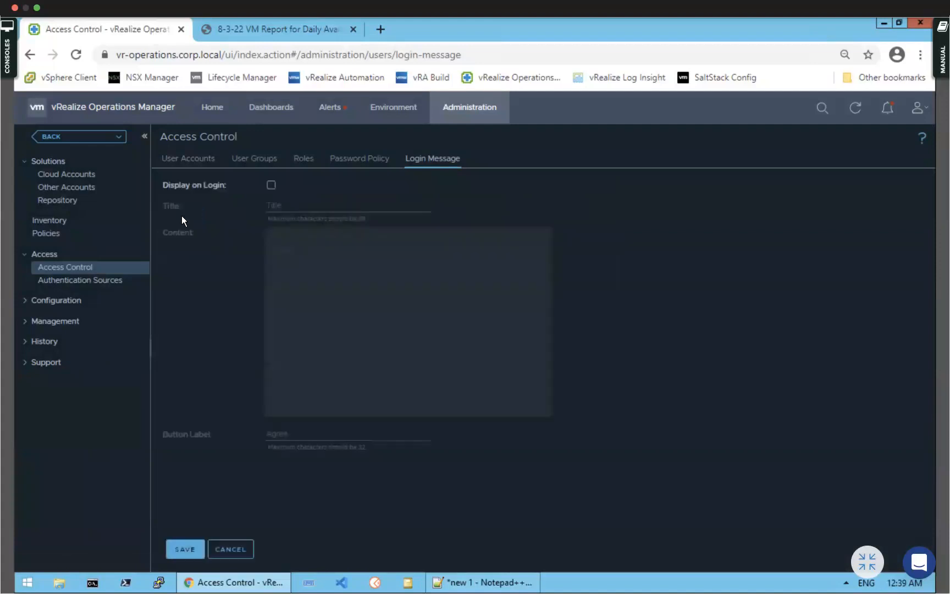
click(271, 185)
click(284, 205)
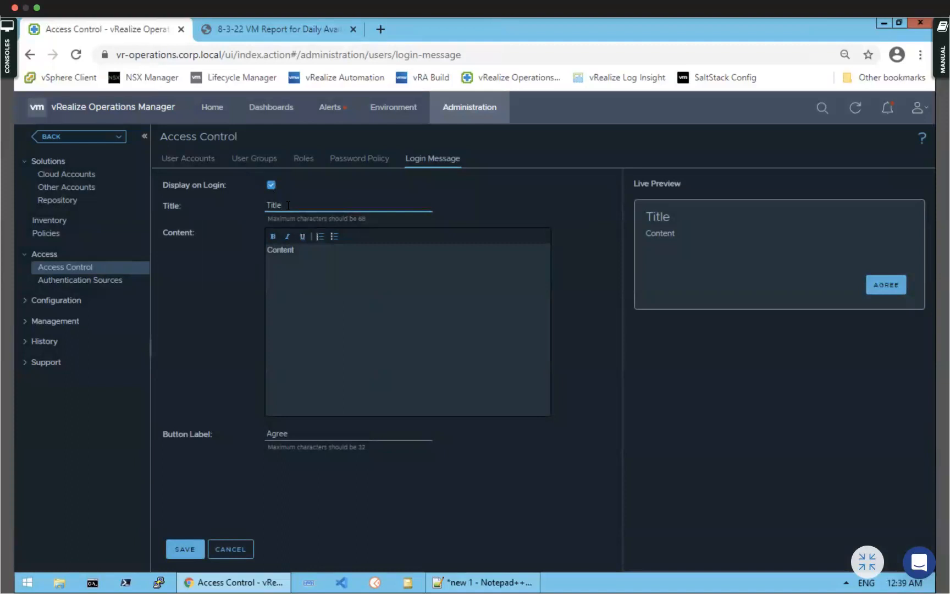
drag(257, 204, 248, 208)
text(WE)
key(BackSpace)
text(r)
key(BackSpace)
text(elcome to vROPS)
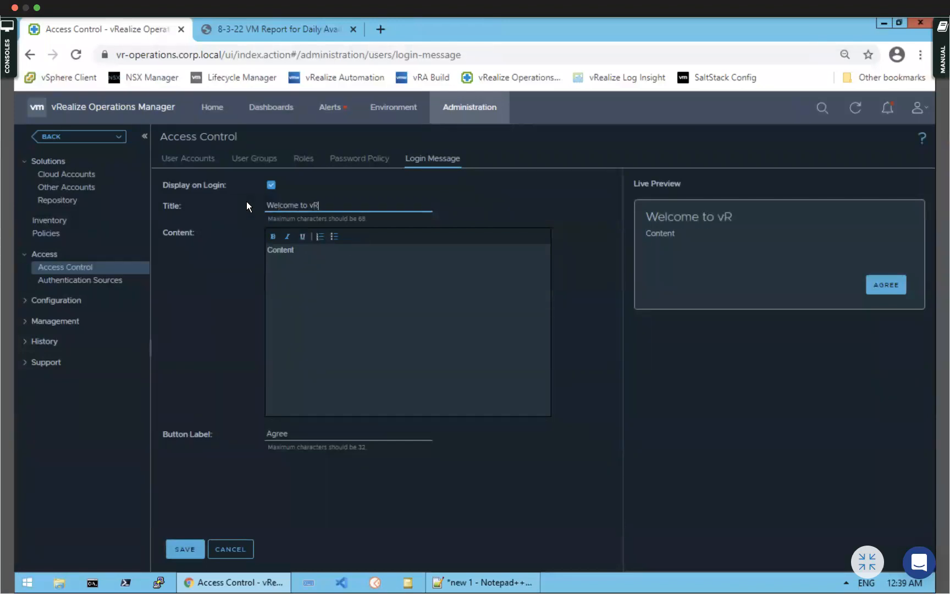
Set the message content to 'This is part of PM channel video' and save
click(293, 251)
drag(294, 250, 209, 251)
text(TH)
key(BackSpace)
text(his ius)
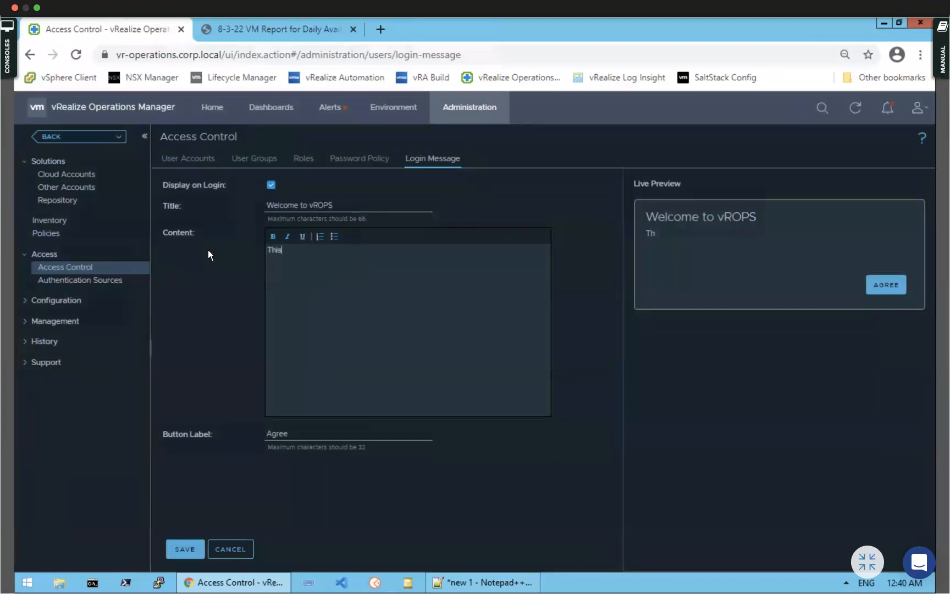
key(BackSpace)
key(BackSpace)
text(s n)
key(BackSpace)
text(part of PM channel video)
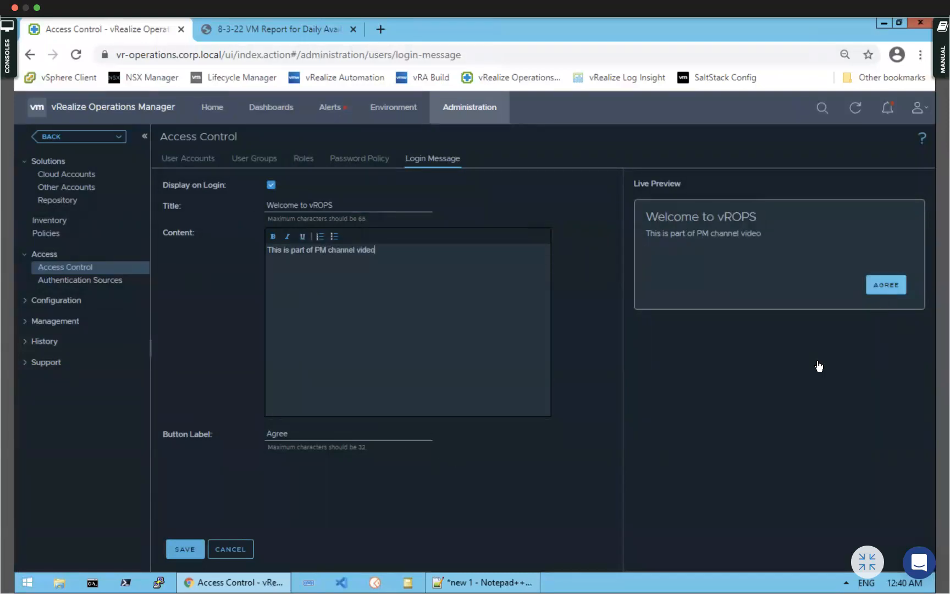
click(194, 551)
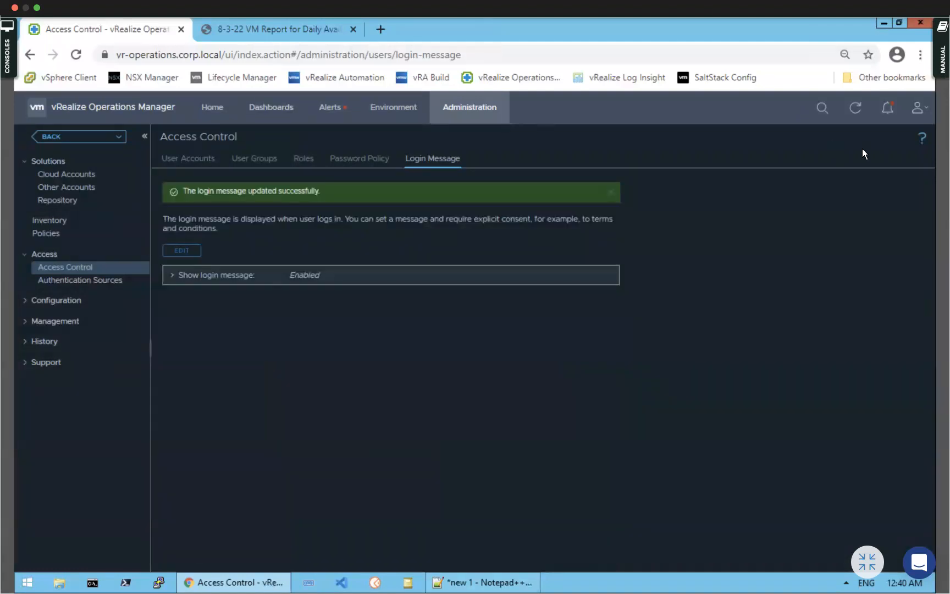
Log out and agree to the Welcome to vROPS login message
click(916, 112)
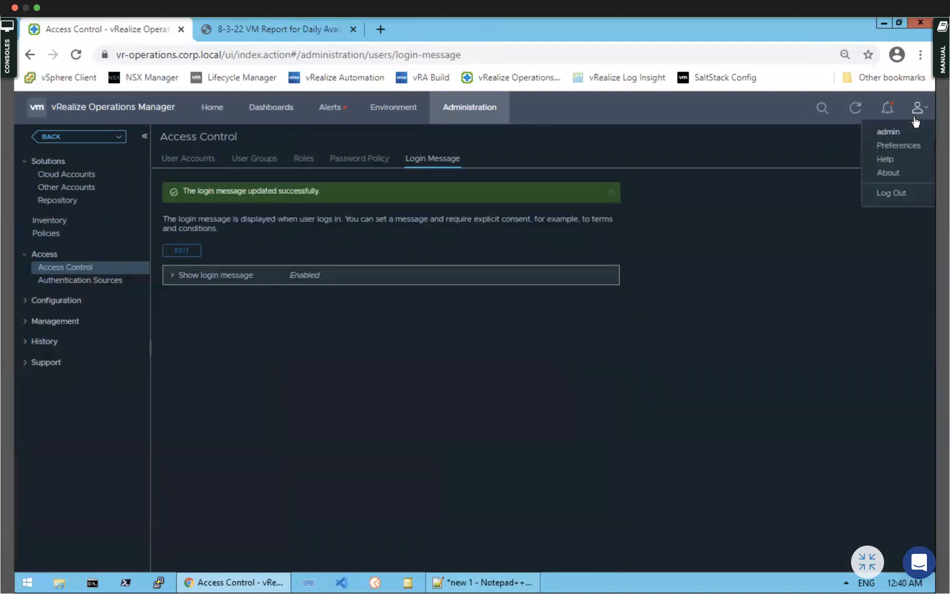
click(894, 192)
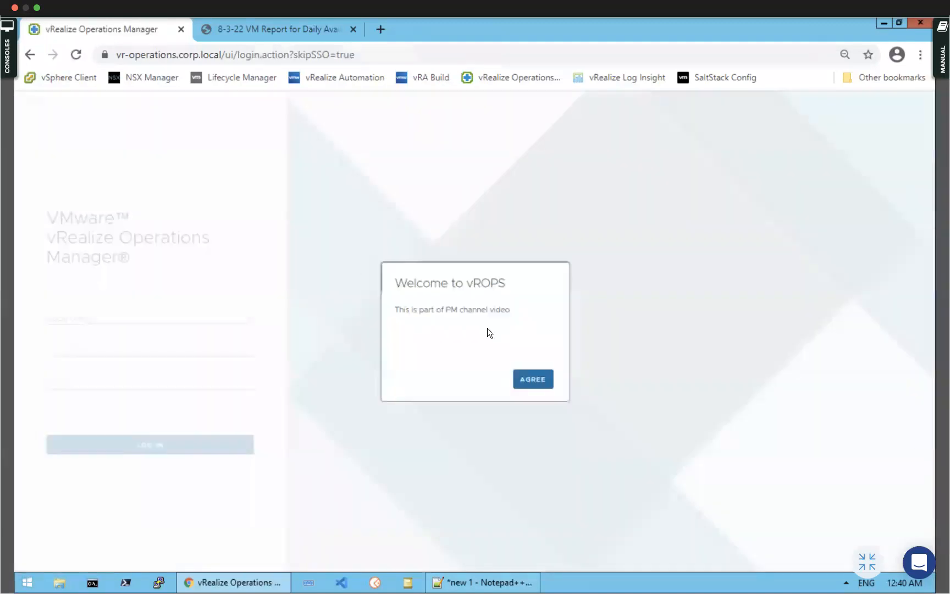
click(539, 384)
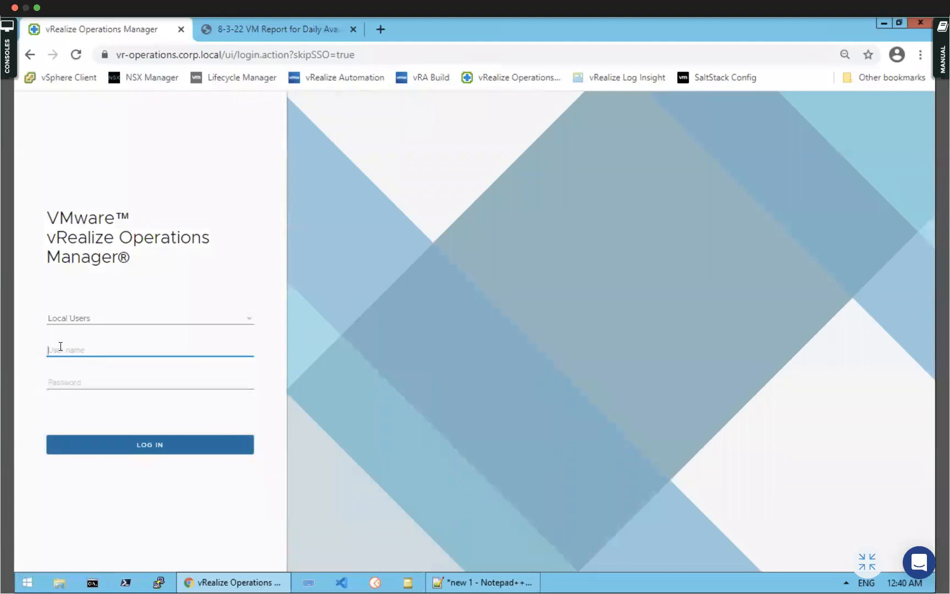
Try signing in with the new user's name and password
click(64, 352)
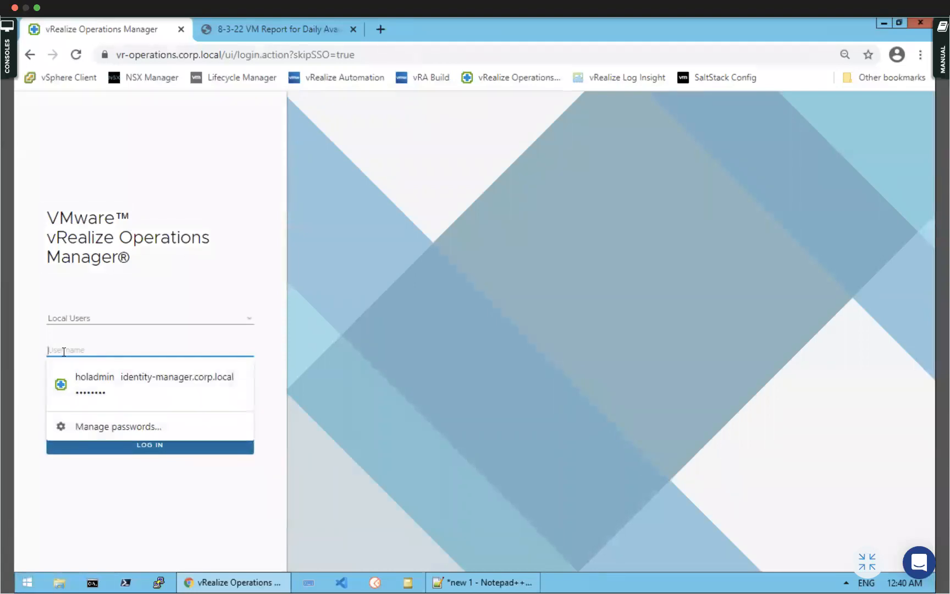
text(PM)
click(66, 381)
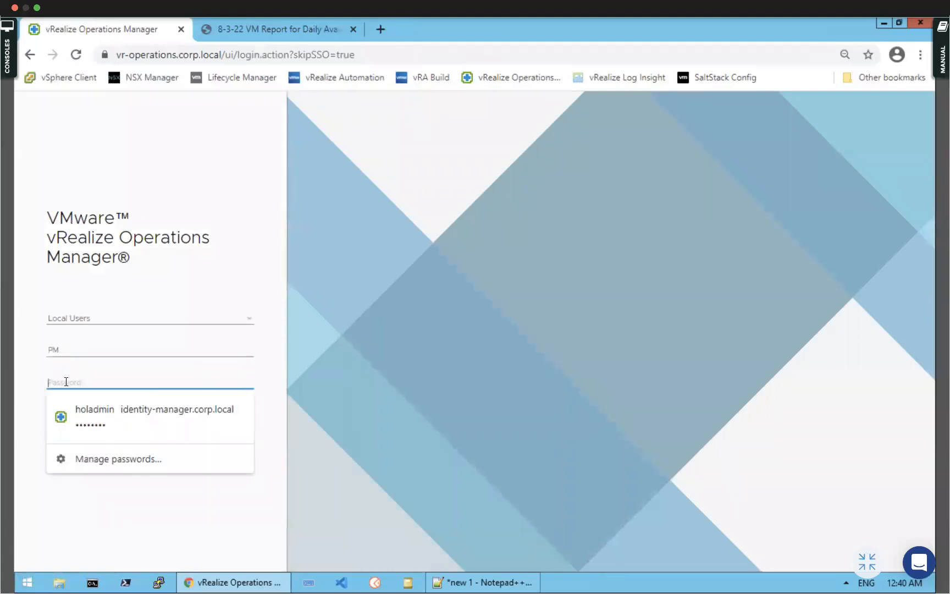
text(VMware1!)
key(Return)
click(208, 489)
click(153, 447)
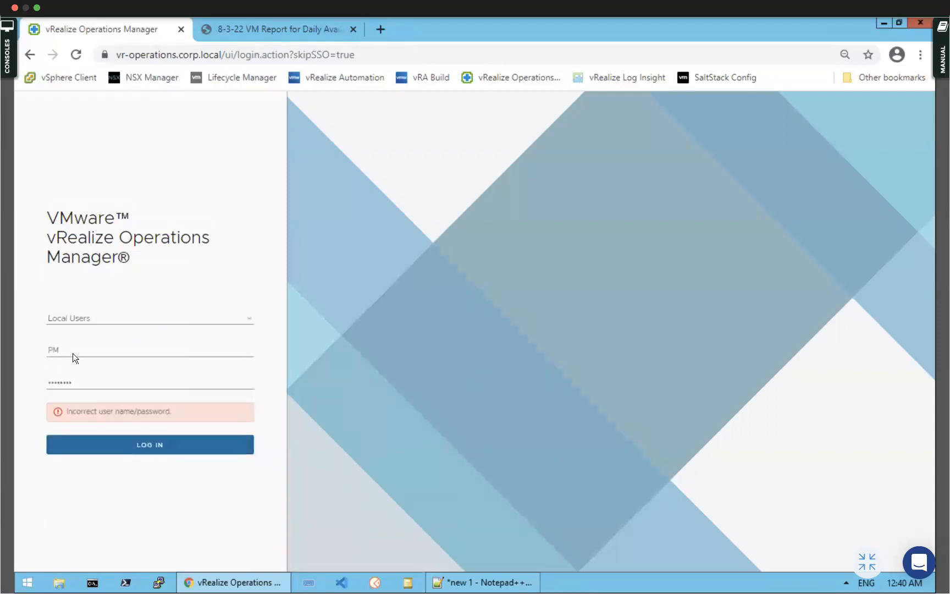
Sign in instead as admin with the administrator password
click(74, 350)
key(BackSpace)
key(BackSpace)
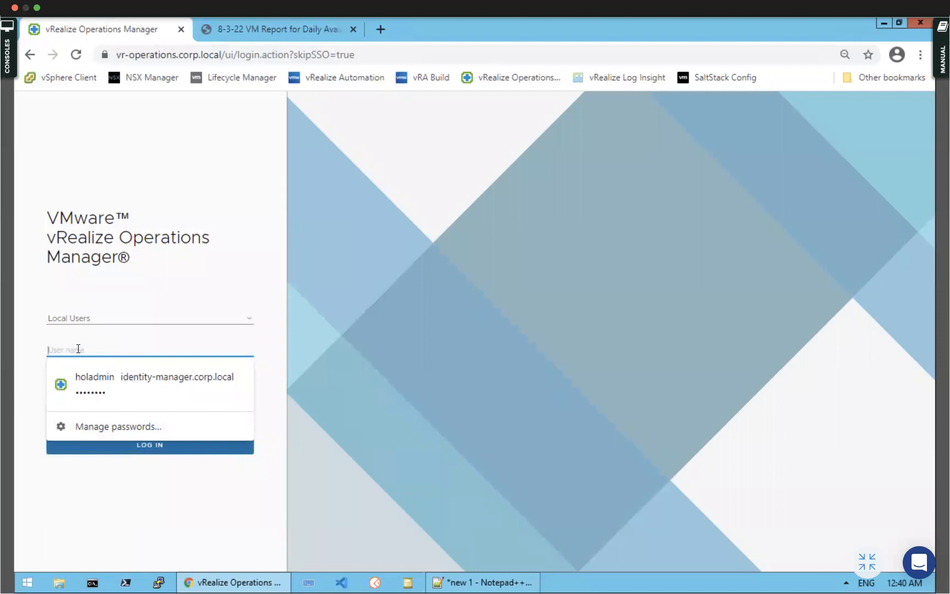
text(admin)
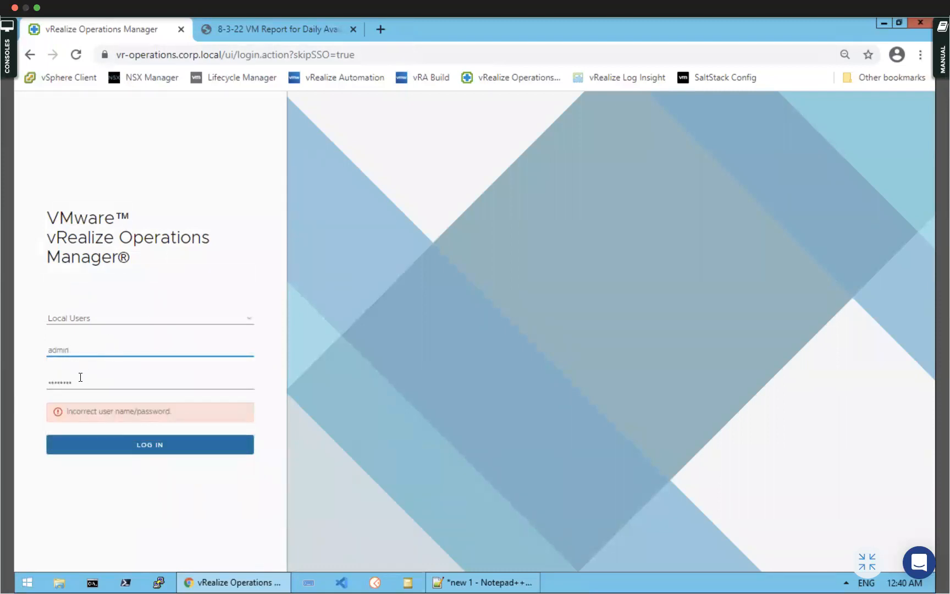
key(Tab)
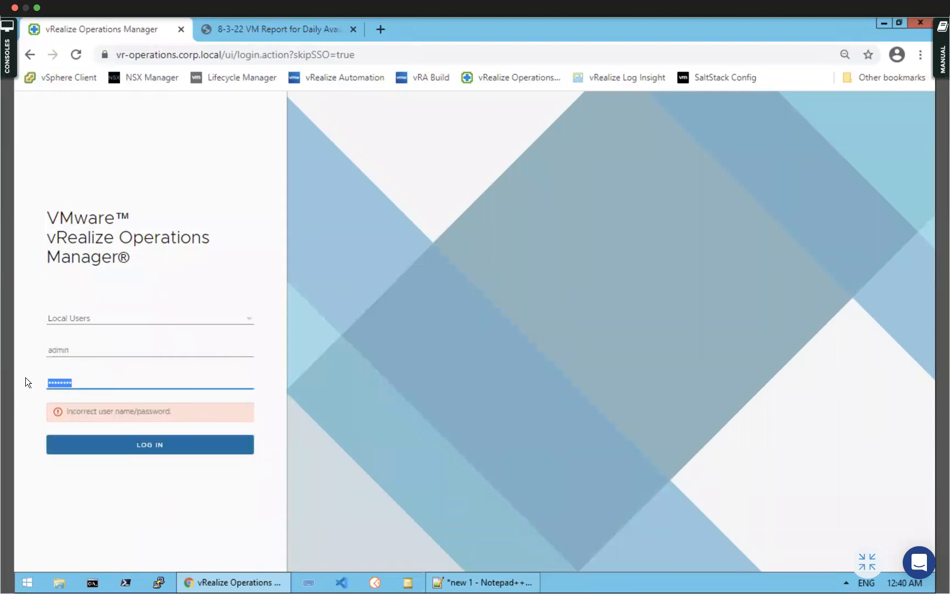
key(BackSpace)
text(VMwar)
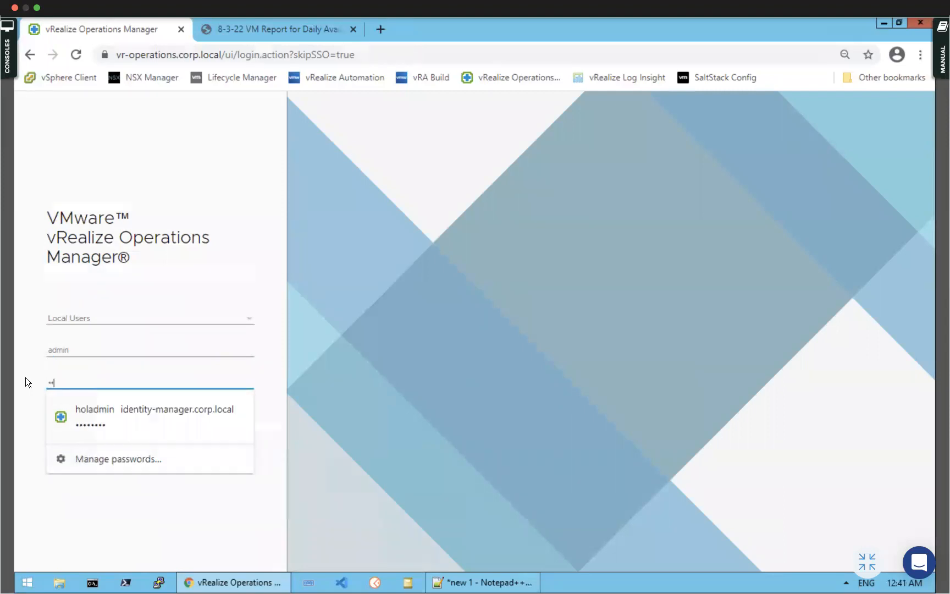
text(e1!)
key(Return)
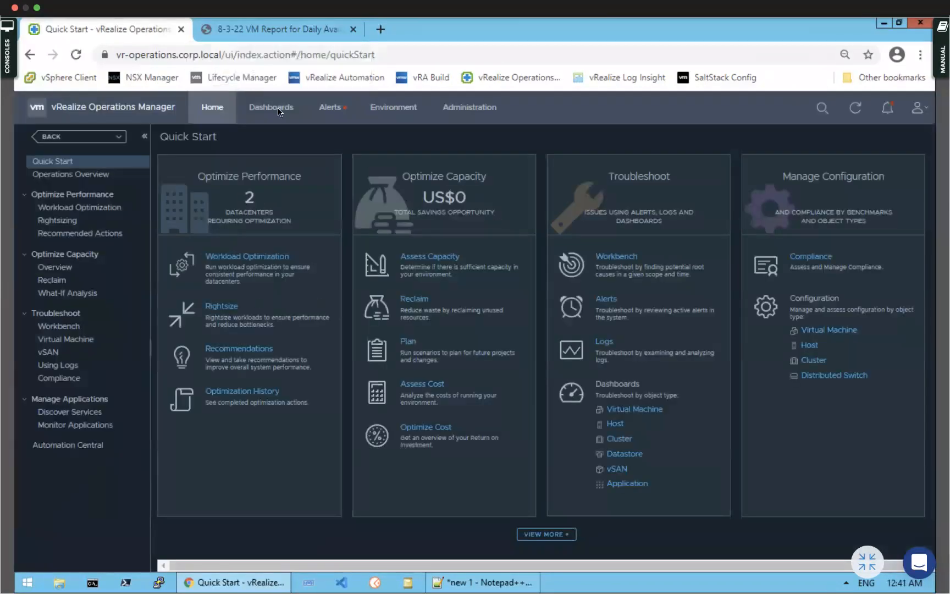
Go to Administration > Access > Access Control
click(328, 110)
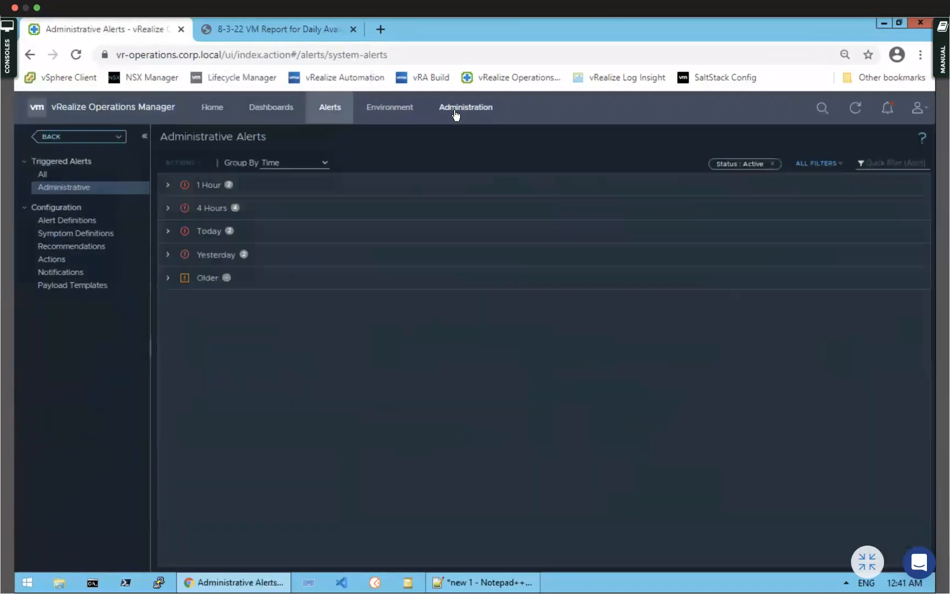
click(454, 113)
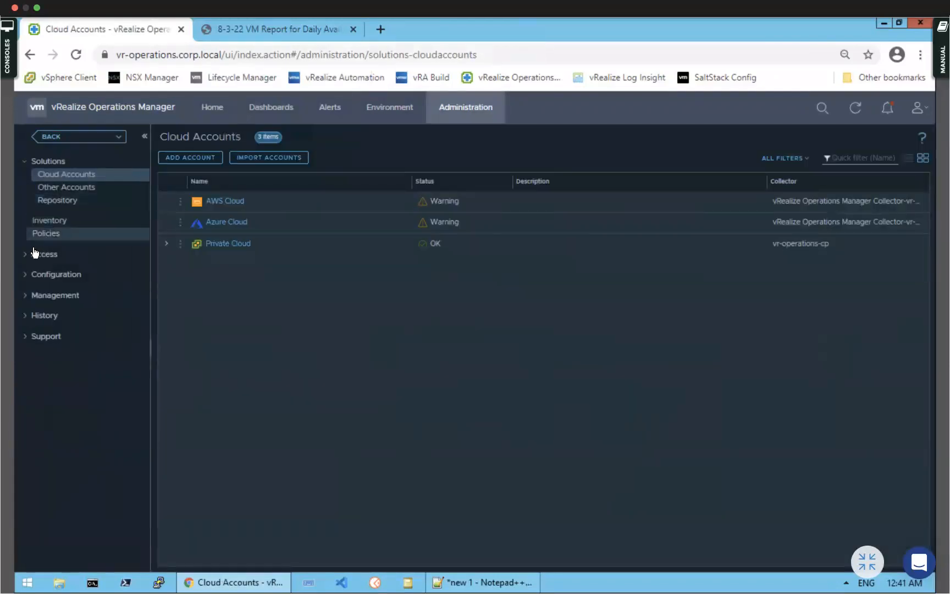
click(26, 254)
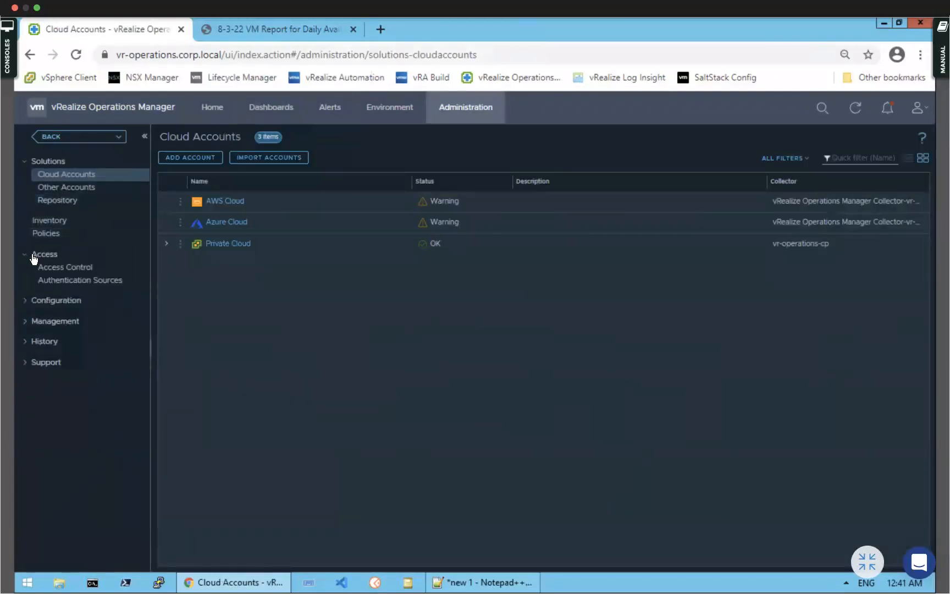
click(64, 268)
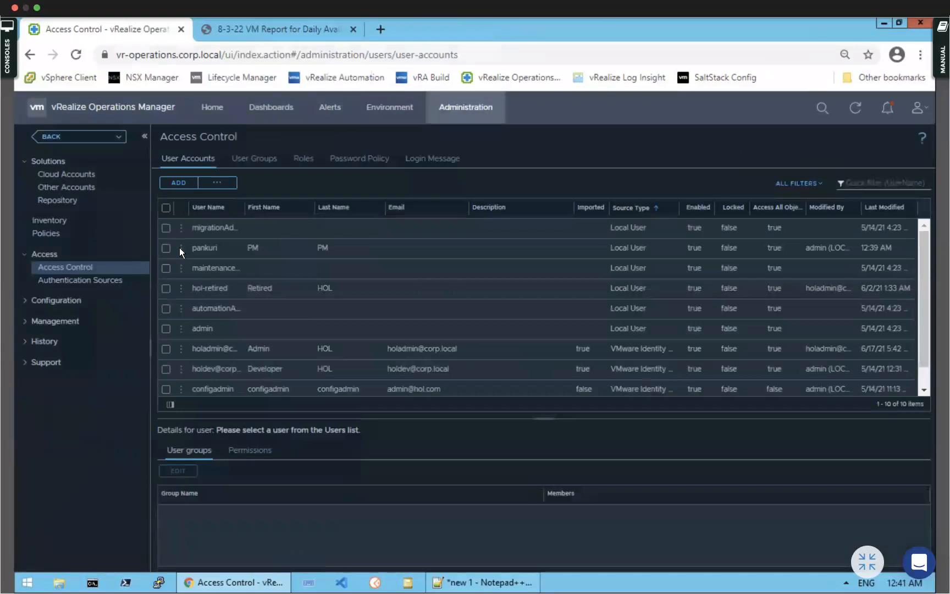
Edit the second user, enter and confirm a new password, and confirm the save
click(181, 248)
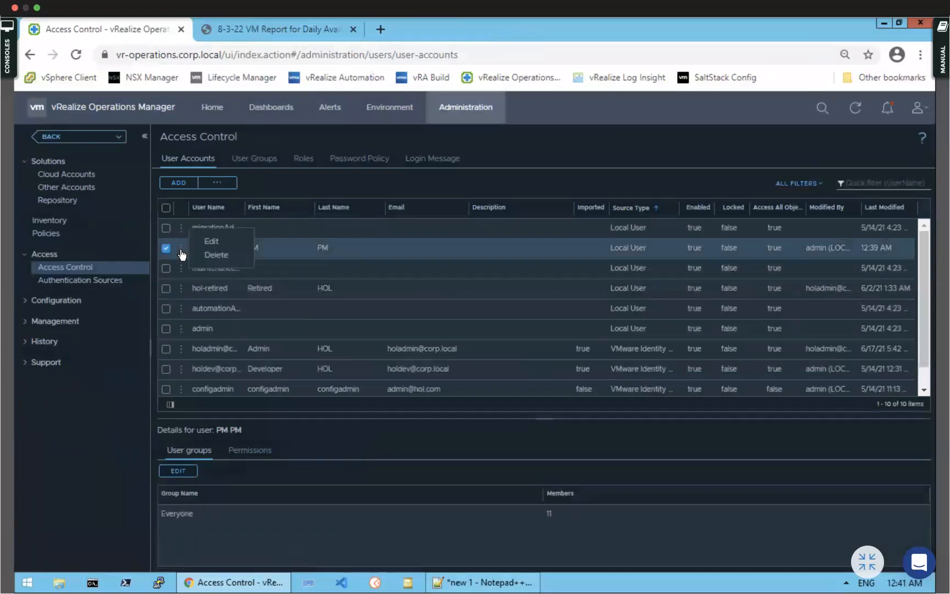
click(220, 241)
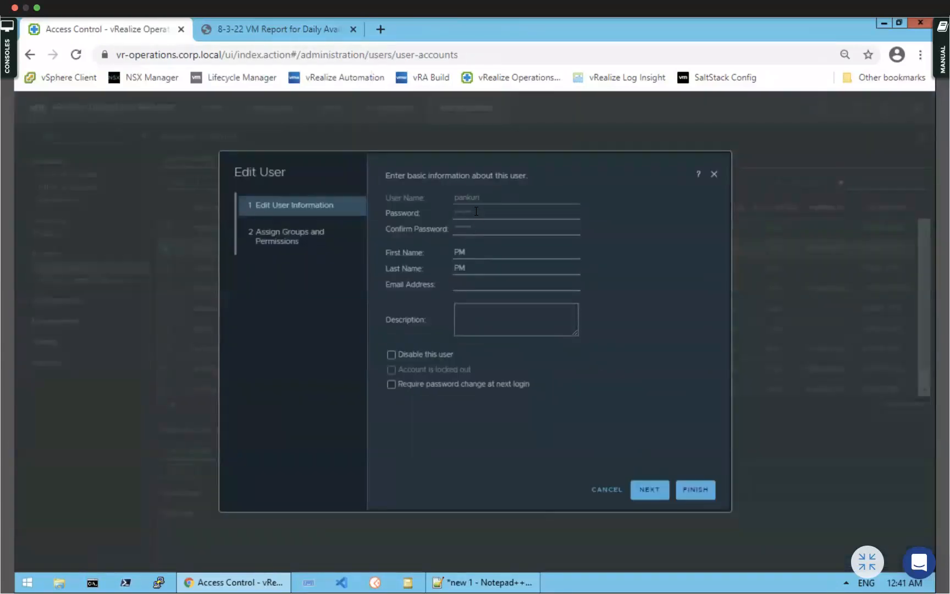
click(477, 212)
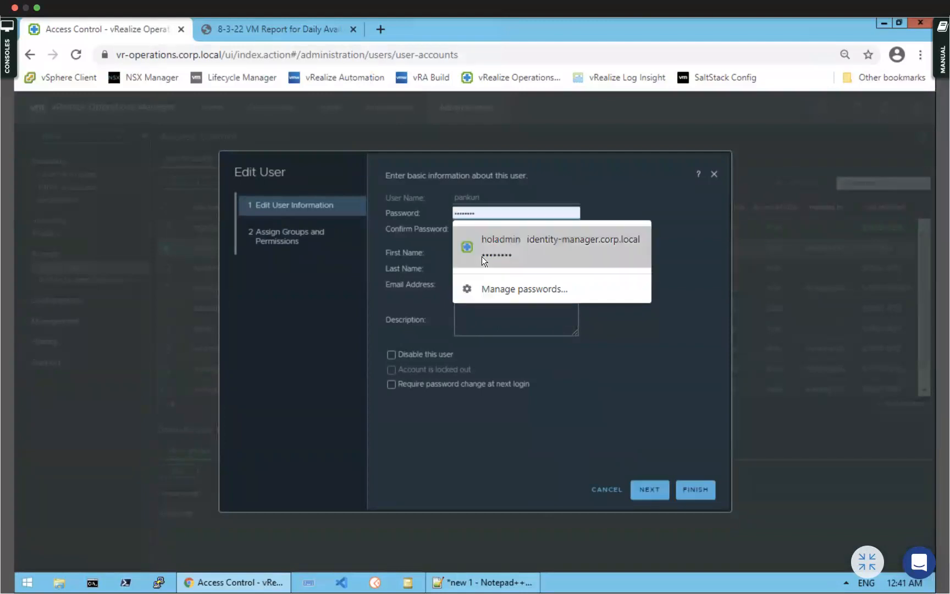
click(482, 256)
click(469, 229)
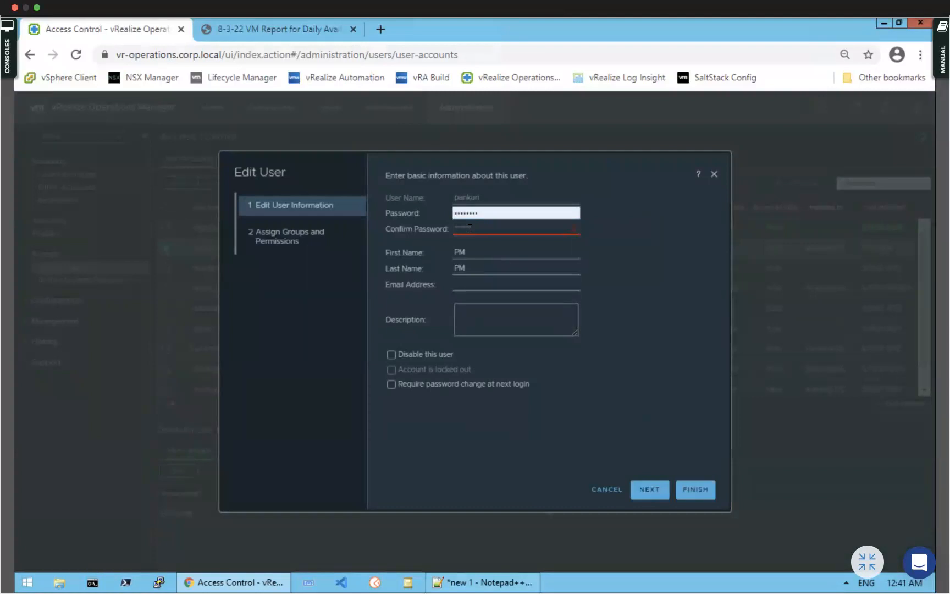
text(VMware1!)
click(695, 489)
click(583, 374)
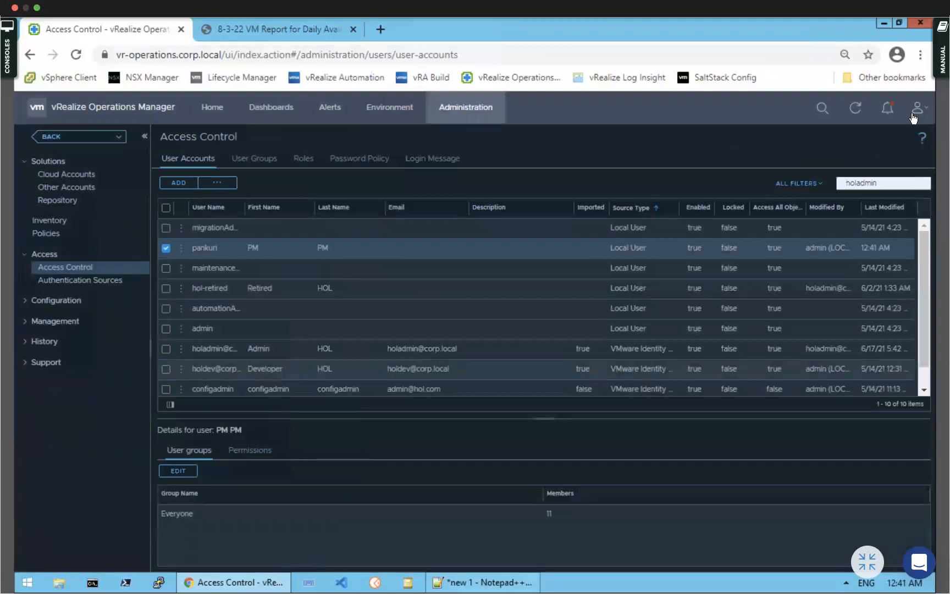
click(918, 110)
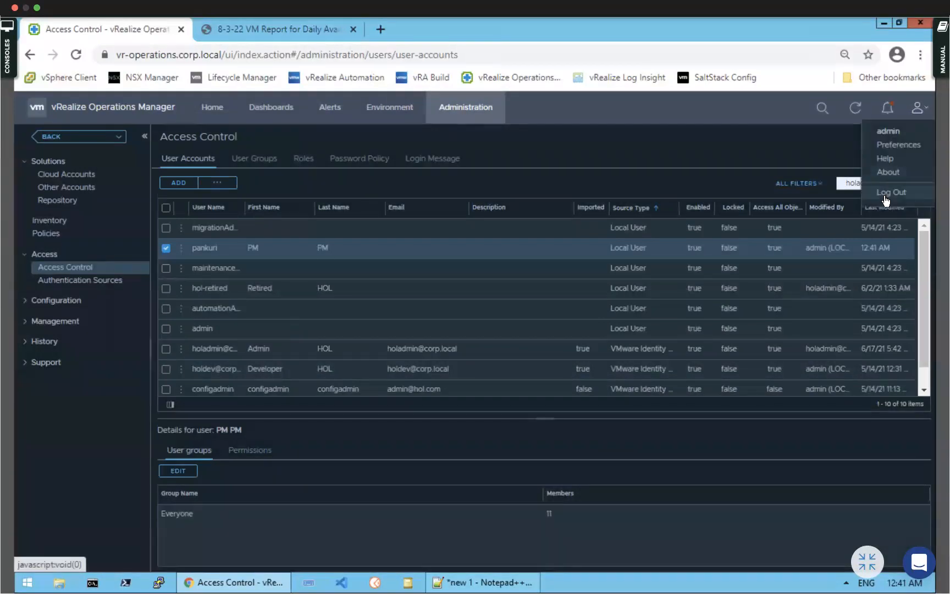
Log out, accept the welcome message, and try signing in with the saved user credentials
click(885, 196)
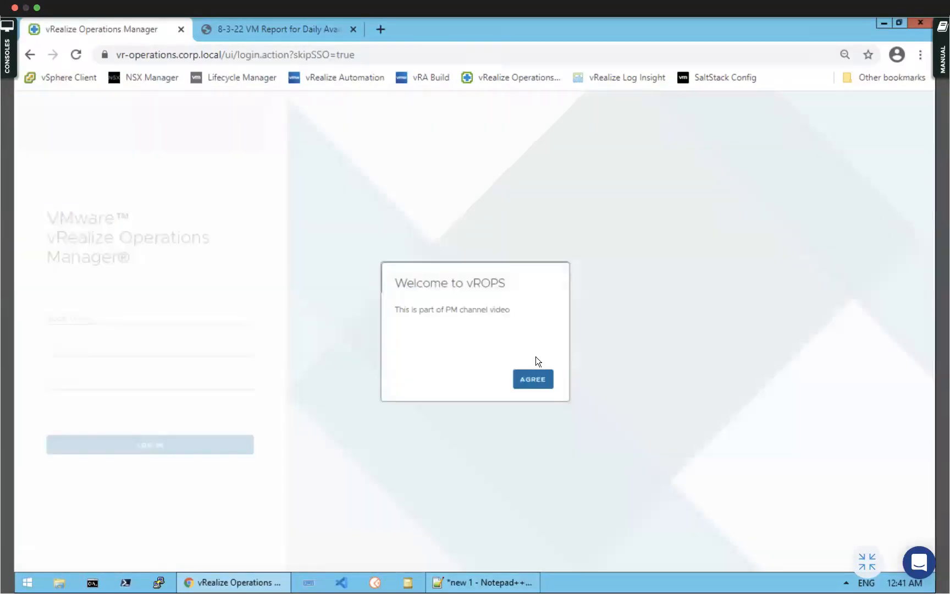
click(527, 381)
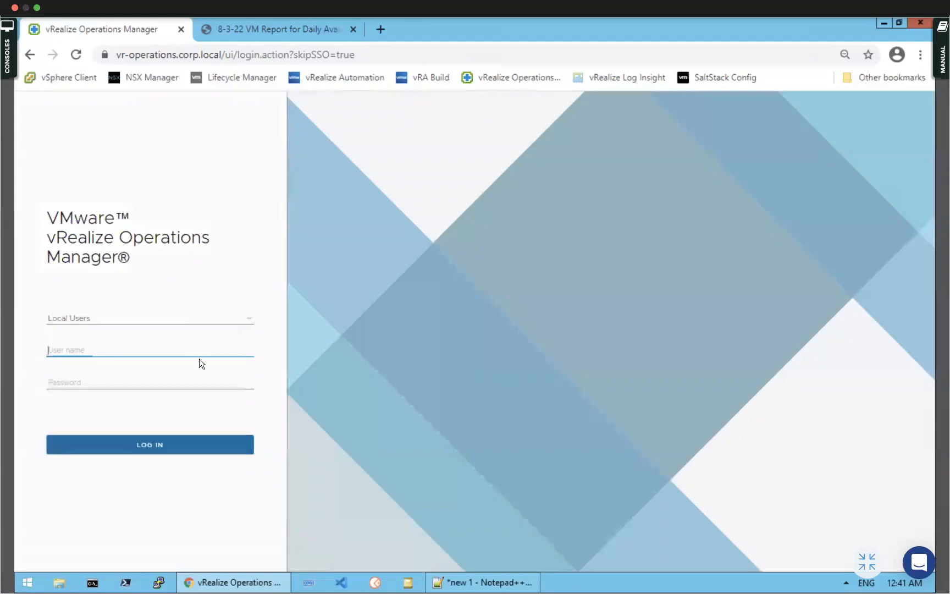
click(69, 347)
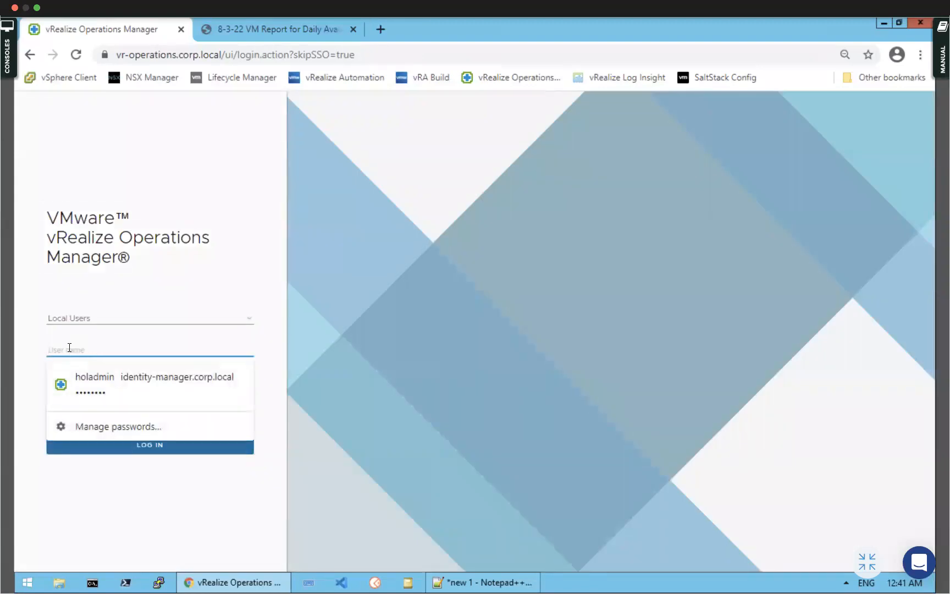
text(PM)
click(57, 381)
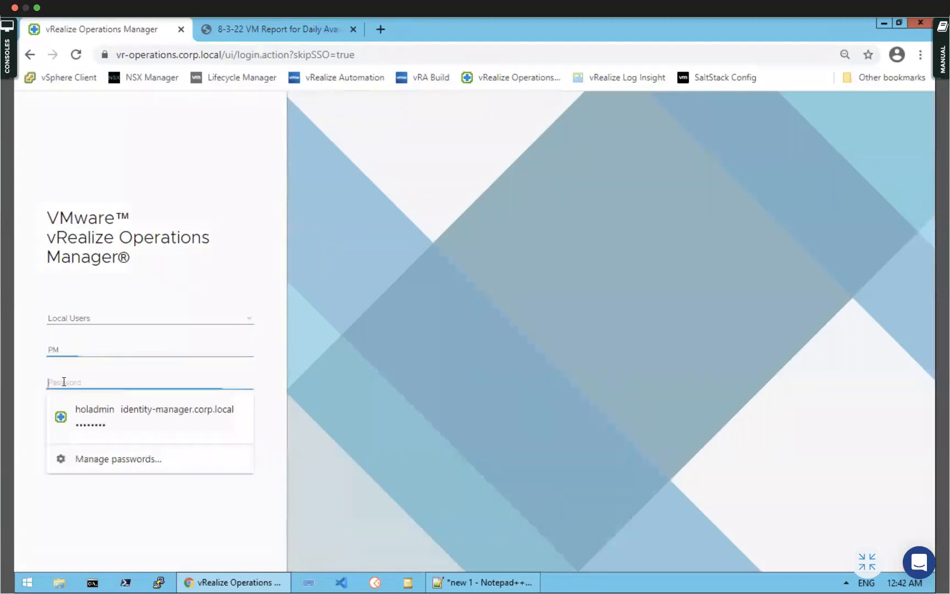
click(73, 427)
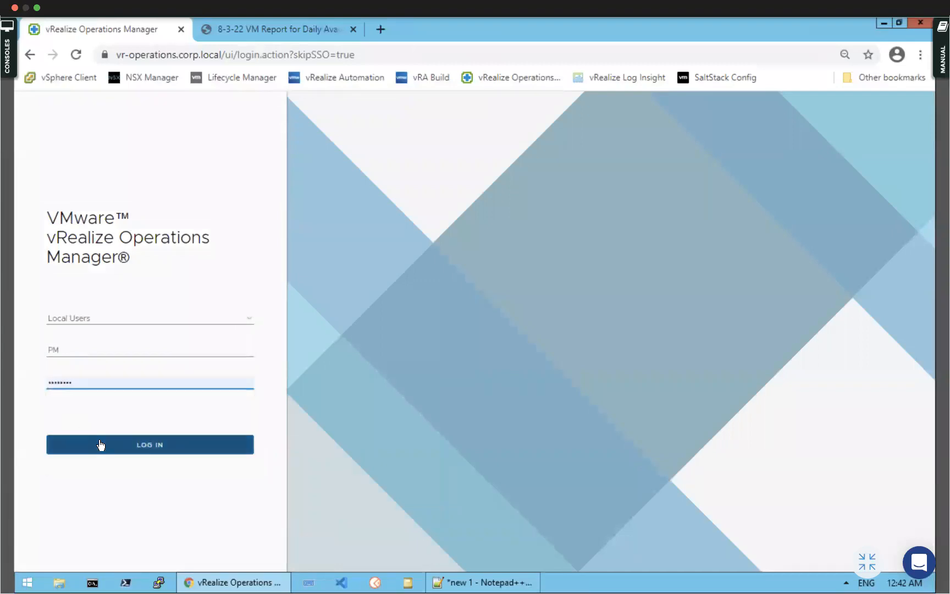
click(99, 444)
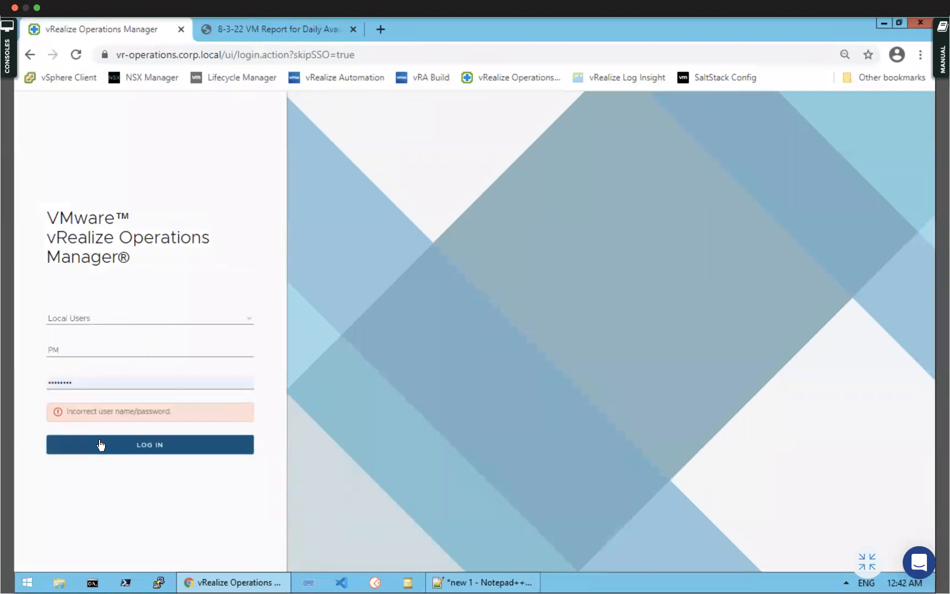
Keep Local Users as the source, change the user name to admin, and log in
click(249, 320)
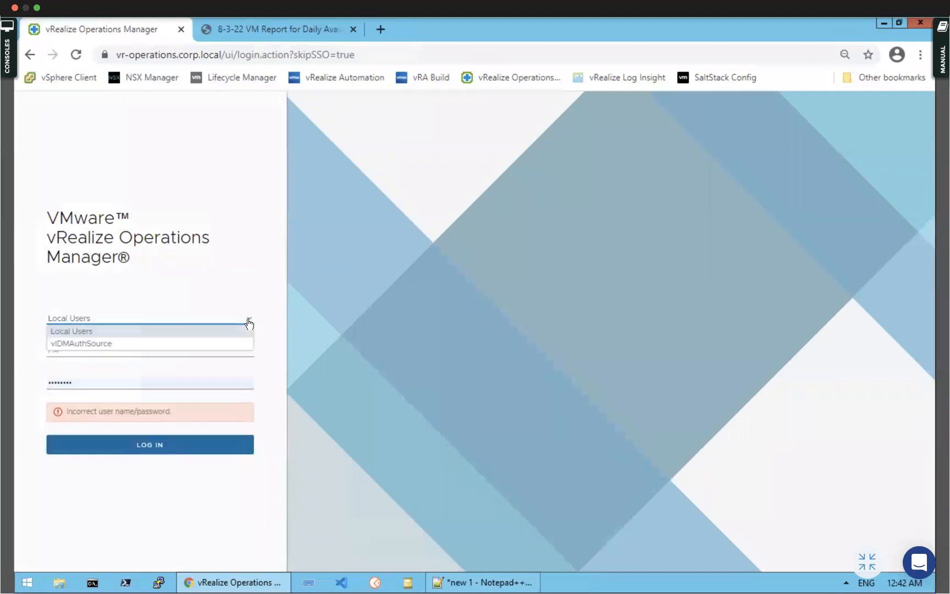
click(249, 323)
click(96, 351)
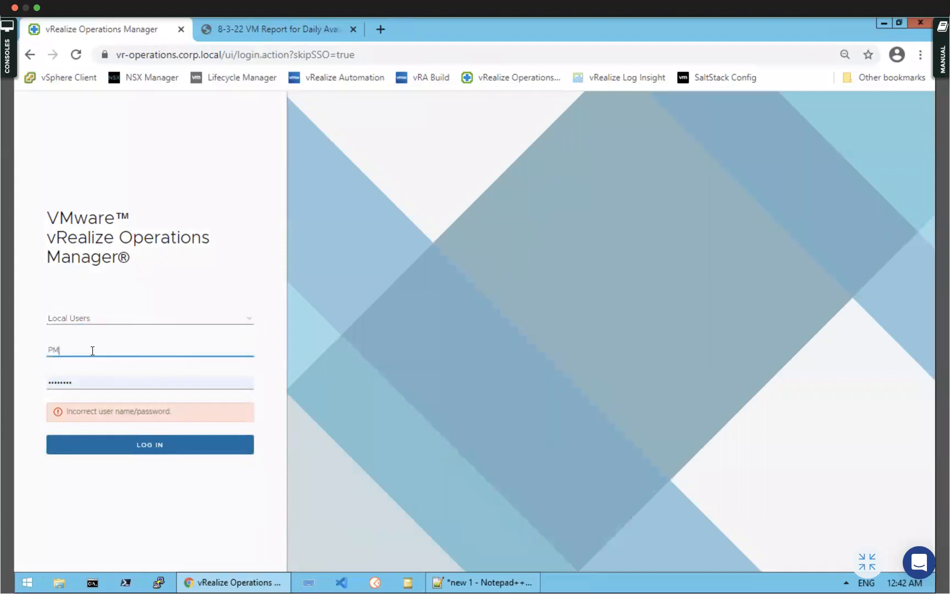
key(BackSpace)
key(BackSpace)
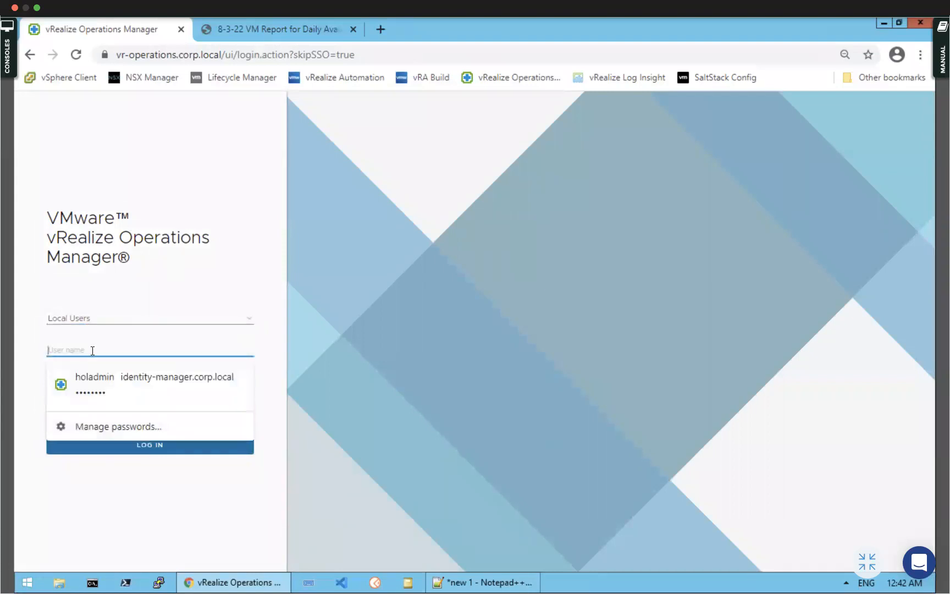
text(admin)
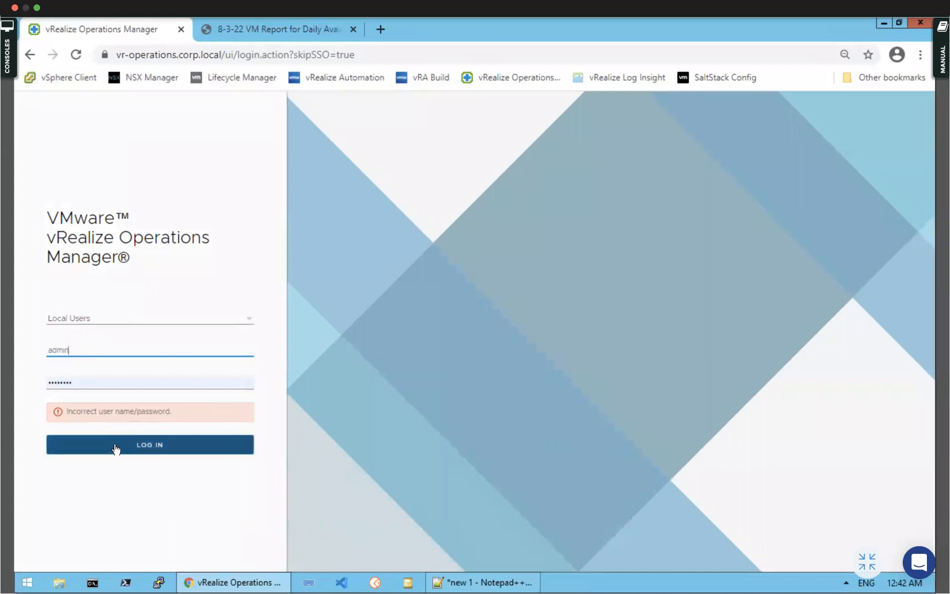
click(116, 448)
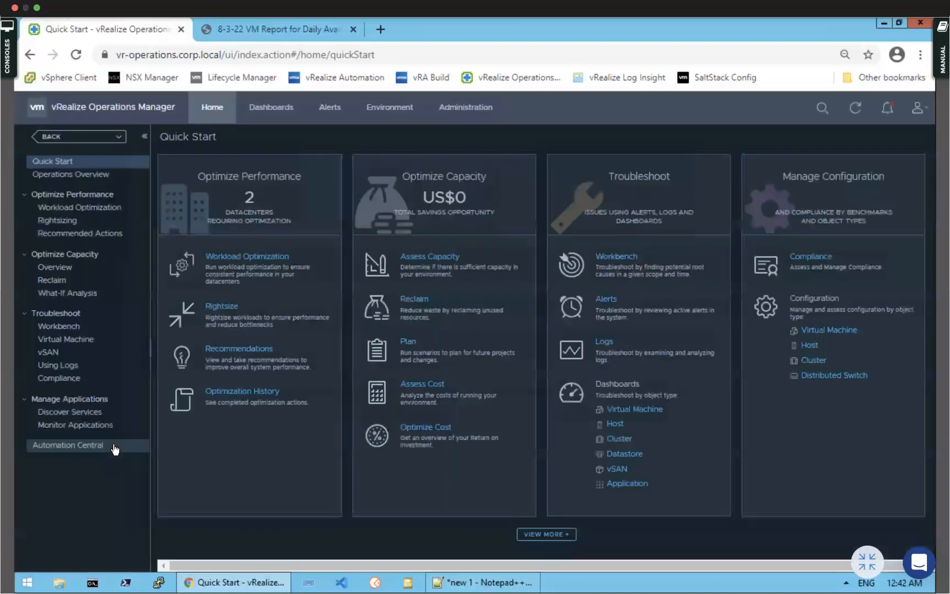
Open Administration and show the Access Control user accounts
click(273, 108)
click(466, 108)
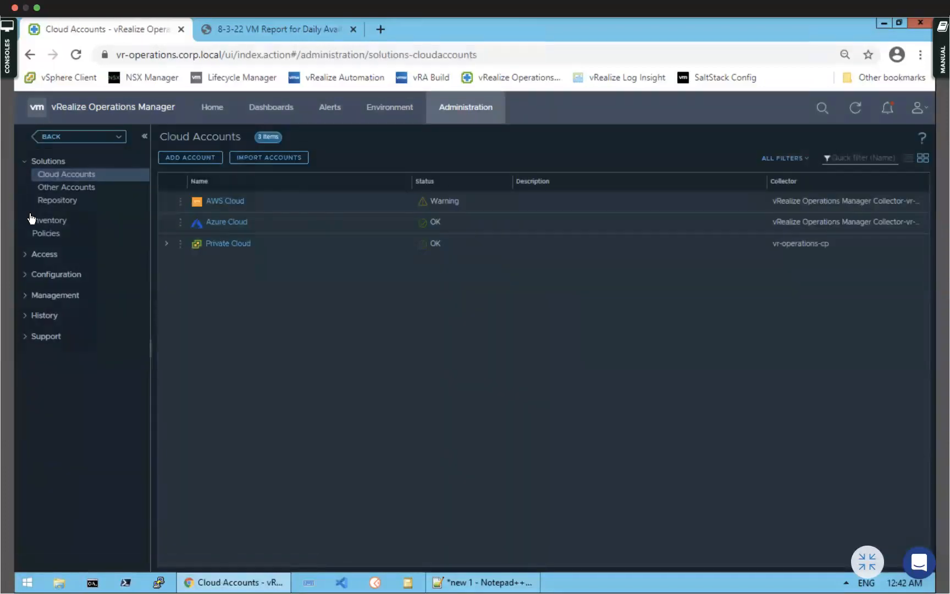
click(24, 255)
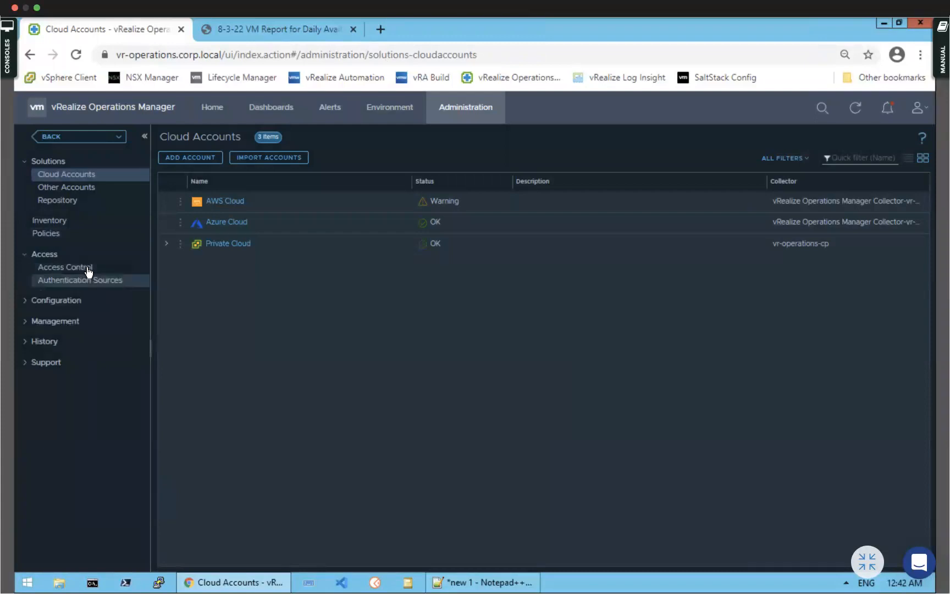
click(87, 267)
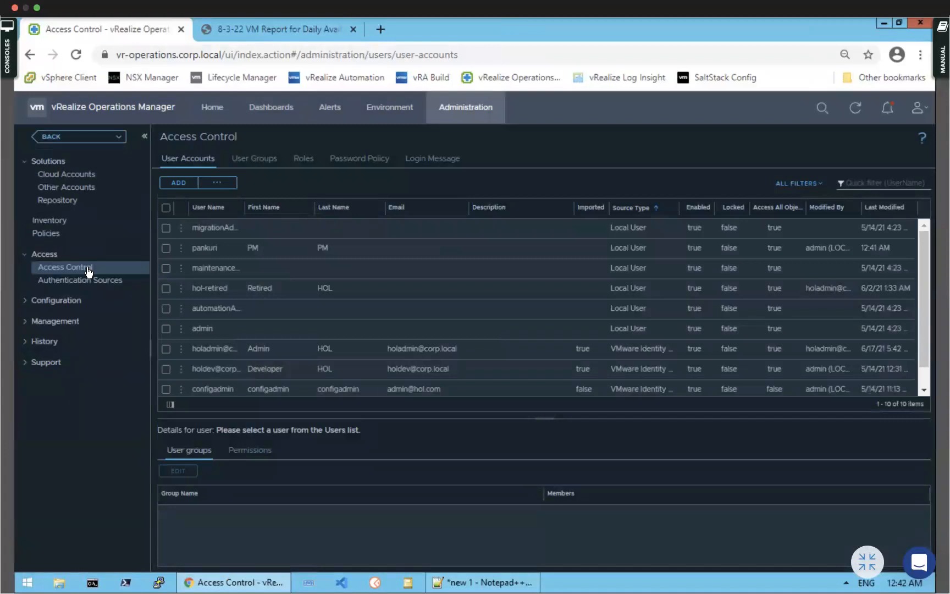
Open Configuration > Group Types, preview adding a group type, and cancel
click(28, 305)
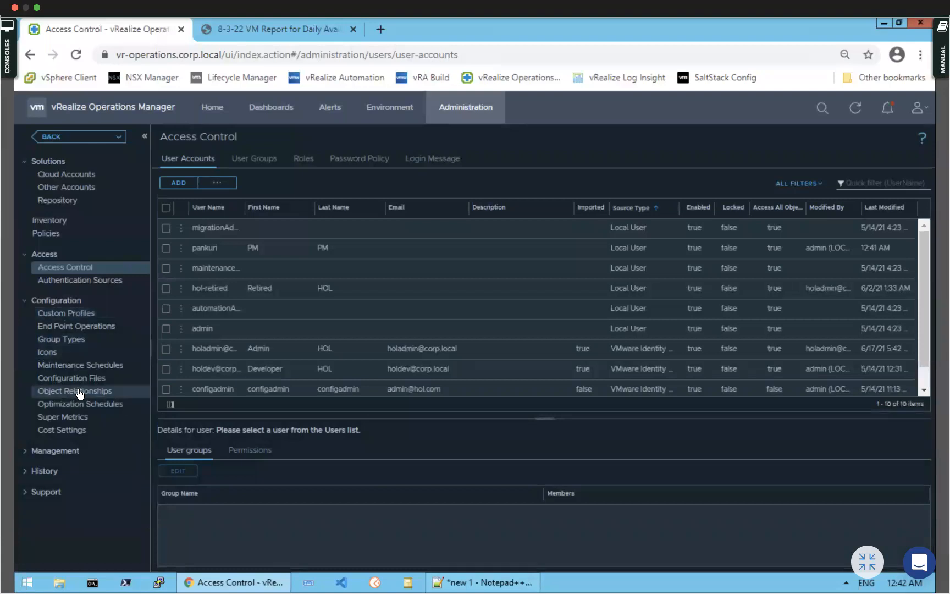
click(70, 343)
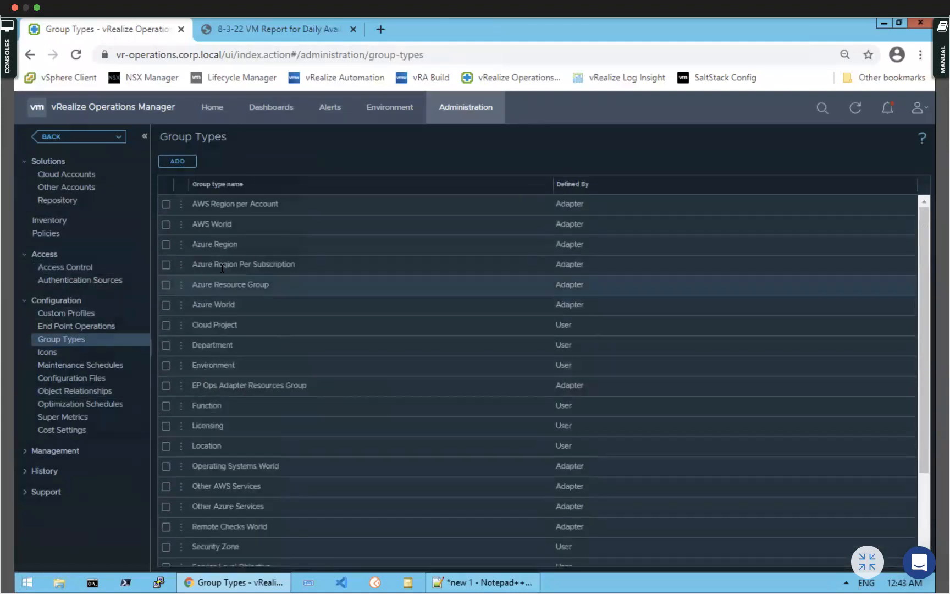
click(176, 163)
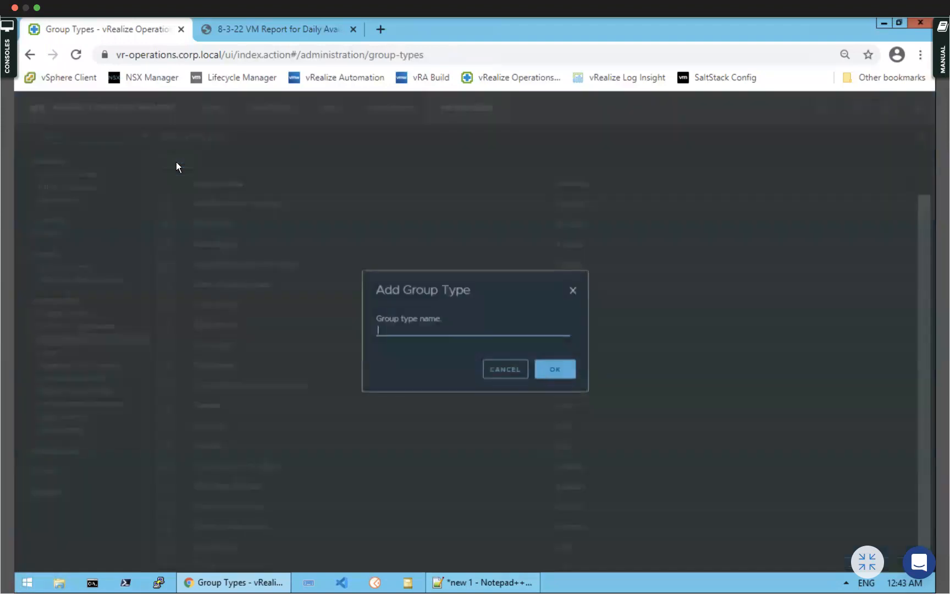
click(504, 374)
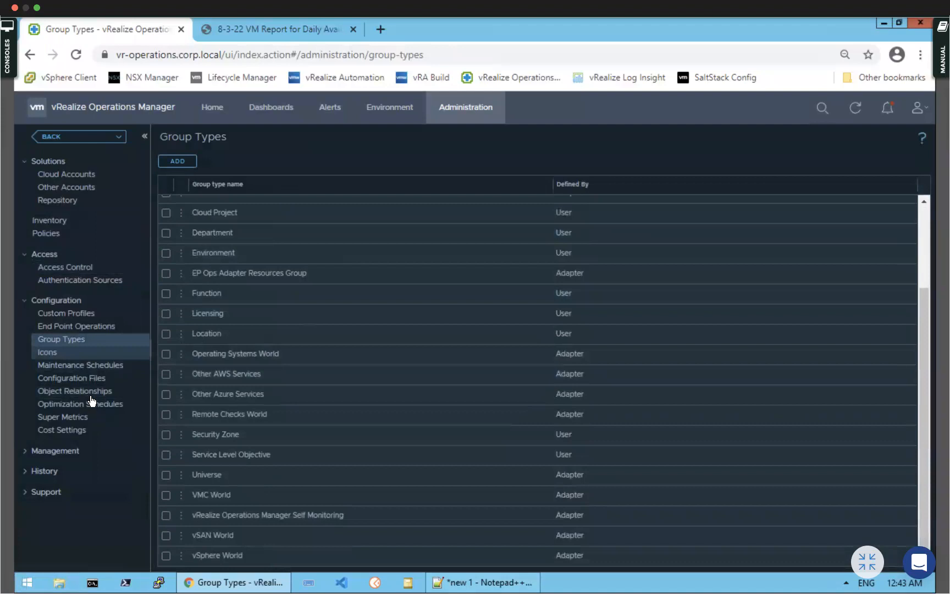
Open Maintenance Schedules, preview the new schedule form, and cancel without saving
click(81, 371)
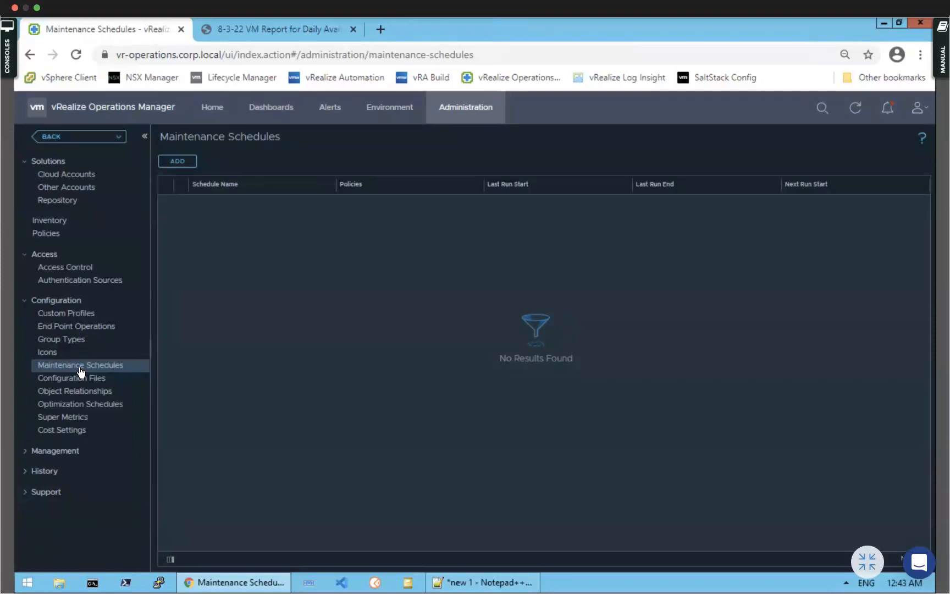
click(187, 161)
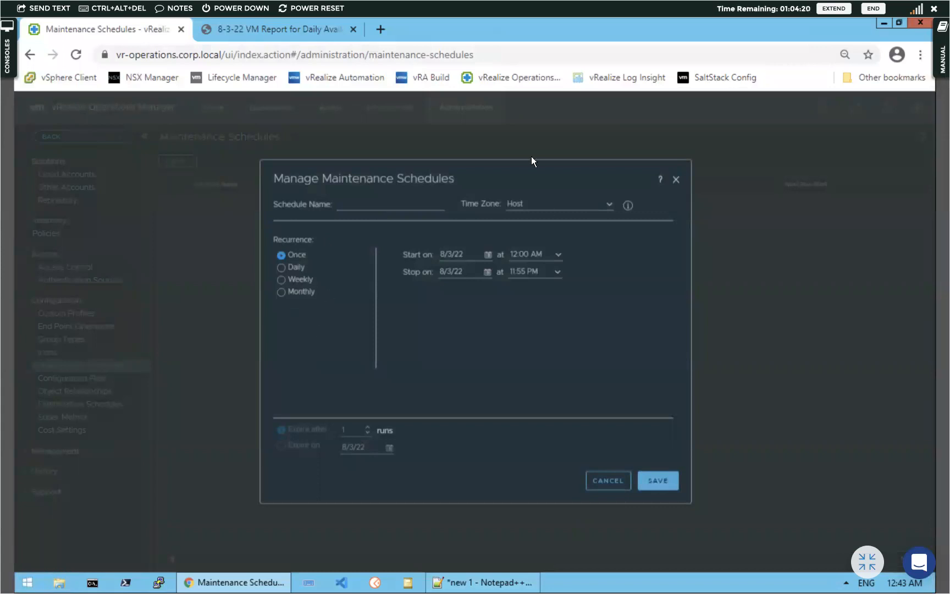
click(602, 484)
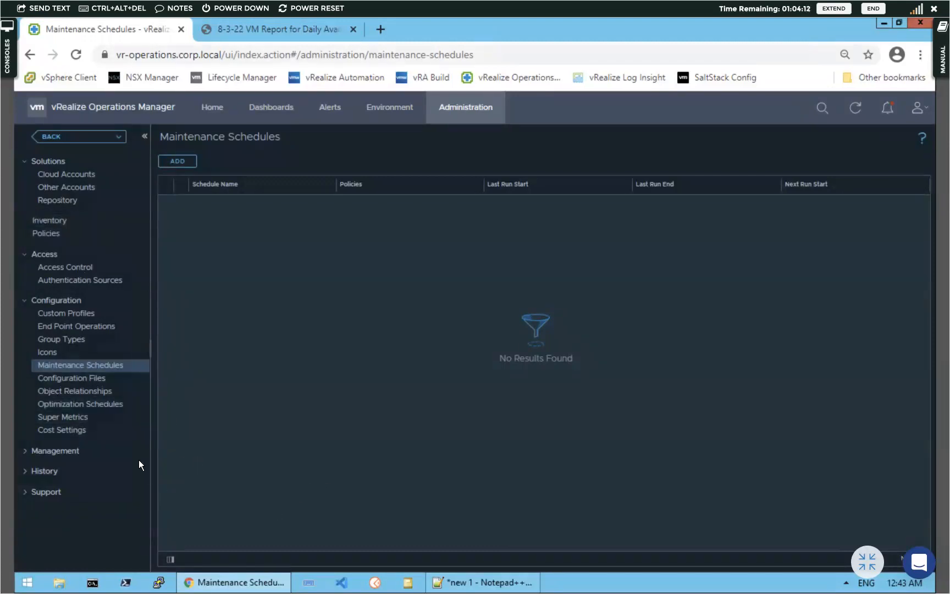
Confirm the cluster is online in Cluster Management, then view Outbound Settings' two plugin instances
click(24, 454)
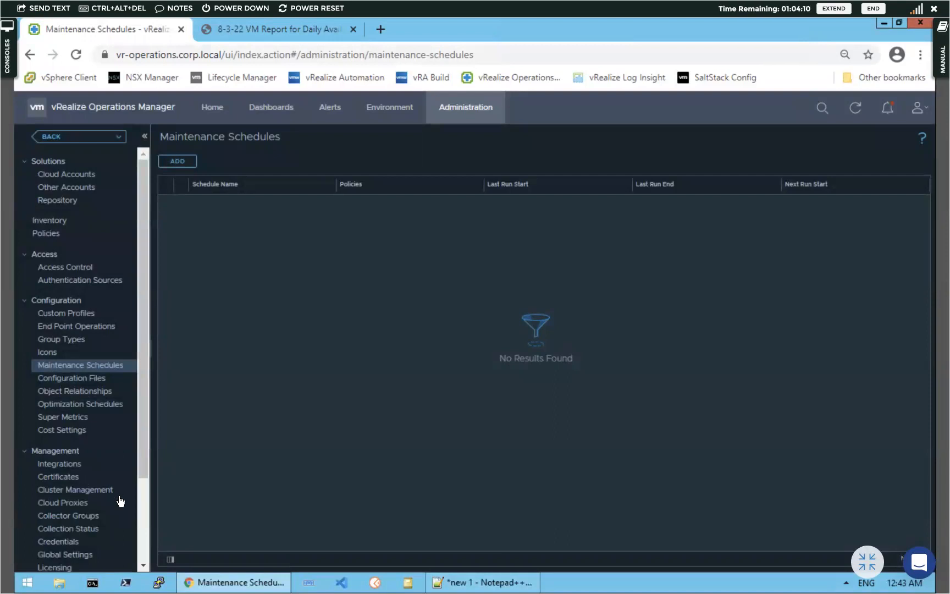
scroll(107, 503, down, 3)
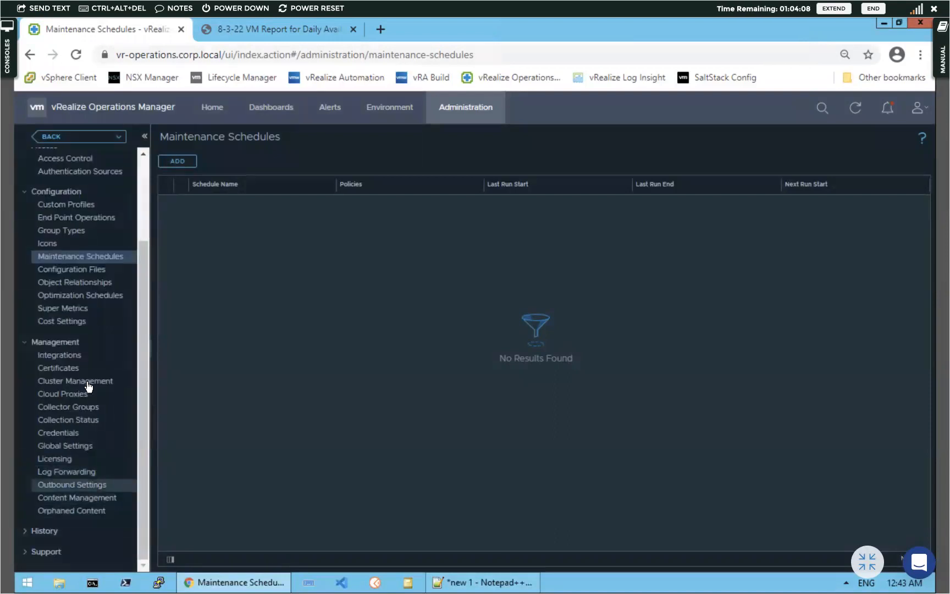
click(89, 386)
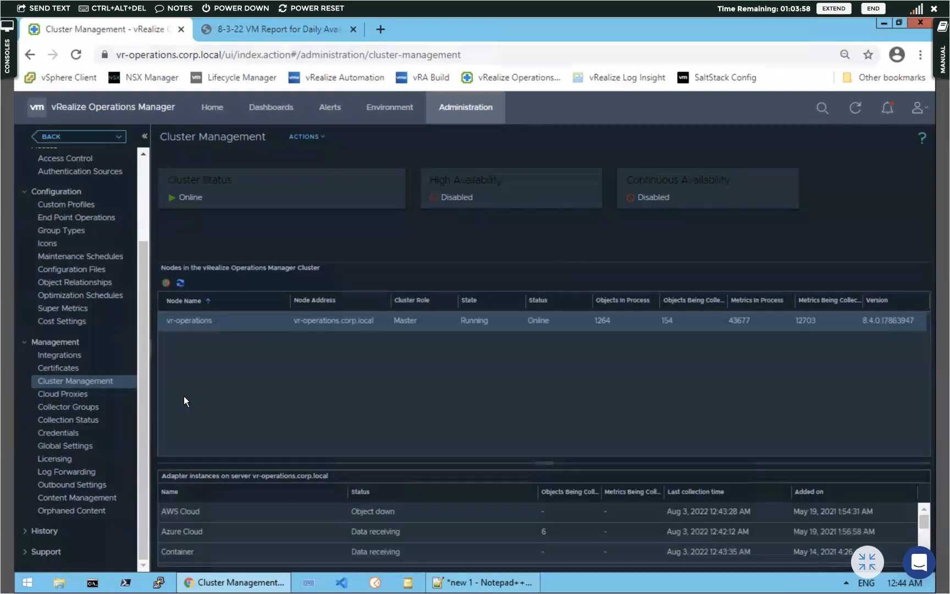
click(56, 486)
scroll(57, 489, up, 3)
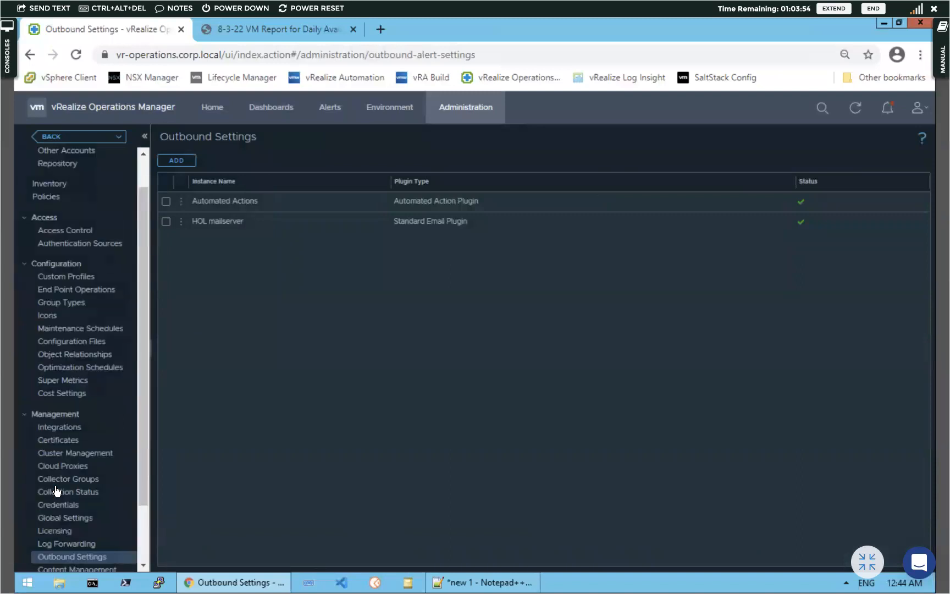
scroll(57, 489, down, 1)
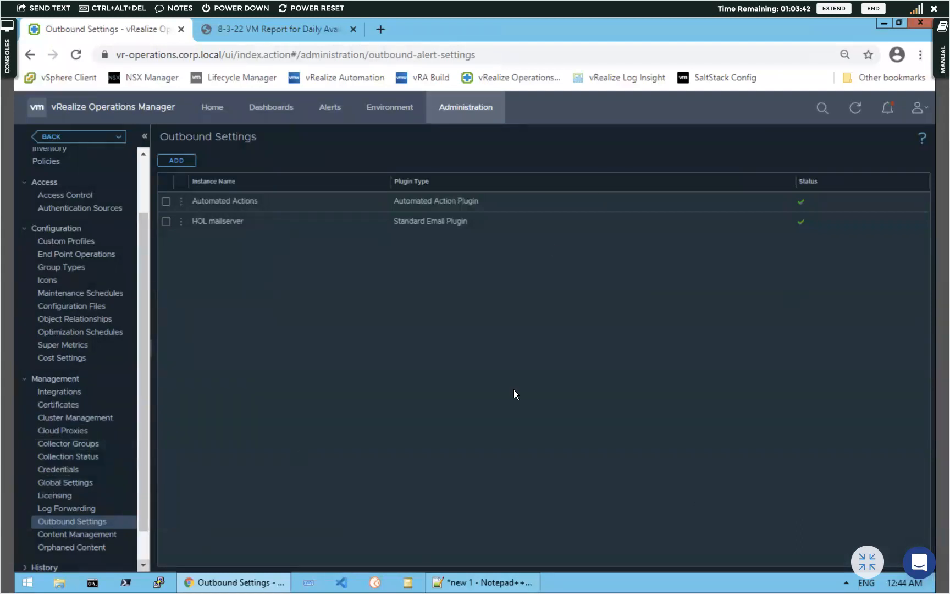
Open History > Recent Tasks
scroll(58, 503, down, 1)
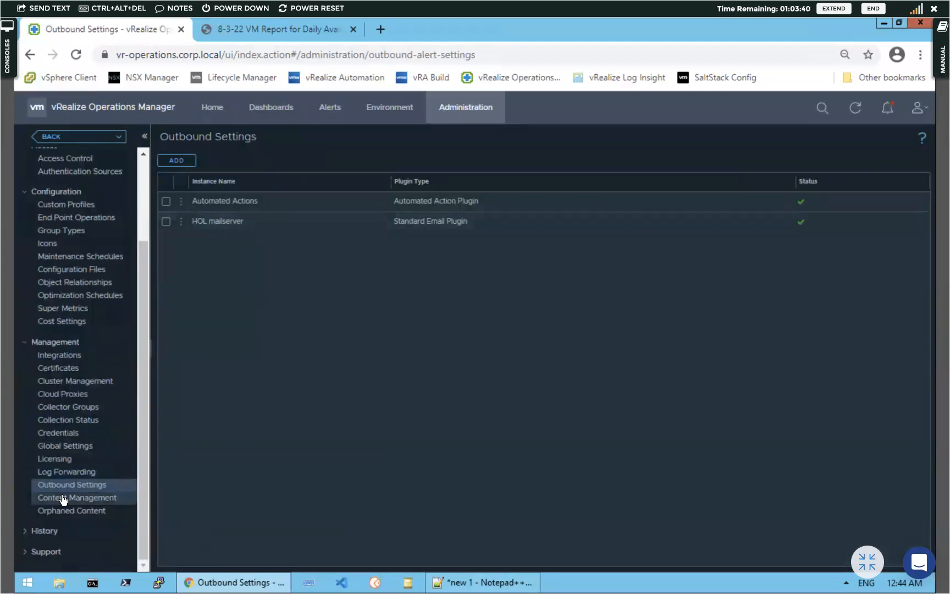
click(23, 530)
scroll(80, 491, down, 1)
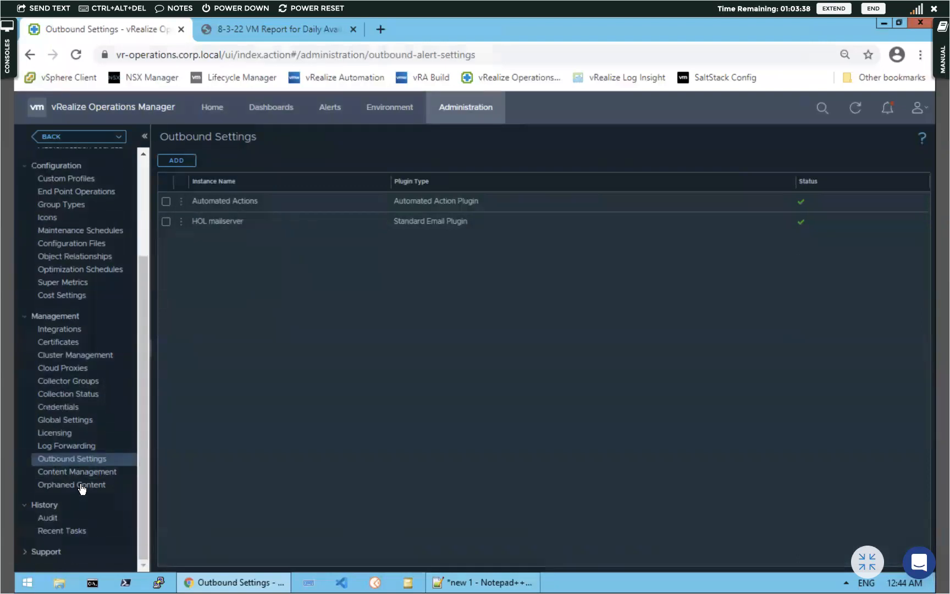
click(55, 537)
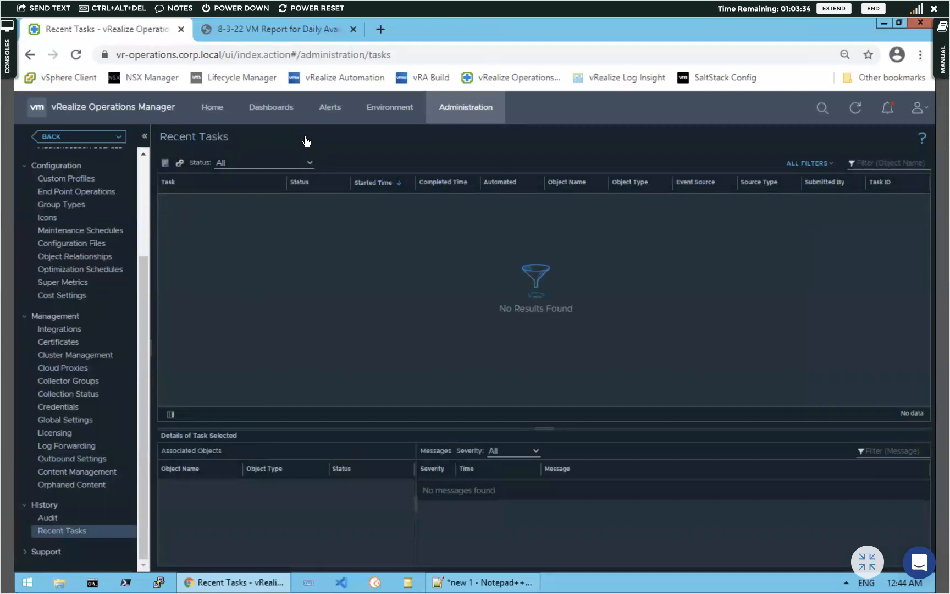
Filter recent tasks to completed ones and keep task purging at 14 days
click(303, 164)
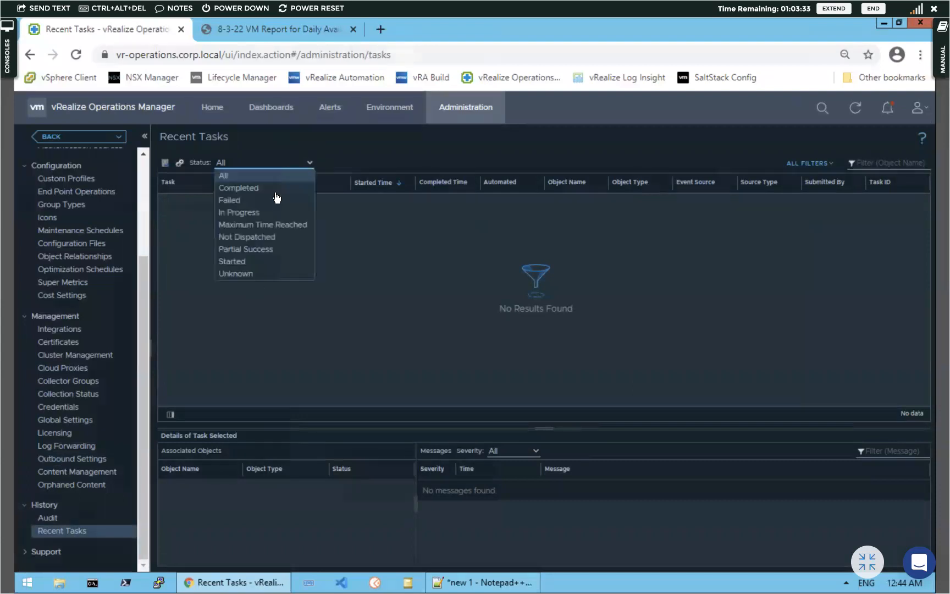
click(245, 190)
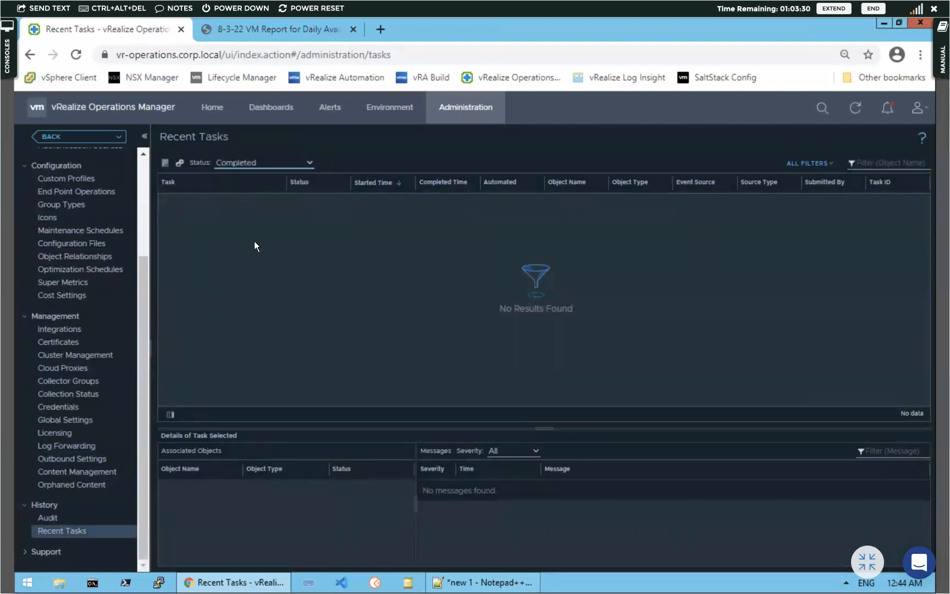
click(181, 163)
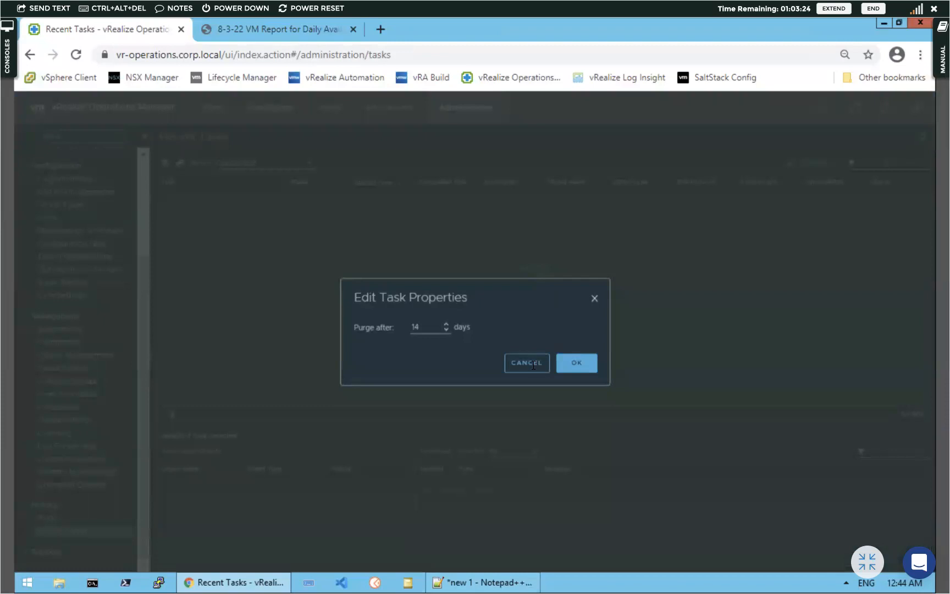
click(581, 368)
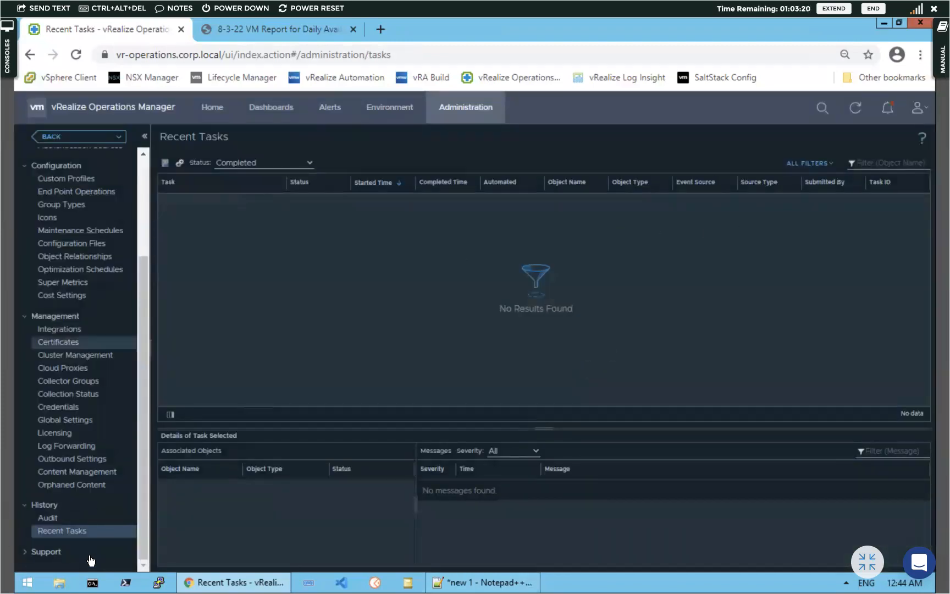
Open Support Bundles, then the Logs page listing MASTER and REMOTE_COLLECTOR log folders
click(25, 553)
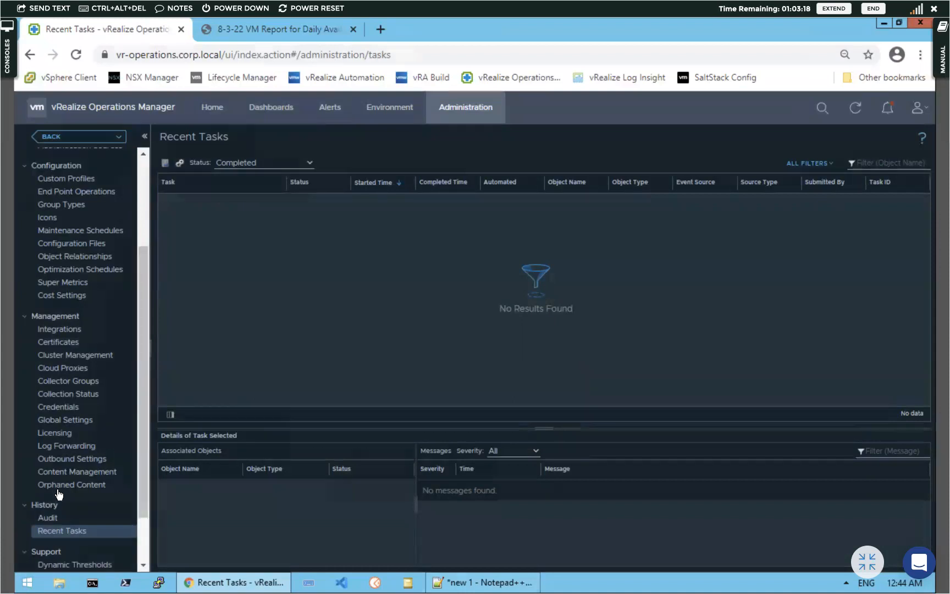
scroll(60, 496, down, 2)
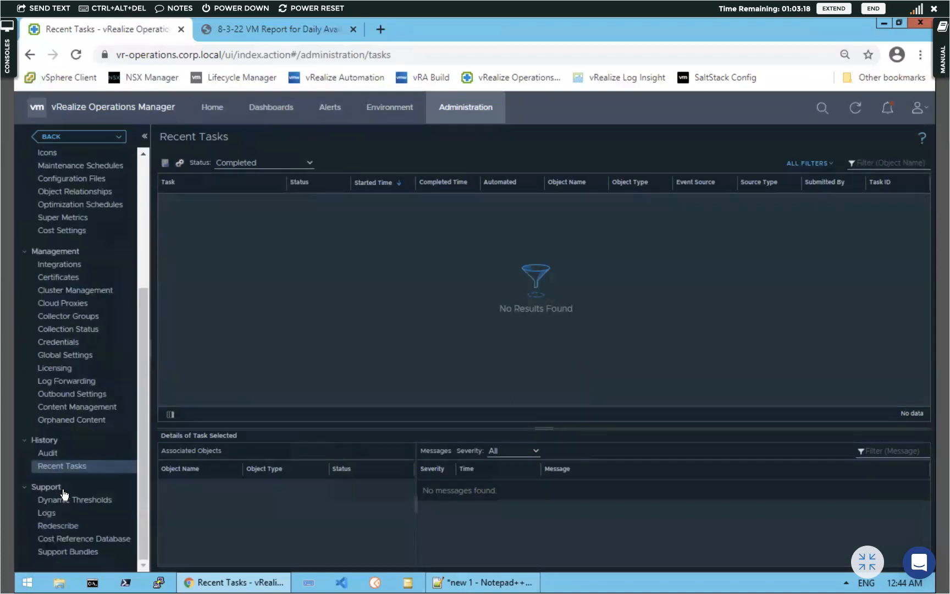
click(67, 552)
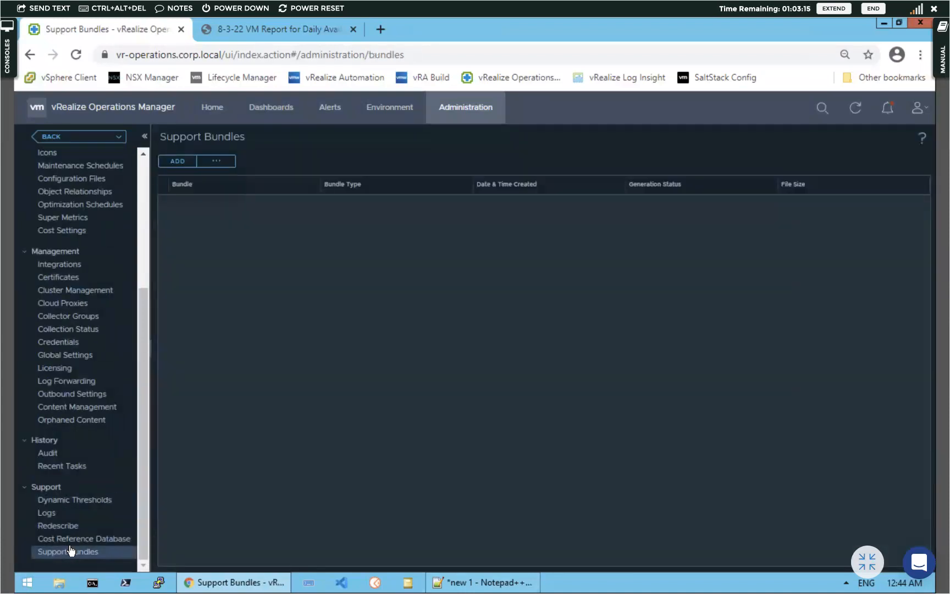
click(49, 515)
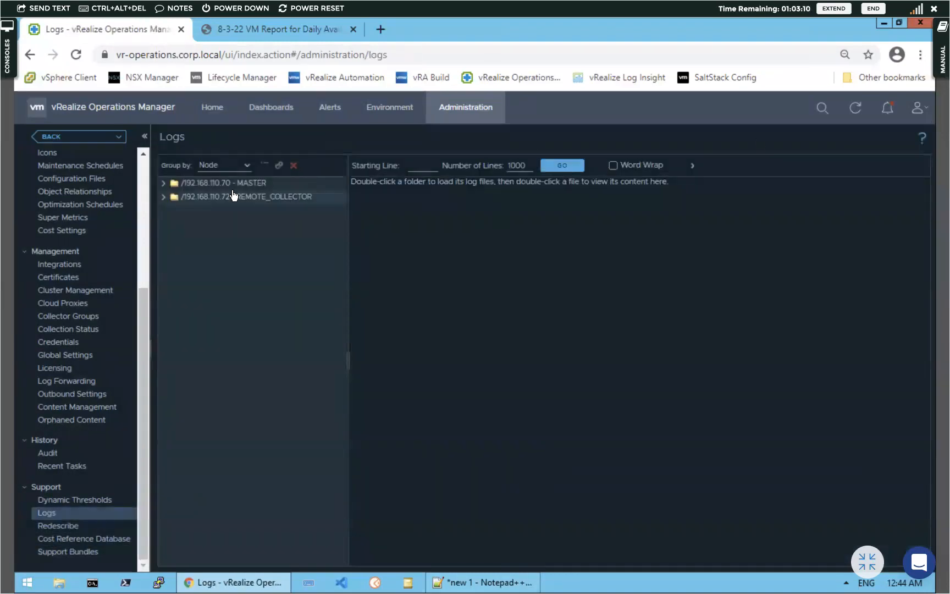
click(919, 113)
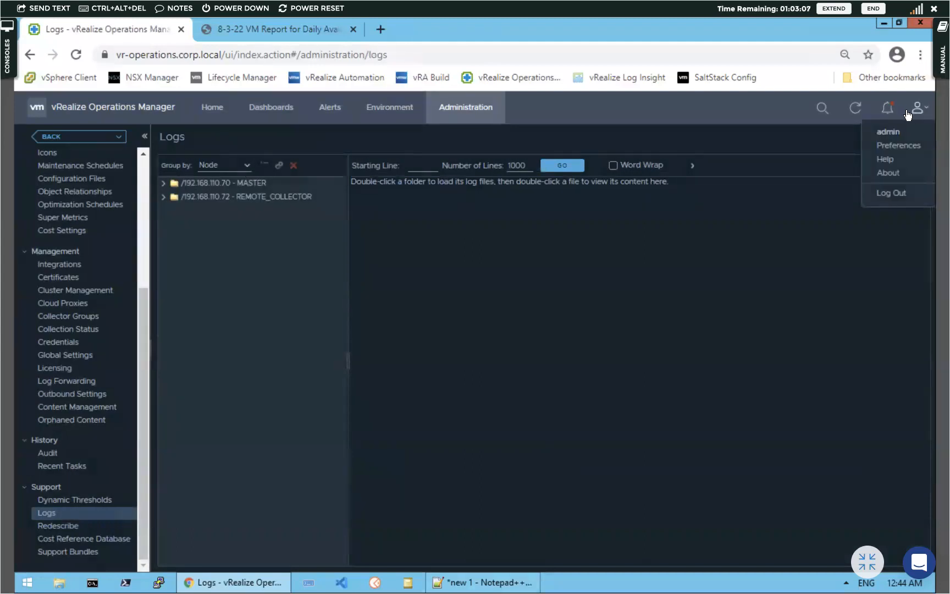
Load the vROps site address with /admin appended in a new browser tab
click(379, 30)
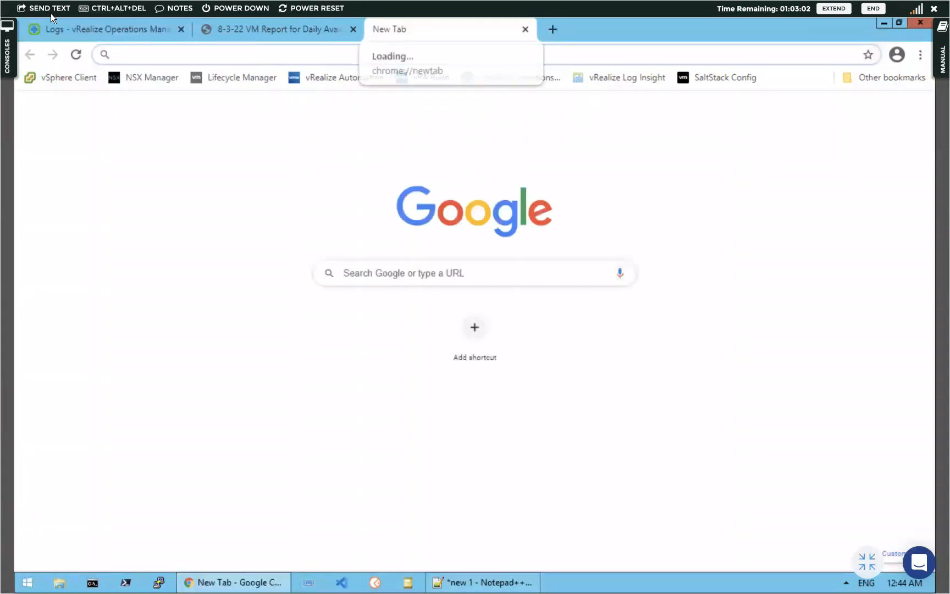
click(92, 30)
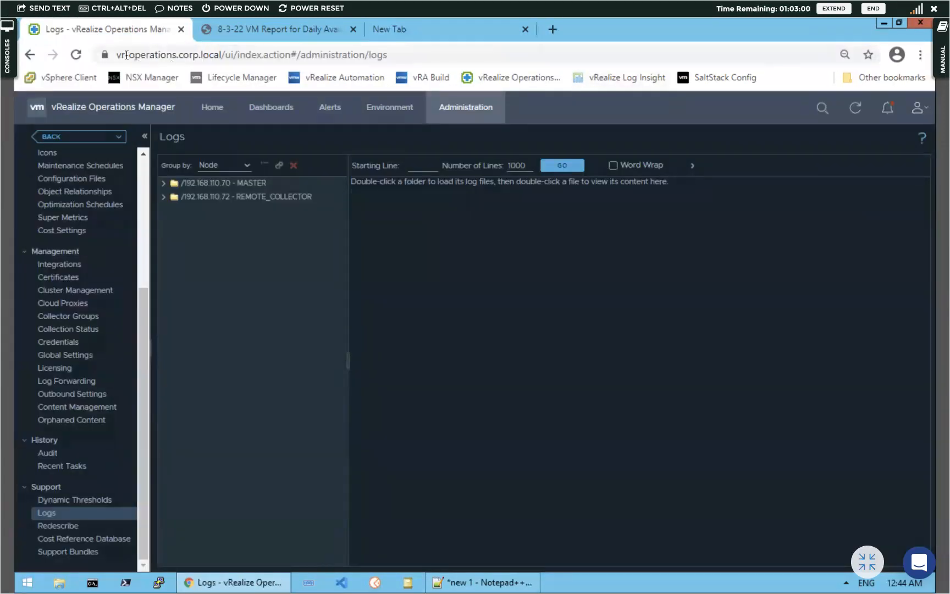
drag(117, 55, 220, 54)
key(super+c)
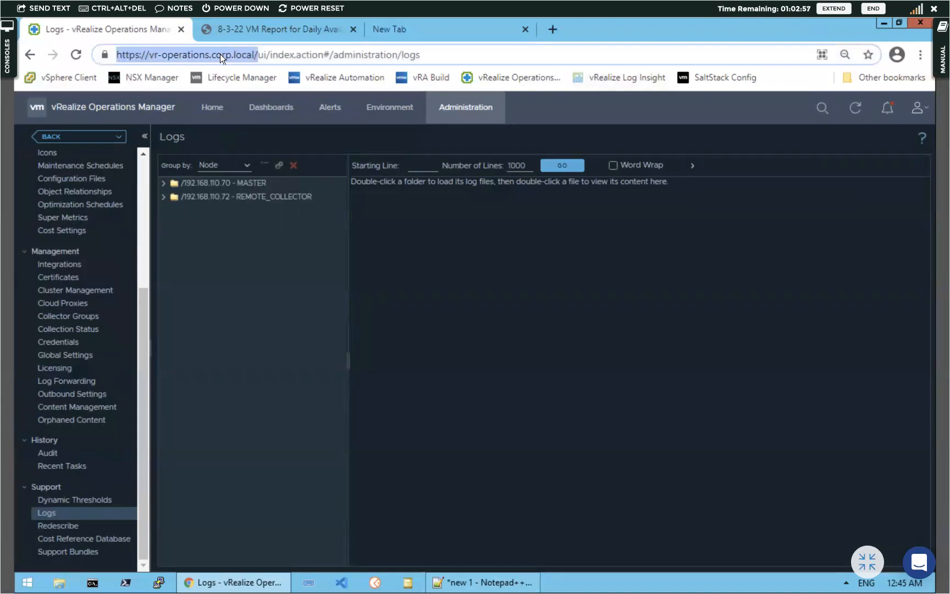
click(394, 27)
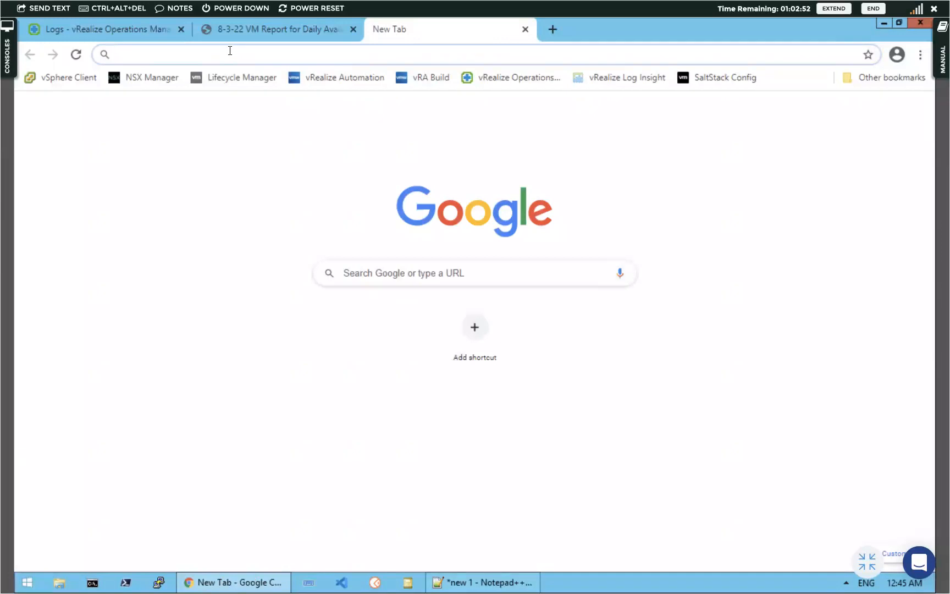
right_click(230, 51)
click(256, 123)
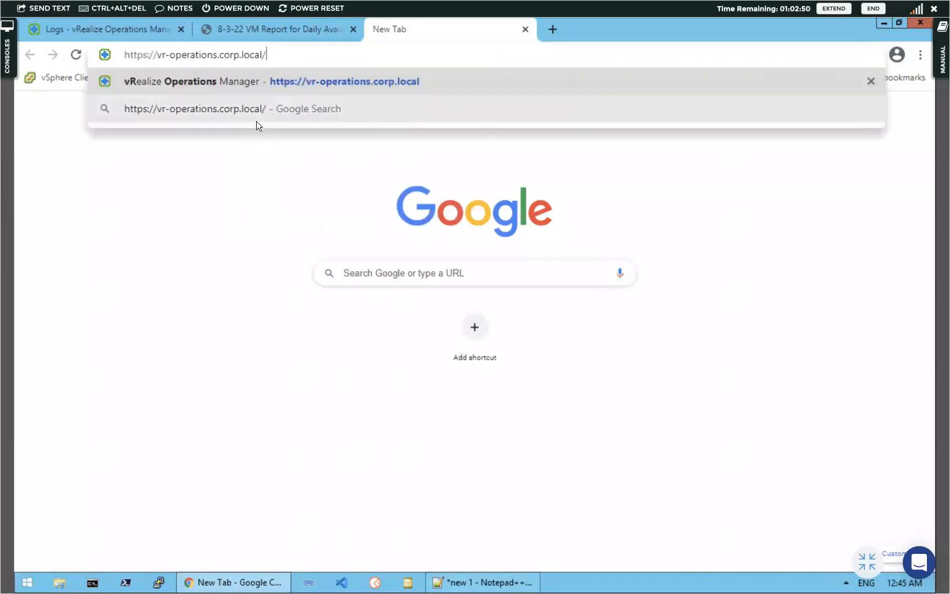
text(admin)
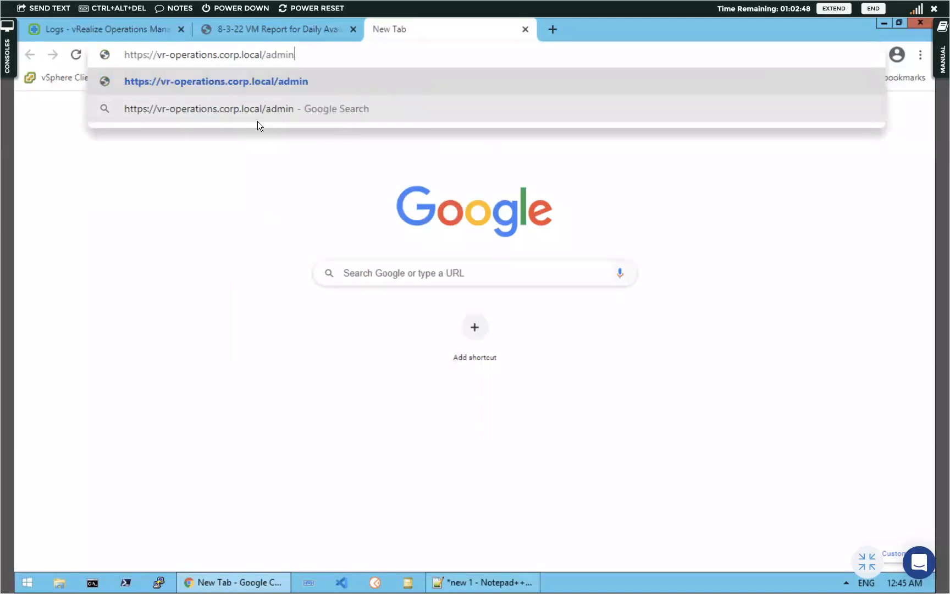
key(Return)
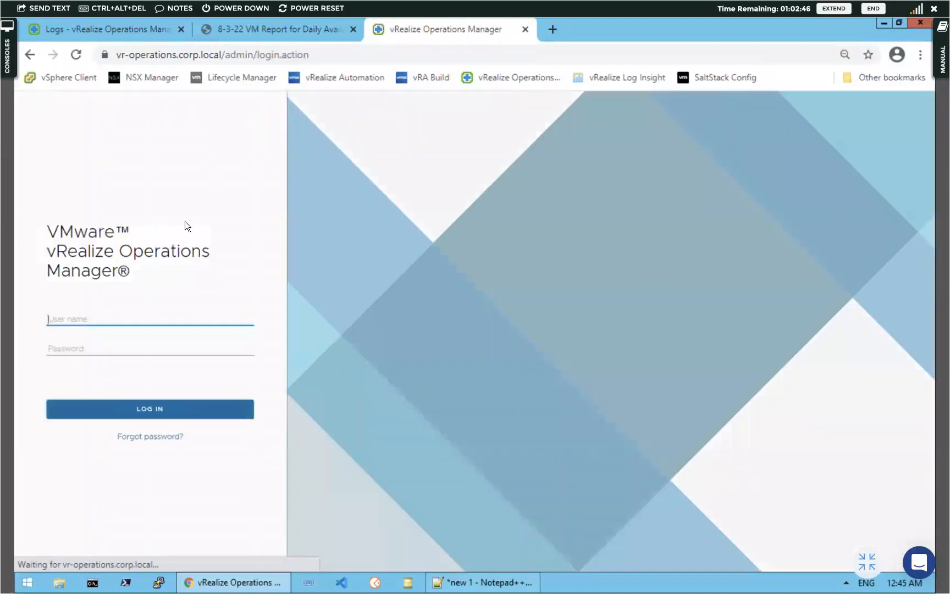
Log in to the Administration interface as admin with the account password
text(admin)
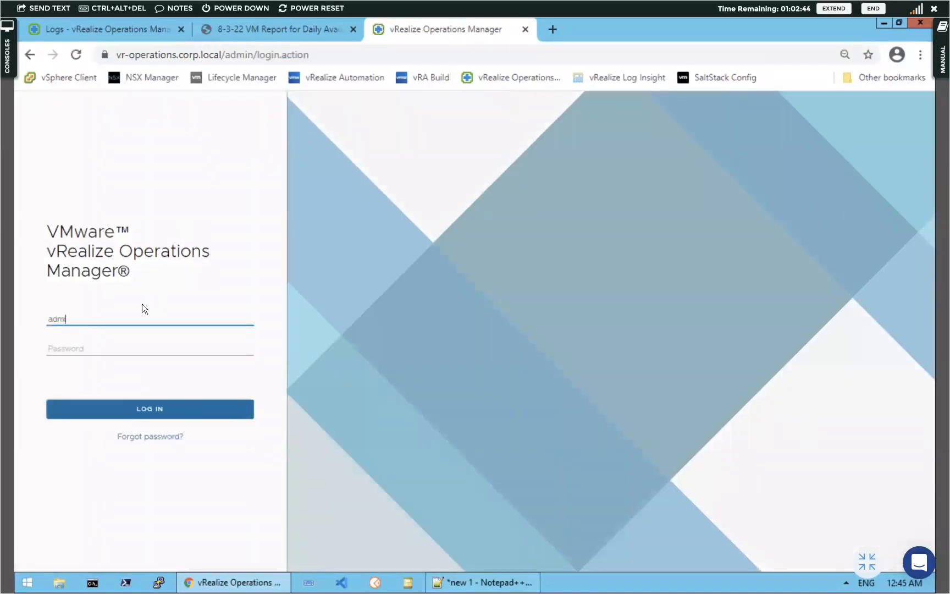
click(105, 345)
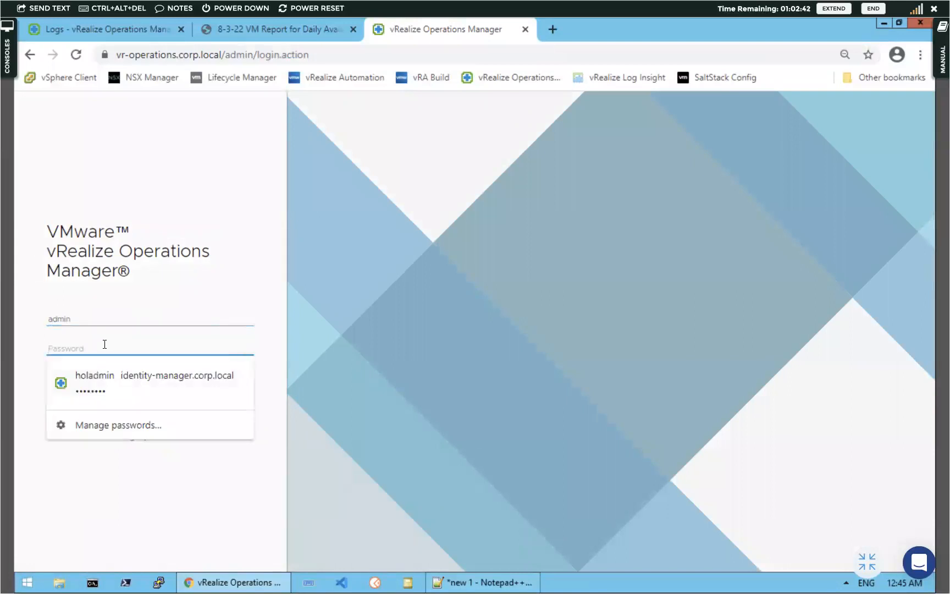
text(VMware1)
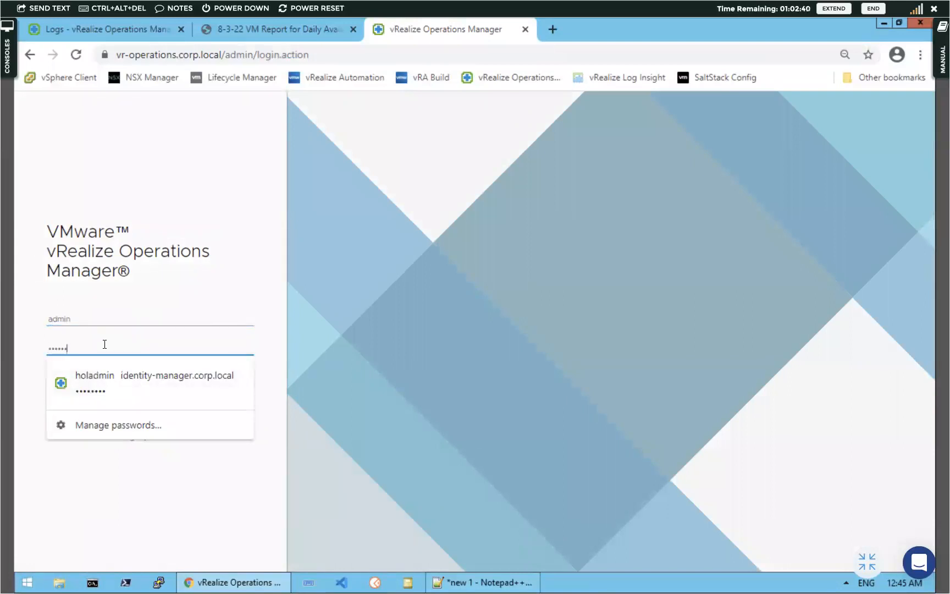
text(!)
key(Return)
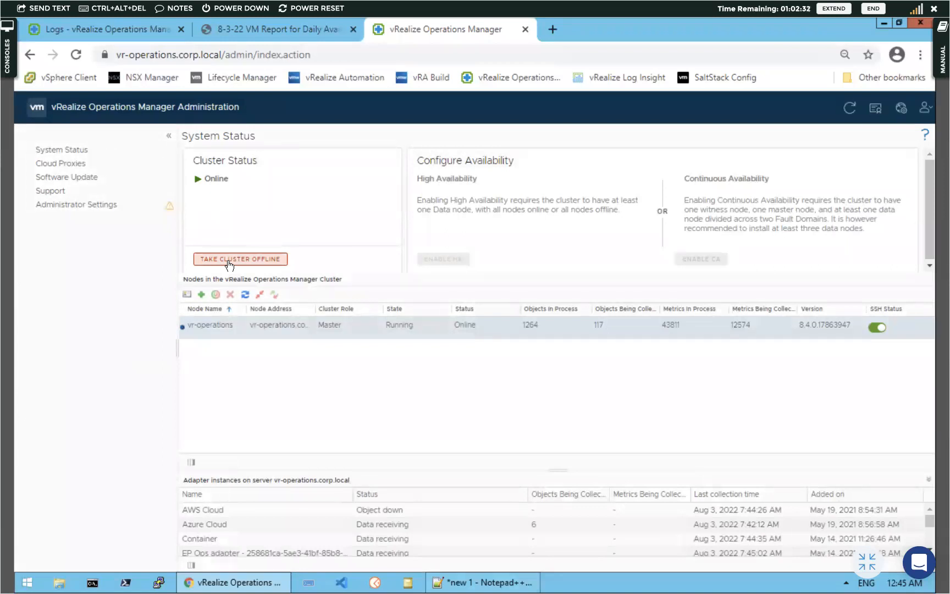
Take the cluster offline with reason 'Video offline' shown on the maintenance page, then widen the Status column
click(228, 260)
click(457, 319)
text(V)
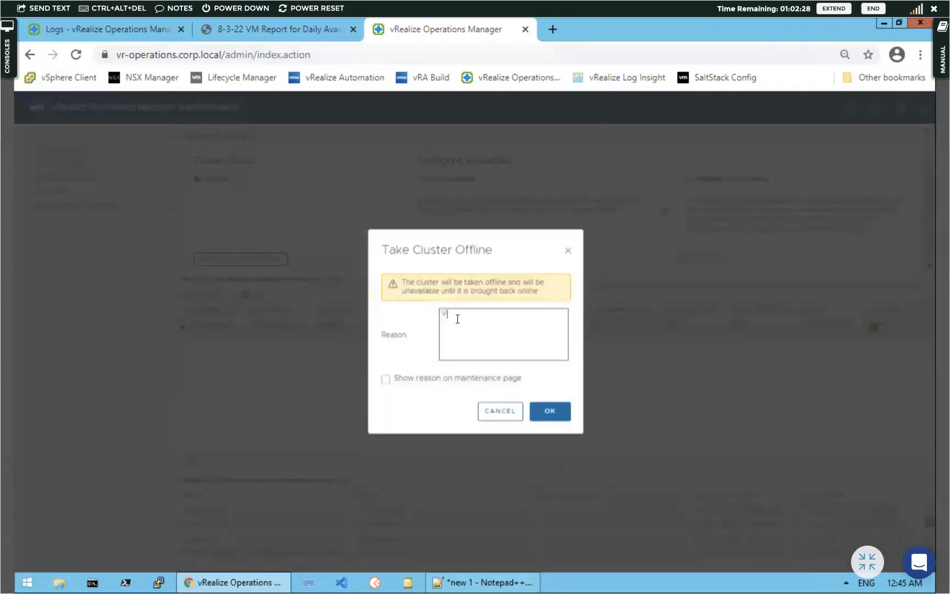
text(ideo offlien)
key(BackSpace)
key(BackSpace)
key(BackSpace)
text(ine)
click(385, 379)
click(549, 408)
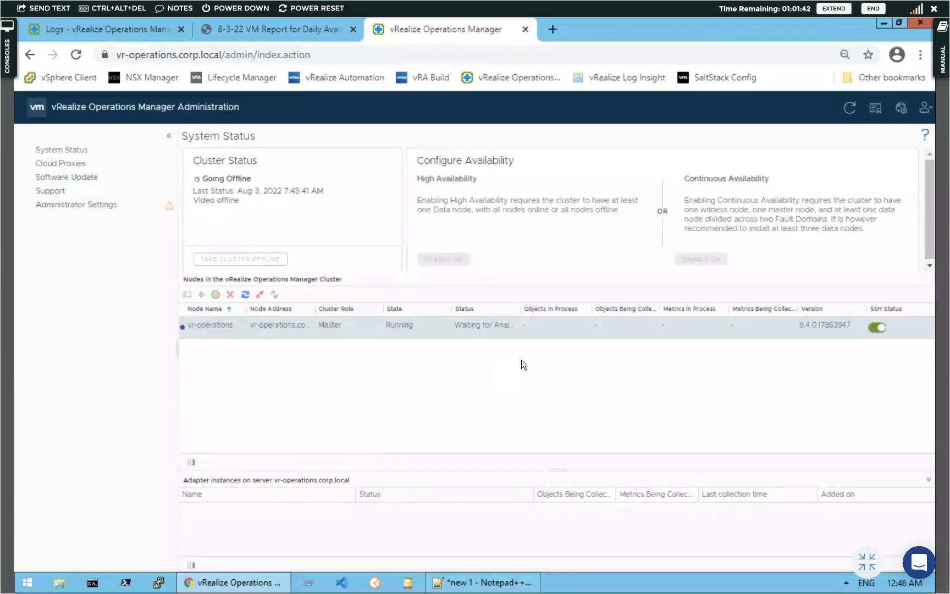
drag(521, 312, 563, 367)
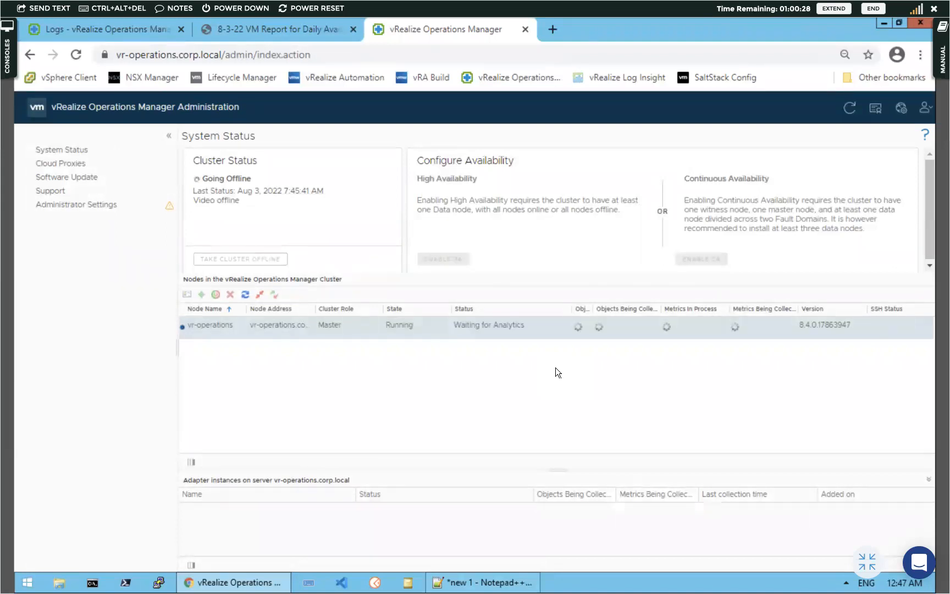
Reload the main Logs tab to see the offline notice, then refresh the System Status page
click(136, 32)
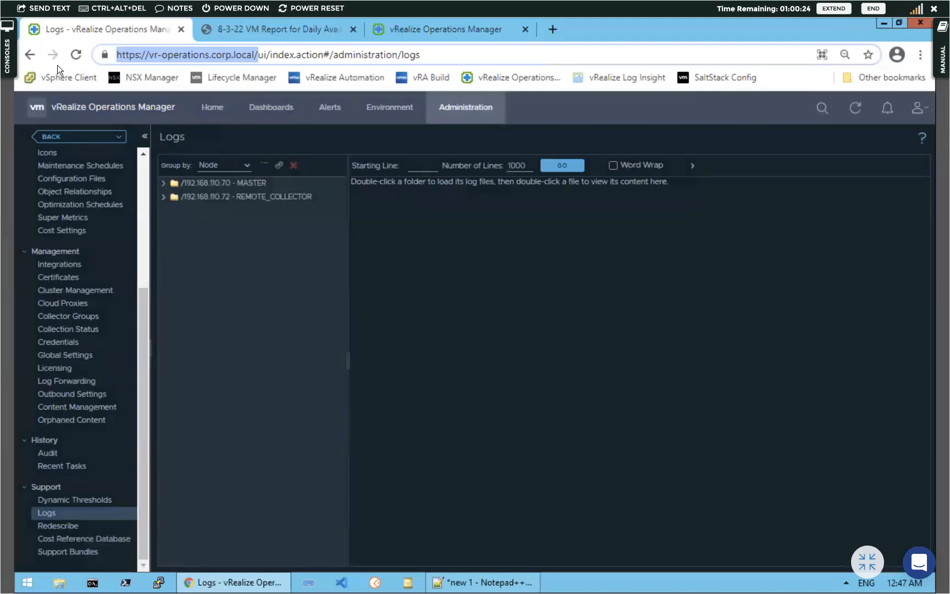
click(72, 55)
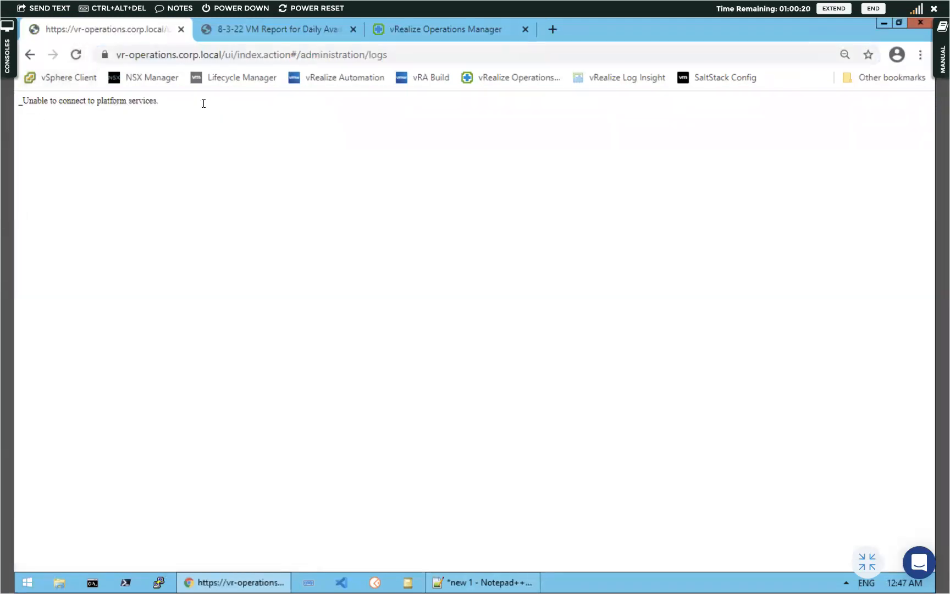
click(393, 30)
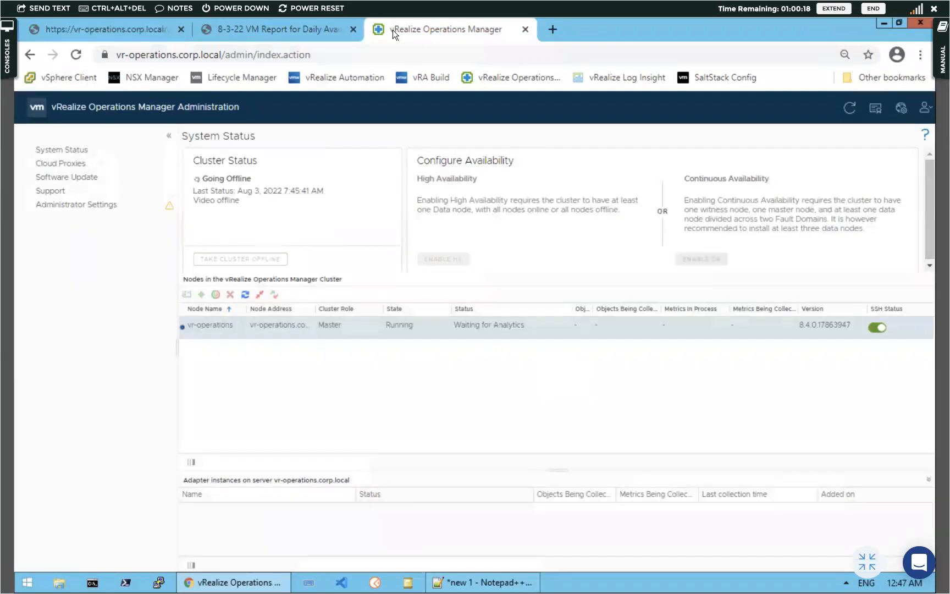
click(75, 58)
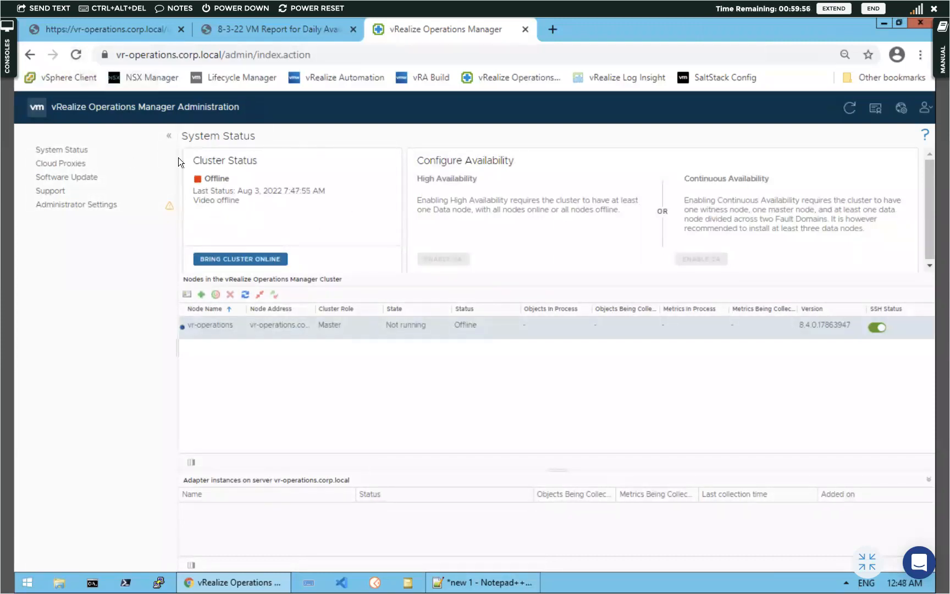
Bring the cluster back online and recheck the main interface tab
click(246, 261)
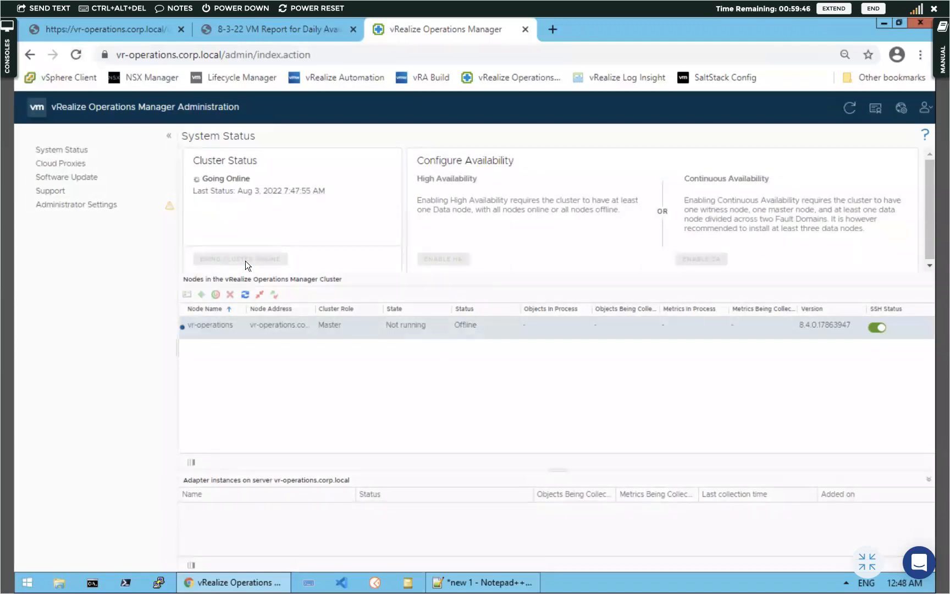
click(111, 29)
click(78, 55)
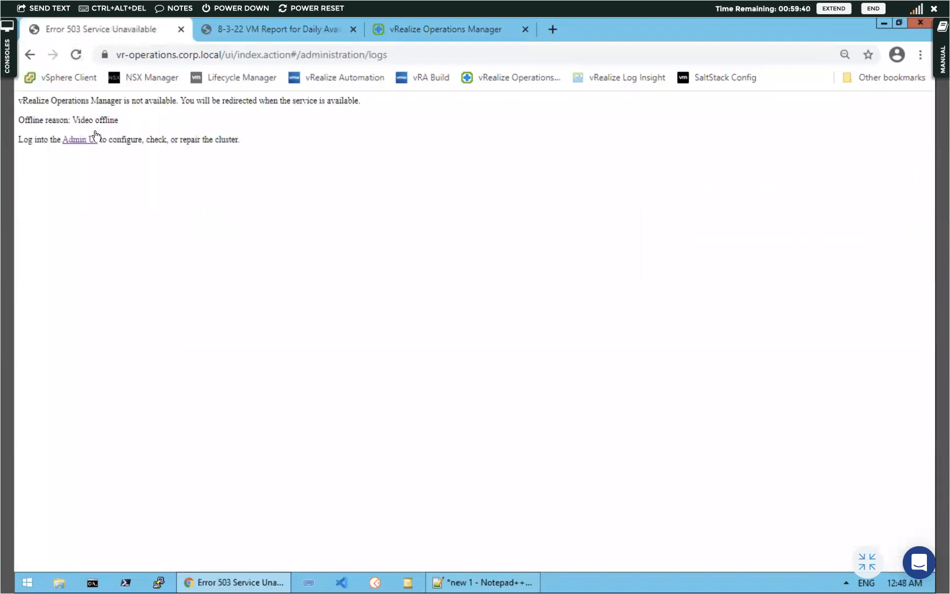
click(400, 32)
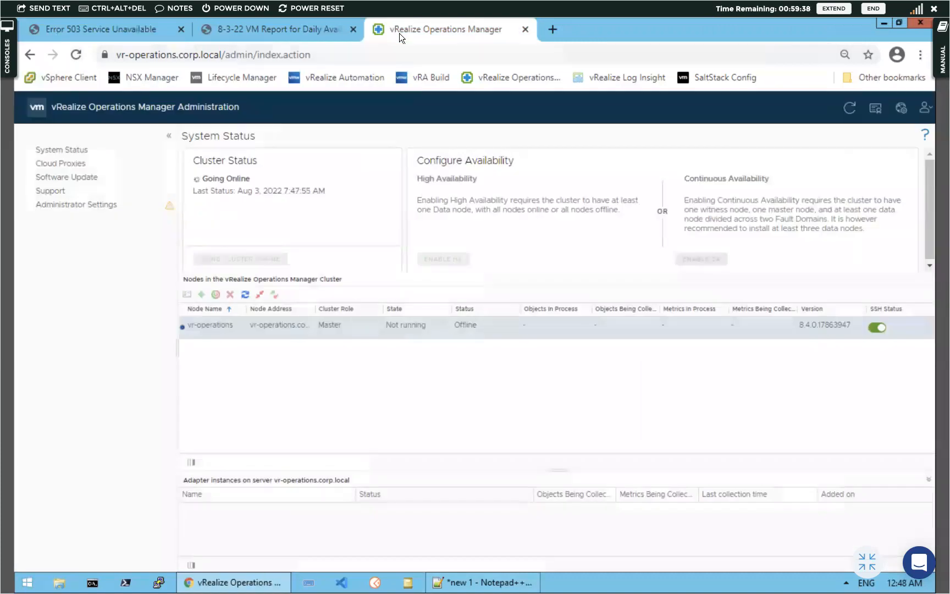